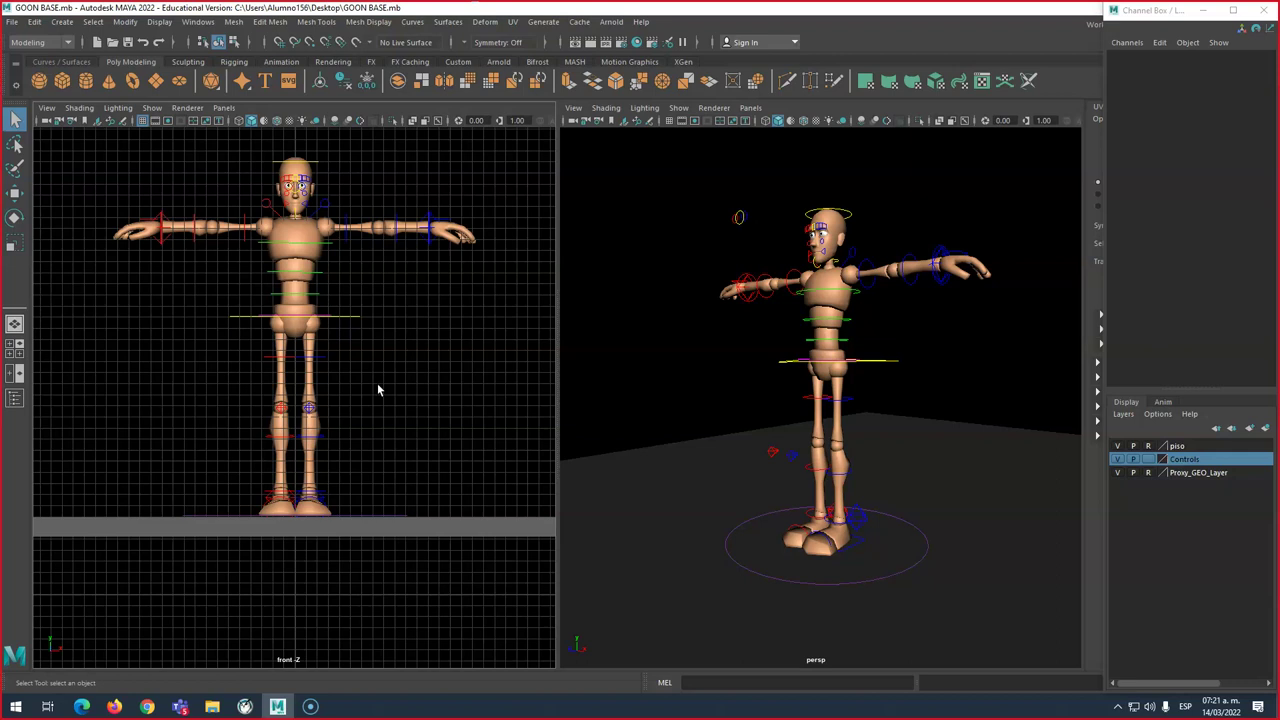
Step: Cycle through the viewport background colours and leave both views on plain dark grey
{"action": "key", "text": "alt+b"}
{"action": "key", "text": "alt+b"}
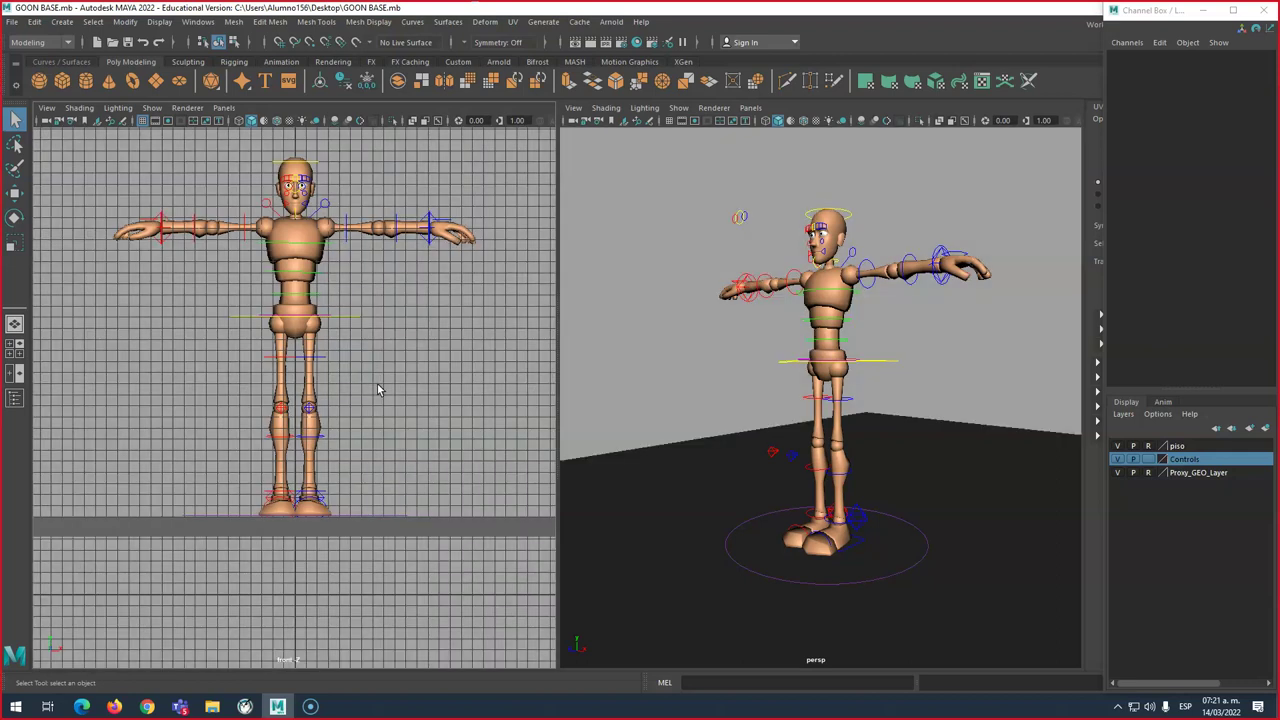
{"action": "key", "text": "alt+b"}
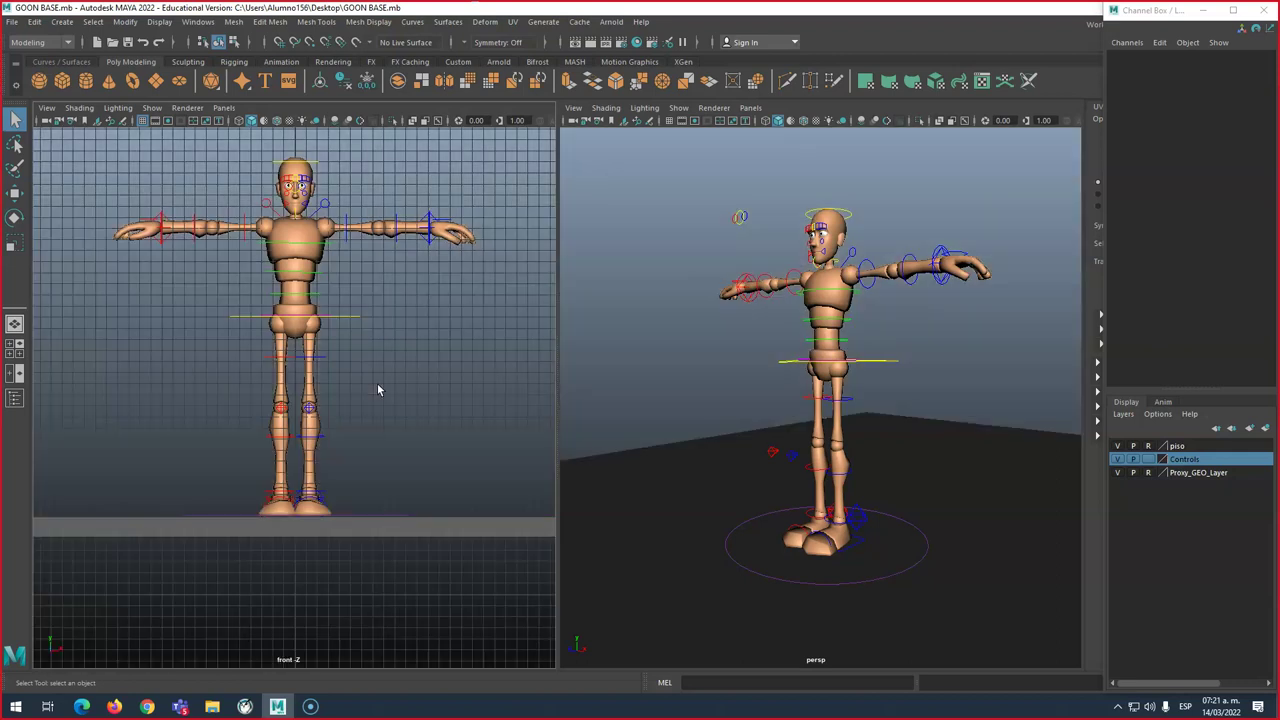
{"action": "key", "text": "alt+b"}
{"action": "key", "text": "alt+b"}
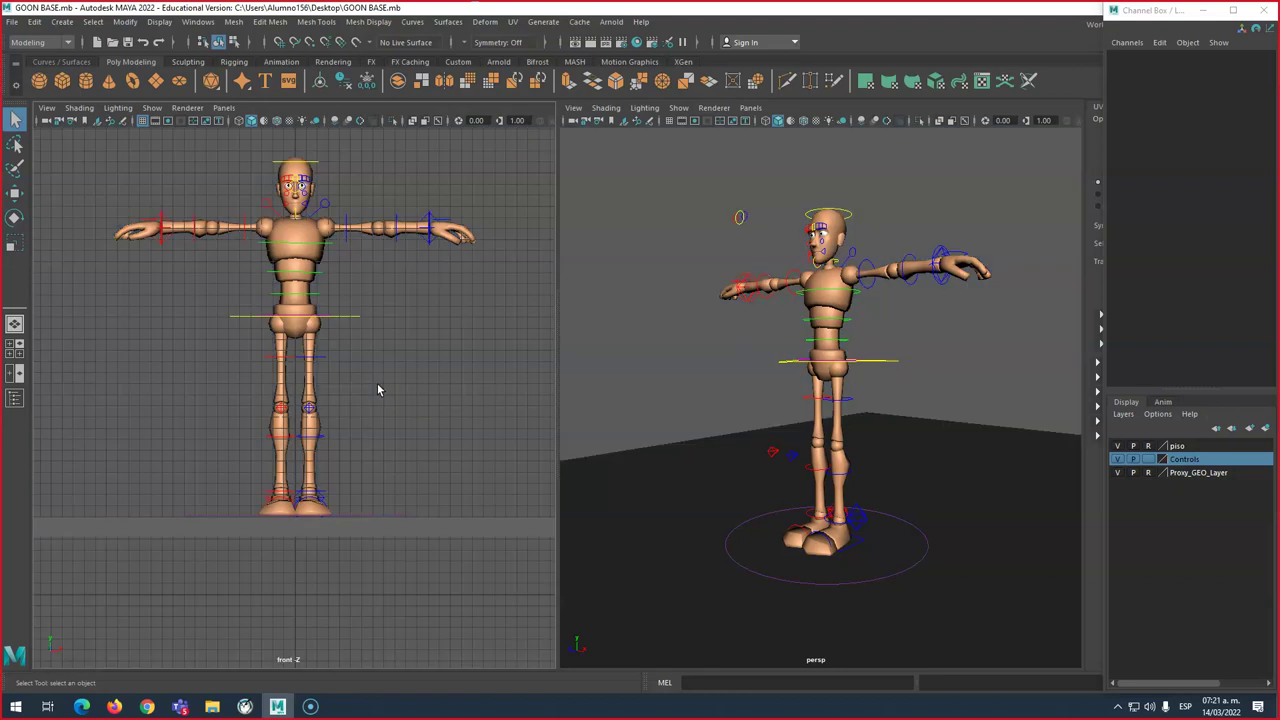
{"action": "key", "text": "alt+b"}
{"action": "key", "text": "alt+b"}
{"action": "key", "text": "alt+b"}
{"action": "key", "text": "alt+b"}
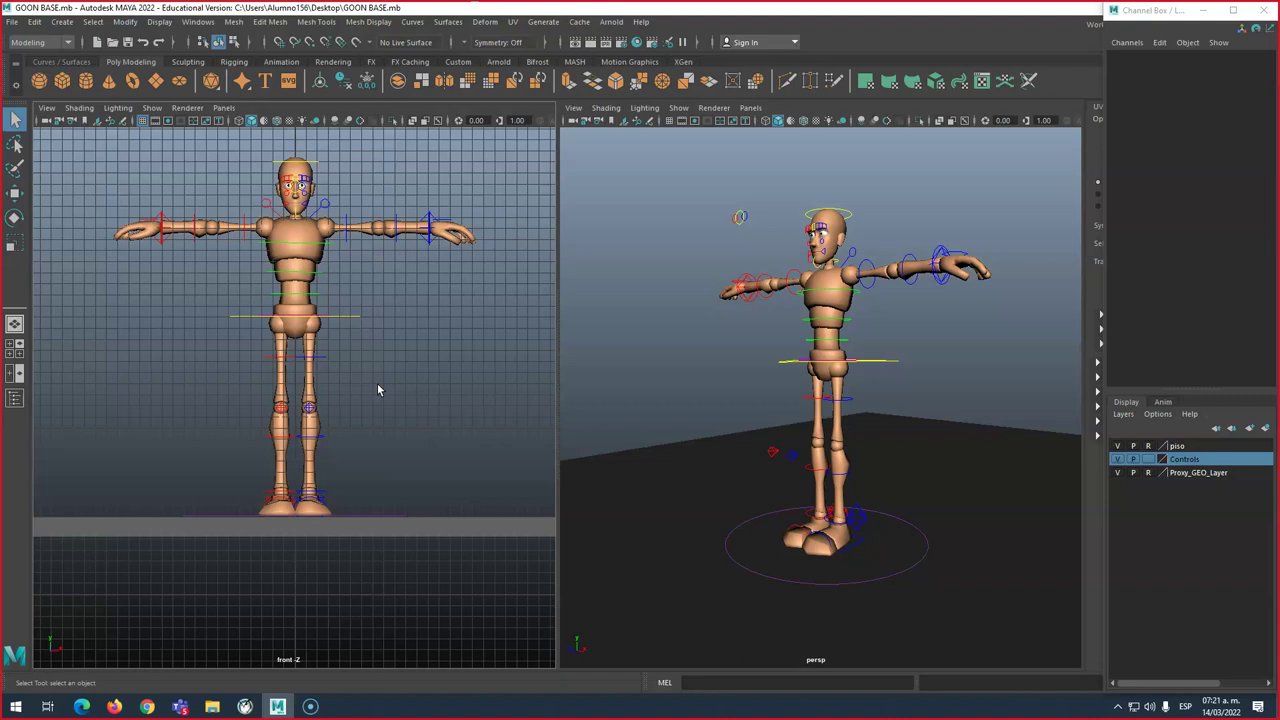
{"action": "key", "text": "alt+b"}
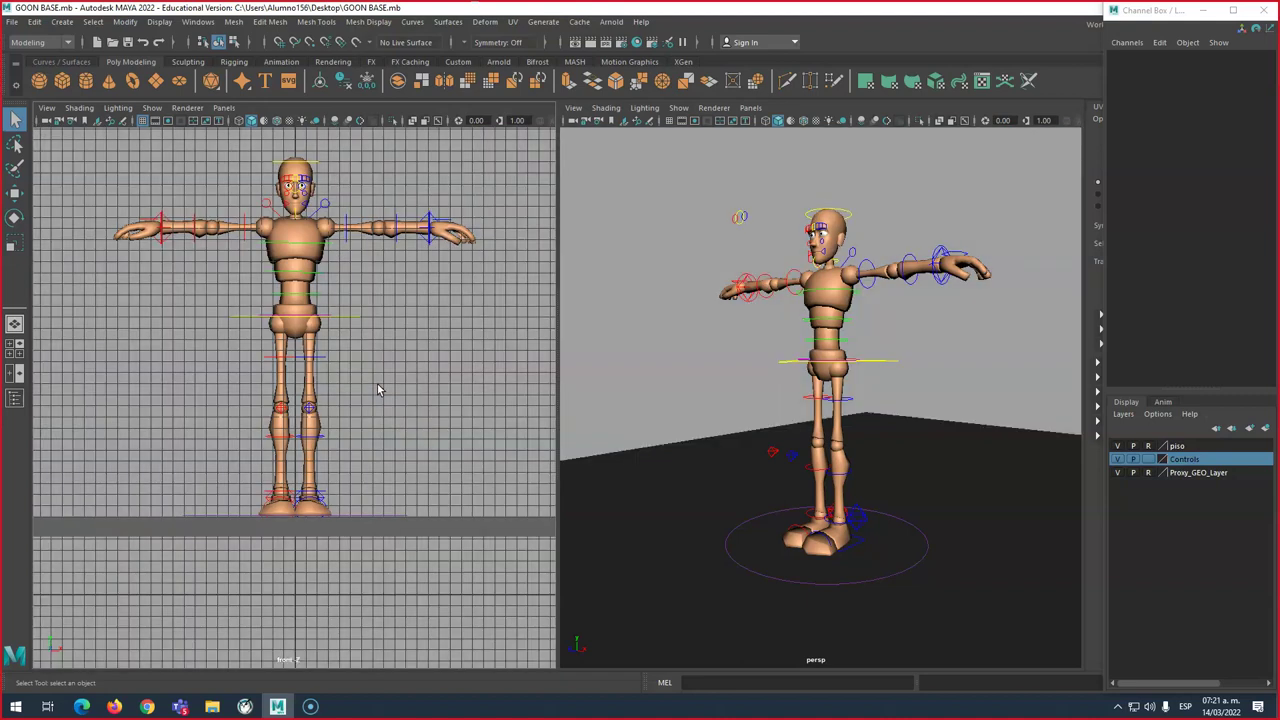
{"action": "key", "text": "alt+b"}
{"action": "key", "text": "alt+b"}
{"action": "key", "text": "alt+b"}
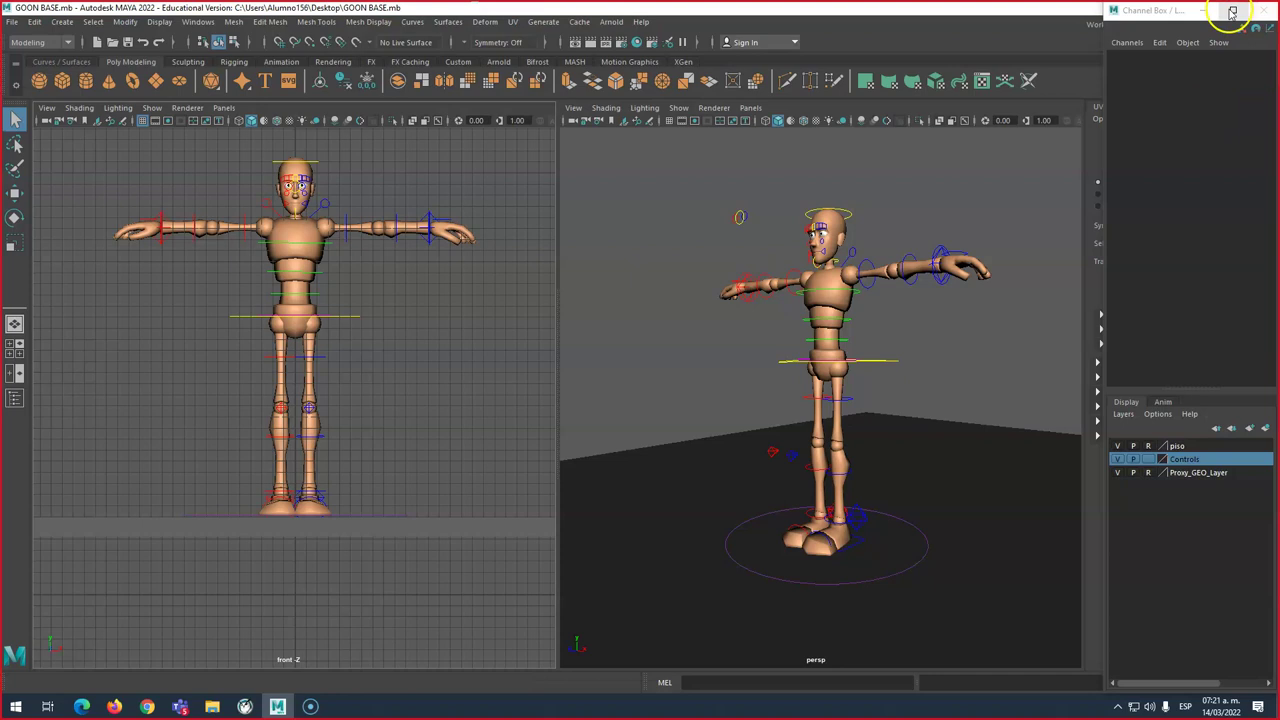
Step: Shrink the Maya window, switch to Chrome and search Google for "richard williams" in a new tab
{"action": "mouse_move", "coordinate": [1034, 12]}
{"action": "left_mouse_down"}
{"action": "mouse_move", "coordinate": [985, 48]}
{"action": "mouse_move", "coordinate": [1058, 18]}
{"action": "mouse_move", "coordinate": [1014, 17]}
{"action": "mouse_move", "coordinate": [1026, 15]}
{"action": "left_mouse_up"}
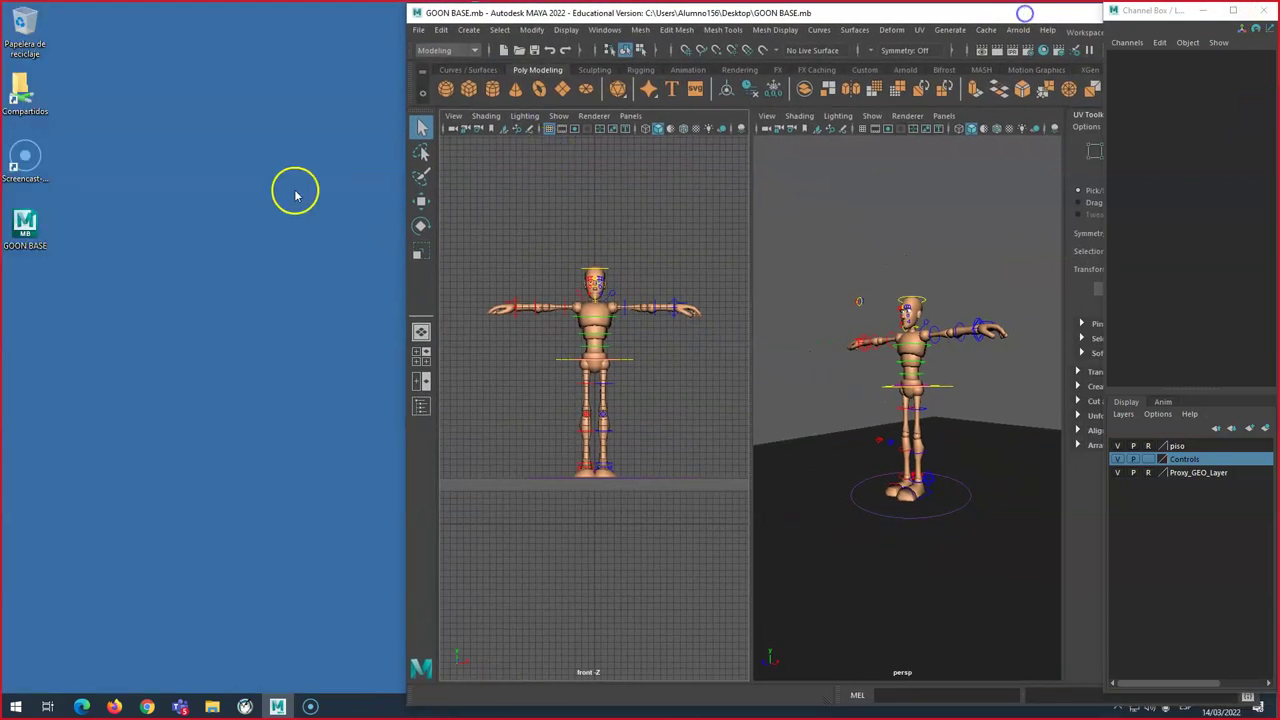
{"action": "left_click", "coordinate": [147, 706]}
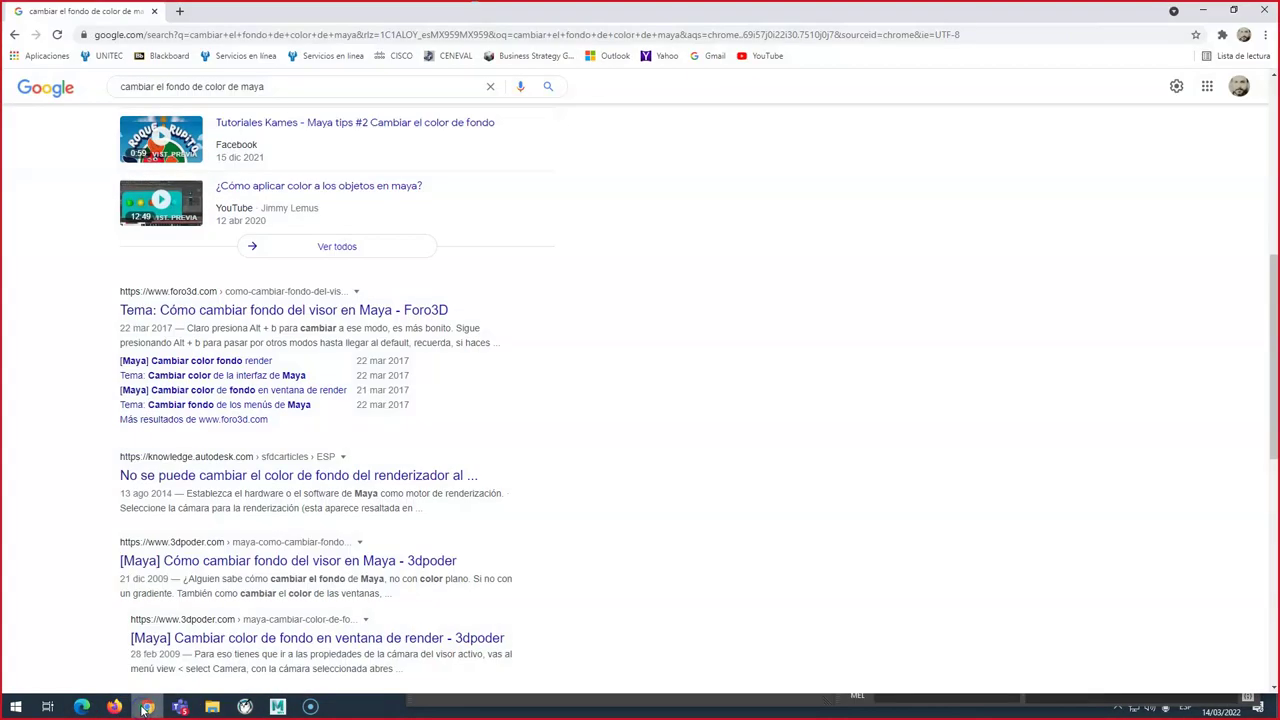
{"action": "left_click", "coordinate": [190, 13]}
{"action": "left_click", "coordinate": [214, 34]}
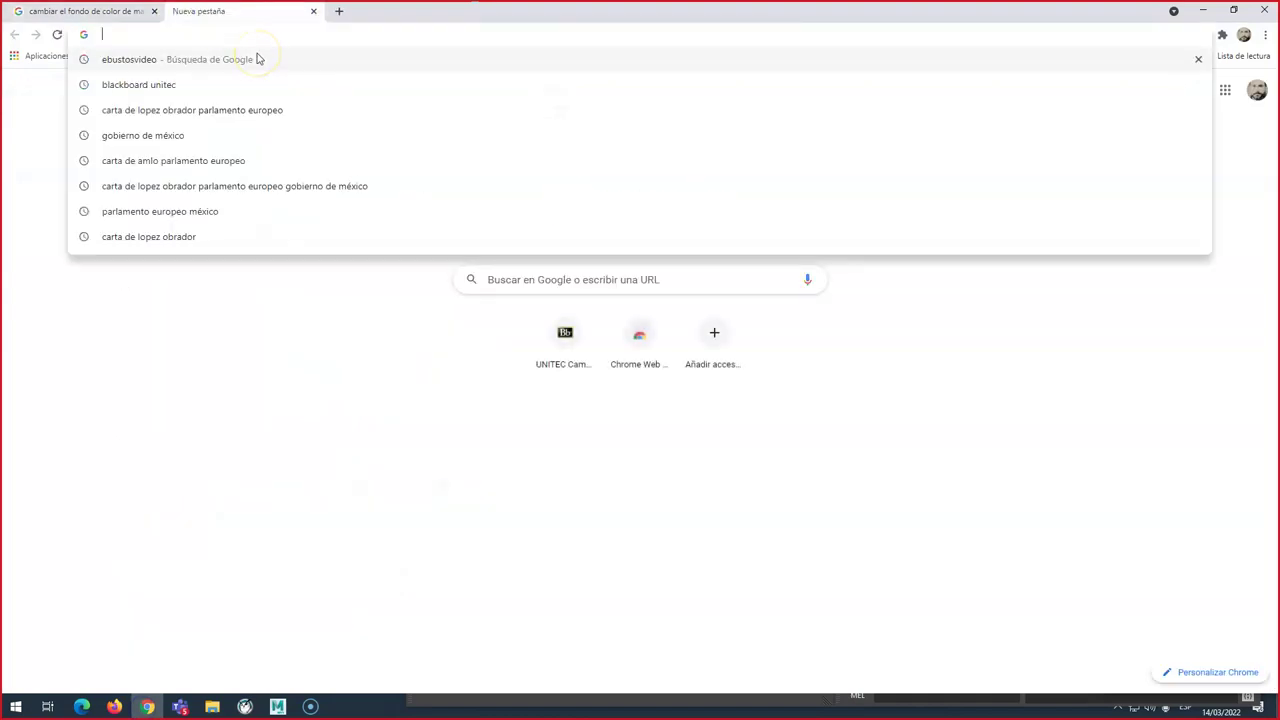
{"action": "type", "text": "richard"}
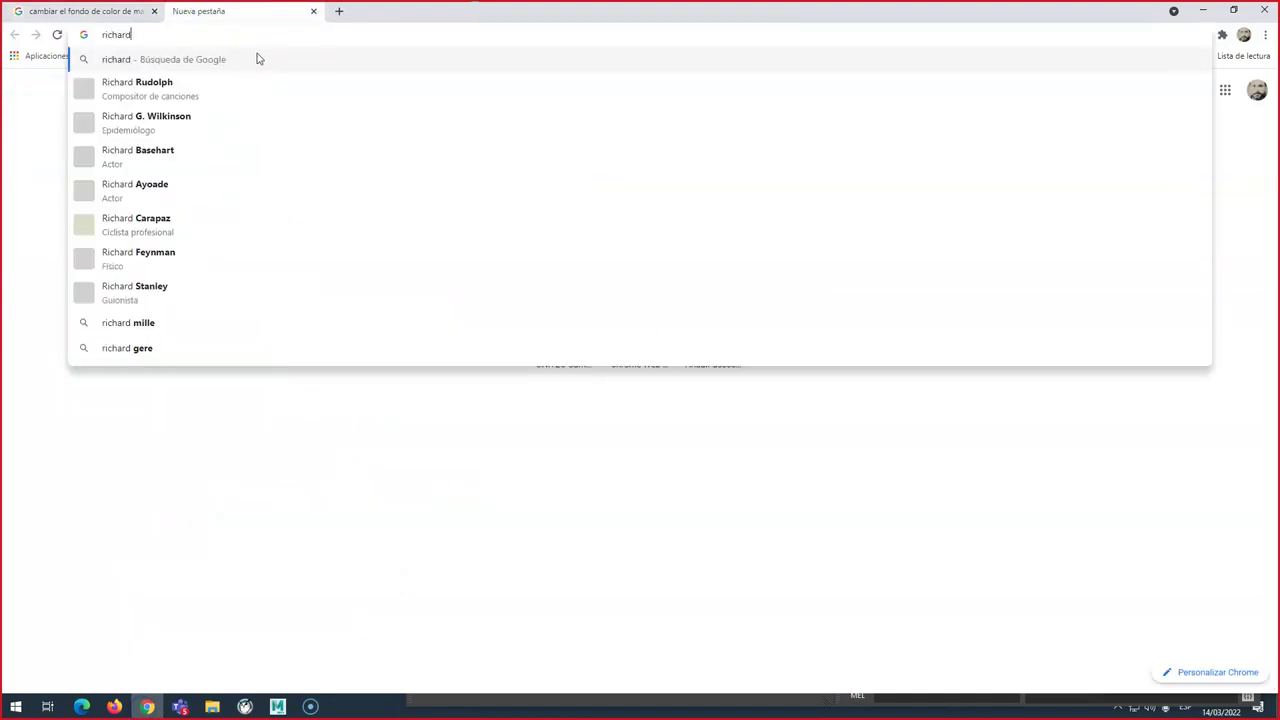
{"action": "type", "text": " williams"}
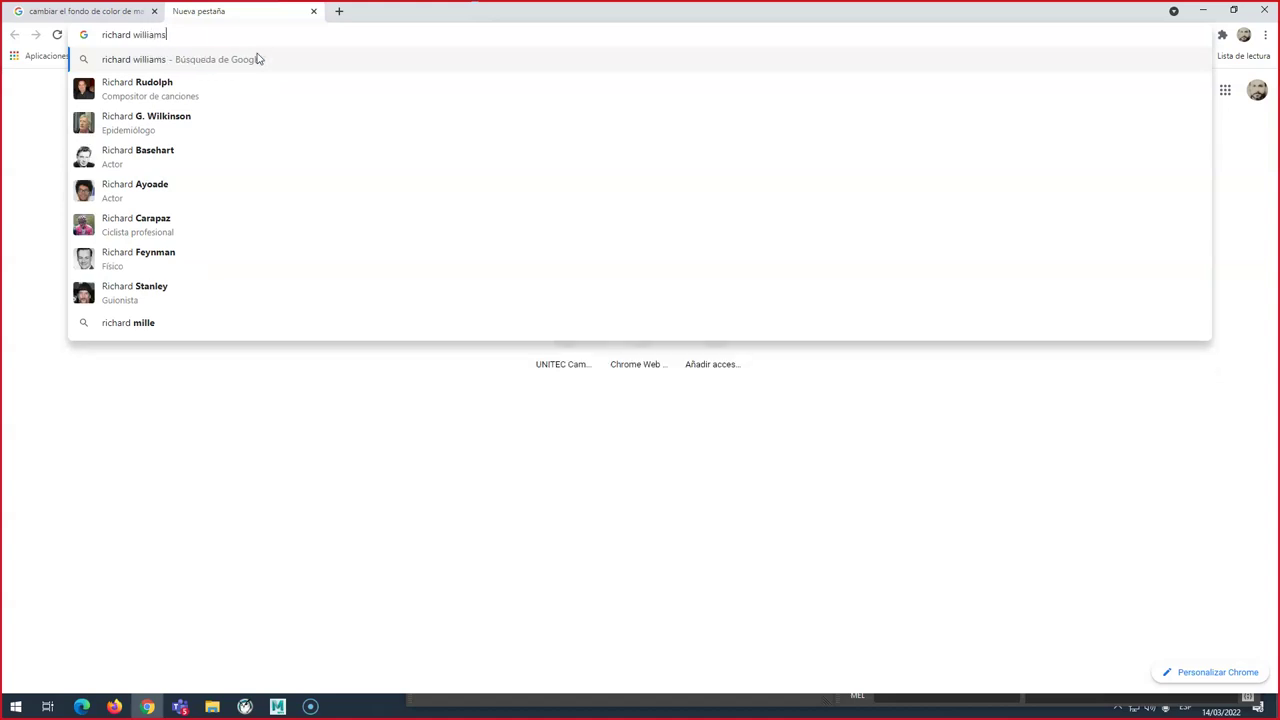
{"action": "key", "text": "Return"}
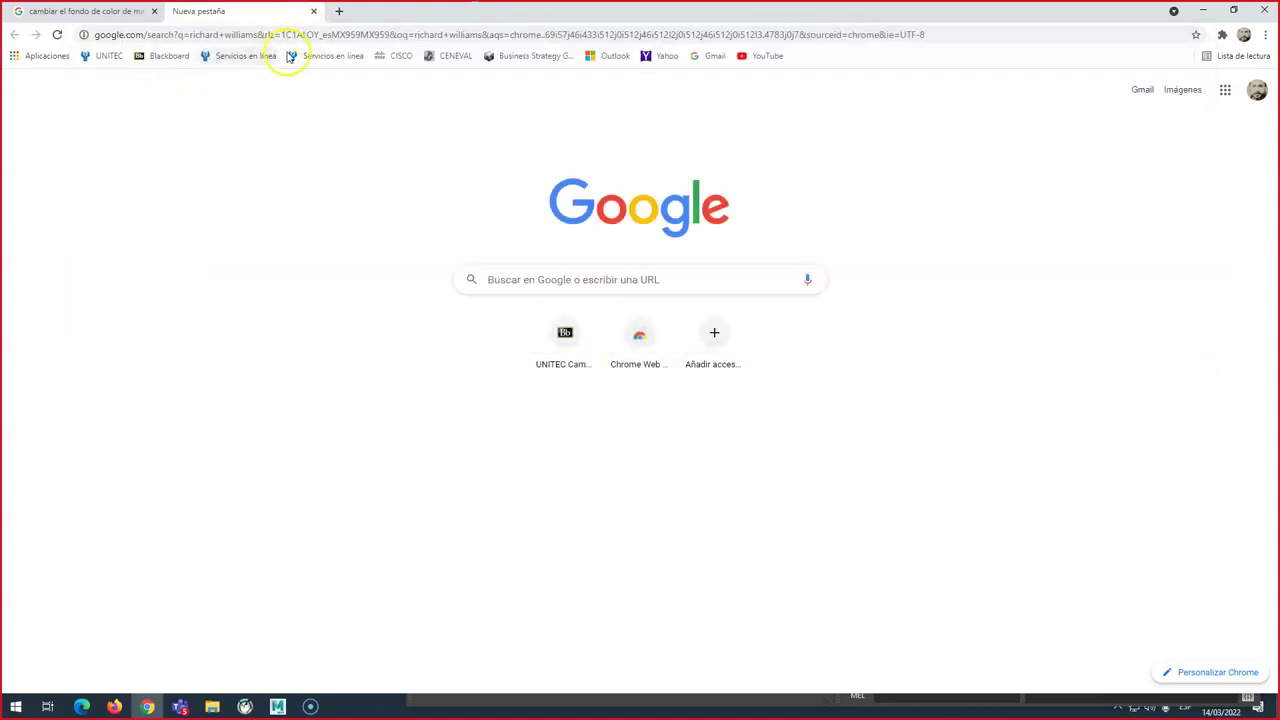
Step: Refine the search to "richard williams walk cycle" and show the image results
{"action": "left_click", "coordinate": [235, 103]}
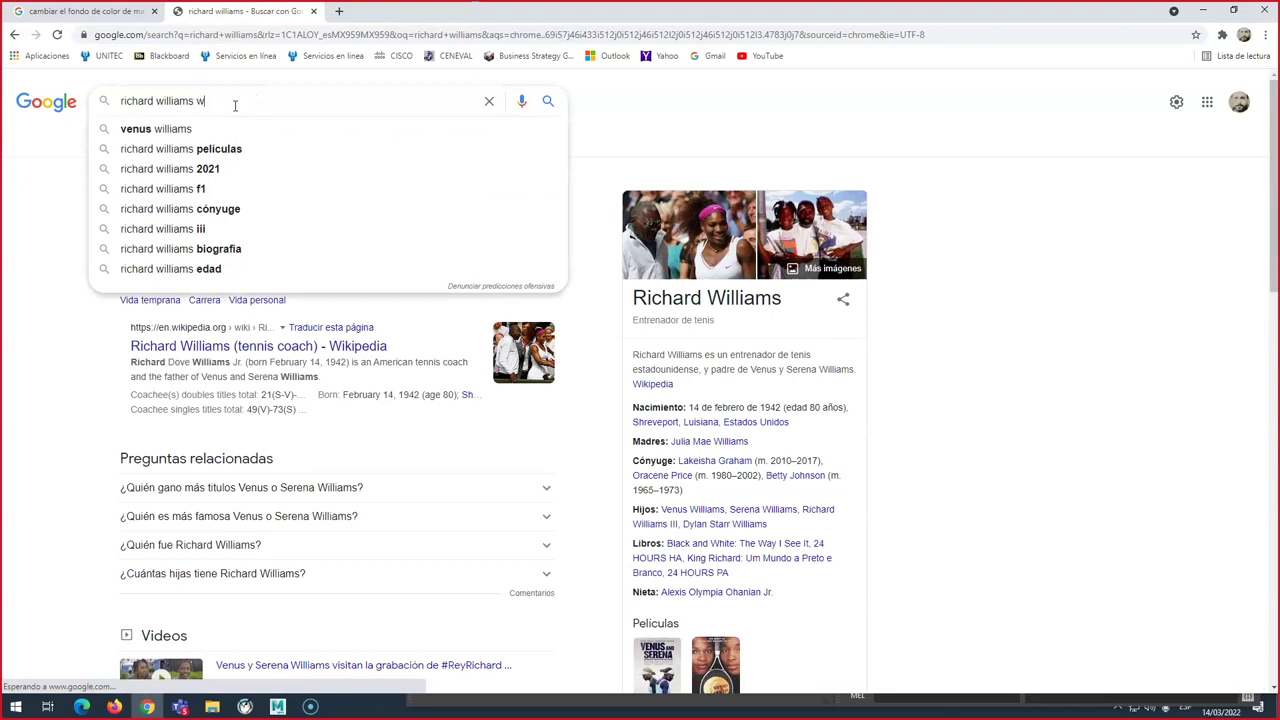
{"action": "type", "text": "wal"}
{"action": "type", "text": "kin"}
{"action": "type", "text": " cicle"}
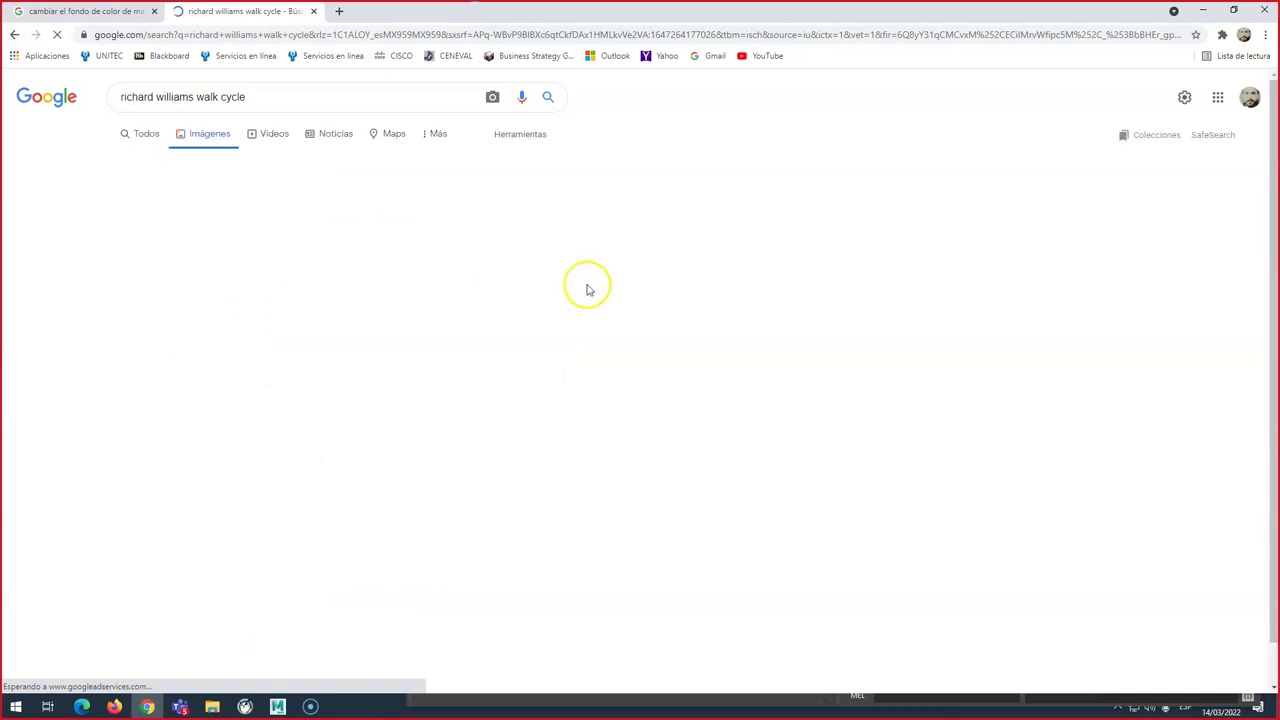
Step: Preview the Animators Survival Kit walk cycle chart numbered 1 to 25 and start saving the image
{"action": "left_click", "coordinate": [157, 296]}
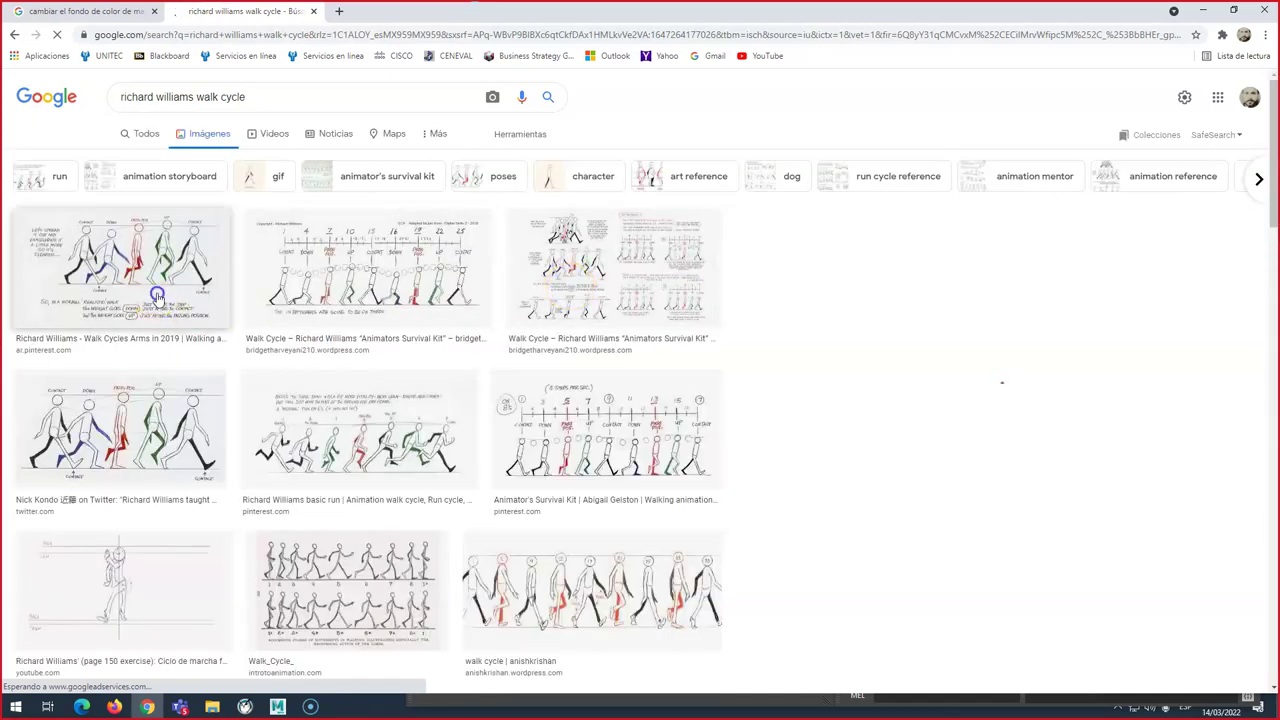
{"action": "left_click", "coordinate": [378, 263]}
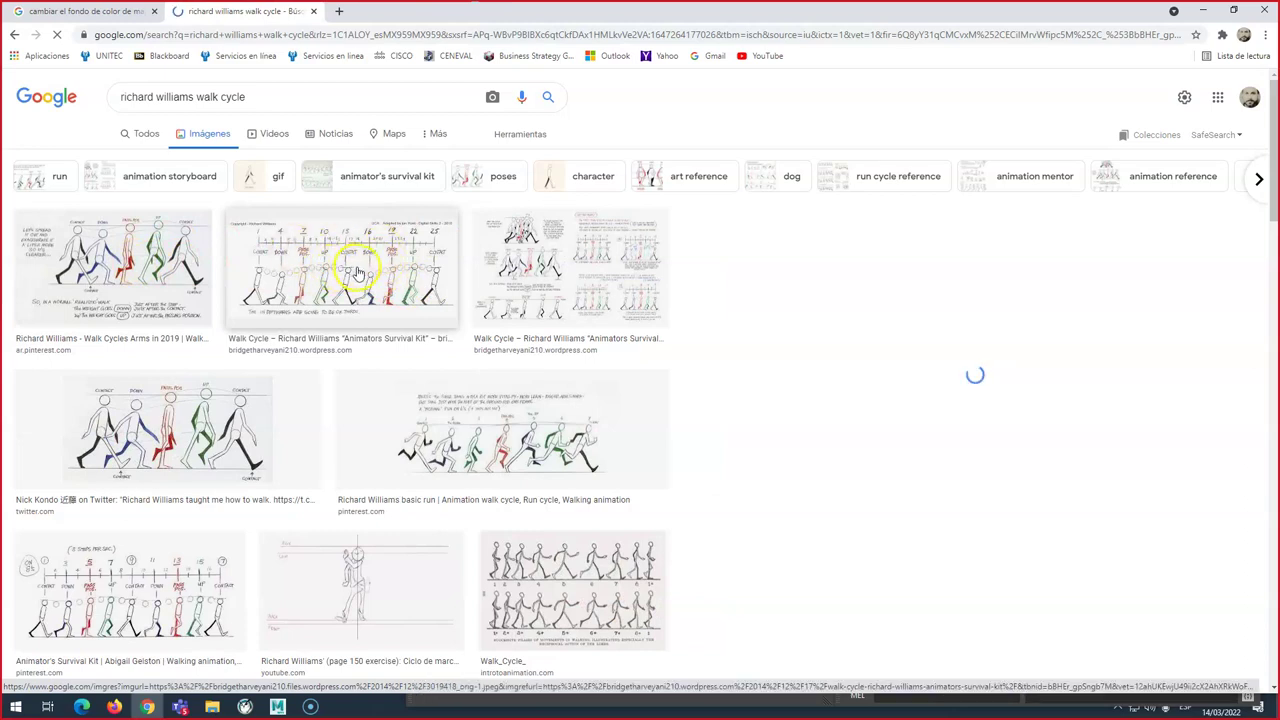
{"action": "left_click", "coordinate": [357, 270]}
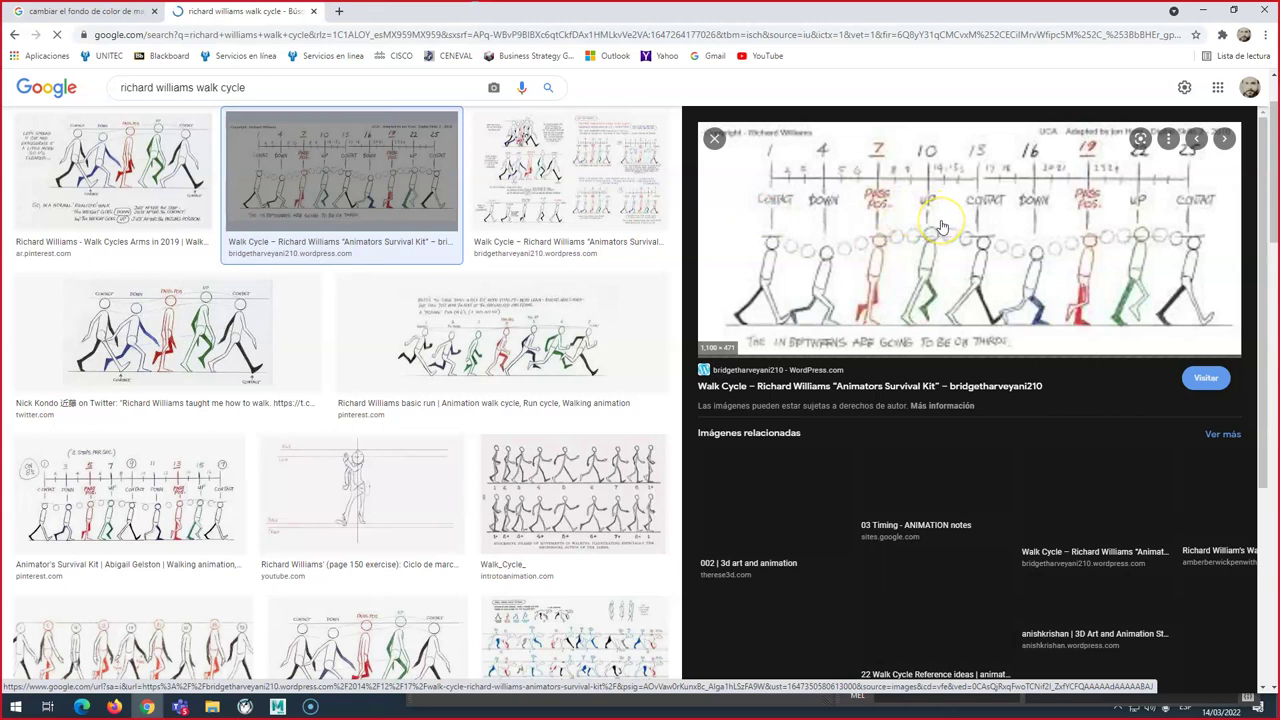
{"action": "right_click", "coordinate": [940, 226]}
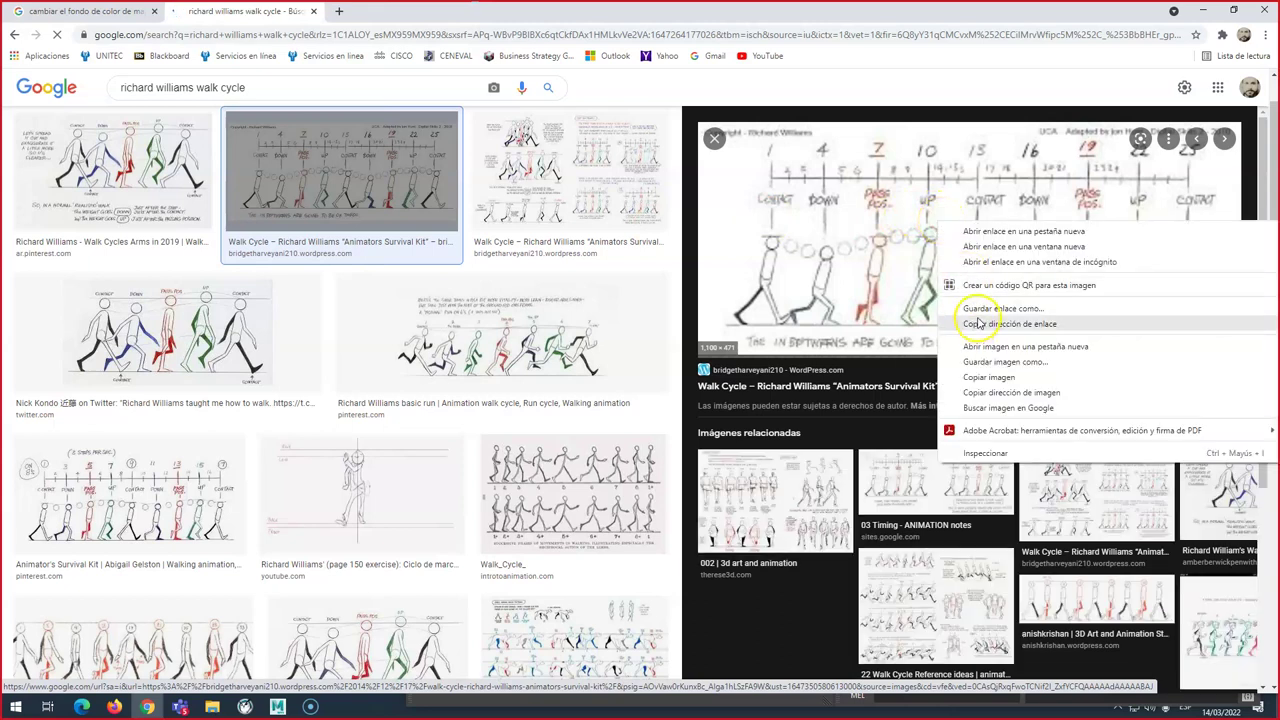
{"action": "left_click", "coordinate": [978, 372]}
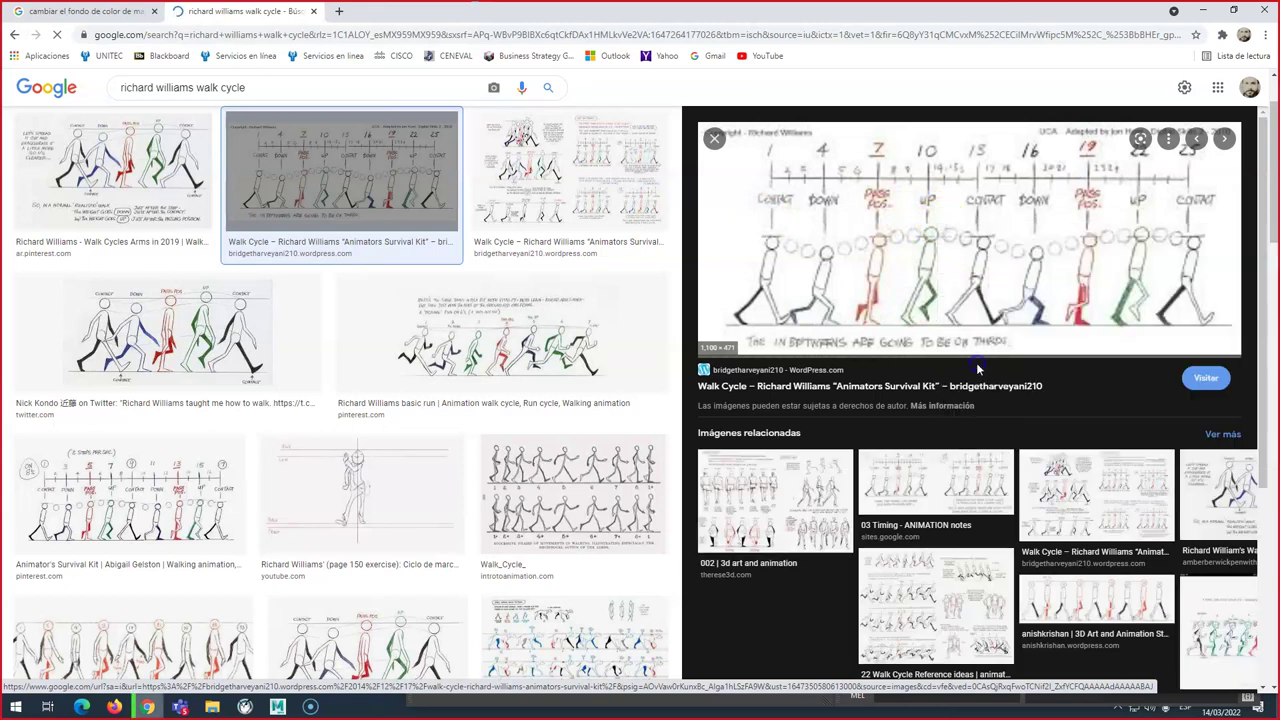
{"action": "left_click", "coordinate": [898, 330]}
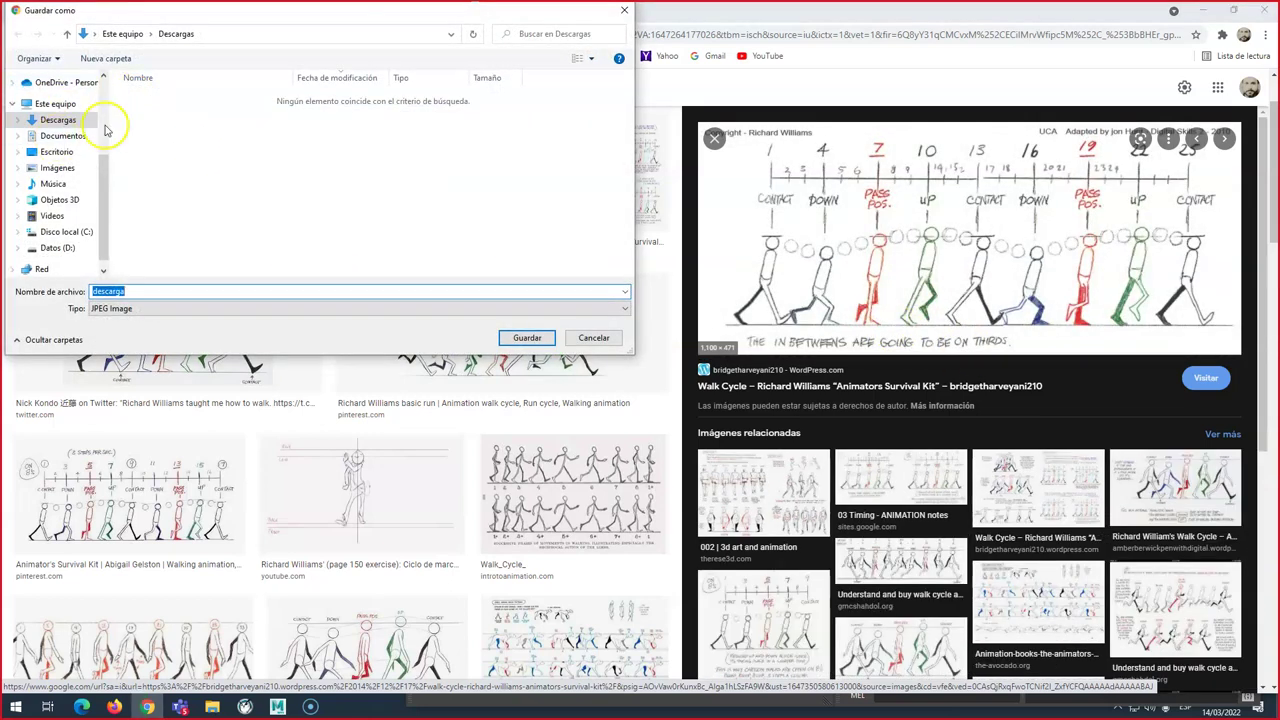
Step: Create a new folder named "caminado" on the desktop (Escritorio) from the save dialog
{"action": "left_click", "coordinate": [60, 152]}
{"action": "right_click", "coordinate": [170, 168]}
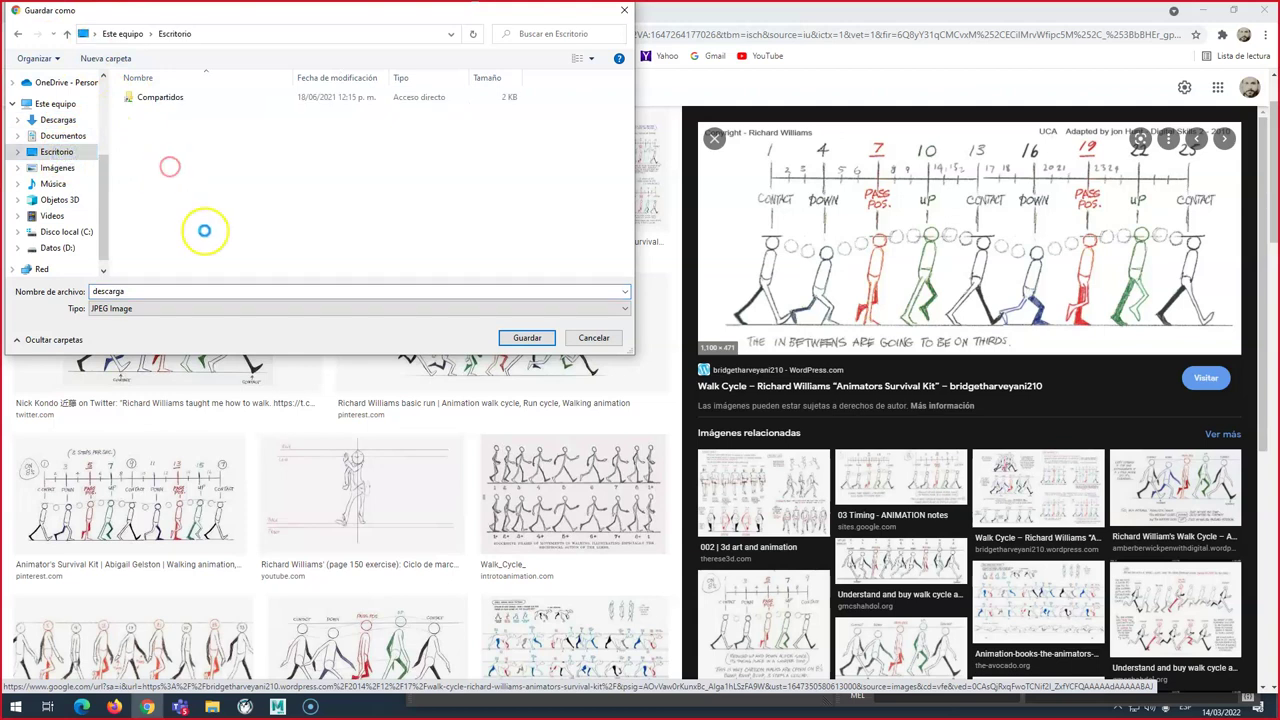
{"action": "right_click", "coordinate": [320, 172]}
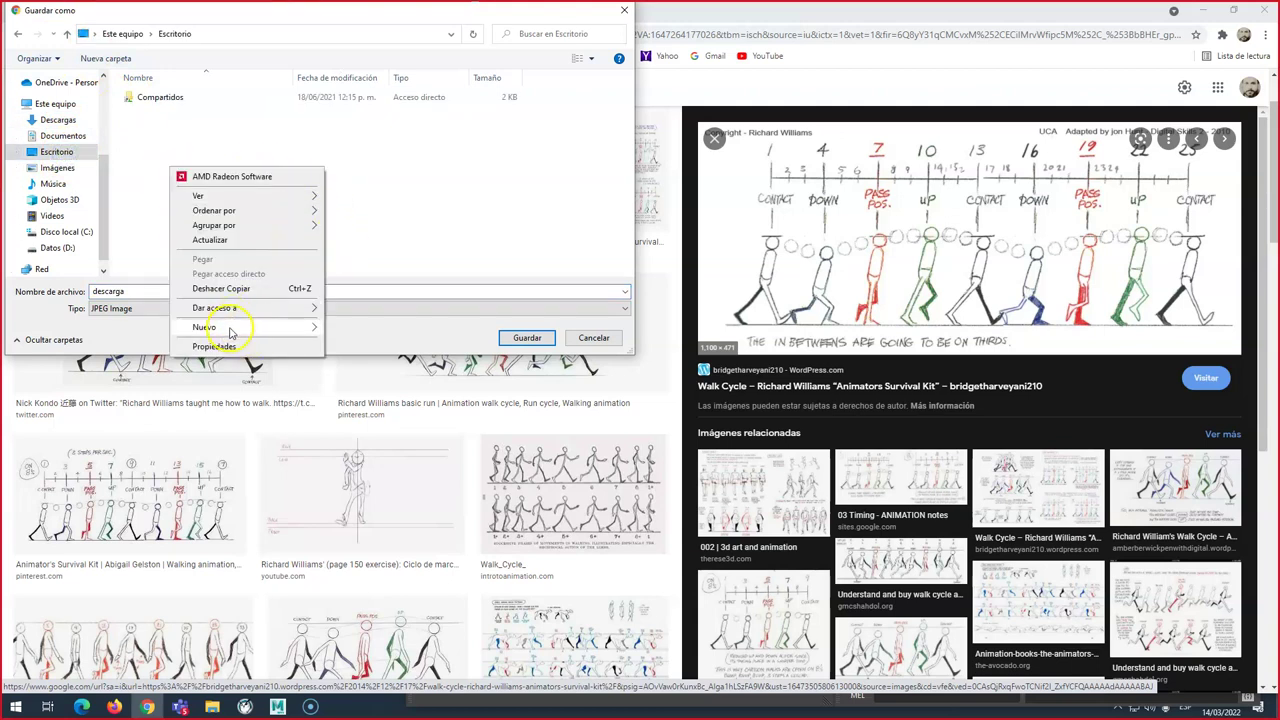
{"action": "mouse_move", "coordinate": [275, 335]}
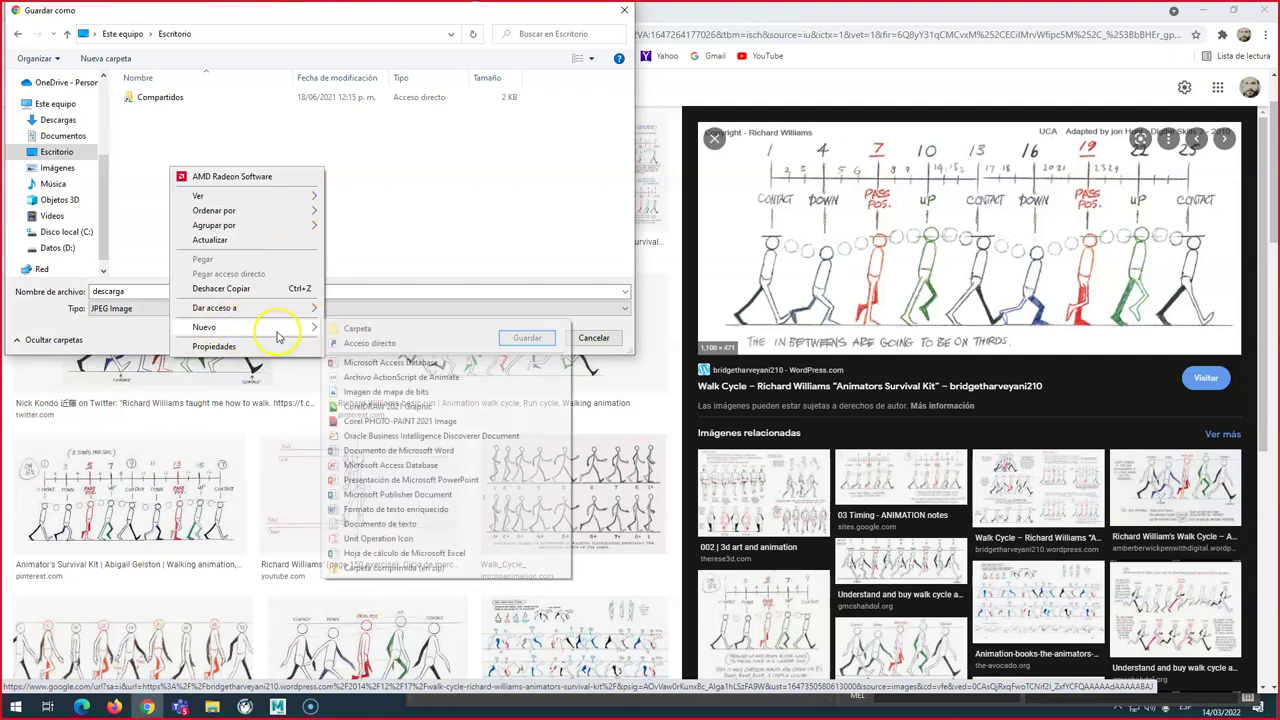
{"action": "left_click", "coordinate": [357, 328]}
{"action": "type", "text": "caminado"}
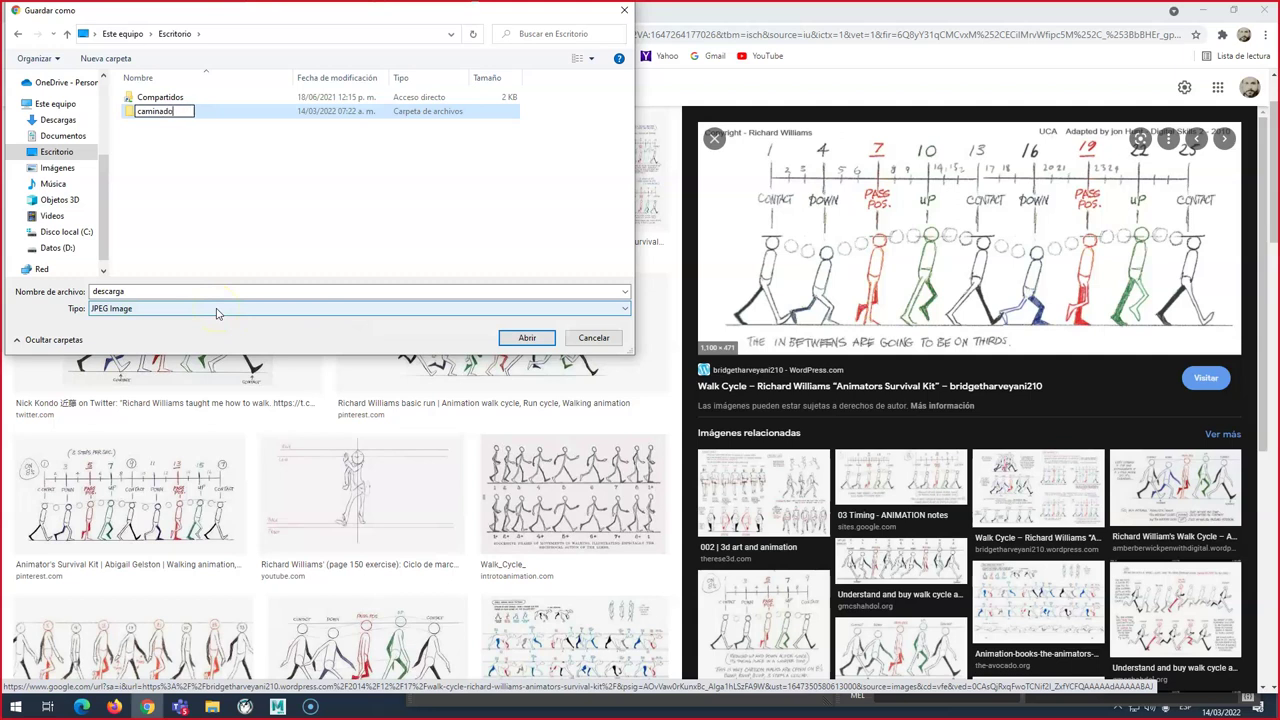
{"action": "left_click", "coordinate": [229, 234]}
Step: Save the walk cycle chart in the caminado folder under the file name "descarga"
{"action": "double_click", "coordinate": [155, 111]}
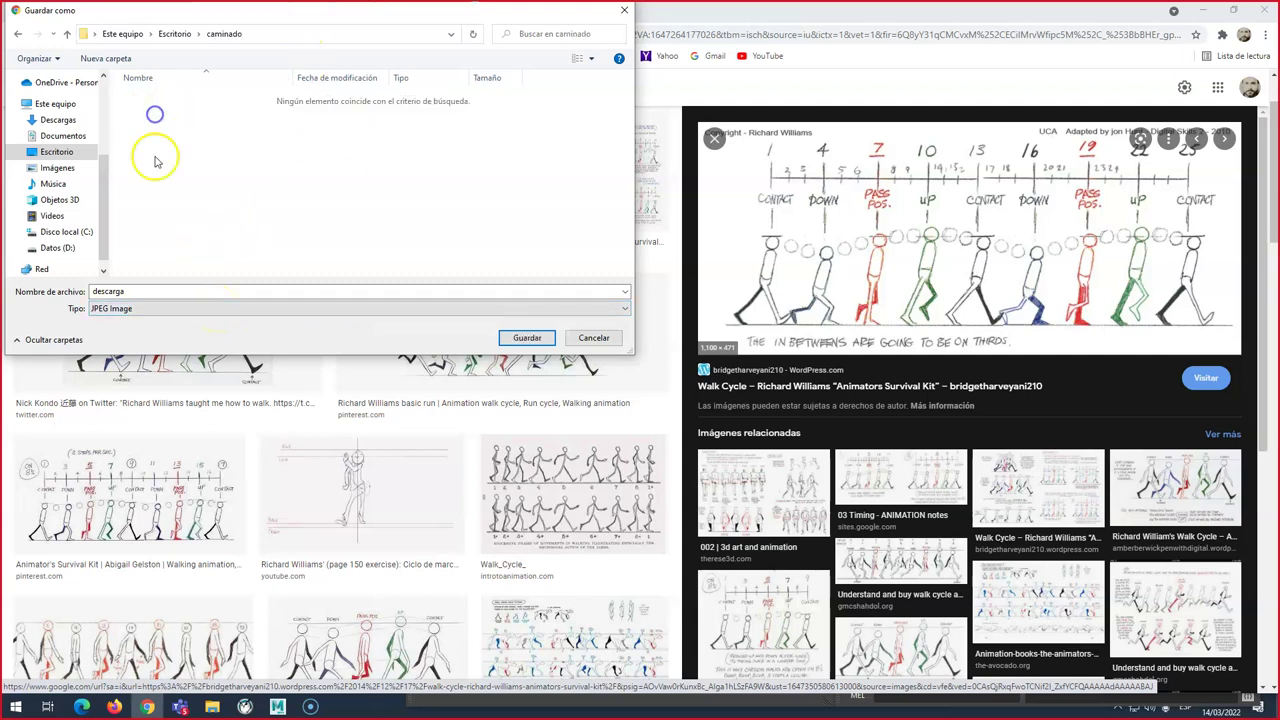
{"action": "left_click", "coordinate": [144, 289]}
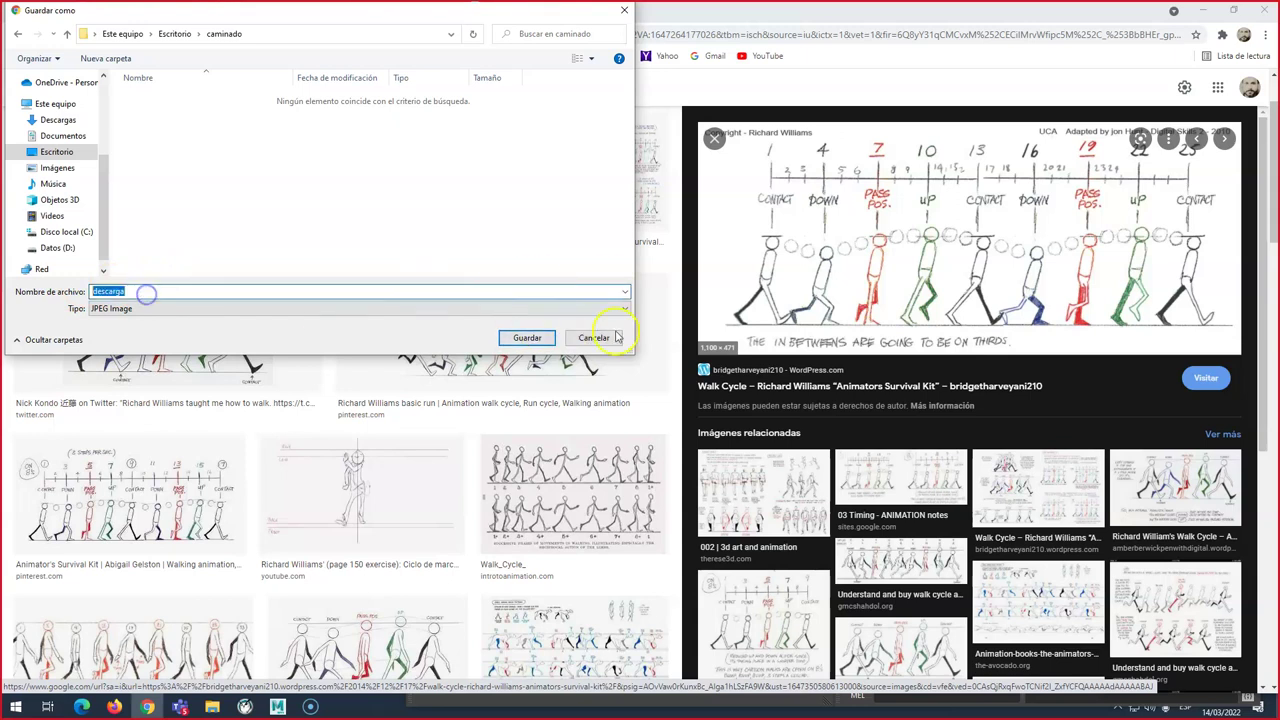
{"action": "left_click", "coordinate": [527, 338]}
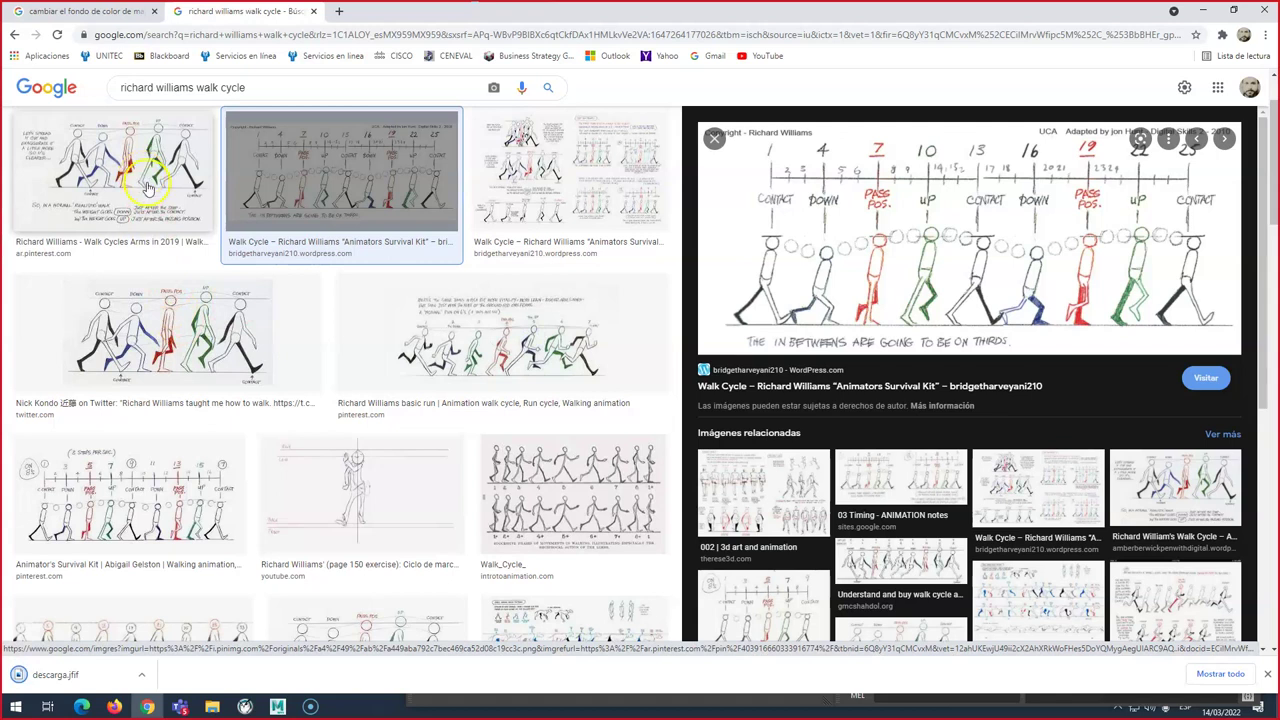
Step: Preview the five-pose walk cycle image with swinging arms and save it in caminado as "con brazos"
{"action": "left_click", "coordinate": [167, 325]}
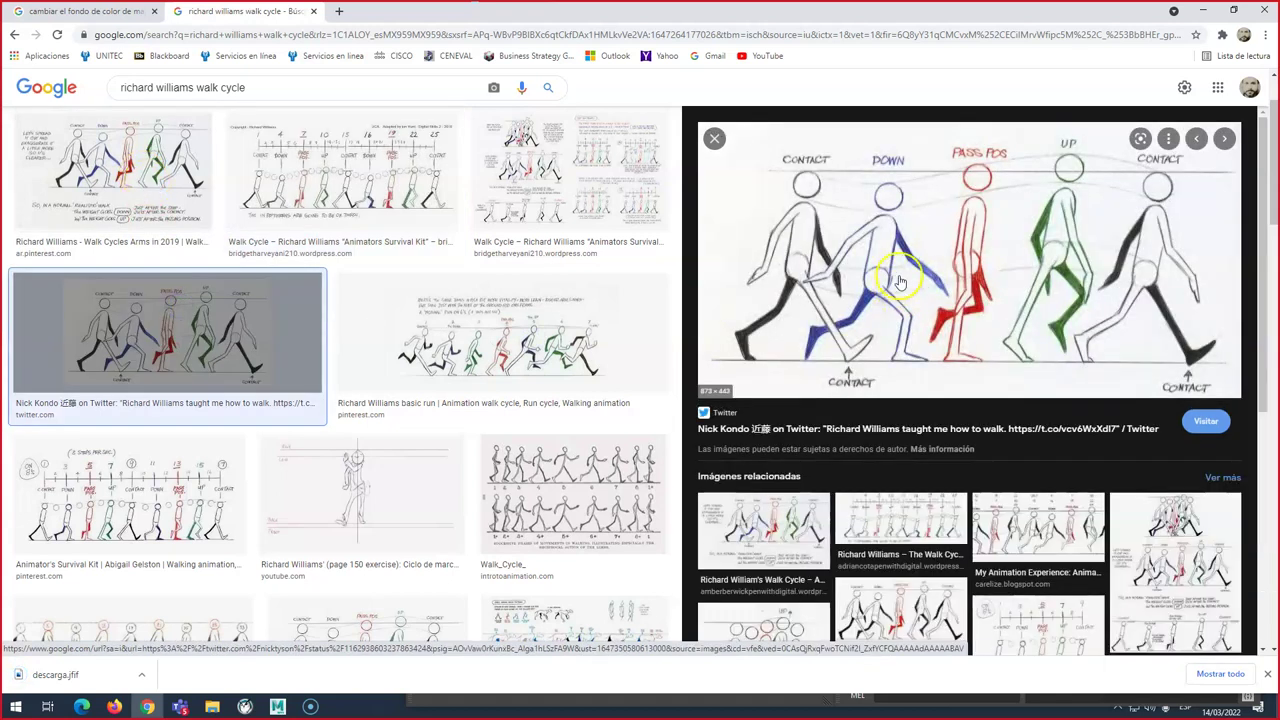
{"action": "right_click", "coordinate": [899, 281]}
{"action": "left_click", "coordinate": [945, 418]}
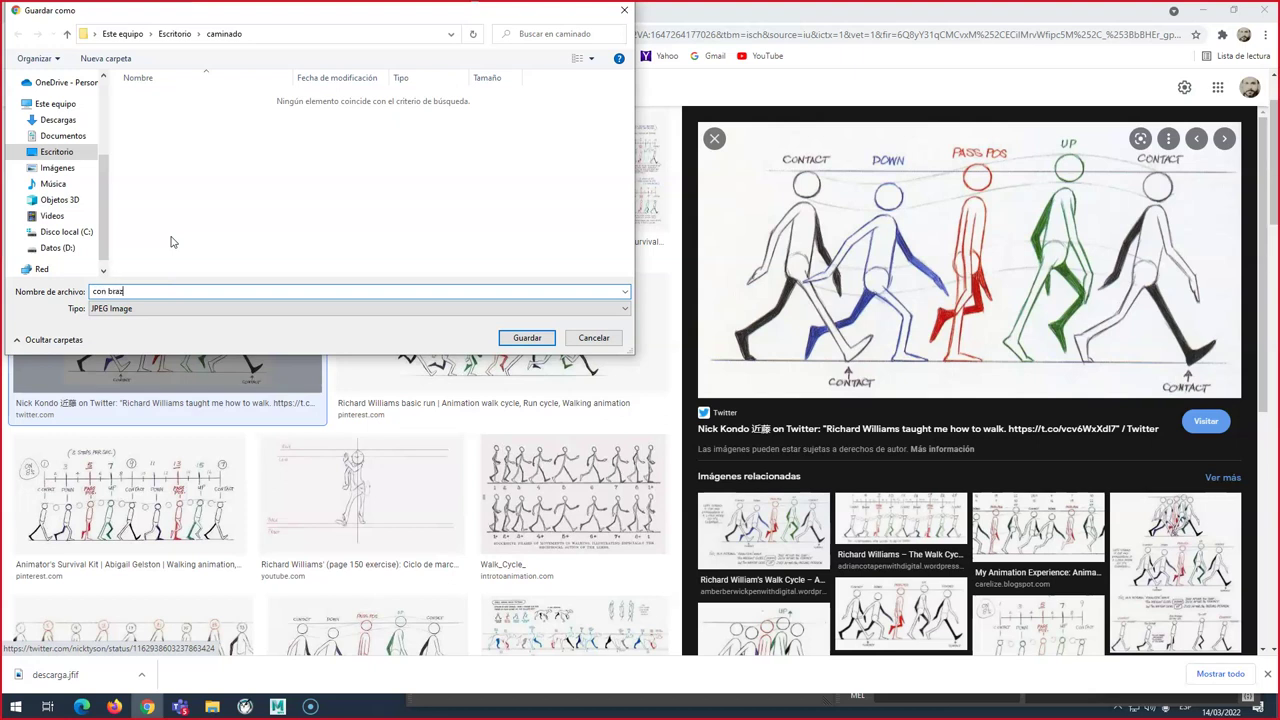
{"action": "left_click", "coordinate": [527, 337]}
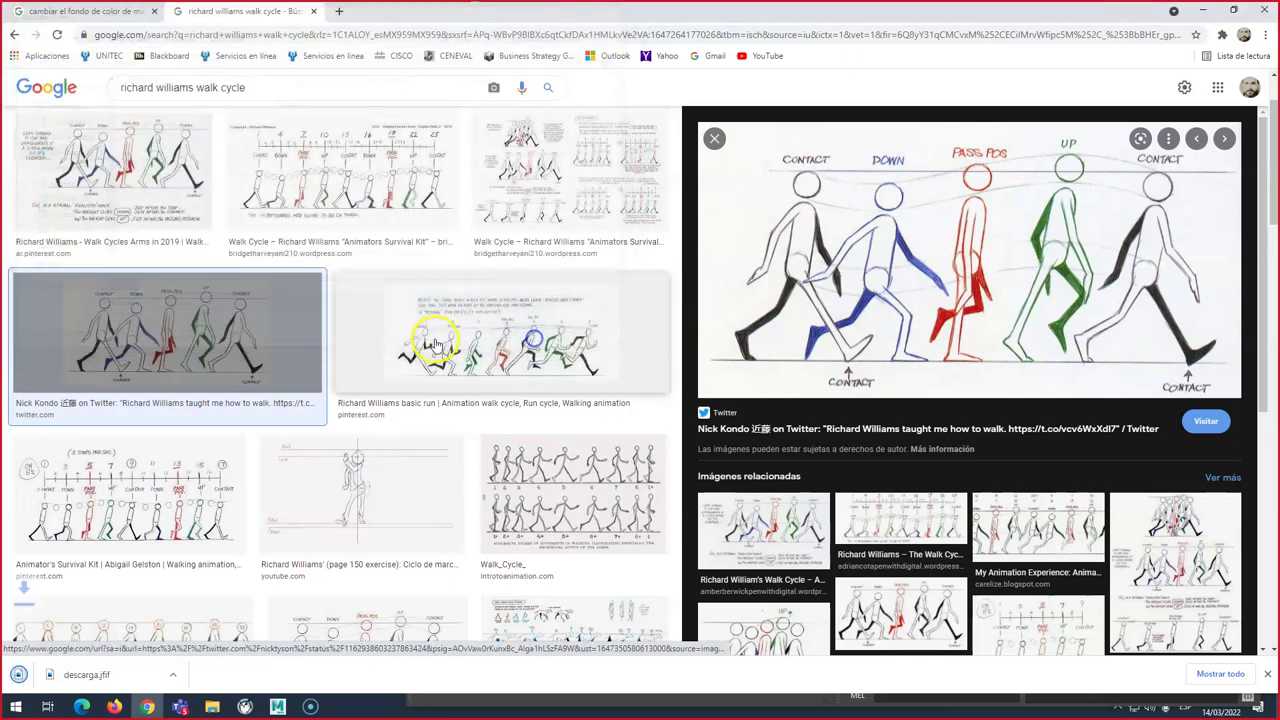
Step: Minimise Chrome, open the caminado folder on the desktop and open a saved reference image in Photos
{"action": "left_click", "coordinate": [1200, 11]}
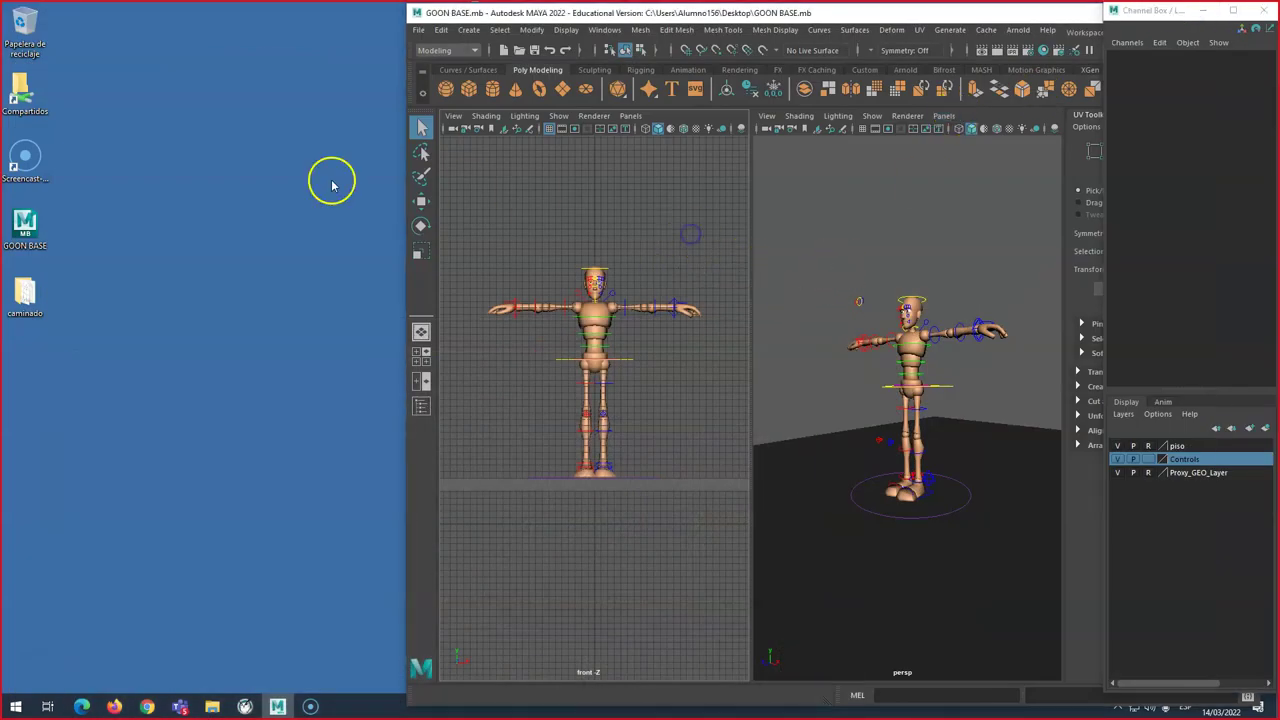
{"action": "double_click", "coordinate": [27, 289]}
{"action": "double_click", "coordinate": [403, 148]}
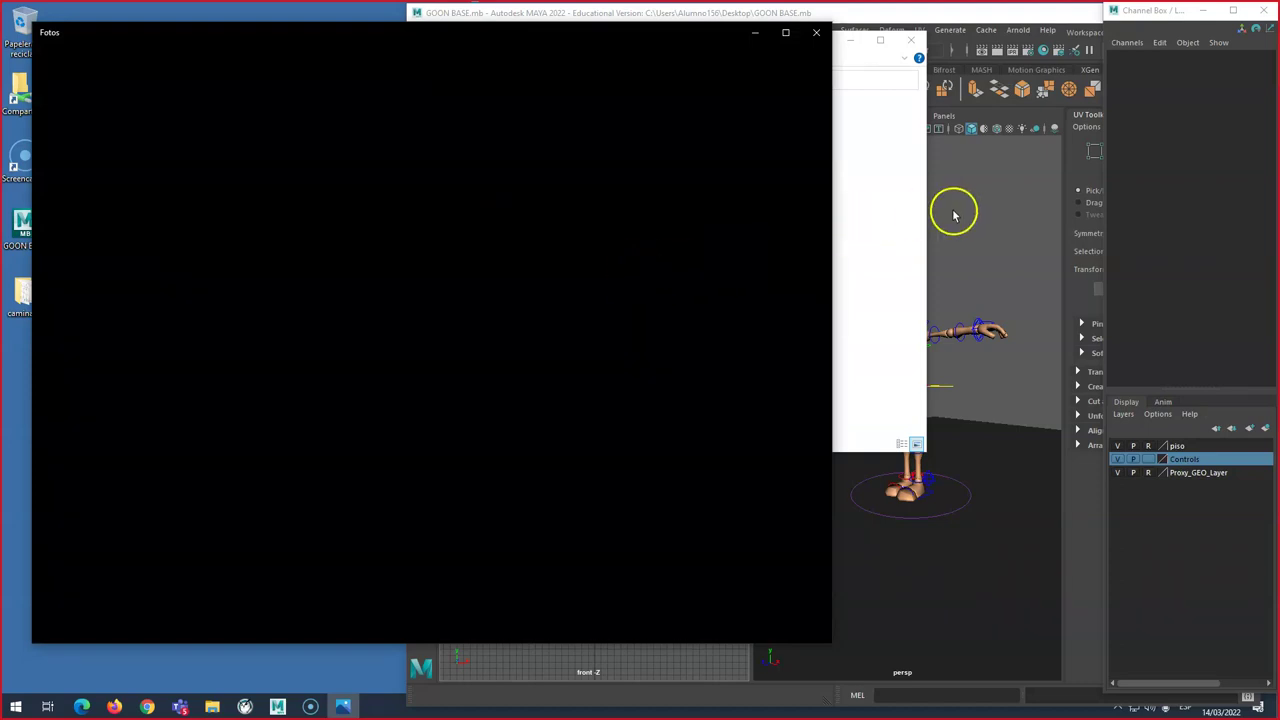
{"action": "left_click", "coordinate": [991, 236]}
{"action": "left_click", "coordinate": [740, 251]}
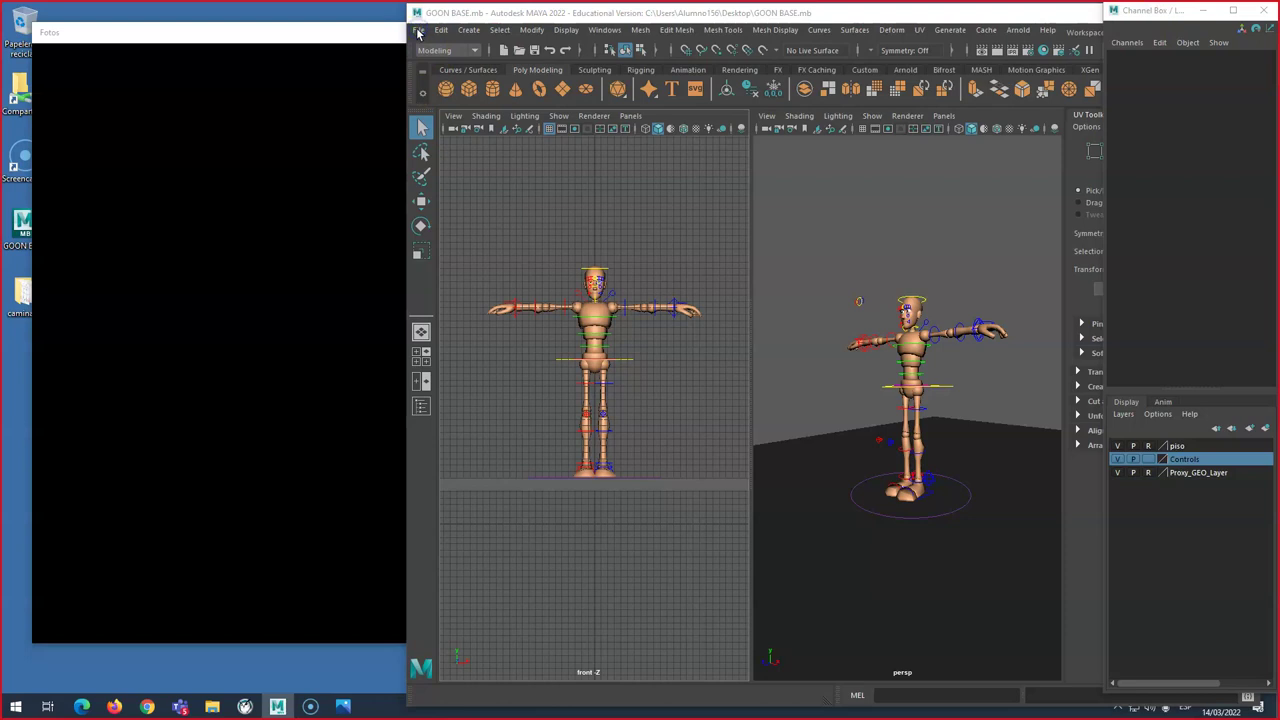
{"action": "left_click", "coordinate": [421, 34]}
{"action": "left_click", "coordinate": [386, 34]}
{"action": "left_click", "coordinate": [423, 30]}
{"action": "left_click", "coordinate": [423, 32]}
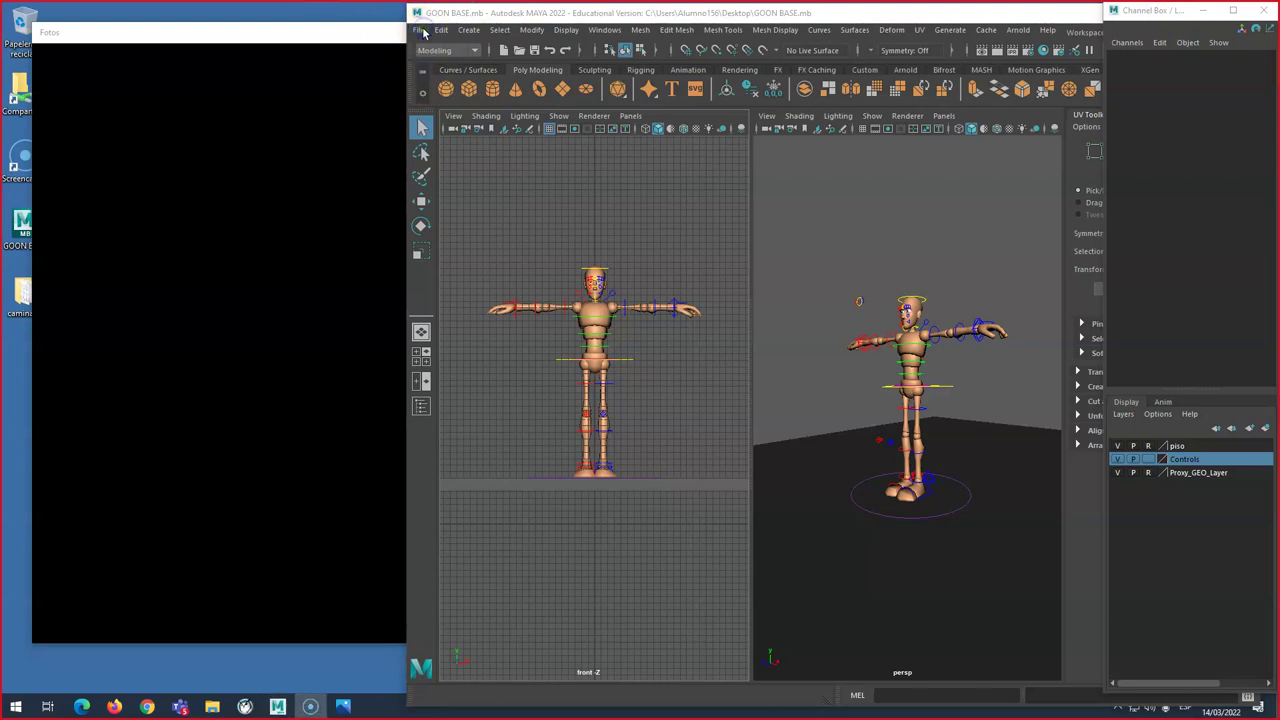
{"action": "left_click", "coordinate": [423, 32]}
{"action": "left_click", "coordinate": [423, 33]}
{"action": "left_click", "coordinate": [356, 33]}
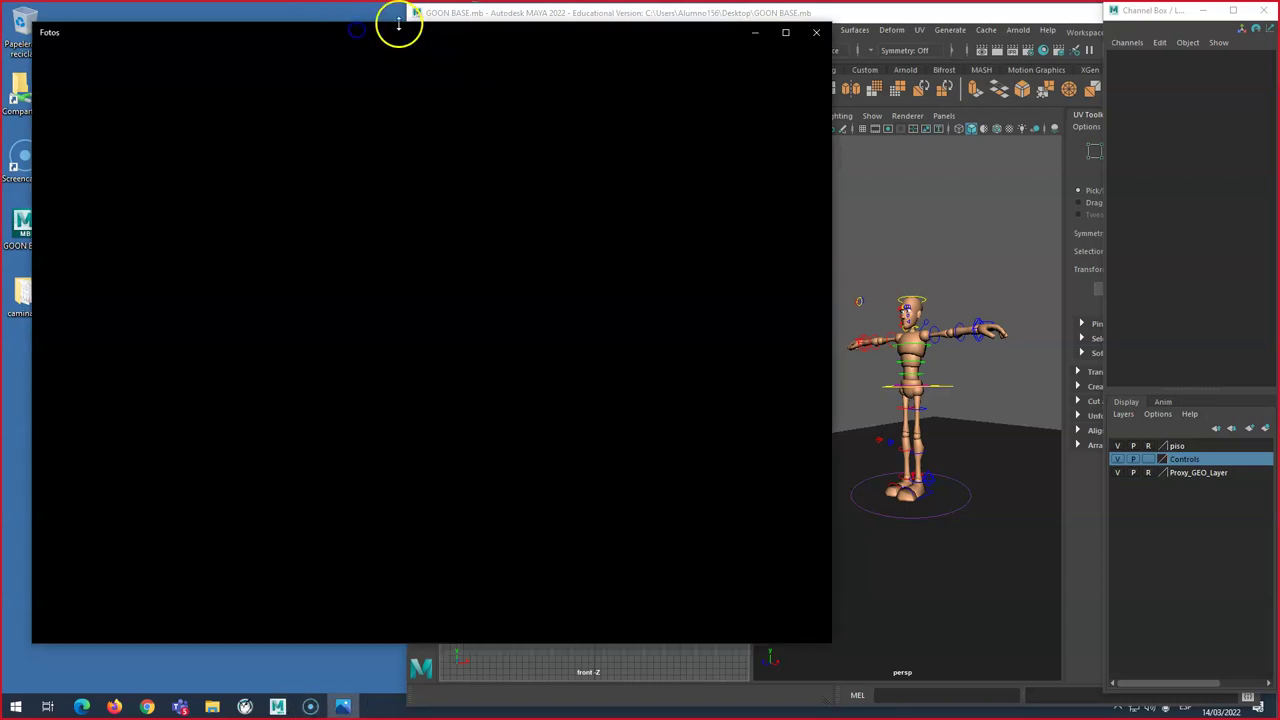
Step: Switch to Maya and save the scene as "Apellido Nombre_Caminado" in Maya Binary format inside the caminado folder
{"action": "left_click", "coordinate": [888, 16]}
{"action": "left_click_drag", "start_coordinate": [862, 17], "coordinate": [893, 126]}
{"action": "left_click", "coordinate": [450, 140]}
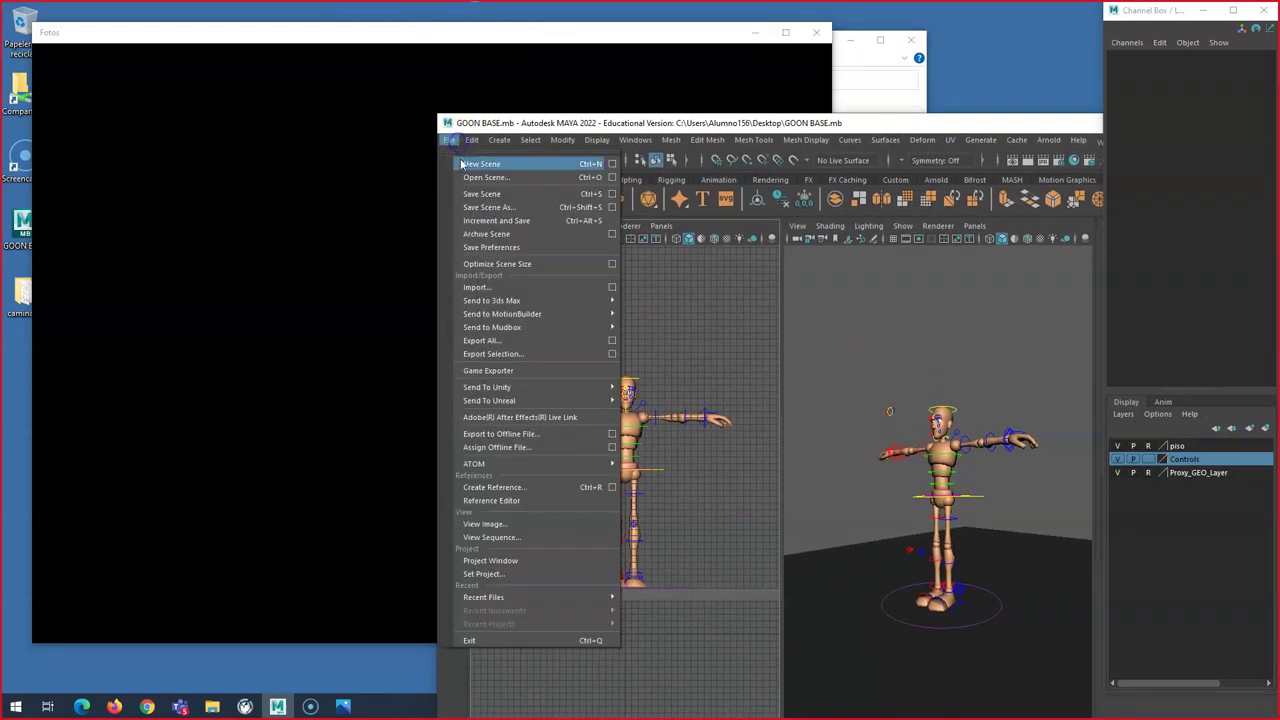
{"action": "left_click", "coordinate": [490, 207]}
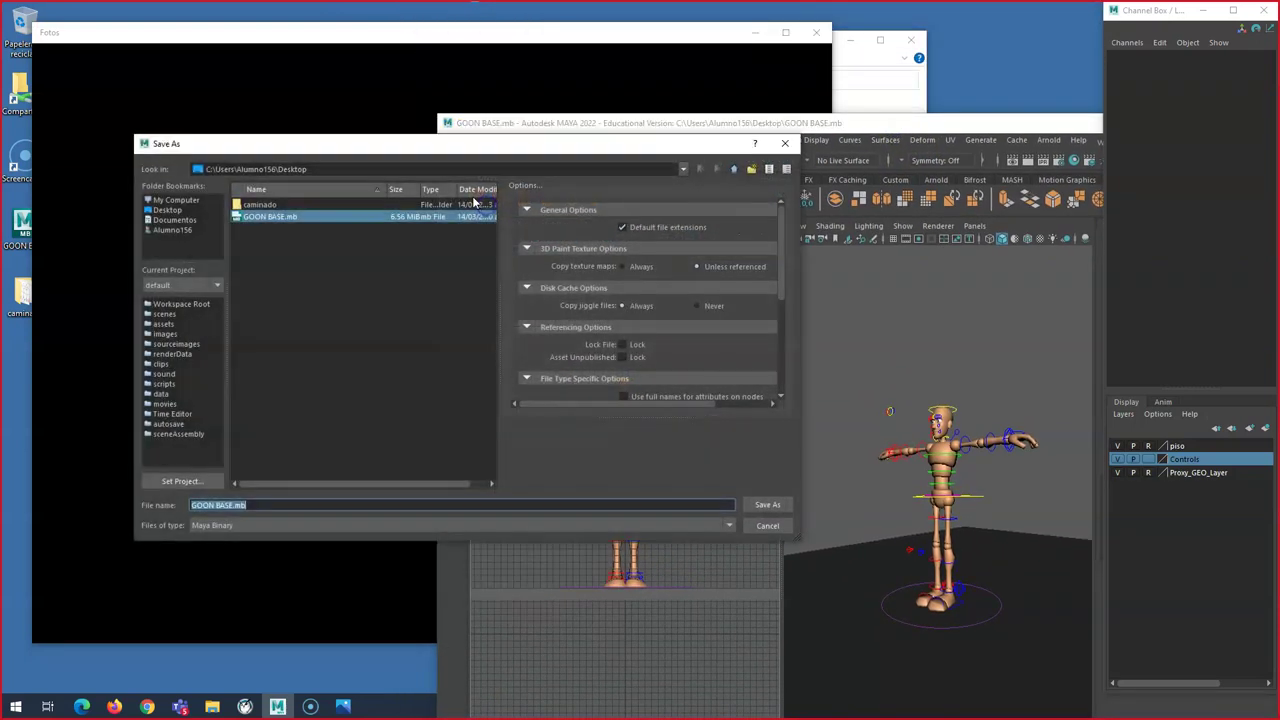
{"action": "left_click", "coordinate": [224, 504]}
{"action": "type", "text": "Ape"}
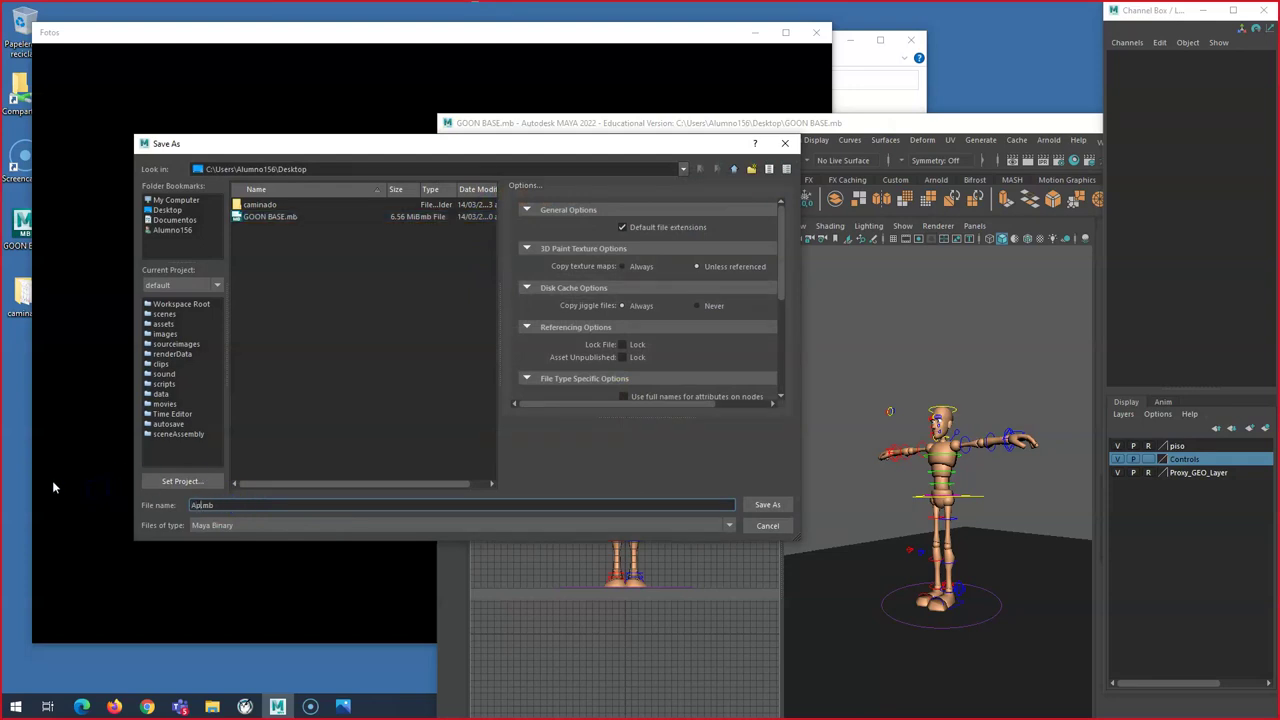
{"action": "type", "text": "llido Nombre_Caminado"}
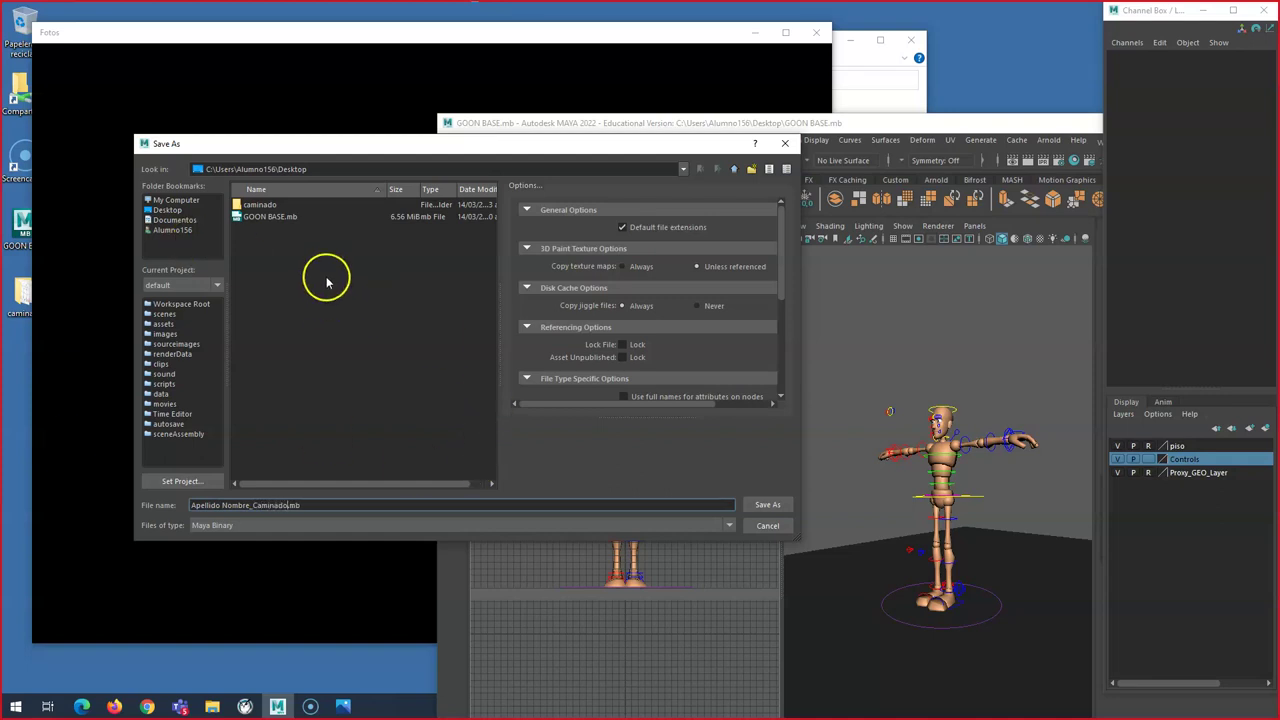
{"action": "double_click", "coordinate": [262, 204]}
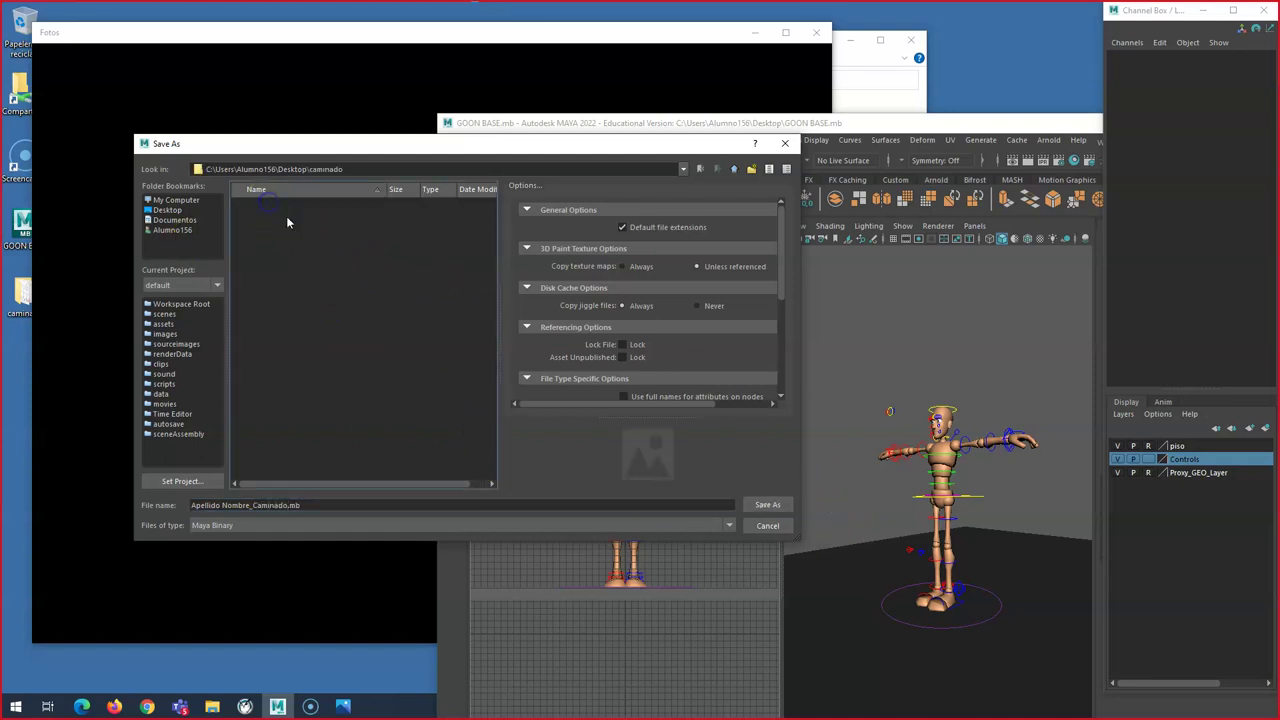
{"action": "left_click", "coordinate": [757, 505]}
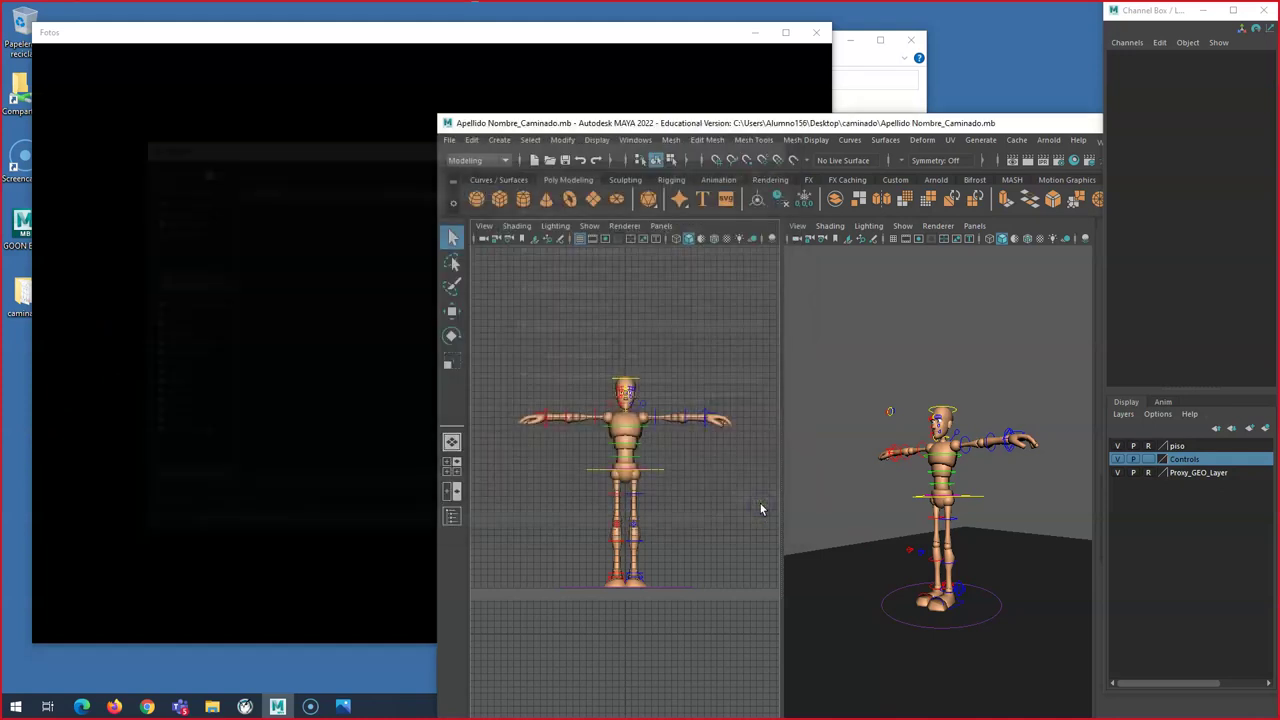
Step: Try to save the scene in the caminado folder as Maya ASCII under the name "Apellido Nombre_Caminado.ma"
{"action": "left_click", "coordinate": [449, 140]}
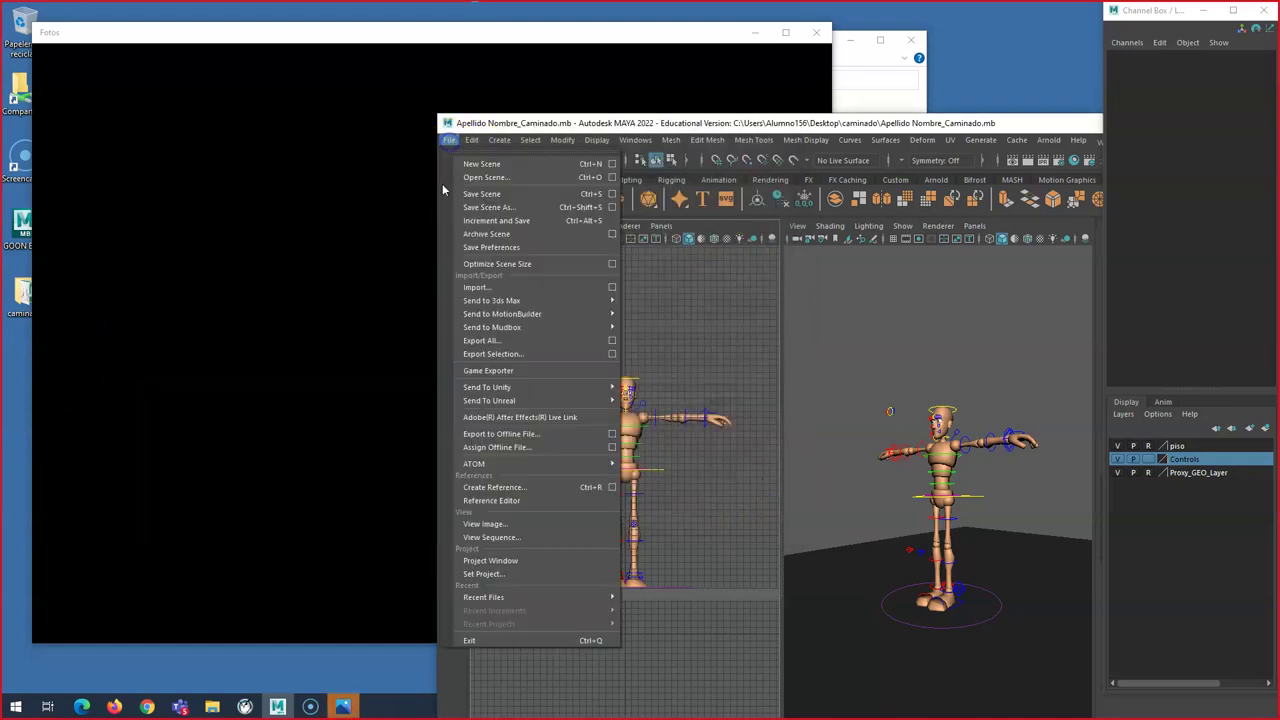
{"action": "left_click", "coordinate": [480, 207]}
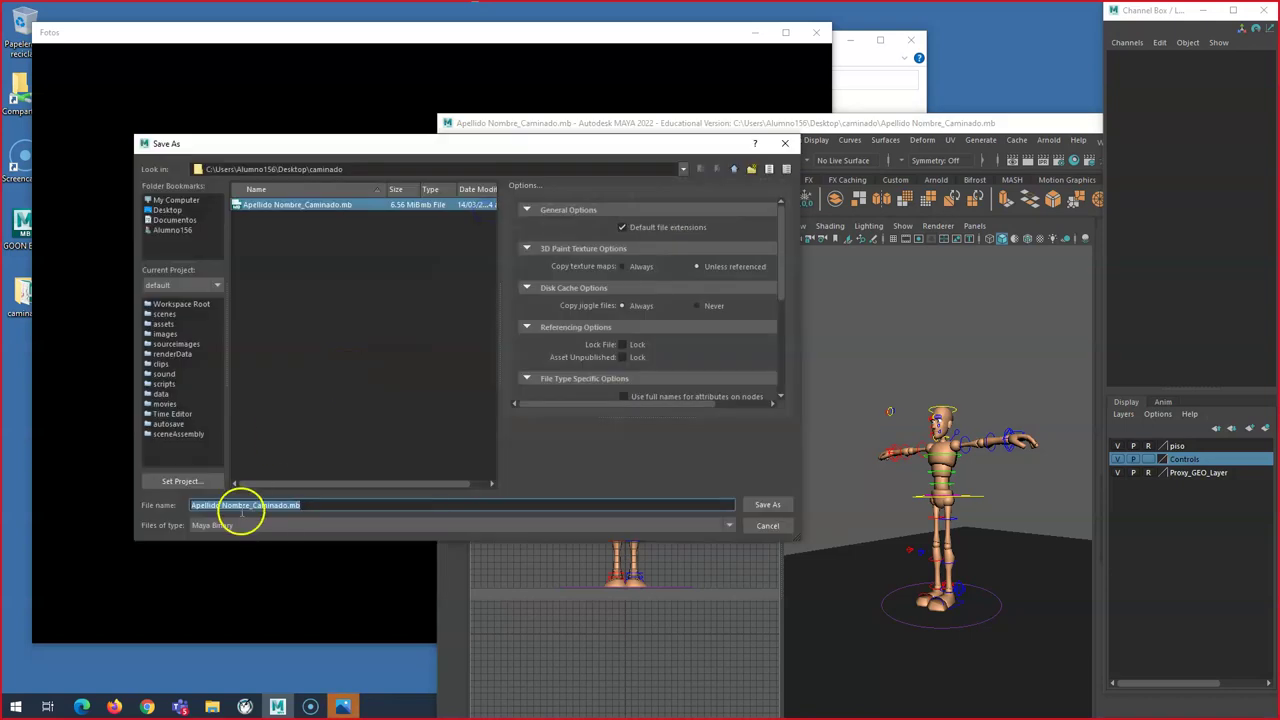
{"action": "left_click", "coordinate": [277, 527]}
{"action": "left_click", "coordinate": [236, 538]}
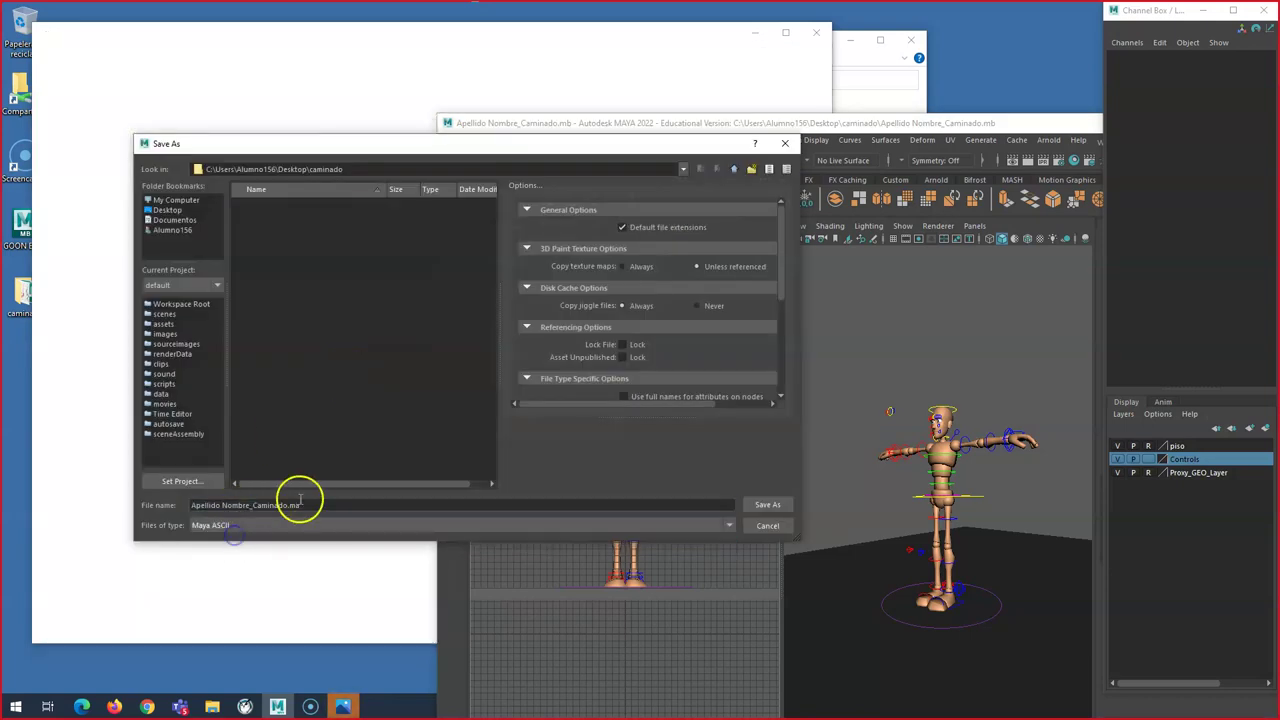
{"action": "double_click", "coordinate": [294, 505]}
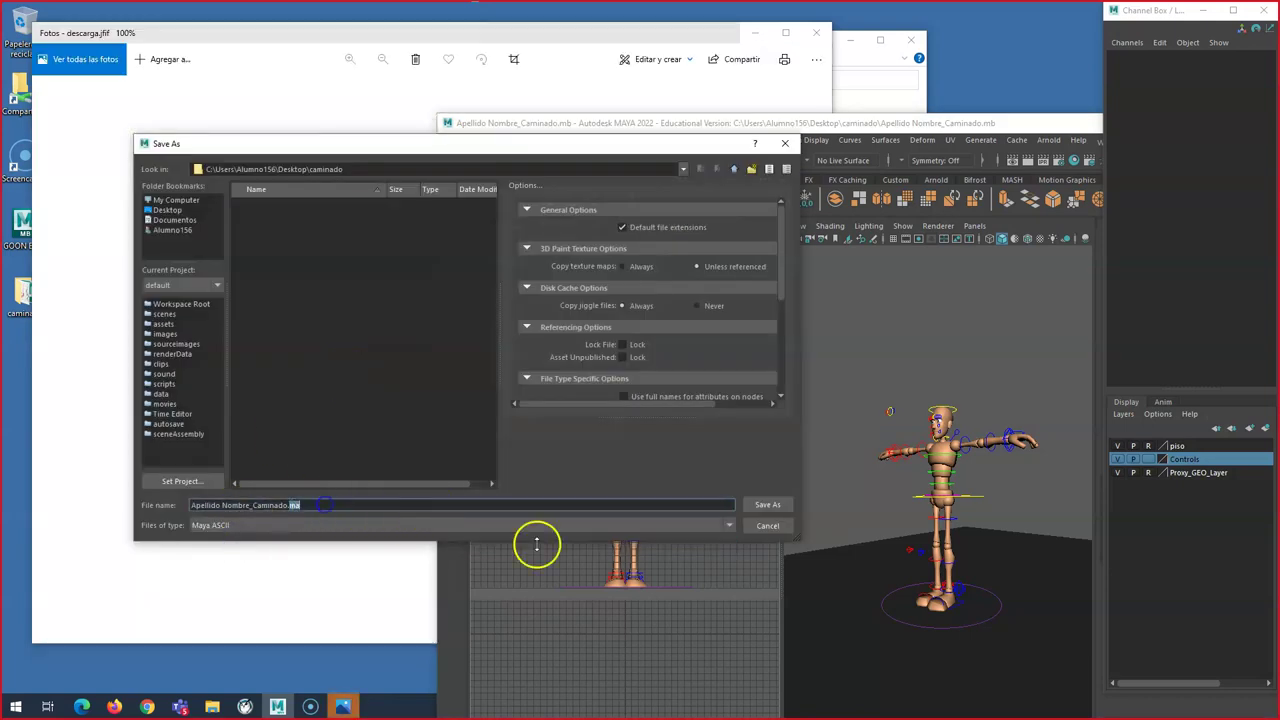
{"action": "left_click", "coordinate": [760, 505]}
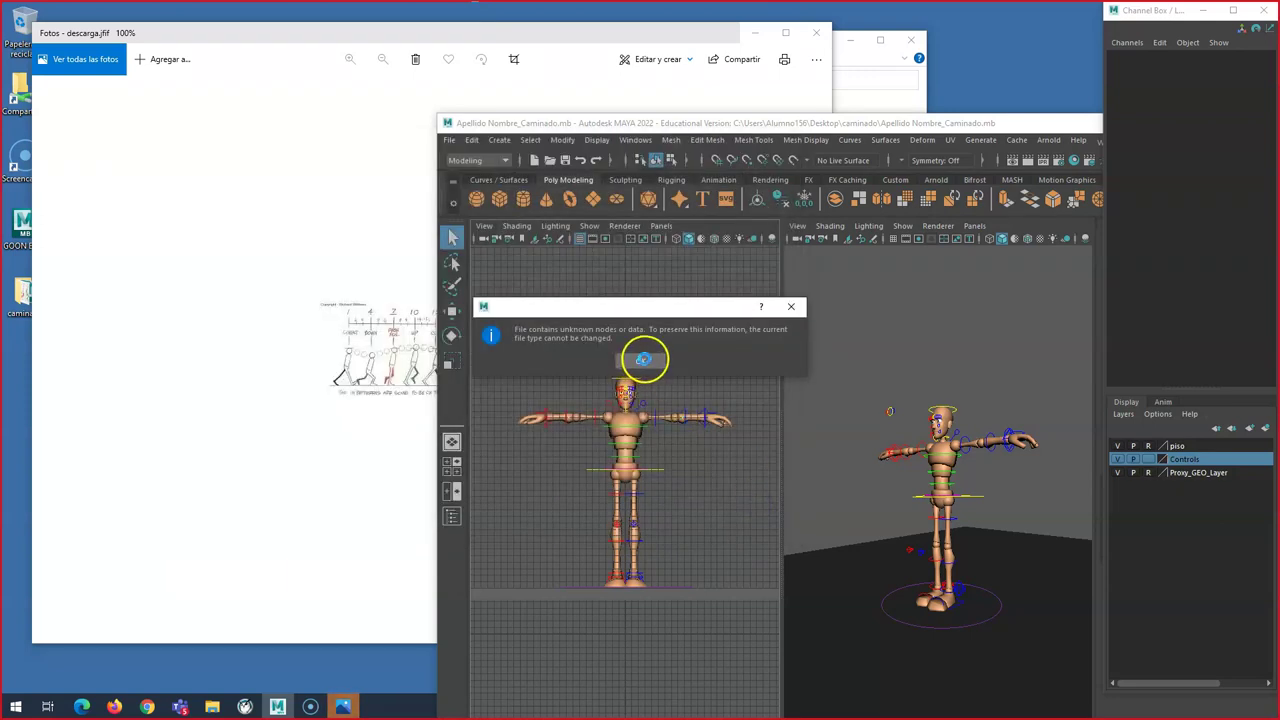
{"action": "left_click", "coordinate": [644, 358]}
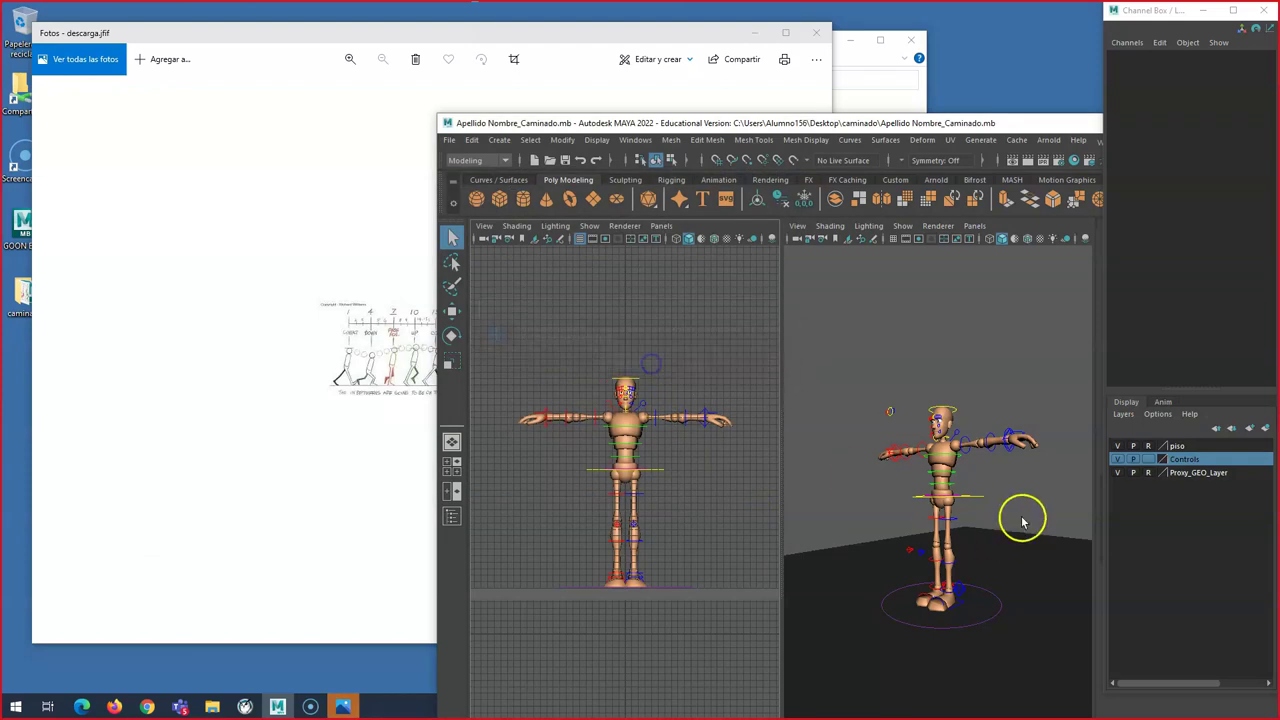
Step: Rotate the character's left upper-arm FK control about 2 degrees around Z and deselect it
{"action": "left_click", "coordinate": [981, 496]}
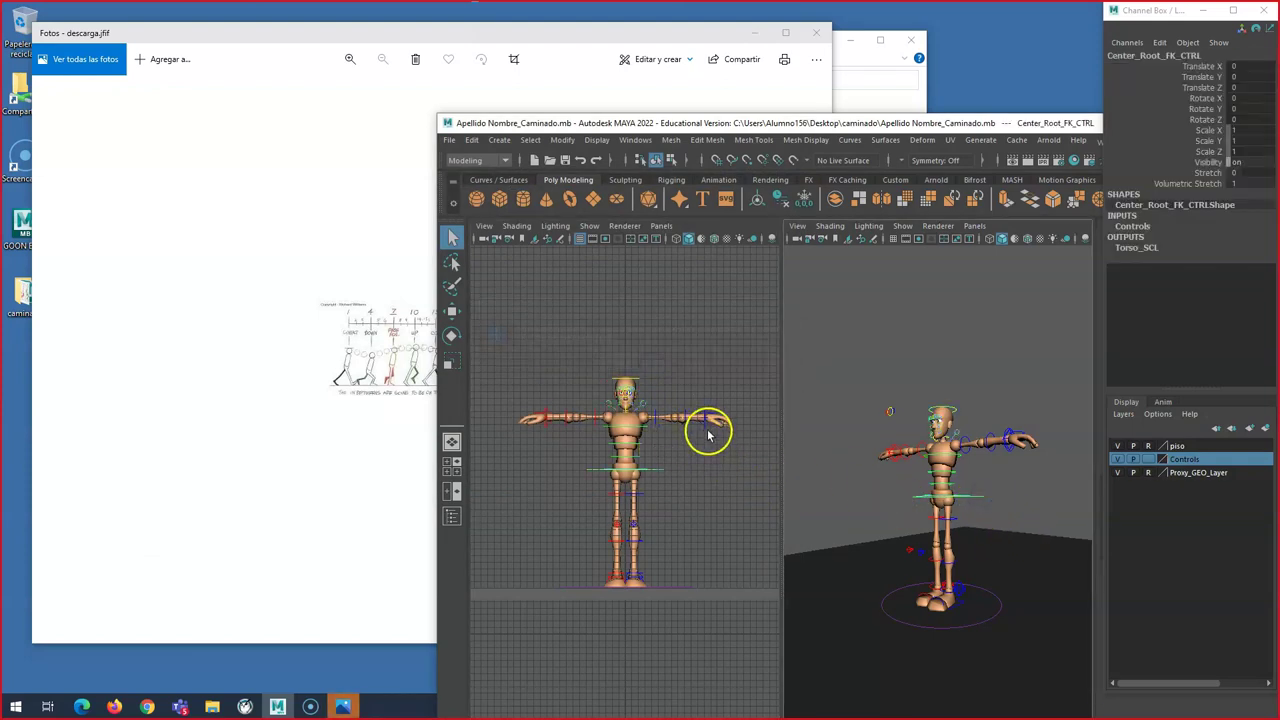
{"action": "left_click", "coordinate": [681, 412]}
{"action": "left_click", "coordinate": [656, 418]}
{"action": "key", "text": "e"}
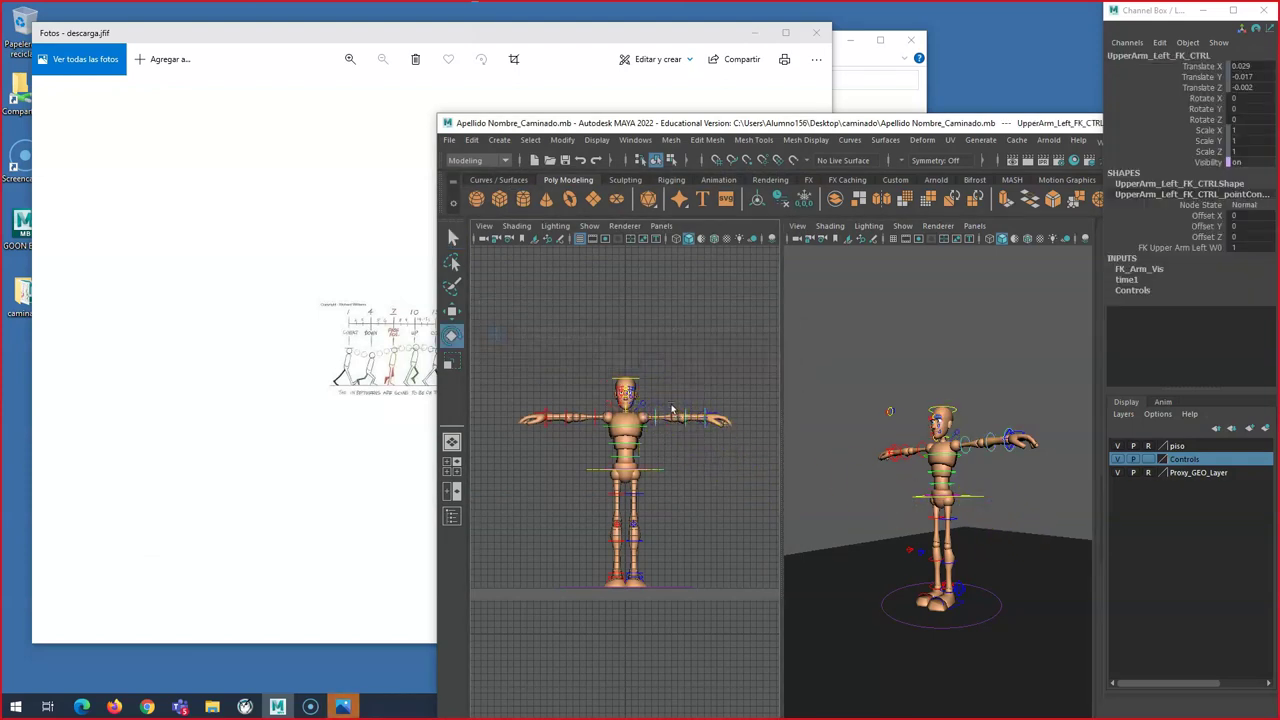
{"action": "left_click_drag", "start_coordinate": [691, 380], "coordinate": [691, 383]}
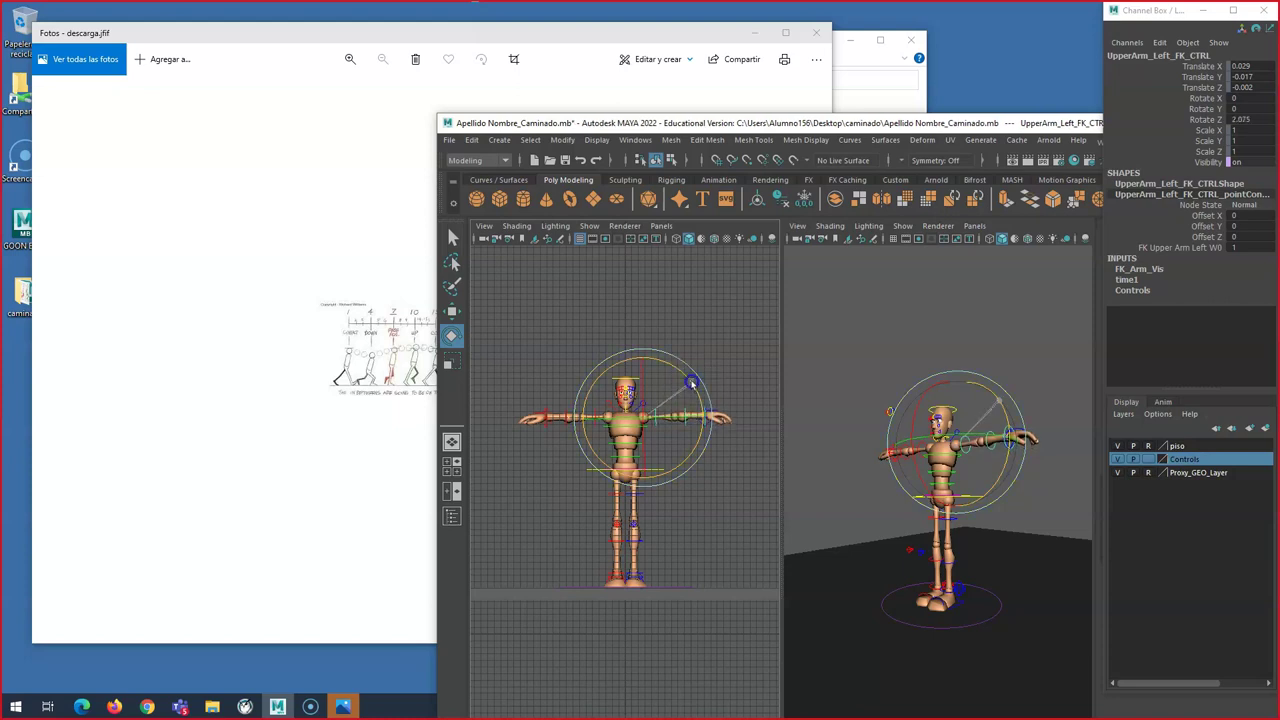
{"action": "left_click", "coordinate": [669, 335]}
Step: Retry saving the modified scene as the Maya ASCII file "Apellido Nombre_Caminado.ma" in the caminado folder
{"action": "left_click", "coordinate": [450, 140]}
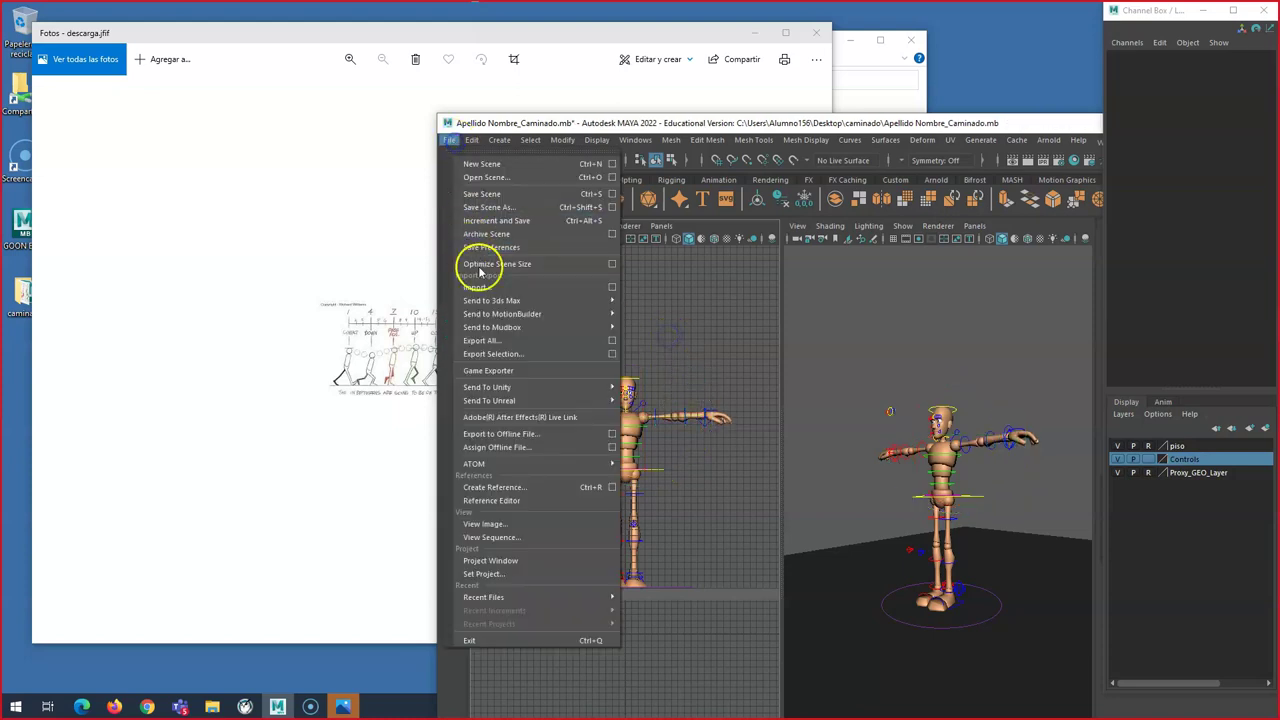
{"action": "left_click", "coordinate": [488, 207]}
{"action": "left_click", "coordinate": [309, 506]}
{"action": "left_click", "coordinate": [775, 505]}
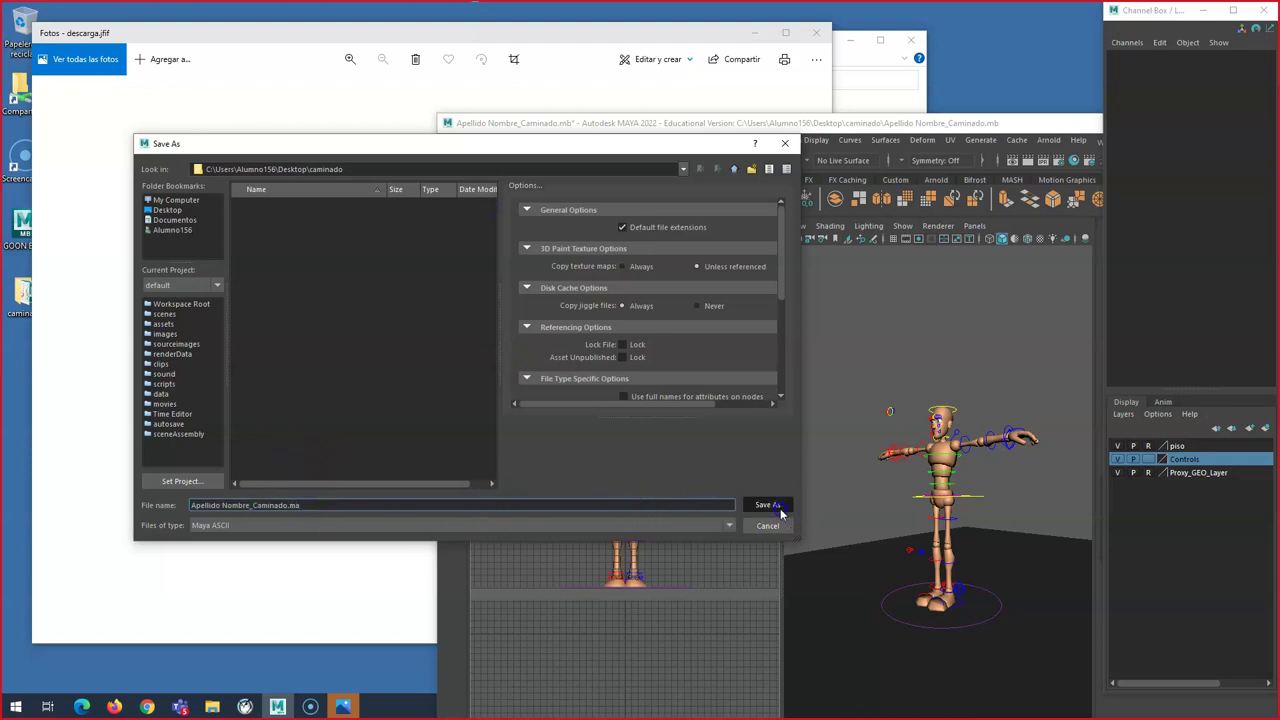
{"action": "left_click", "coordinate": [629, 360]}
Step: Move the Photos window aside, check the saved Maya scene file in the caminado folder and close the folder window
{"action": "left_click_drag", "start_coordinate": [193, 34], "coordinate": [490, 122]}
{"action": "left_click", "coordinate": [274, 220]}
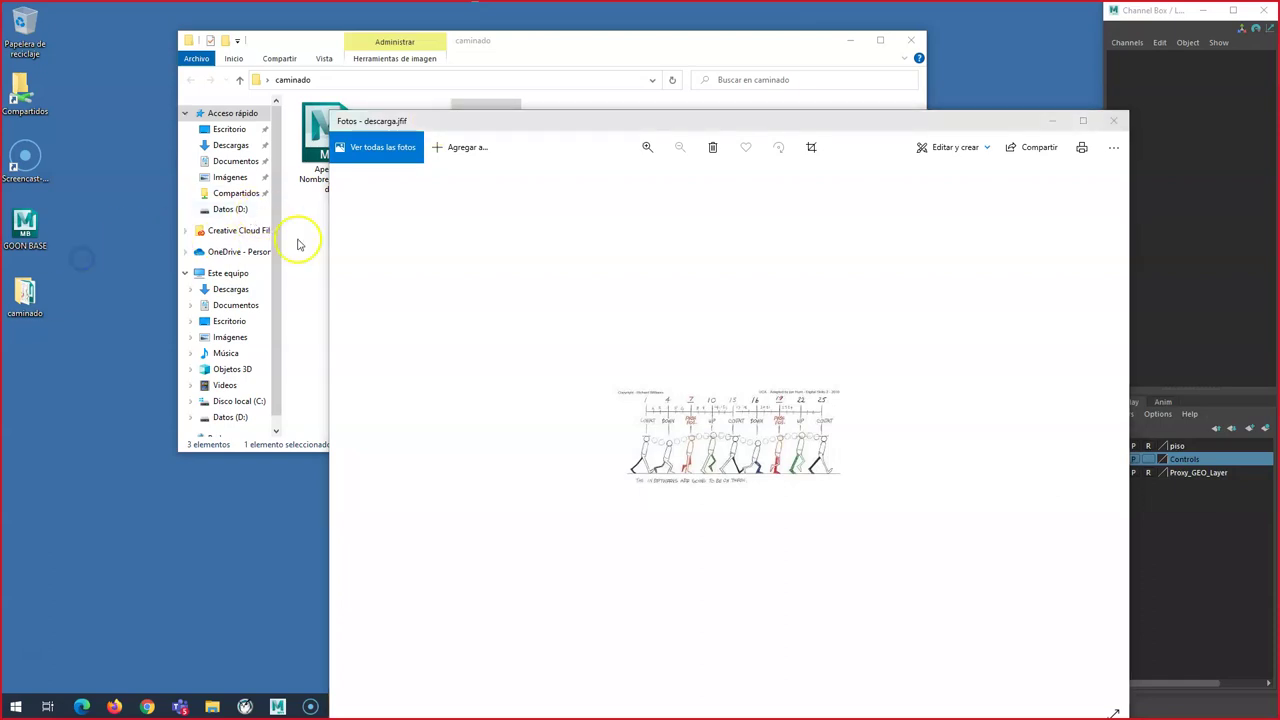
{"action": "left_click", "coordinate": [340, 182]}
{"action": "left_click", "coordinate": [334, 161]}
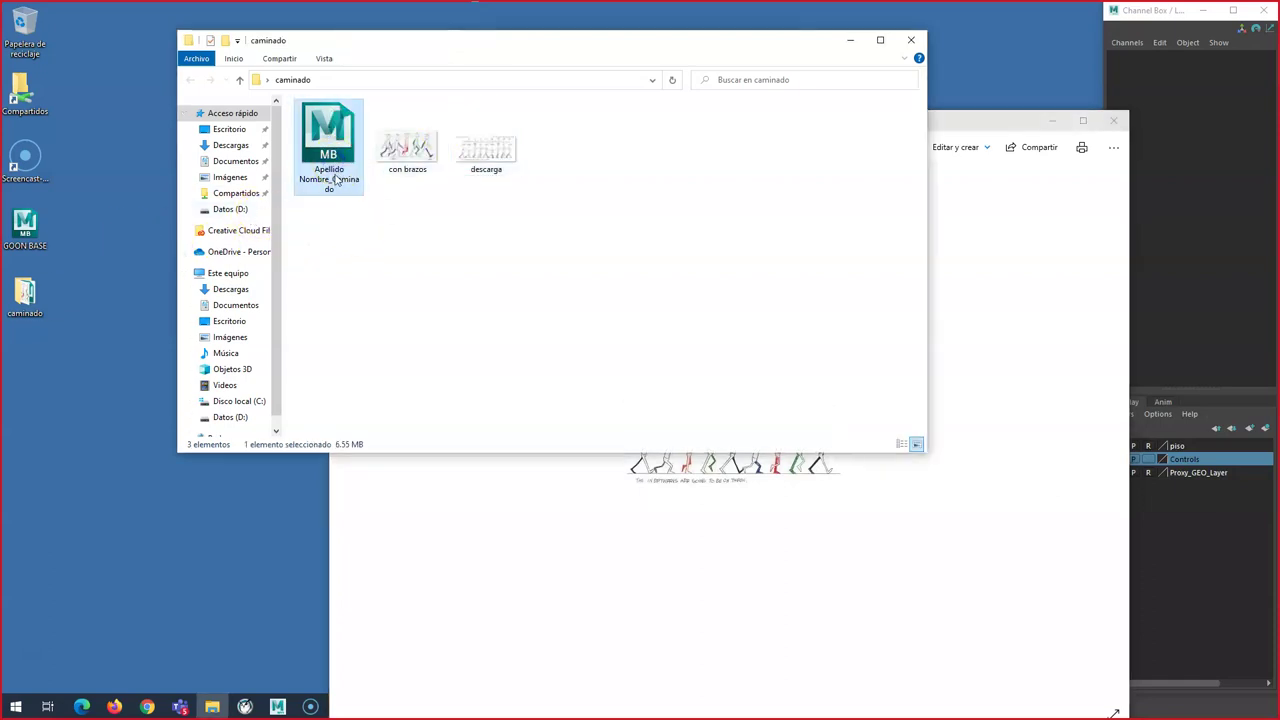
{"action": "left_click", "coordinate": [913, 40]}
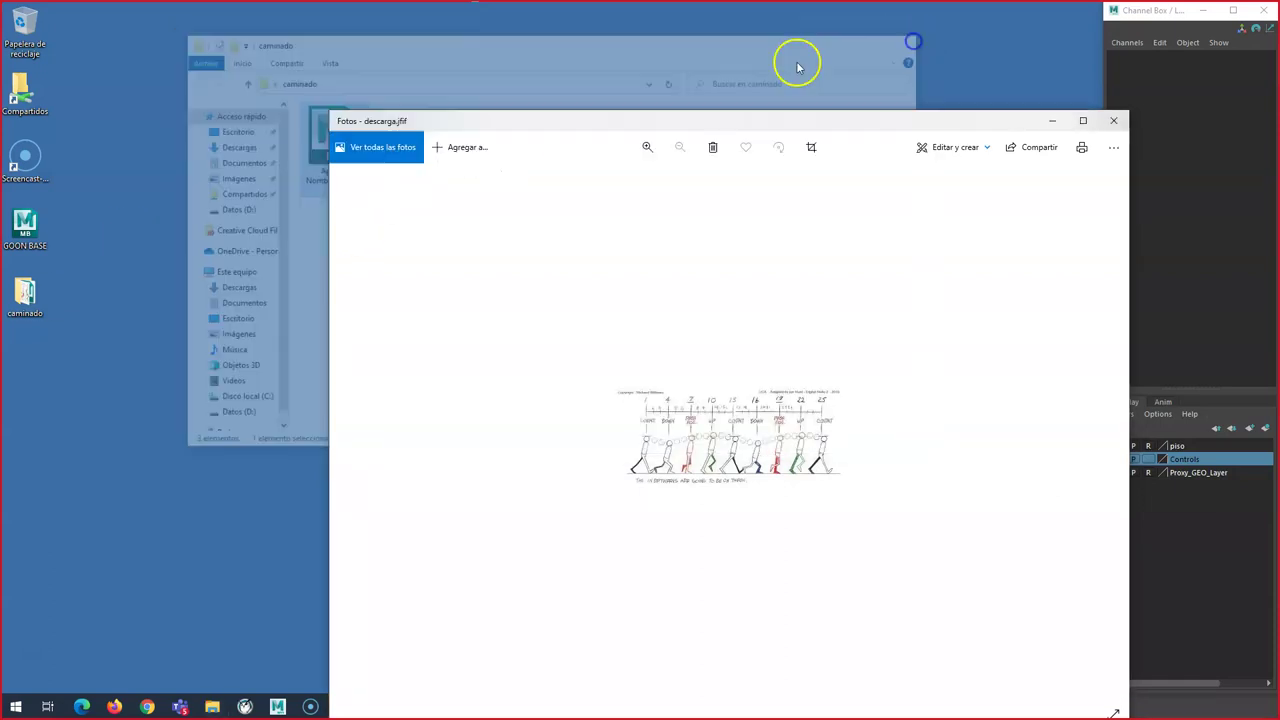
Step: Reposition the Photos window with the descarga walk chart and narrow it to sit beside the Maya window
{"action": "left_click_drag", "start_coordinate": [683, 120], "coordinate": [370, 38]}
{"action": "scroll", "coordinate": [508, 332], "scroll_direction": "up", "scroll_amount": 5}
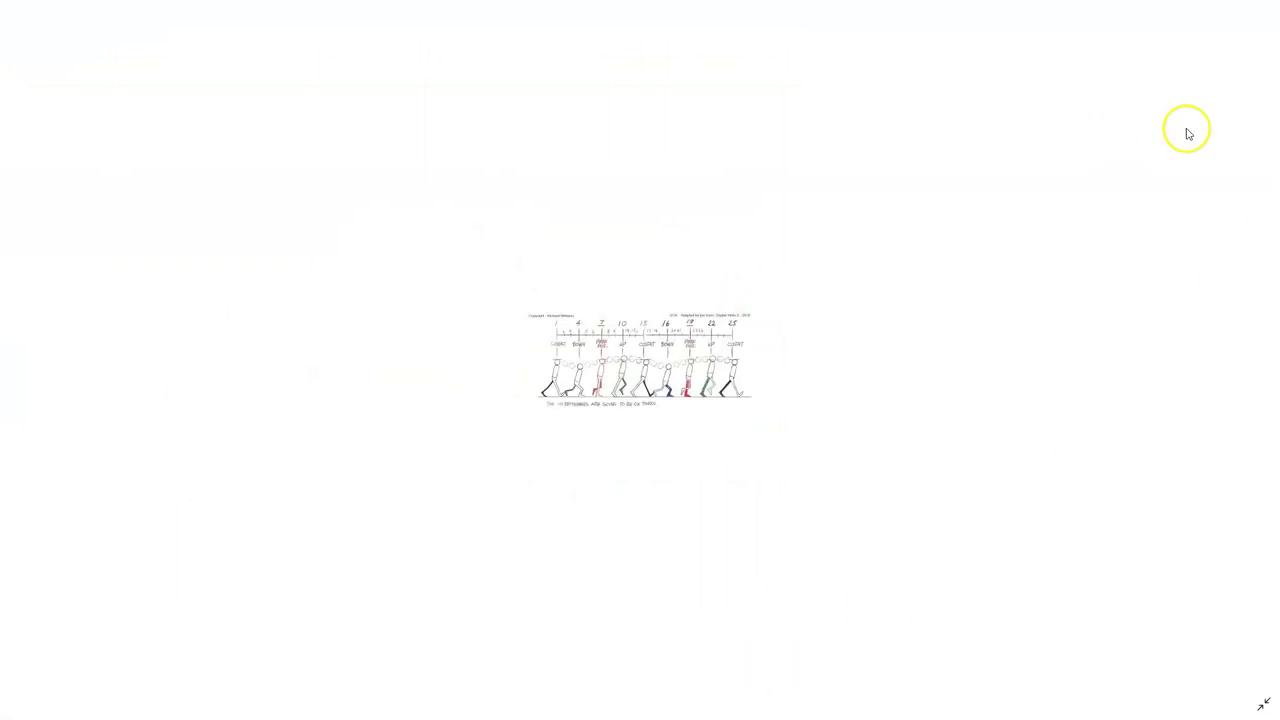
{"action": "key", "text": "Escape"}
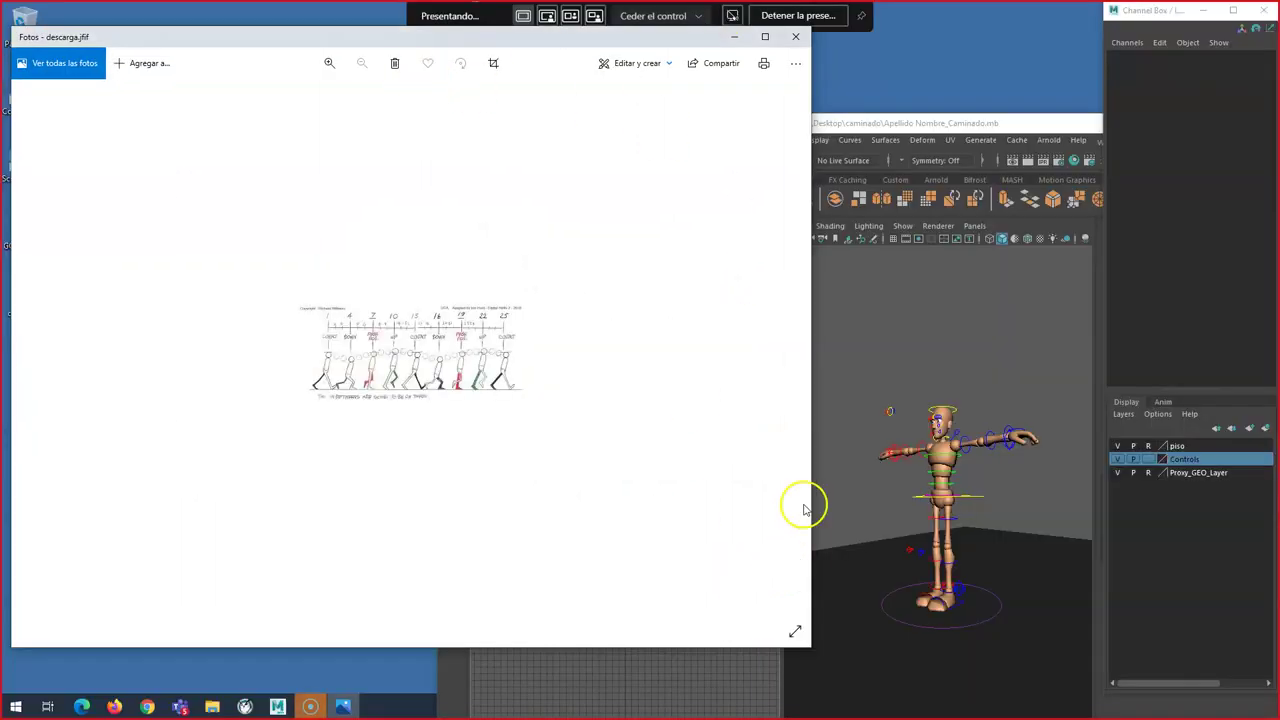
{"action": "left_click_drag", "start_coordinate": [810, 500], "coordinate": [415, 432]}
Step: Switch to Maya and maximise its window, with the character framed large in the front viewport
{"action": "left_click", "coordinate": [744, 343]}
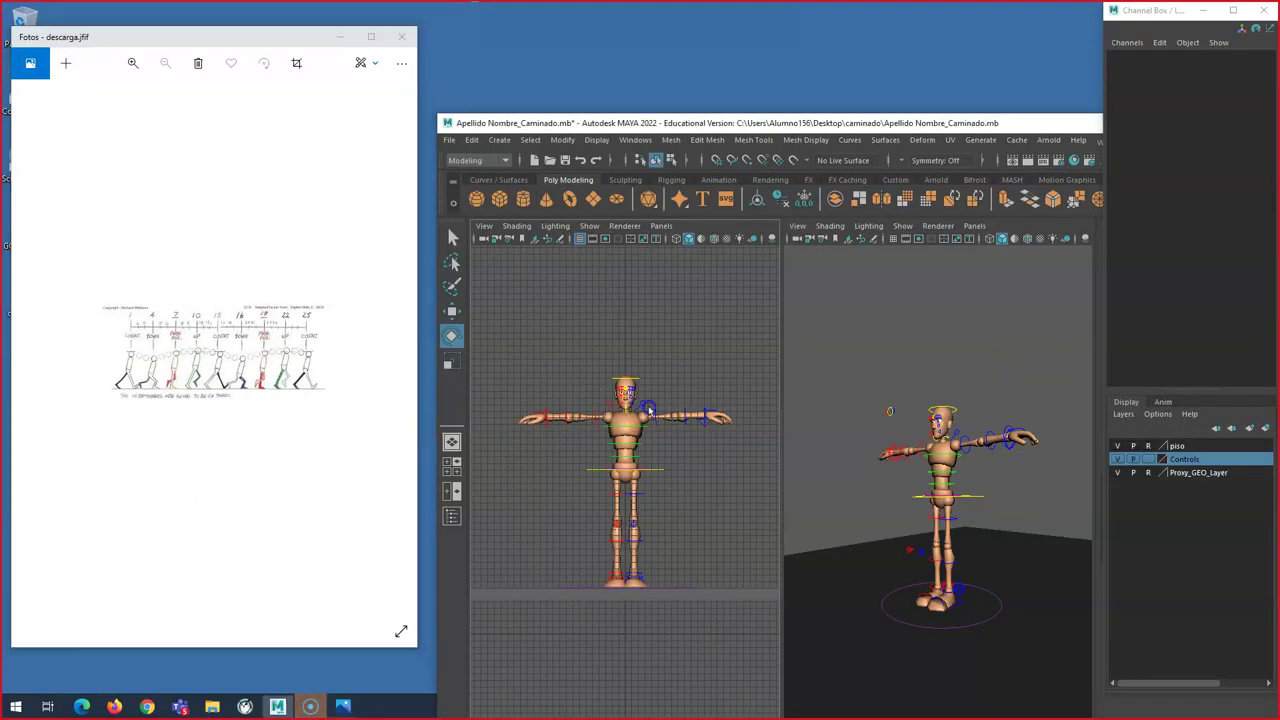
{"action": "scroll", "coordinate": [626, 355], "scroll_direction": "down", "scroll_amount": 5}
{"action": "left_click_drag", "start_coordinate": [845, 120], "coordinate": [608, 43]}
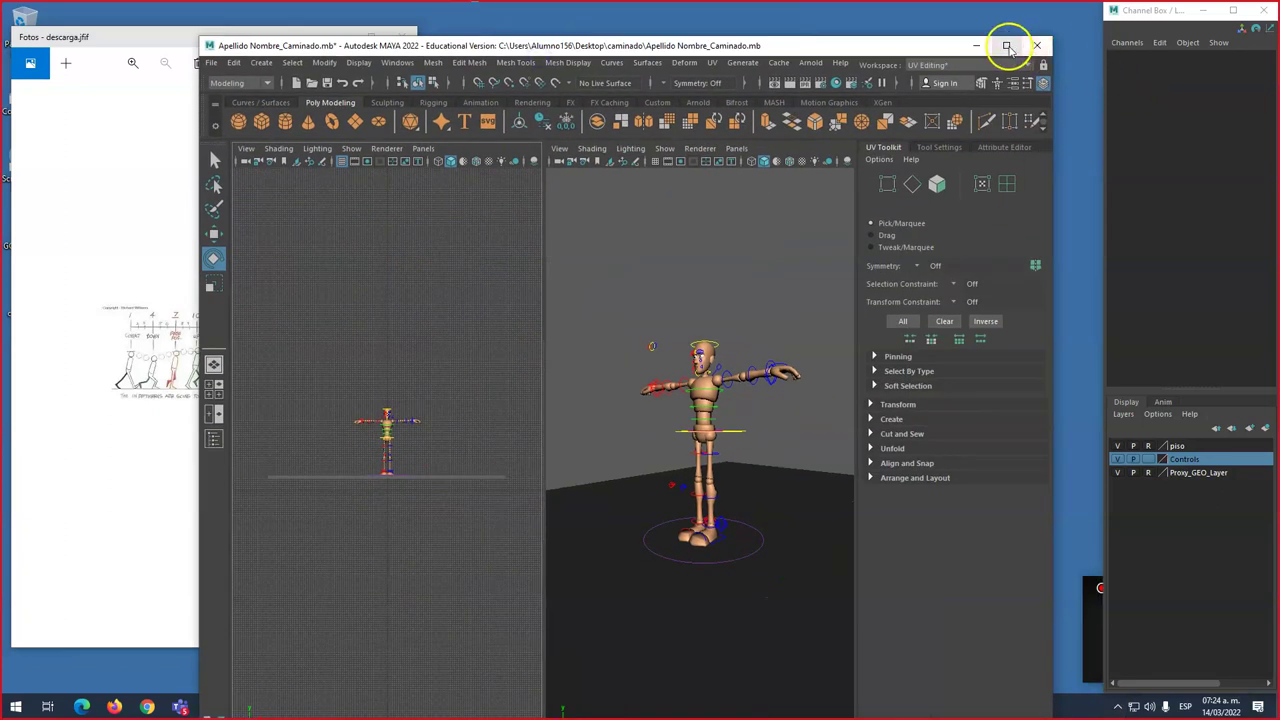
{"action": "left_click", "coordinate": [1006, 45]}
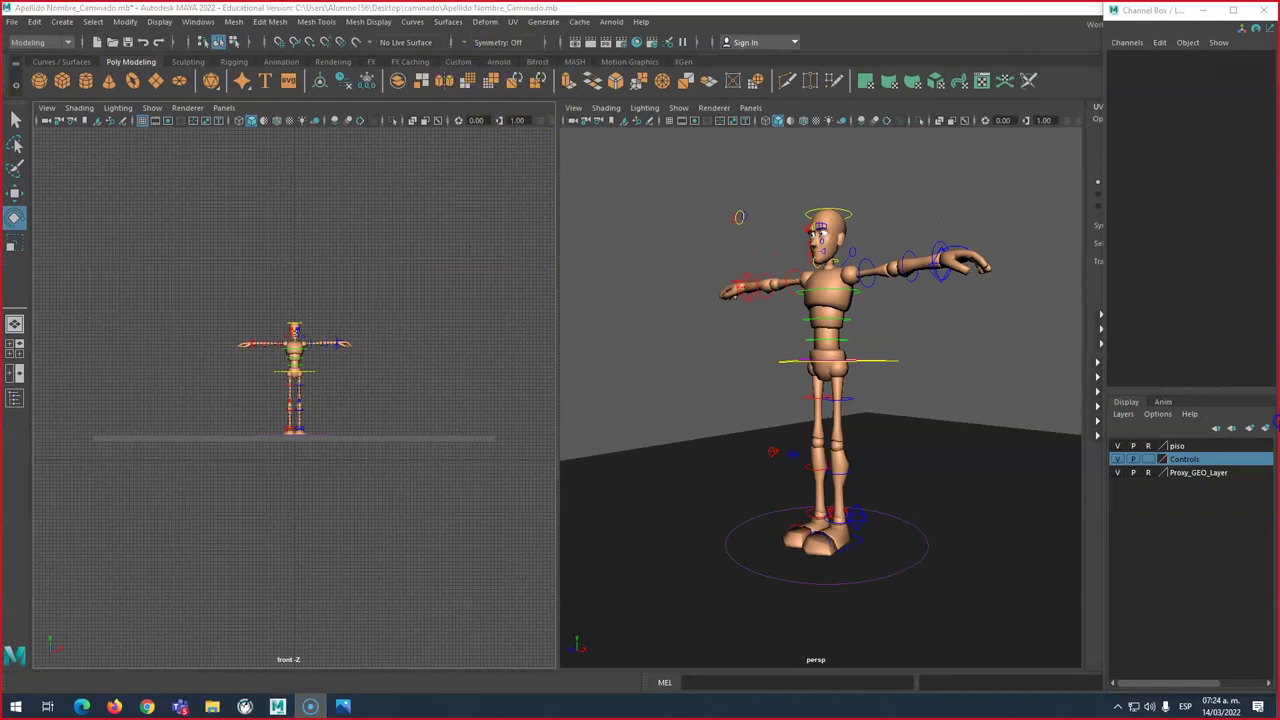
{"action": "left_click", "coordinate": [416, 307]}
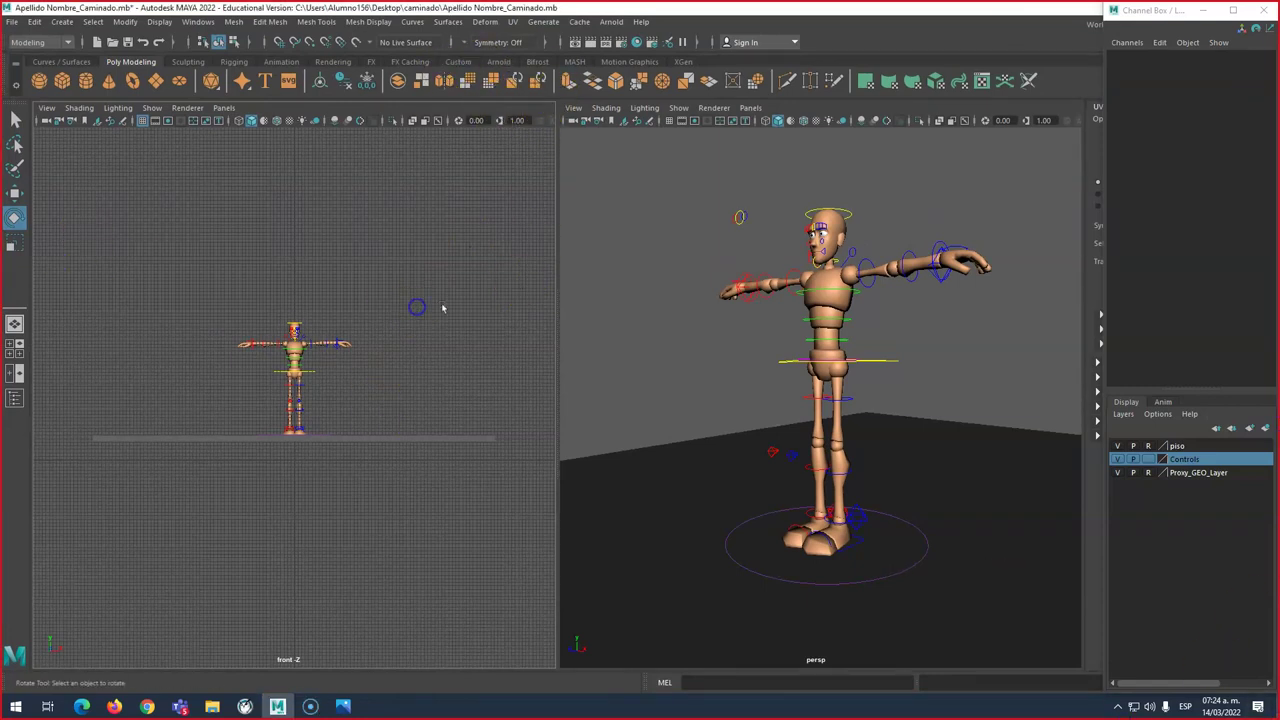
{"action": "left_click", "coordinate": [682, 169]}
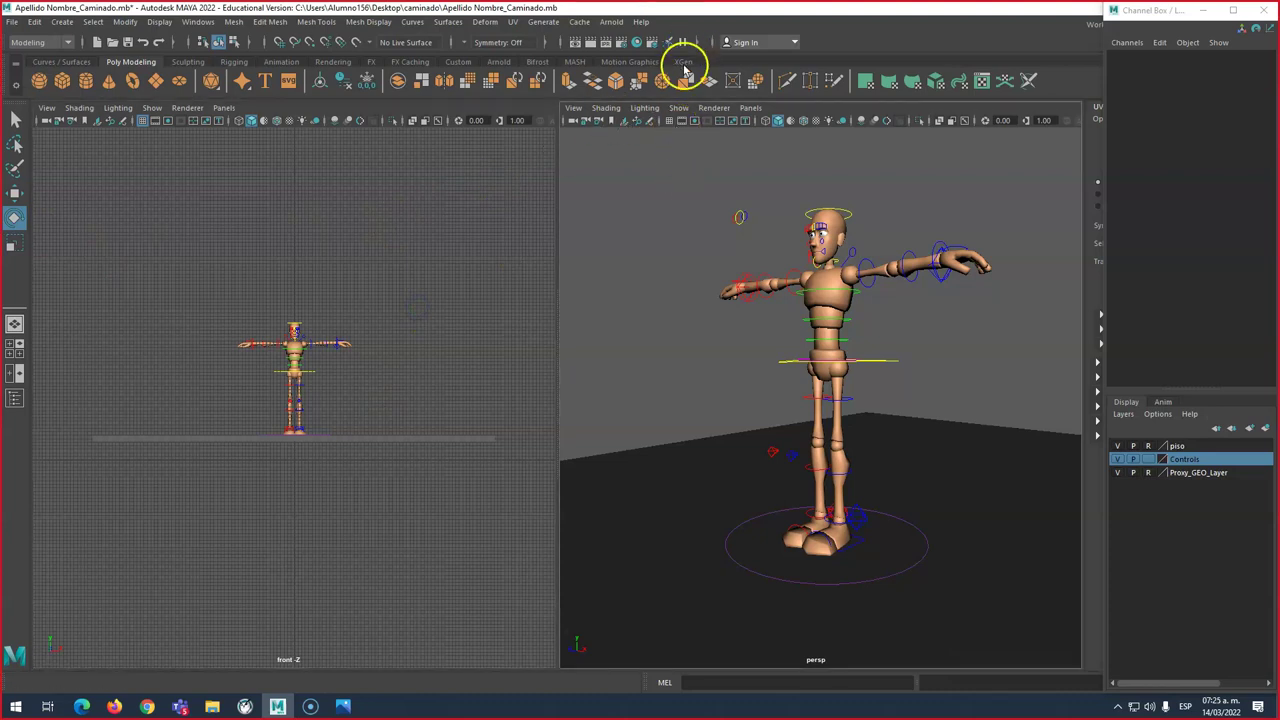
{"action": "scroll", "coordinate": [300, 377], "scroll_direction": "up", "scroll_amount": 10}
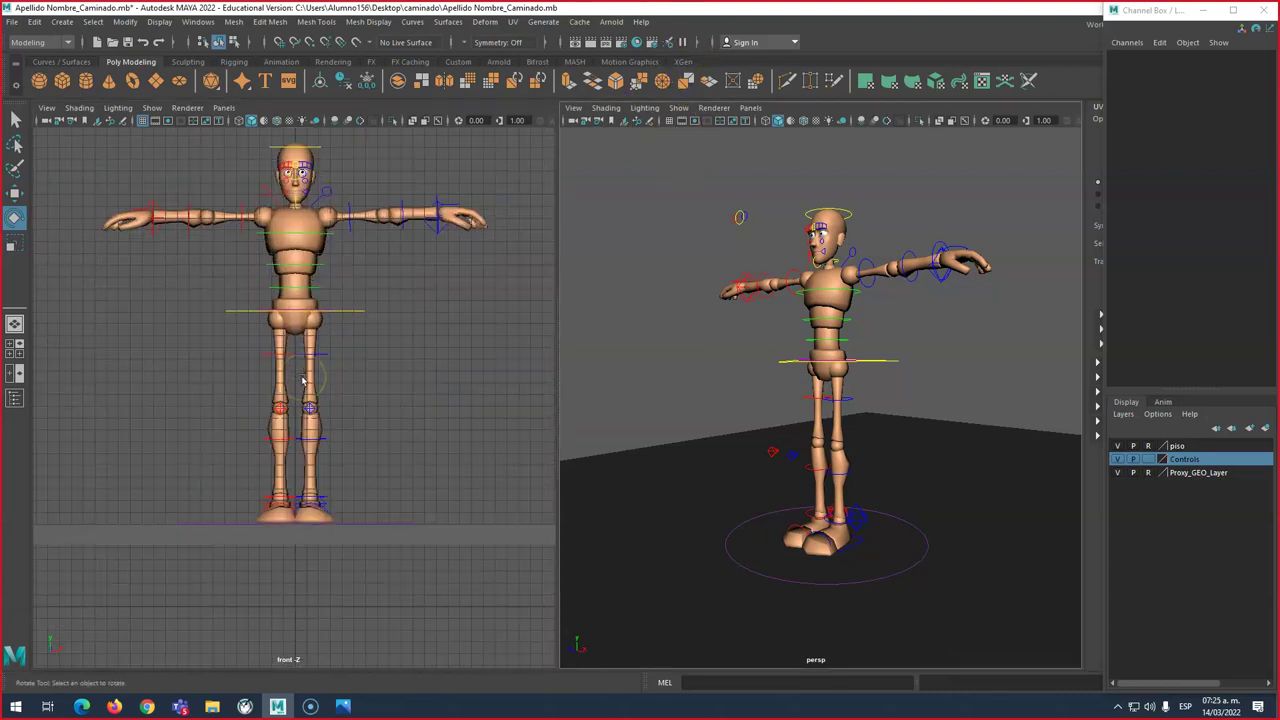
Step: Change the perspective viewport to the existing orthographic side view
{"action": "left_click", "coordinate": [685, 61]}
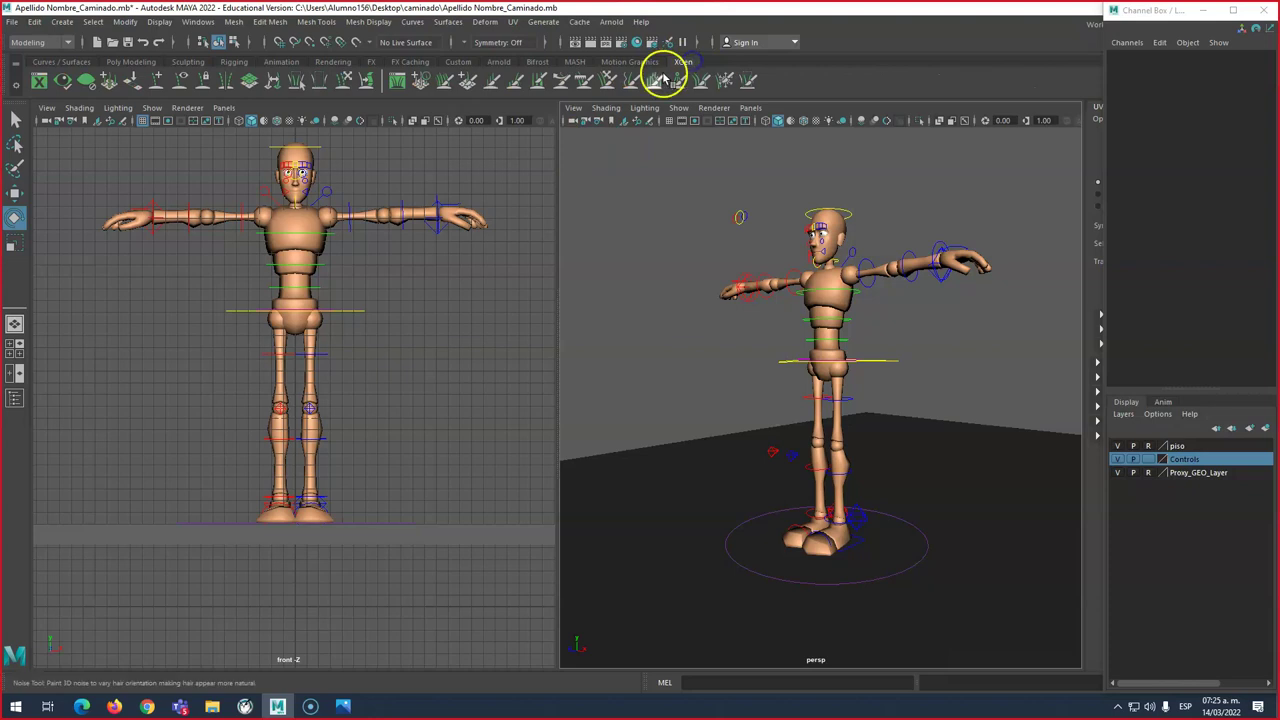
{"action": "left_click", "coordinate": [750, 107]}
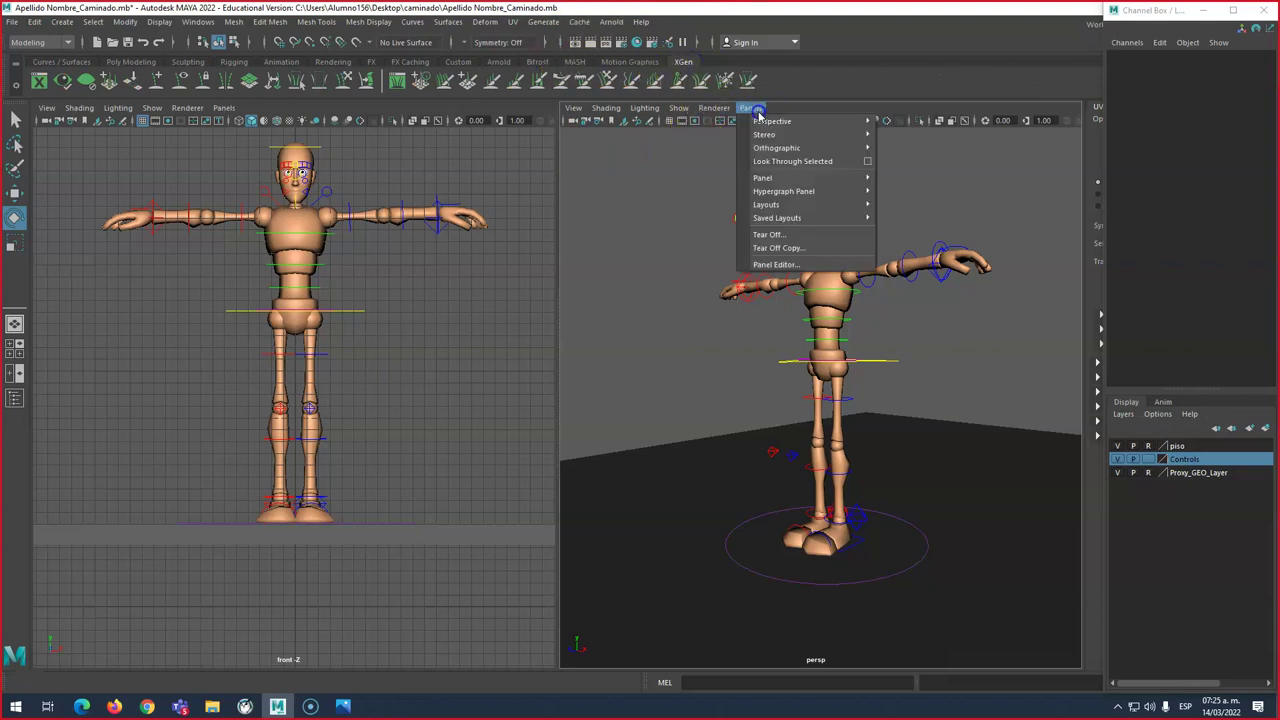
{"action": "mouse_move", "coordinate": [780, 148]}
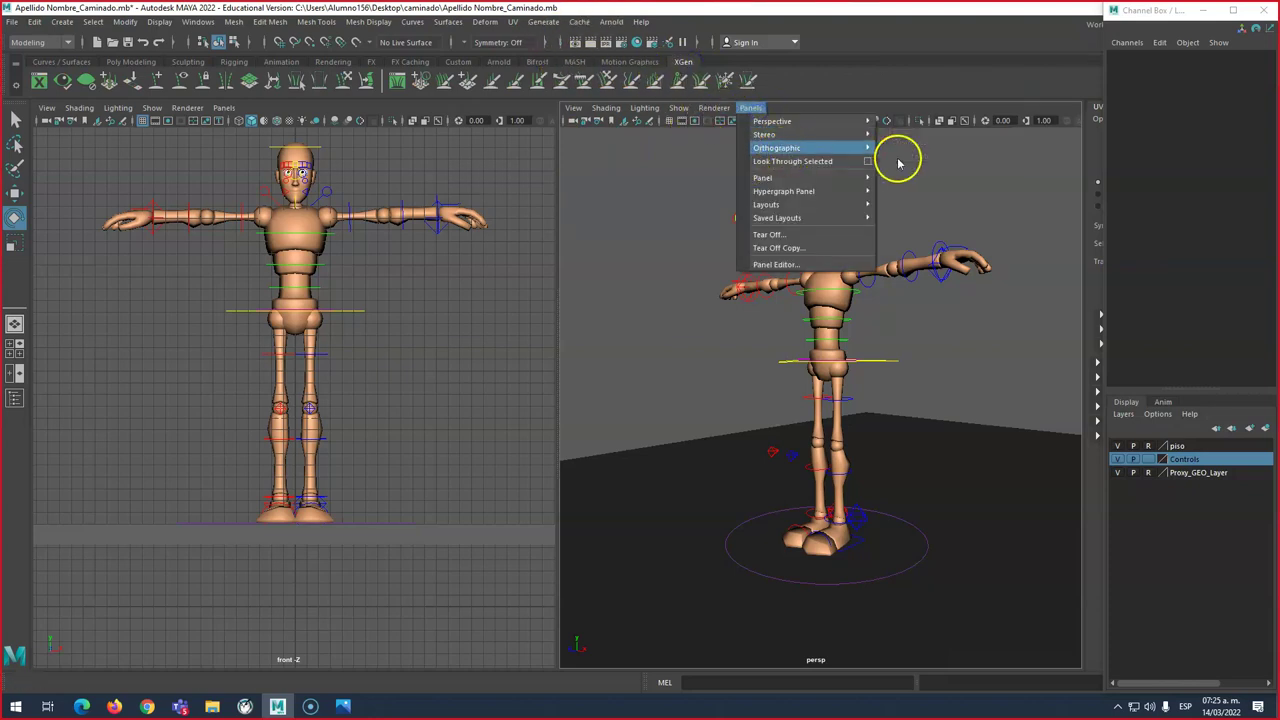
{"action": "left_click", "coordinate": [906, 163]}
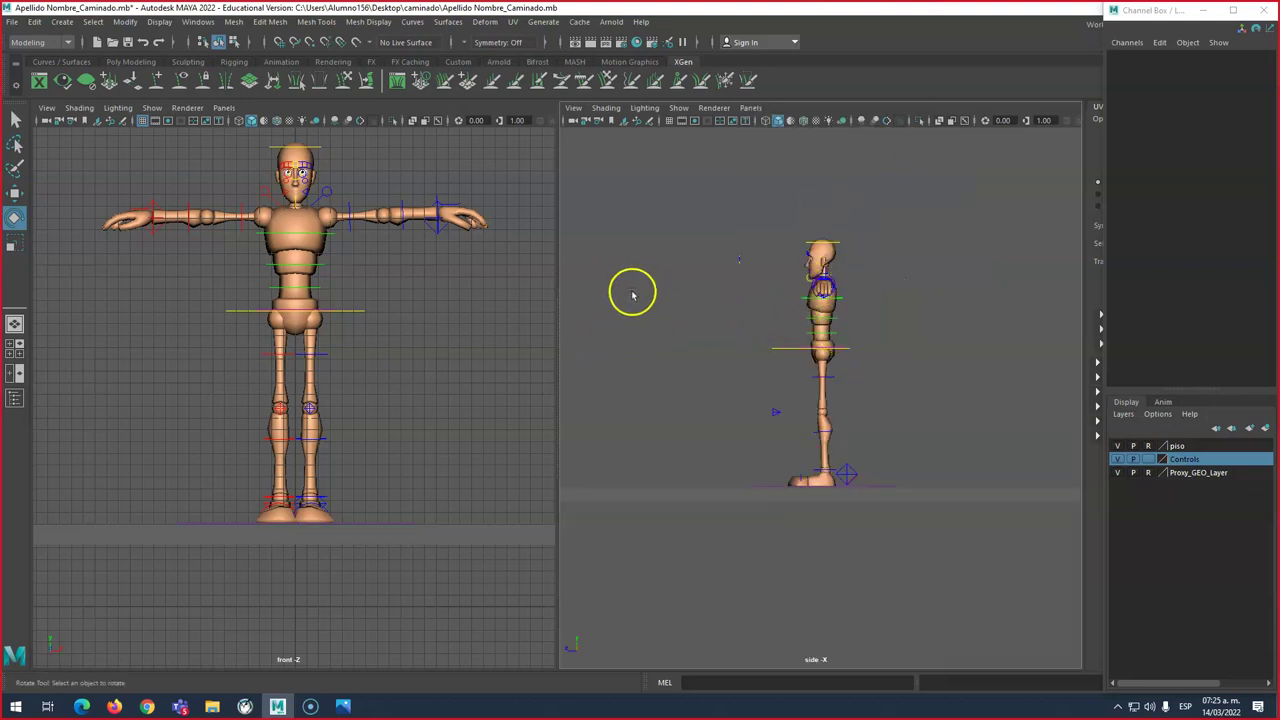
Step: Create a new orthographic Left camera for the side viewport and frame the whole character in it
{"action": "left_click", "coordinate": [750, 108]}
{"action": "mouse_move", "coordinate": [770, 148]}
{"action": "mouse_move", "coordinate": [905, 191]}
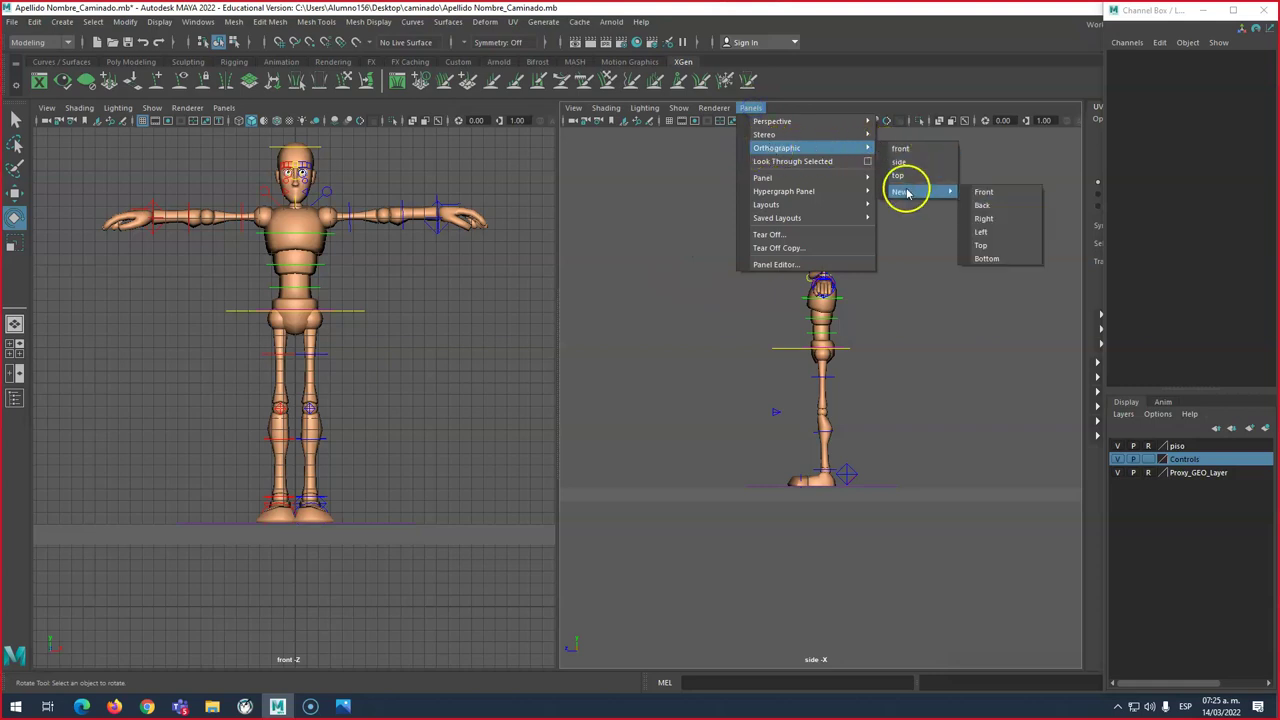
{"action": "left_click", "coordinate": [981, 231]}
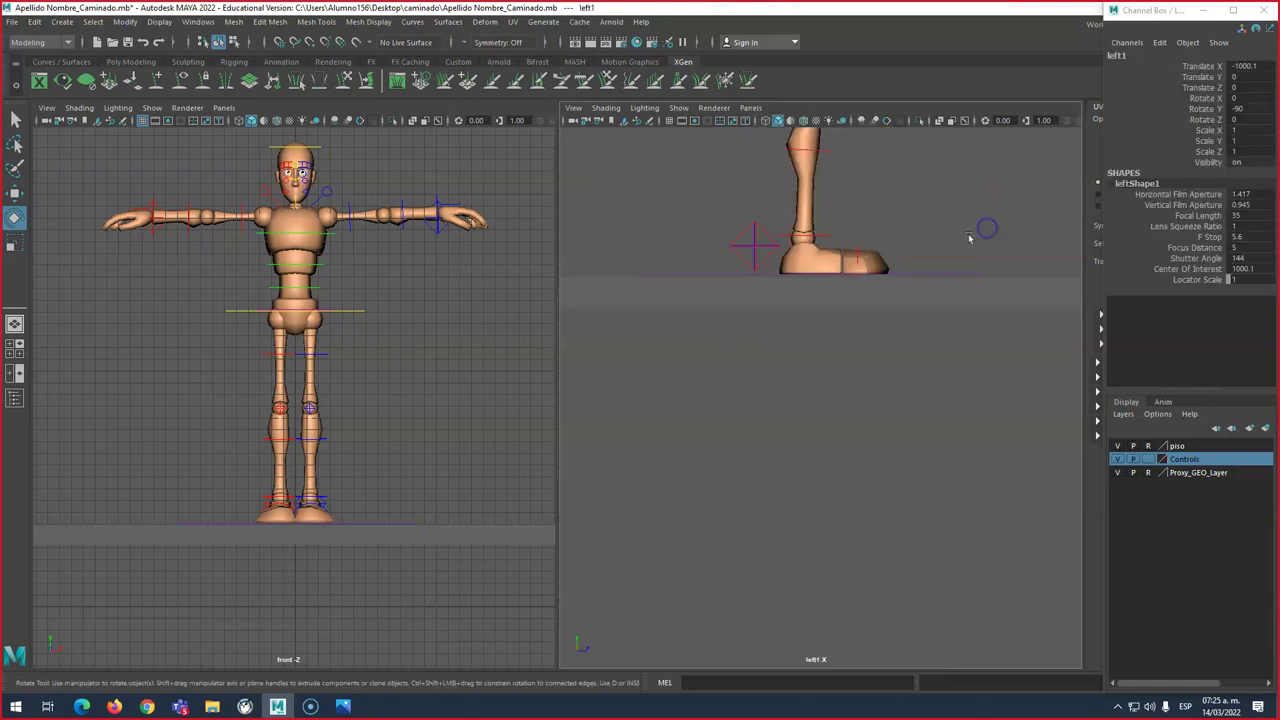
{"action": "scroll", "coordinate": [886, 270], "scroll_direction": "down", "scroll_amount": 2}
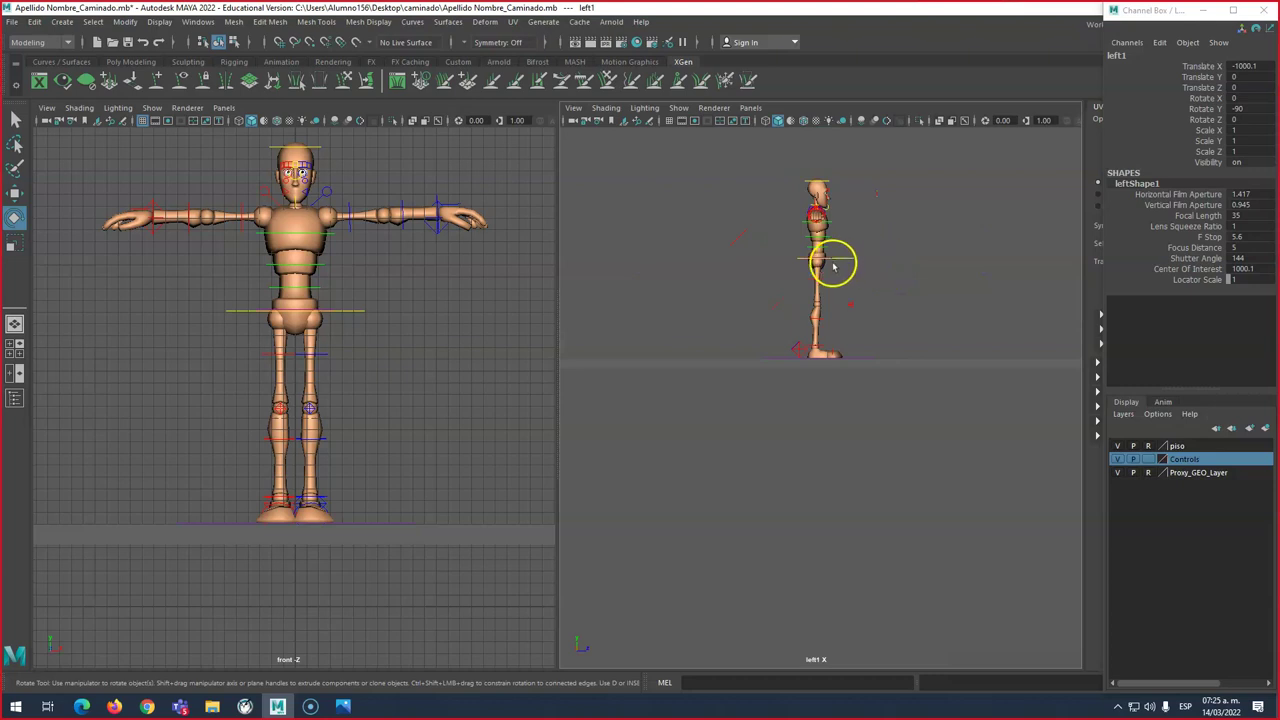
Step: Create a polygon plane and move it beside the character's legs in the front view, at about X 12.29, Y 18.29
{"action": "middle_click_drag", "start_coordinate": [829, 243], "coordinate": [710, 318], "text": "alt"}
{"action": "scroll", "coordinate": [757, 331], "scroll_direction": "up", "scroll_amount": 2}
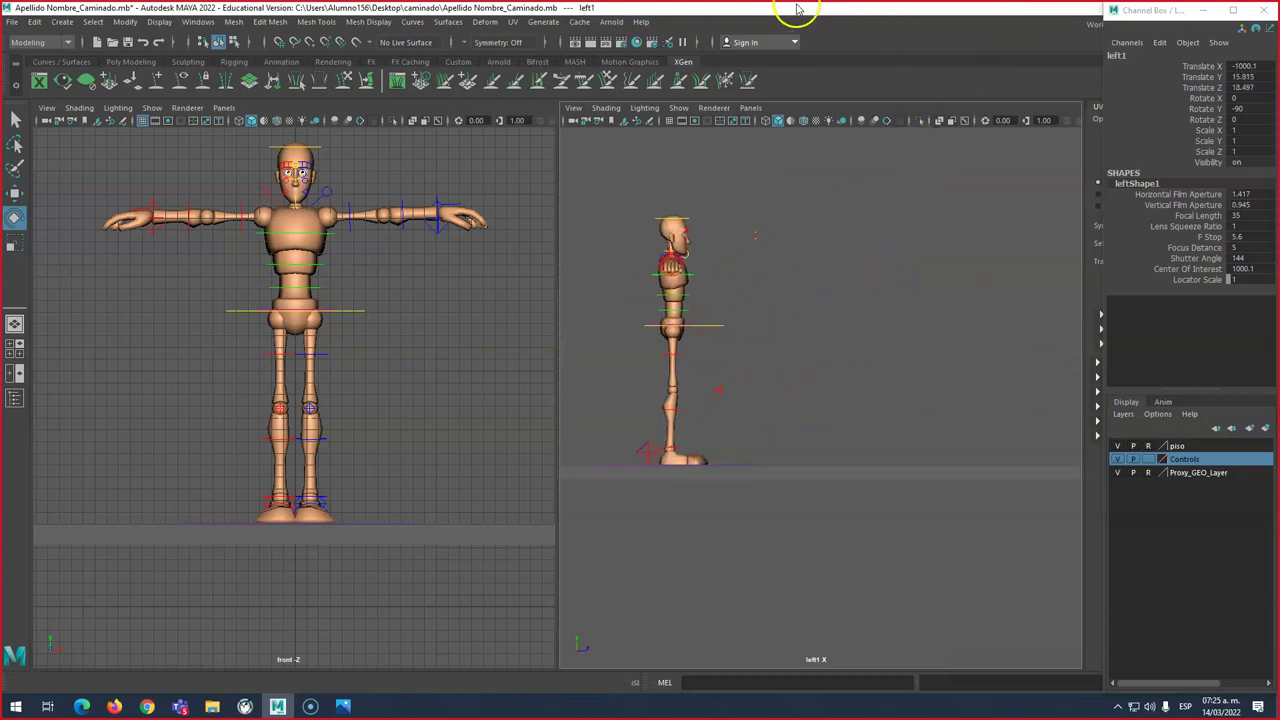
{"action": "left_click", "coordinate": [131, 61]}
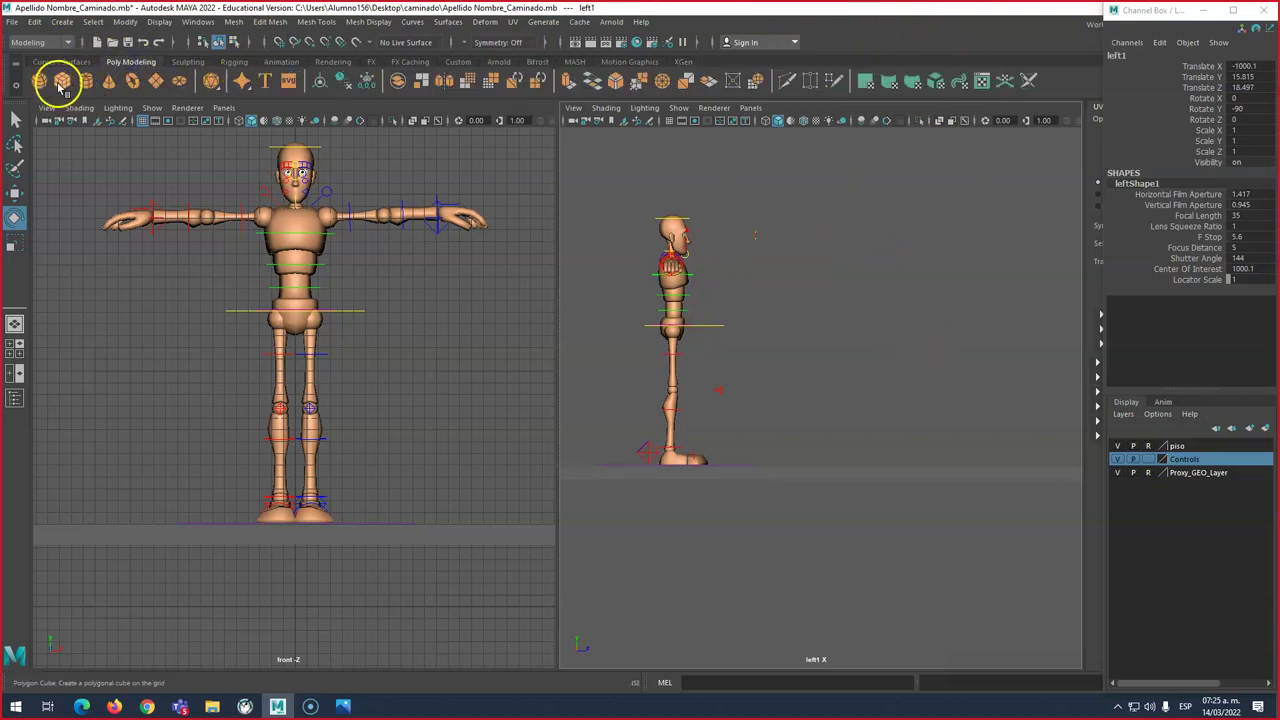
{"action": "left_click", "coordinate": [157, 83]}
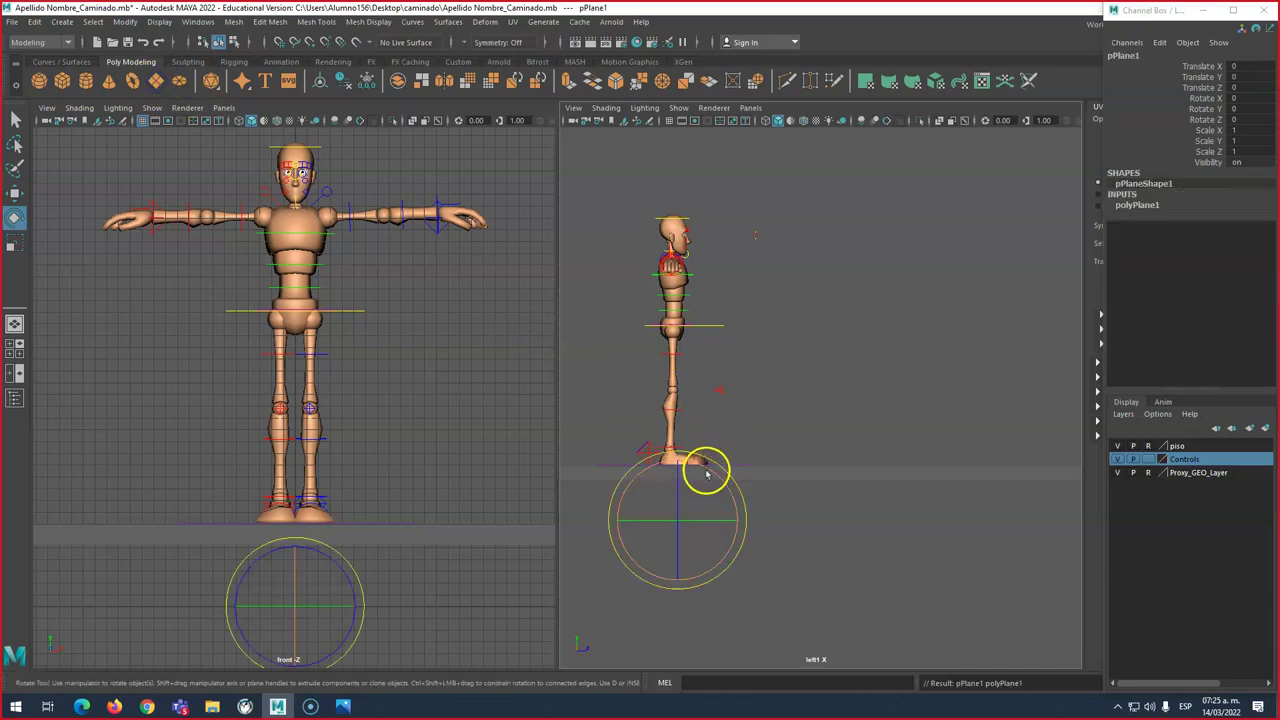
{"action": "key", "text": "w"}
{"action": "left_click_drag", "start_coordinate": [297, 563], "coordinate": [458, 403]}
{"action": "left_click", "coordinate": [441, 393]}
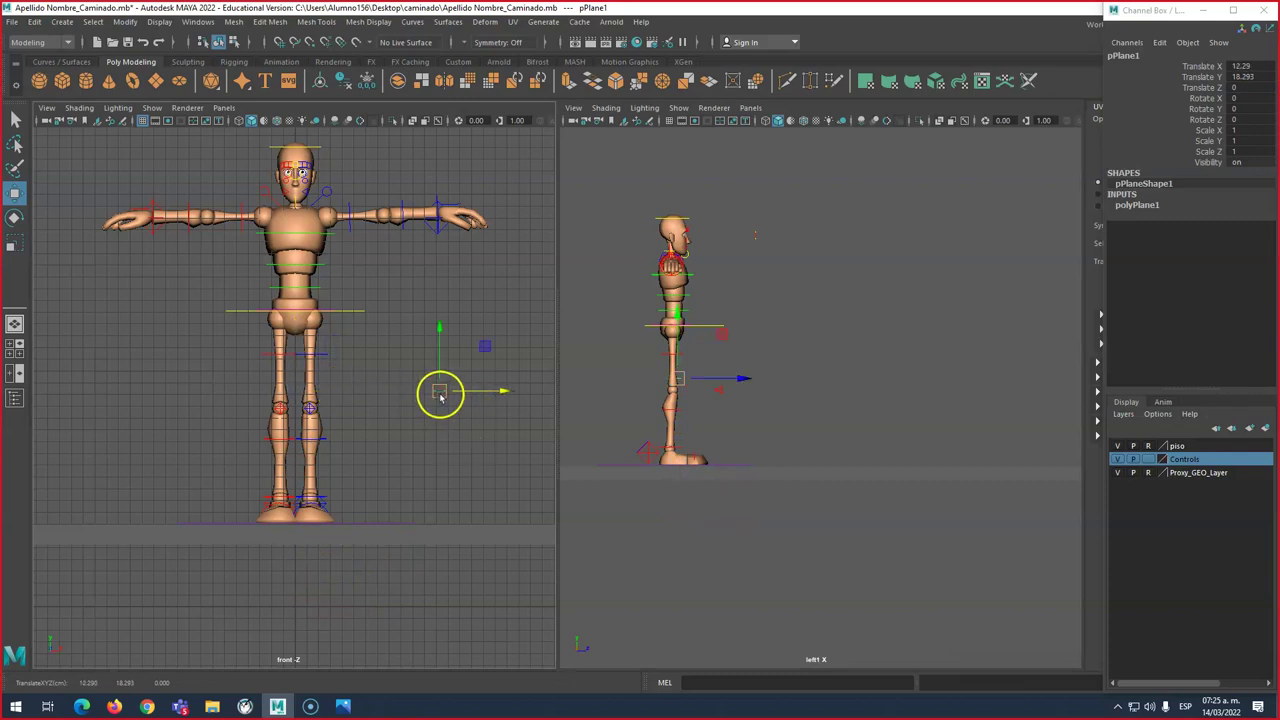
Step: Rotate the plane 90 degrees in X so it stands upright facing the front view
{"action": "key", "text": "e"}
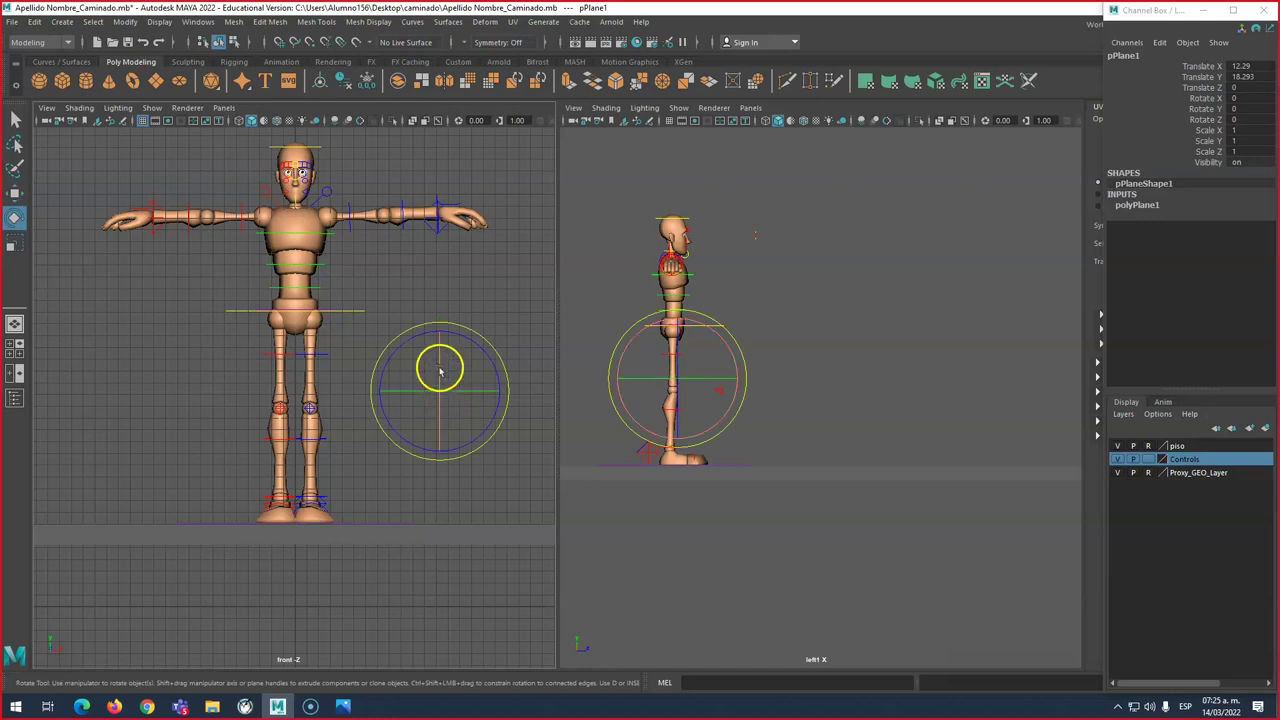
{"action": "left_click_drag", "start_coordinate": [434, 351], "coordinate": [447, 438]}
{"action": "left_click", "coordinate": [1272, 131]}
{"action": "left_click", "coordinate": [1256, 100]}
{"action": "key", "text": "Return"}
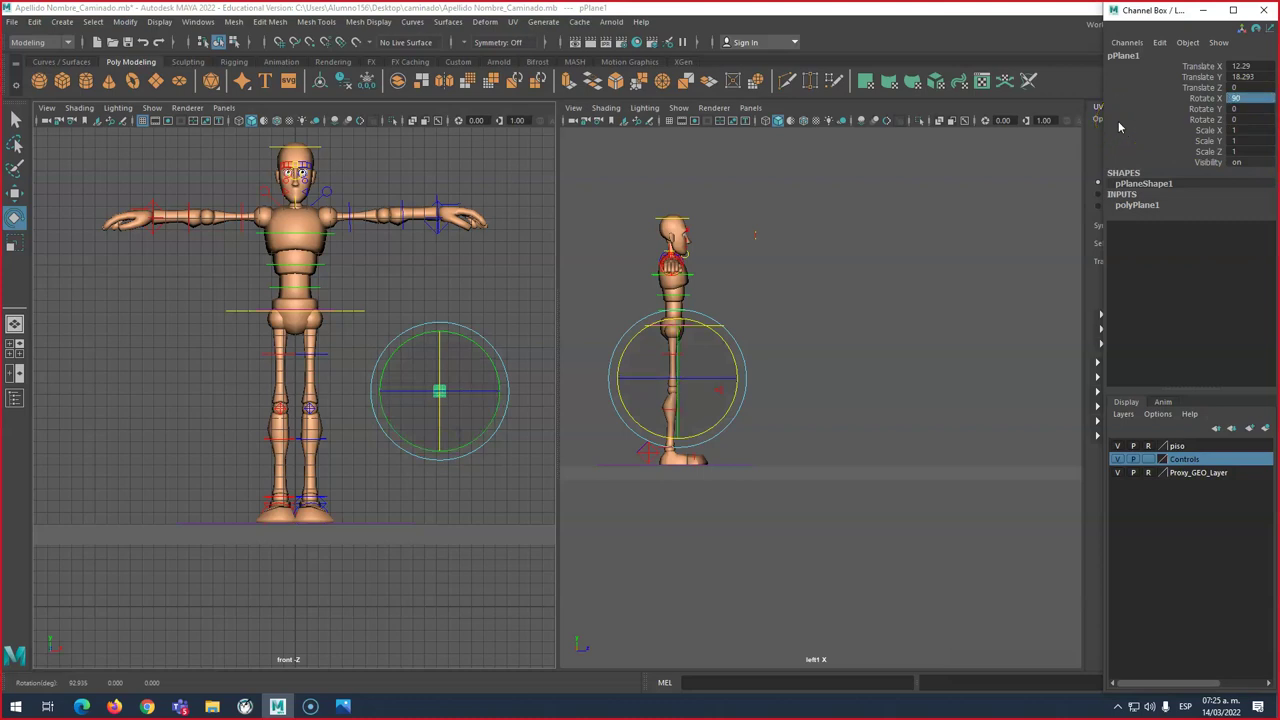
Step: Scale the upright plane into a large rectangle, about 35.7 in X and 19.7 in Z
{"action": "key", "text": "r"}
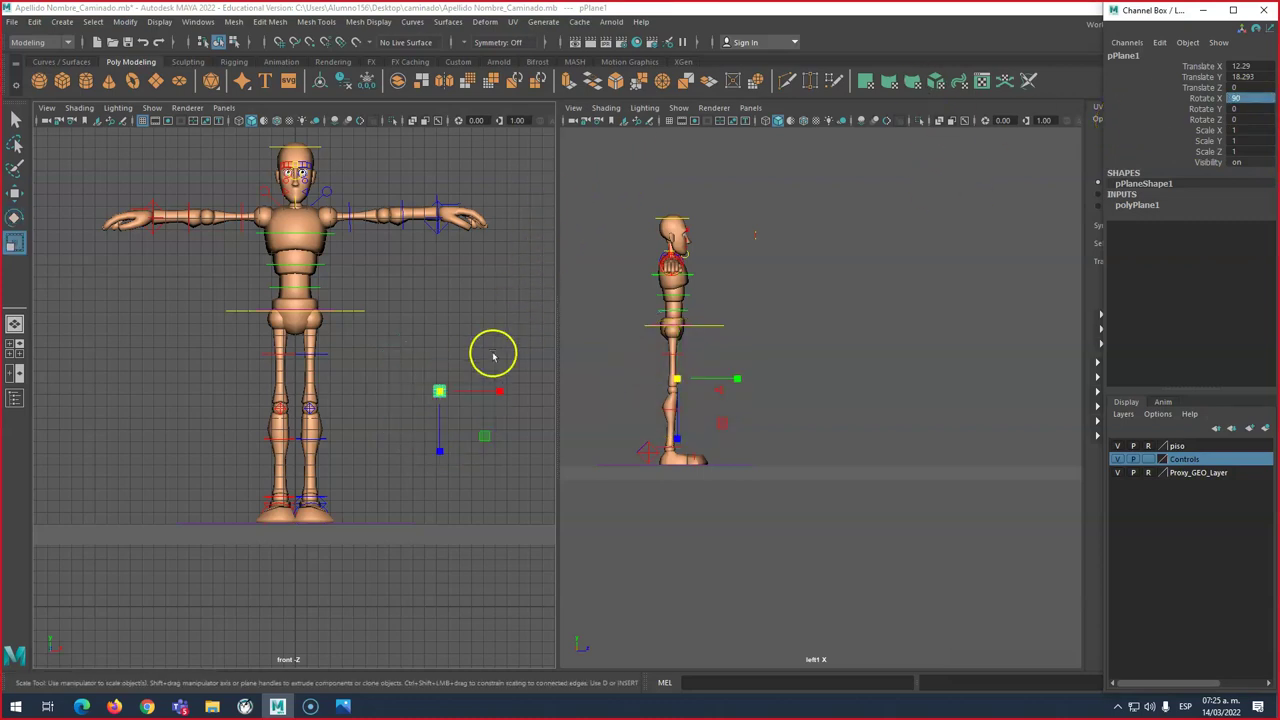
{"action": "scroll", "coordinate": [470, 385], "scroll_direction": "down", "scroll_amount": 3}
{"action": "left_click_drag", "start_coordinate": [453, 394], "coordinate": [788, 401]}
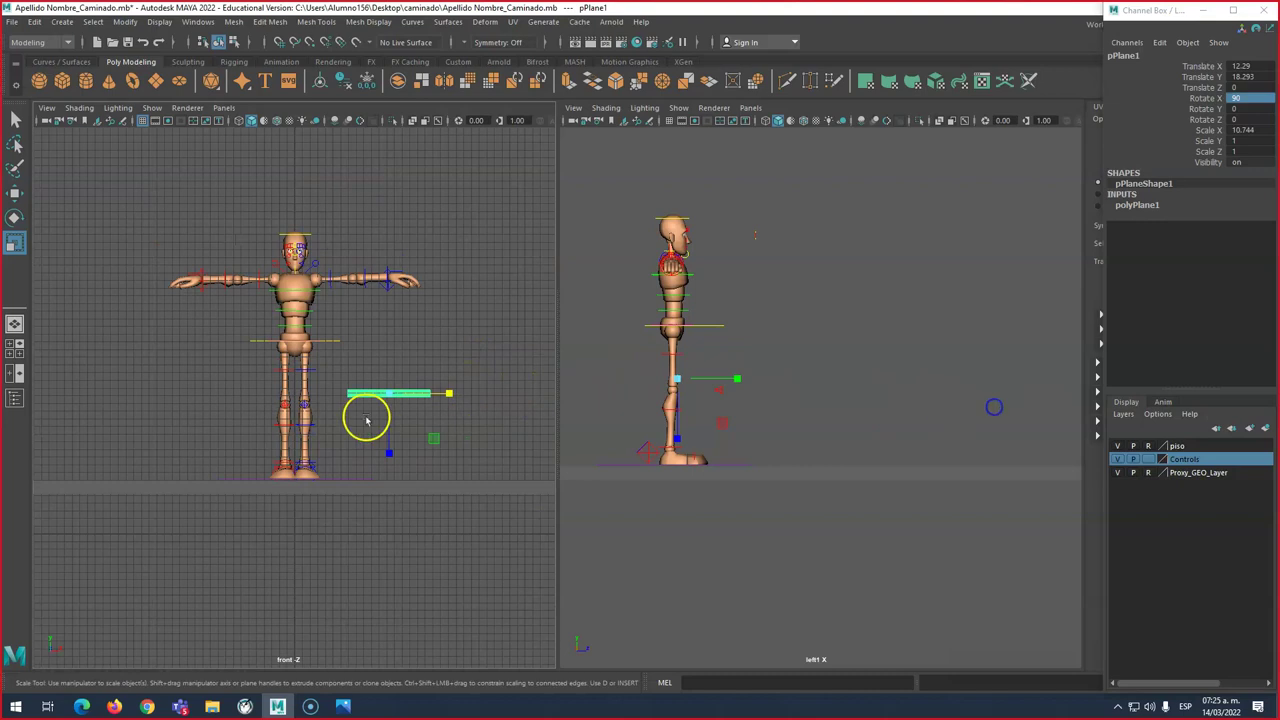
{"action": "left_click_drag", "start_coordinate": [389, 451], "coordinate": [366, 572]}
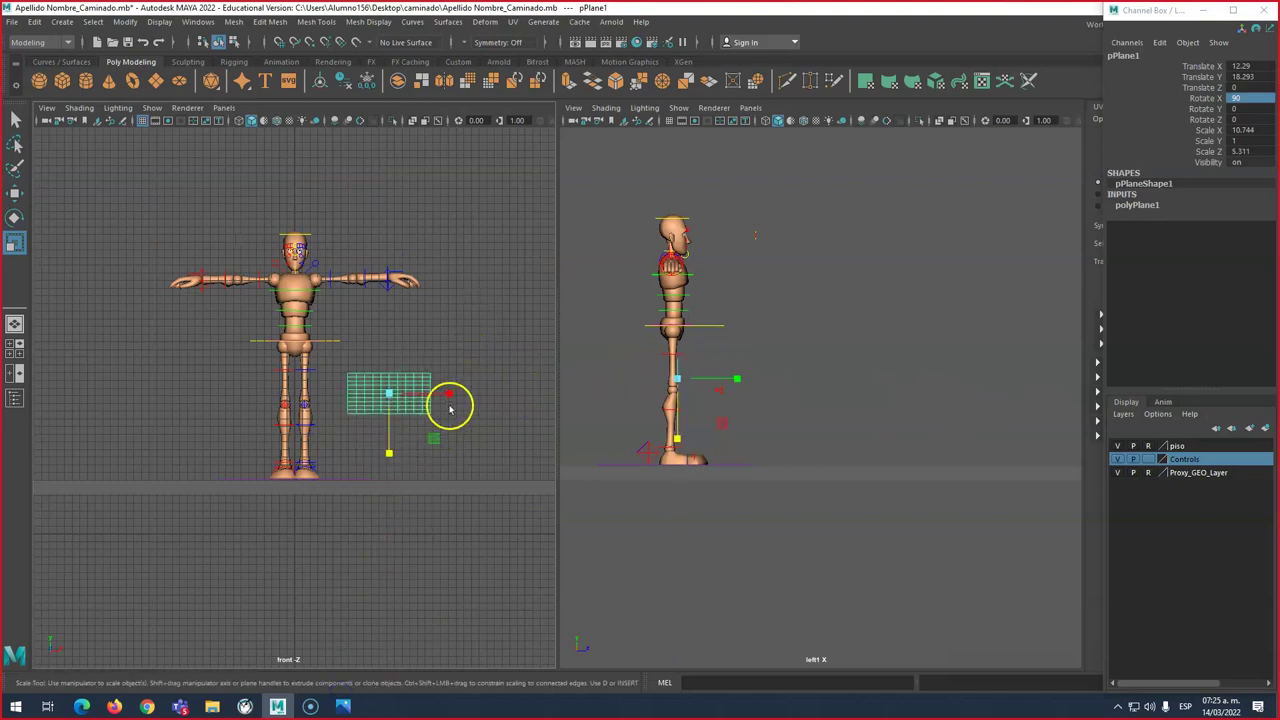
{"action": "left_click_drag", "start_coordinate": [451, 398], "coordinate": [509, 386]}
{"action": "left_click_drag", "start_coordinate": [391, 451], "coordinate": [409, 610]}
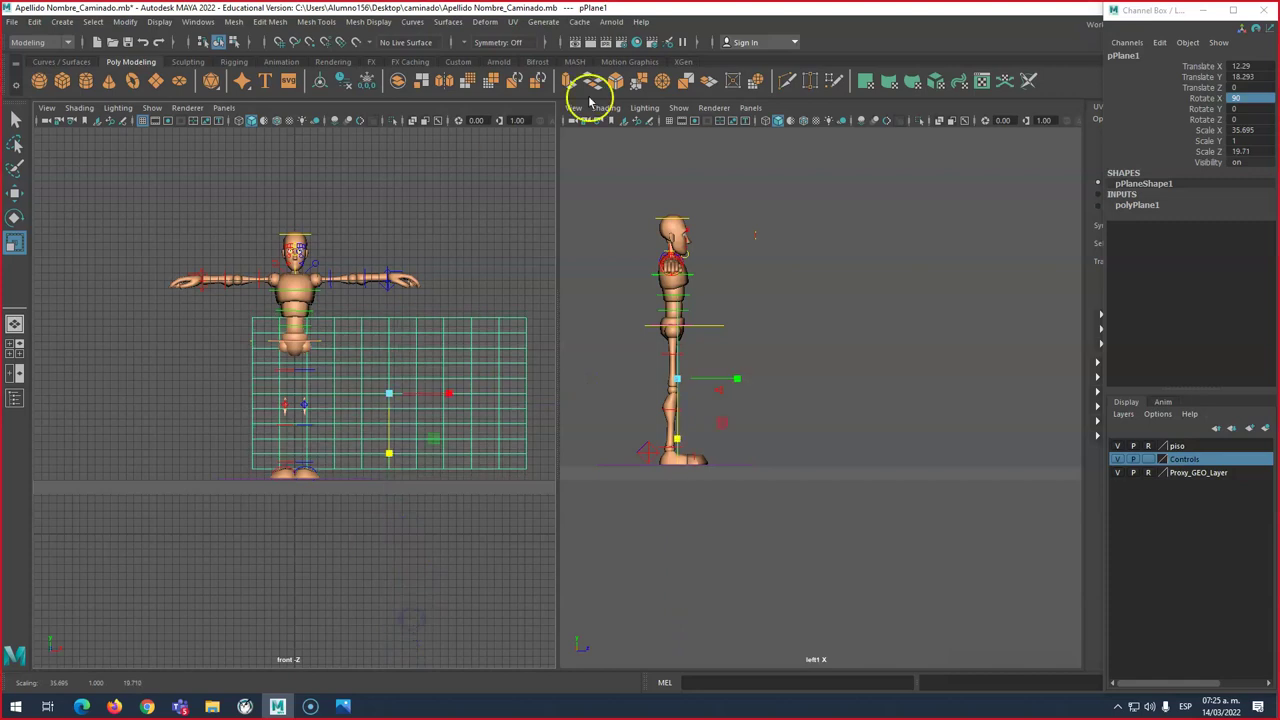
Step: Set the plane's width and height subdivisions to 1
{"action": "left_click", "coordinate": [1130, 206]}
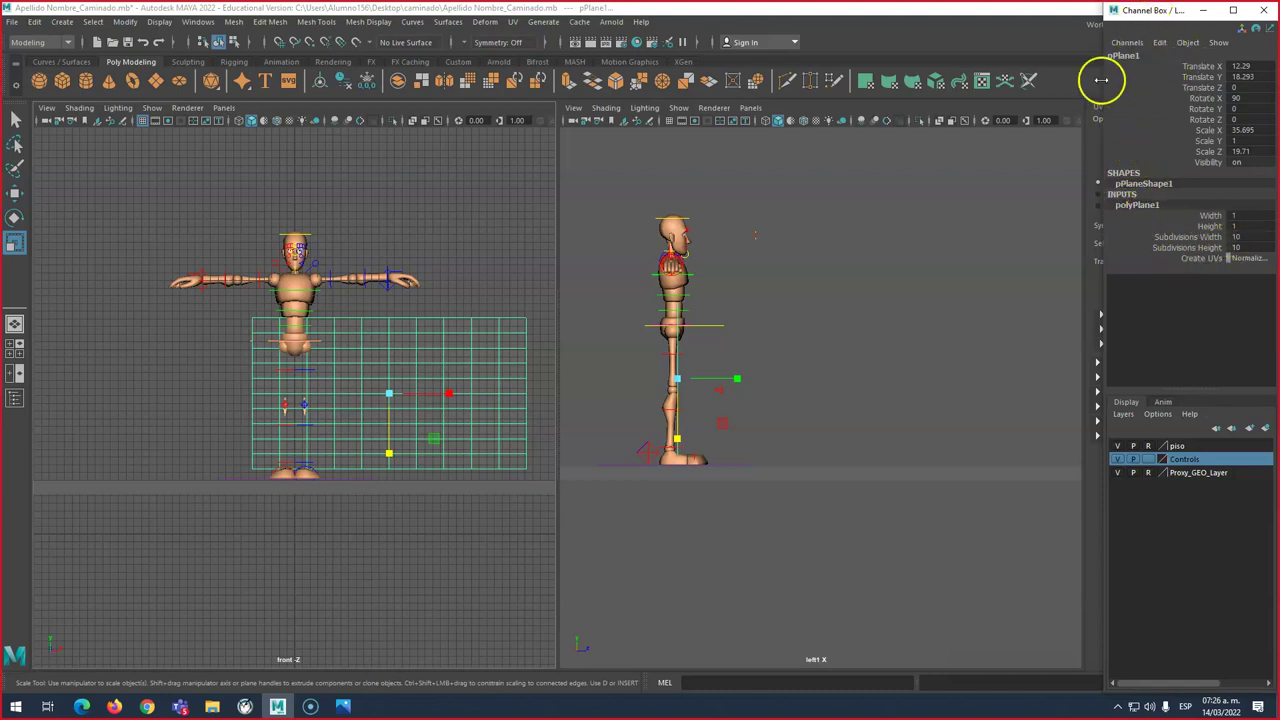
{"action": "left_click_drag", "start_coordinate": [1160, 12], "coordinate": [1140, 12]}
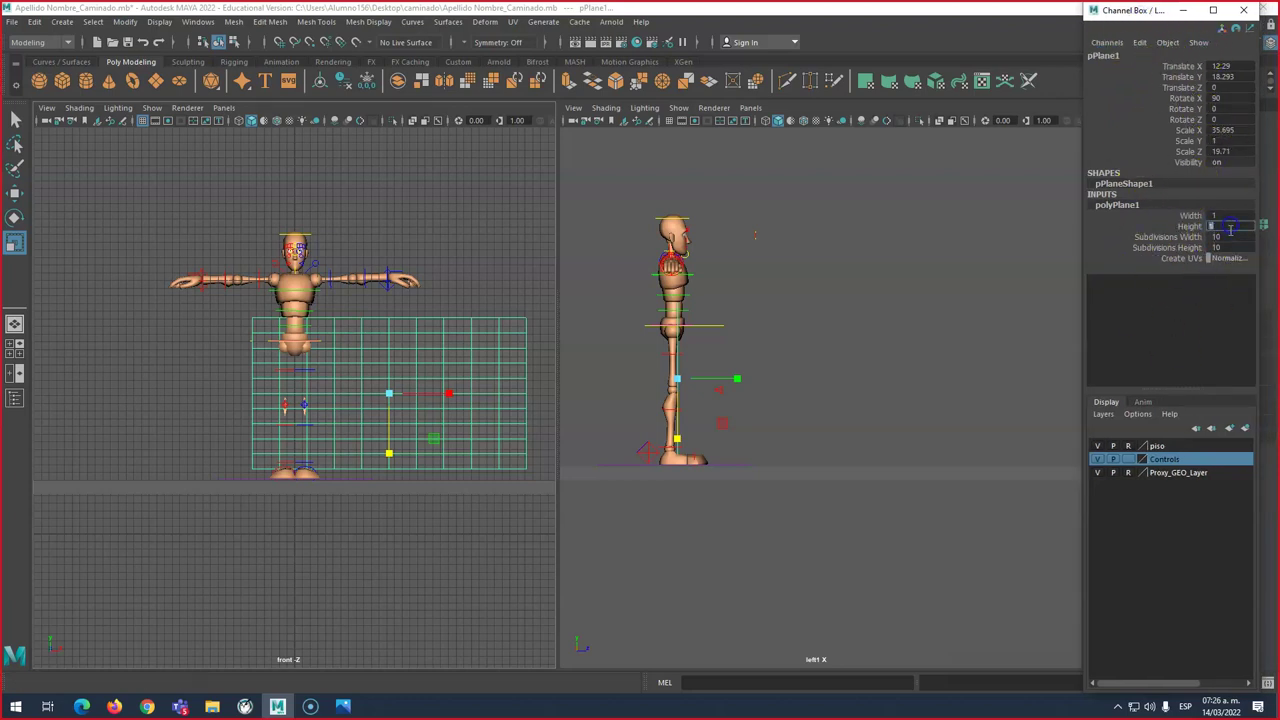
{"action": "type", "text": "1"}
{"action": "key", "text": "Tab"}
{"action": "type", "text": "1"}
{"action": "key", "text": "Return"}
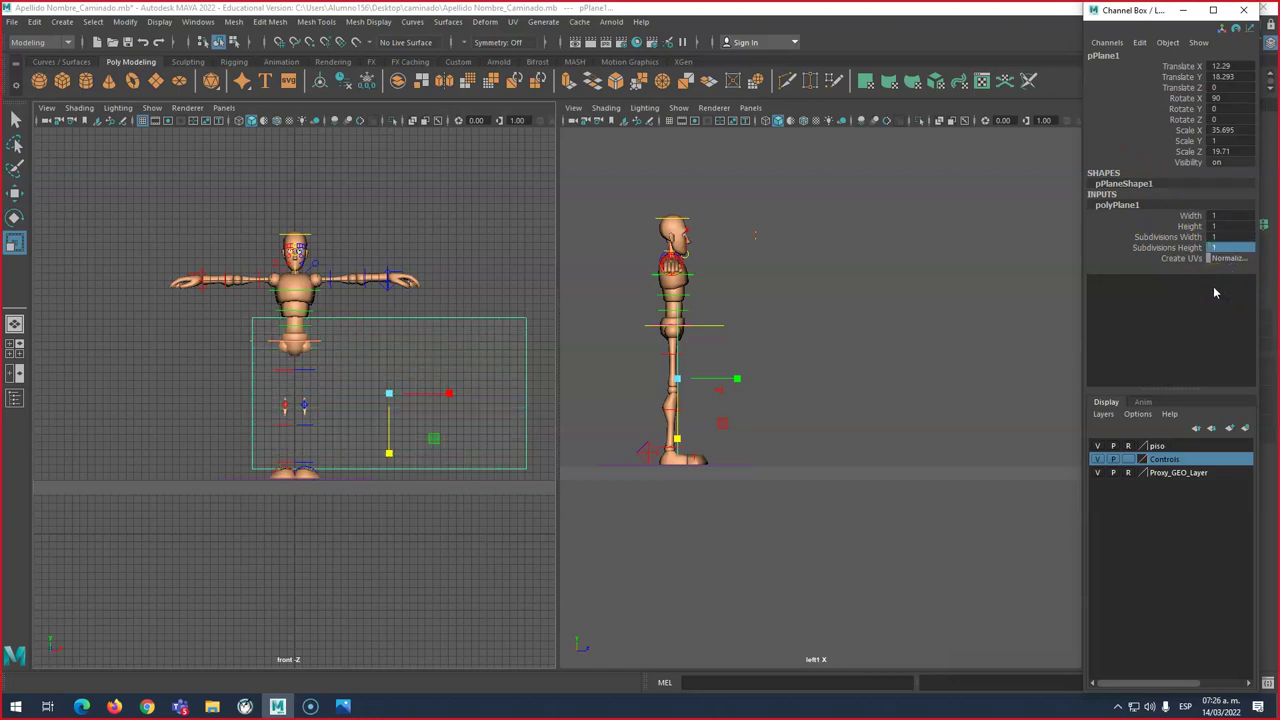
Step: Rename the plane's polyPlane1 input node to plano_referencia
{"action": "left_click", "coordinate": [1186, 140]}
{"action": "double_click", "coordinate": [1108, 203]}
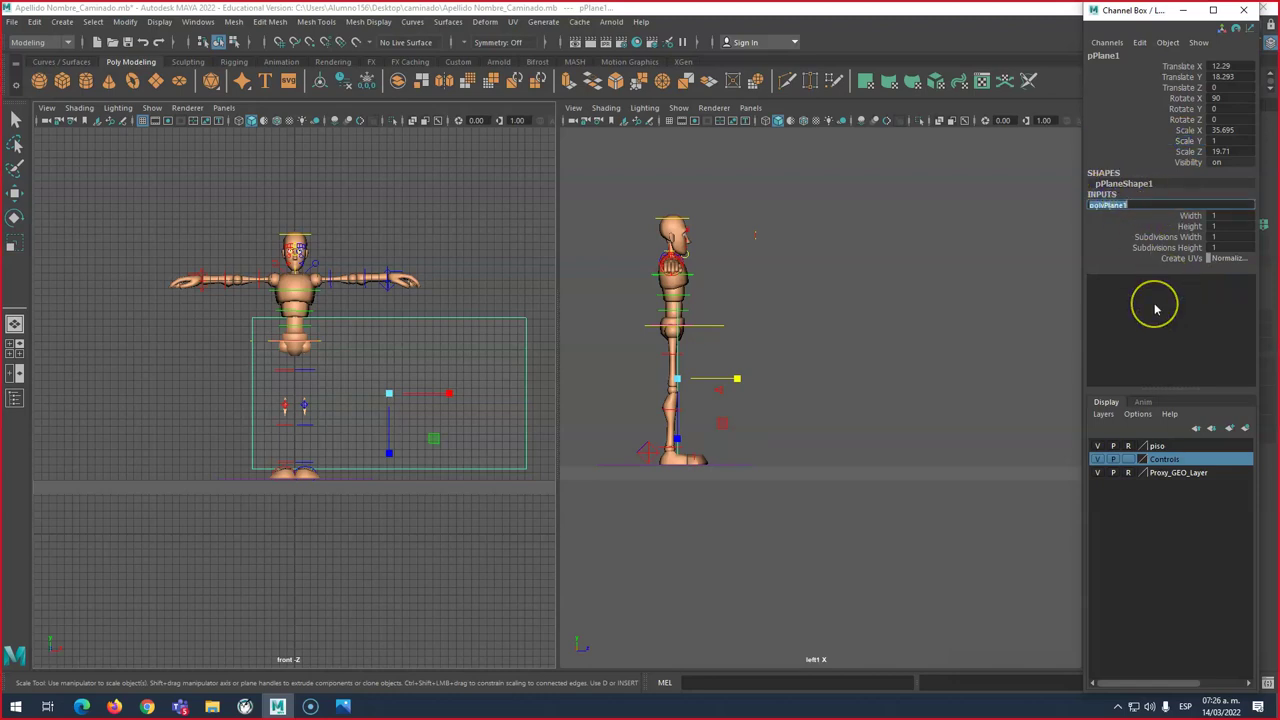
{"action": "type", "text": "plano_referencia"}
{"action": "key", "text": "Return"}
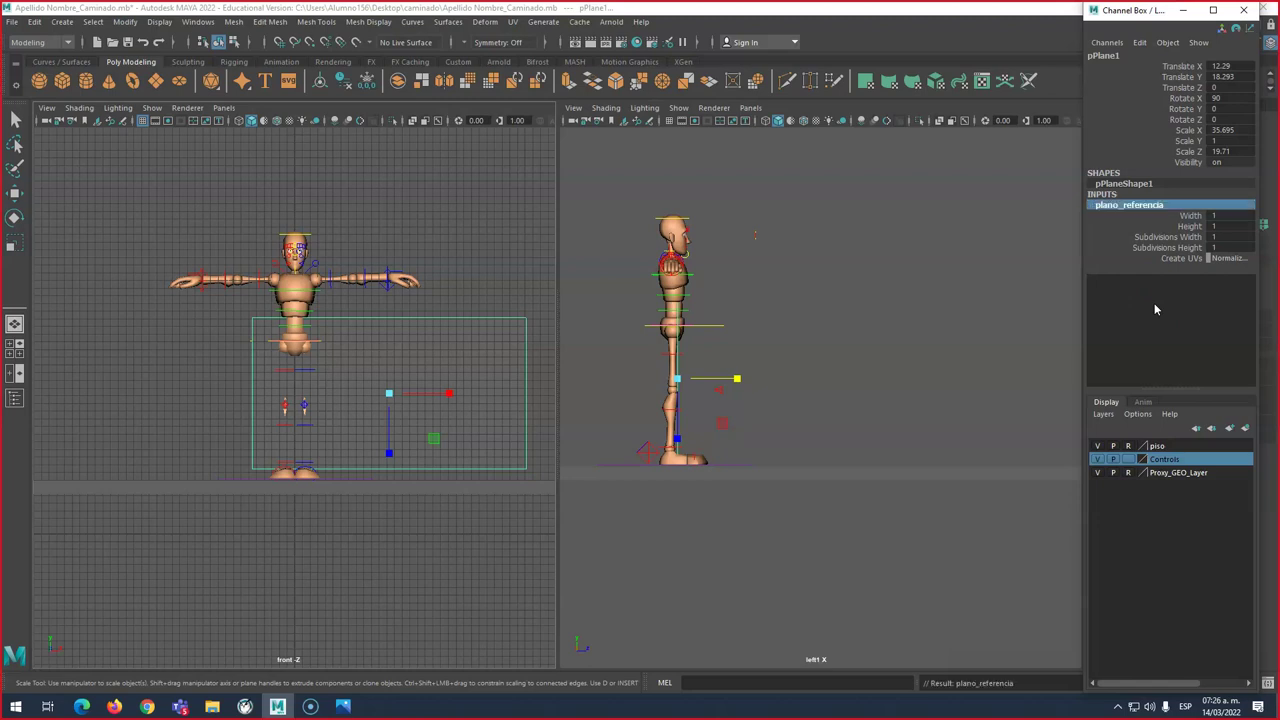
Step: Move the reference plane back along Z in the side view so it sits behind the character
{"action": "left_click", "coordinate": [1154, 309]}
{"action": "left_click", "coordinate": [1120, 217]}
{"action": "key", "text": "w"}
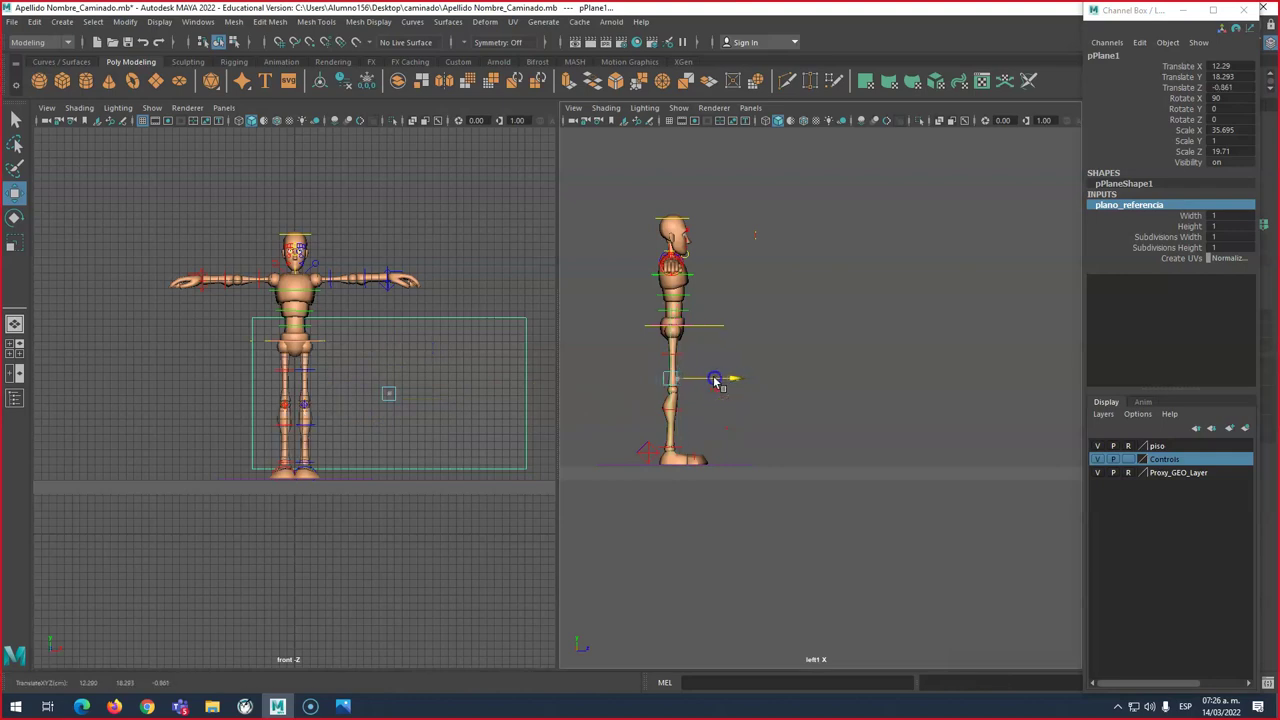
{"action": "left_click", "coordinate": [728, 450]}
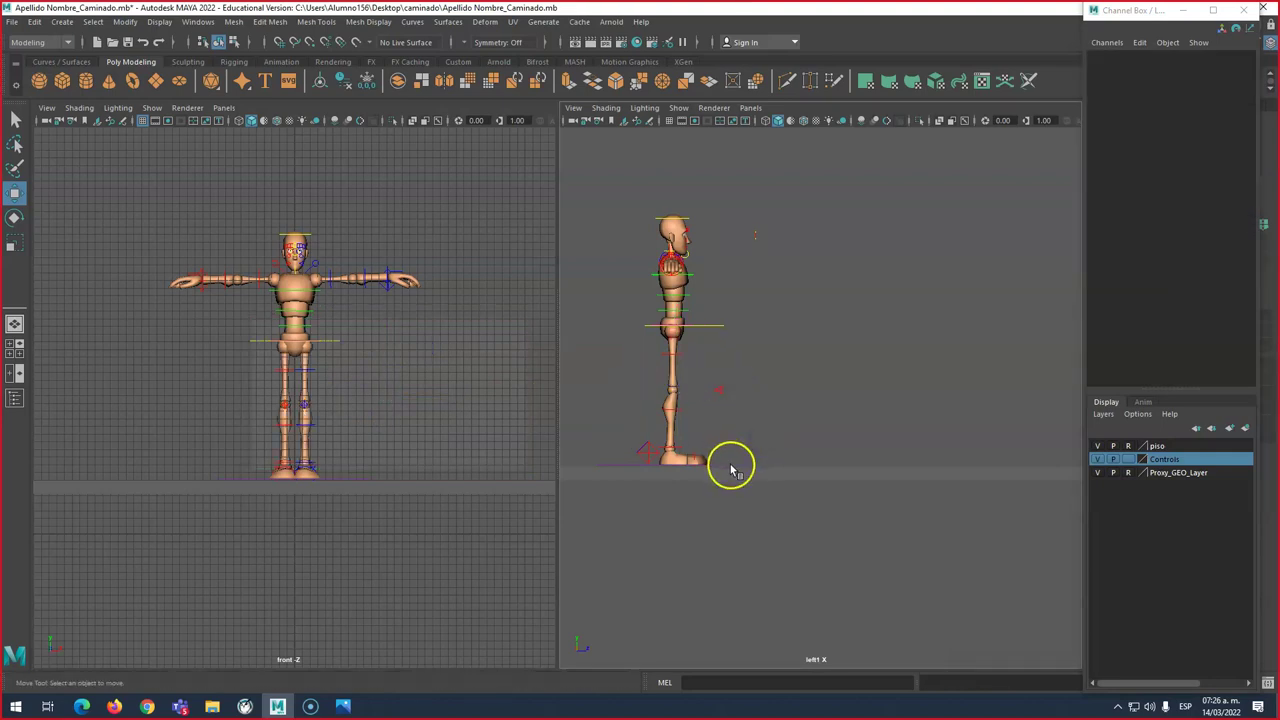
Step: Unlock the piso and Proxy_GEO_Layer display layers and lower the floor to about -1.1 in Y
{"action": "left_click", "coordinate": [731, 463]}
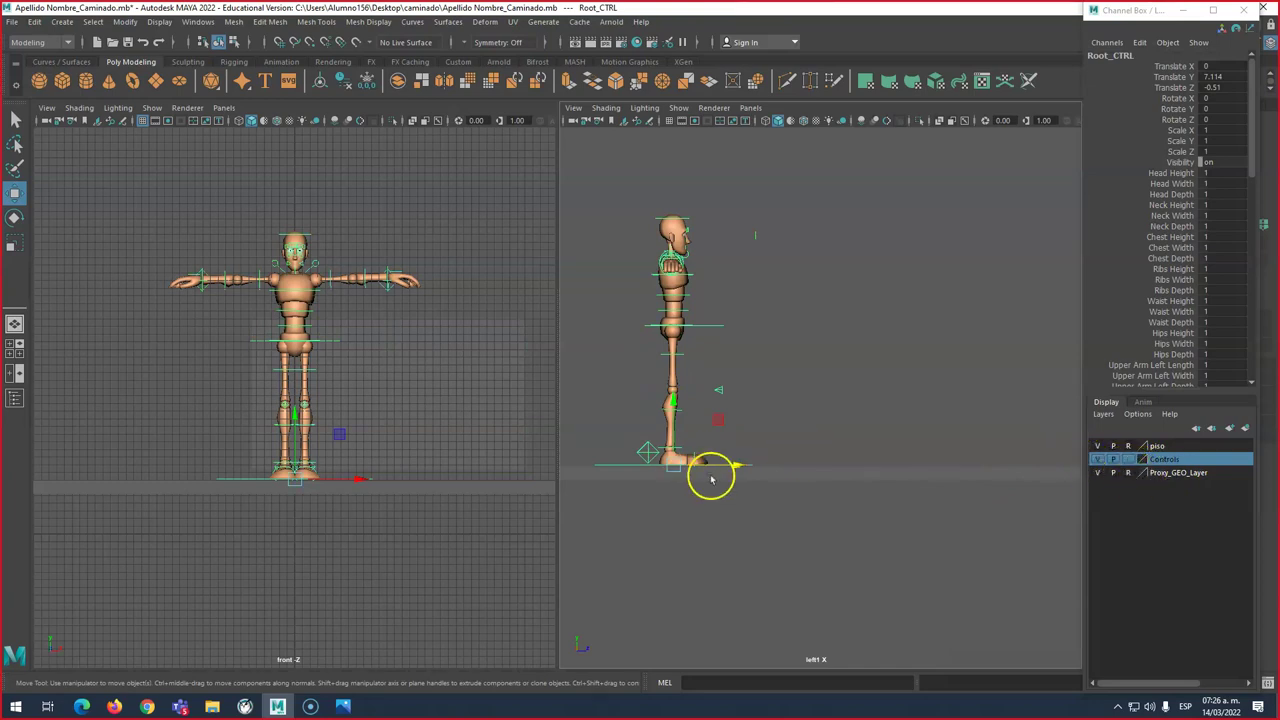
{"action": "left_click", "coordinate": [829, 466]}
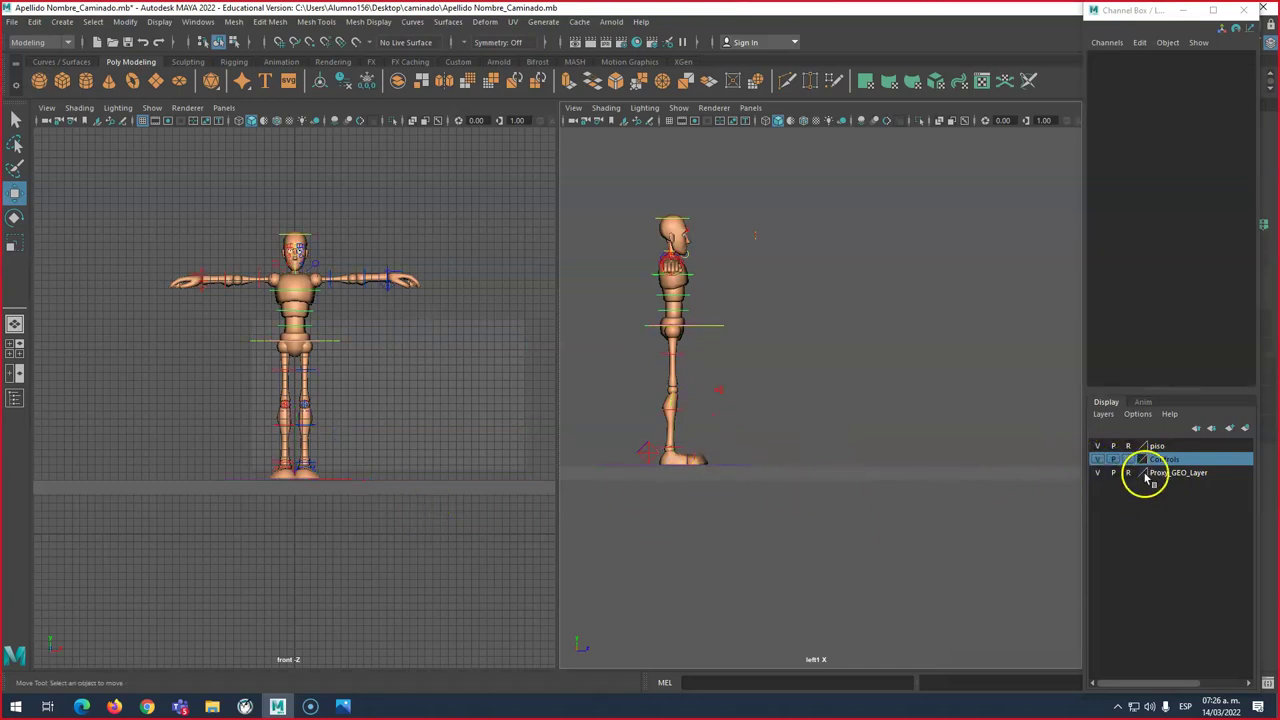
{"action": "left_click", "coordinate": [1130, 446]}
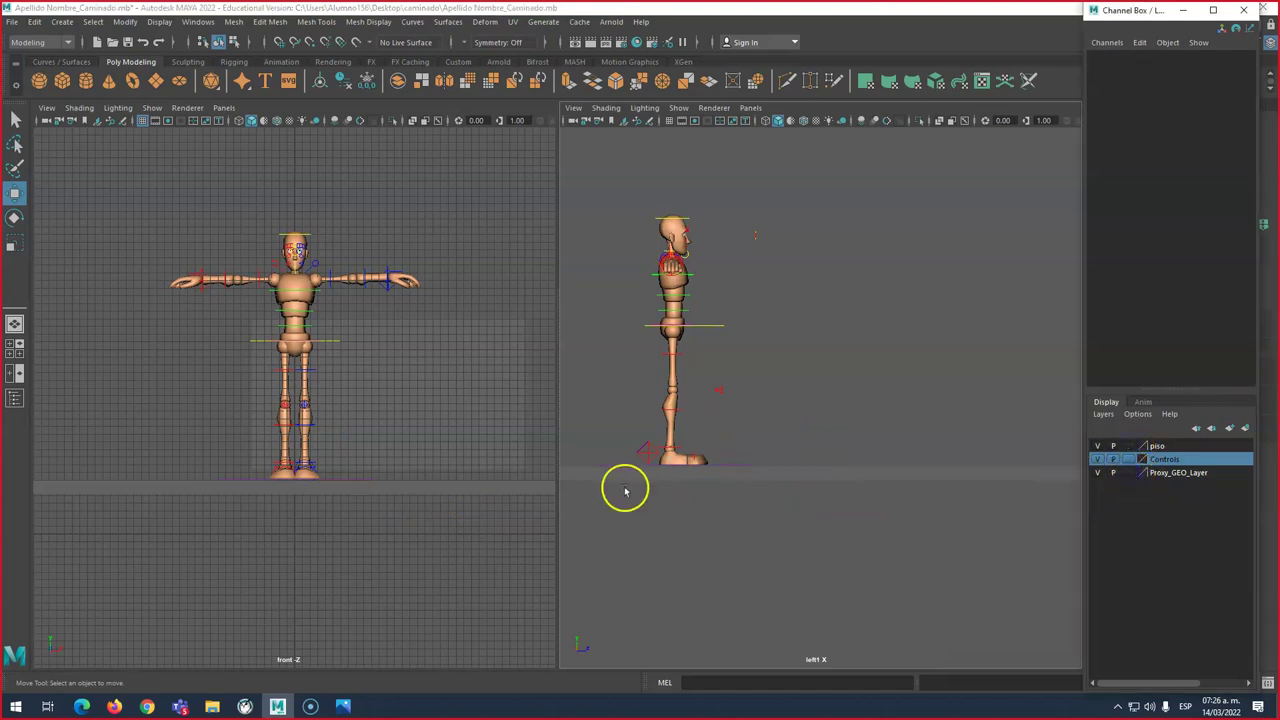
{"action": "left_click", "coordinate": [365, 497]}
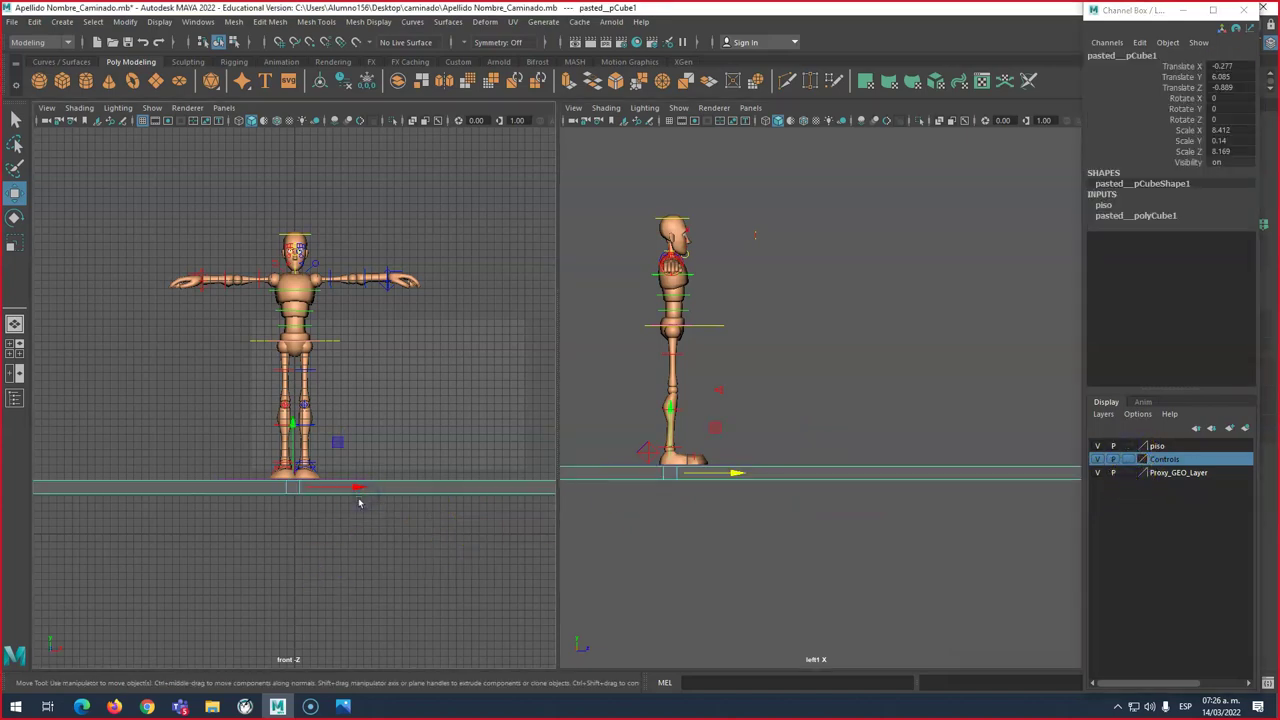
{"action": "left_click_drag", "start_coordinate": [294, 443], "coordinate": [300, 496]}
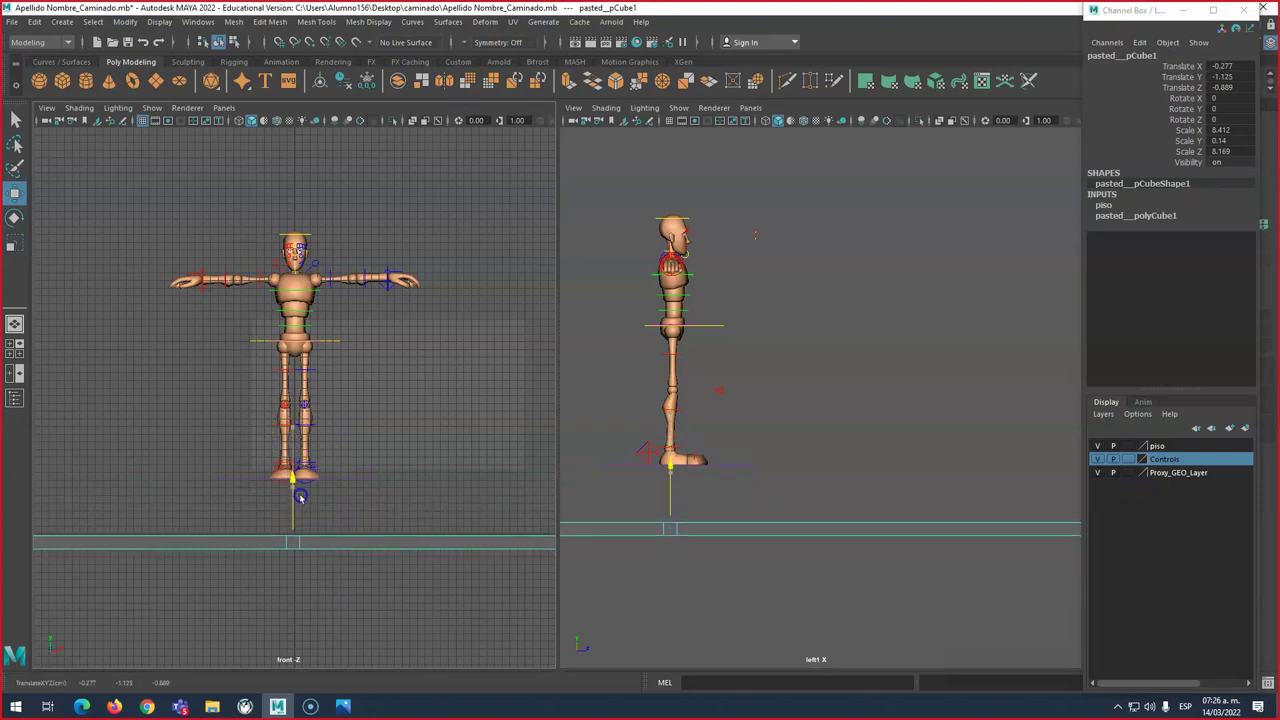
Step: Lower the character's root control to about -0.18 in Y so the feet reach the floor
{"action": "left_click", "coordinate": [251, 491]}
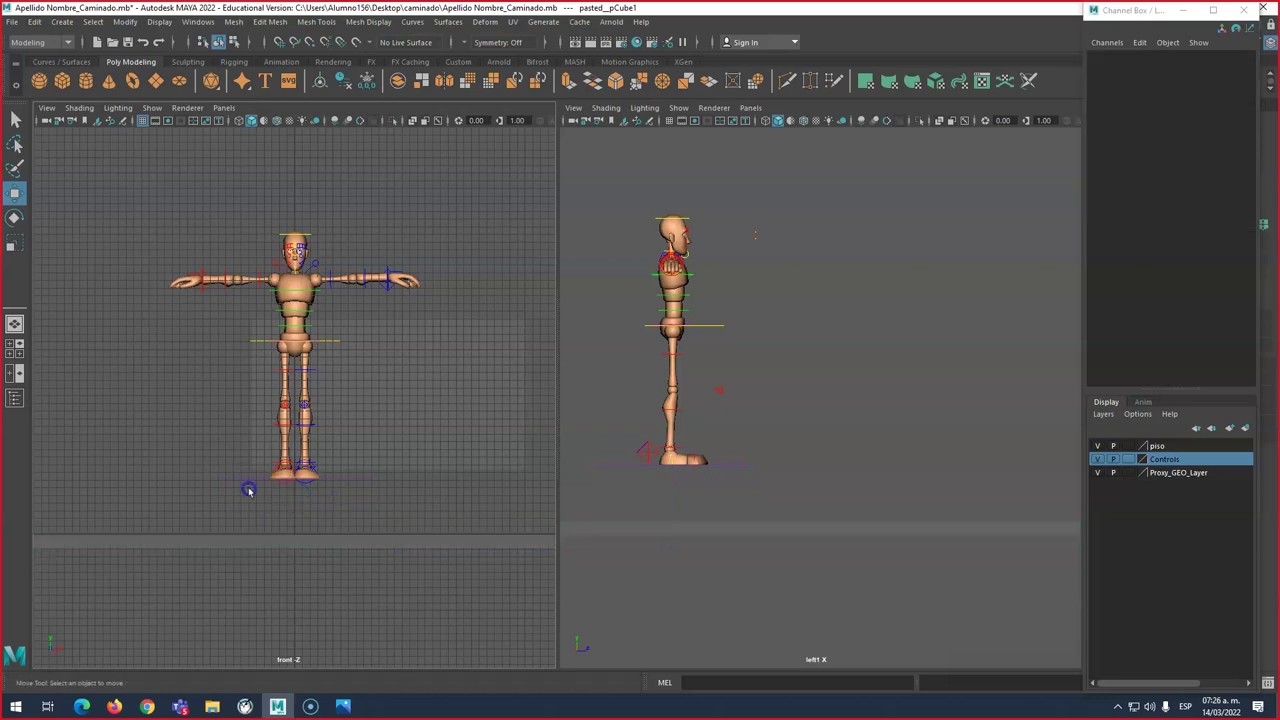
{"action": "left_click", "coordinate": [234, 481]}
{"action": "left_click", "coordinate": [617, 502]}
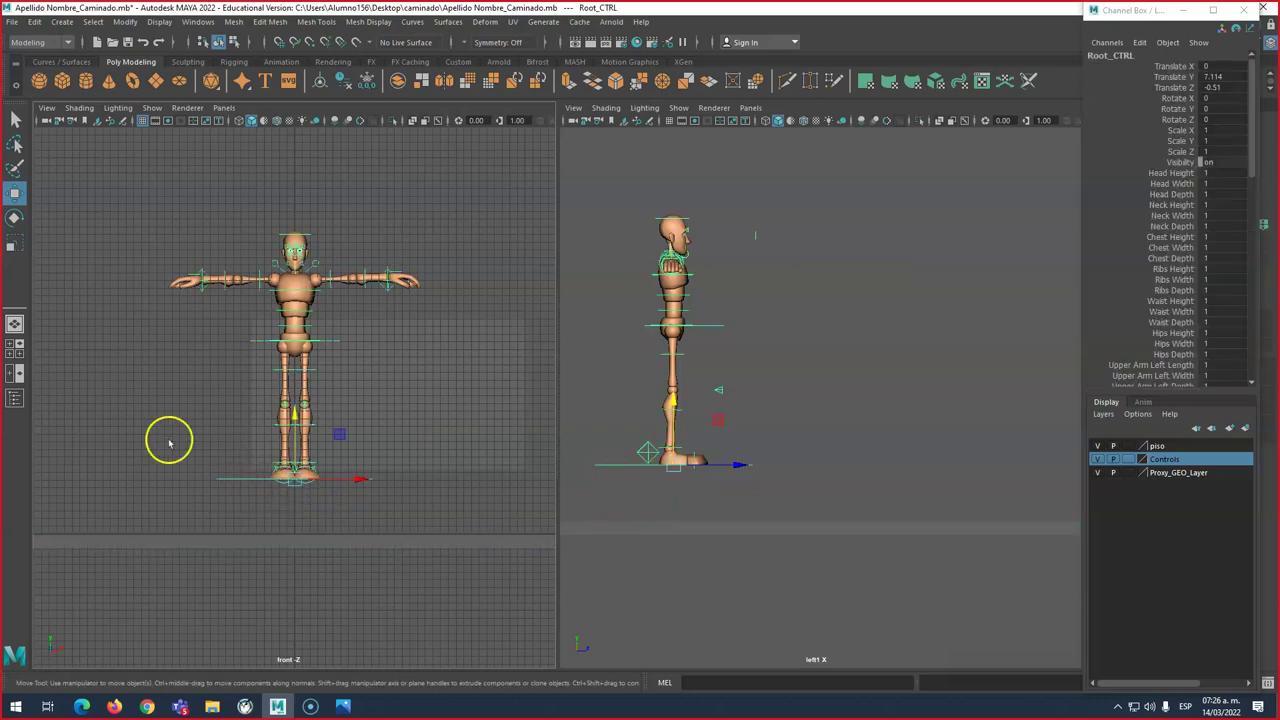
{"action": "left_click_drag", "start_coordinate": [296, 410], "coordinate": [296, 470]}
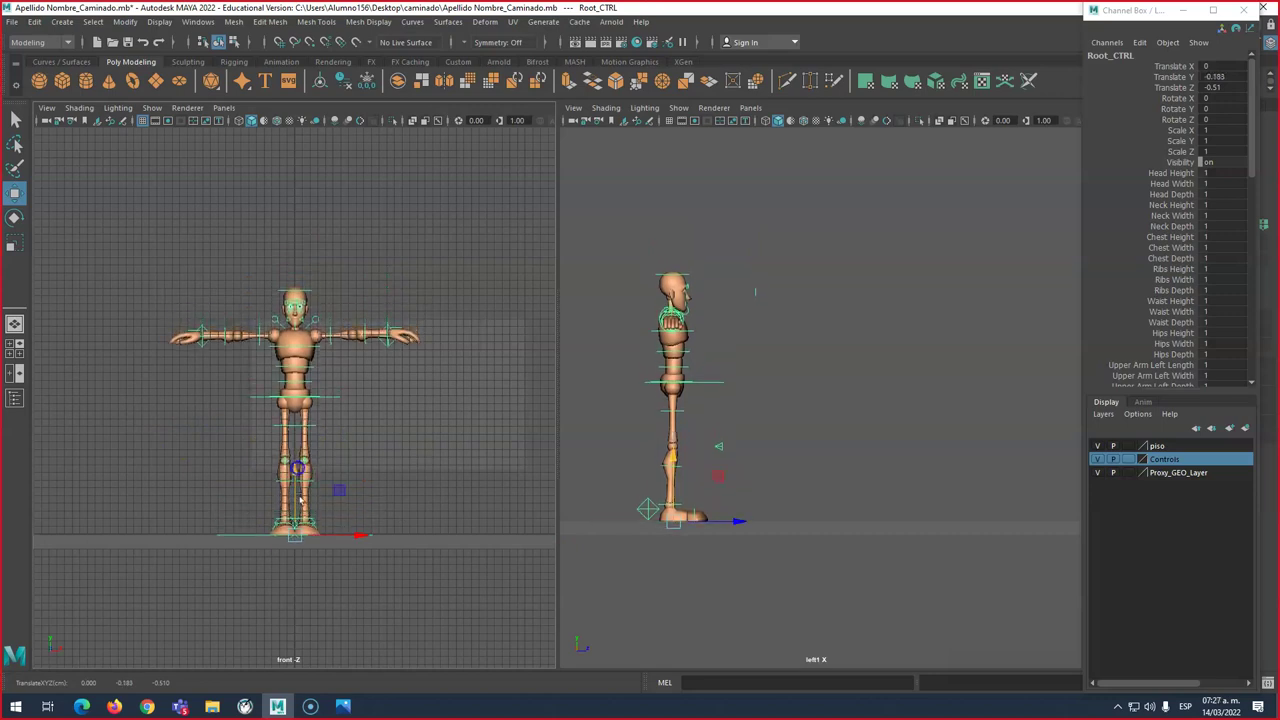
Step: Nudge the floor slightly down from the feet and raise the root control to about -0.02 in Y
{"action": "scroll", "coordinate": [299, 545], "scroll_direction": "up", "scroll_amount": 5}
{"action": "middle_click_drag", "start_coordinate": [297, 566], "coordinate": [316, 303], "text": "alt"}
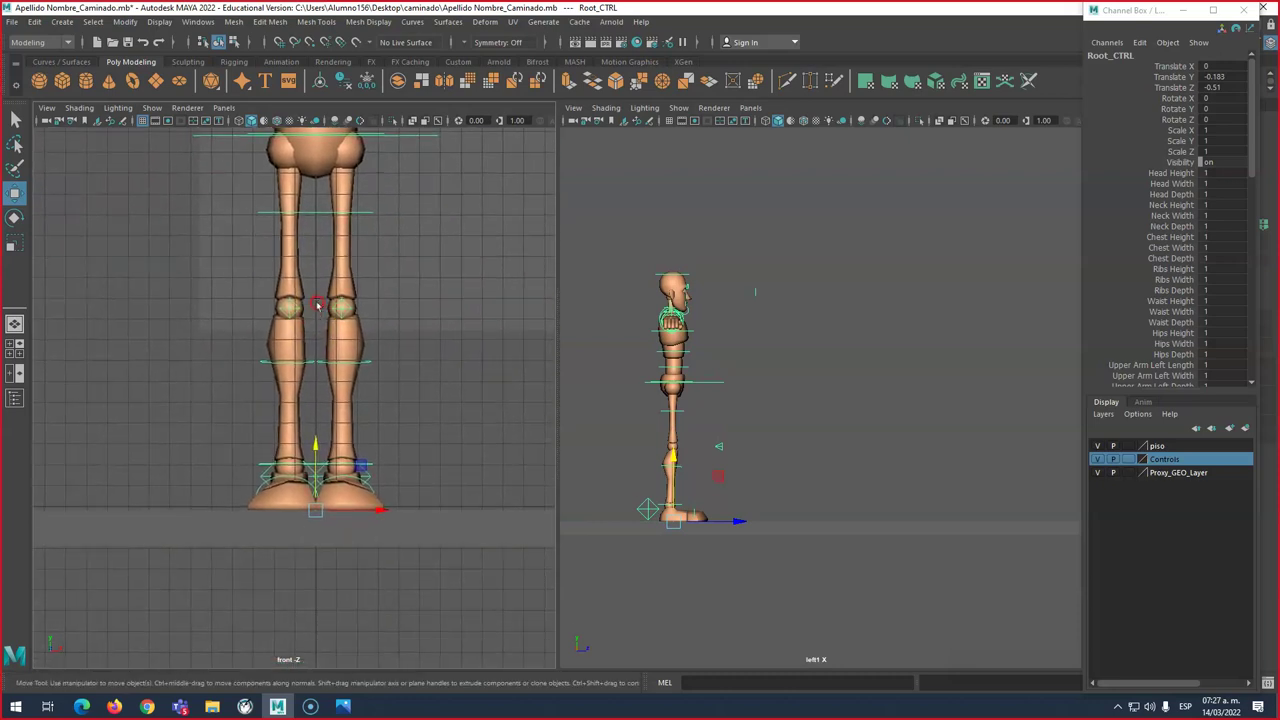
{"action": "scroll", "coordinate": [279, 417], "scroll_direction": "up", "scroll_amount": 1}
{"action": "middle_click_drag", "start_coordinate": [279, 415], "coordinate": [282, 404], "text": "alt"}
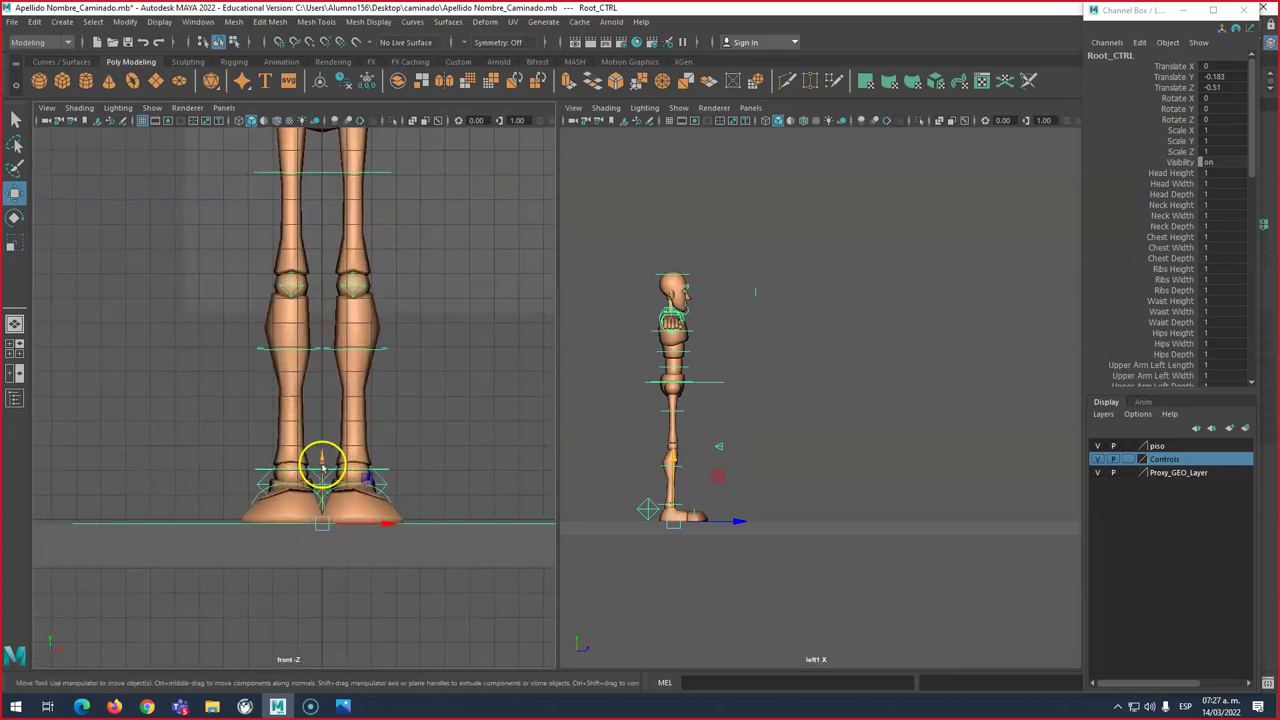
{"action": "left_click", "coordinate": [237, 555]}
{"action": "left_click_drag", "start_coordinate": [314, 515], "coordinate": [314, 545]}
{"action": "left_click", "coordinate": [219, 525]}
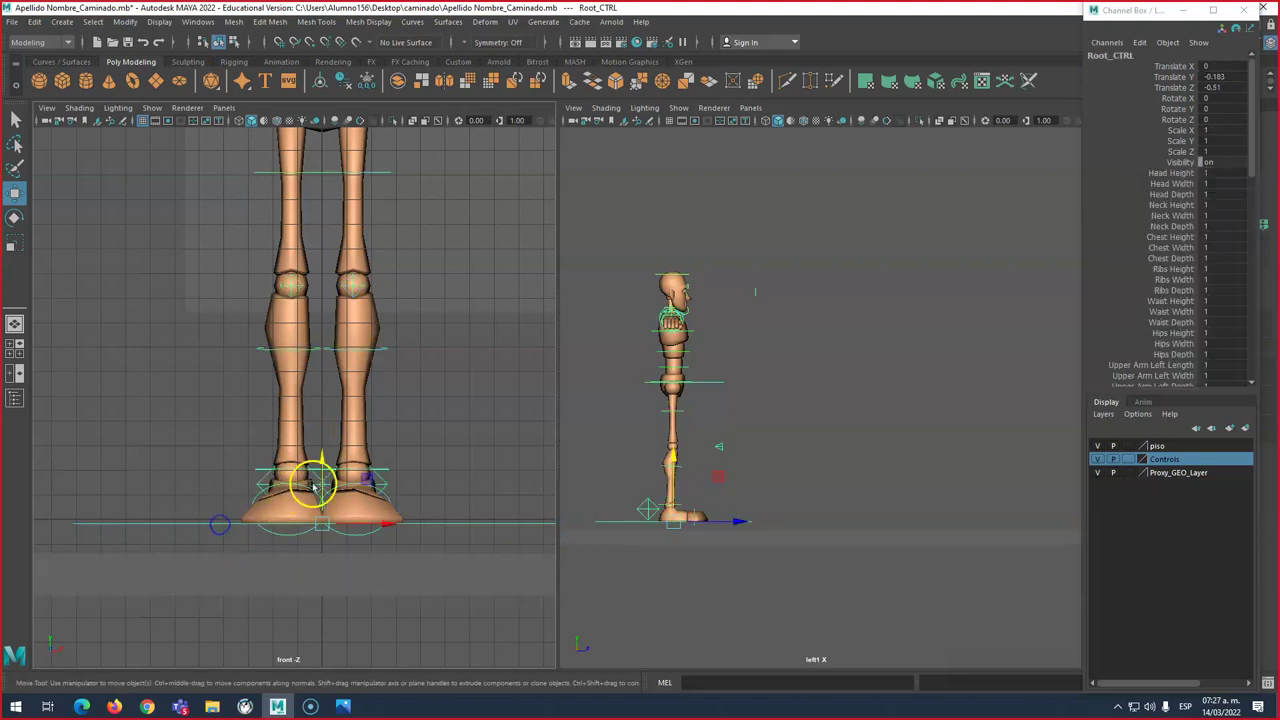
{"action": "left_click_drag", "start_coordinate": [322, 473], "coordinate": [322, 468]}
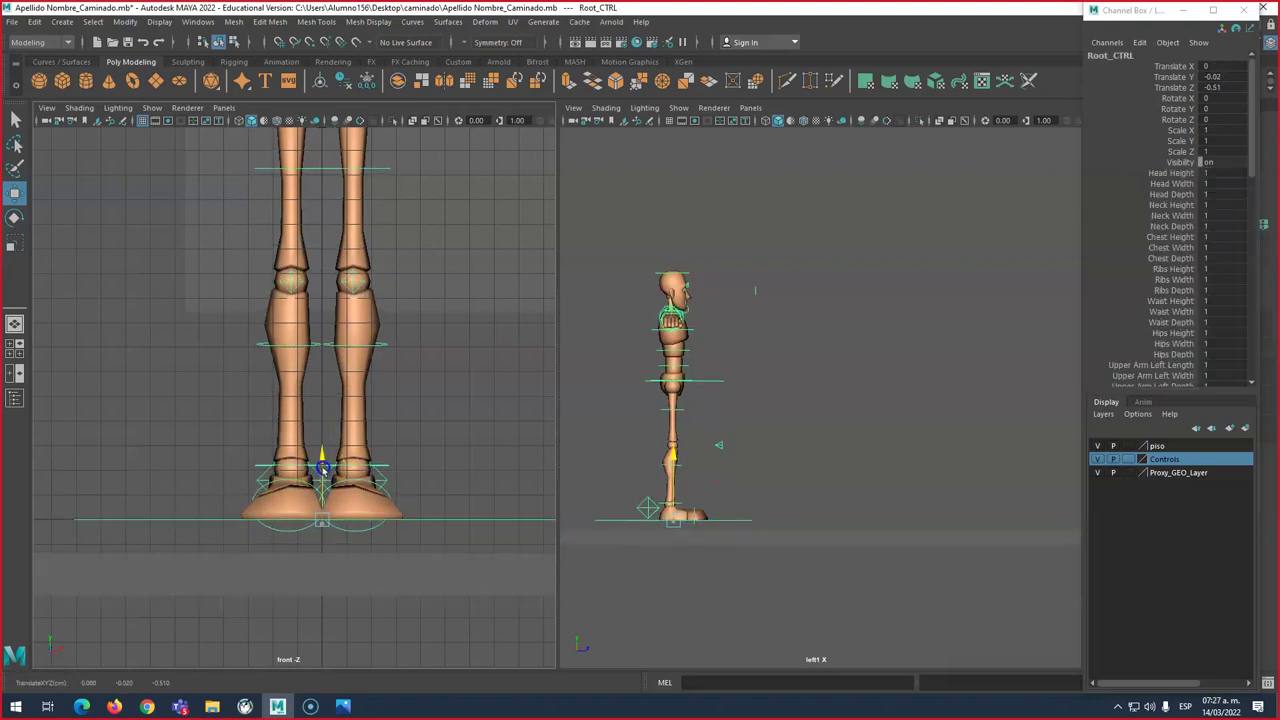
Step: Raise the floor to about -0.93 in Y under the soles and set the piso layer to template display
{"action": "left_click", "coordinate": [280, 588]}
{"action": "left_click_drag", "start_coordinate": [314, 531], "coordinate": [315, 505]}
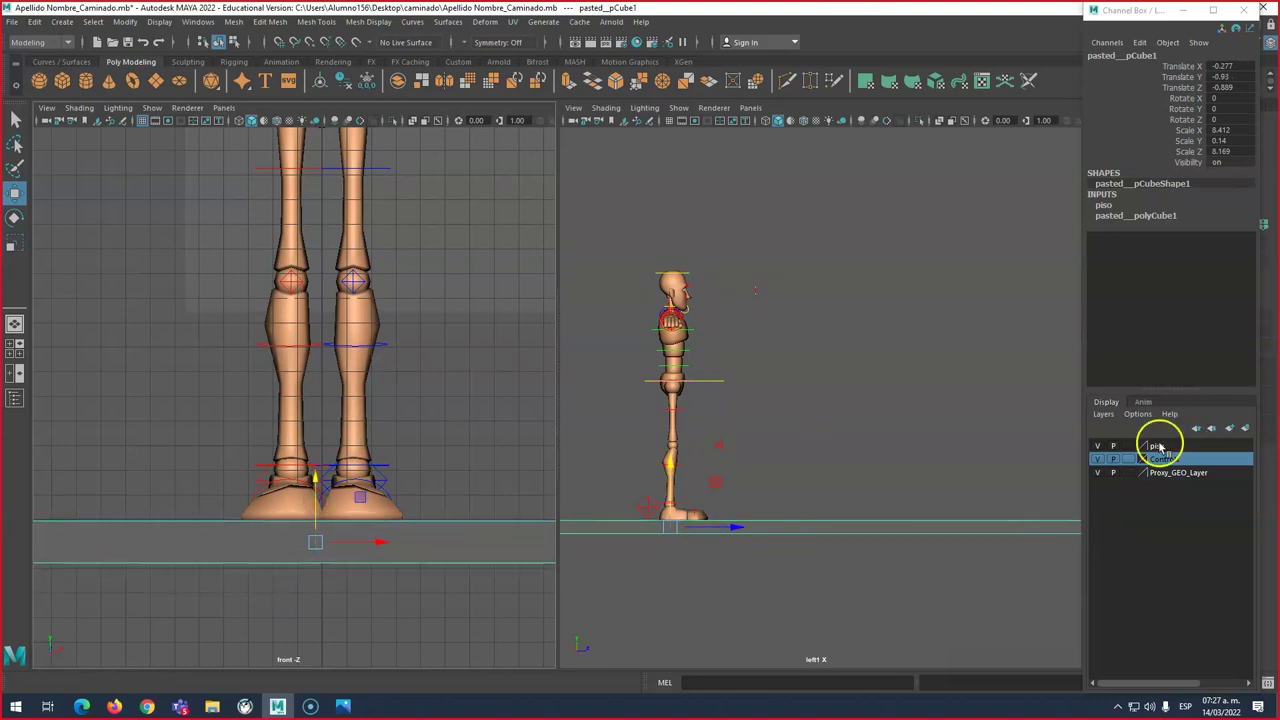
{"action": "left_click", "coordinate": [1128, 446]}
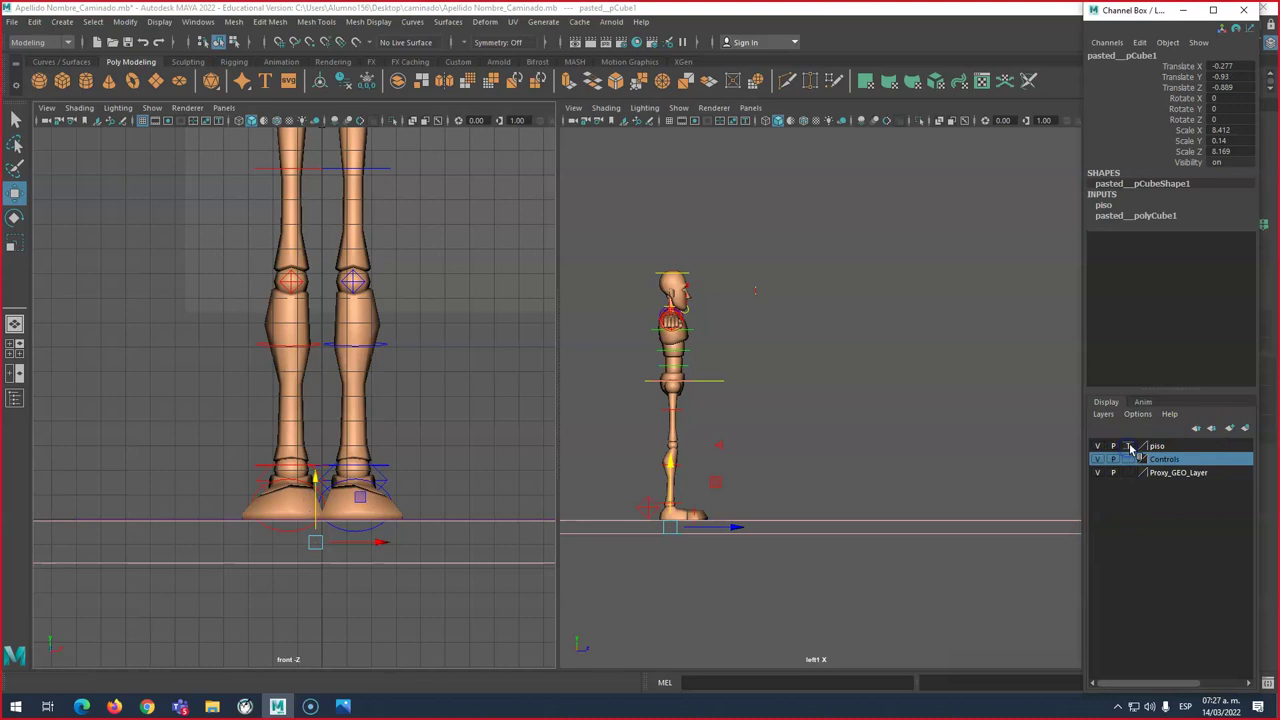
{"action": "left_click", "coordinate": [512, 478]}
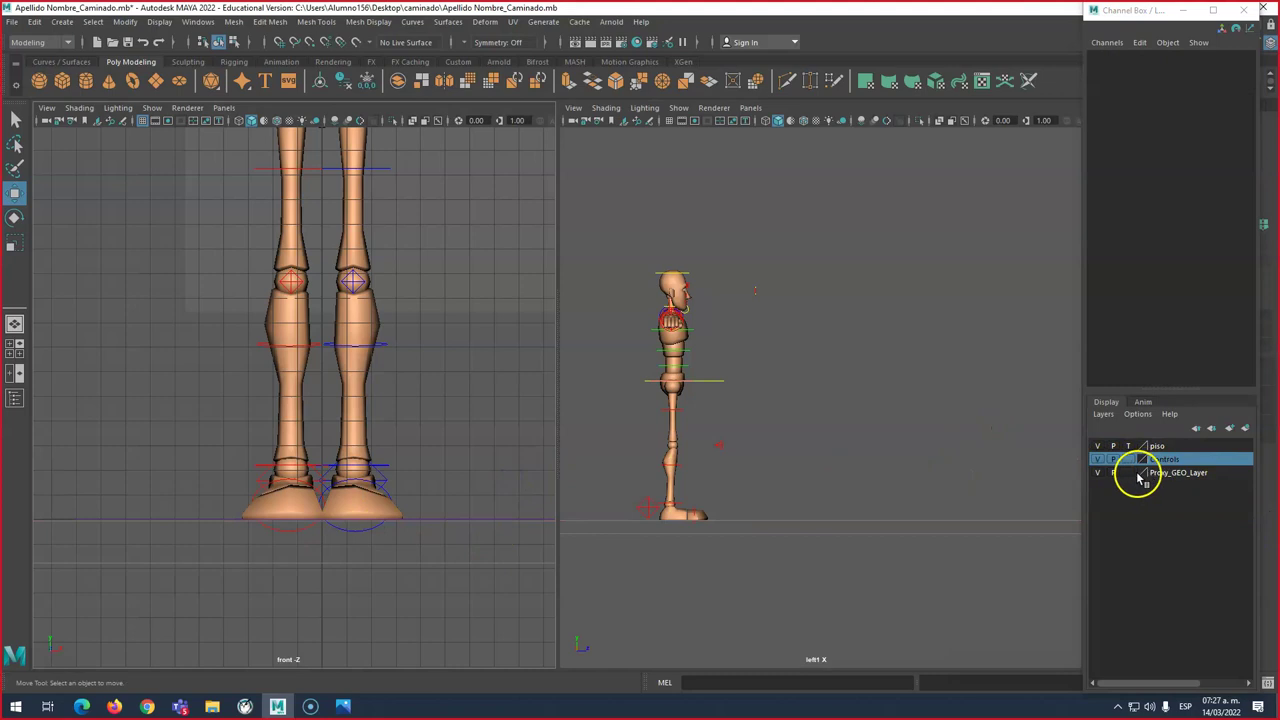
Step: Set the Proxy_GEO_Layer display layer to reference mode so the character's geometry cannot be selected
{"action": "left_click", "coordinate": [617, 423]}
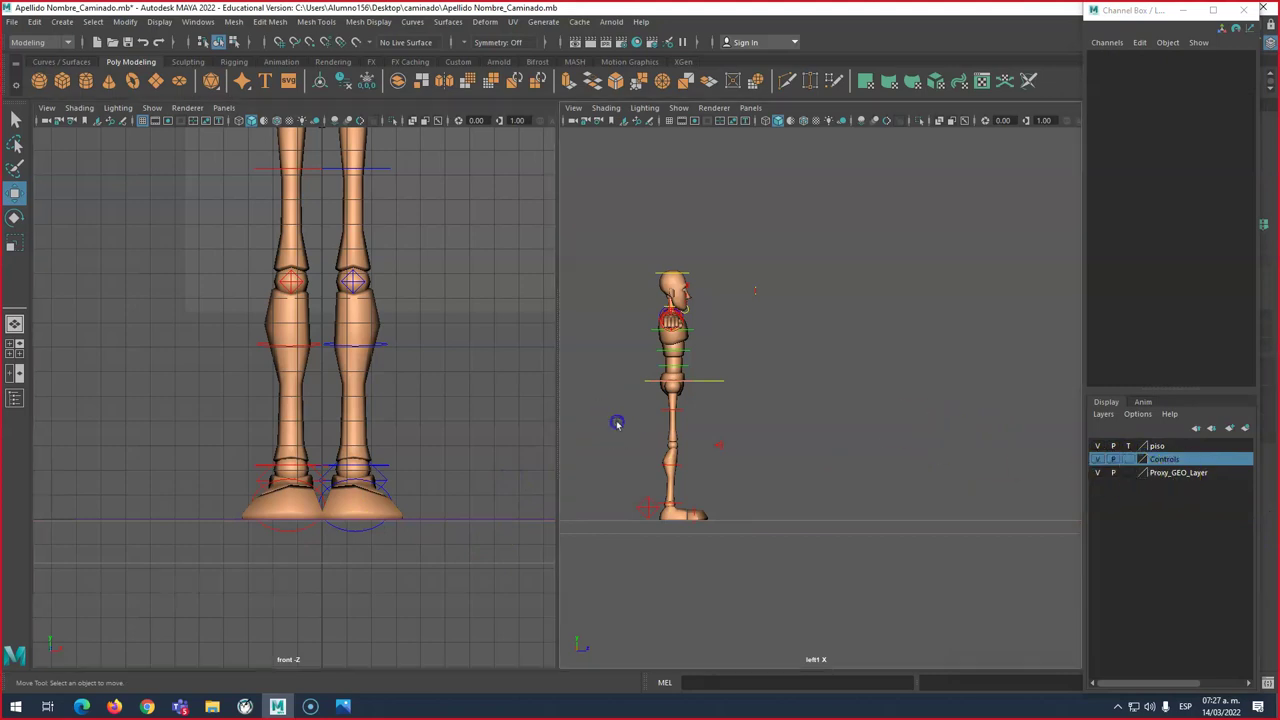
{"action": "left_click", "coordinate": [693, 437]}
{"action": "left_click", "coordinate": [1129, 473]}
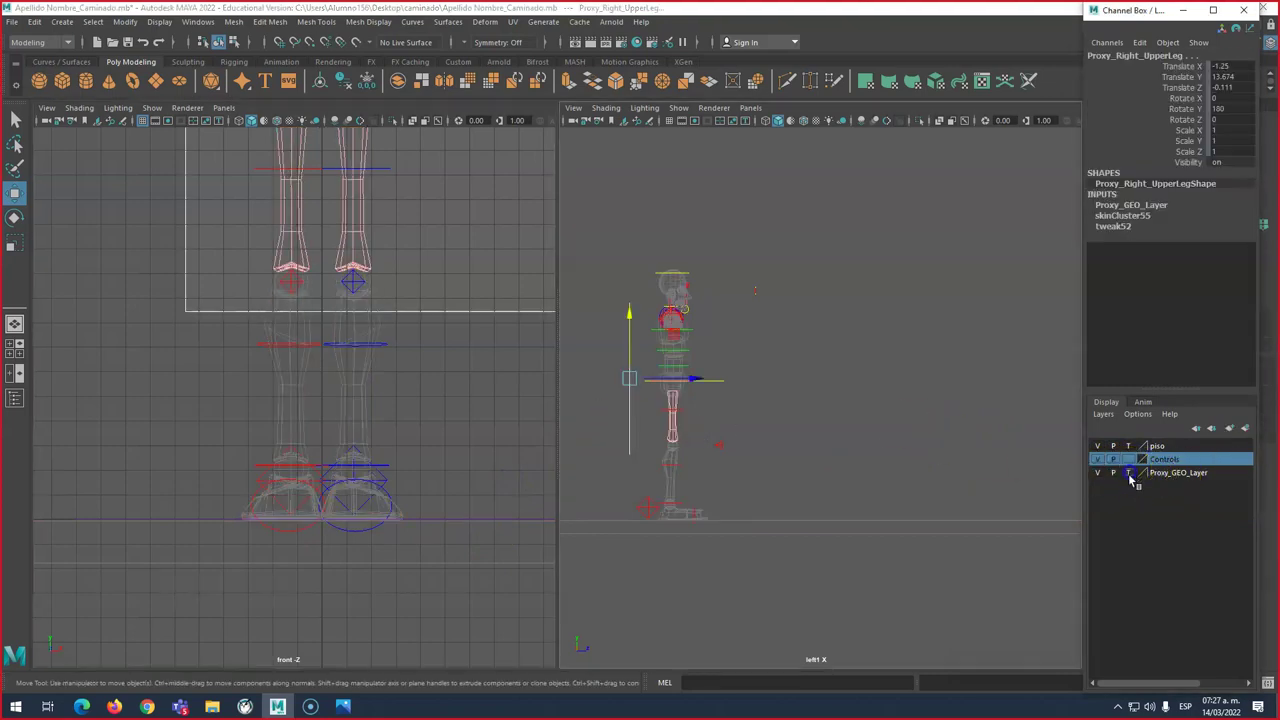
{"action": "left_click", "coordinate": [1129, 473]}
{"action": "left_click", "coordinate": [803, 459]}
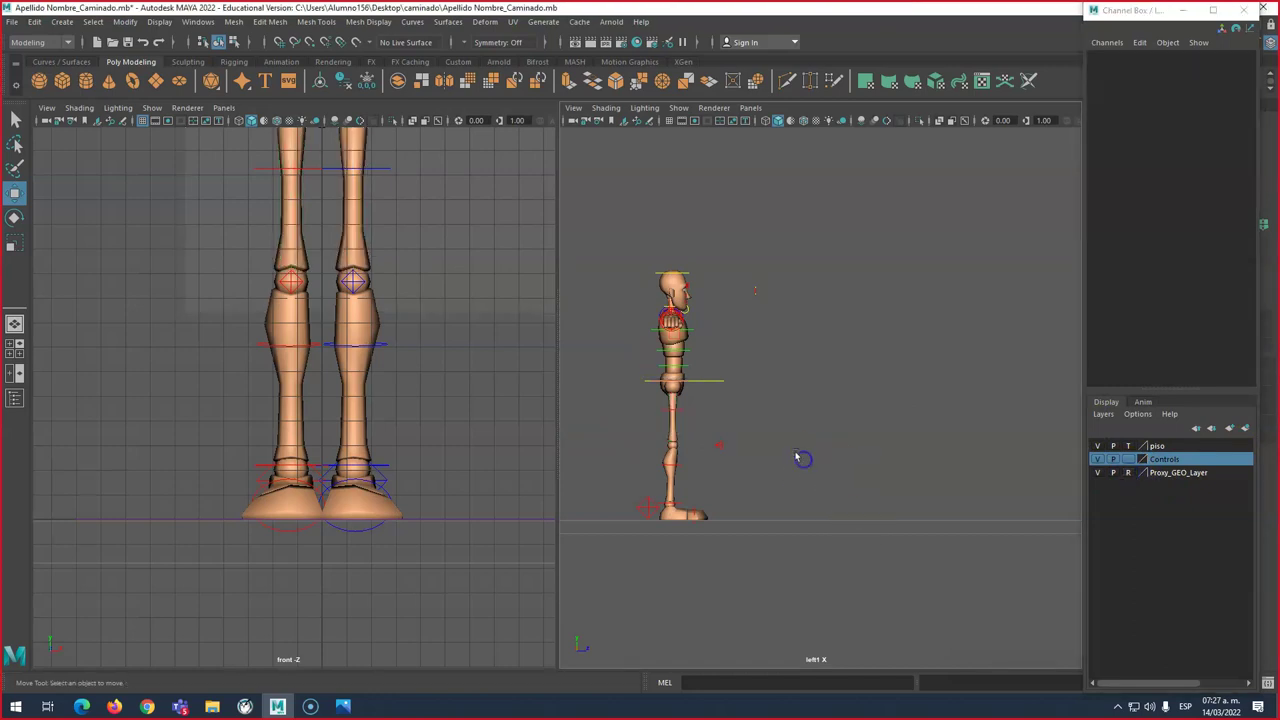
Step: Hide the grid in the front view and move the reference plane sideways to about 31.27 in X, beside the character
{"action": "scroll", "coordinate": [690, 378], "scroll_direction": "down", "scroll_amount": 3}
{"action": "scroll", "coordinate": [502, 390], "scroll_direction": "down", "scroll_amount": 7}
{"action": "scroll", "coordinate": [440, 377], "scroll_direction": "down", "scroll_amount": 2}
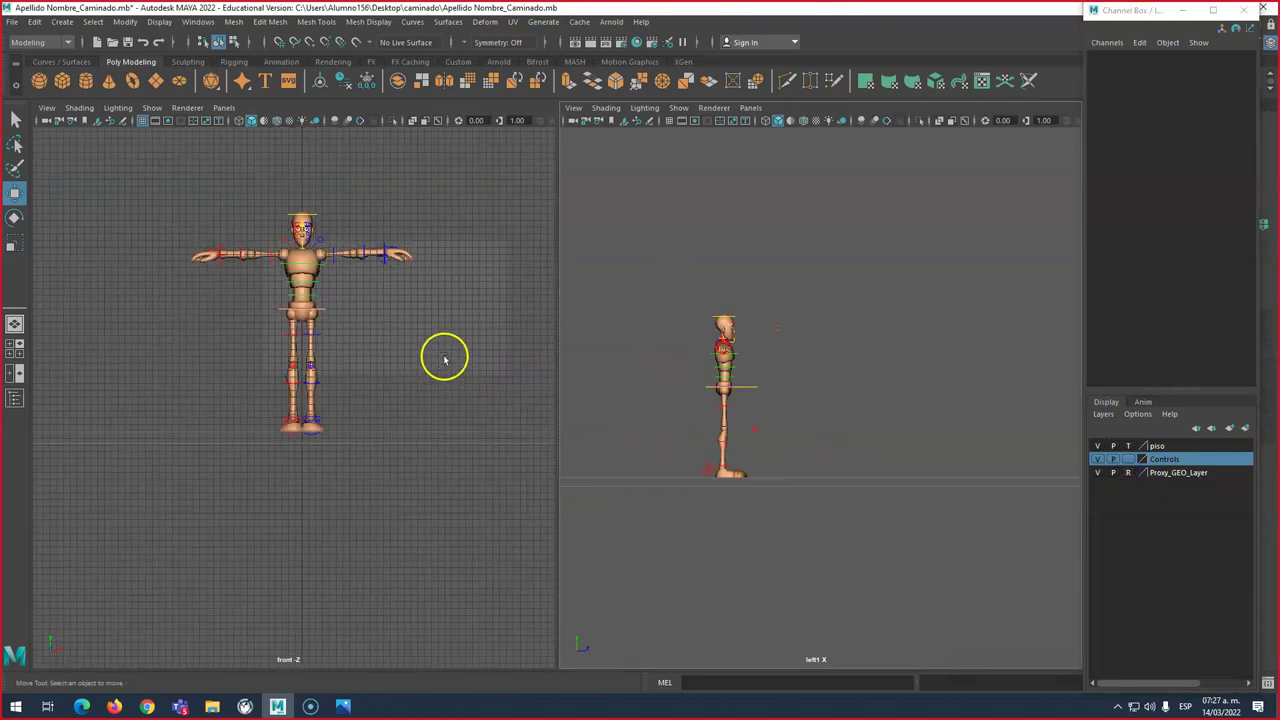
{"action": "left_click", "coordinate": [443, 358]}
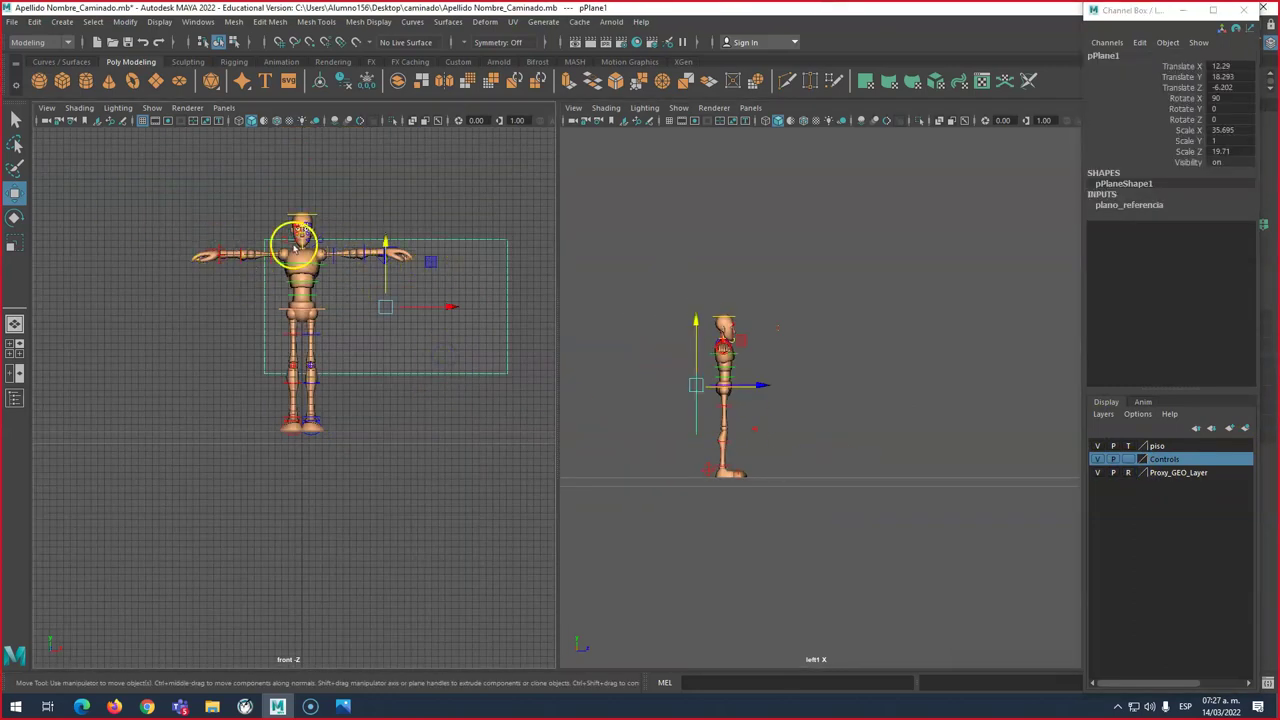
{"action": "left_click", "coordinate": [143, 122]}
{"action": "left_click_drag", "start_coordinate": [429, 306], "coordinate": [521, 311]}
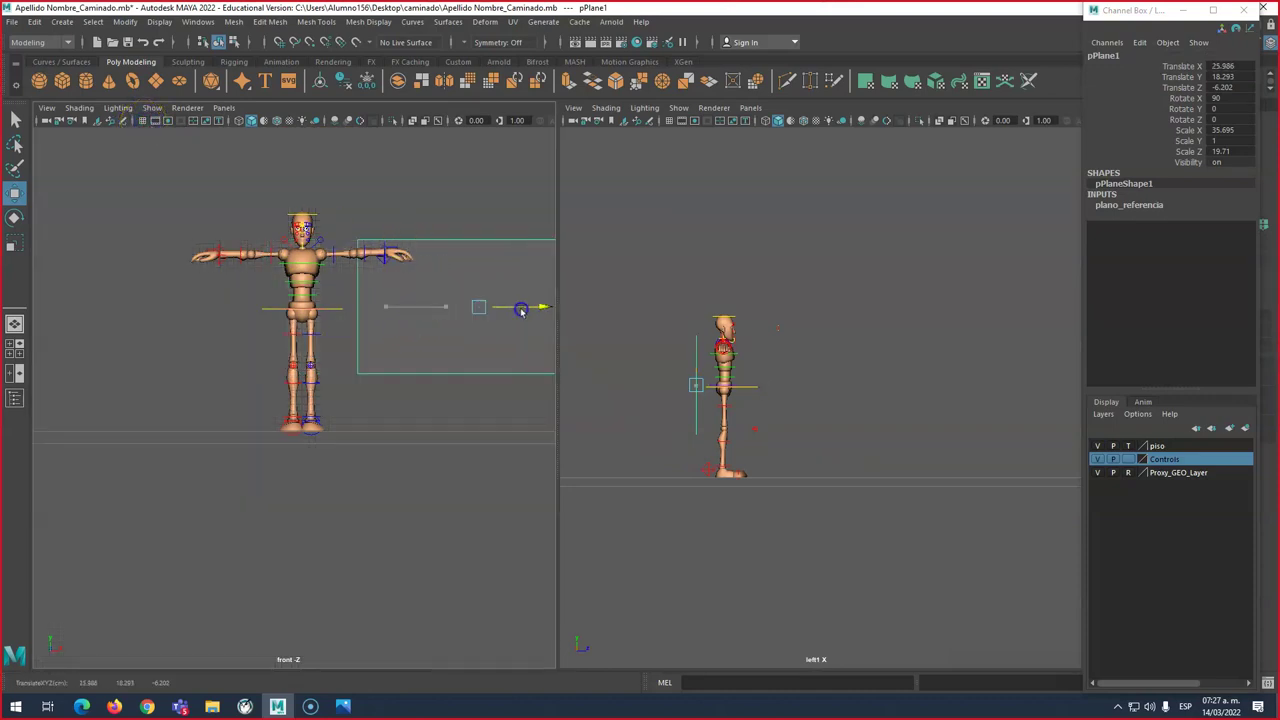
{"action": "middle_click_drag", "start_coordinate": [465, 323], "coordinate": [363, 306], "text": "alt"}
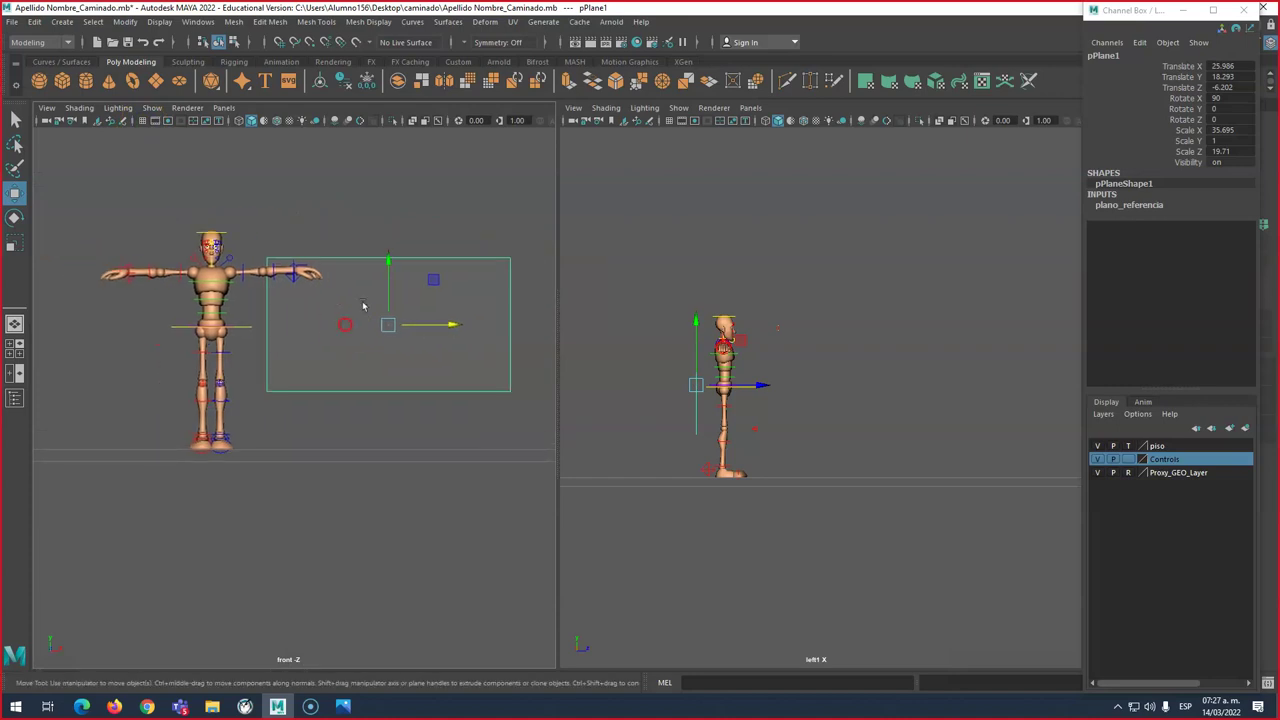
{"action": "left_click_drag", "start_coordinate": [429, 323], "coordinate": [463, 329]}
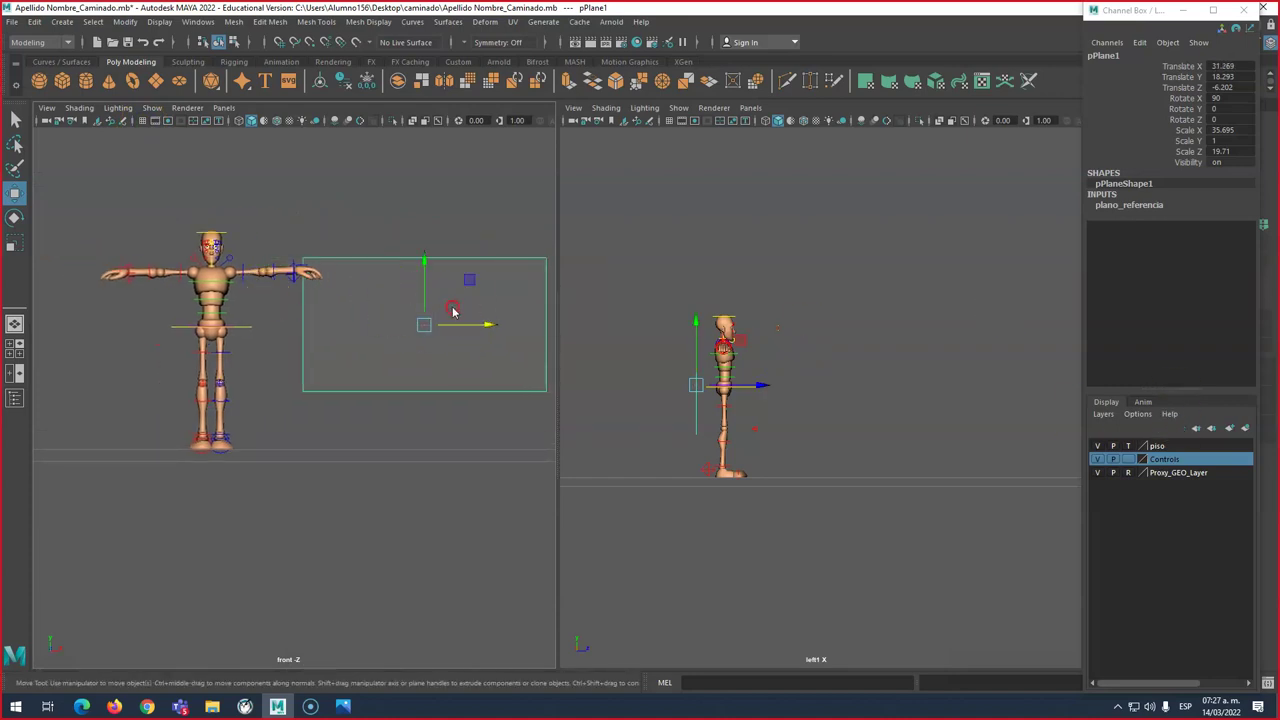
Step: Assign a new Lambert material to the reference plane and bring up the material's attributes, moving the floating channel box clear of them
{"action": "right_click", "coordinate": [452, 311]}
{"action": "right_click_drag", "start_coordinate": [452, 311], "coordinate": [545, 612]}
{"action": "left_click_drag", "start_coordinate": [1160, 12], "coordinate": [850, 149]}
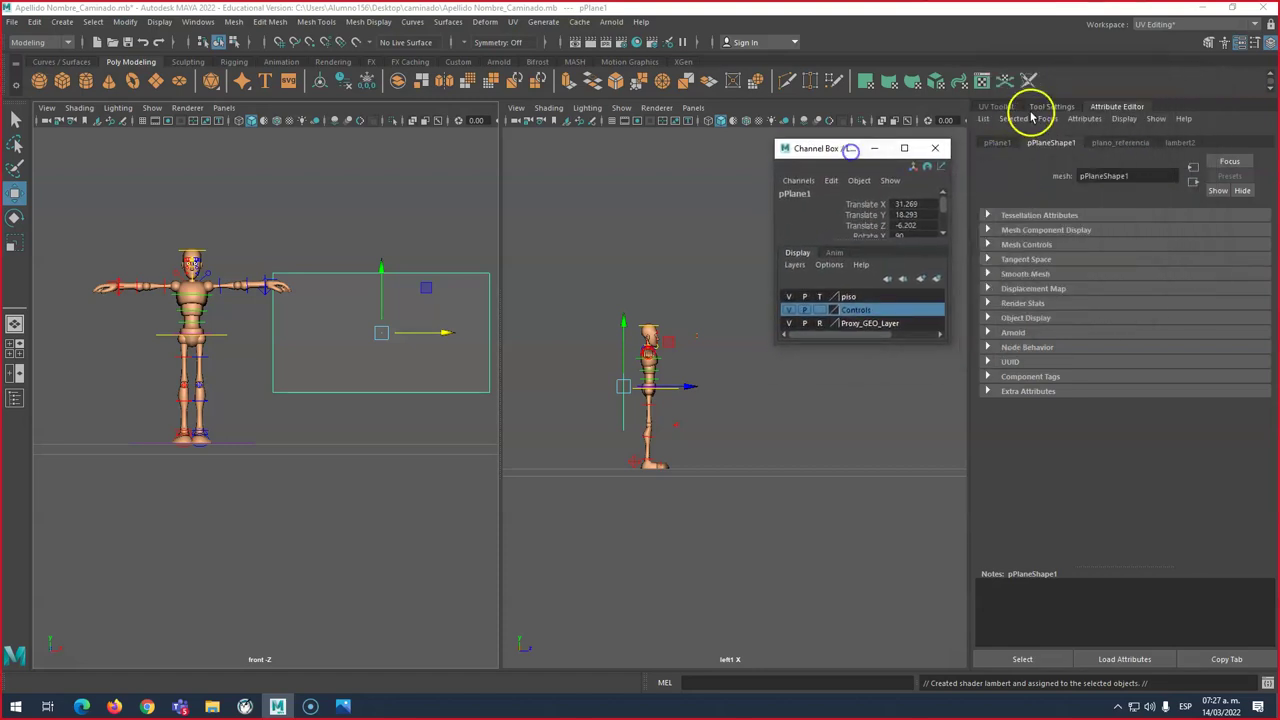
{"action": "left_click", "coordinate": [1180, 143]}
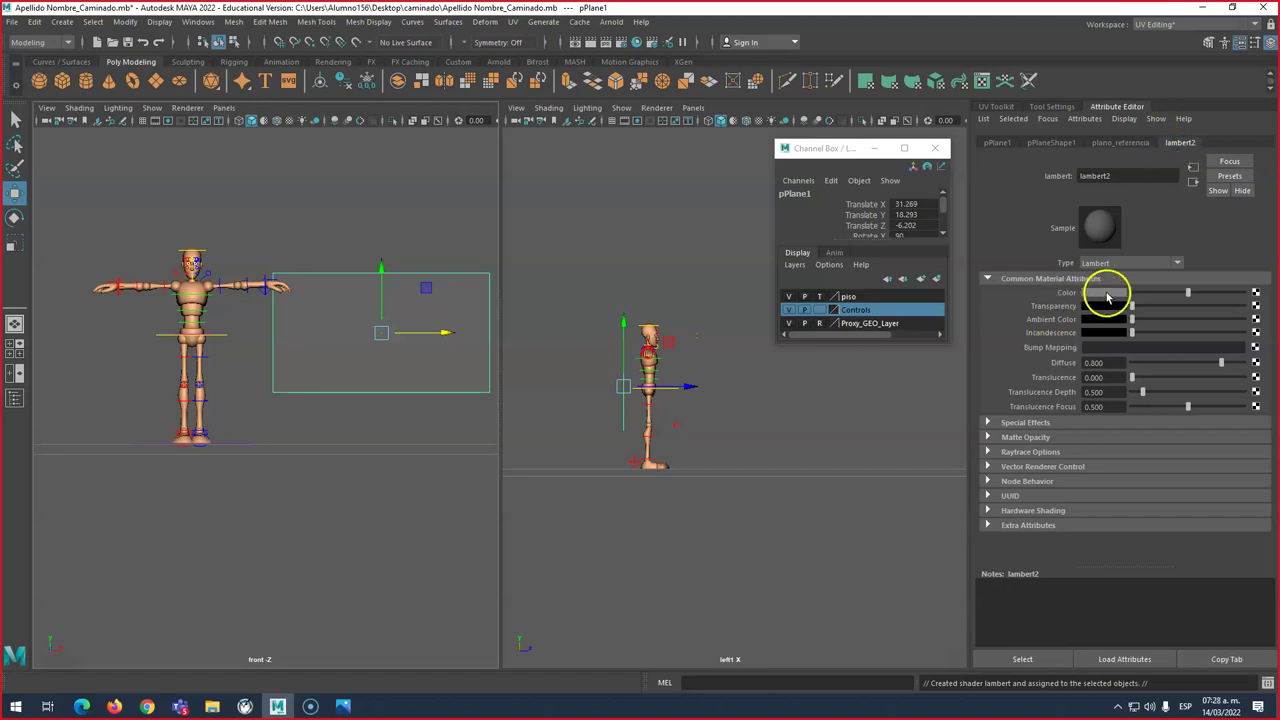
Step: Connect a File texture to the Lambert material's color
{"action": "left_click", "coordinate": [1256, 293]}
{"action": "left_click_drag", "start_coordinate": [520, 233], "coordinate": [524, 168]}
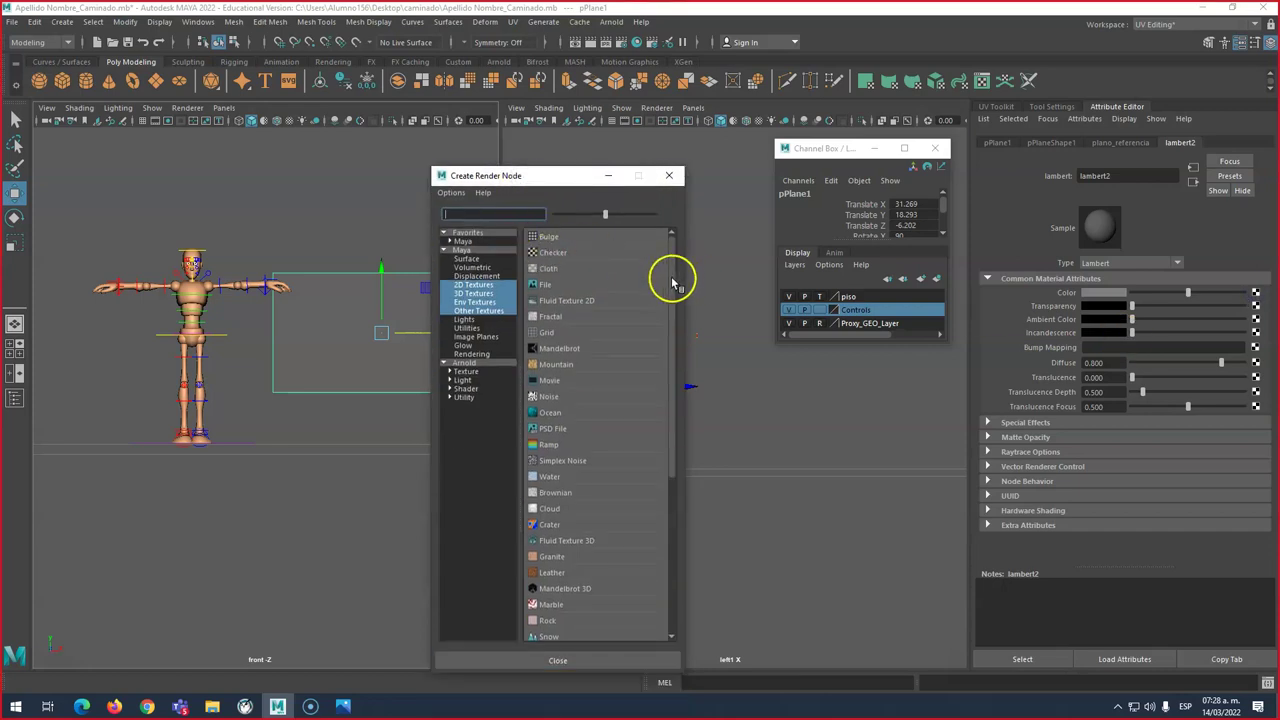
{"action": "scroll", "coordinate": [674, 280], "scroll_direction": "down", "scroll_amount": 1}
{"action": "left_click", "coordinate": [556, 269]}
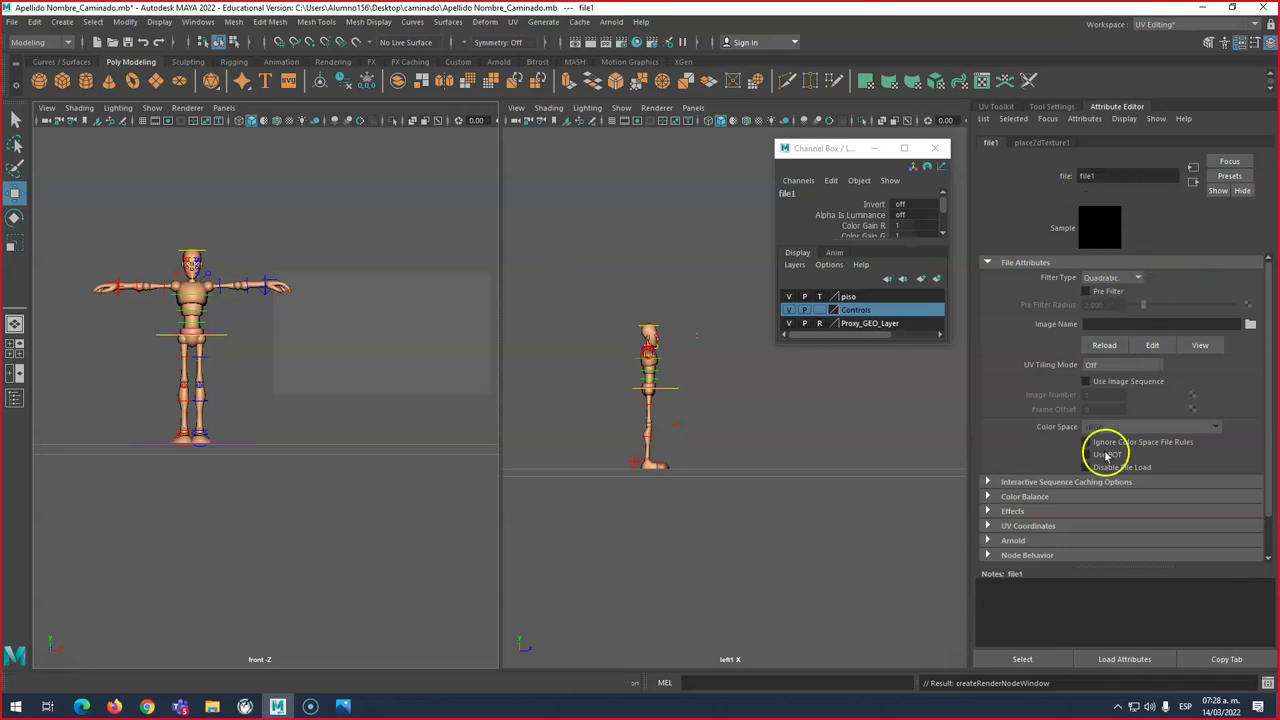
Step: Load con brazos.jpg from the caminado folder on the Desktop as the file texture's image
{"action": "left_click", "coordinate": [1250, 326]}
{"action": "left_click", "coordinate": [169, 212]}
{"action": "left_click", "coordinate": [253, 206]}
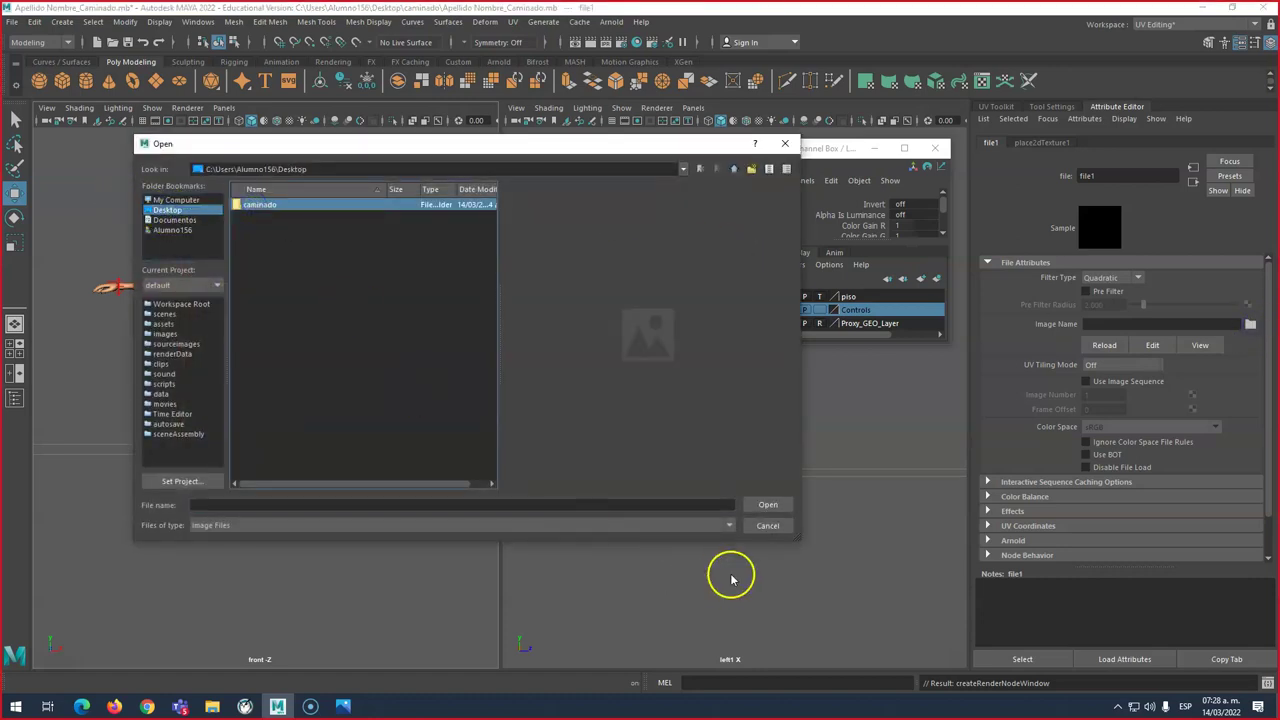
{"action": "left_click", "coordinate": [768, 504]}
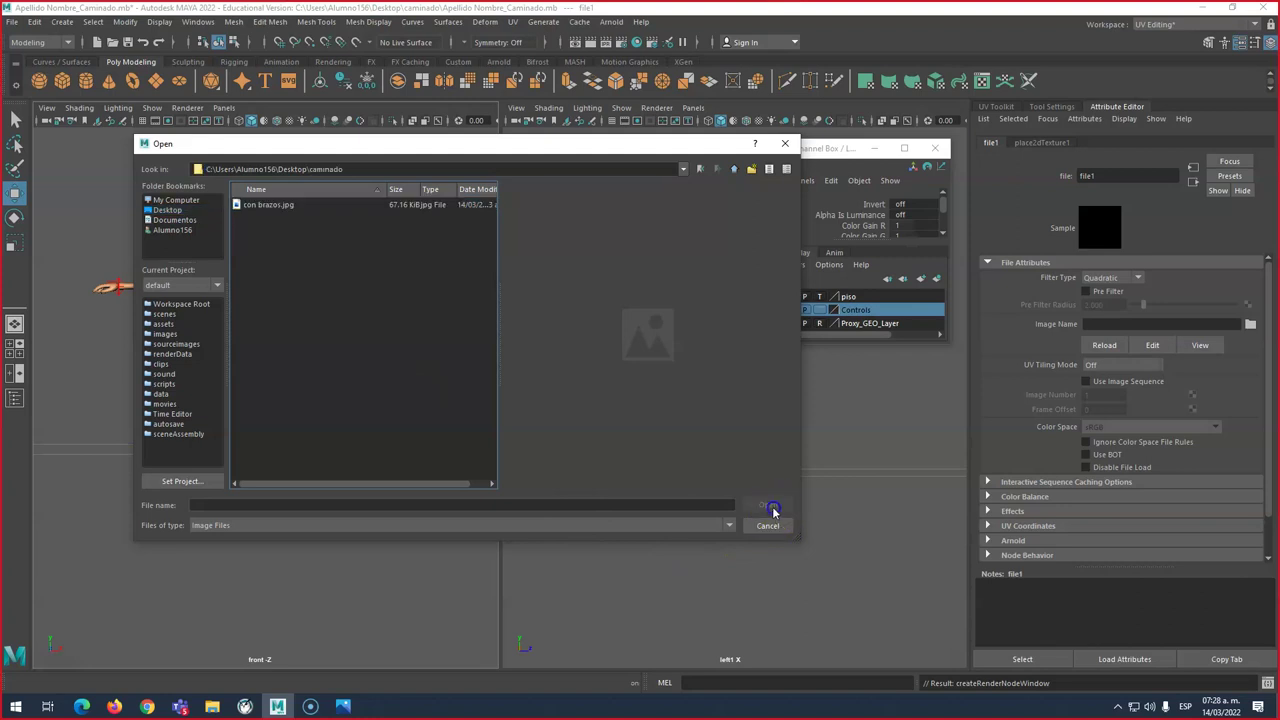
{"action": "left_click", "coordinate": [265, 205]}
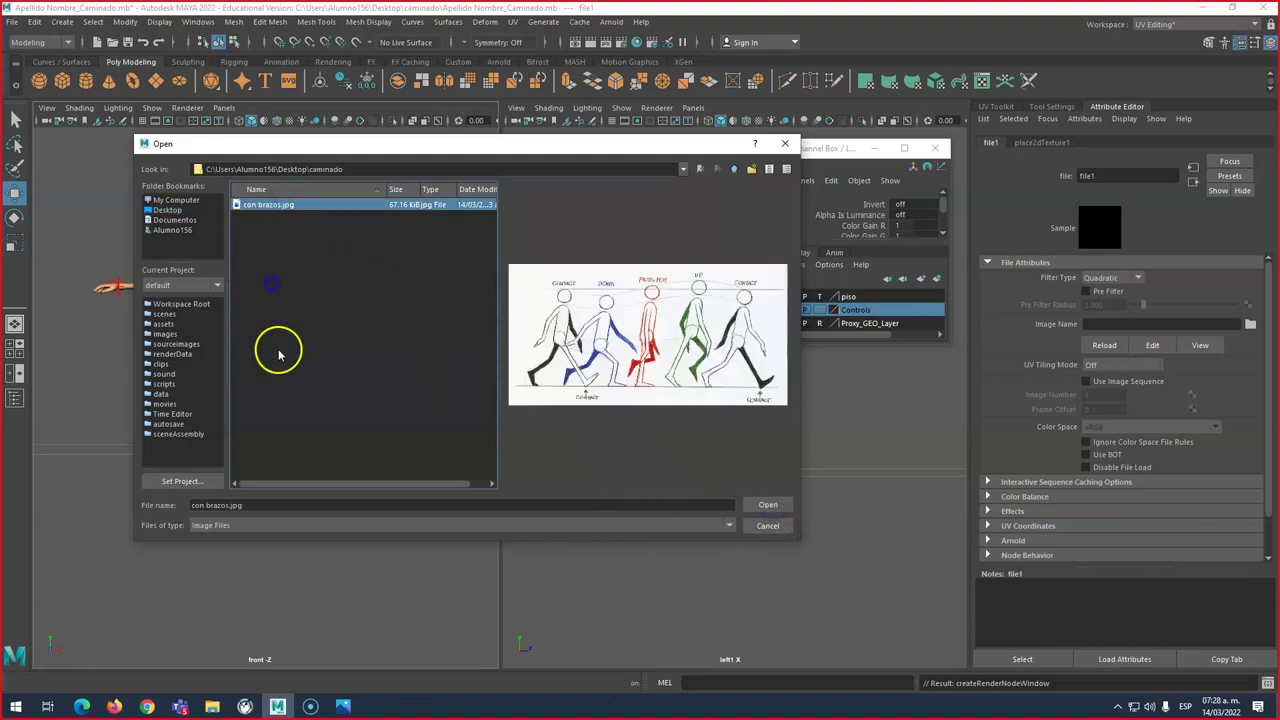
{"action": "left_click", "coordinate": [768, 505]}
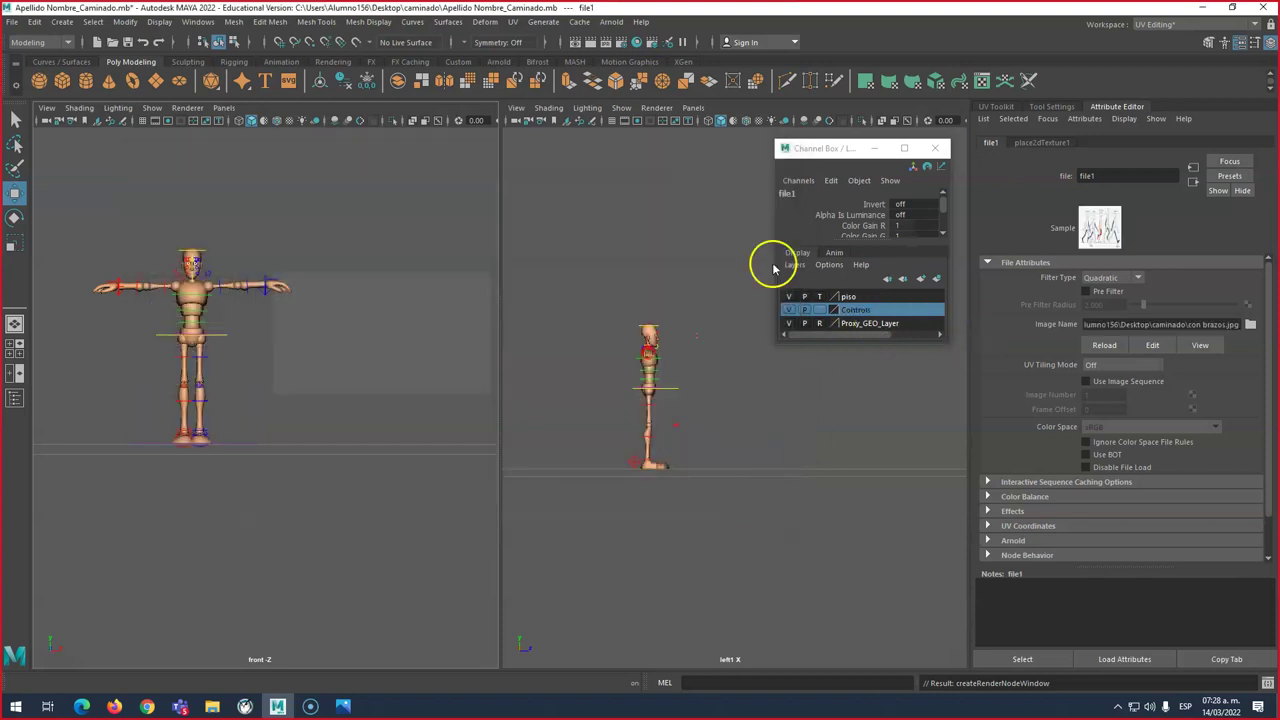
Step: Turn on textured display in the front view and raise the reference plane to about 39.94 in Y
{"action": "left_click", "coordinate": [414, 261]}
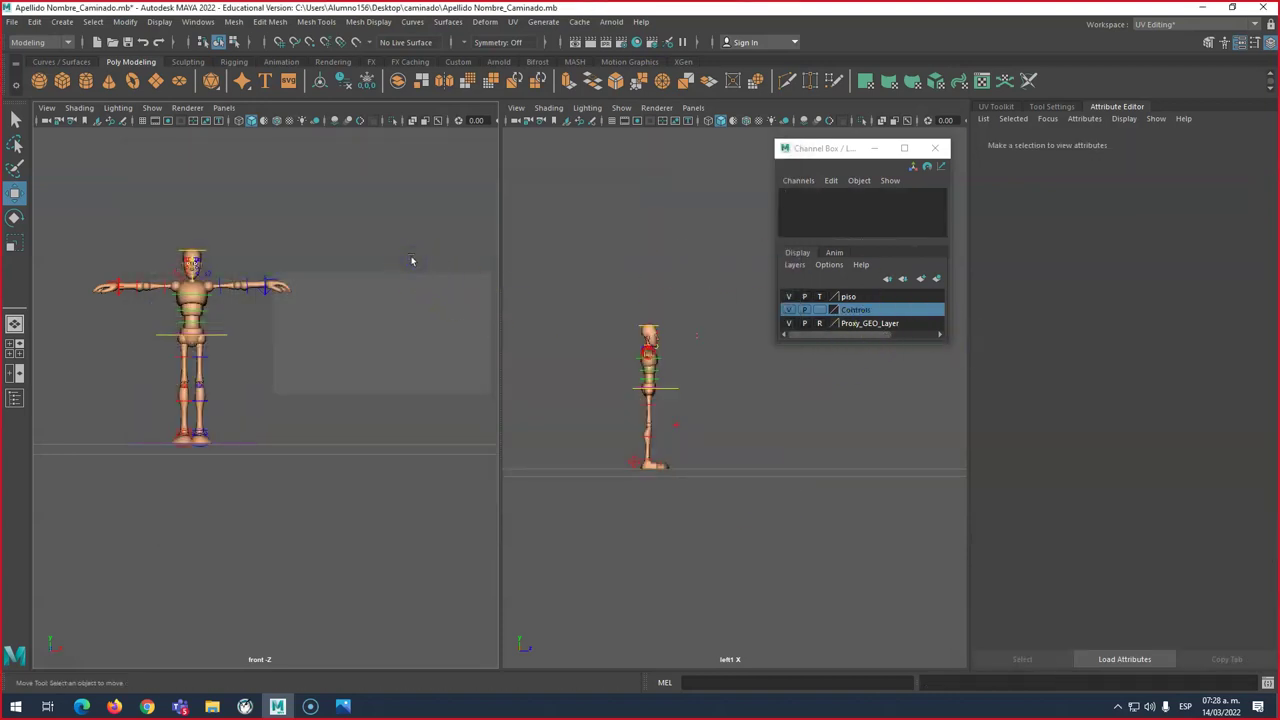
{"action": "key", "text": "6"}
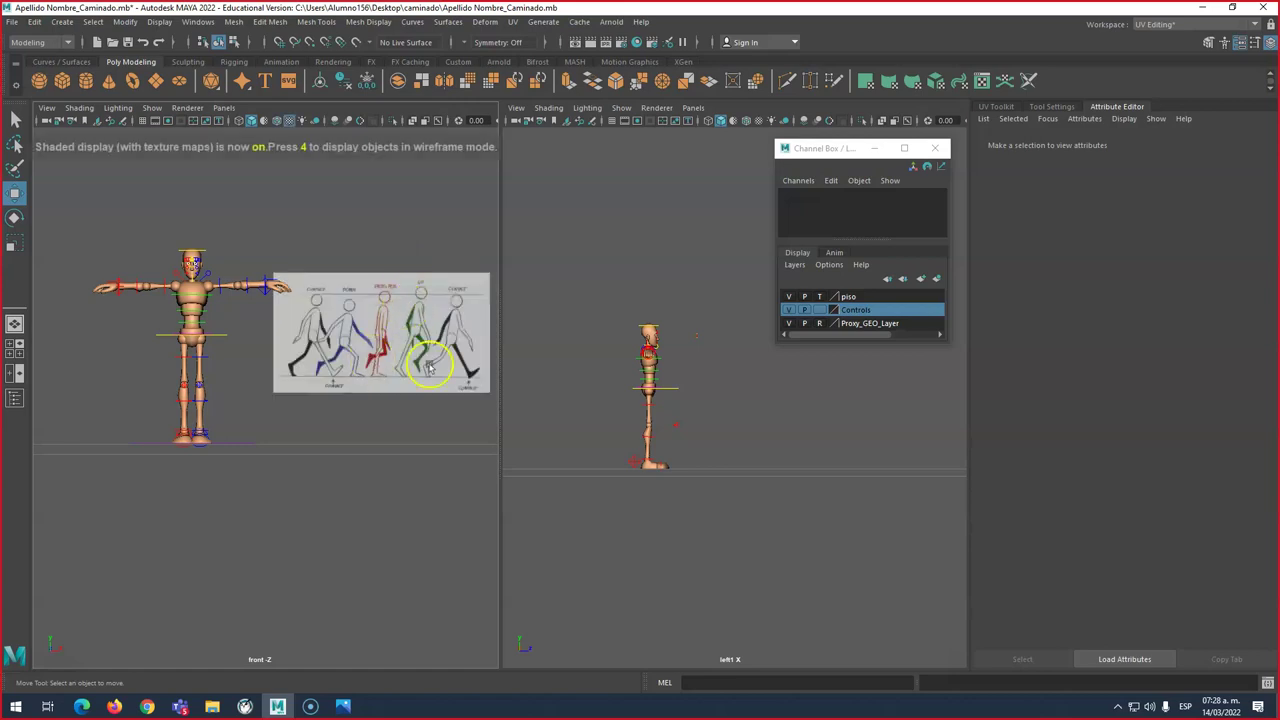
{"action": "left_click", "coordinate": [402, 341]}
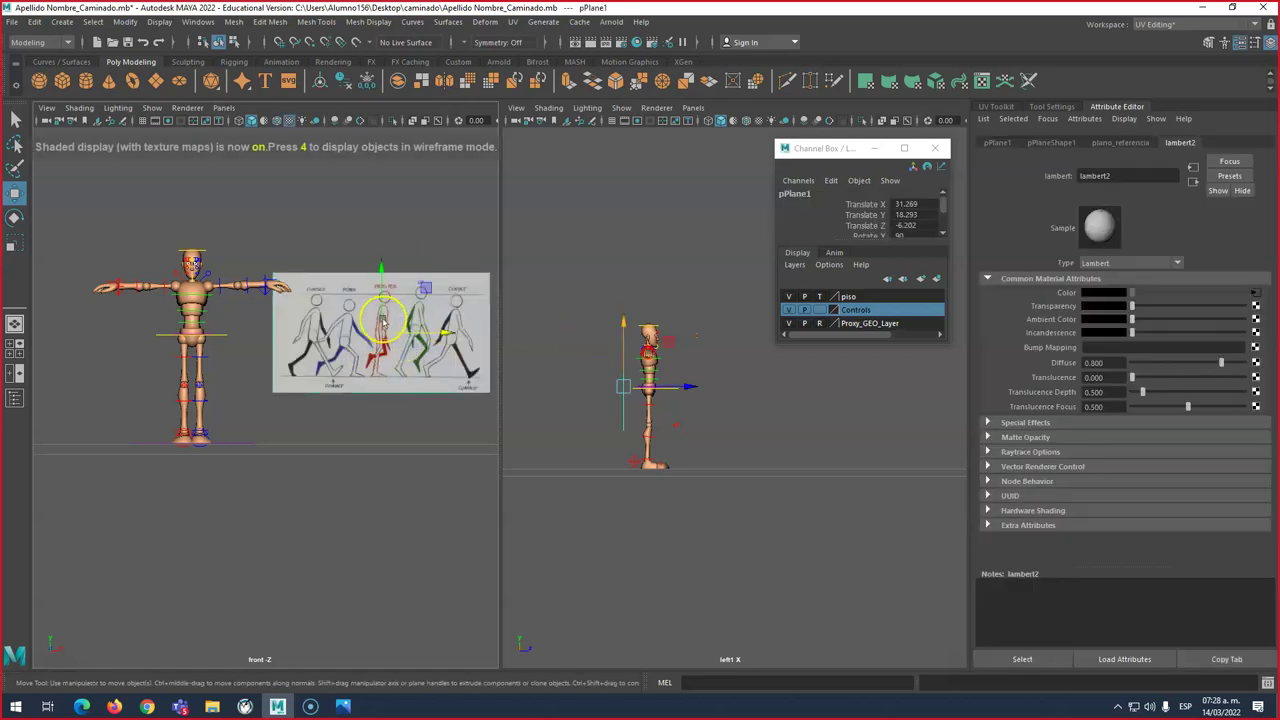
{"action": "left_click_drag", "start_coordinate": [383, 322], "coordinate": [396, 168]}
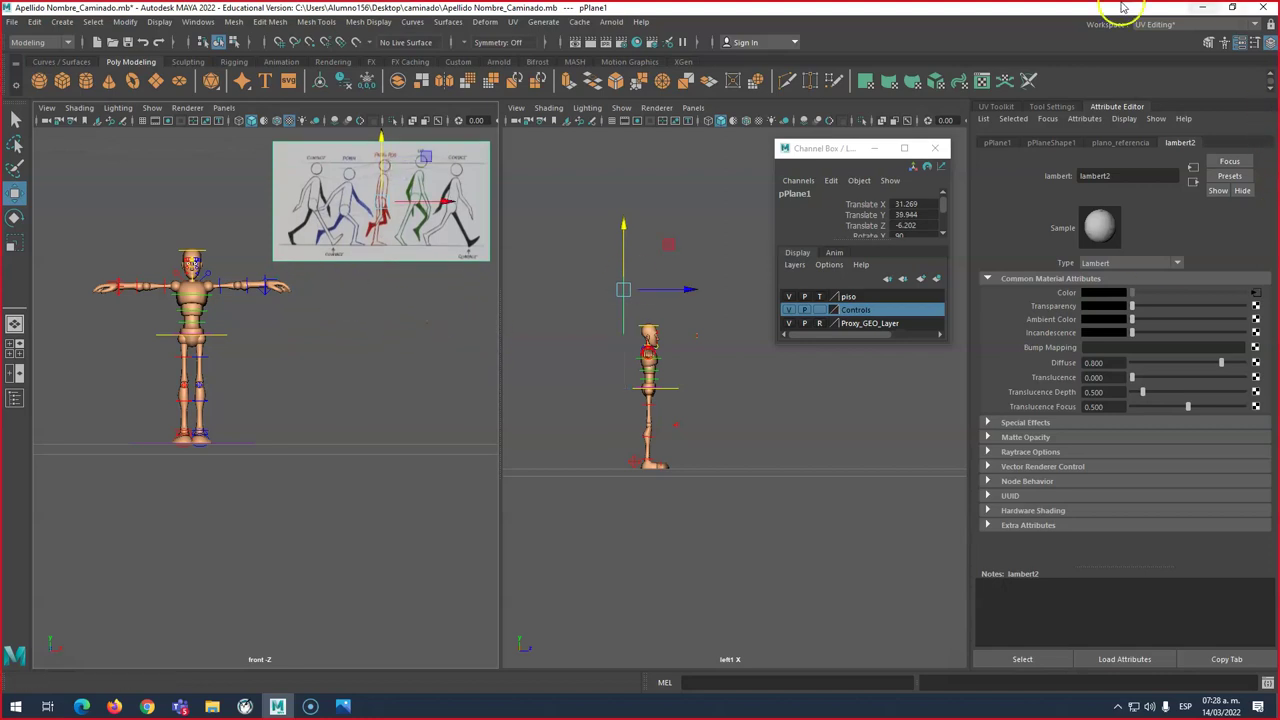
Step: Restore the Maya window to a smaller size and place the Photos window with descarga.jfif beside it, enlarging the walk chart
{"action": "left_click", "coordinate": [1237, 8]}
{"action": "left_click_drag", "start_coordinate": [571, 57], "coordinate": [762, 14]}
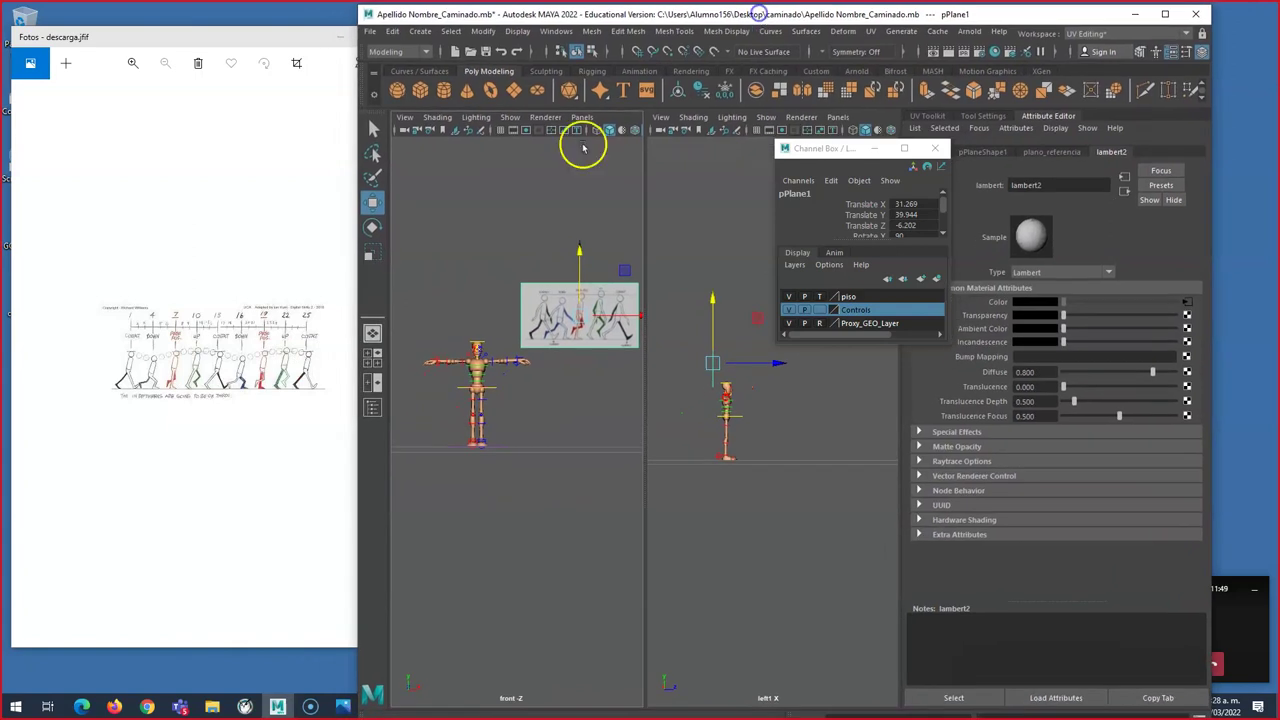
{"action": "left_click", "coordinate": [249, 133]}
{"action": "left_click_drag", "start_coordinate": [271, 39], "coordinate": [253, 34]}
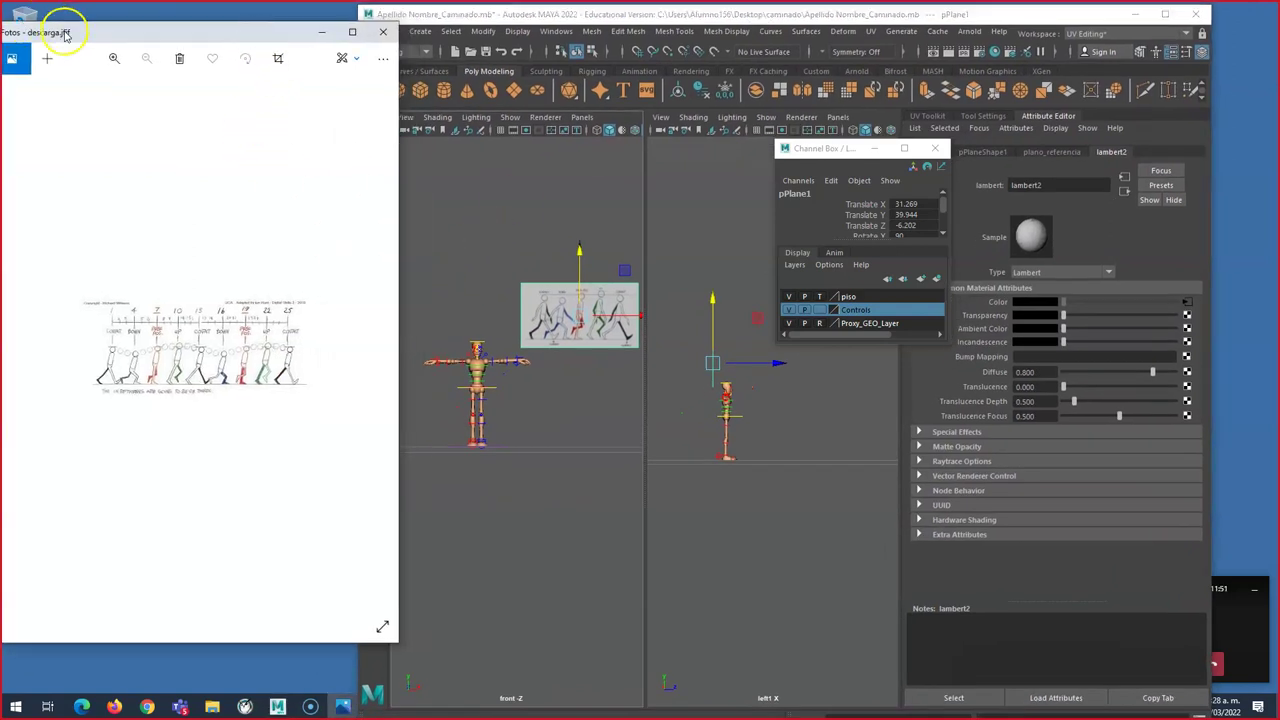
{"action": "left_click_drag", "start_coordinate": [63, 45], "coordinate": [24, 35]}
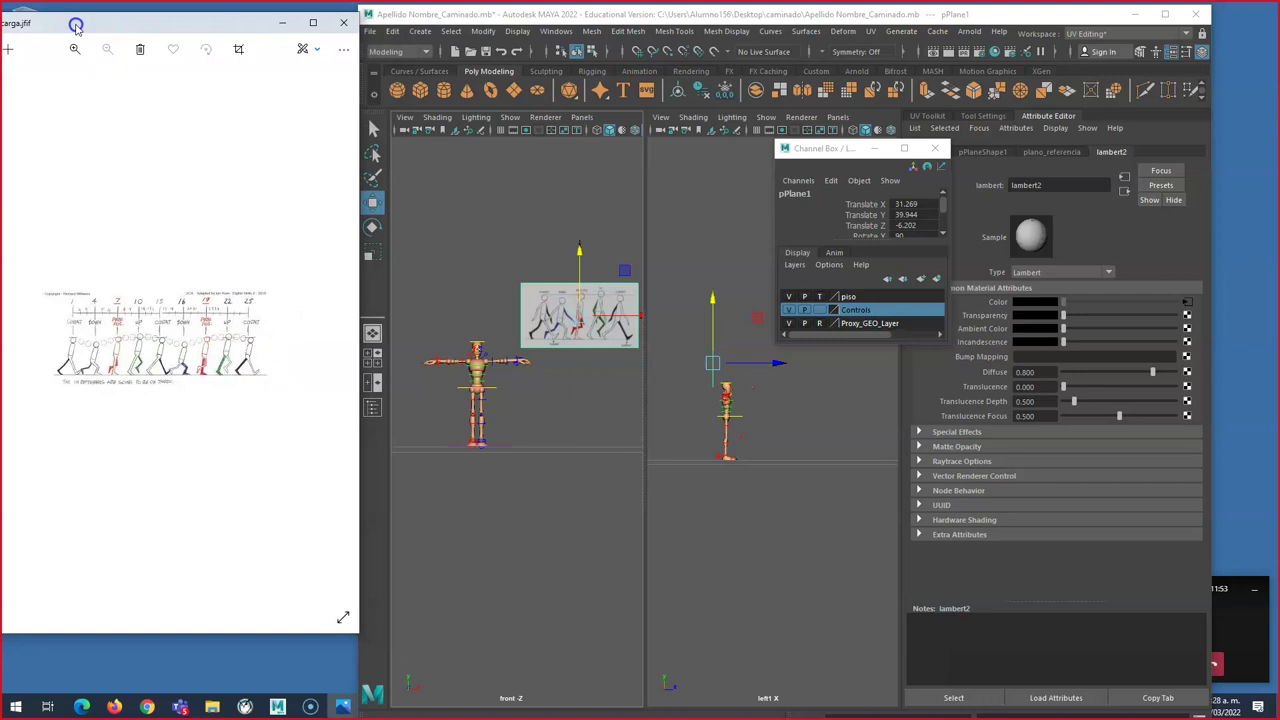
{"action": "scroll", "coordinate": [177, 357], "scroll_direction": "up", "scroll_amount": 3}
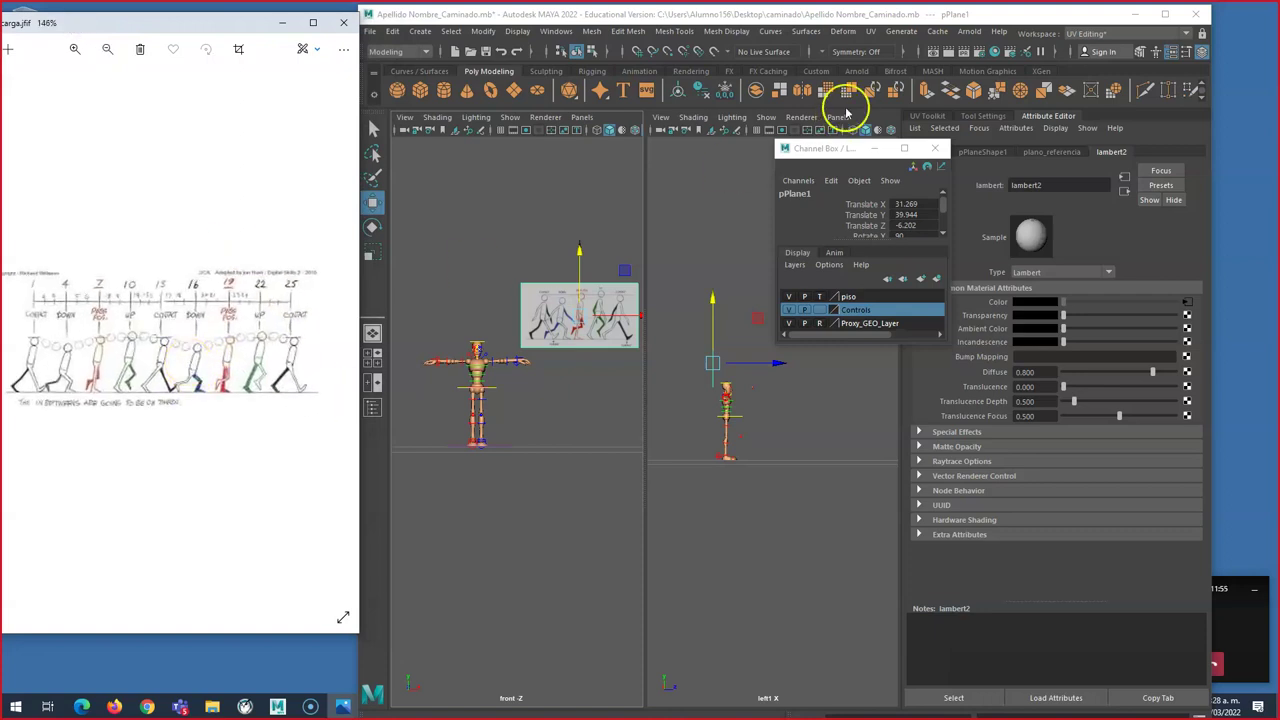
Step: Dock the channel box in Maya, widen the left view, and enlarge the walk chart around its first contact pose
{"action": "left_click_drag", "start_coordinate": [851, 152], "coordinate": [1120, 126]}
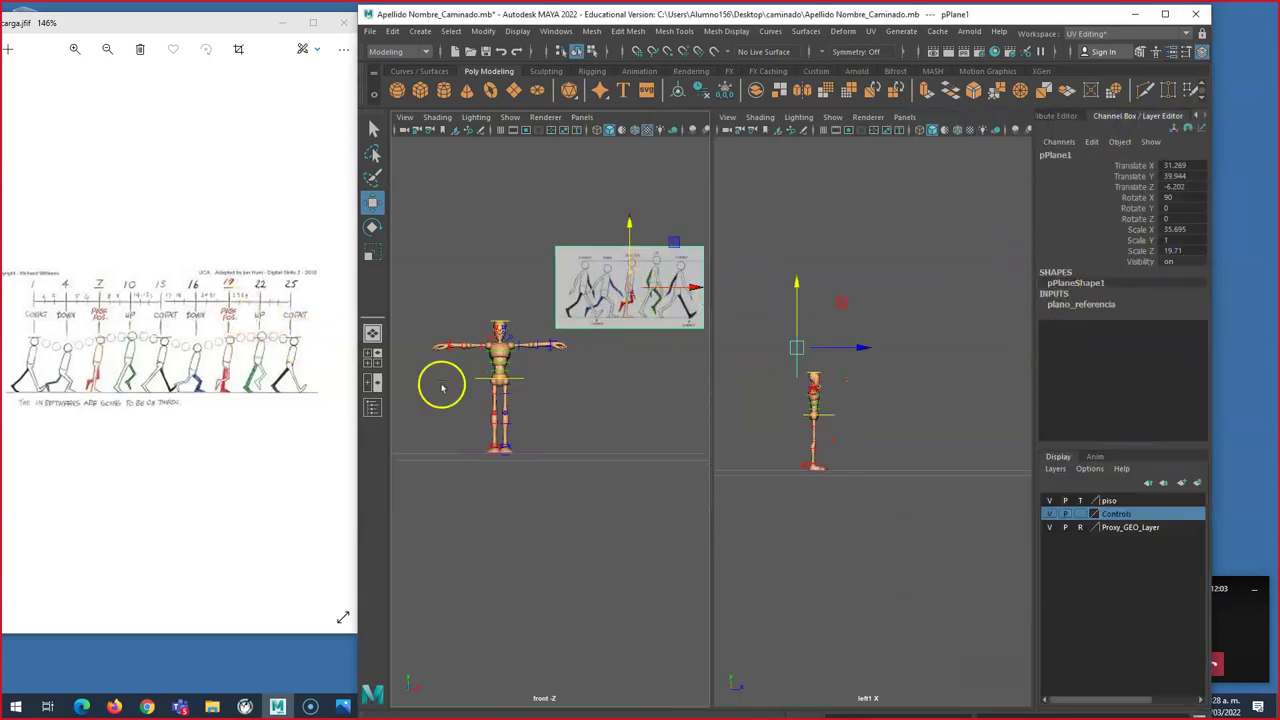
{"action": "scroll", "coordinate": [805, 430], "scroll_direction": "up", "scroll_amount": 5}
{"action": "scroll", "coordinate": [794, 434], "scroll_direction": "down", "scroll_amount": 3}
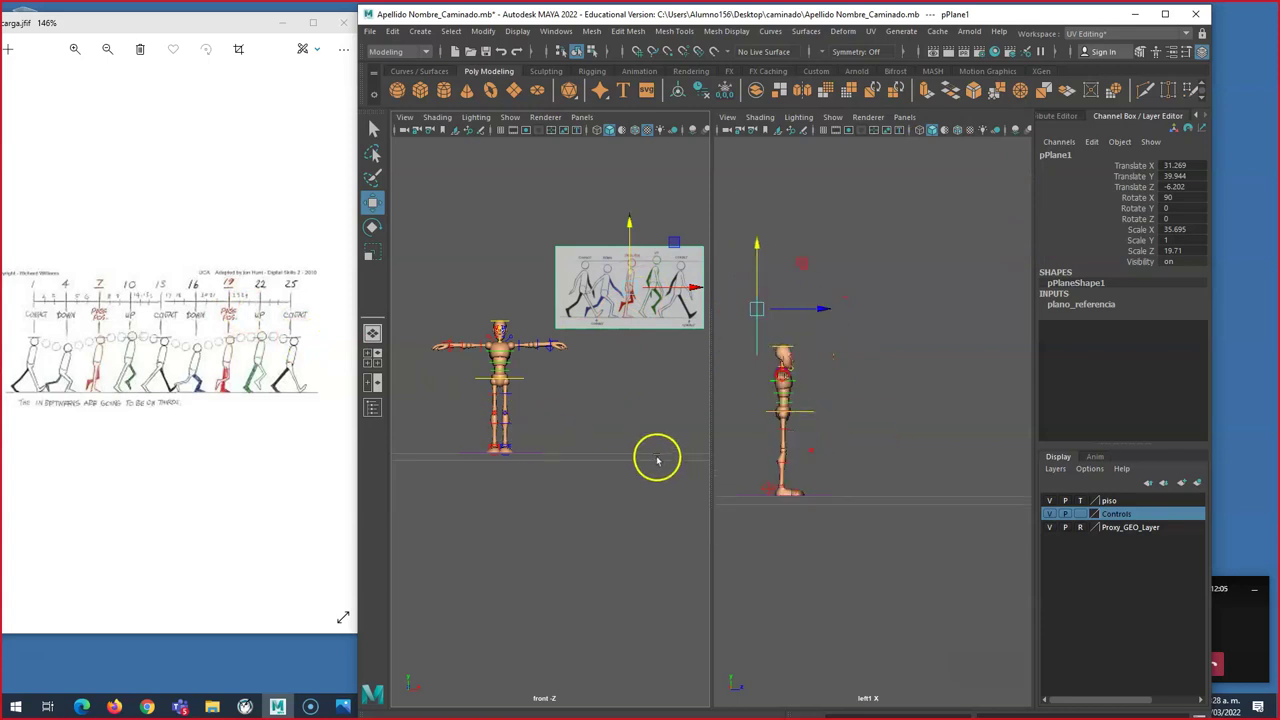
{"action": "left_click_drag", "start_coordinate": [712, 429], "coordinate": [470, 360]}
{"action": "scroll", "coordinate": [83, 362], "scroll_direction": "up", "scroll_amount": 1}
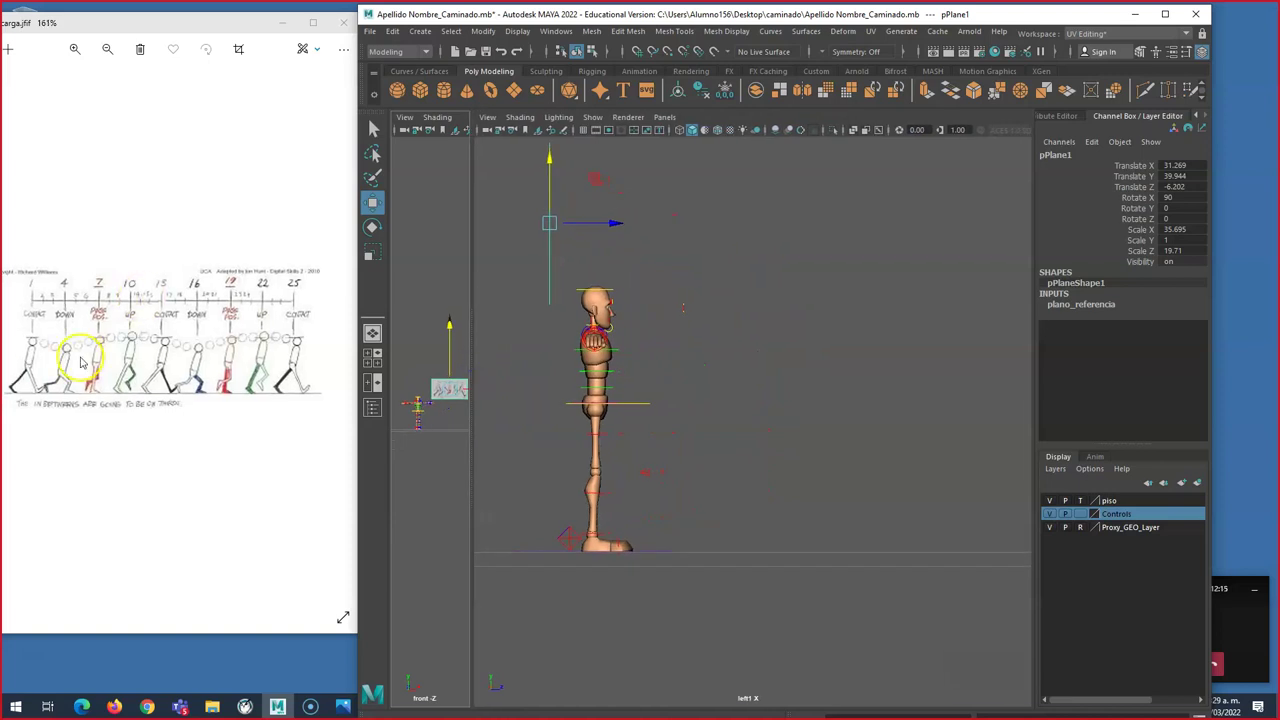
{"action": "scroll", "coordinate": [83, 362], "scroll_direction": "up", "scroll_amount": 5}
{"action": "mouse_move", "coordinate": [125, 370]}
{"action": "left_mouse_down"}
{"action": "mouse_move", "coordinate": [206, 349]}
{"action": "mouse_move", "coordinate": [294, 214]}
{"action": "left_mouse_up"}
Step: Move the character's center root control forward to about 2.03 in Z and lower it to about -0.24 in Y
{"action": "left_click", "coordinate": [666, 409]}
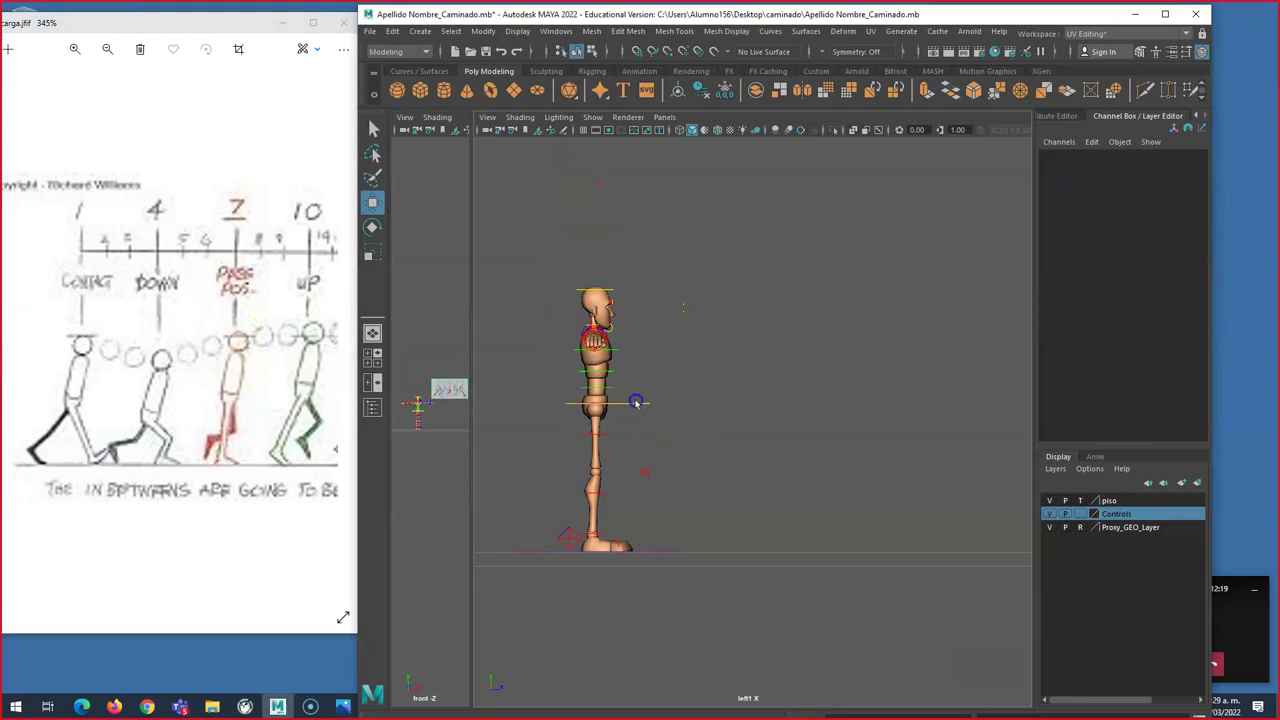
{"action": "left_click", "coordinate": [636, 403]}
{"action": "left_click_drag", "start_coordinate": [650, 404], "coordinate": [669, 407]}
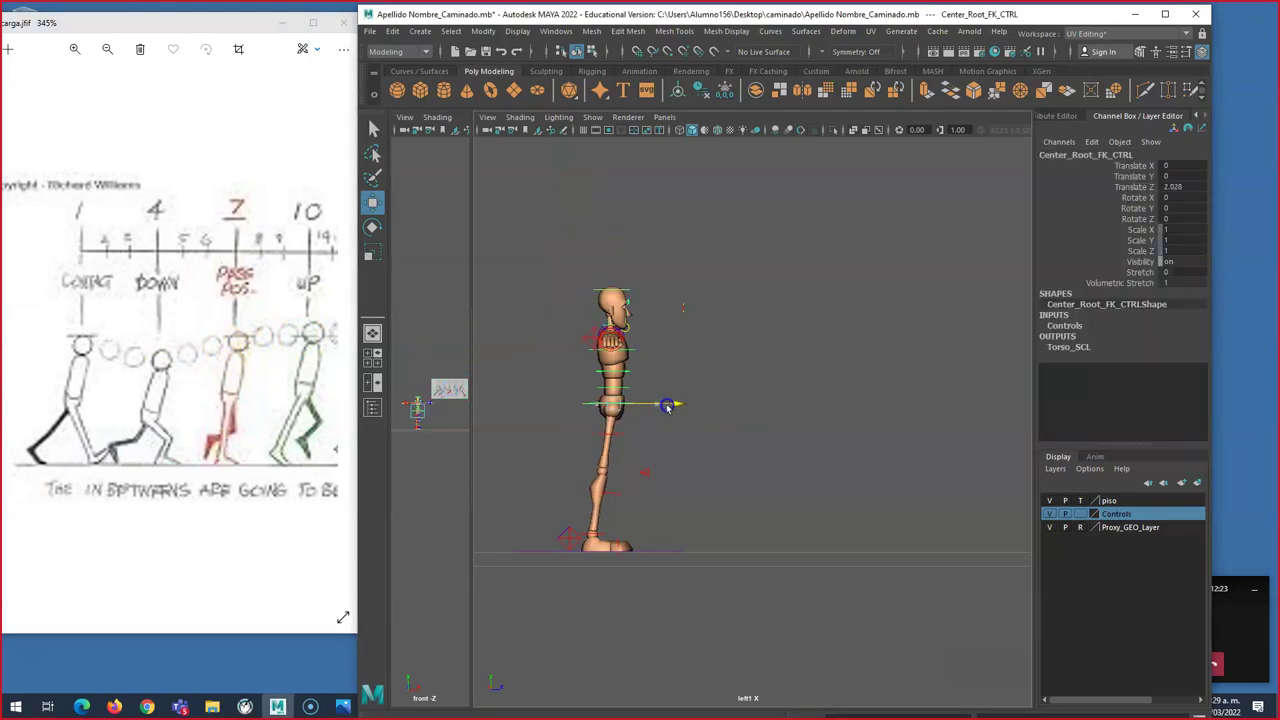
{"action": "left_click_drag", "start_coordinate": [609, 363], "coordinate": [609, 352]}
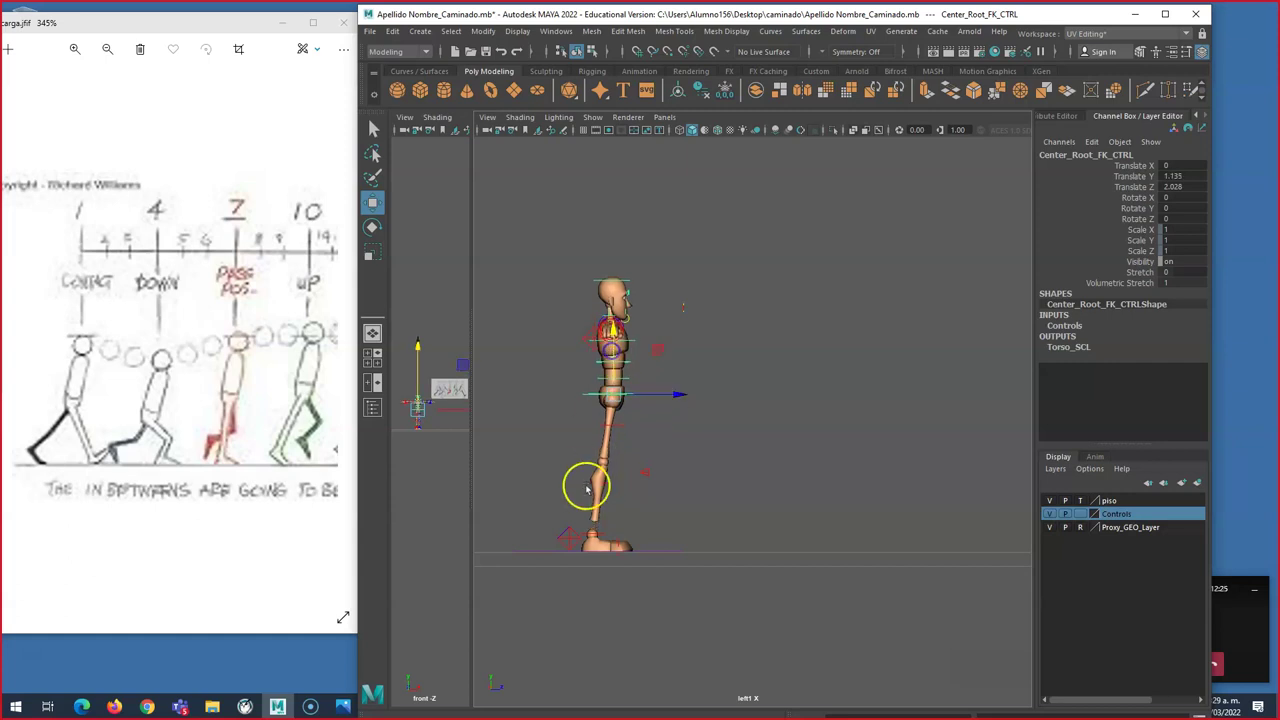
{"action": "mouse_move", "coordinate": [614, 343]}
{"action": "left_mouse_down"}
{"action": "mouse_move", "coordinate": [614, 371]}
{"action": "mouse_move", "coordinate": [621, 354]}
{"action": "left_mouse_up"}
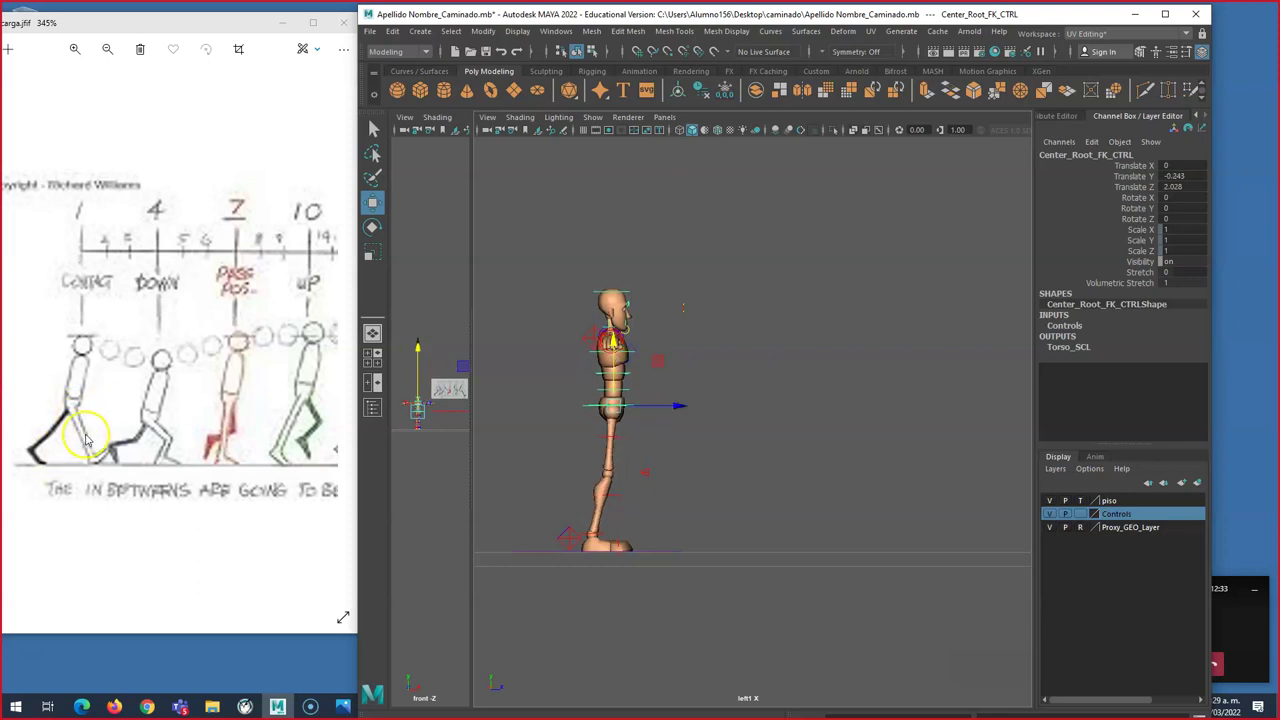
Step: Move the right foot control forward and the left foot control back to about -2.6 in Z for the contact stride
{"action": "left_click", "coordinate": [570, 540]}
{"action": "left_click", "coordinate": [643, 535]}
{"action": "left_click_drag", "start_coordinate": [643, 538], "coordinate": [708, 532]}
{"action": "left_click", "coordinate": [570, 538]}
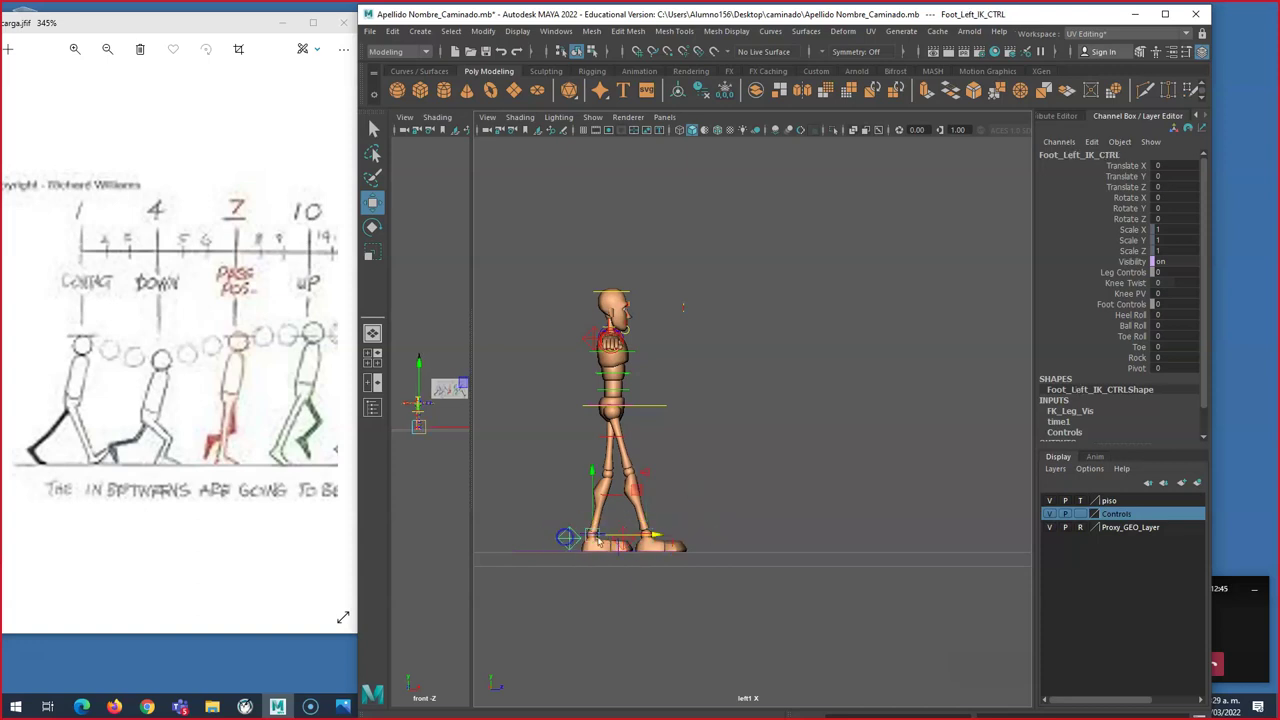
{"action": "left_click_drag", "start_coordinate": [627, 541], "coordinate": [605, 538]}
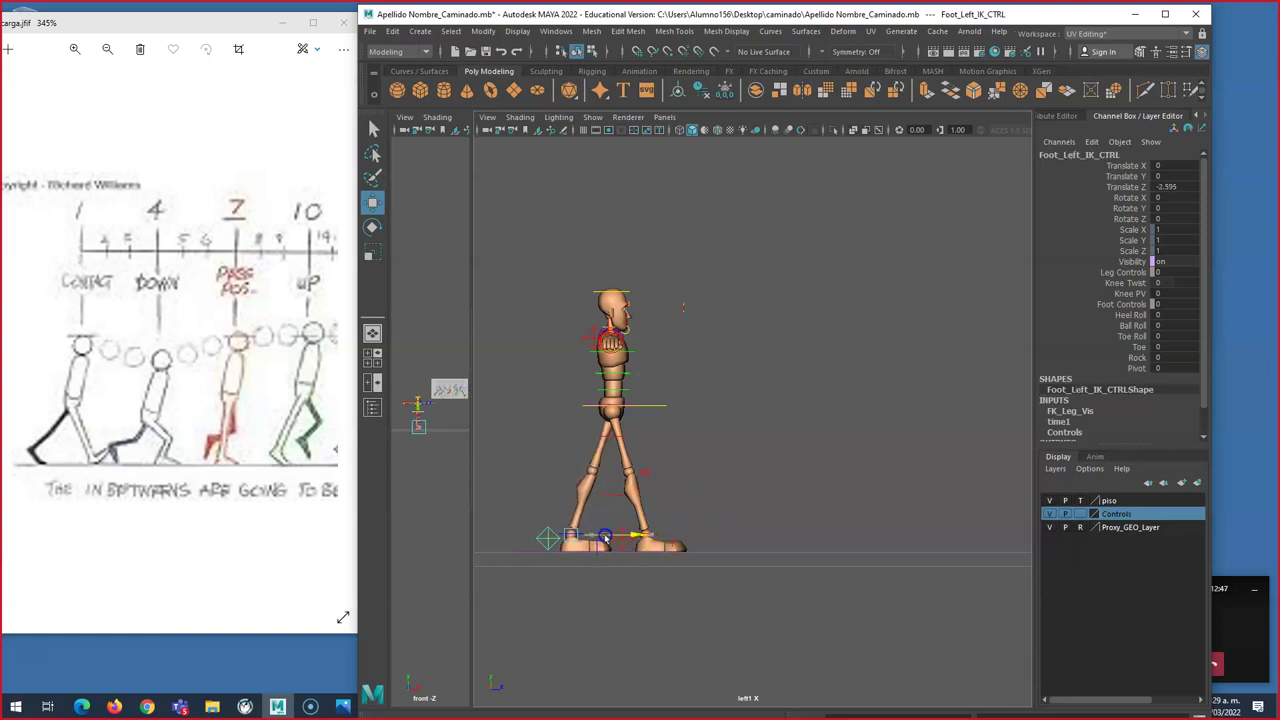
Step: Widen the front view around the feet and rotate the left foot control outward to about 9.26 degrees in Y
{"action": "left_click_drag", "start_coordinate": [473, 356], "coordinate": [826, 359]}
{"action": "left_click", "coordinate": [561, 317]}
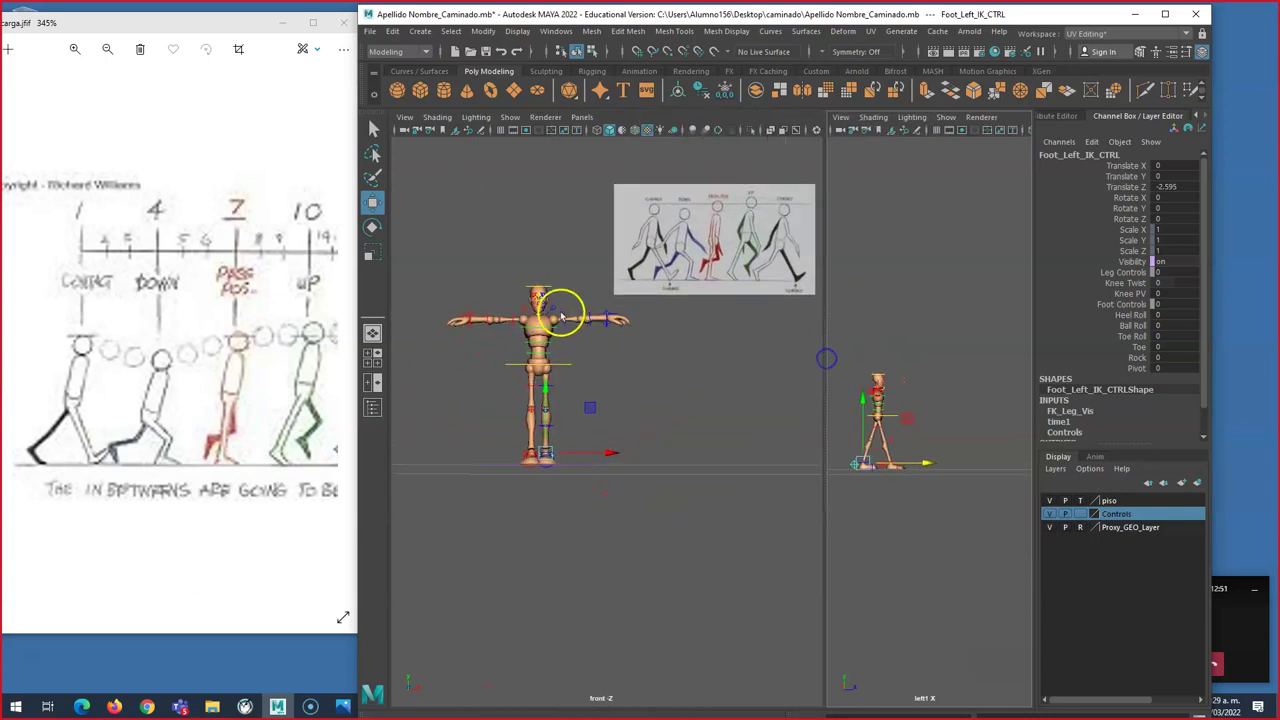
{"action": "scroll", "coordinate": [540, 386], "scroll_direction": "up", "scroll_amount": 6}
{"action": "scroll", "coordinate": [540, 387], "scroll_direction": "down", "scroll_amount": 2}
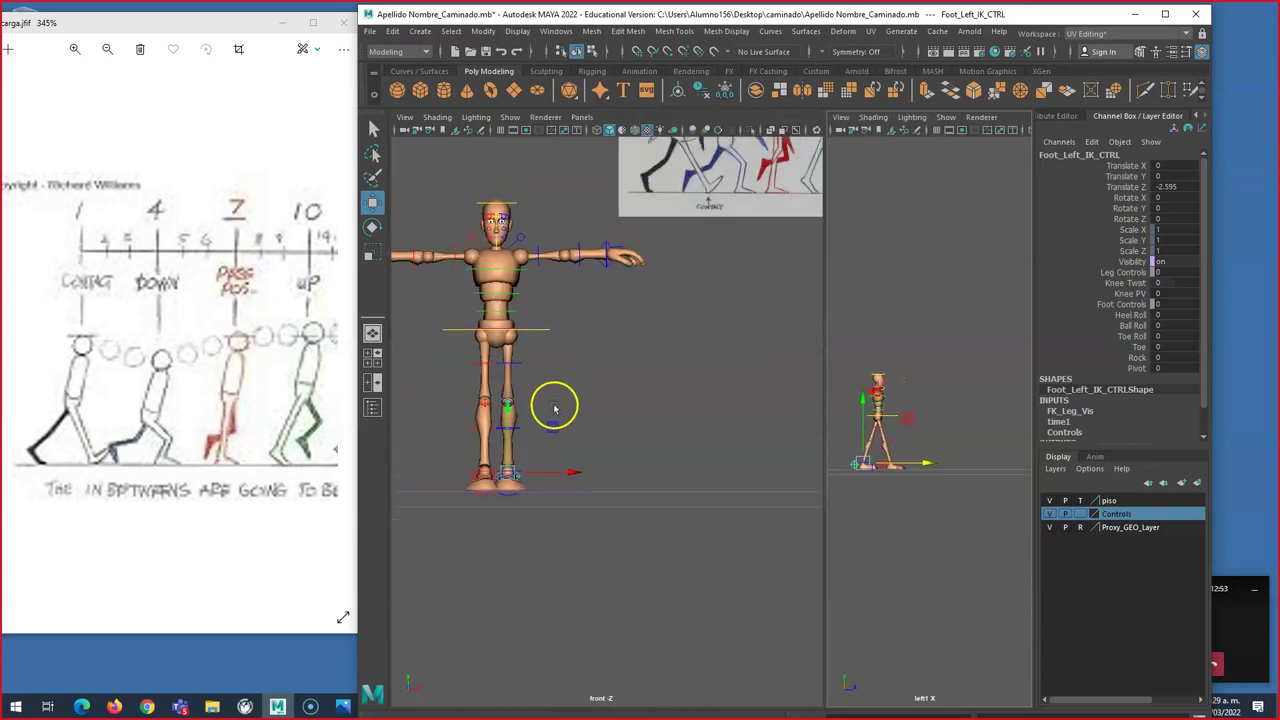
{"action": "middle_click_drag", "start_coordinate": [539, 391], "coordinate": [677, 334], "text": "alt"}
{"action": "right_click_drag", "start_coordinate": [677, 334], "coordinate": [677, 410], "text": "alt"}
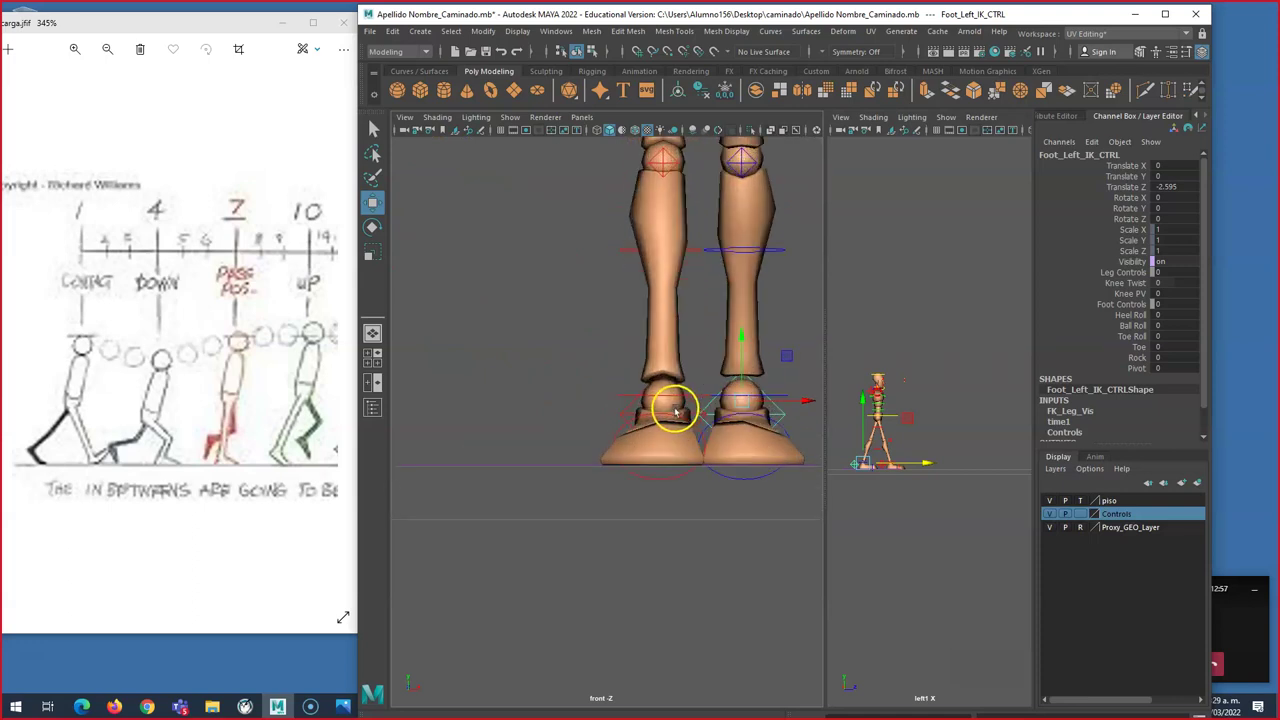
{"action": "scroll", "coordinate": [677, 410], "scroll_direction": "down", "scroll_amount": 3}
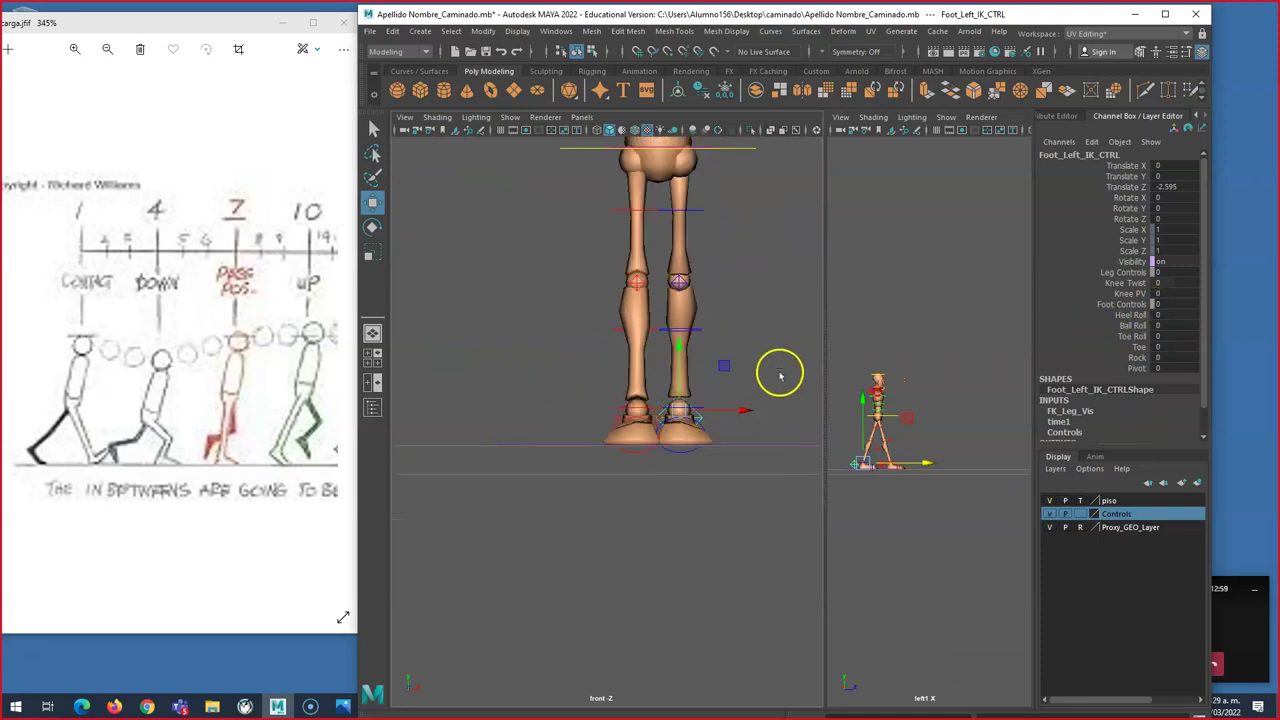
{"action": "key", "text": "e"}
{"action": "left_click_drag", "start_coordinate": [714, 409], "coordinate": [723, 411]}
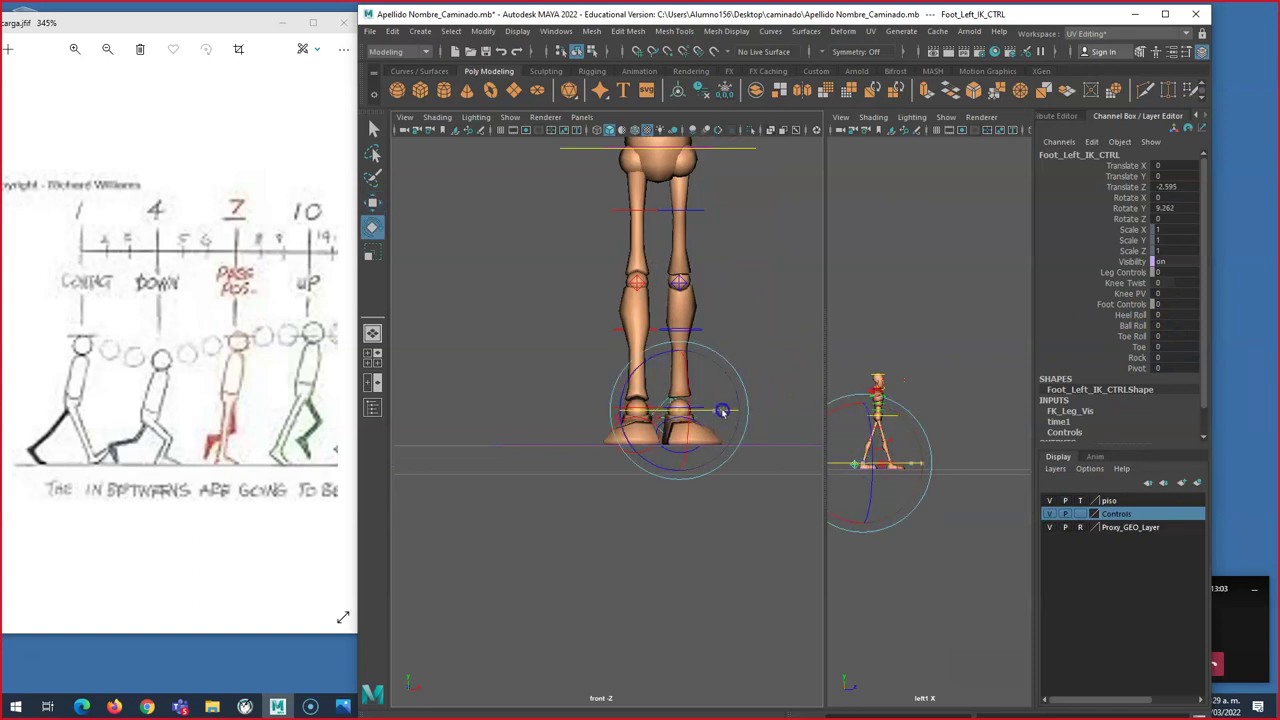
Step: Set the left foot control's Rotate Y to 10
{"action": "left_click", "coordinate": [1193, 210]}
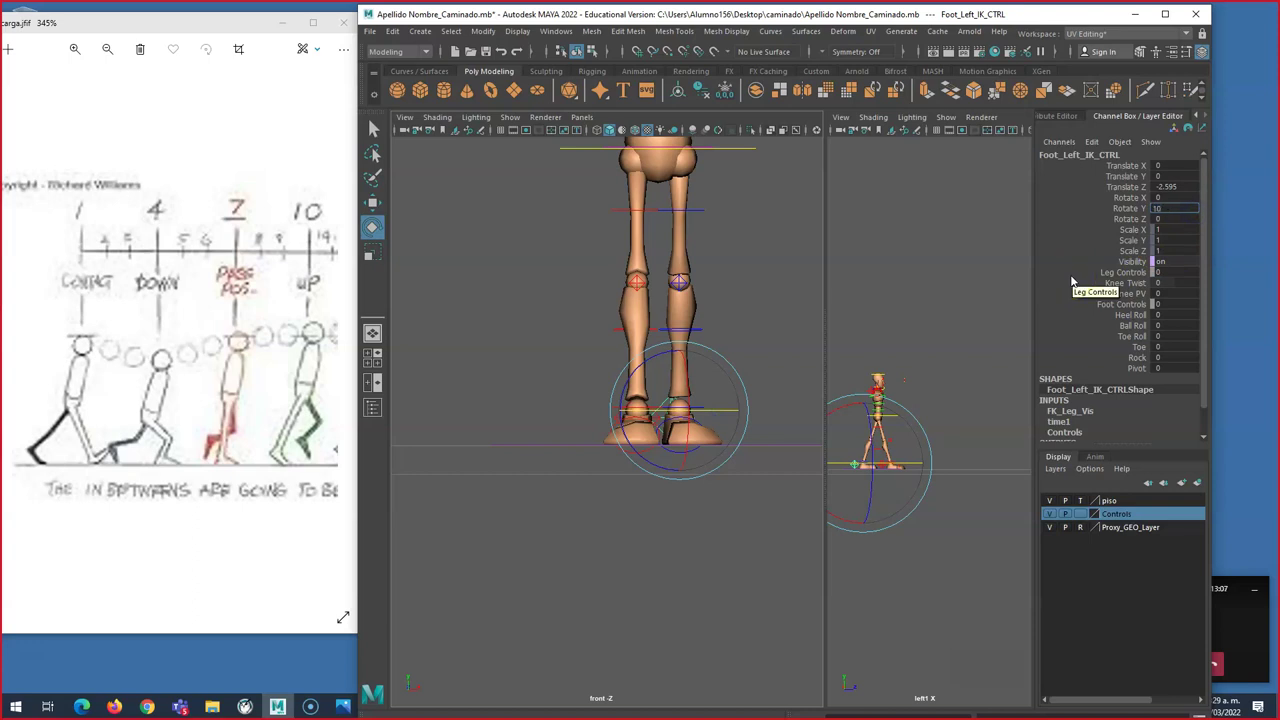
{"action": "type", "text": "10"}
{"action": "key", "text": "Return"}
Step: Turn the right foot outward by setting its IK control's Rotate Y to -10
{"action": "left_click", "coordinate": [677, 366]}
{"action": "left_click", "coordinate": [566, 405]}
{"action": "left_click", "coordinate": [610, 418]}
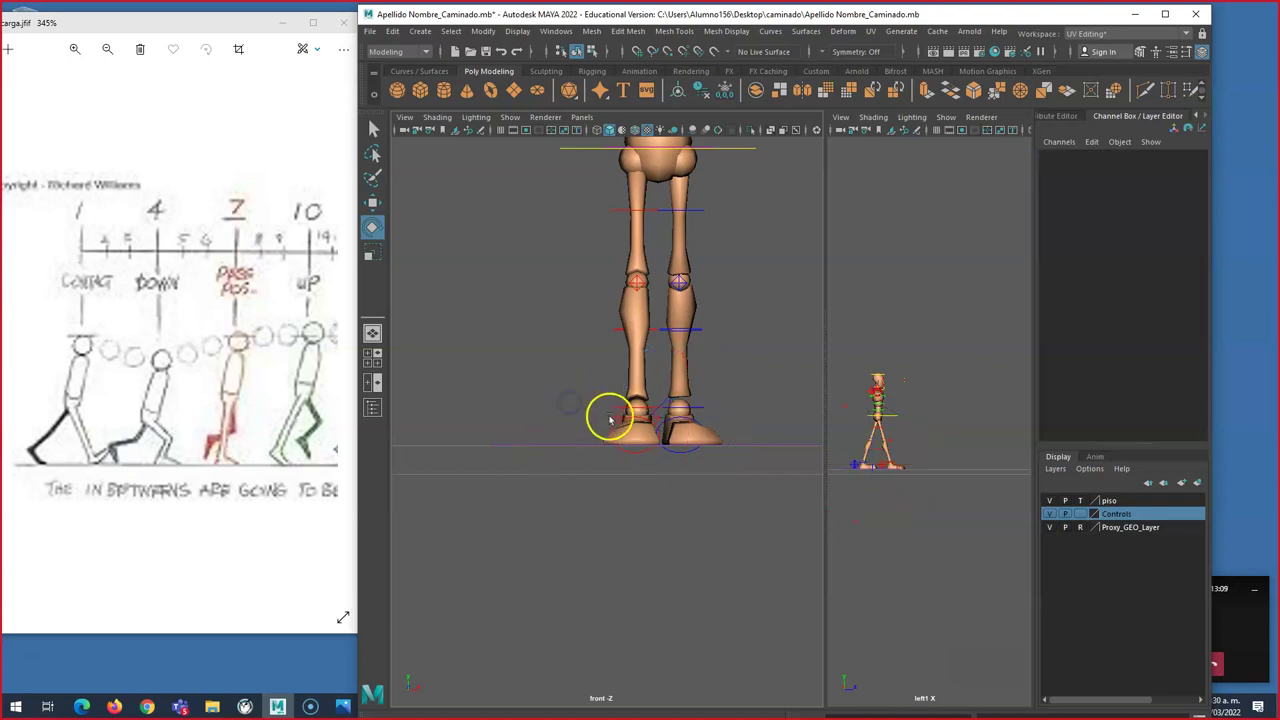
{"action": "left_click", "coordinate": [617, 418]}
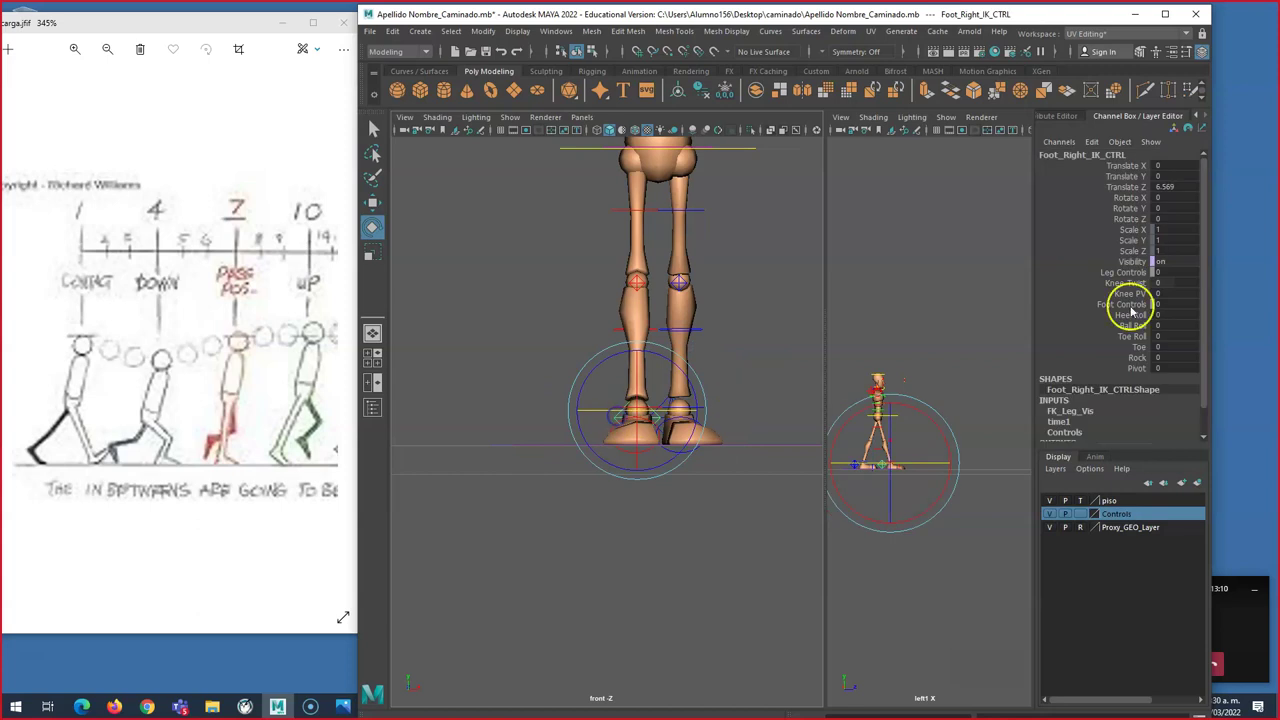
{"action": "left_click", "coordinate": [1163, 207]}
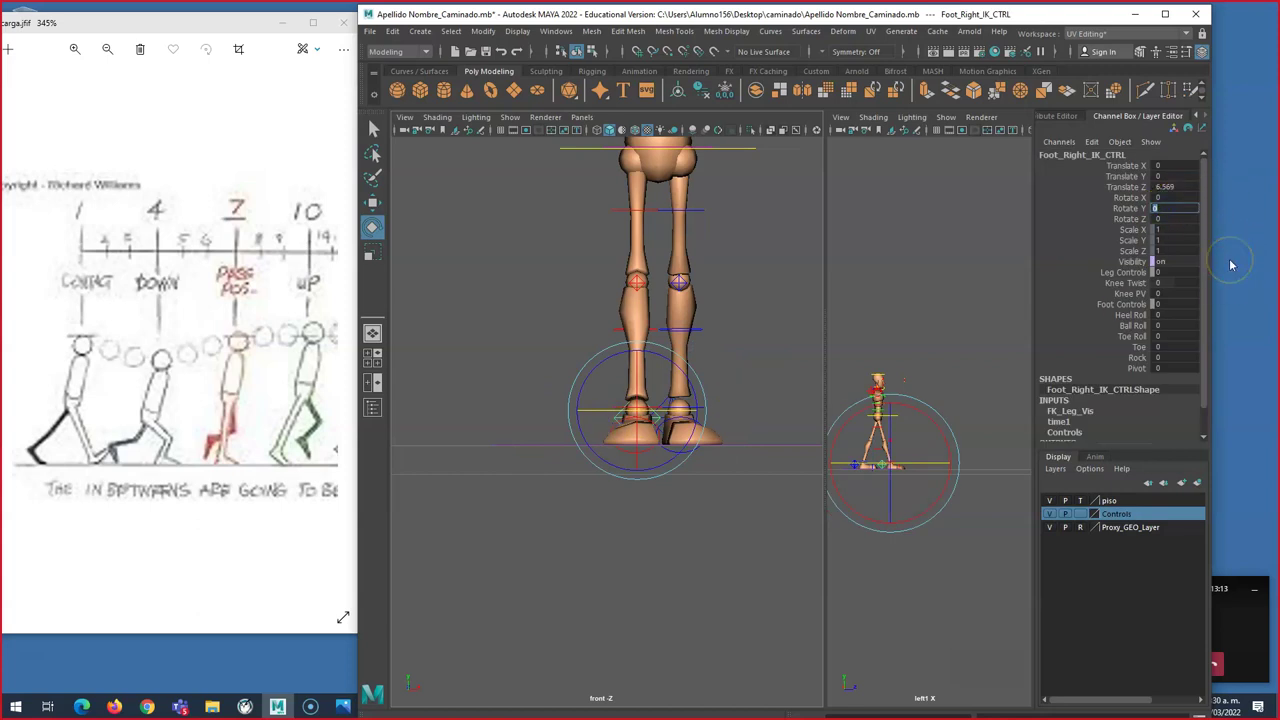
{"action": "type", "text": "-10"}
{"action": "key", "text": "Return"}
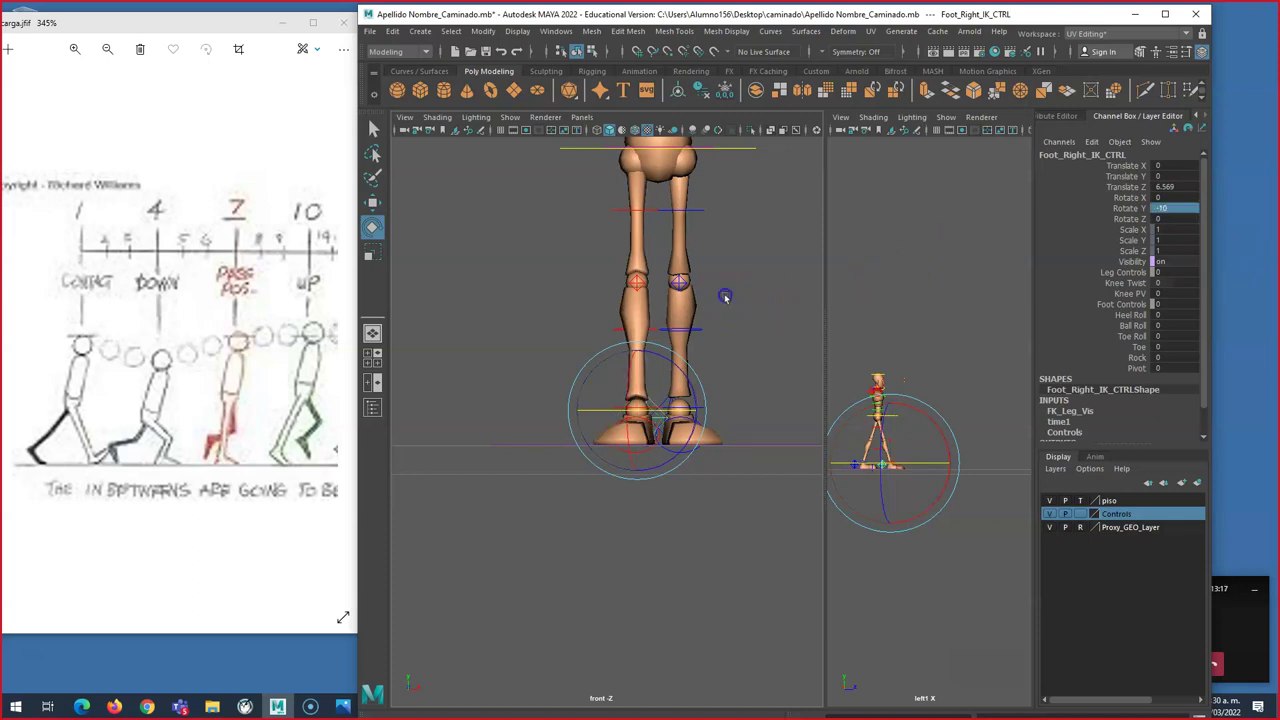
{"action": "left_click", "coordinate": [726, 294]}
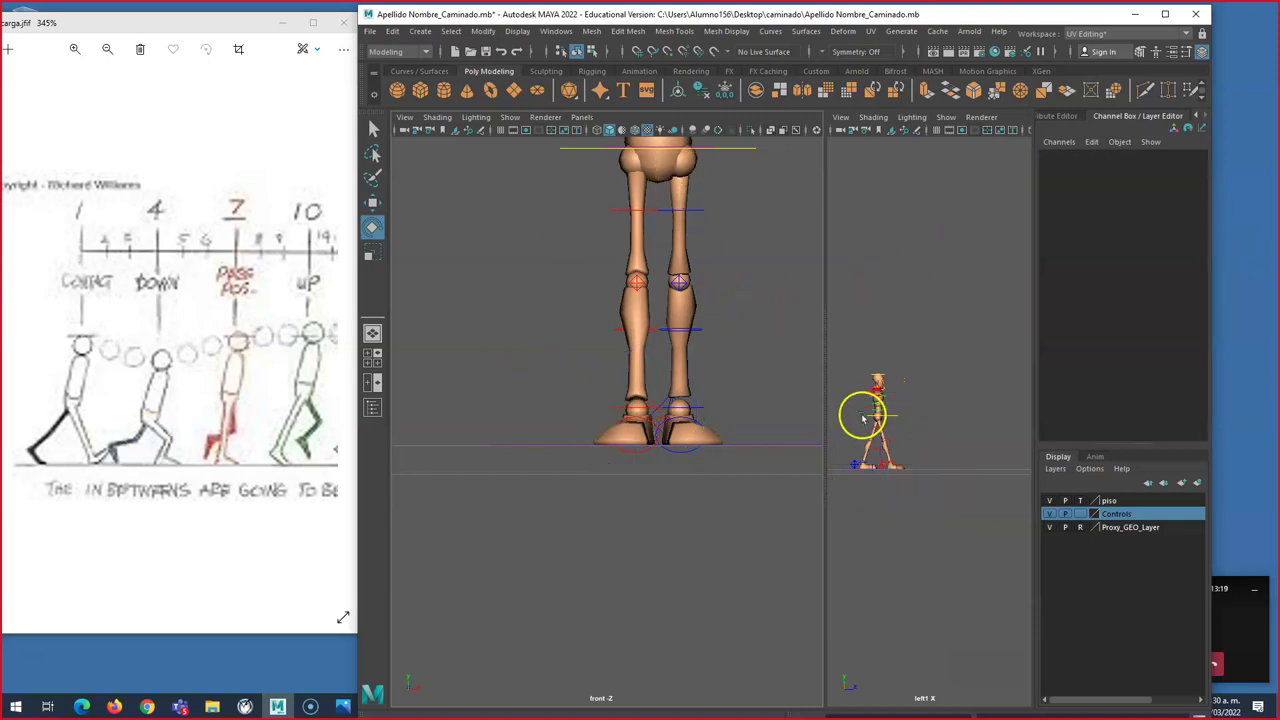
Step: Lower the center root control to about -0.99 in Y and move it forward to about 2.43 in Z
{"action": "left_click", "coordinate": [726, 153]}
{"action": "scroll", "coordinate": [694, 380], "scroll_direction": "up", "scroll_amount": 5}
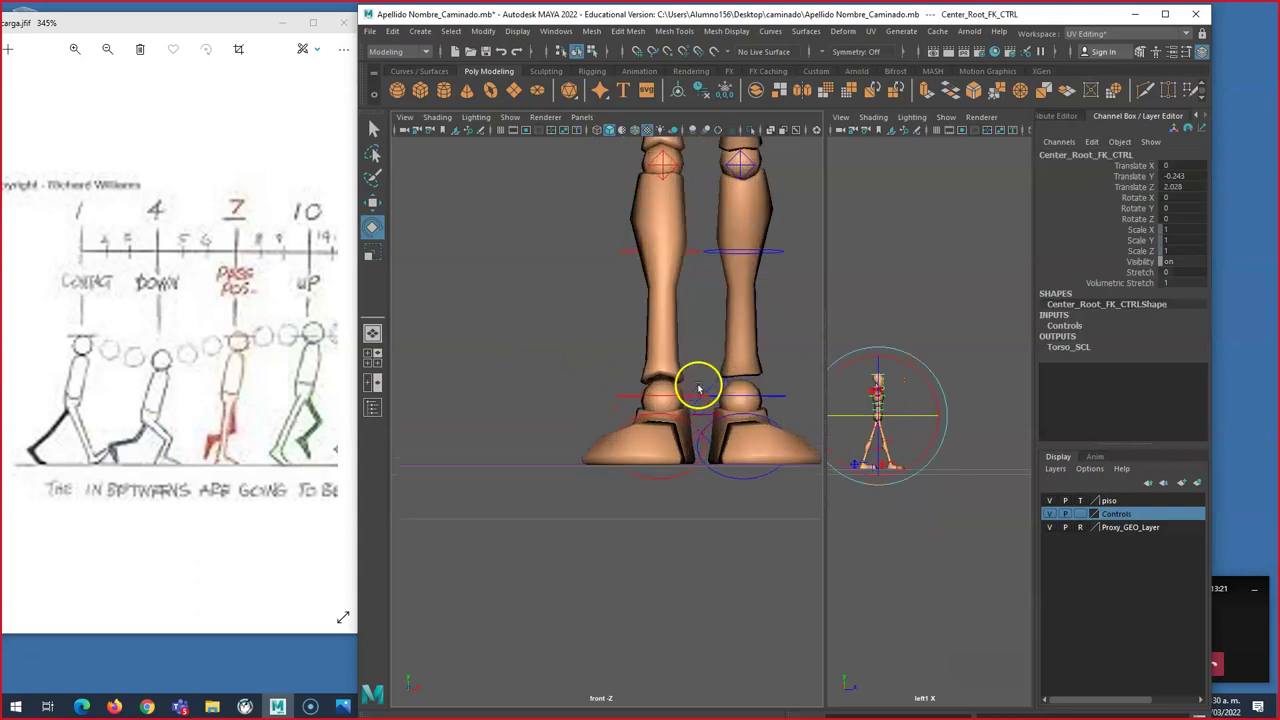
{"action": "scroll", "coordinate": [697, 400], "scroll_direction": "down", "scroll_amount": 4}
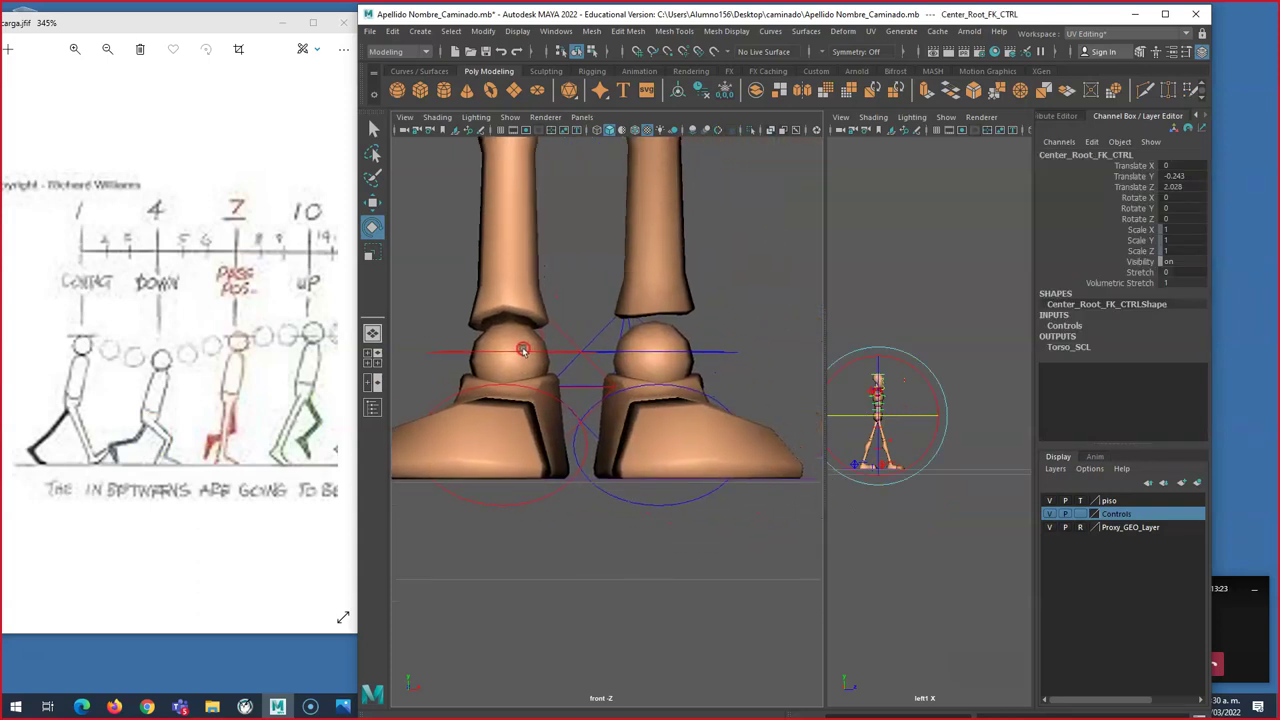
{"action": "scroll", "coordinate": [880, 428], "scroll_direction": "up", "scroll_amount": 5}
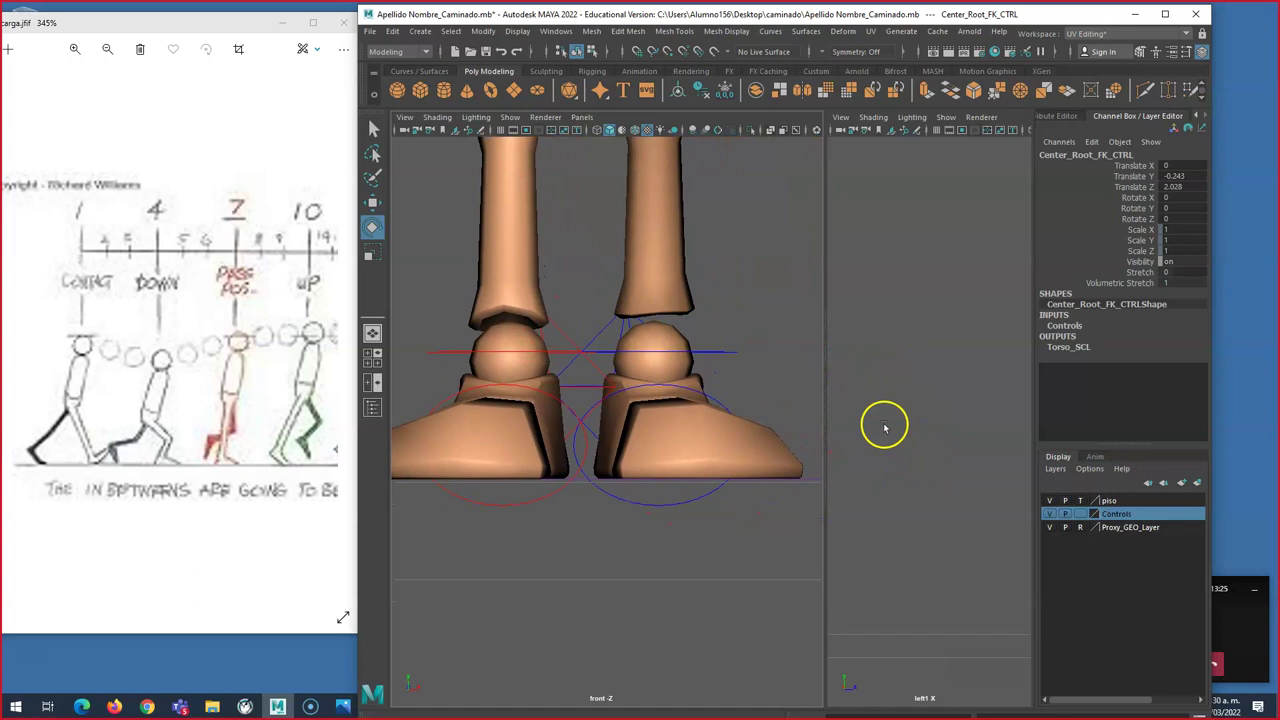
{"action": "scroll", "coordinate": [873, 418], "scroll_direction": "down", "scroll_amount": 5}
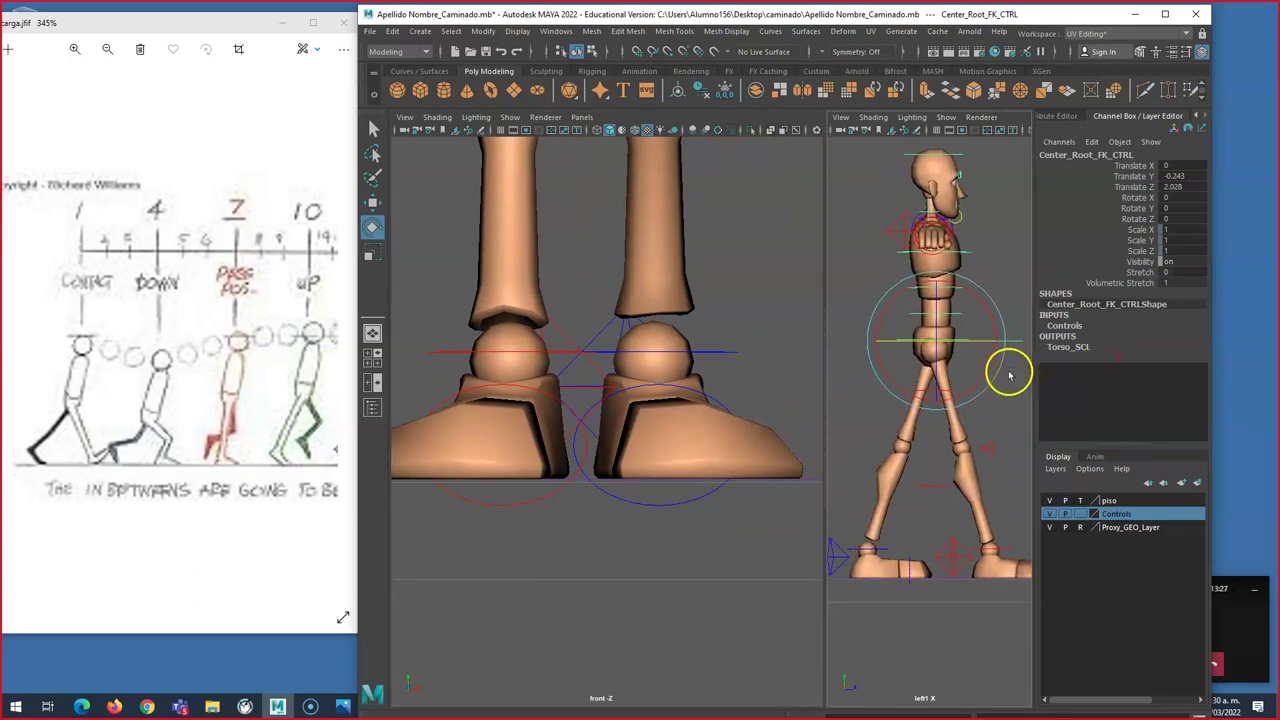
{"action": "key", "text": "w"}
{"action": "left_click_drag", "start_coordinate": [937, 278], "coordinate": [939, 289]}
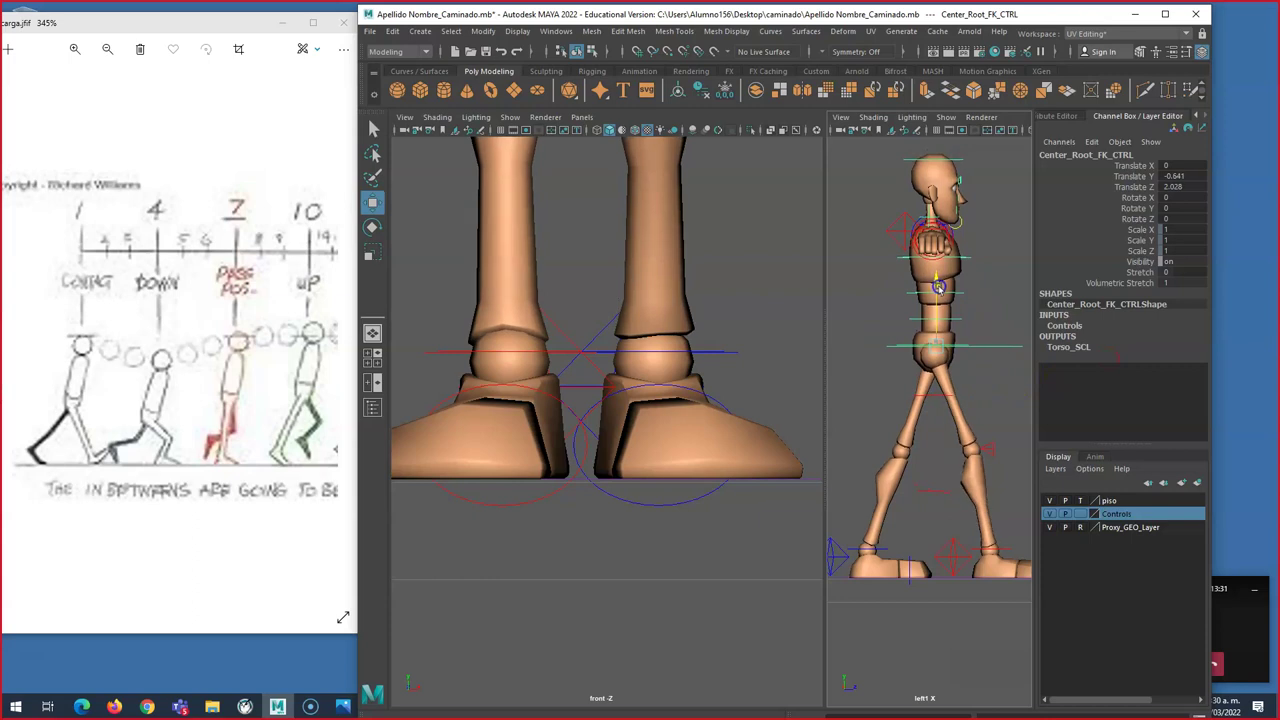
{"action": "left_click_drag", "start_coordinate": [983, 337], "coordinate": [989, 347]}
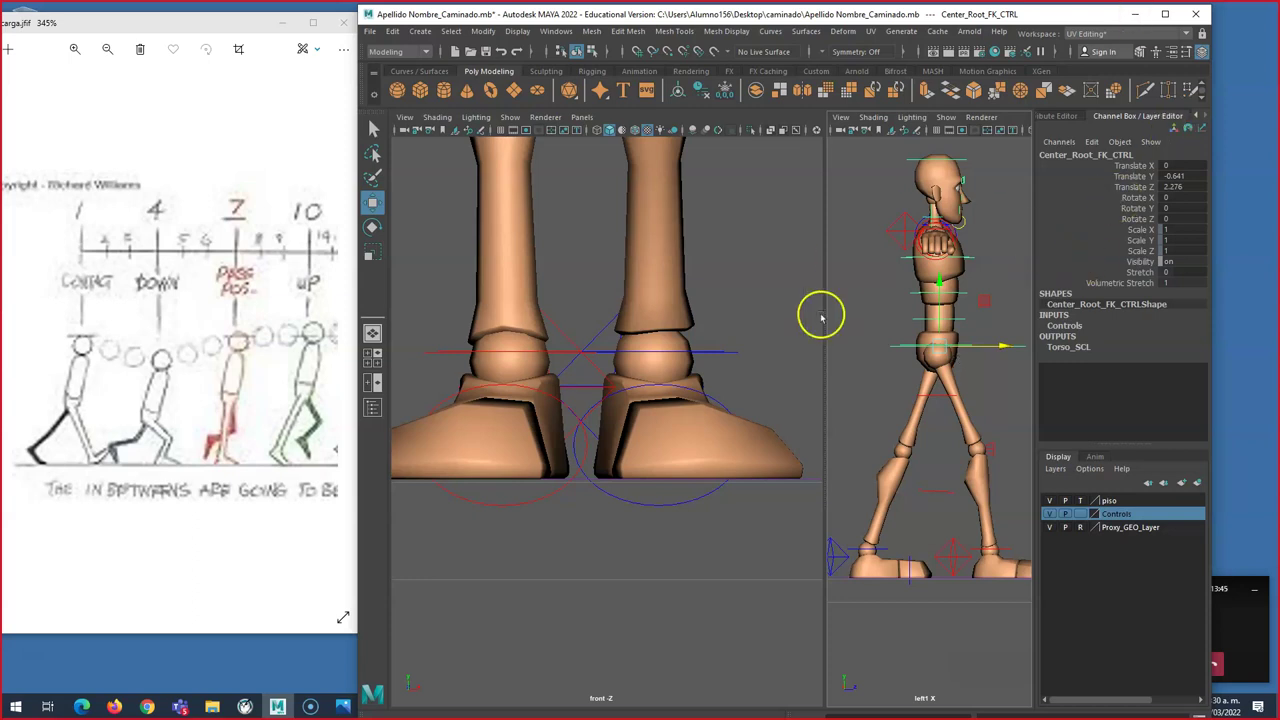
{"action": "left_click_drag", "start_coordinate": [938, 286], "coordinate": [942, 298]}
{"action": "left_click_drag", "start_coordinate": [994, 350], "coordinate": [997, 351]}
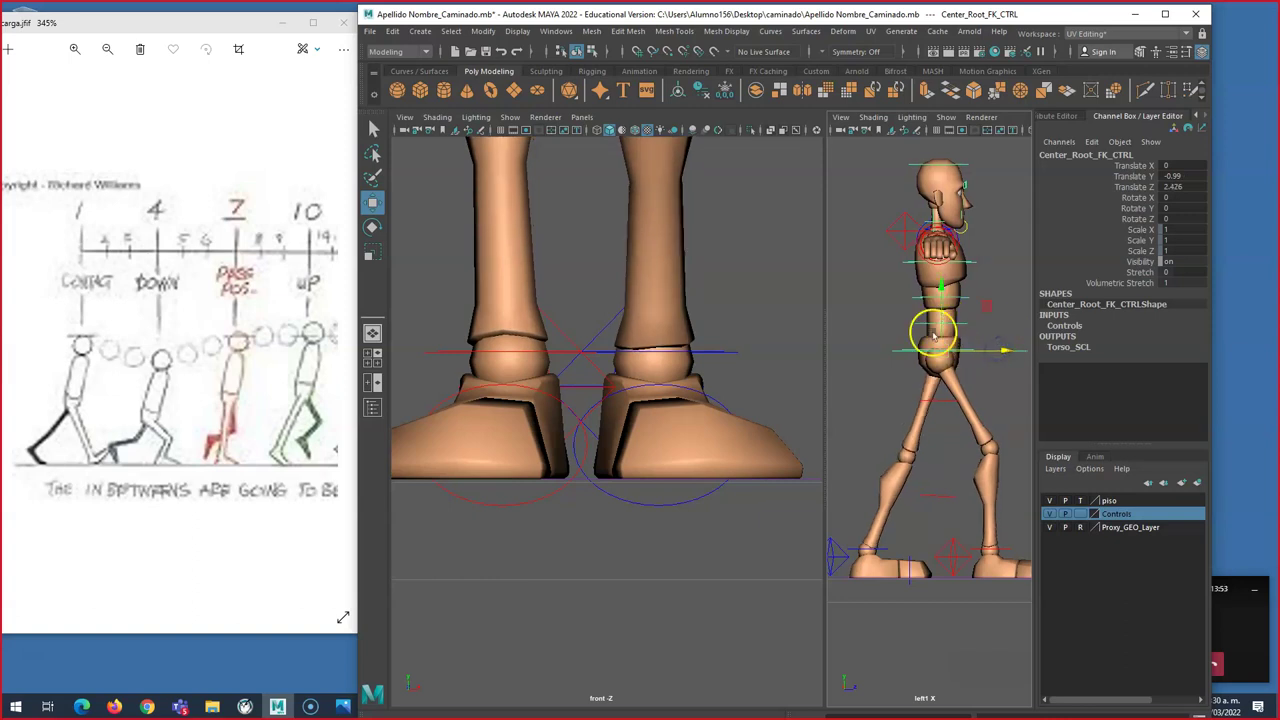
Step: Widen the left view and look through the left foot control's leg and foot attributes, from Knee Twist to Pivot
{"action": "left_click", "coordinate": [842, 564]}
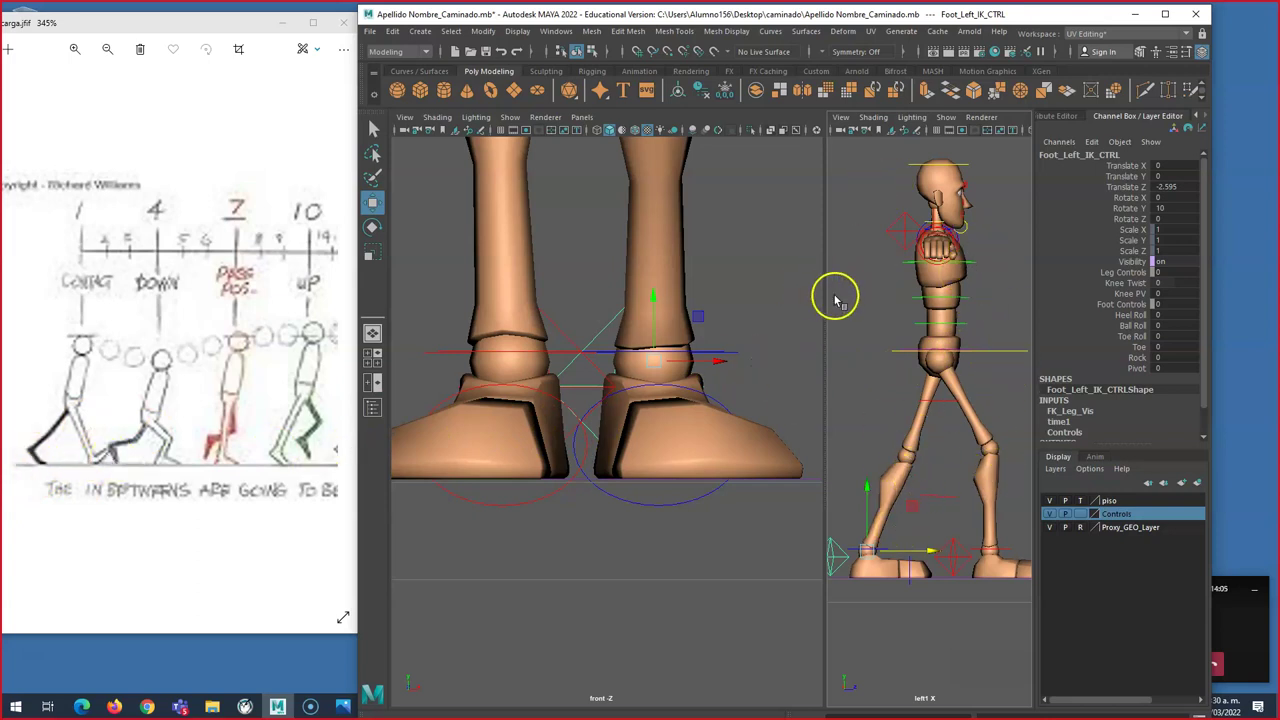
{"action": "left_click_drag", "start_coordinate": [825, 299], "coordinate": [700, 300]}
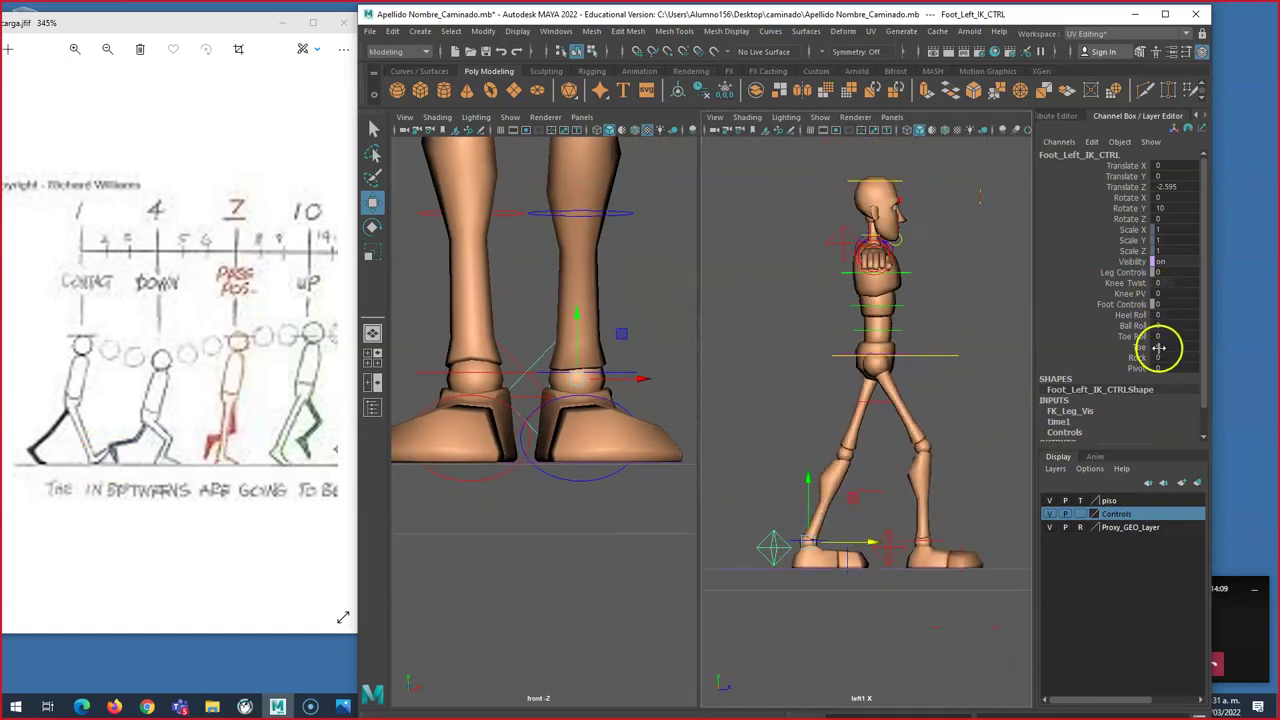
{"action": "left_click", "coordinate": [1131, 284]}
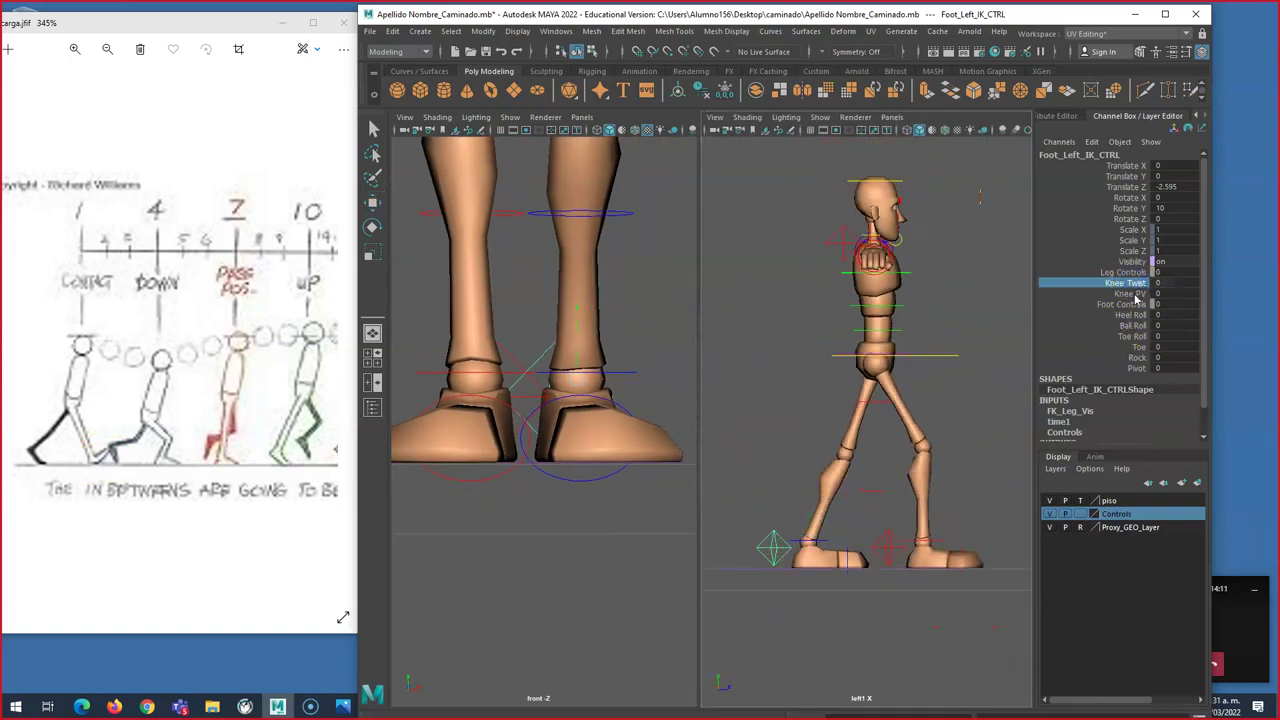
{"action": "left_click", "coordinate": [1135, 294]}
{"action": "left_click", "coordinate": [1136, 304]}
{"action": "left_click", "coordinate": [1136, 315]}
{"action": "left_click", "coordinate": [1137, 326]}
{"action": "left_click", "coordinate": [1138, 337]}
{"action": "left_click", "coordinate": [1138, 347]}
{"action": "left_click", "coordinate": [1138, 358]}
{"action": "left_click", "coordinate": [1138, 368]}
{"action": "left_click", "coordinate": [1135, 306]}
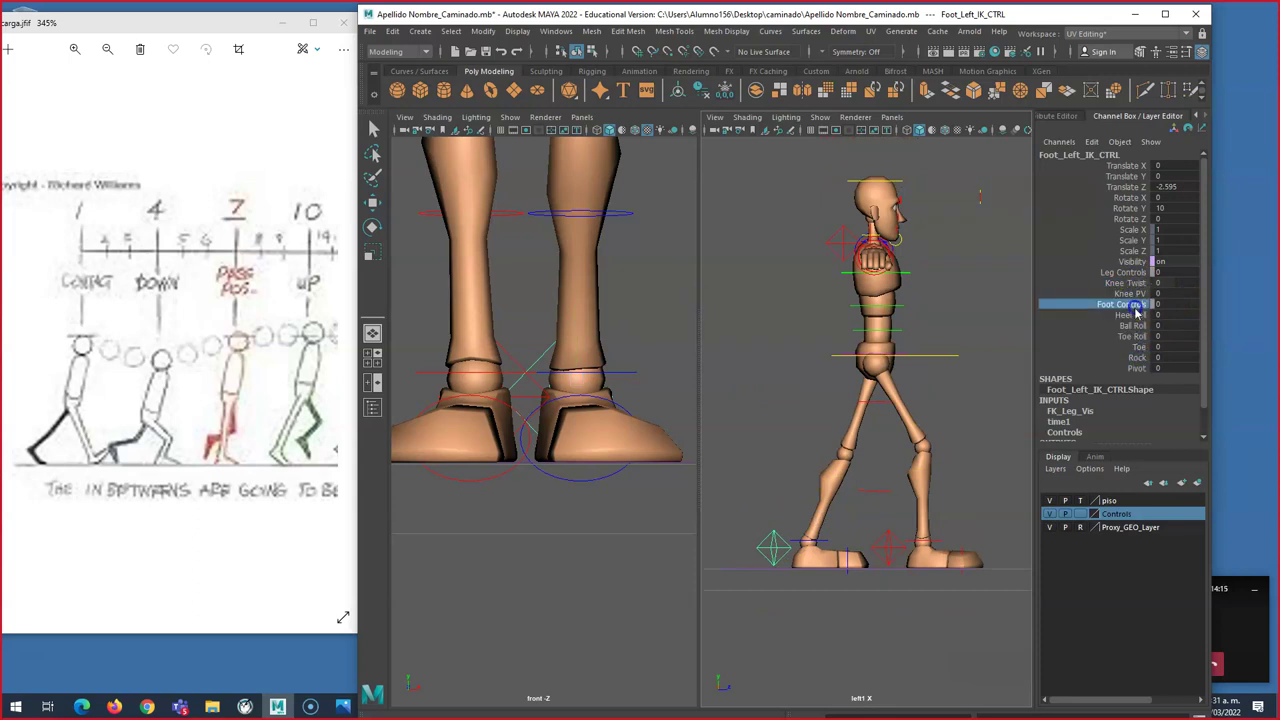
Step: Try out Heel Roll and Toe Roll on the left foot control, undoing each test
{"action": "left_click", "coordinate": [1137, 316]}
{"action": "middle_click_drag", "start_coordinate": [900, 400], "coordinate": [979, 384]}
{"action": "key", "text": "ctrl+z"}
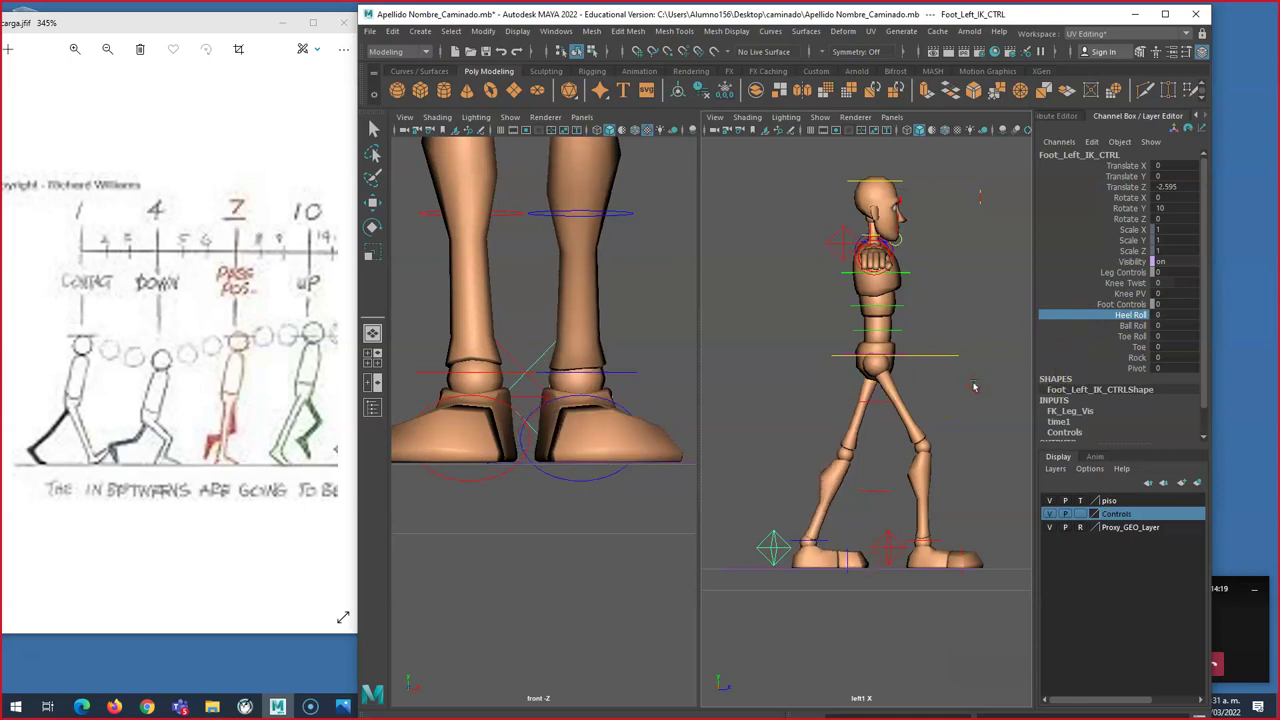
{"action": "left_click", "coordinate": [1130, 326]}
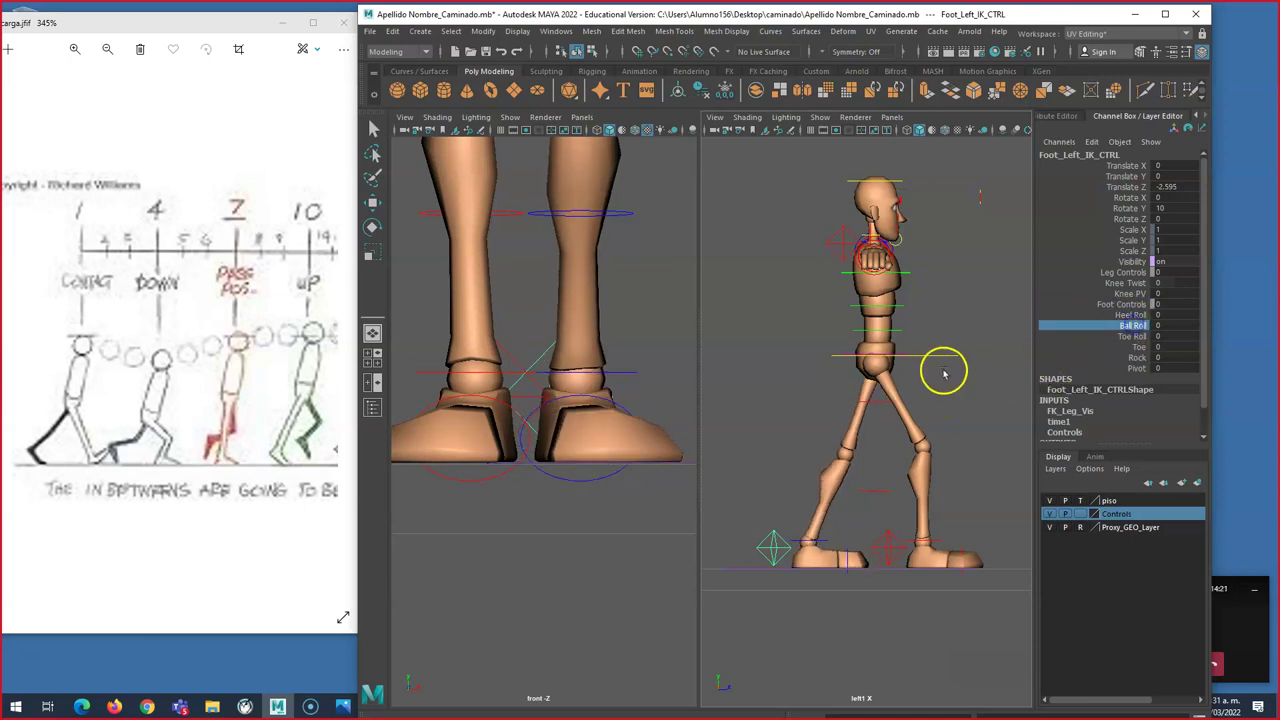
{"action": "left_click", "coordinate": [1130, 336]}
{"action": "middle_click_drag", "start_coordinate": [991, 363], "coordinate": [1047, 339]}
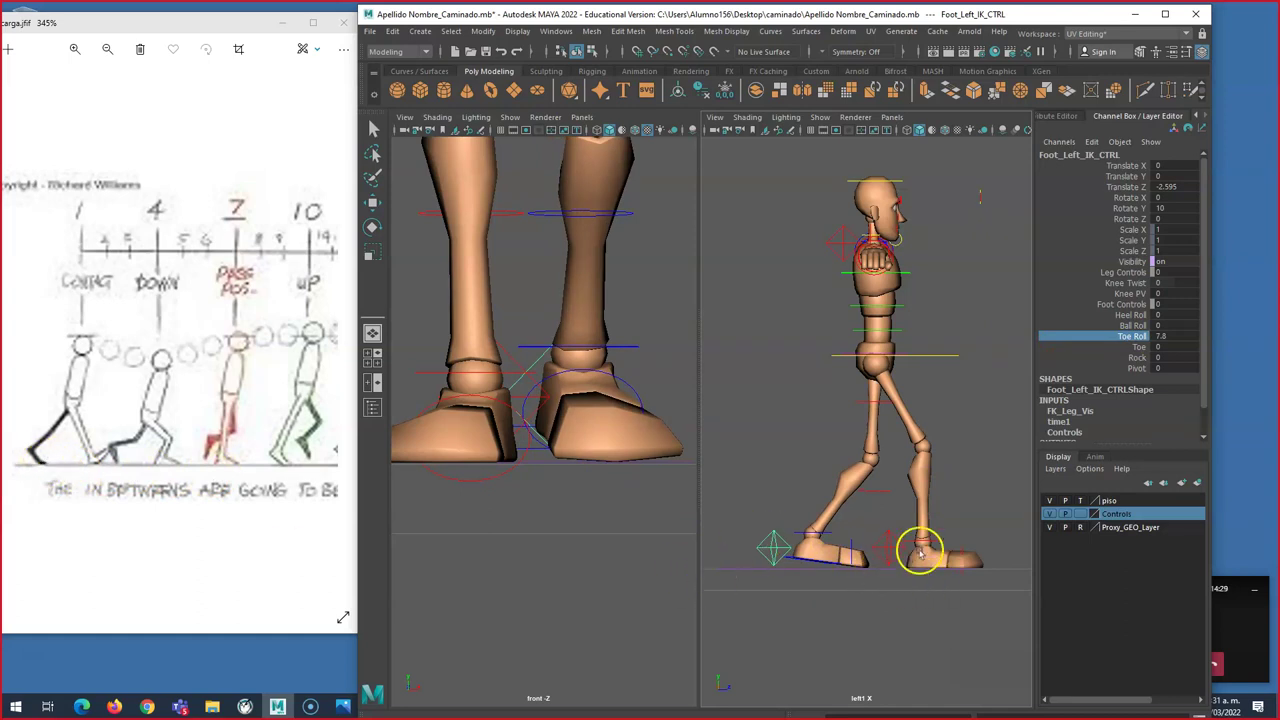
{"action": "key", "text": "ctrl+z"}
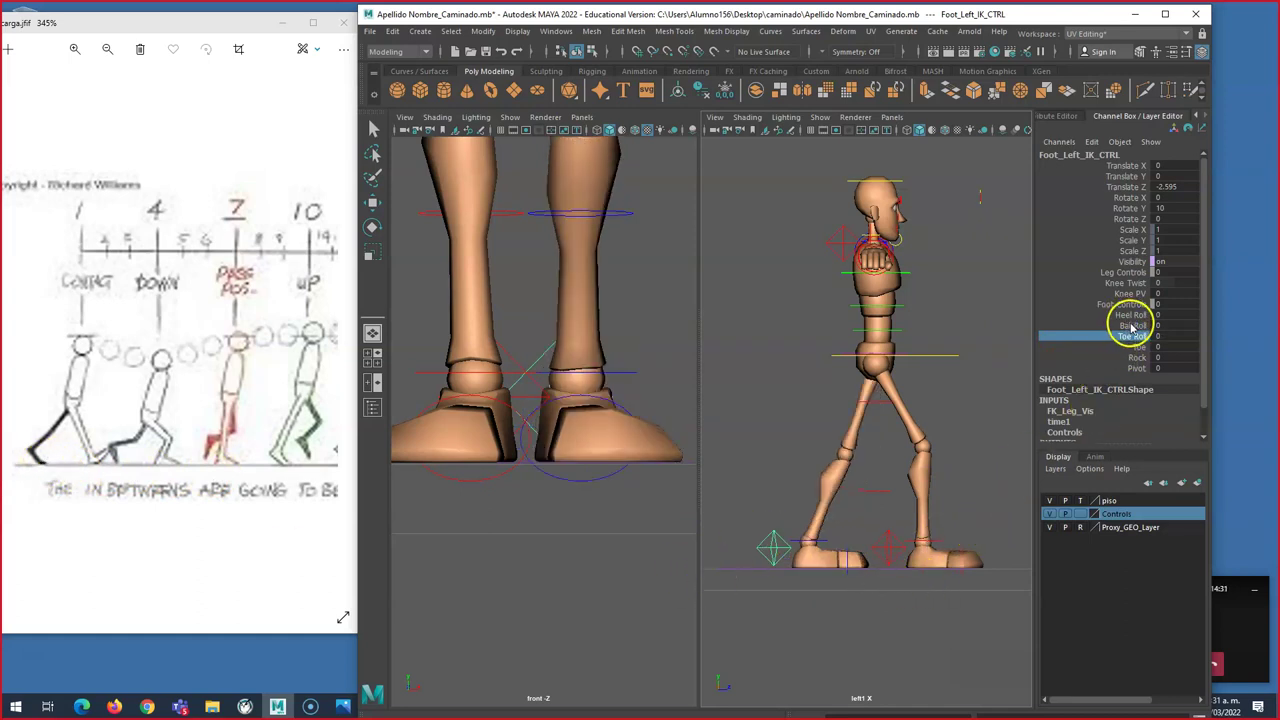
Step: Lift the back heel by setting the left foot control's Ball Roll to 25
{"action": "left_click", "coordinate": [1106, 328]}
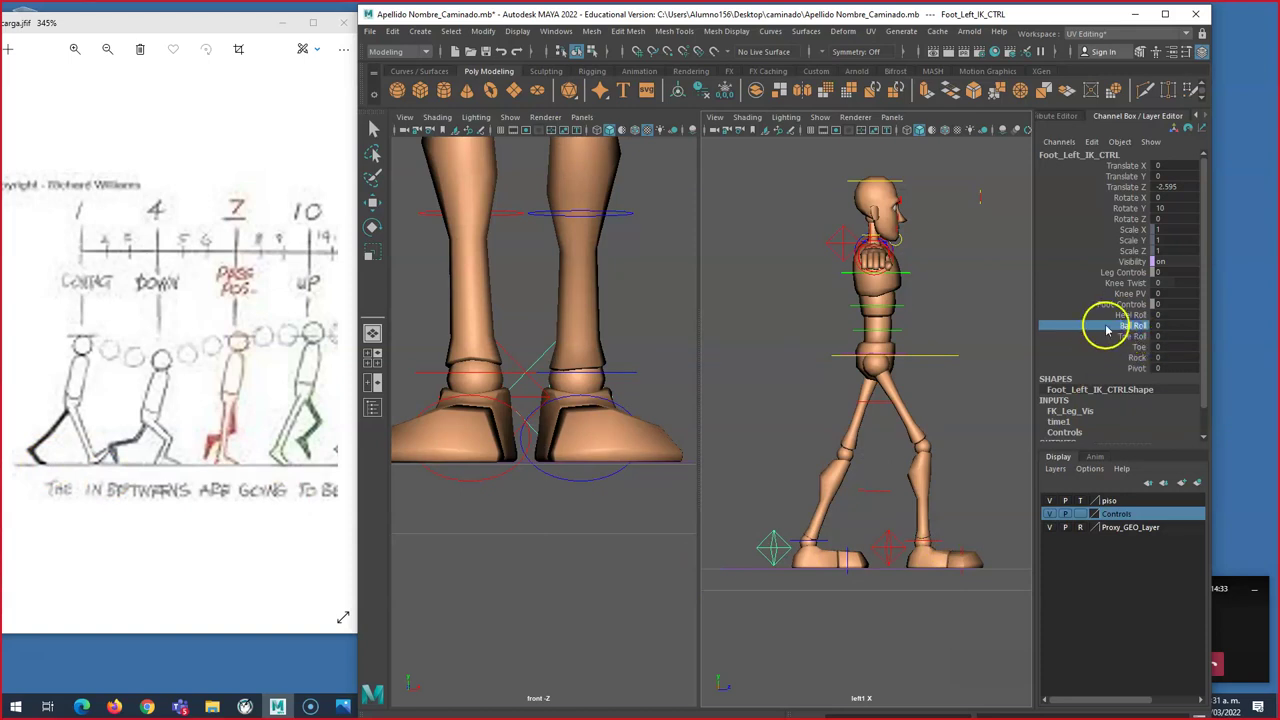
{"action": "middle_click", "coordinate": [855, 348]}
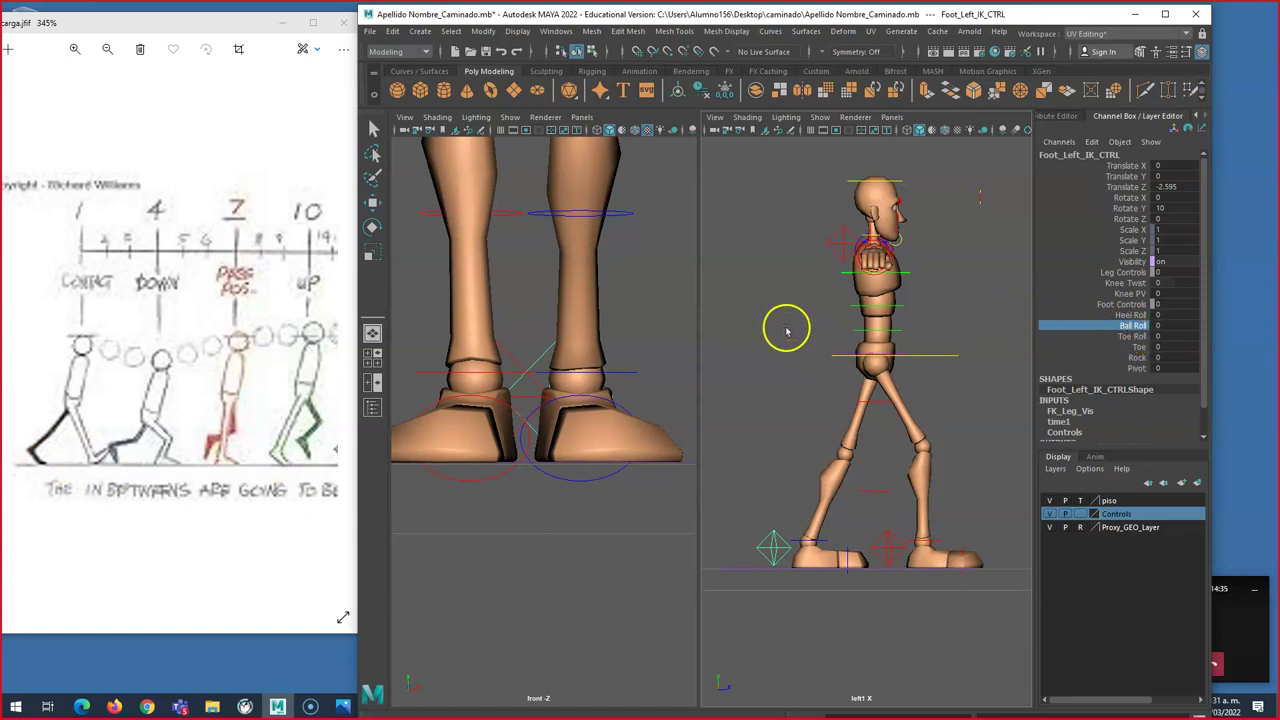
{"action": "middle_click_drag", "start_coordinate": [745, 341], "coordinate": [911, 296]}
{"action": "left_click", "coordinate": [1180, 326]}
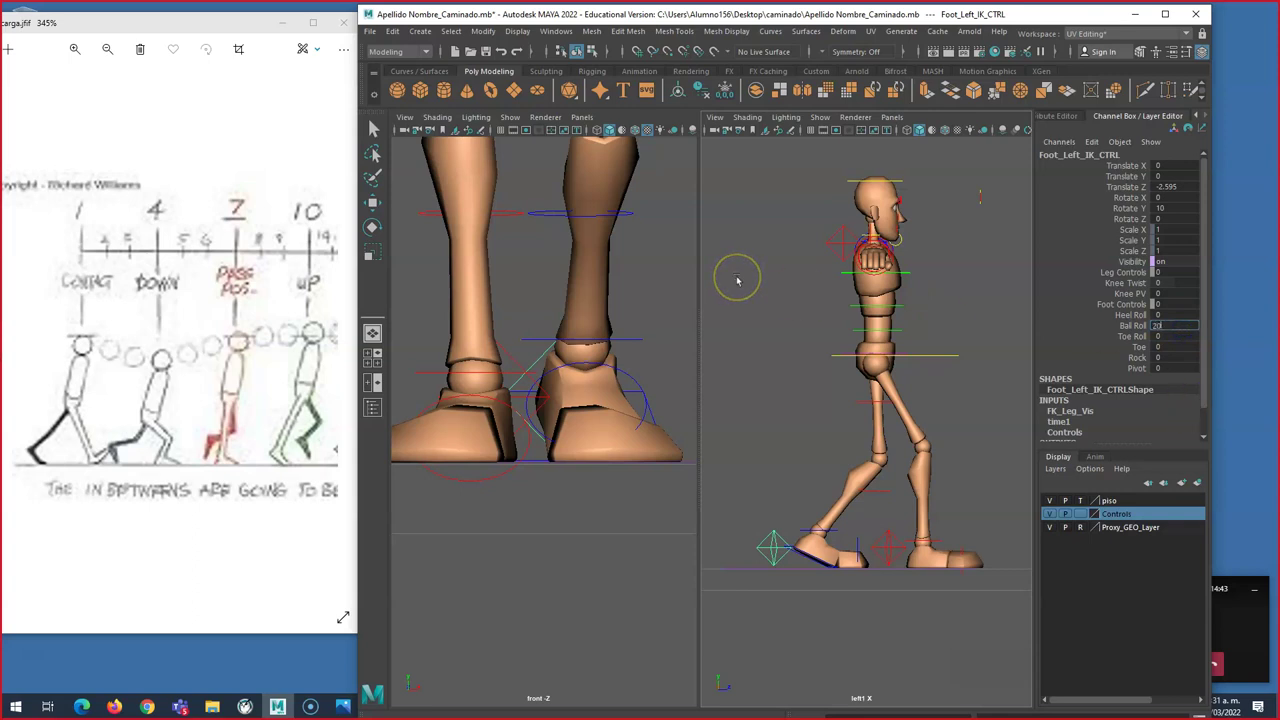
{"action": "type", "text": "20"}
{"action": "key", "text": "Return"}
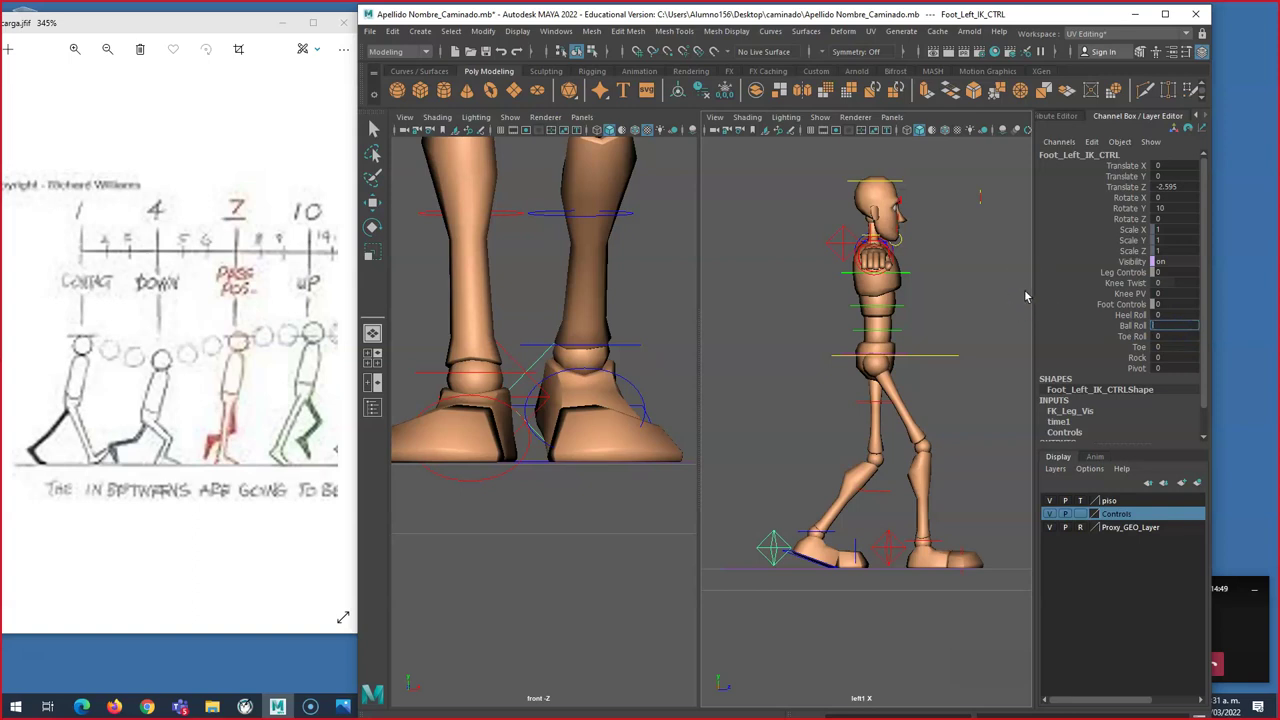
{"action": "key", "text": "Return"}
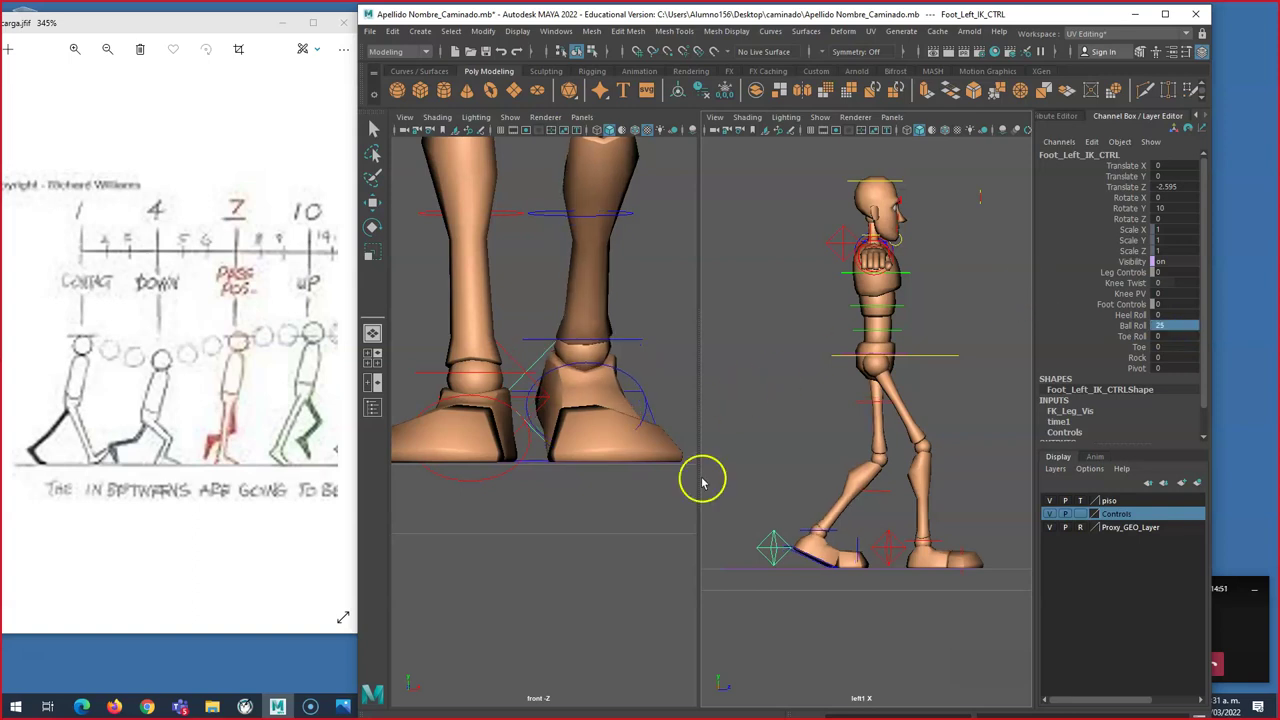
Step: Select the right foot control and try out its Heel Roll, Ball Roll and Toe Roll, undoing each test
{"action": "left_click", "coordinate": [926, 536]}
{"action": "key", "text": "w"}
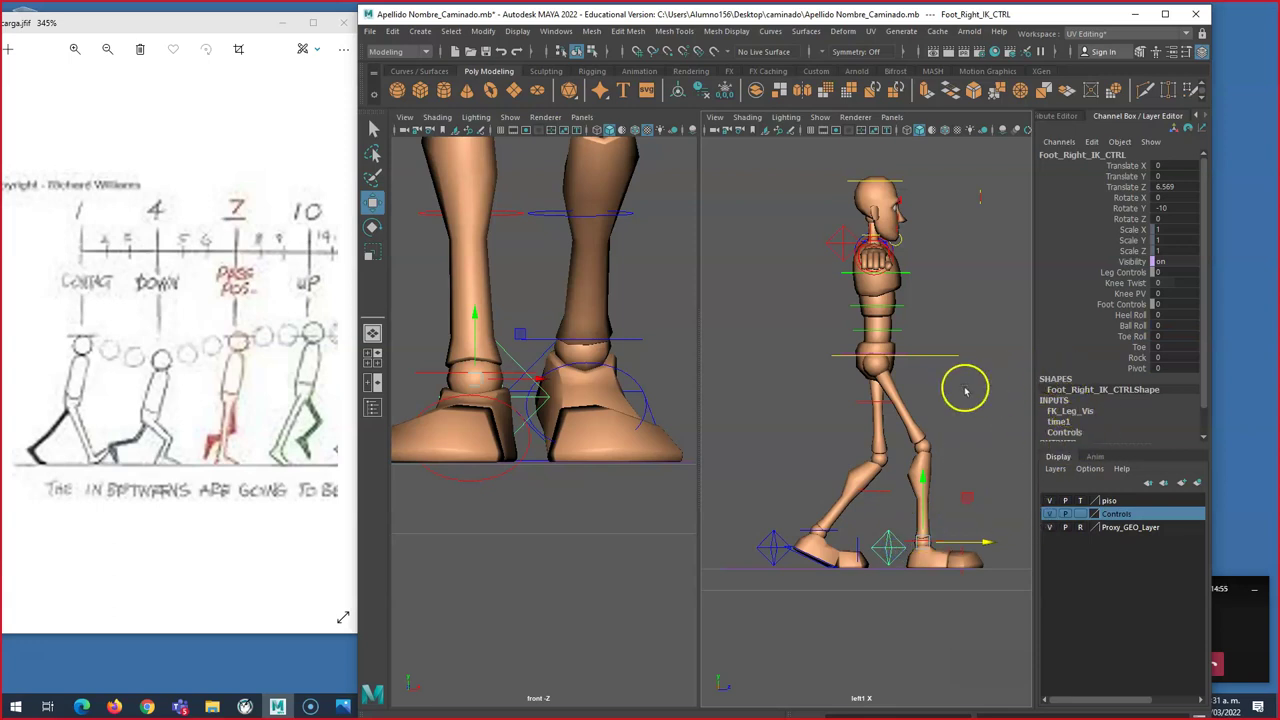
{"action": "left_click", "coordinate": [917, 361]}
{"action": "left_click", "coordinate": [897, 550]}
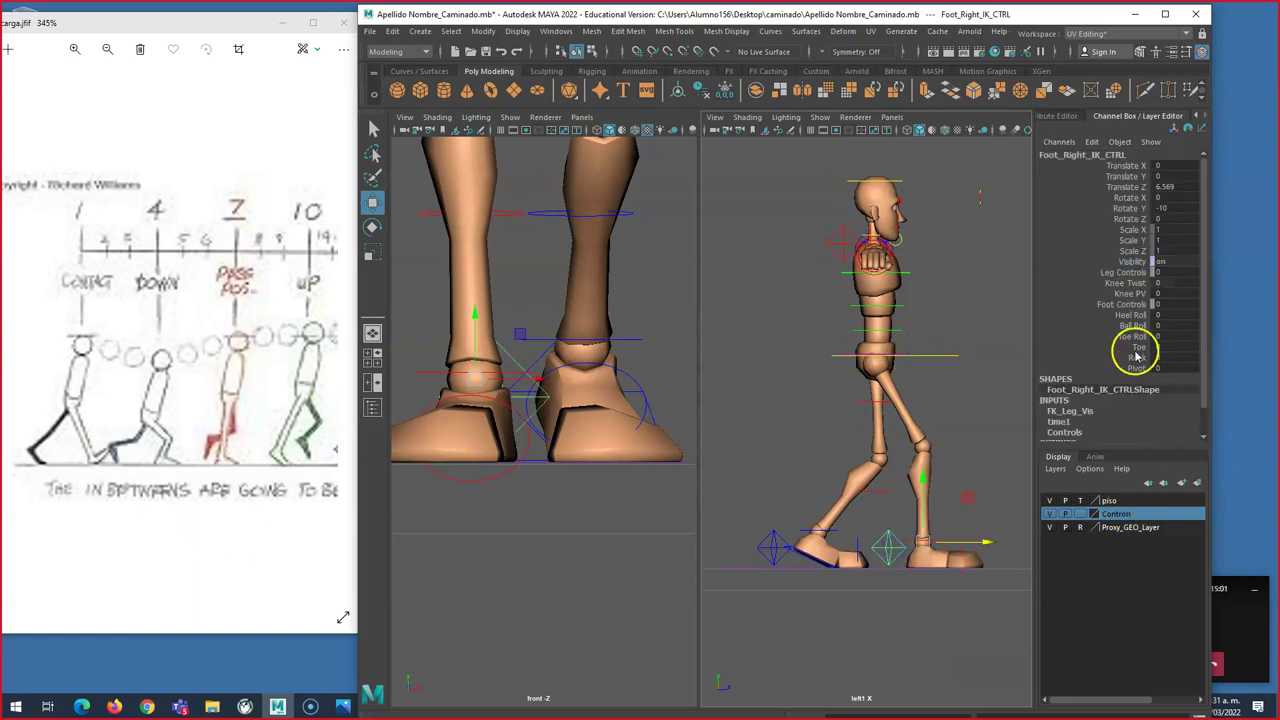
{"action": "left_click", "coordinate": [1130, 315]}
{"action": "middle_click_drag", "start_coordinate": [966, 437], "coordinate": [1015, 423]}
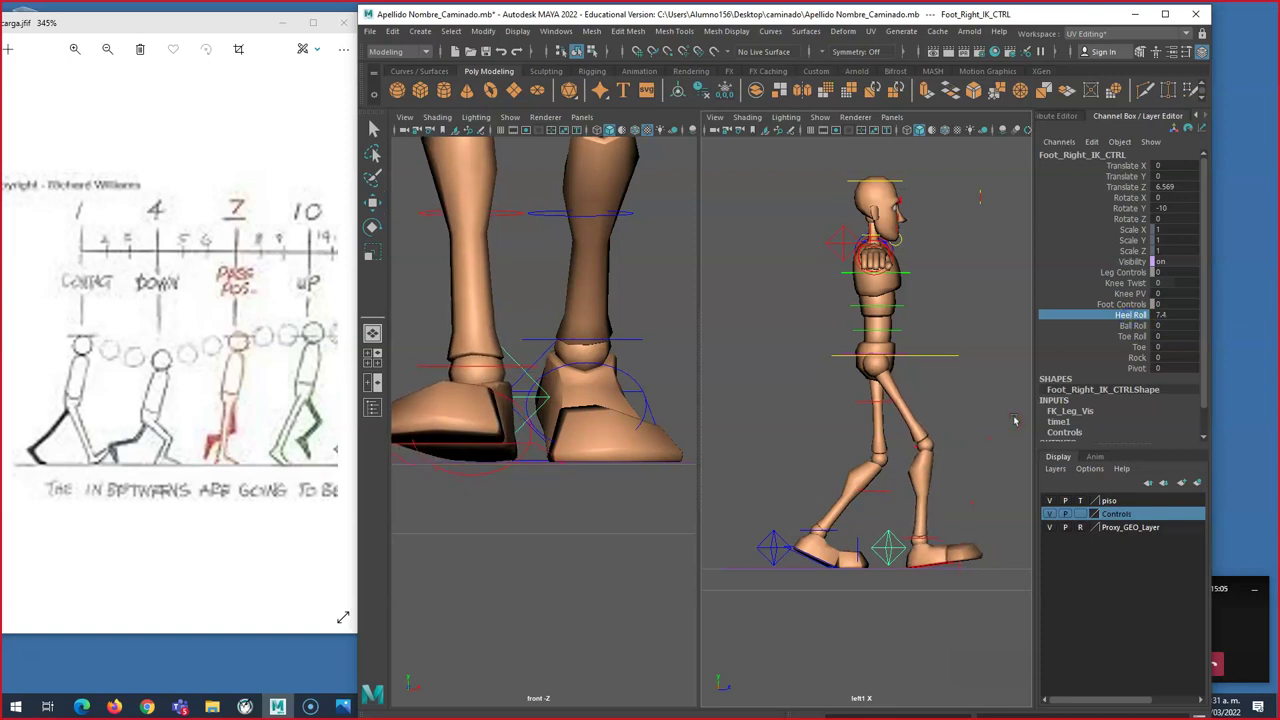
{"action": "key", "text": "ctrl+z"}
{"action": "left_click", "coordinate": [1134, 326]}
{"action": "middle_click_drag", "start_coordinate": [1016, 364], "coordinate": [1095, 368]}
{"action": "key", "text": "ctrl+z"}
{"action": "left_click", "coordinate": [1129, 337]}
{"action": "middle_click_drag", "start_coordinate": [989, 371], "coordinate": [1066, 377]}
{"action": "key", "text": "ctrl+z"}
Step: Raise the front foot's toes with the right foot control's Heel Roll, trying 25 and 20 and settling on 15
{"action": "left_click", "coordinate": [1130, 316]}
{"action": "middle_click_drag", "start_coordinate": [978, 402], "coordinate": [1070, 393]}
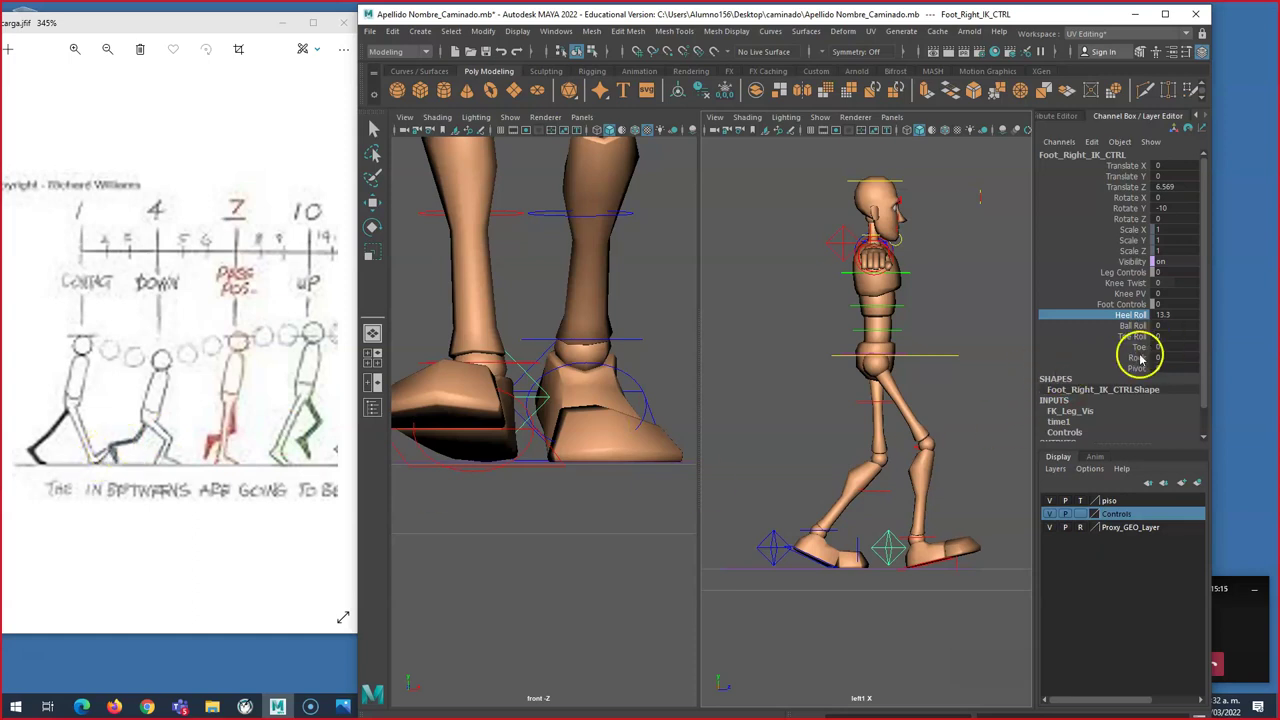
{"action": "left_click", "coordinate": [1162, 315]}
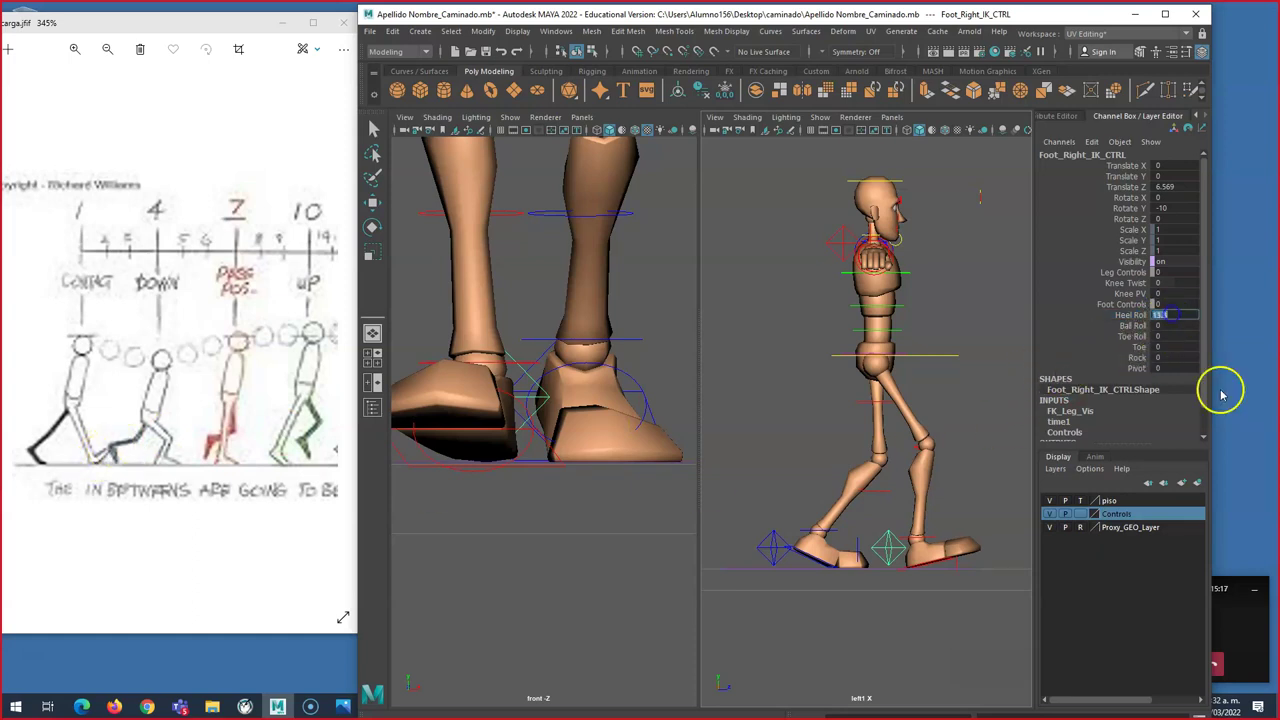
{"action": "type", "text": "25"}
{"action": "key", "text": "Return"}
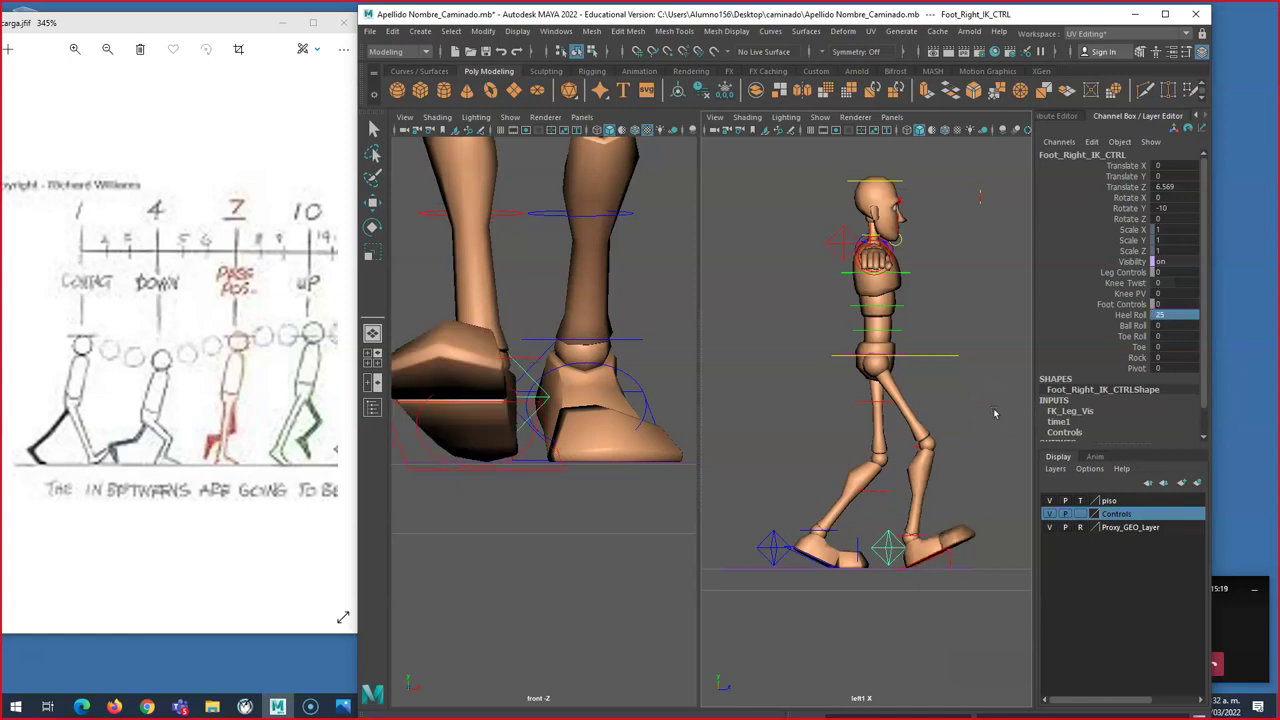
{"action": "left_click", "coordinate": [1166, 314]}
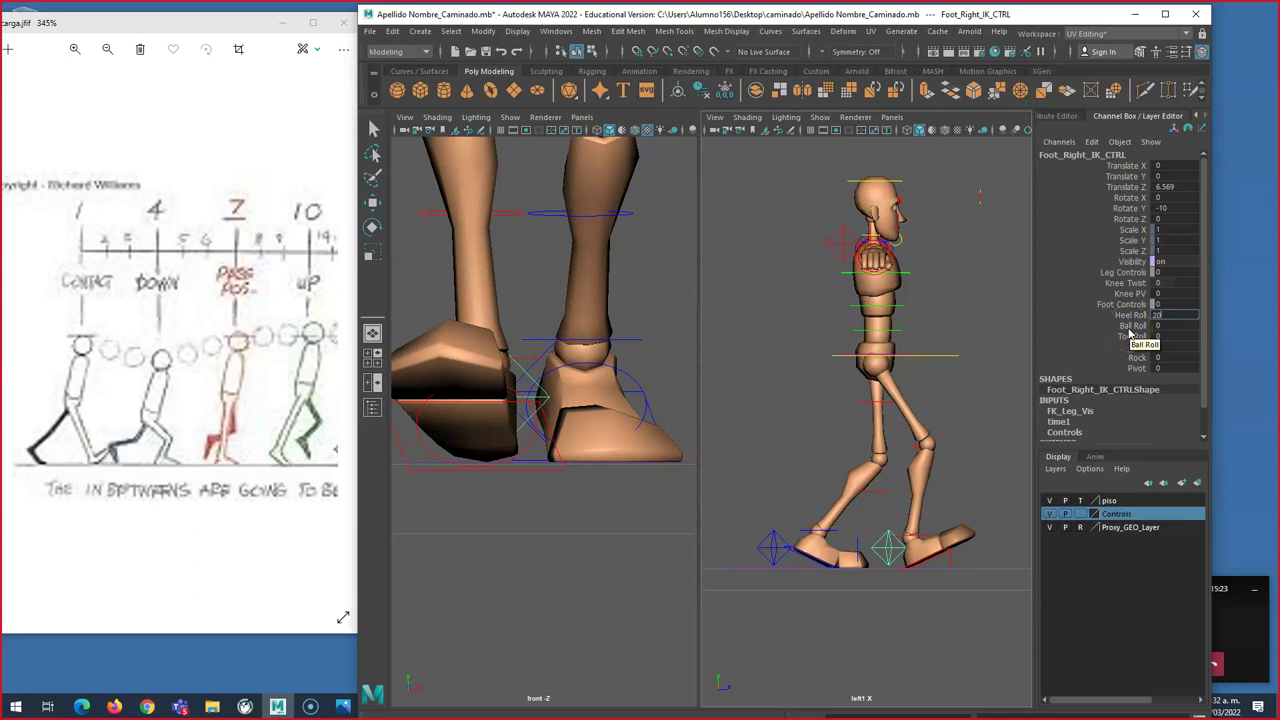
{"action": "type", "text": "20"}
{"action": "key", "text": "Return"}
{"action": "left_click", "coordinate": [1176, 316]}
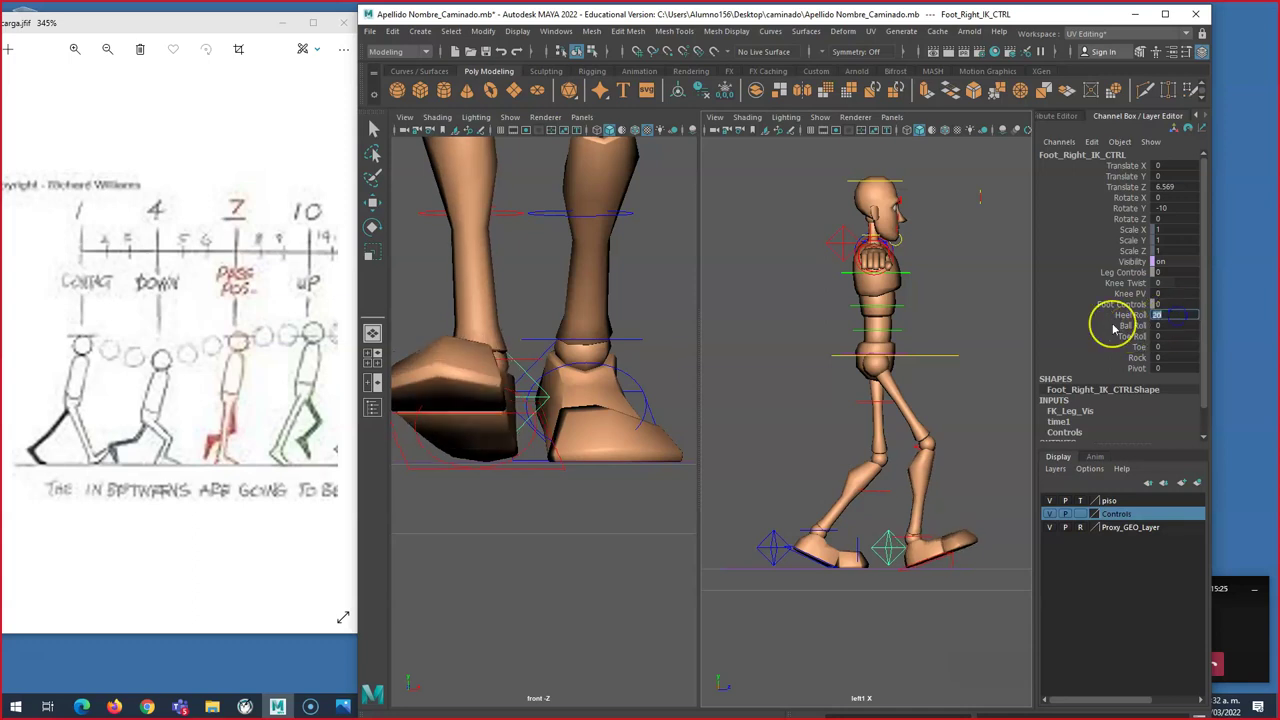
{"action": "type", "text": "15"}
{"action": "key", "text": "Return"}
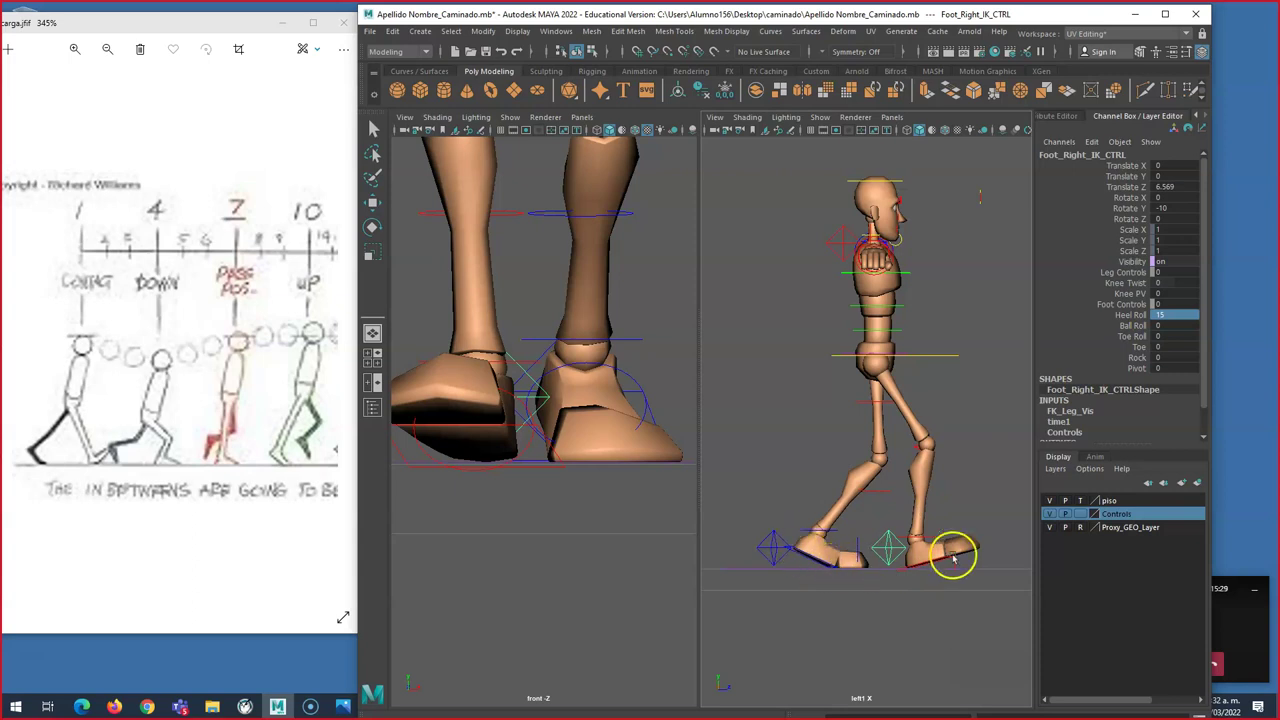
Step: Bend the front foot's toes upward by setting the right foot control's Toe to 15
{"action": "left_click", "coordinate": [1140, 347]}
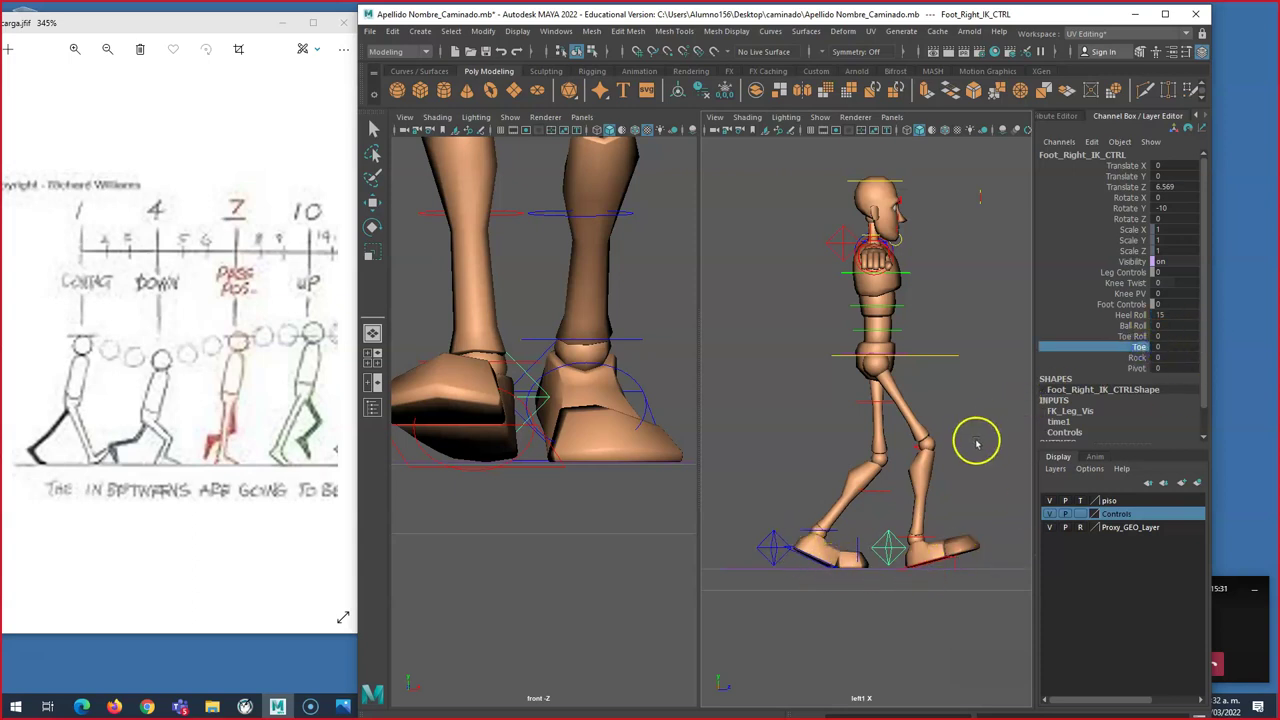
{"action": "middle_click_drag", "start_coordinate": [976, 443], "coordinate": [1047, 411]}
{"action": "double_click", "coordinate": [1170, 346]}
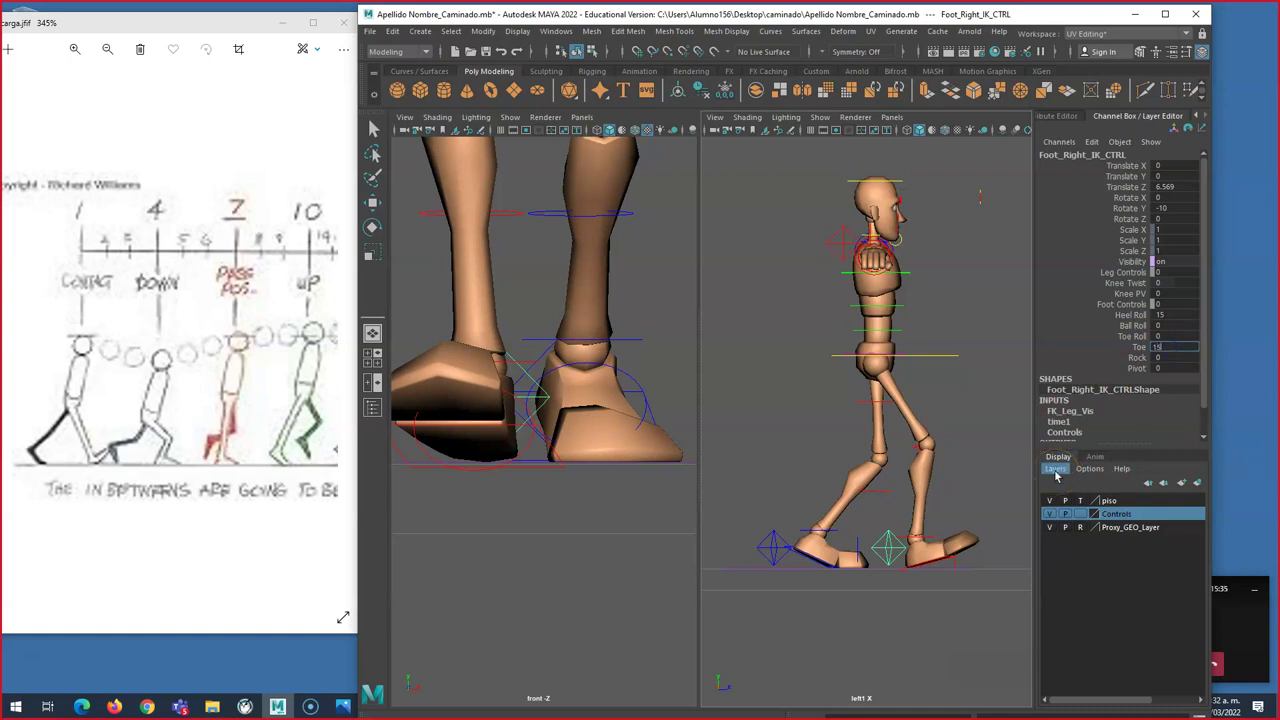
{"action": "key", "text": "Return"}
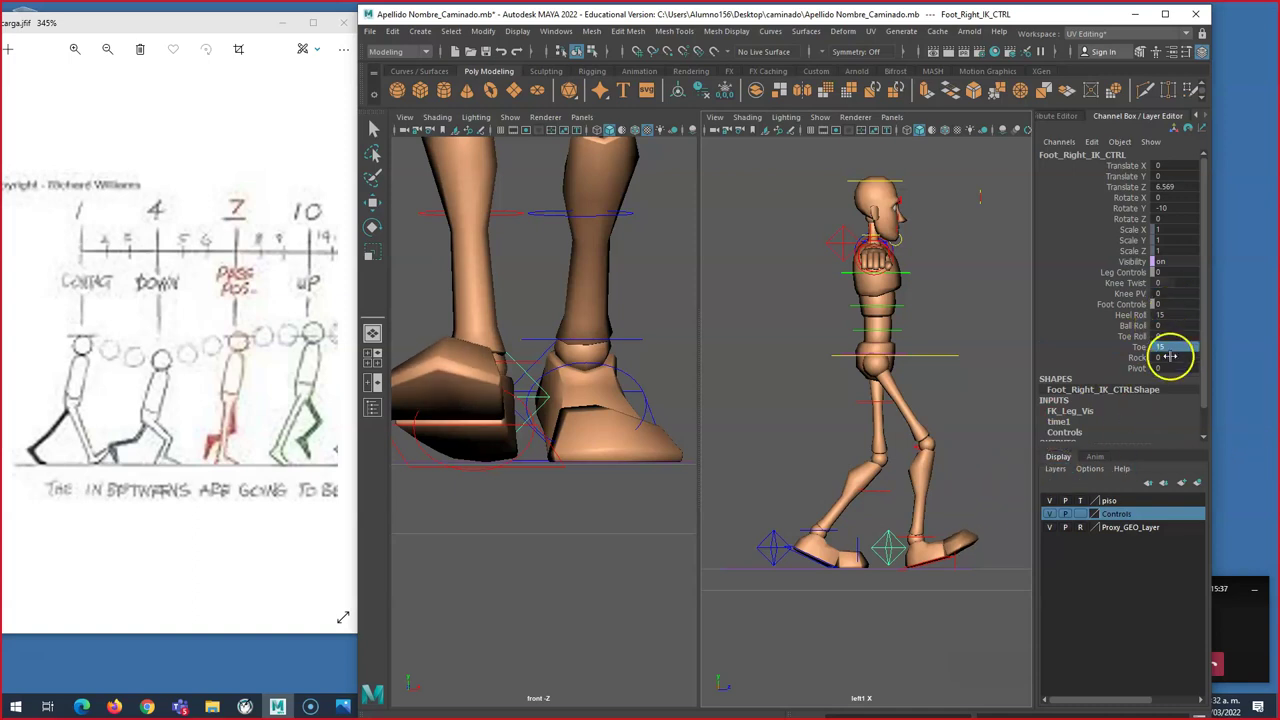
Step: Raise the character's root control to about Translate Y -0.137 and Translate Z 2.426, straightening the legs
{"action": "left_click", "coordinate": [972, 438]}
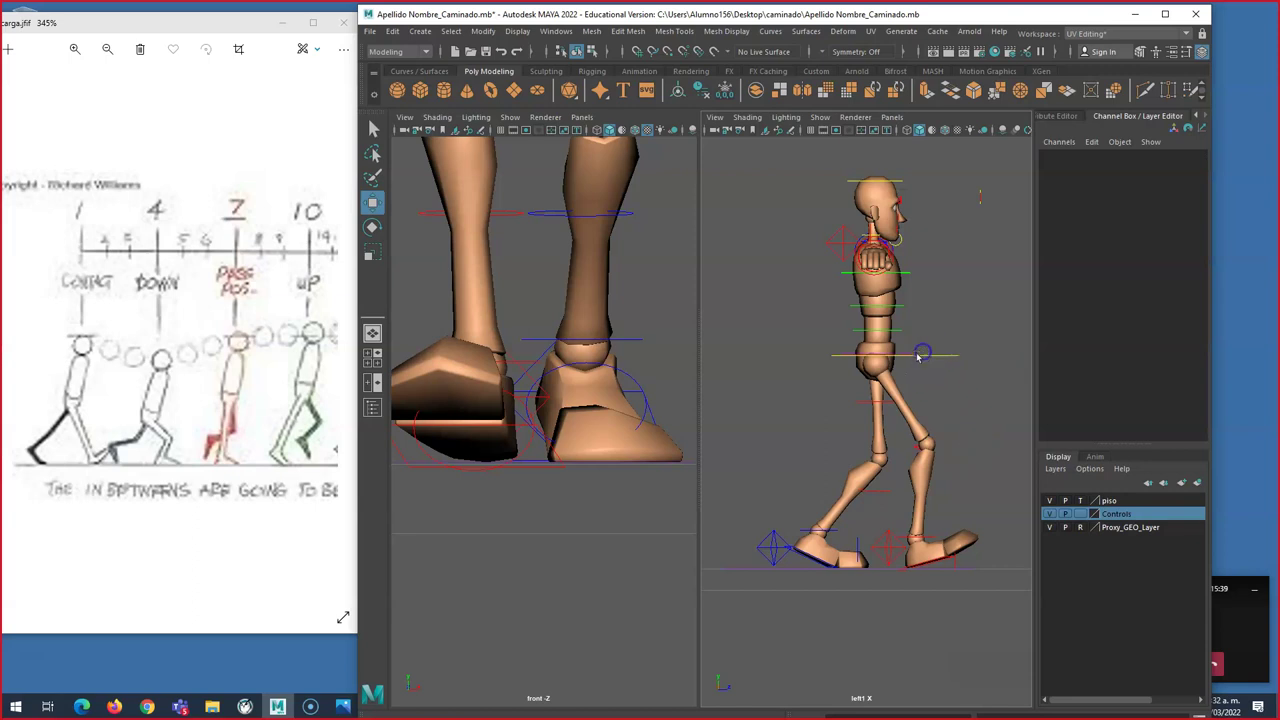
{"action": "left_click", "coordinate": [918, 356]}
{"action": "mouse_move", "coordinate": [881, 330]}
{"action": "left_mouse_down"}
{"action": "mouse_move", "coordinate": [886, 305]}
{"action": "mouse_move", "coordinate": [890, 318]}
{"action": "left_mouse_up"}
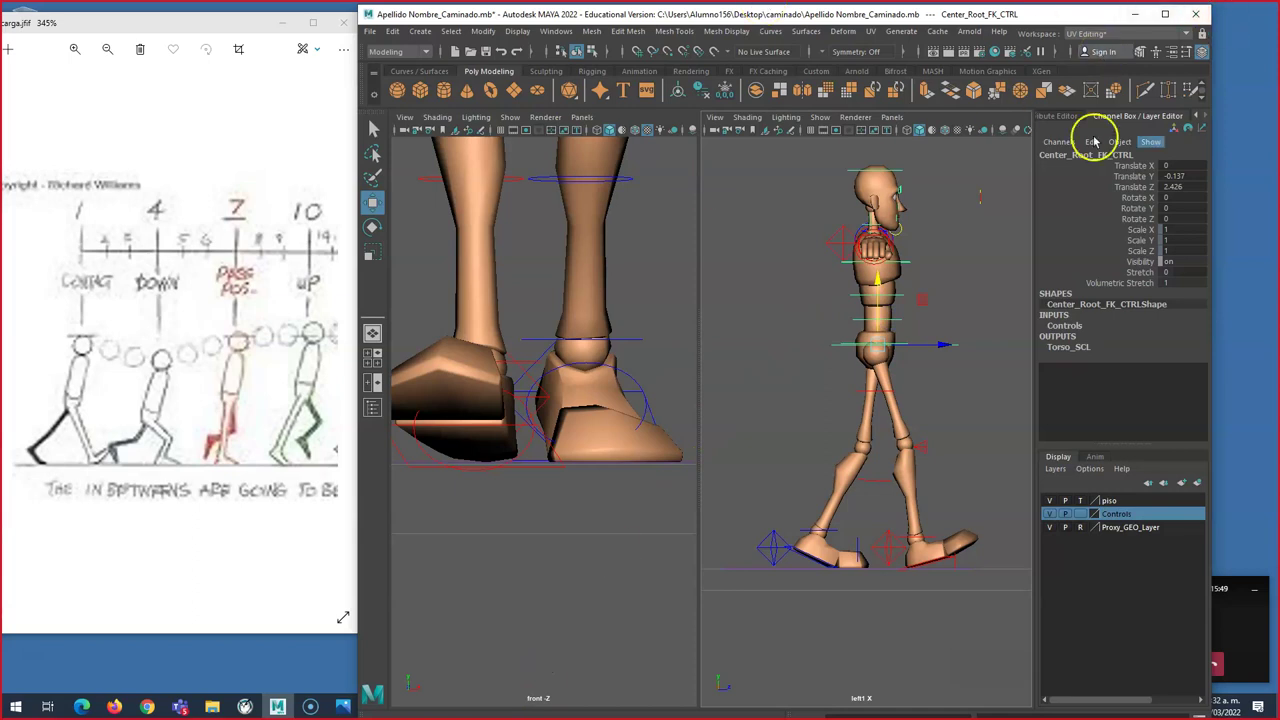
Step: Show the Time Slider and the Range Slider in the interface
{"action": "left_click", "coordinate": [556, 31]}
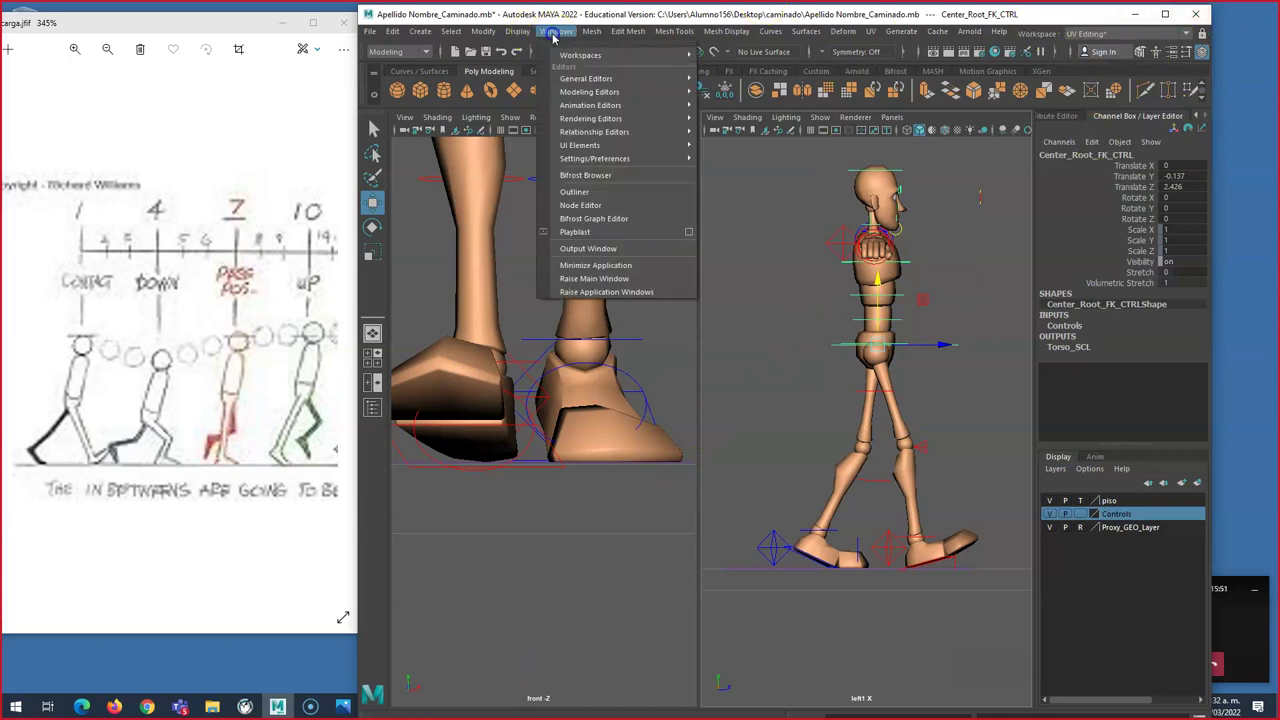
{"action": "mouse_move", "coordinate": [584, 58]}
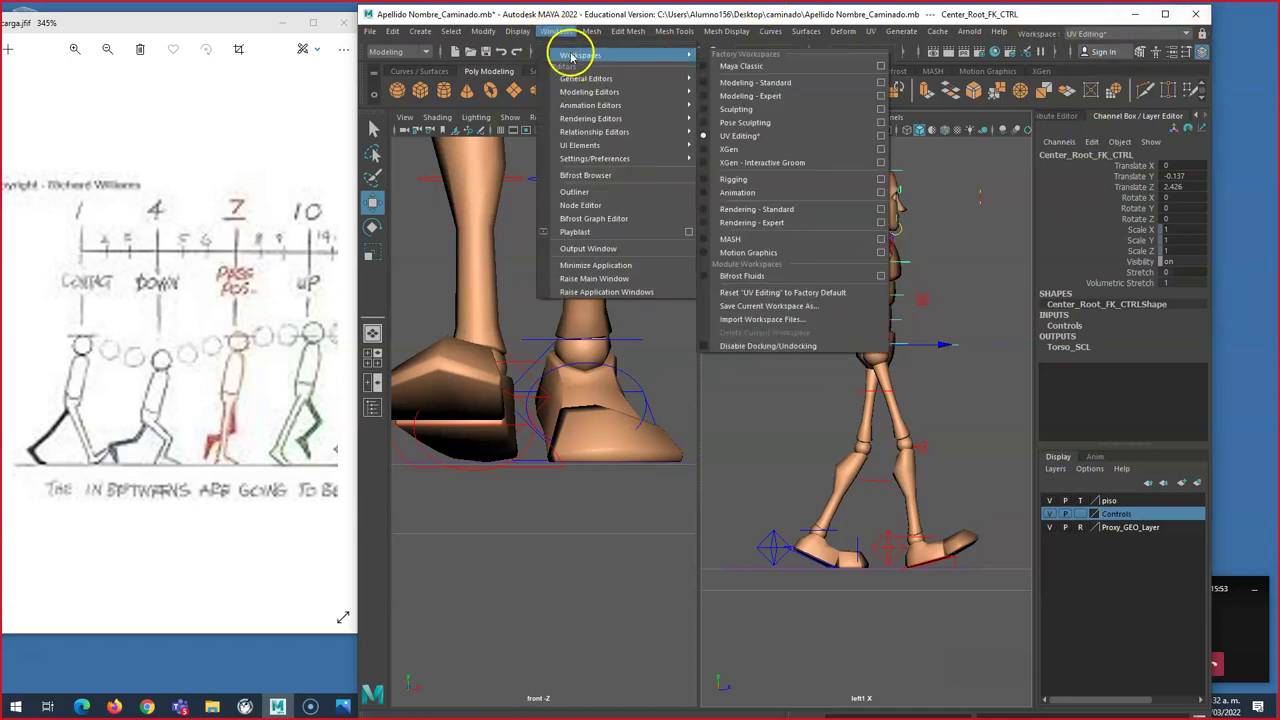
{"action": "mouse_move", "coordinate": [575, 107]}
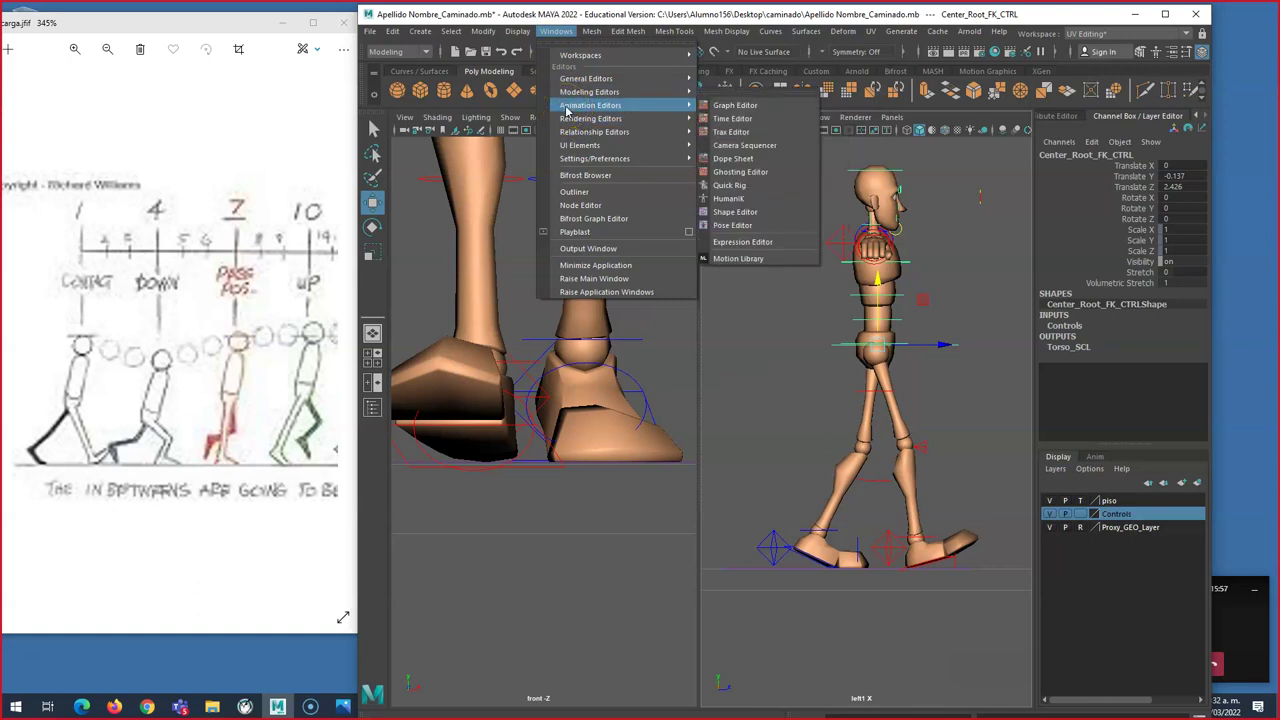
{"action": "mouse_move", "coordinate": [572, 133]}
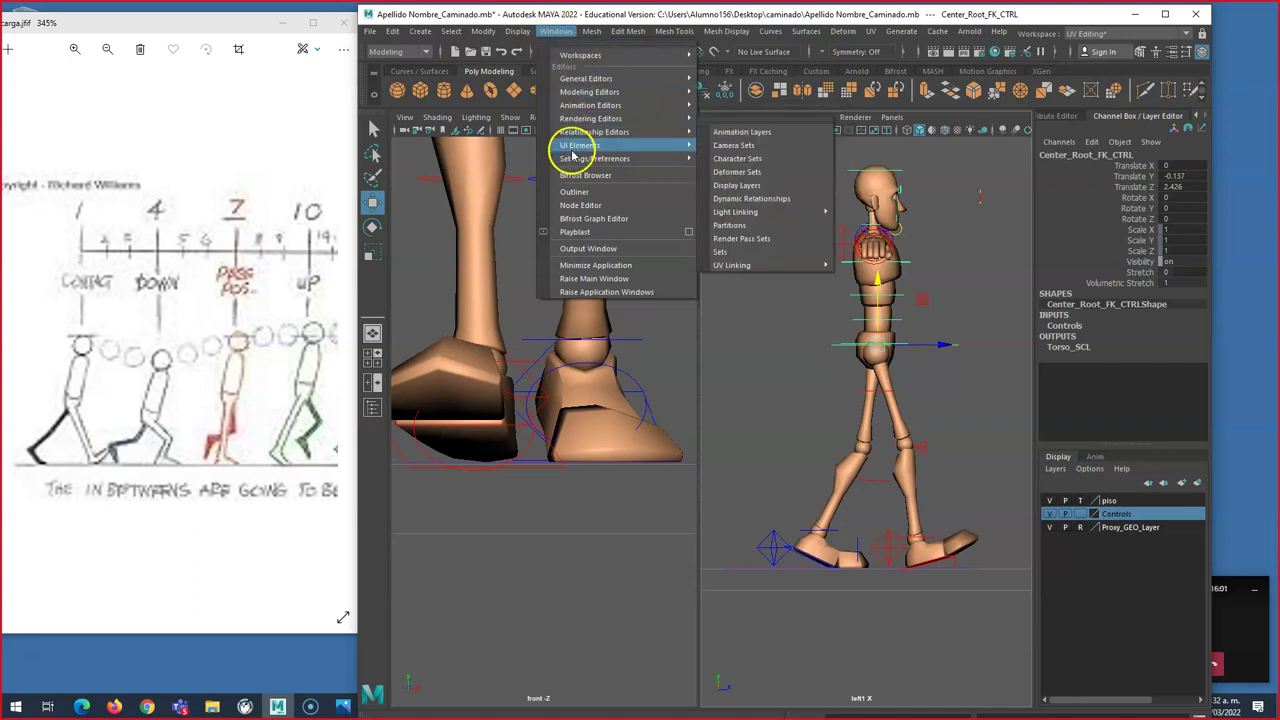
{"action": "left_click", "coordinate": [705, 177]}
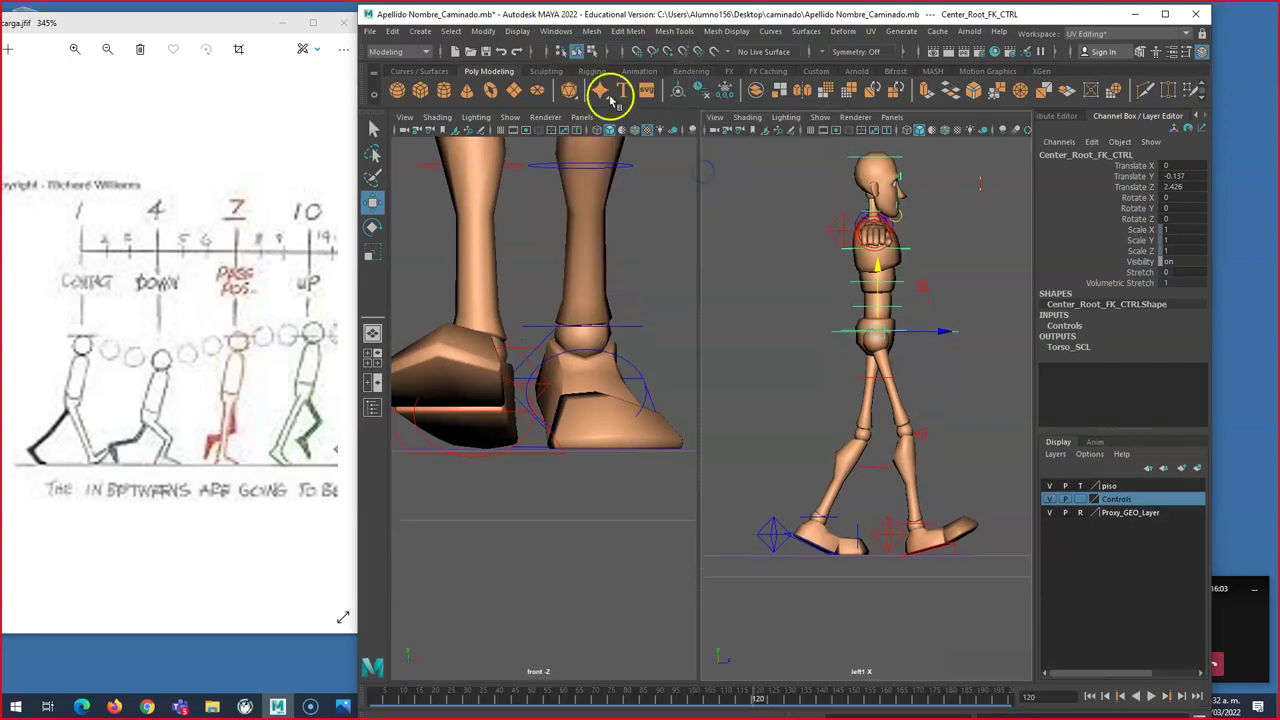
{"action": "left_click", "coordinate": [557, 31]}
{"action": "mouse_move", "coordinate": [572, 150]}
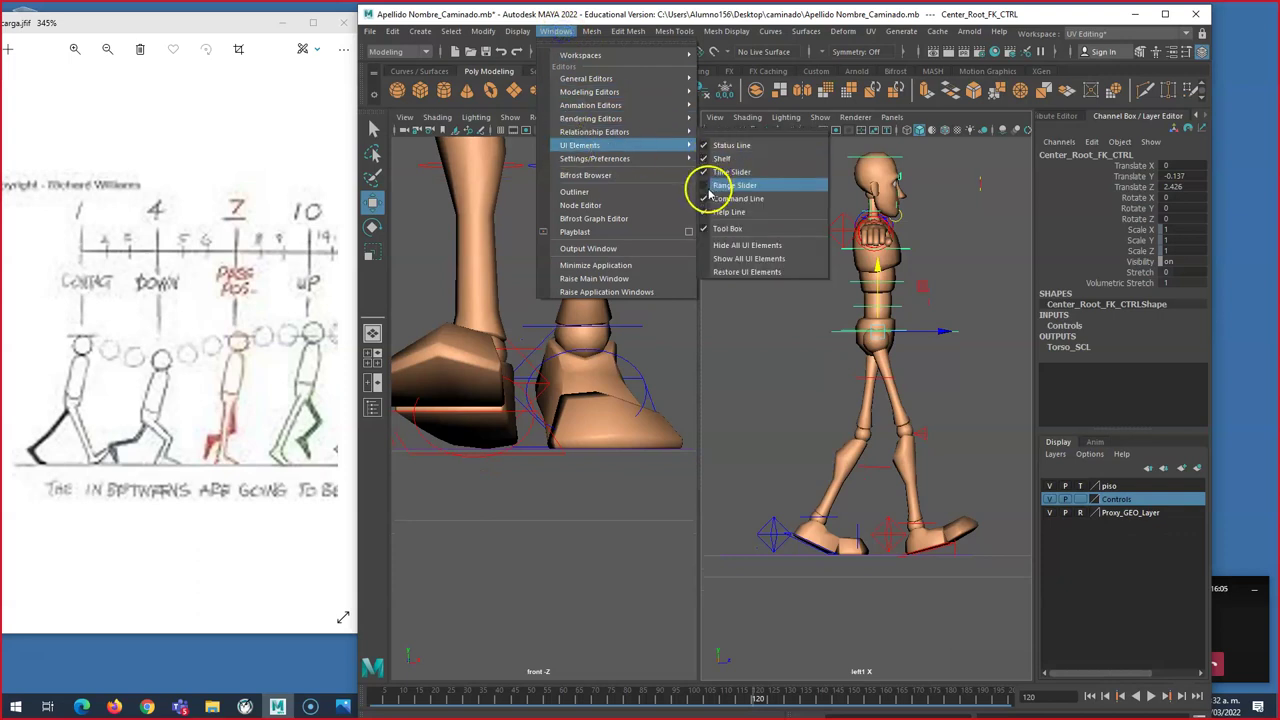
{"action": "left_click", "coordinate": [706, 187]}
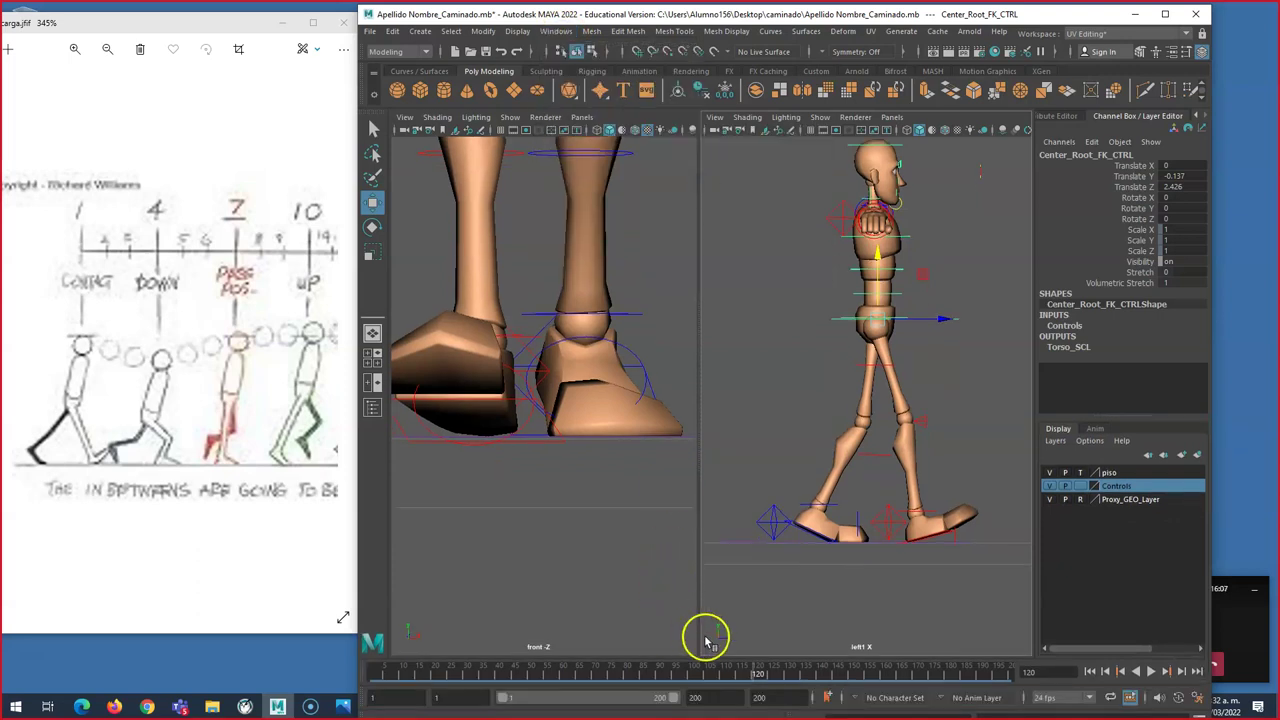
Step: Go to frame 1 and shift the root control forward to about Translate Z 2.799
{"action": "left_click_drag", "start_coordinate": [465, 676], "coordinate": [219, 679]}
{"action": "left_click", "coordinate": [754, 337]}
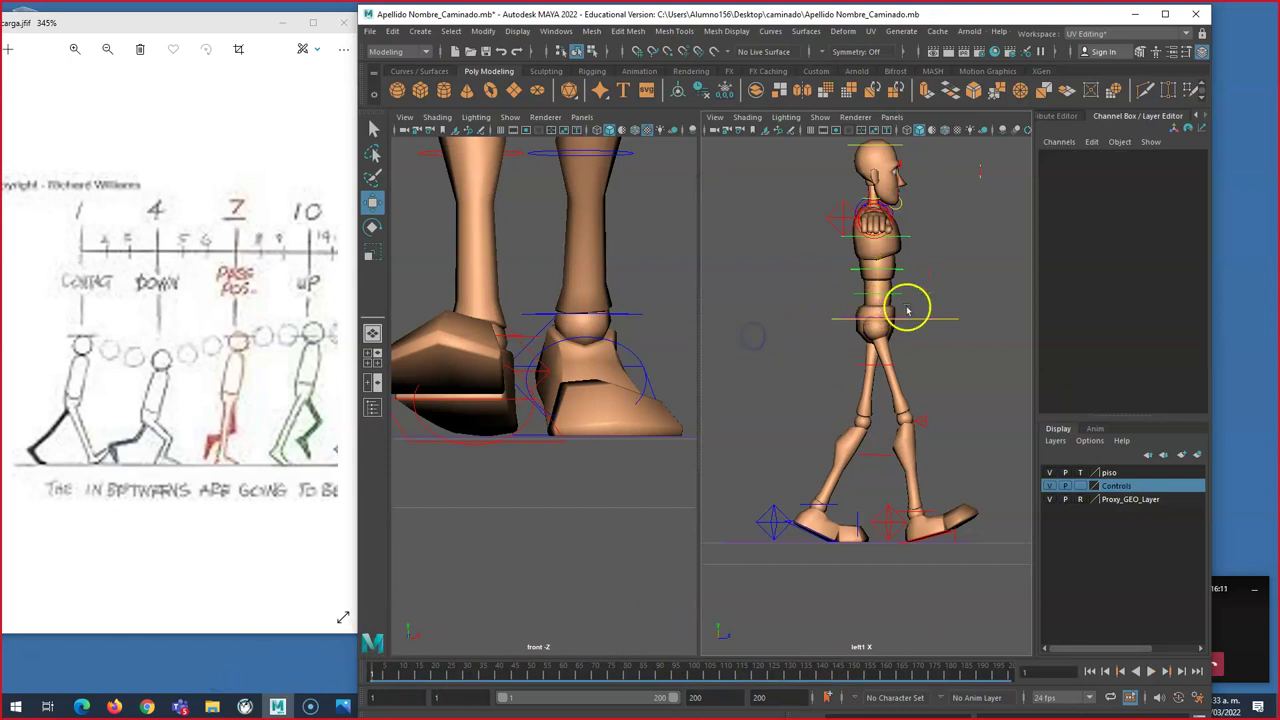
{"action": "left_click", "coordinate": [947, 321]}
{"action": "left_click_drag", "start_coordinate": [917, 319], "coordinate": [922, 317]}
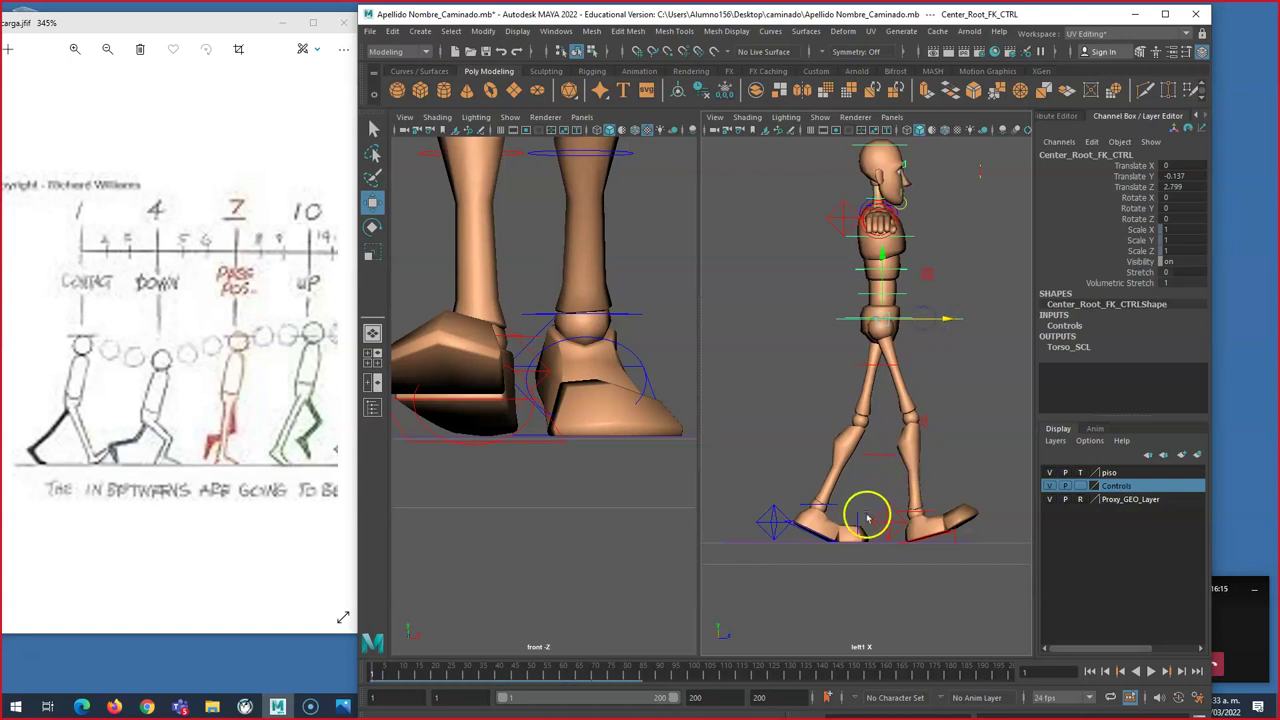
Step: Add the left and right foot controls to the root selection and key all three for the contact pose at frame 1
{"action": "left_click", "coordinate": [772, 526]}
{"action": "left_click", "coordinate": [772, 527]}
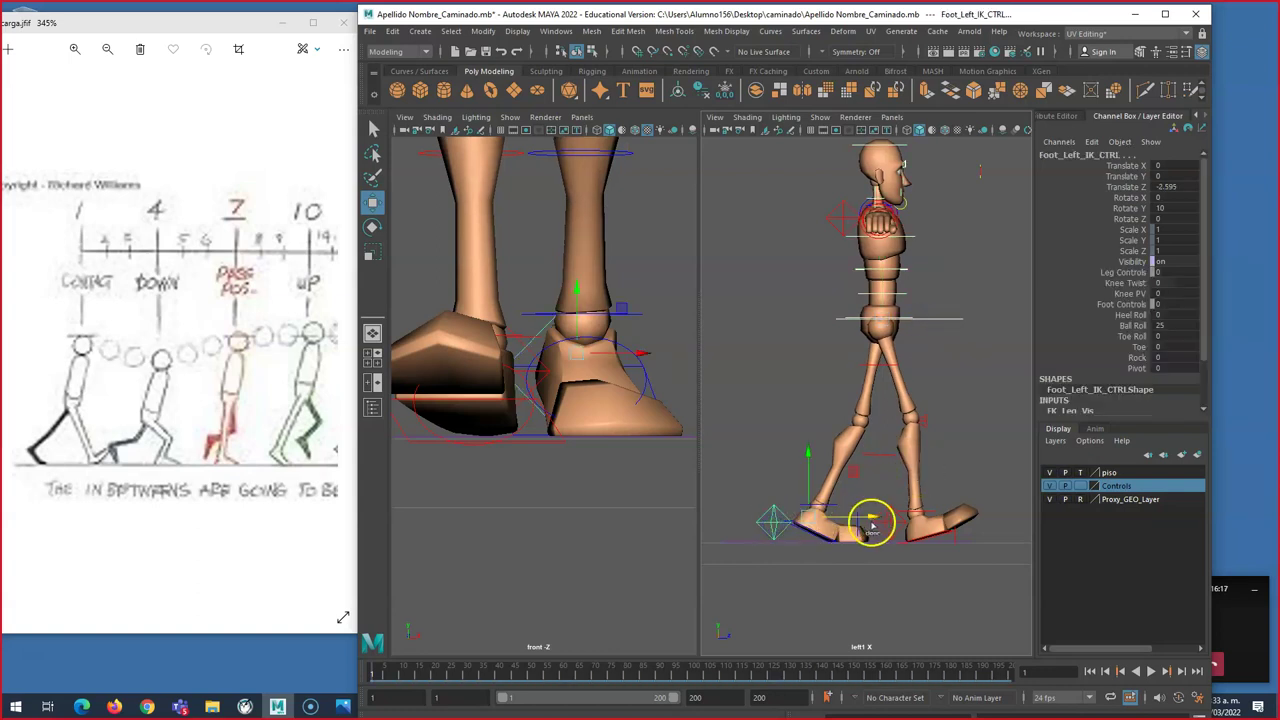
{"action": "left_click", "coordinate": [886, 523], "text": "shift"}
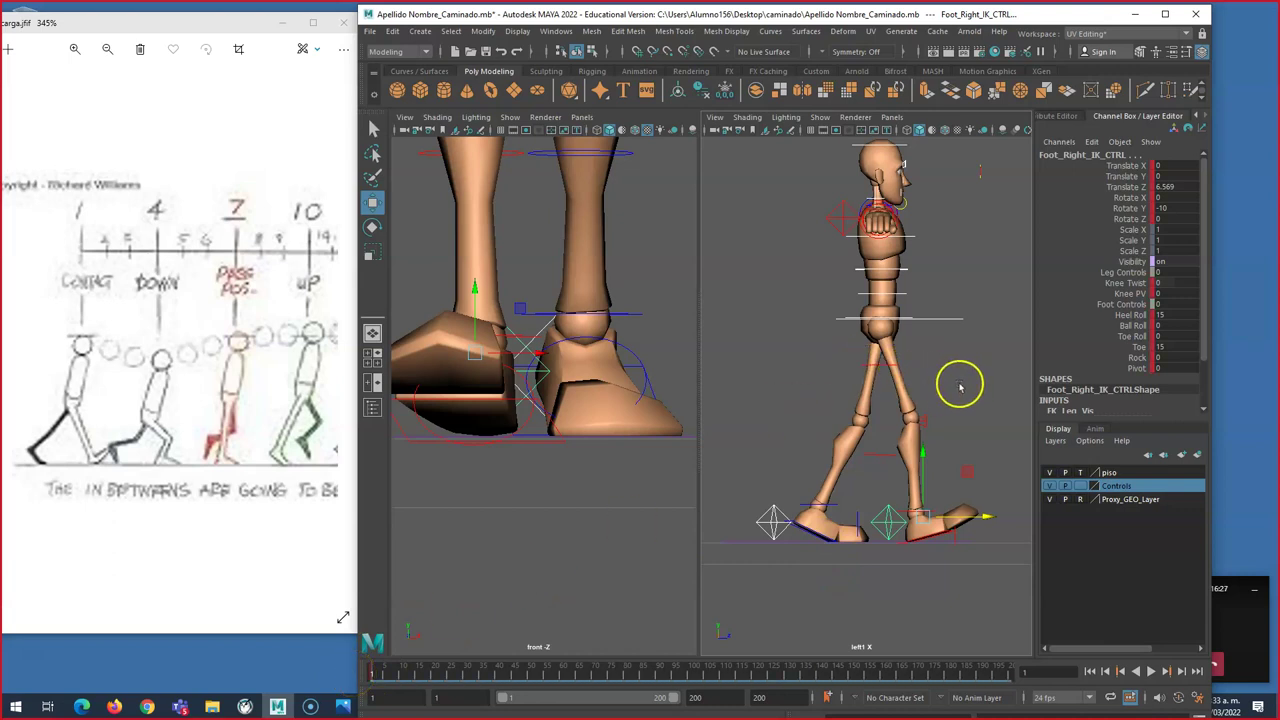
Step: Lean the body forward at frame 1 by setting the root control's Rotate X to 5
{"action": "left_click", "coordinate": [954, 326]}
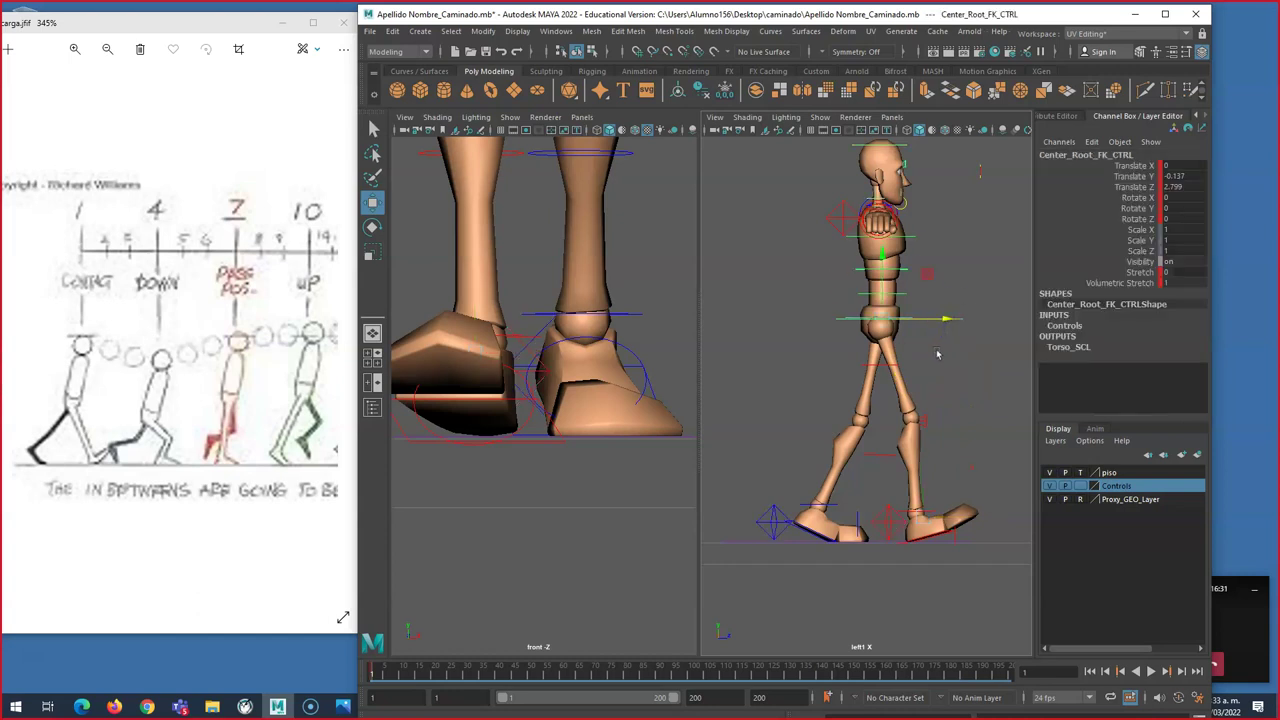
{"action": "key", "text": "e"}
{"action": "left_click_drag", "start_coordinate": [941, 309], "coordinate": [945, 314]}
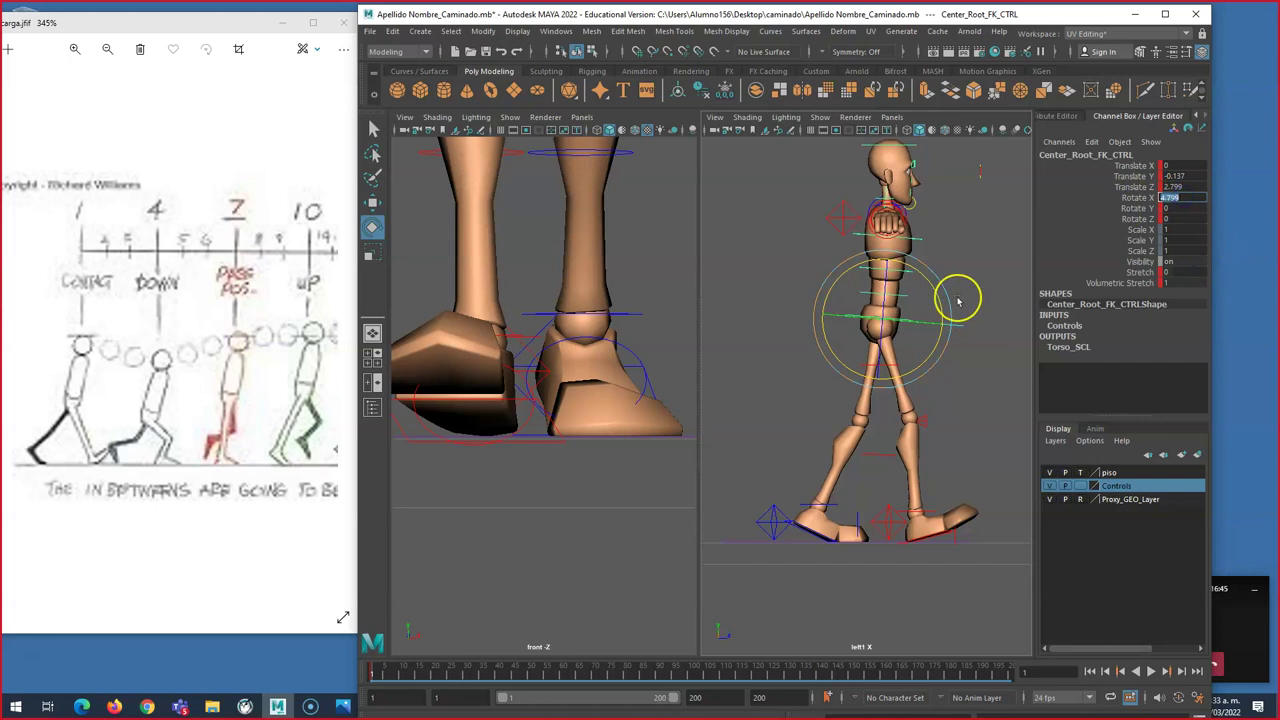
{"action": "key", "text": "Return"}
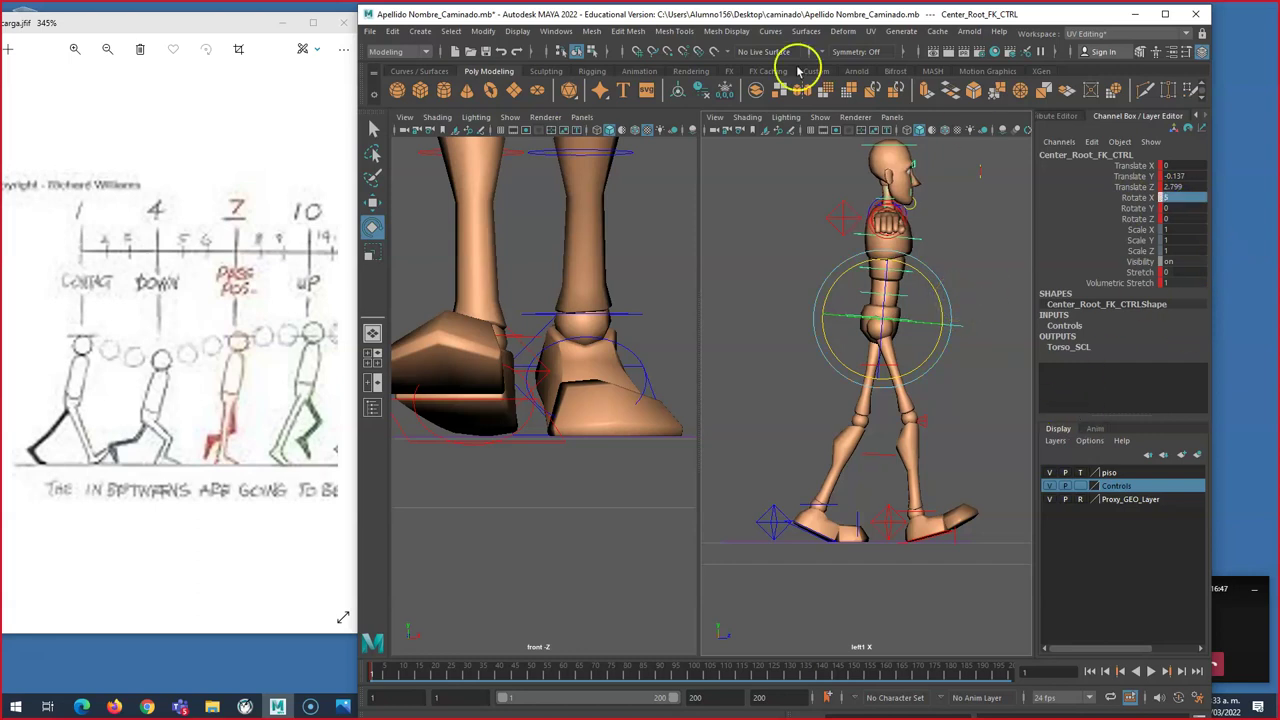
{"action": "key", "text": "f"}
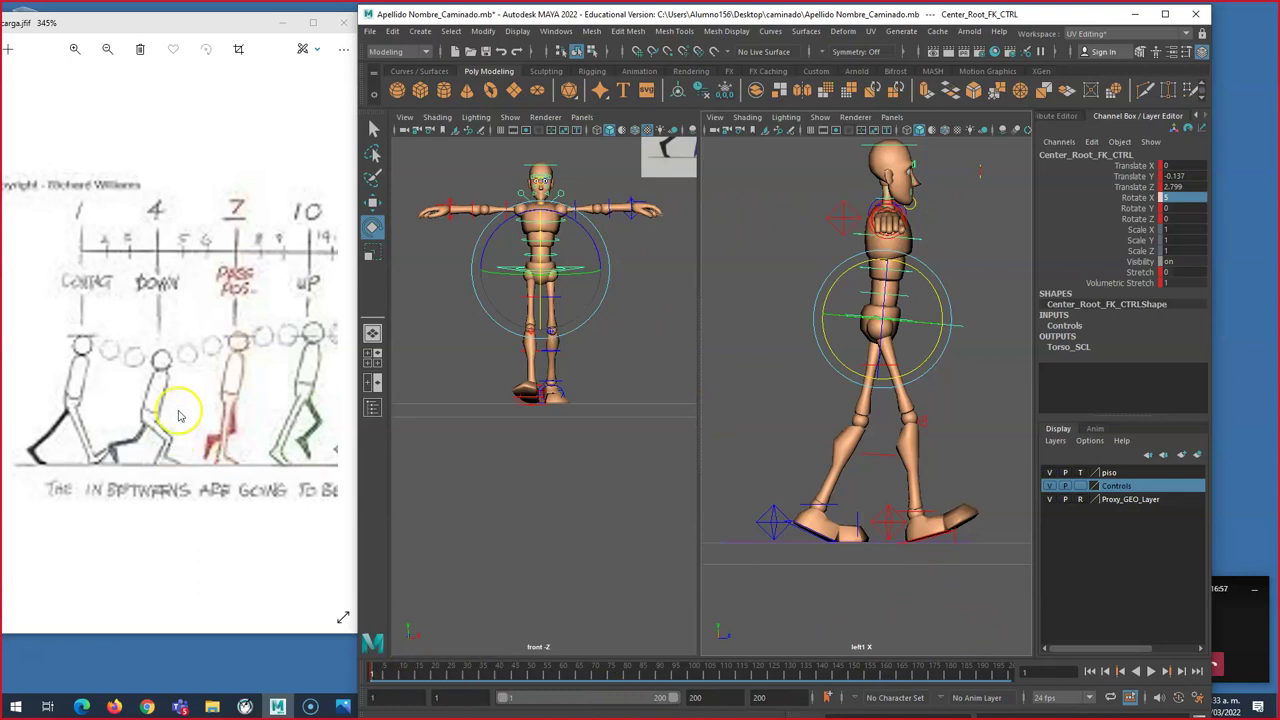
Step: Scrub the timeline to frame 6 and shorten the playback range to end at frame 50
{"action": "left_click", "coordinate": [381, 676]}
{"action": "key", "text": "alt+v"}
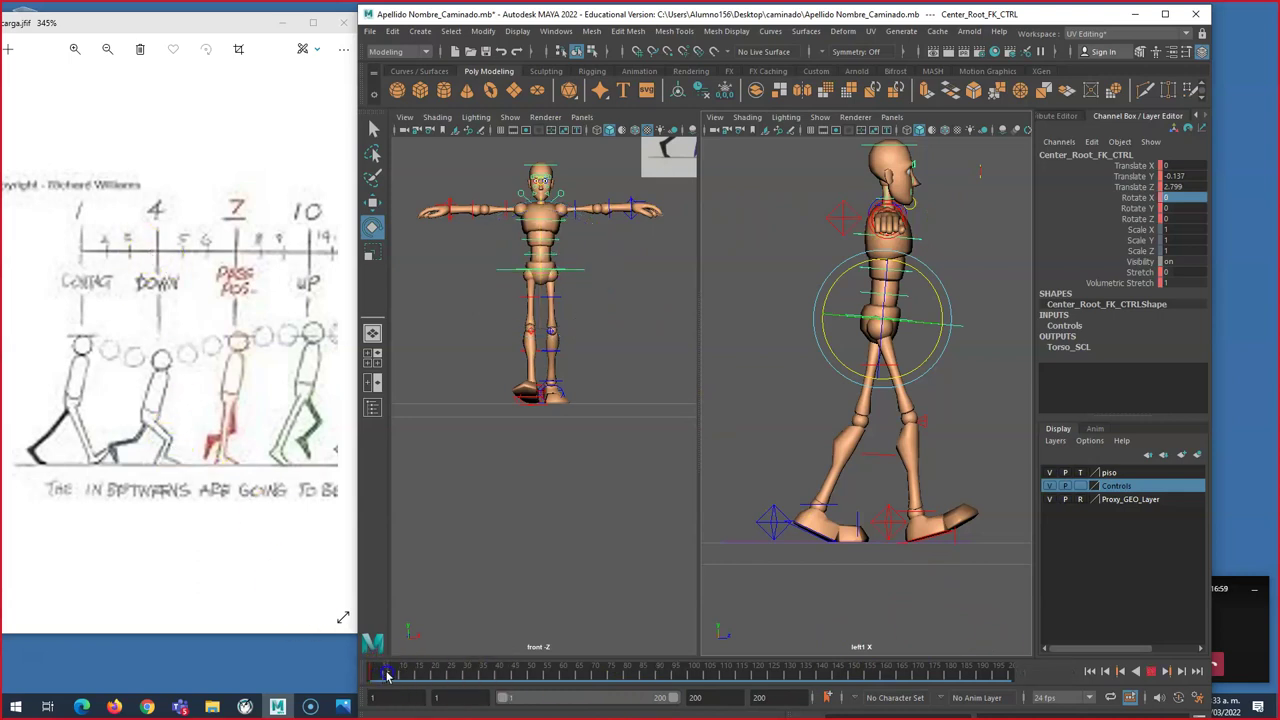
{"action": "left_click", "coordinate": [808, 694]}
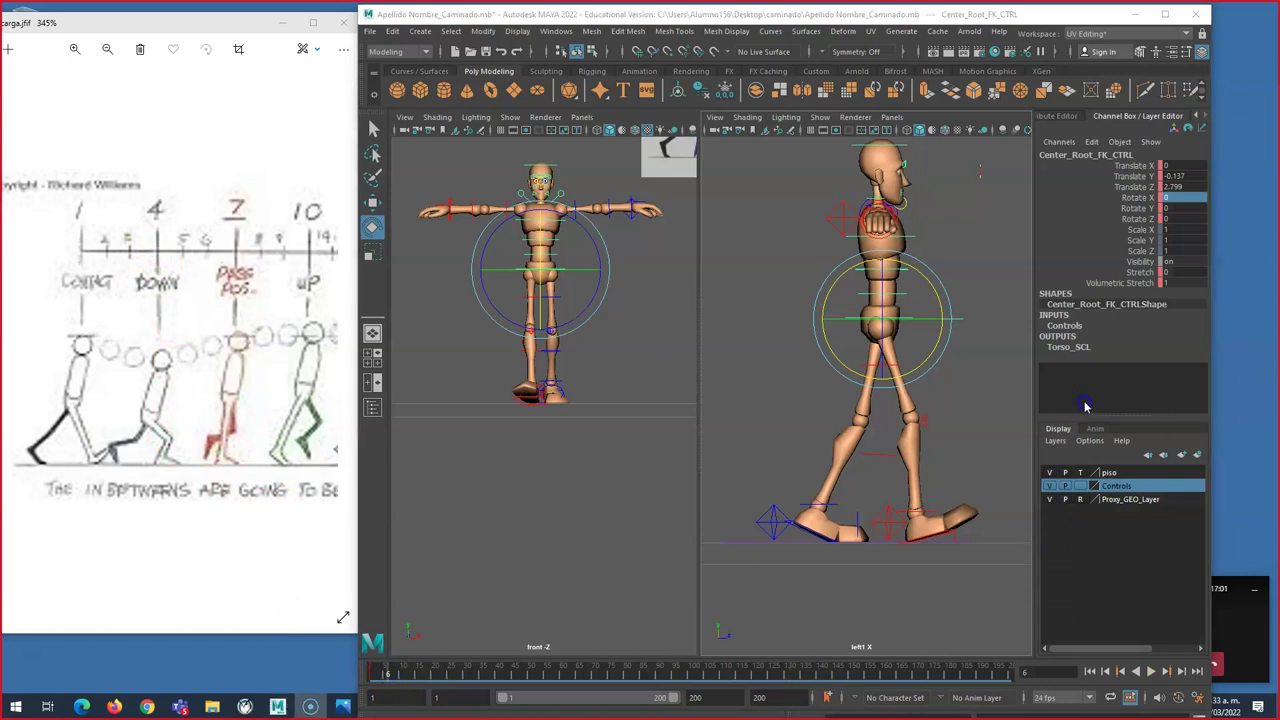
{"action": "left_click_drag", "start_coordinate": [612, 17], "coordinate": [502, 13]}
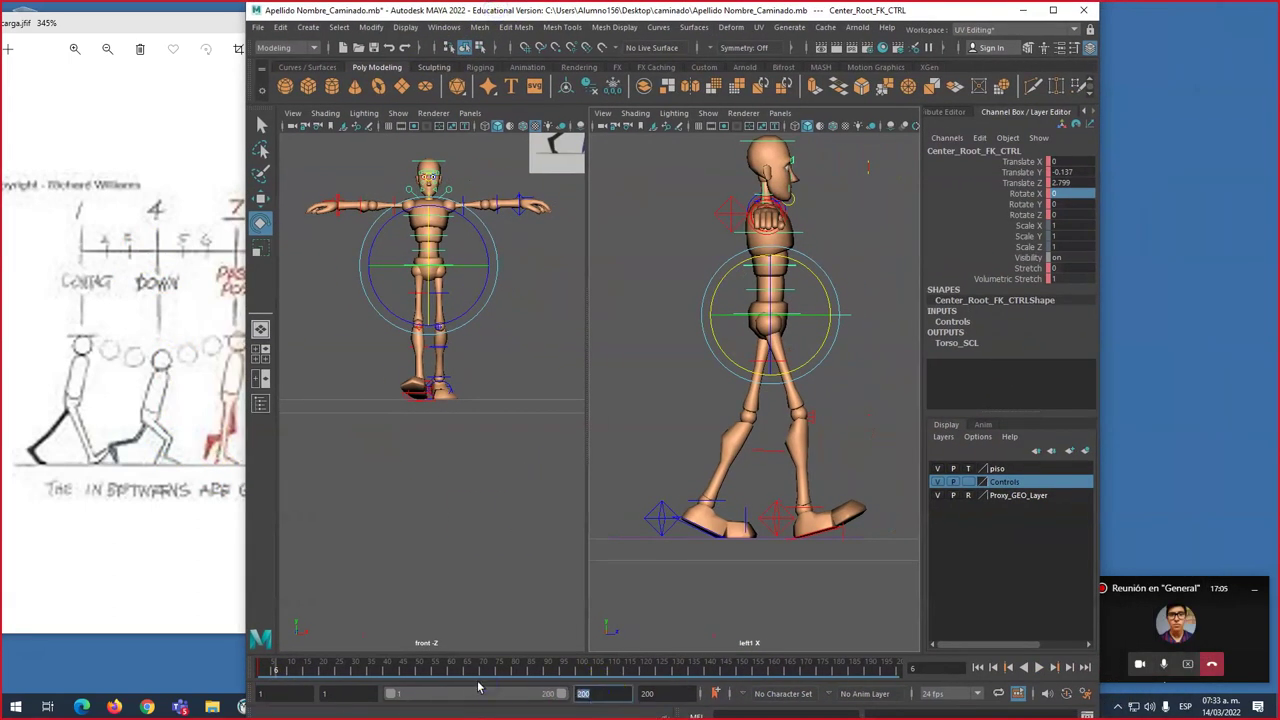
{"action": "left_click_drag", "start_coordinate": [441, 17], "coordinate": [561, 18]}
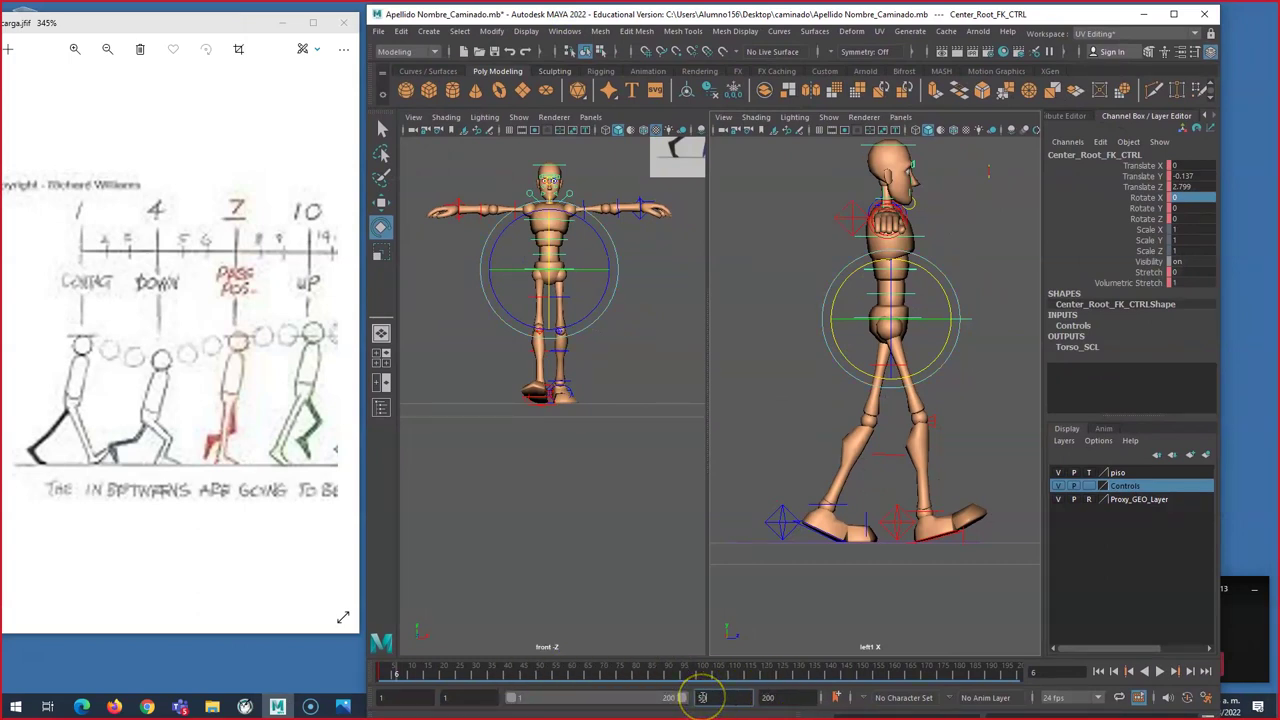
{"action": "key", "text": "Return"}
Step: At frame 4, flatten the front foot by setting the right foot control's Heel Roll to 0
{"action": "left_click_drag", "start_coordinate": [446, 668], "coordinate": [420, 670]}
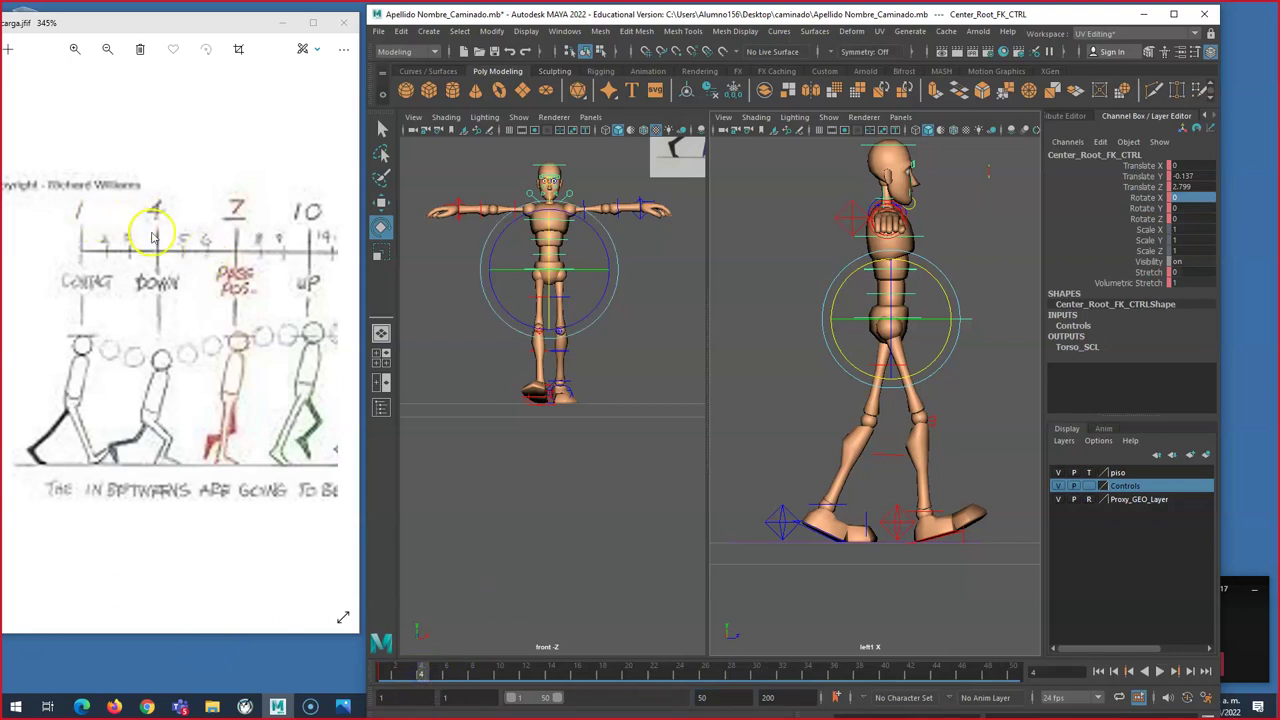
{"action": "scroll", "coordinate": [963, 441], "scroll_direction": "down", "scroll_amount": 1}
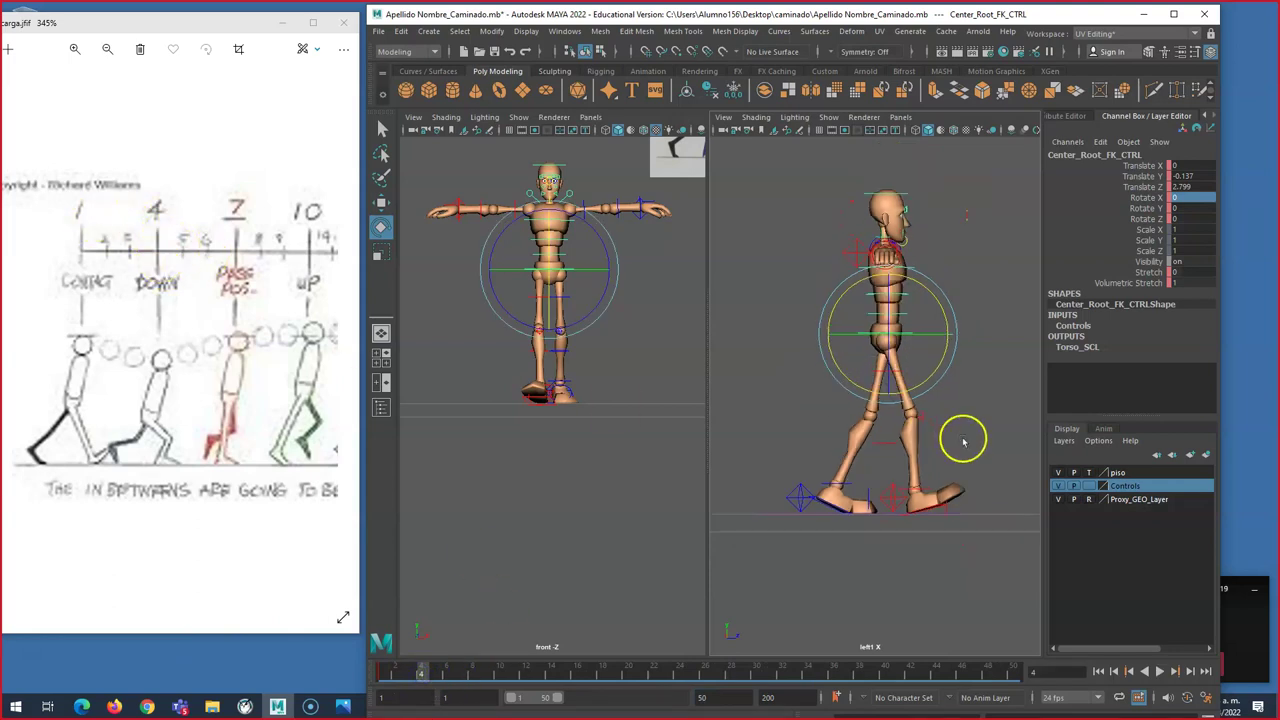
{"action": "left_click", "coordinate": [979, 399]}
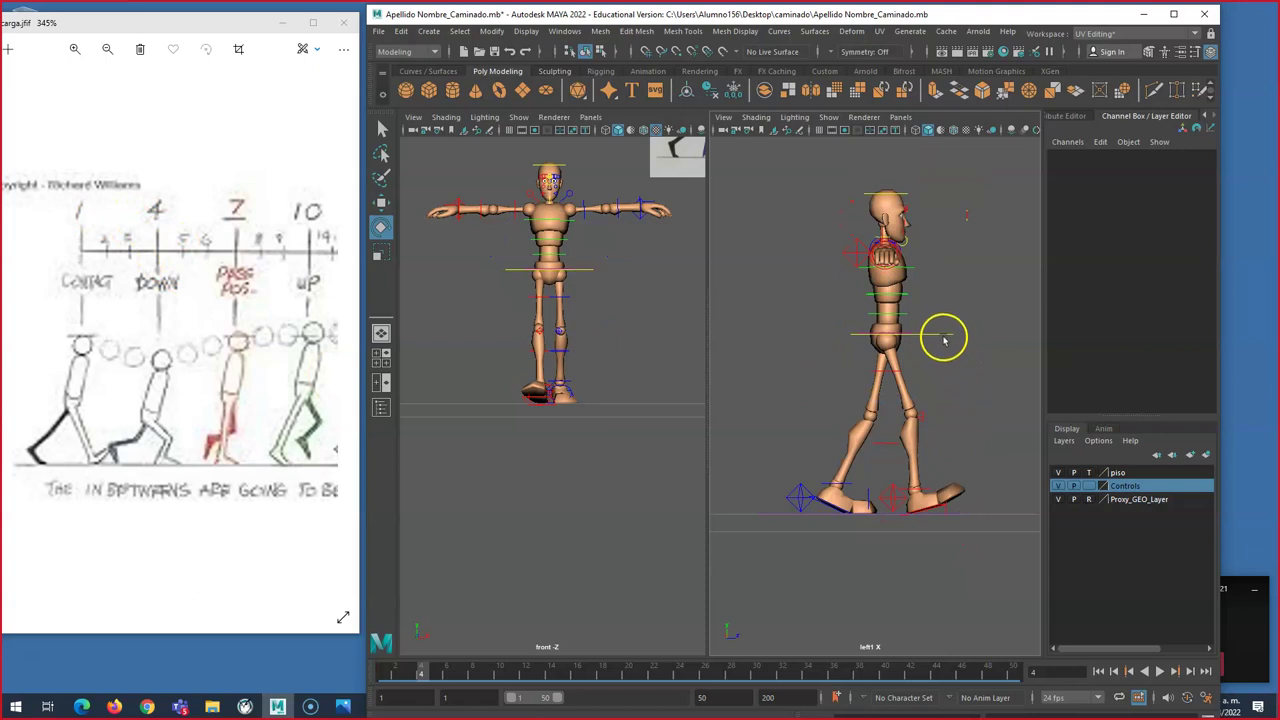
{"action": "left_click", "coordinate": [944, 337]}
{"action": "left_click", "coordinate": [958, 515]}
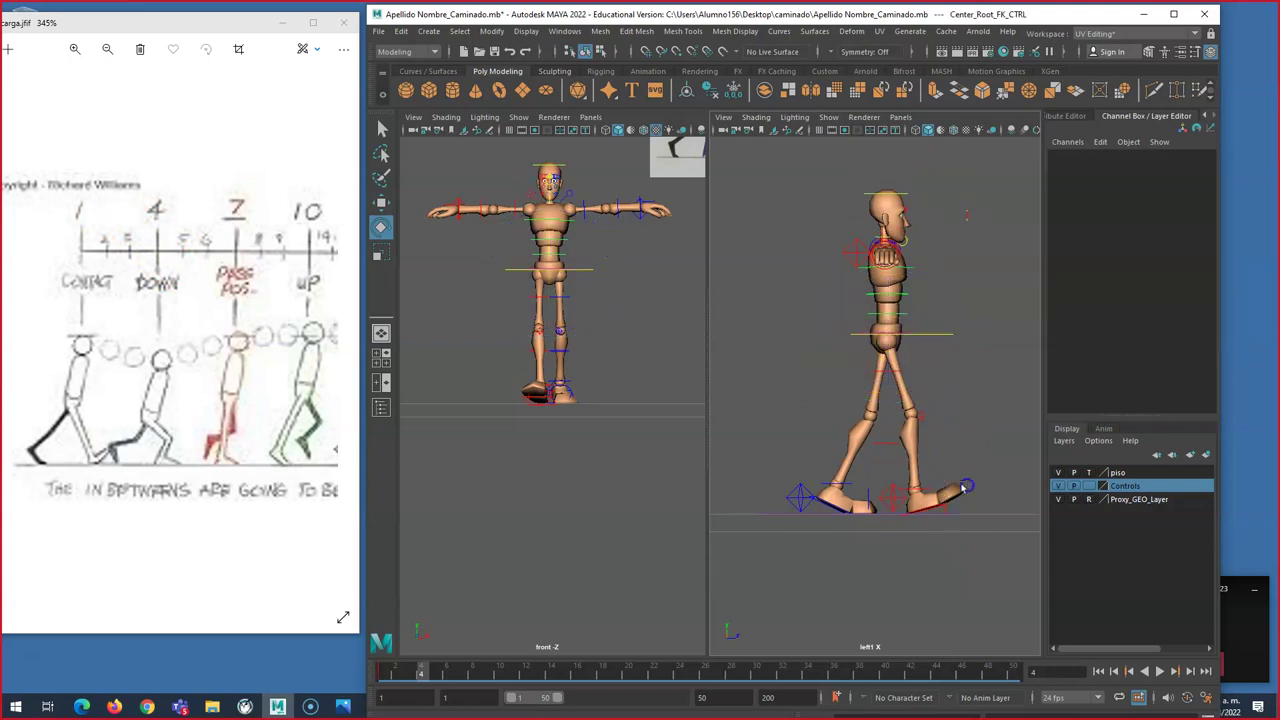
{"action": "left_click", "coordinate": [964, 488]}
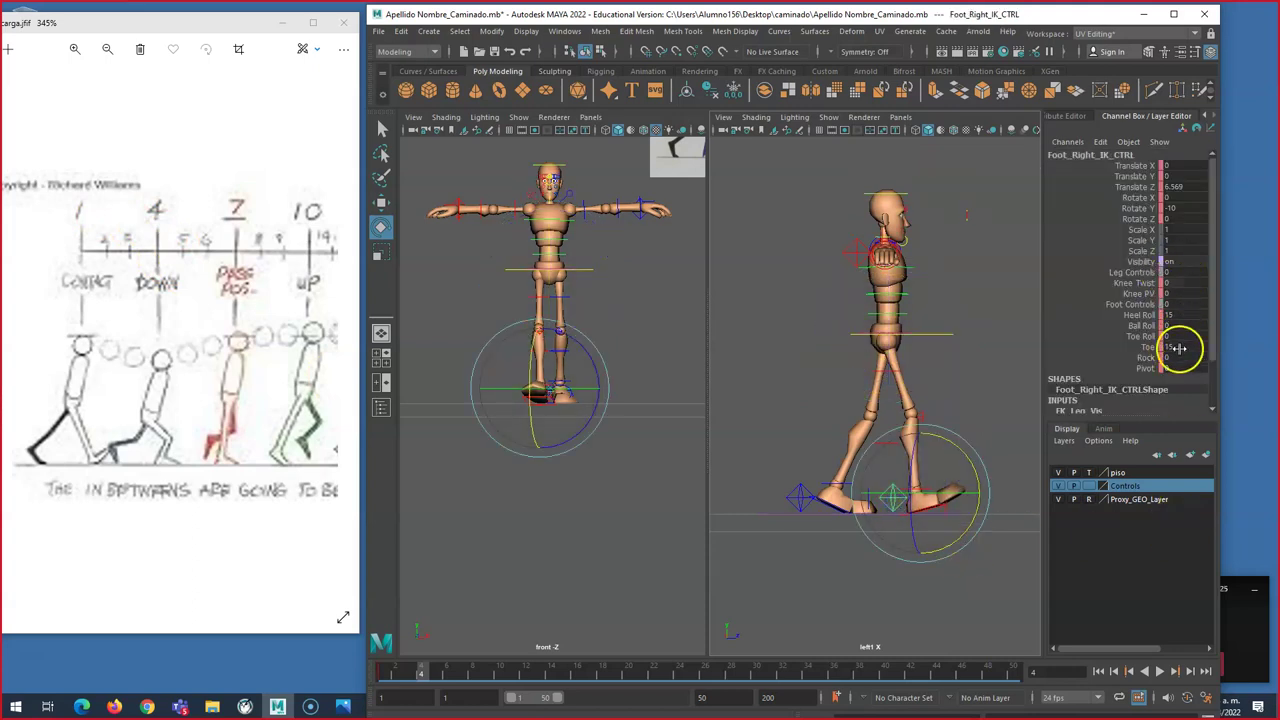
{"action": "left_click", "coordinate": [1063, 340]}
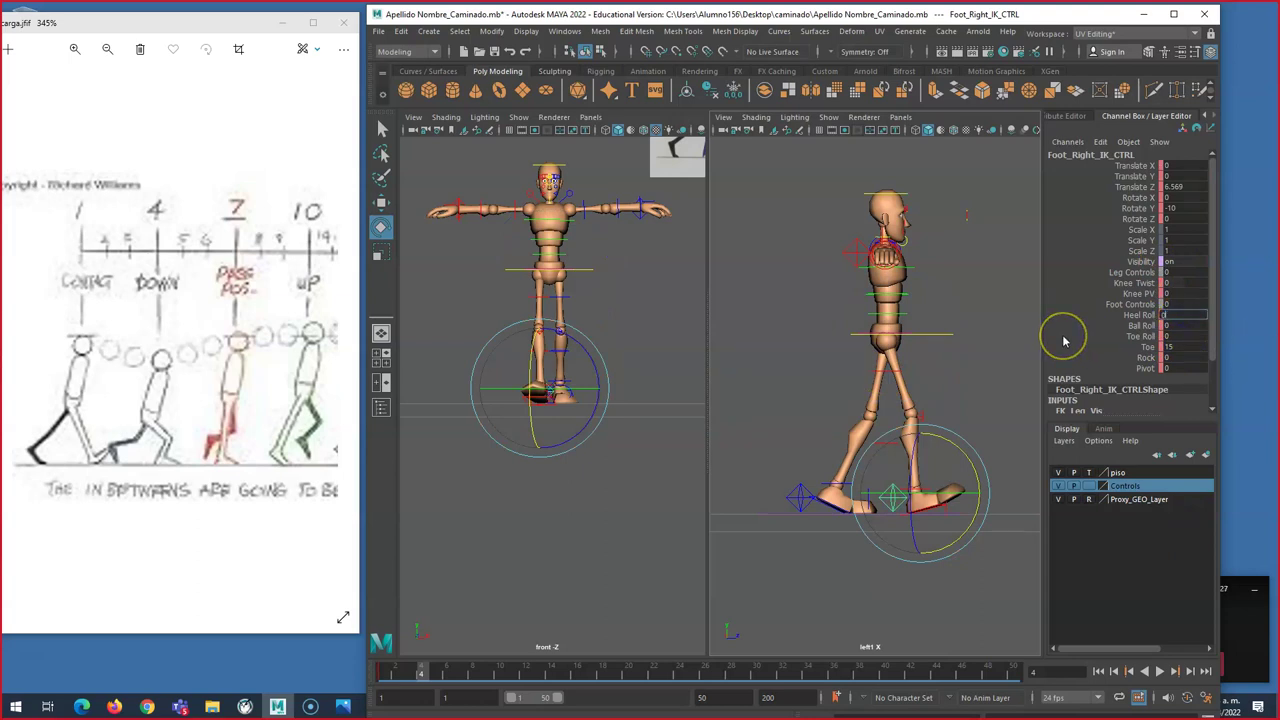
{"action": "key", "text": "Return"}
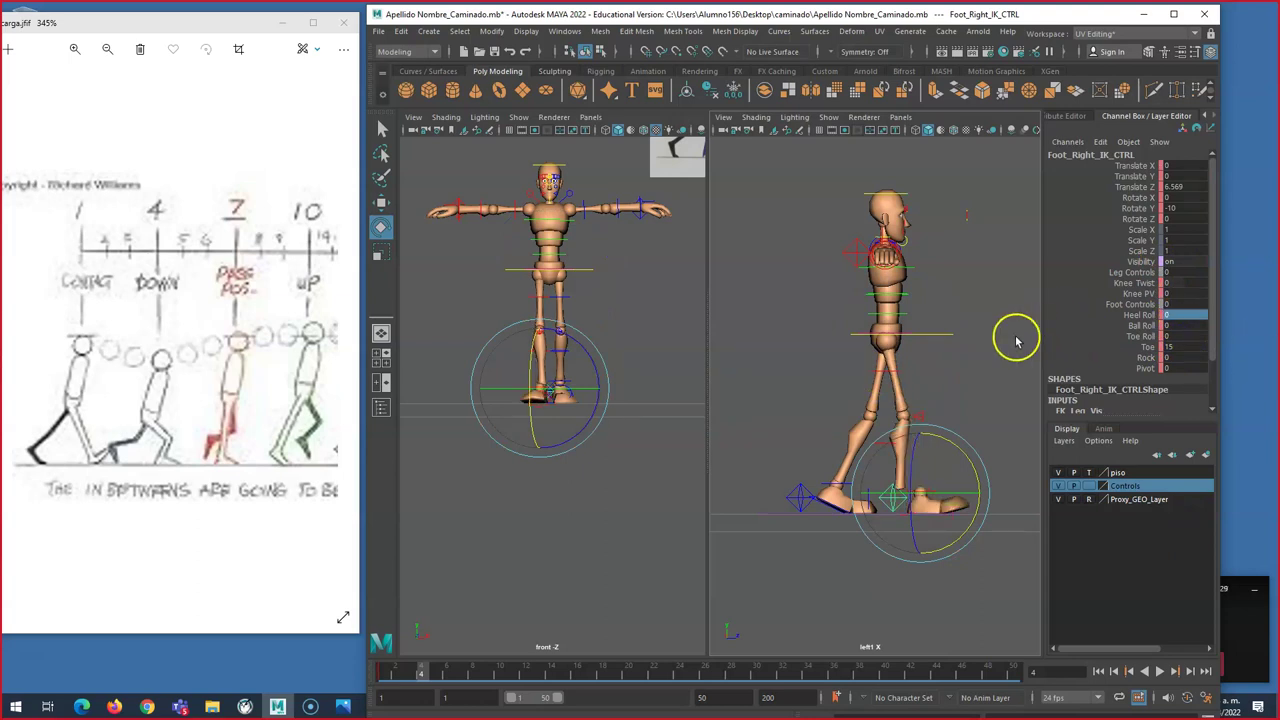
Step: Select the root control with the Move tool, then scrub and play the timeline and return to frame 4
{"action": "key", "text": "w"}
{"action": "left_click", "coordinate": [946, 338]}
{"action": "left_click", "coordinate": [946, 338]}
{"action": "left_click_drag", "start_coordinate": [534, 677], "coordinate": [420, 672]}
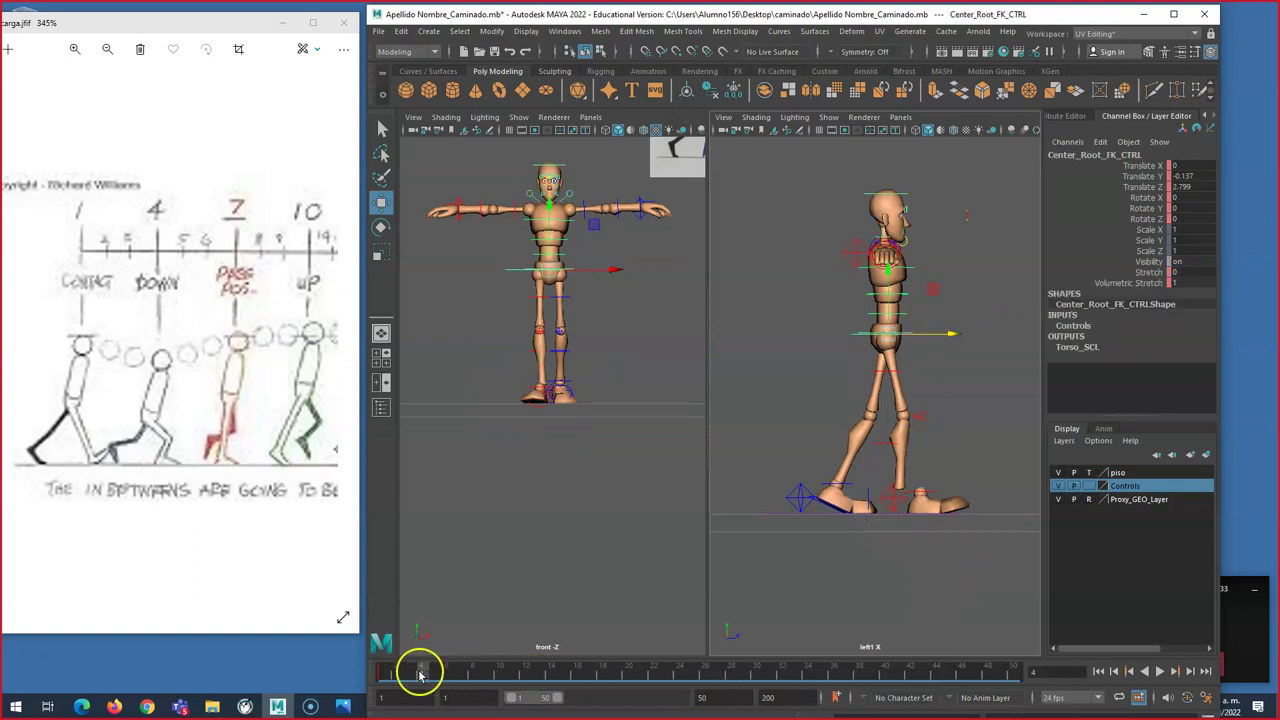
{"action": "key", "text": "alt+v"}
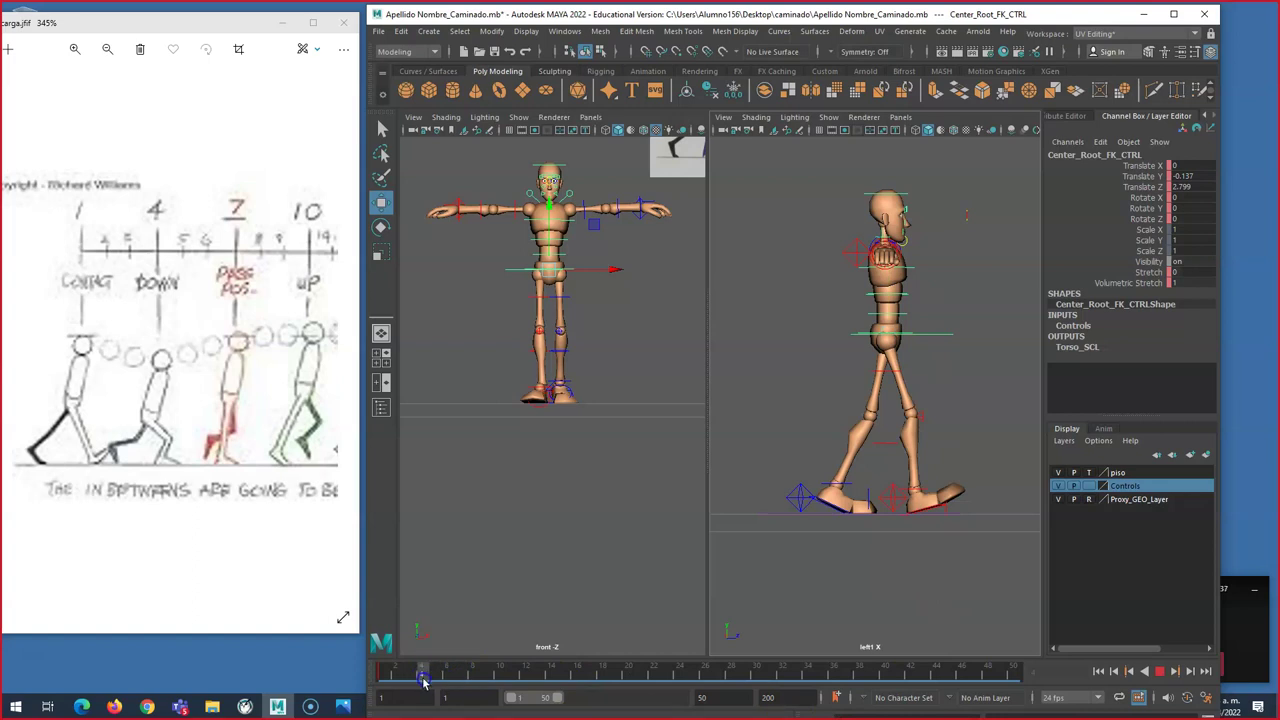
{"action": "left_click", "coordinate": [423, 682]}
Step: Maximize the Maya window so the full set of animation controls is accessible
{"action": "left_click", "coordinate": [1175, 15]}
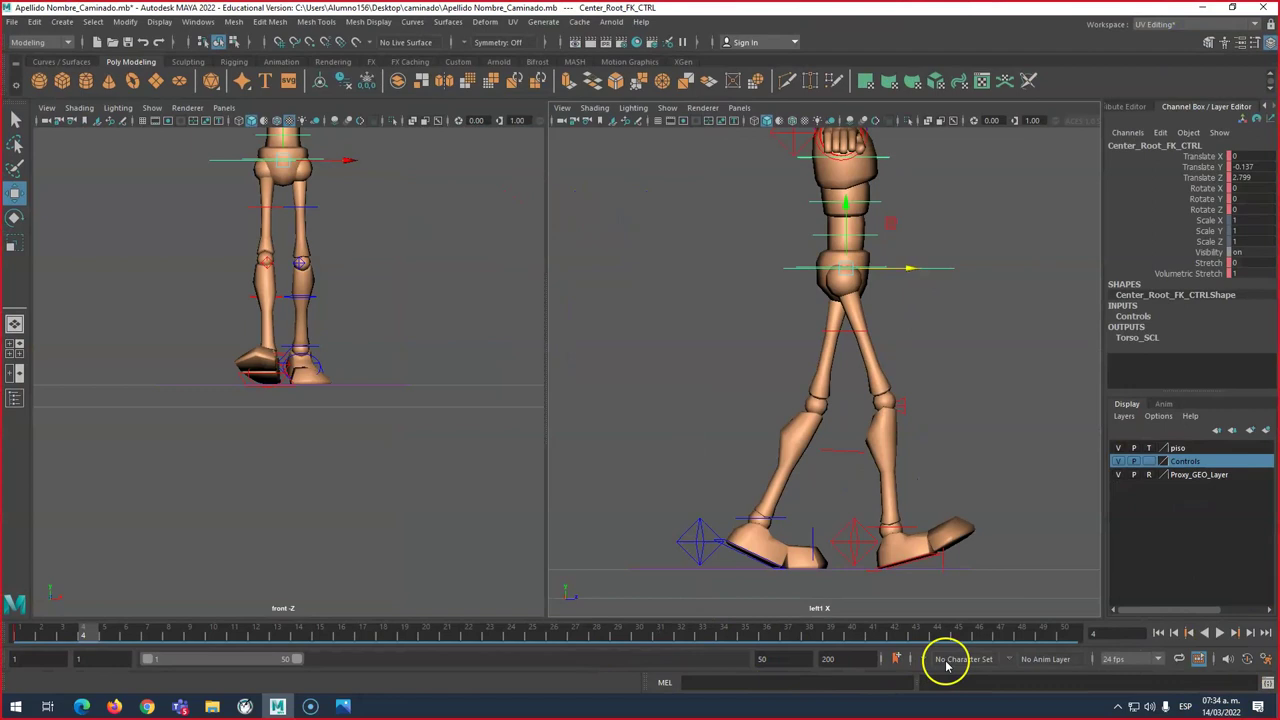
{"action": "left_click", "coordinate": [310, 706]}
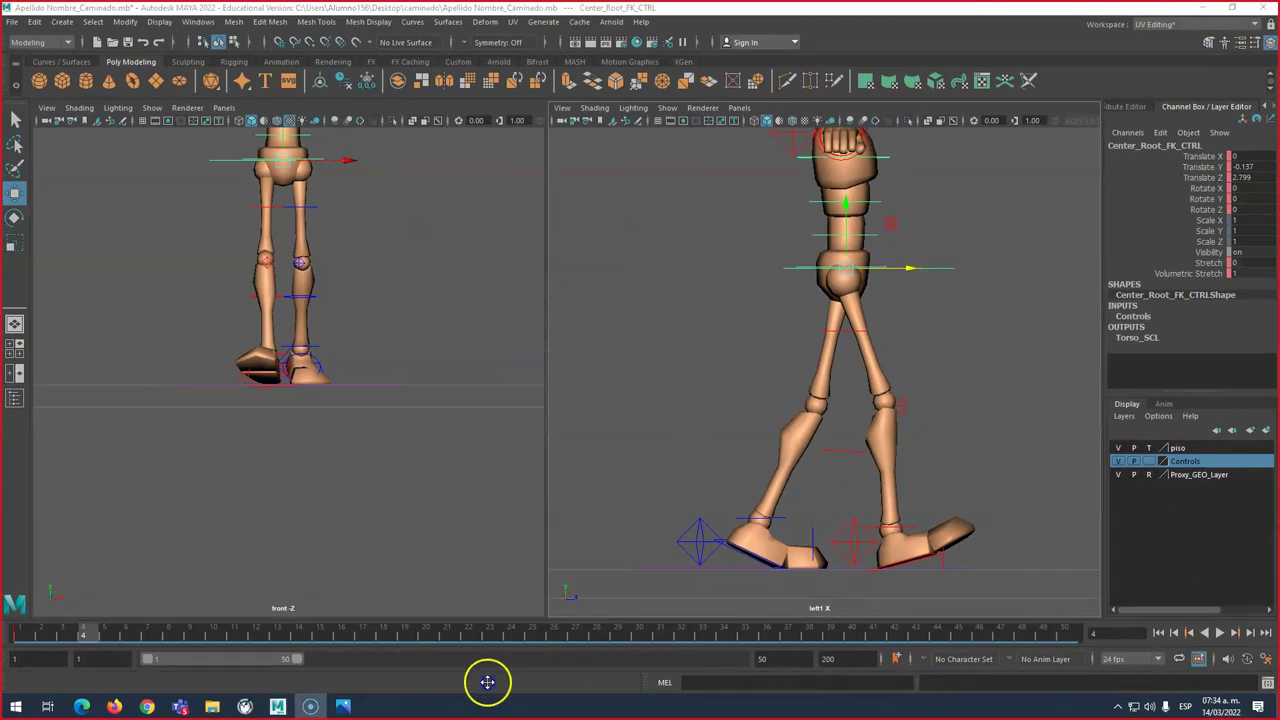
Step: In the Time Slider preferences, set the playback speed to 24 fps x 1
{"action": "left_click", "coordinate": [1265, 658]}
{"action": "left_click", "coordinate": [478, 225]}
{"action": "left_click", "coordinate": [478, 225]}
{"action": "scroll", "coordinate": [480, 400], "scroll_direction": "down", "scroll_amount": 2}
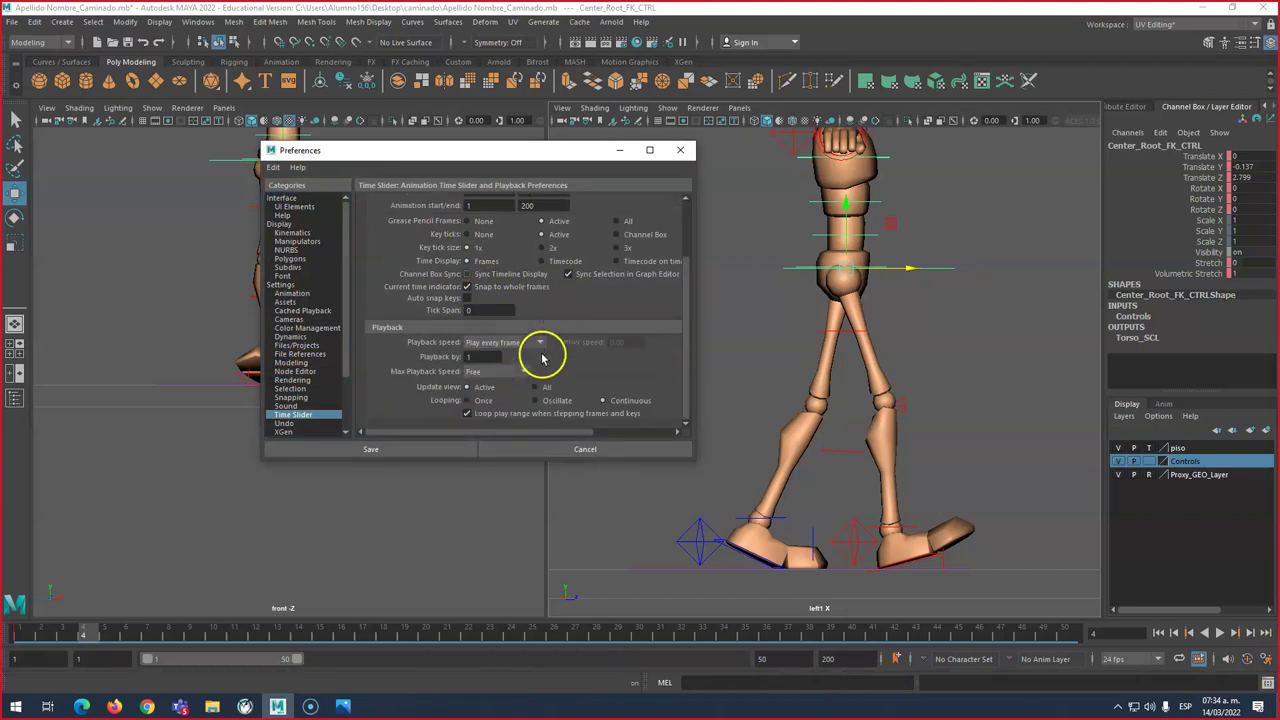
{"action": "left_click", "coordinate": [487, 344]}
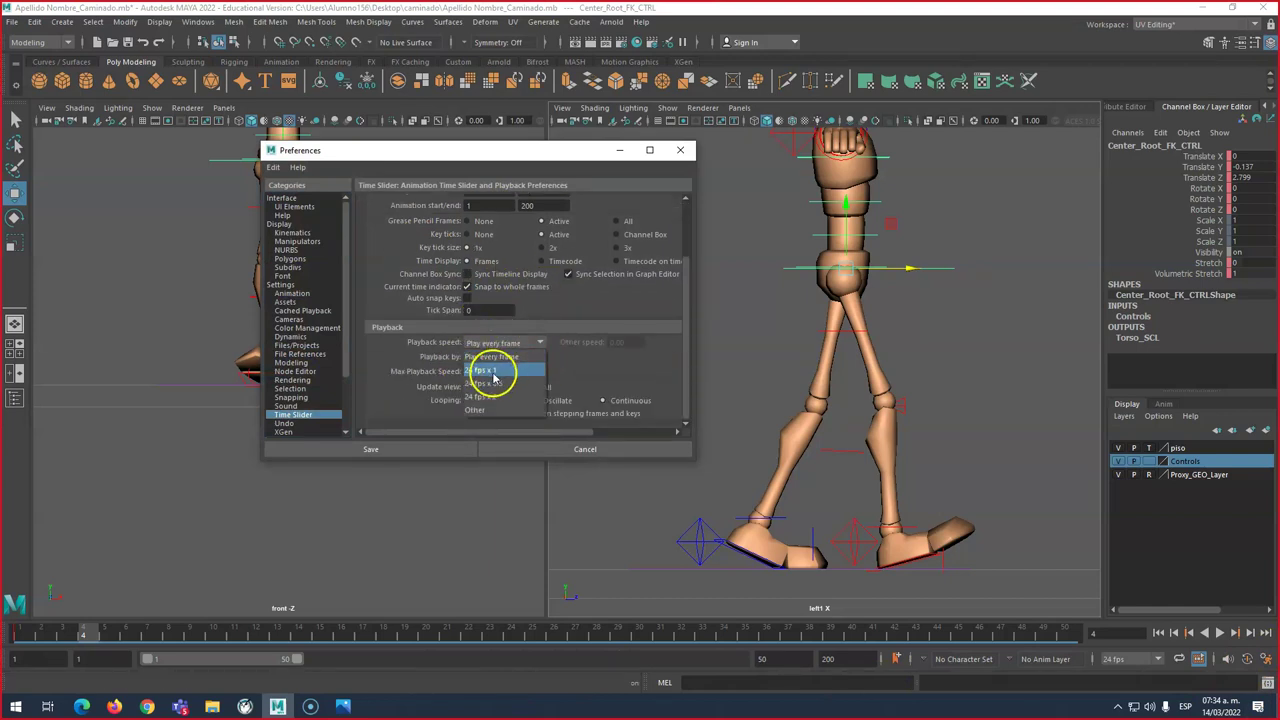
{"action": "left_click", "coordinate": [480, 371]}
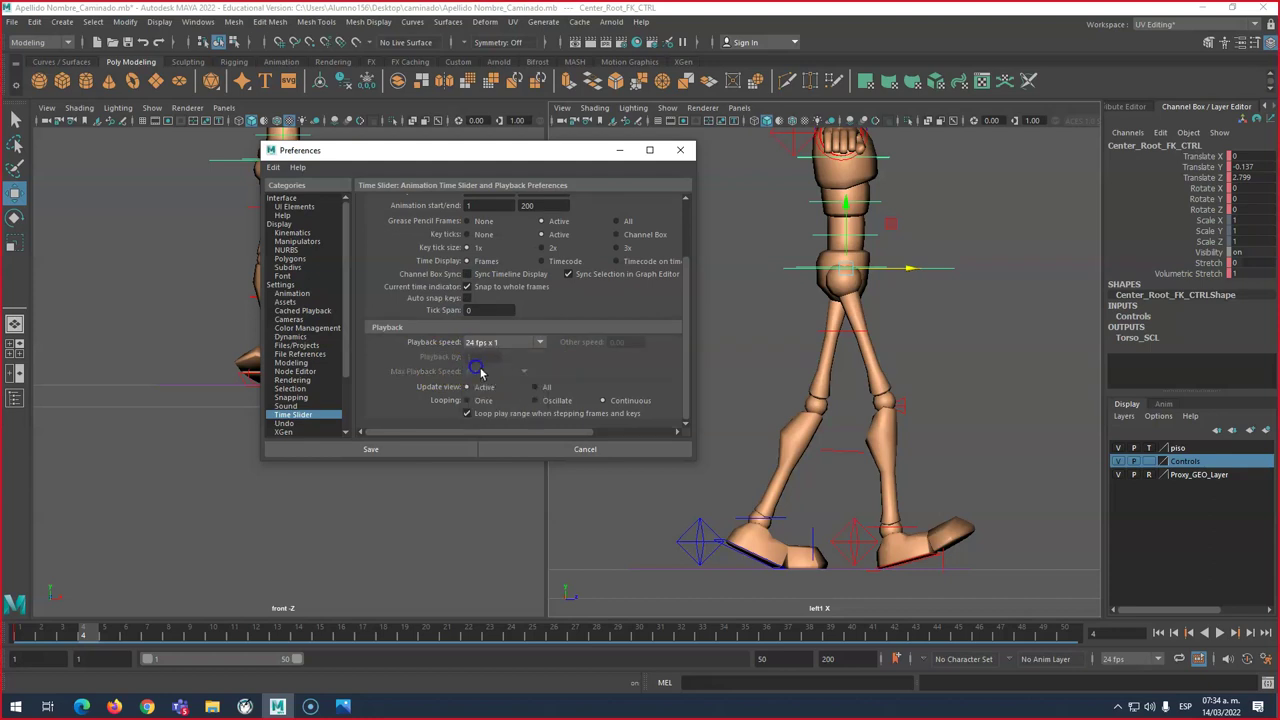
Step: In the Animation preferences, set the default tangent weight to Weighted Tangents and save the preferences
{"action": "left_click", "coordinate": [292, 293]}
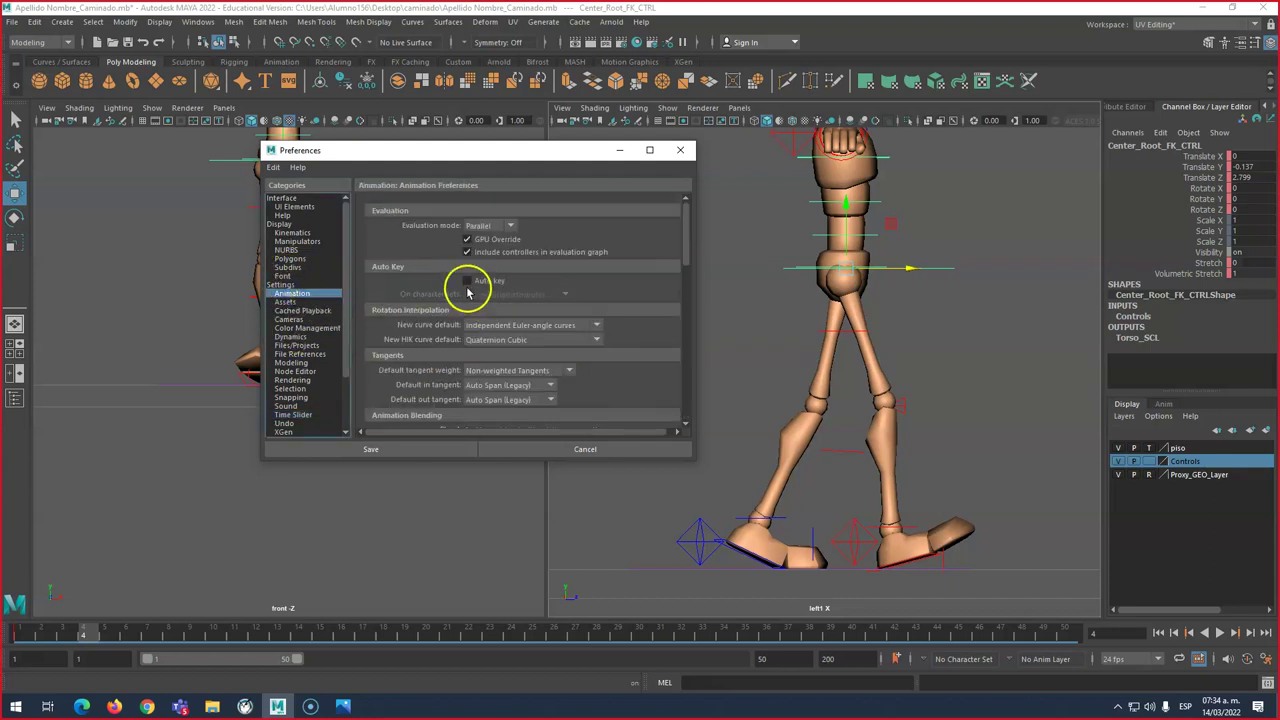
{"action": "scroll", "coordinate": [594, 327], "scroll_direction": "down", "scroll_amount": 1}
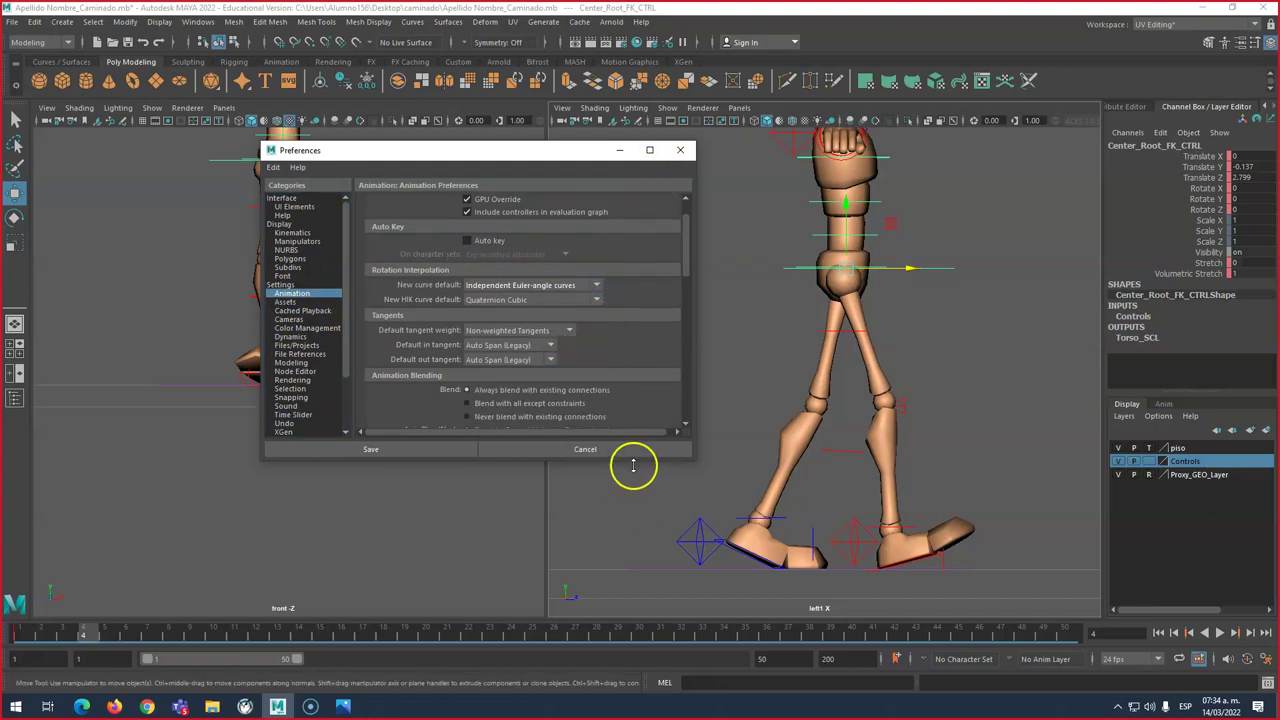
{"action": "left_click_drag", "start_coordinate": [633, 461], "coordinate": [634, 652]}
{"action": "scroll", "coordinate": [518, 440], "scroll_direction": "down", "scroll_amount": 2}
{"action": "scroll", "coordinate": [516, 452], "scroll_direction": "up", "scroll_amount": 2}
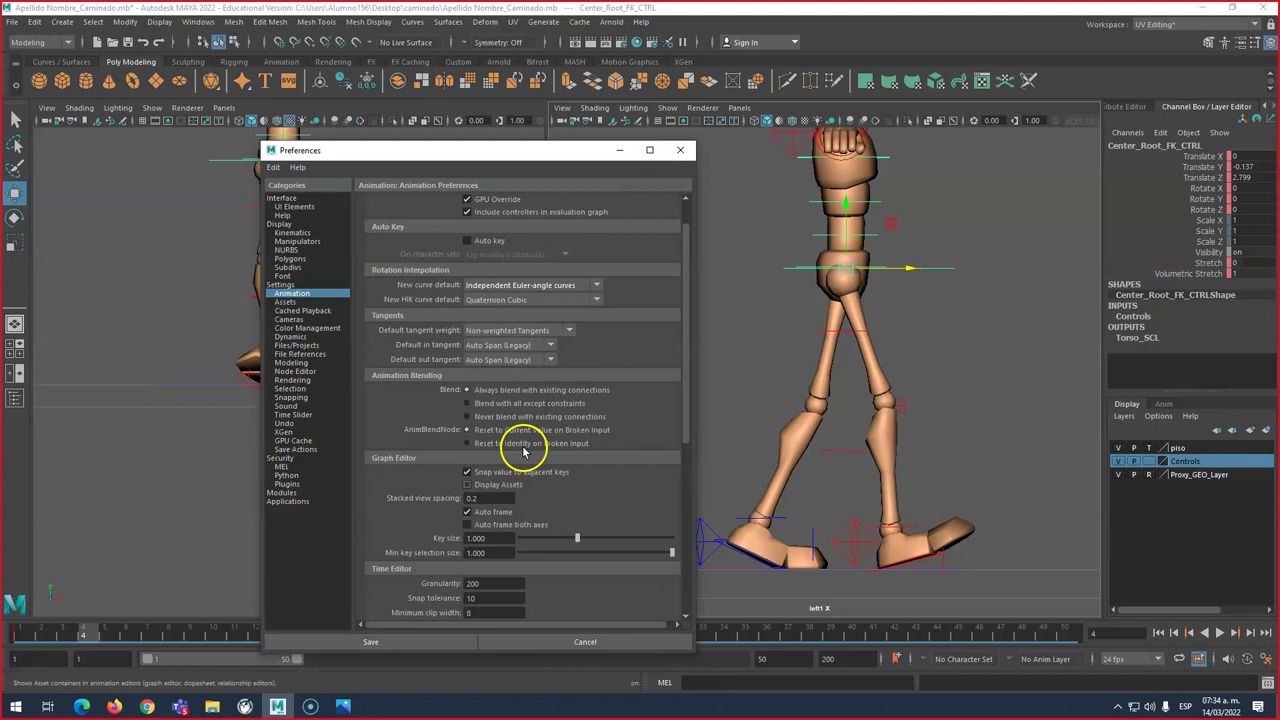
{"action": "left_click", "coordinate": [520, 331]}
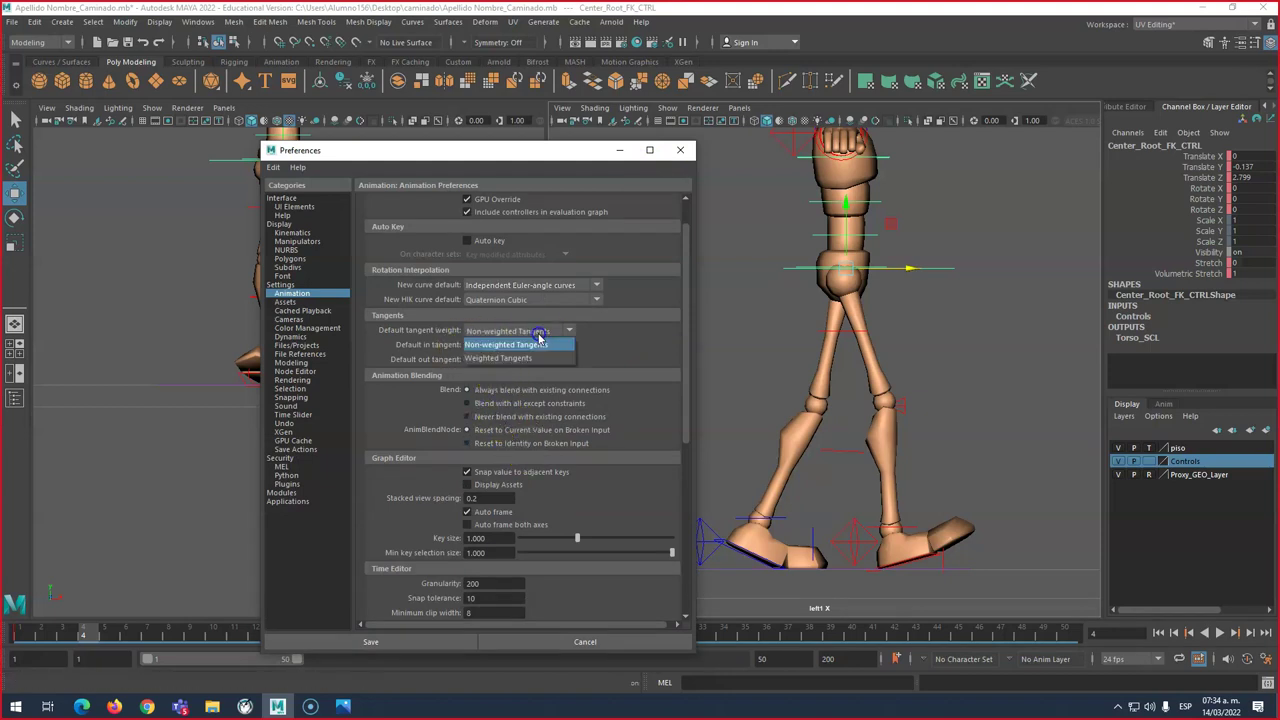
{"action": "left_click", "coordinate": [503, 359]}
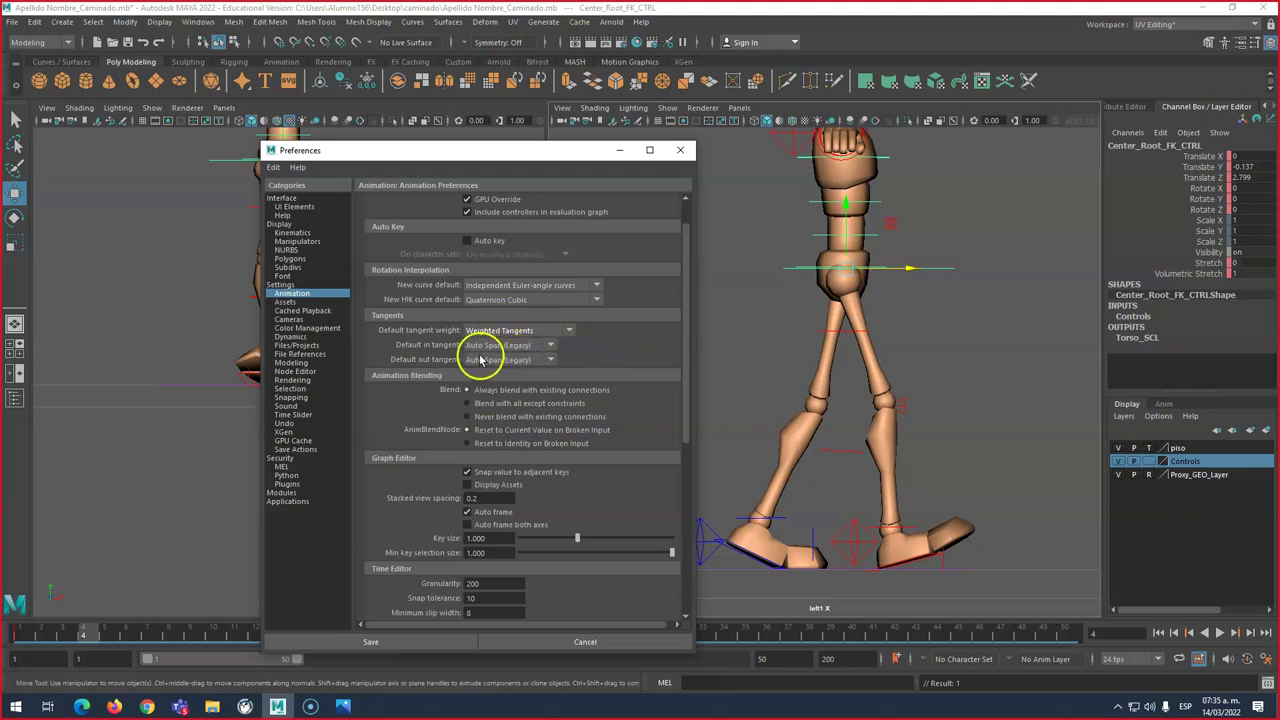
{"action": "left_click", "coordinate": [405, 641]}
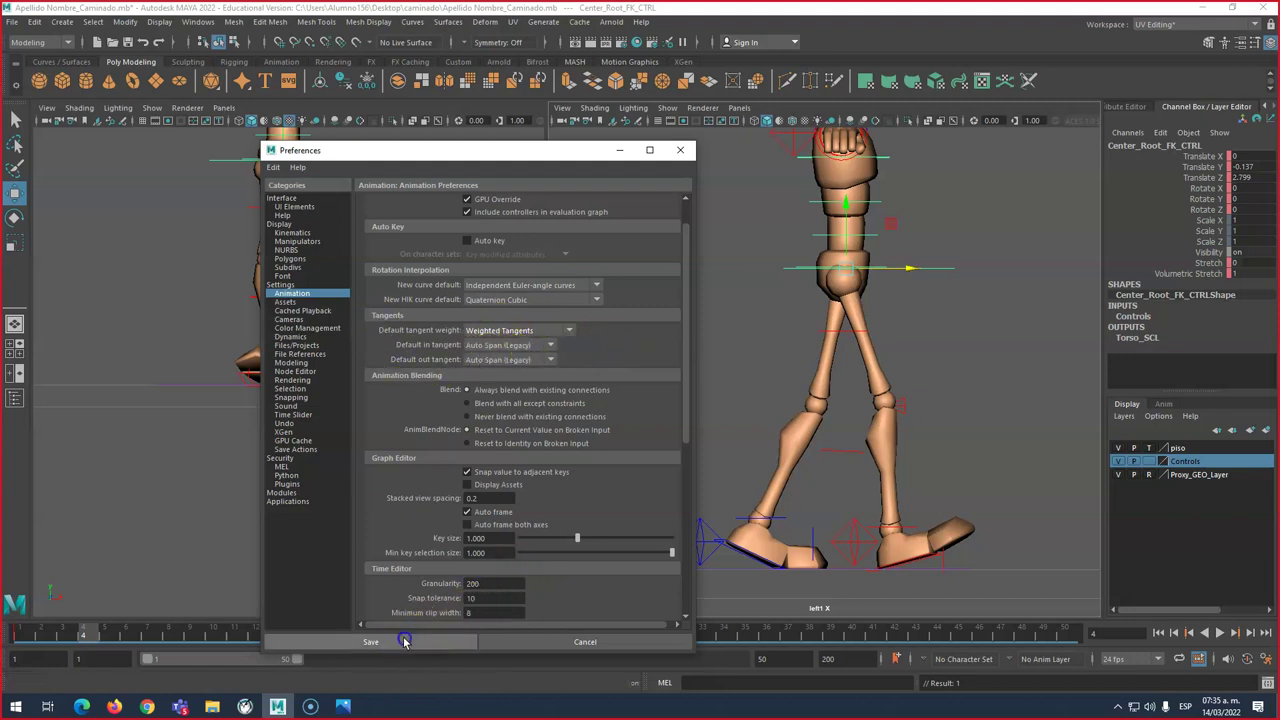
{"action": "left_click", "coordinate": [405, 642]}
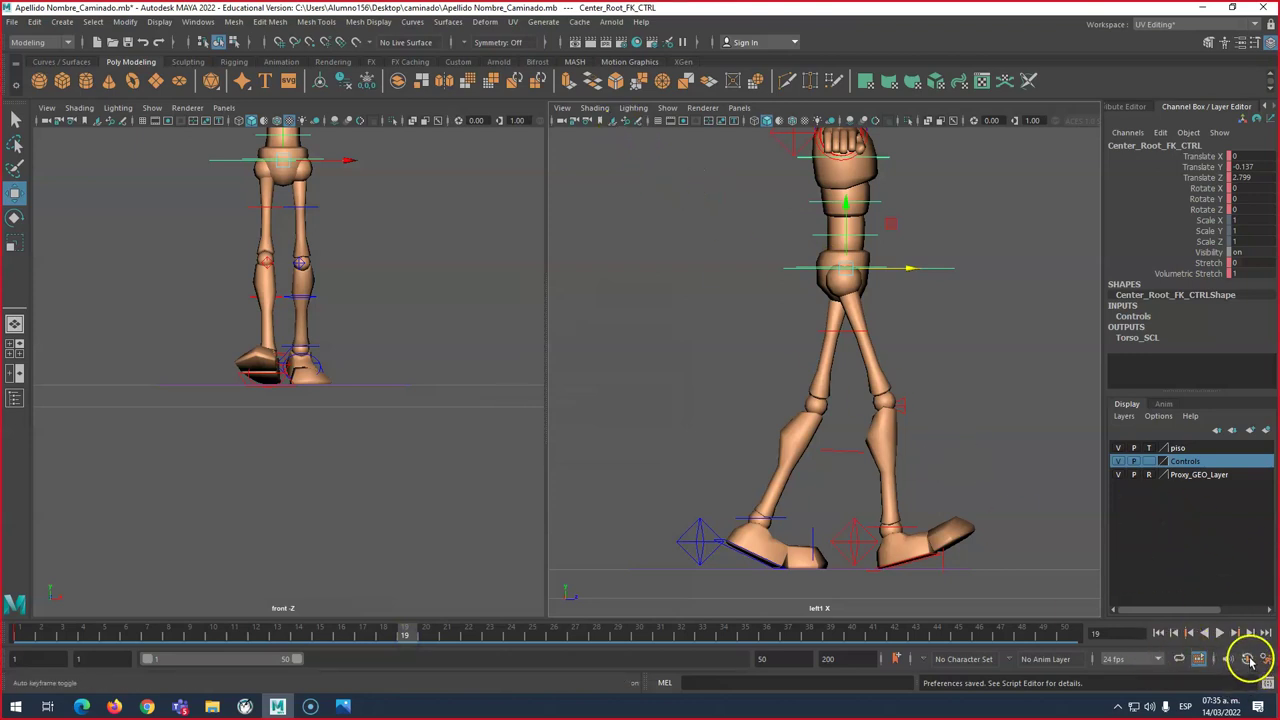
Step: At frame 4, set the right foot control's Heel Roll to 0 and scrub the timeline around that frame
{"action": "left_click", "coordinate": [83, 632]}
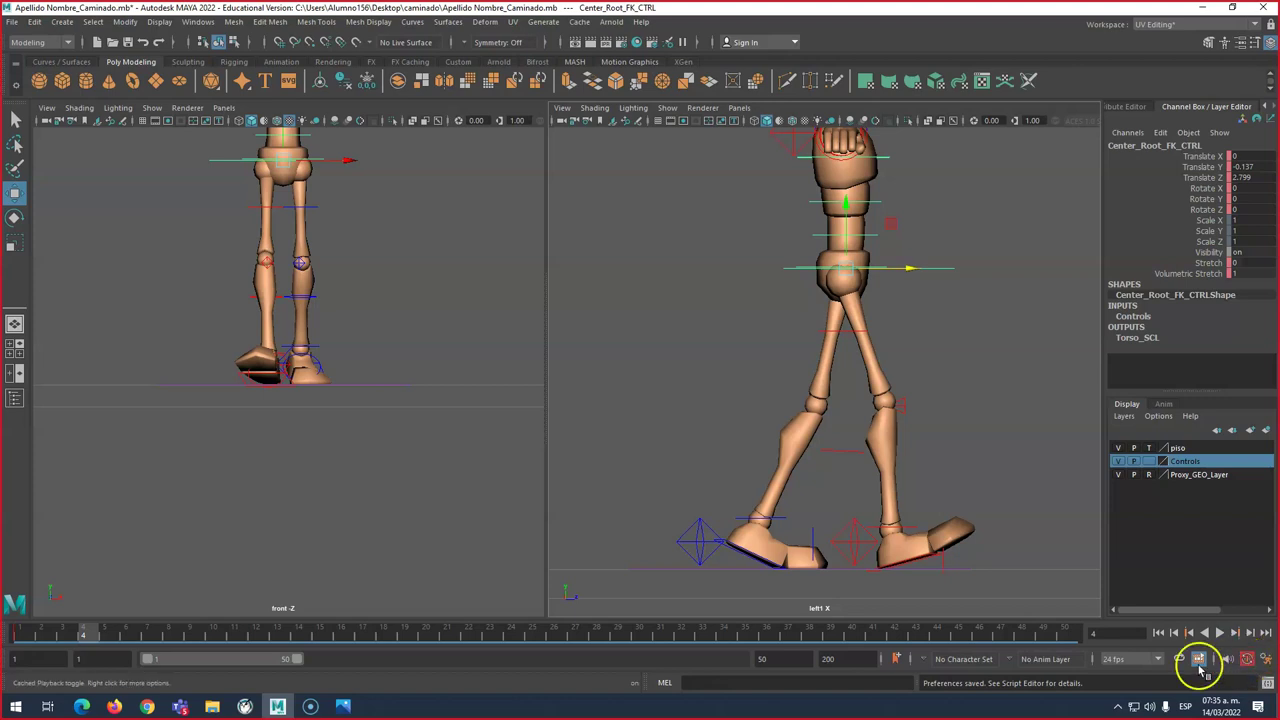
{"action": "left_click", "coordinate": [840, 554]}
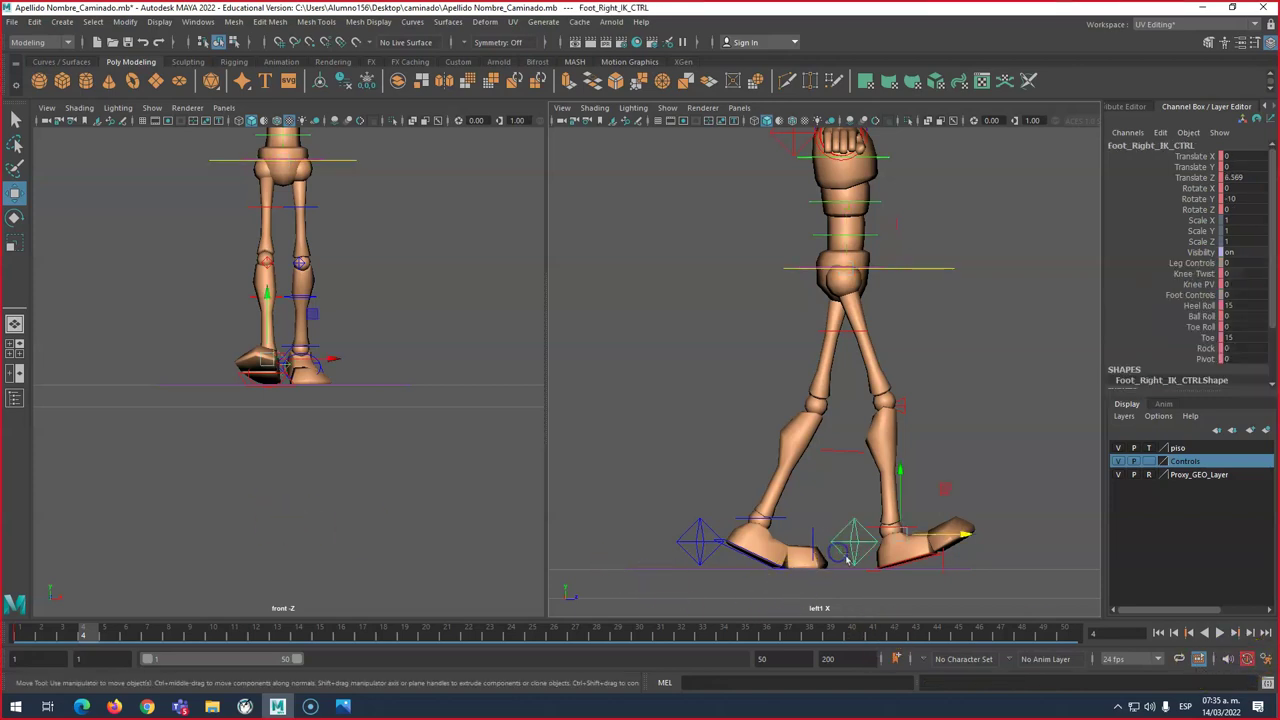
{"action": "left_click", "coordinate": [1239, 305]}
{"action": "key", "text": "Return"}
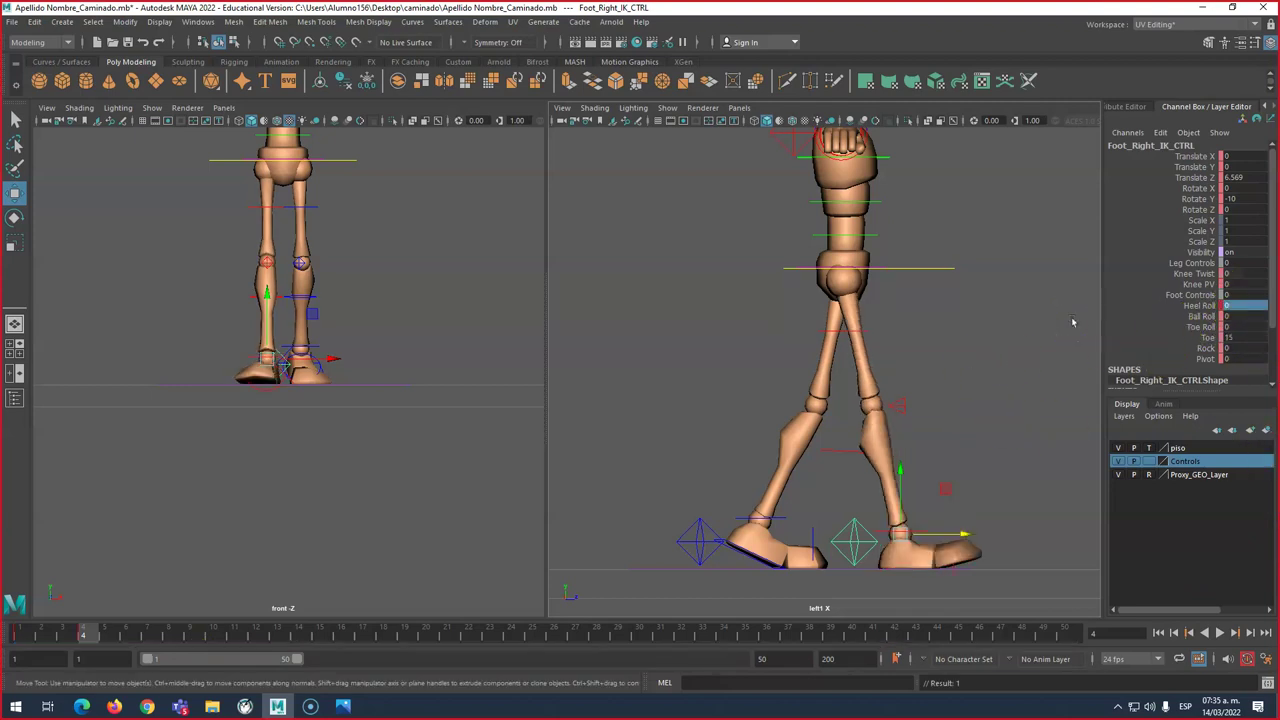
{"action": "mouse_move", "coordinate": [85, 634]}
{"action": "left_mouse_down"}
{"action": "mouse_move", "coordinate": [52, 636]}
{"action": "mouse_move", "coordinate": [123, 635]}
{"action": "mouse_move", "coordinate": [10, 638]}
{"action": "mouse_move", "coordinate": [134, 640]}
{"action": "mouse_move", "coordinate": [72, 636]}
{"action": "mouse_move", "coordinate": [84, 636]}
{"action": "left_mouse_up"}
Step: Lower the root control to about Translate Y -0.692, restore the window beside the walk reference, and shift the root forward to about Translate Z 3.527
{"action": "left_click", "coordinate": [826, 293]}
{"action": "left_click", "coordinate": [896, 270]}
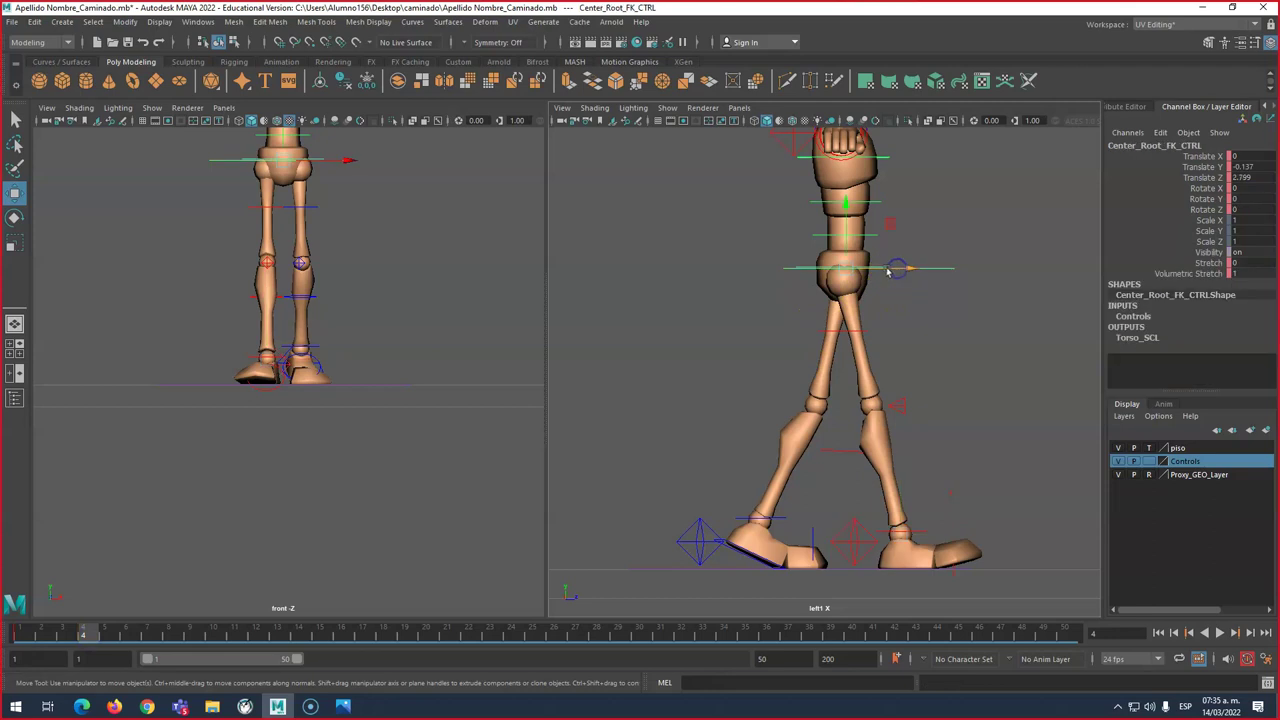
{"action": "mouse_move", "coordinate": [852, 250]}
{"action": "left_mouse_down"}
{"action": "mouse_move", "coordinate": [857, 266]}
{"action": "mouse_move", "coordinate": [843, 229]}
{"action": "mouse_move", "coordinate": [846, 248]}
{"action": "left_mouse_up"}
{"action": "left_click", "coordinate": [913, 82]}
{"action": "left_click", "coordinate": [1231, 8]}
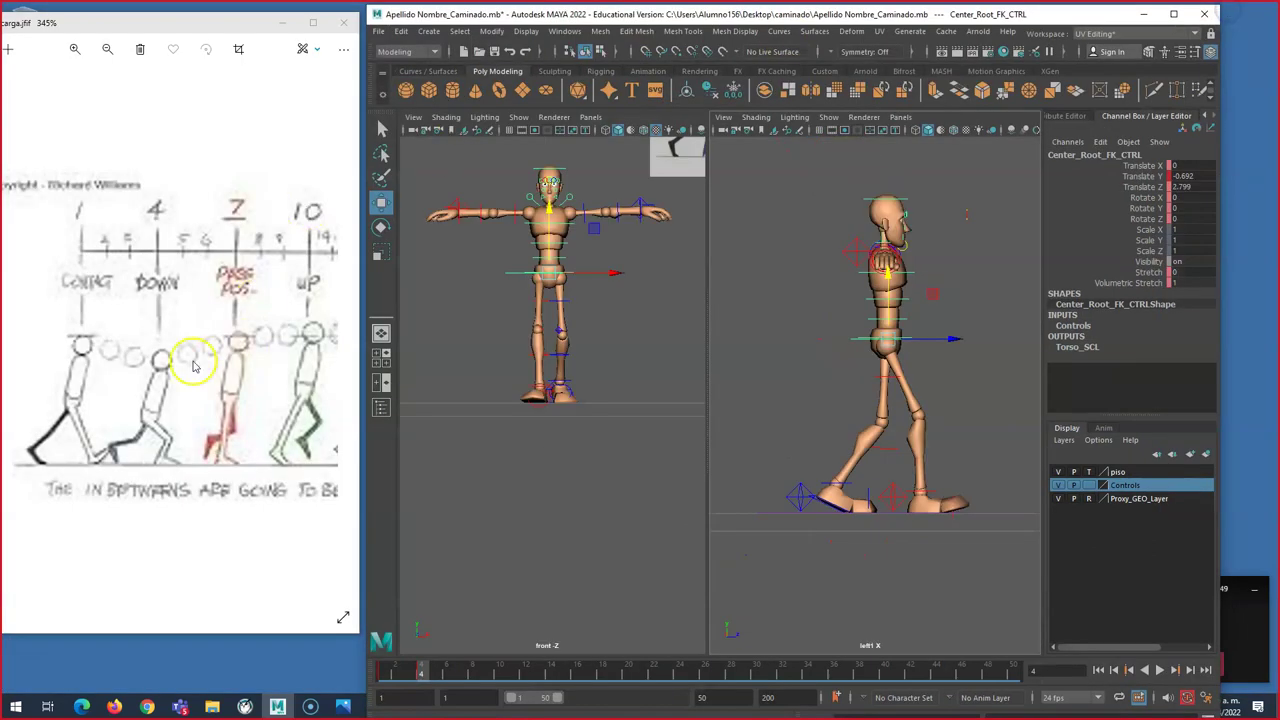
{"action": "left_click_drag", "start_coordinate": [927, 341], "coordinate": [941, 341]}
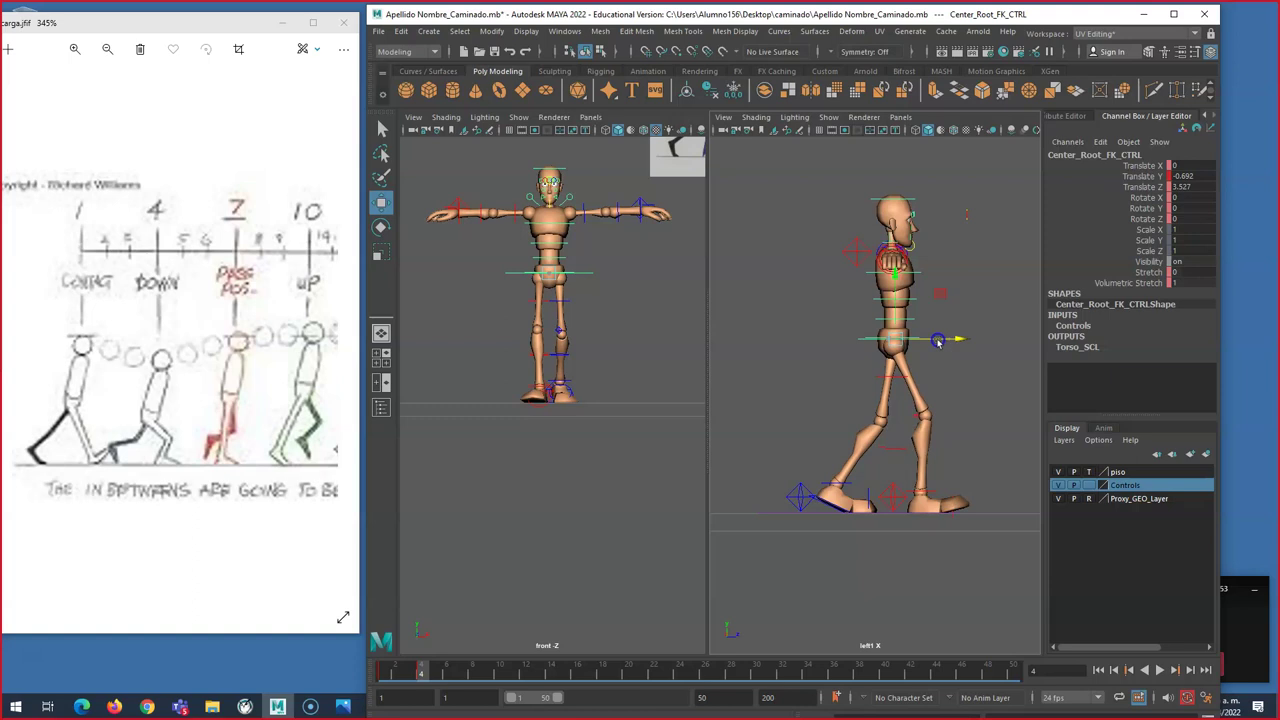
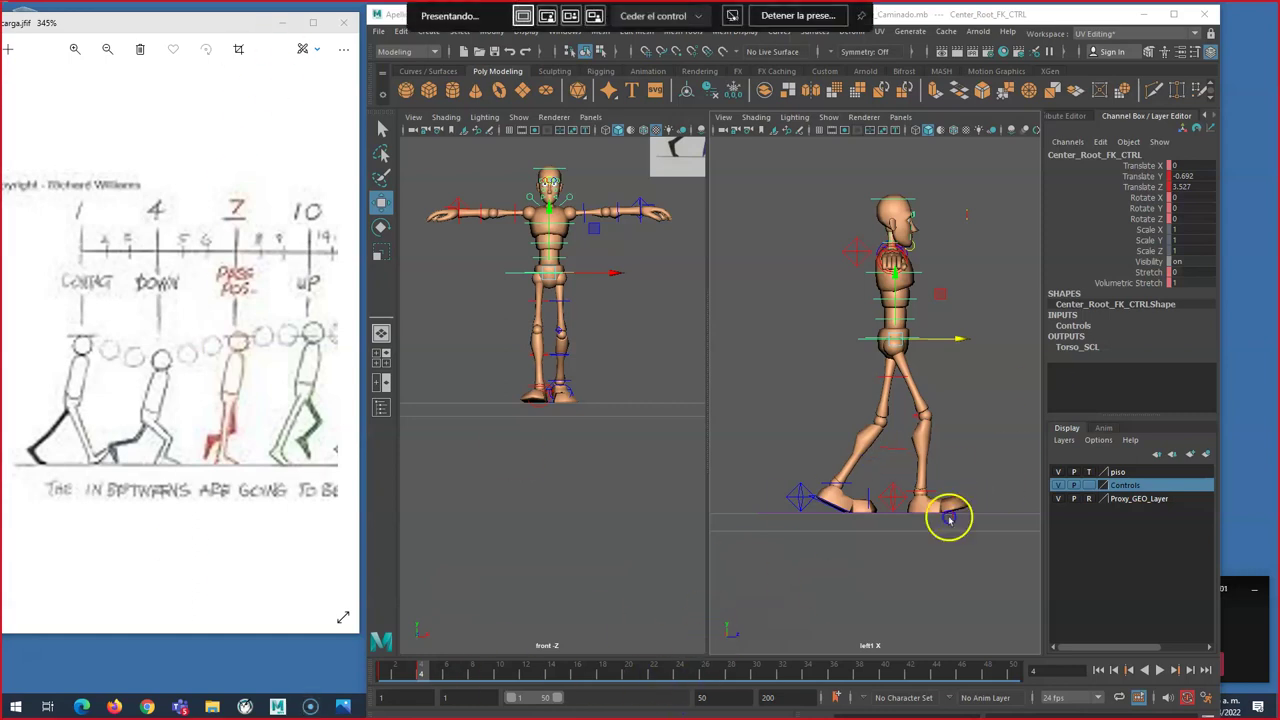
Step: At frame 4, raise the left foot control's Ball Roll to about 42
{"action": "left_click", "coordinate": [800, 498]}
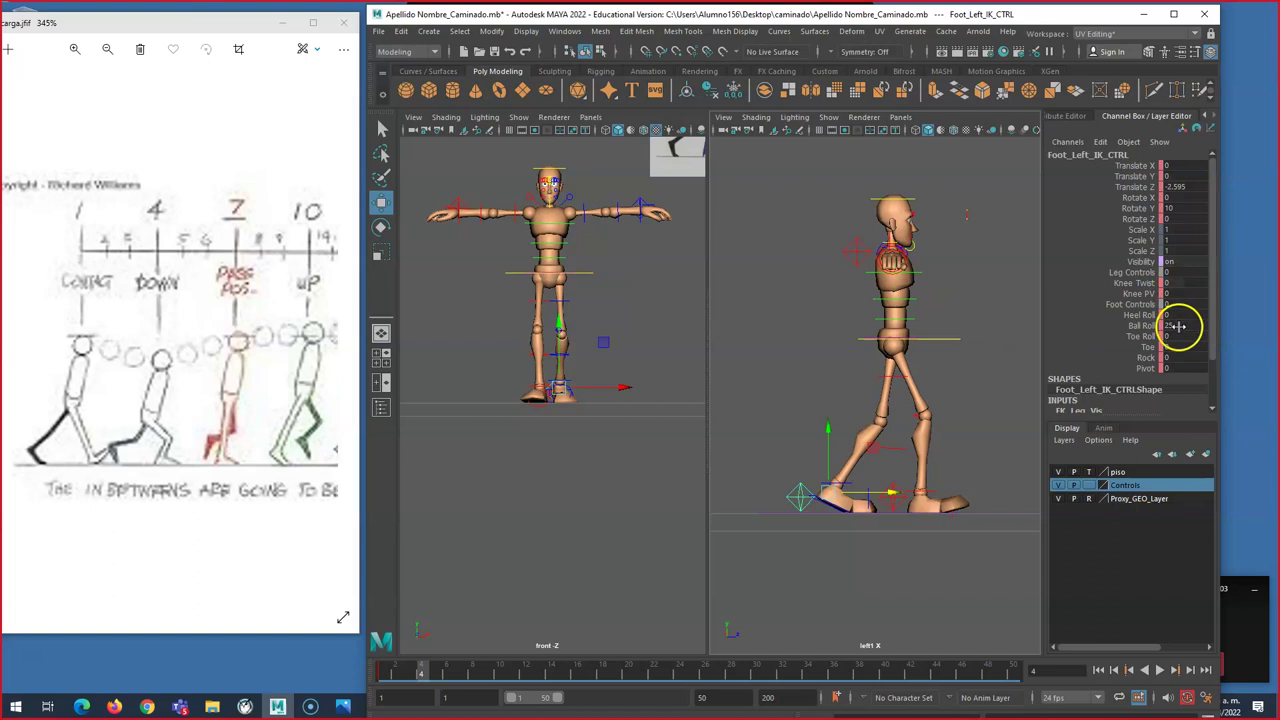
{"action": "left_click", "coordinate": [1140, 326]}
{"action": "middle_click_drag", "start_coordinate": [829, 423], "coordinate": [935, 373]}
Step: Shift the root control forward and down to about Translate Y -0.891 and Translate Z 4.718, and scrub the first frames
{"action": "left_click", "coordinate": [940, 339]}
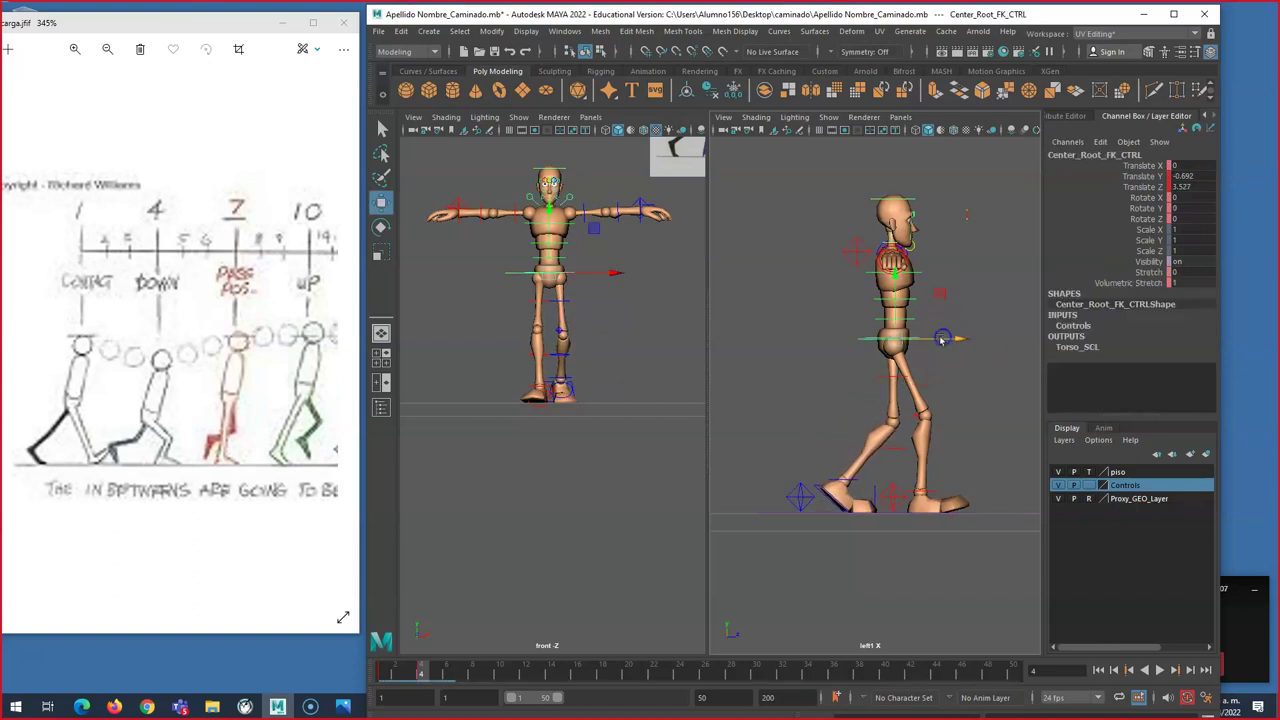
{"action": "left_click_drag", "start_coordinate": [944, 343], "coordinate": [908, 317]}
{"action": "left_click_drag", "start_coordinate": [423, 674], "coordinate": [395, 665]}
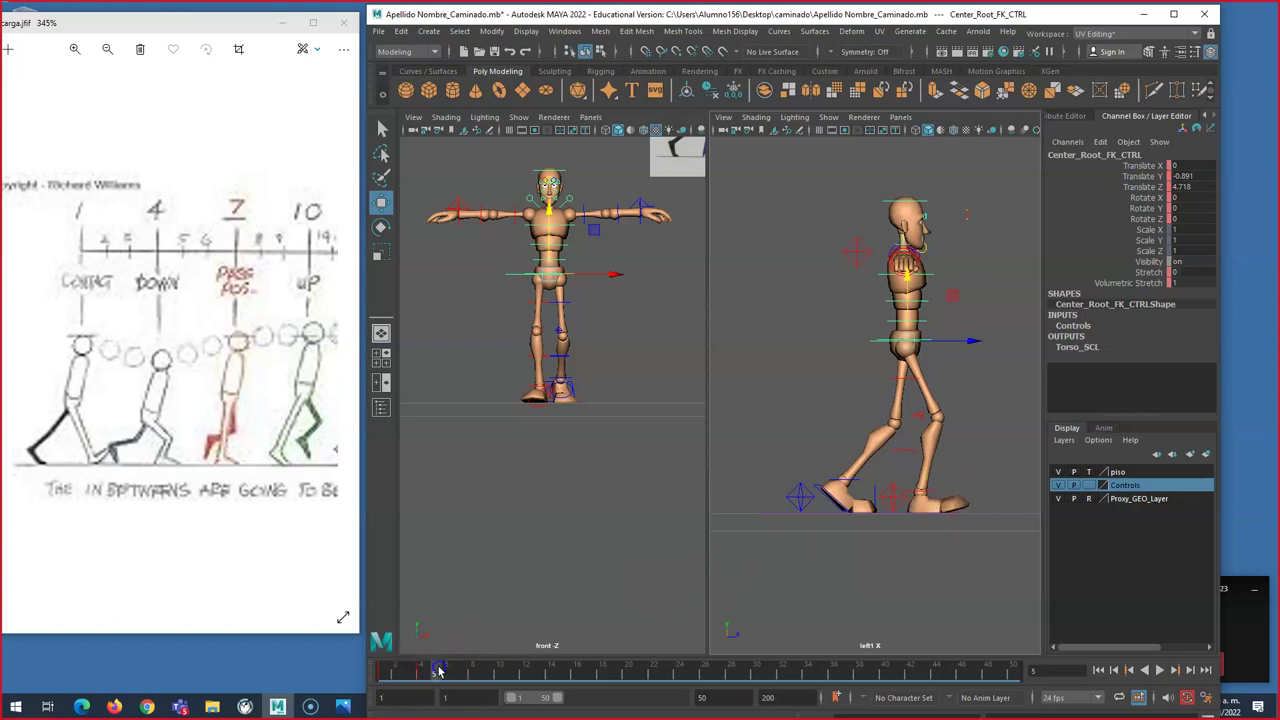
Step: At frame 5, set the right foot control's Toe to 0 so the front foot lies flat
{"action": "left_click", "coordinate": [925, 481]}
{"action": "left_click", "coordinate": [421, 674]}
{"action": "left_click", "coordinate": [891, 510]}
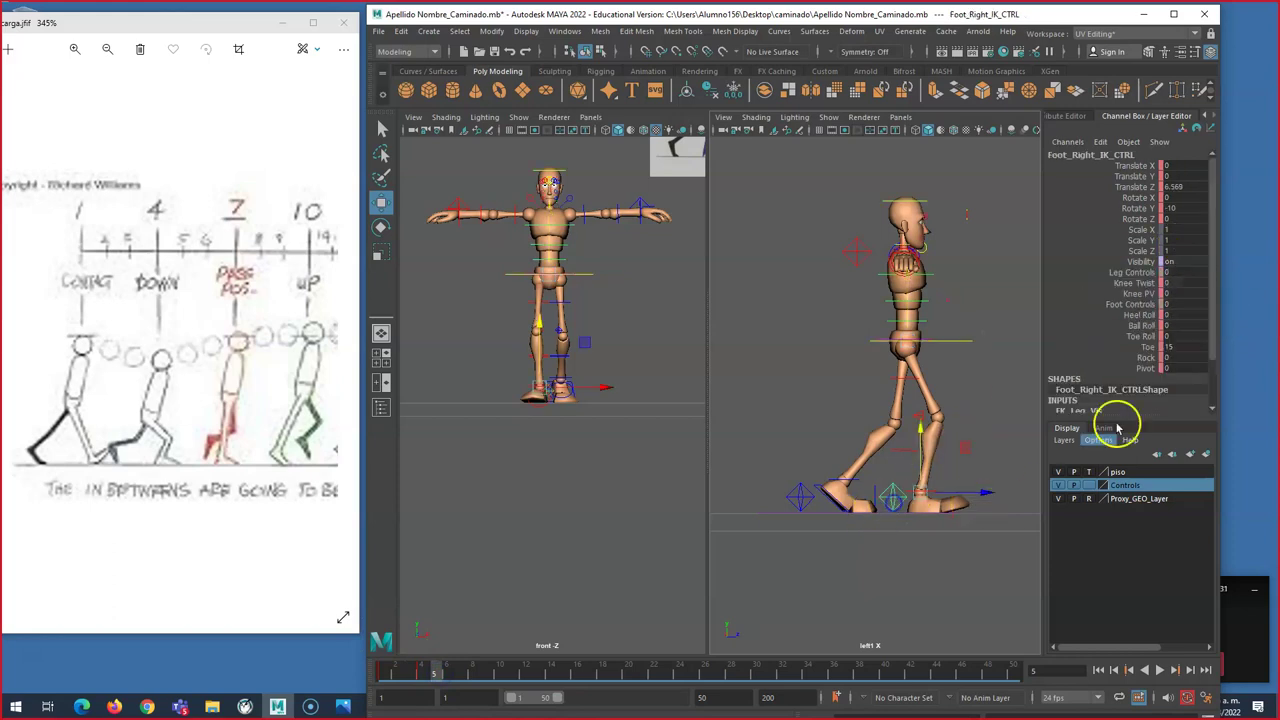
{"action": "scroll", "coordinate": [1212, 318], "scroll_direction": "down", "scroll_amount": 2}
{"action": "double_click", "coordinate": [1172, 301]}
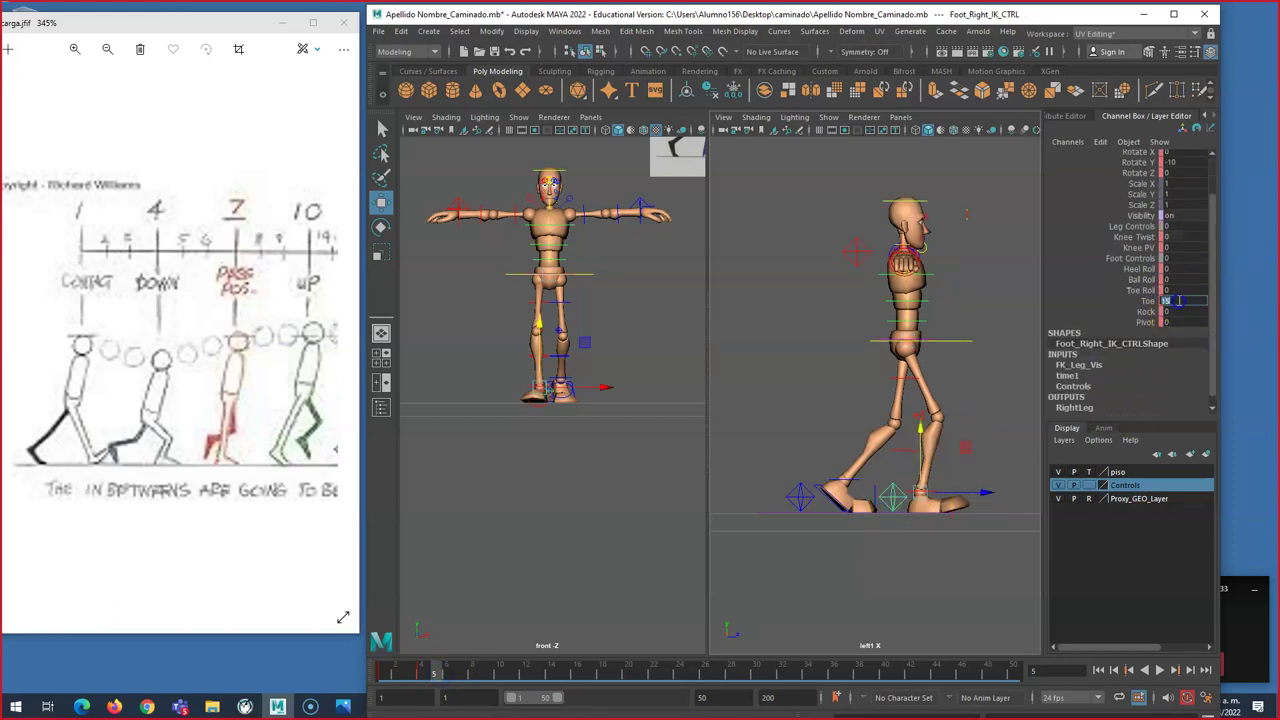
{"action": "key", "text": "Return"}
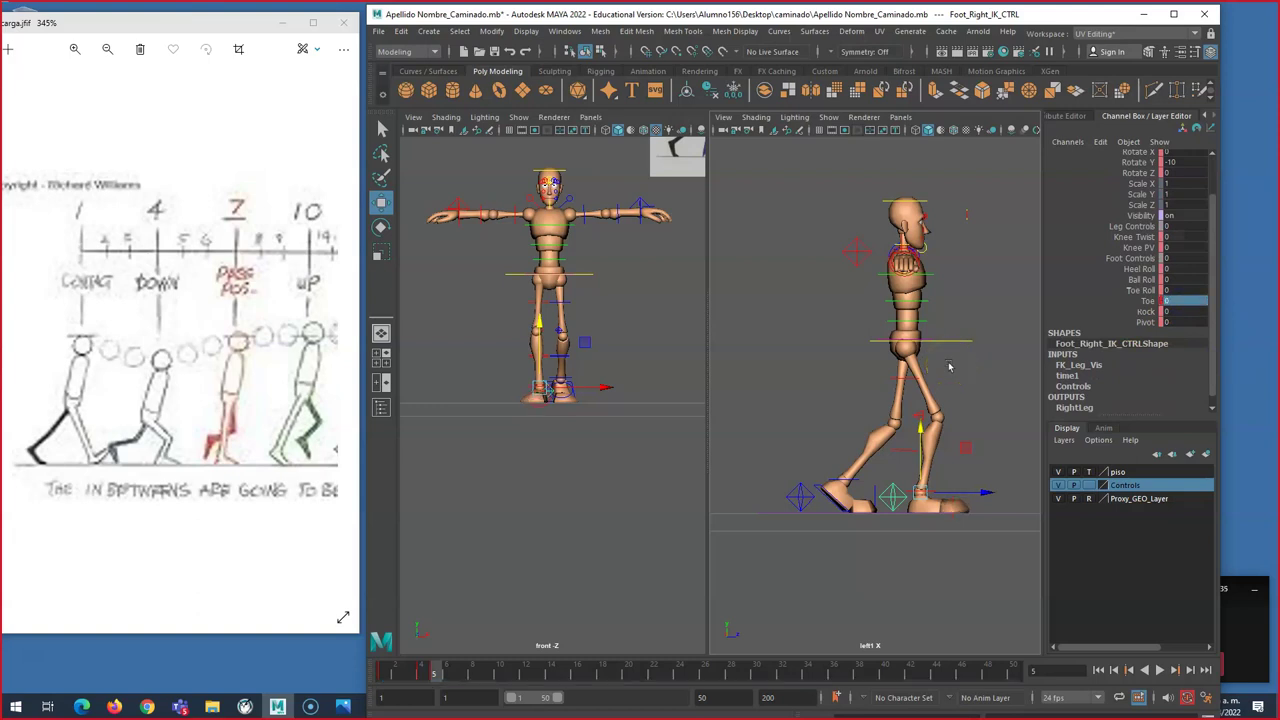
Step: Move the right foot control's key from frame 5 to frame 6 by cutting and pasting it, and scrub around the moved key
{"action": "key", "text": "alt+v"}
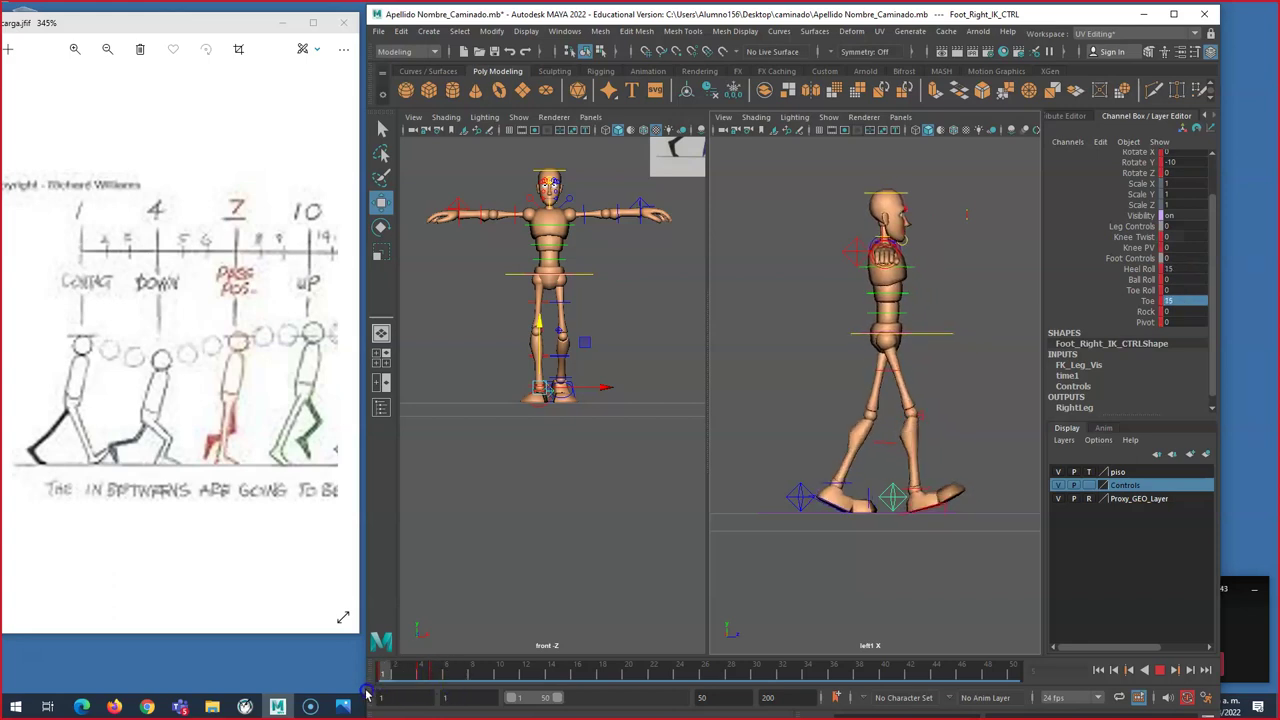
{"action": "right_click", "coordinate": [432, 676]}
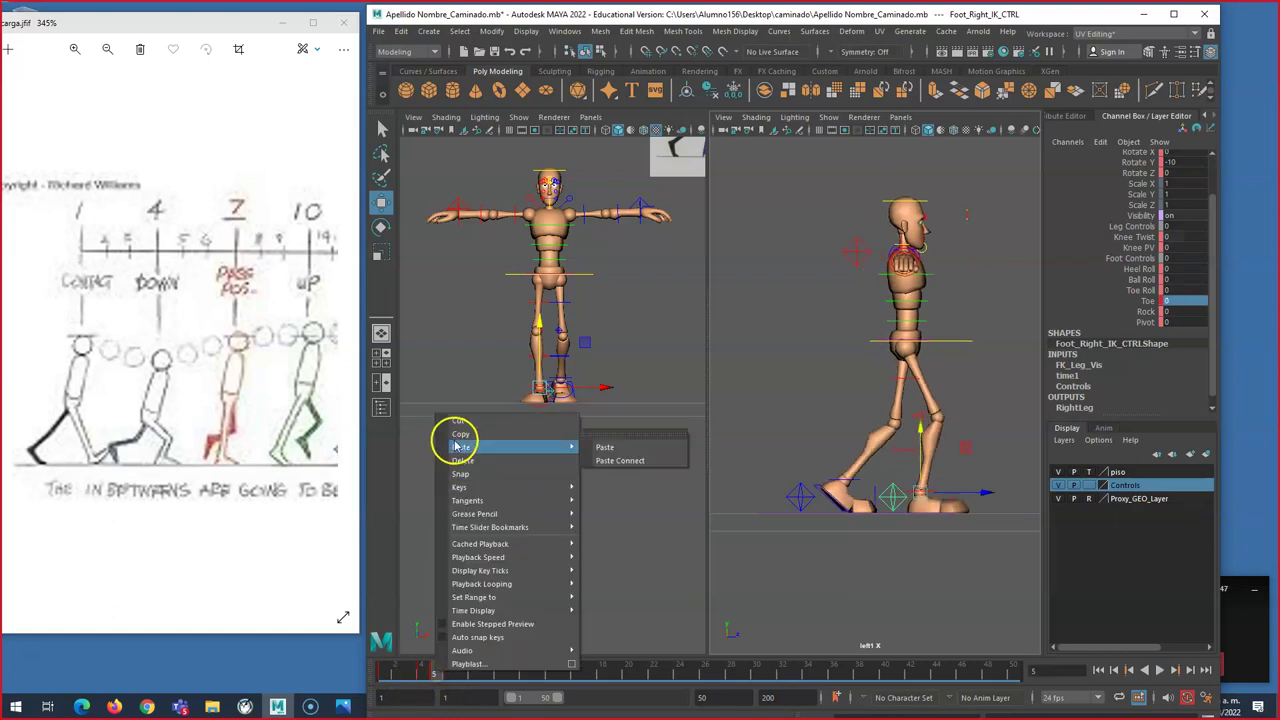
{"action": "left_click", "coordinate": [457, 438]}
{"action": "right_click", "coordinate": [443, 677]}
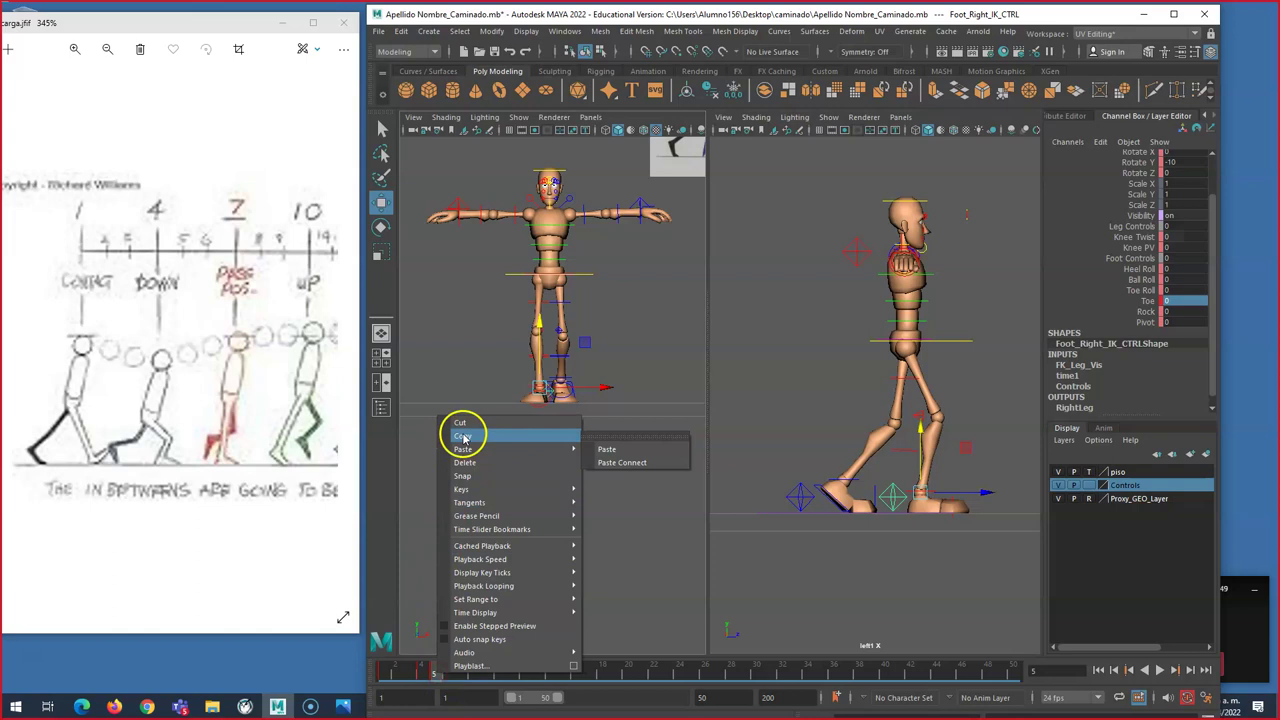
{"action": "left_click", "coordinate": [462, 426]}
{"action": "right_click", "coordinate": [447, 675]}
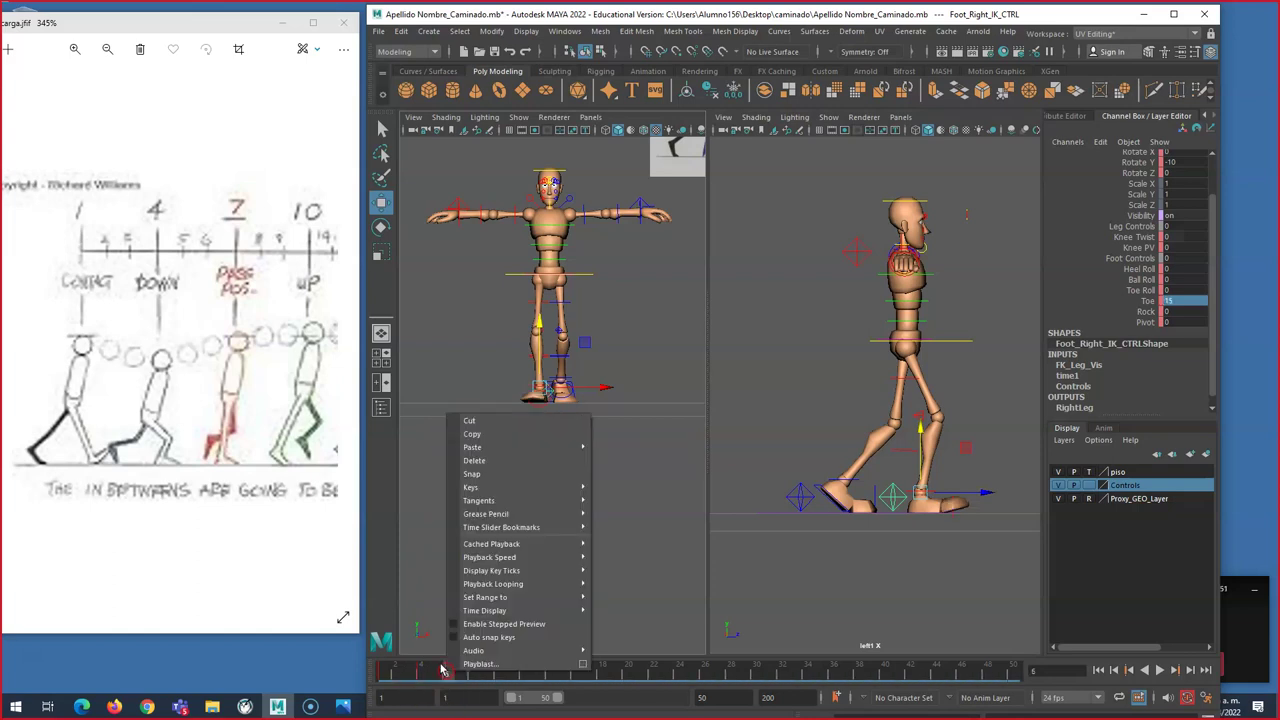
{"action": "mouse_move", "coordinate": [478, 450]}
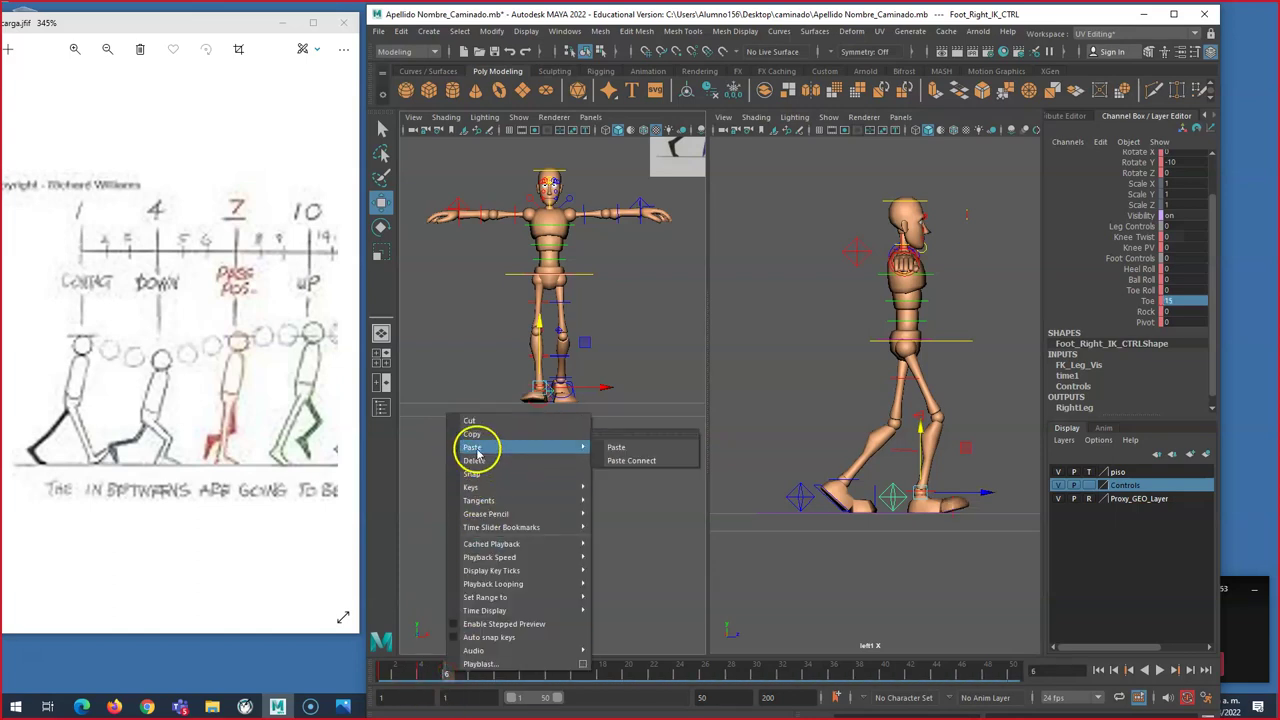
{"action": "left_click", "coordinate": [614, 446]}
{"action": "left_click", "coordinate": [452, 674]}
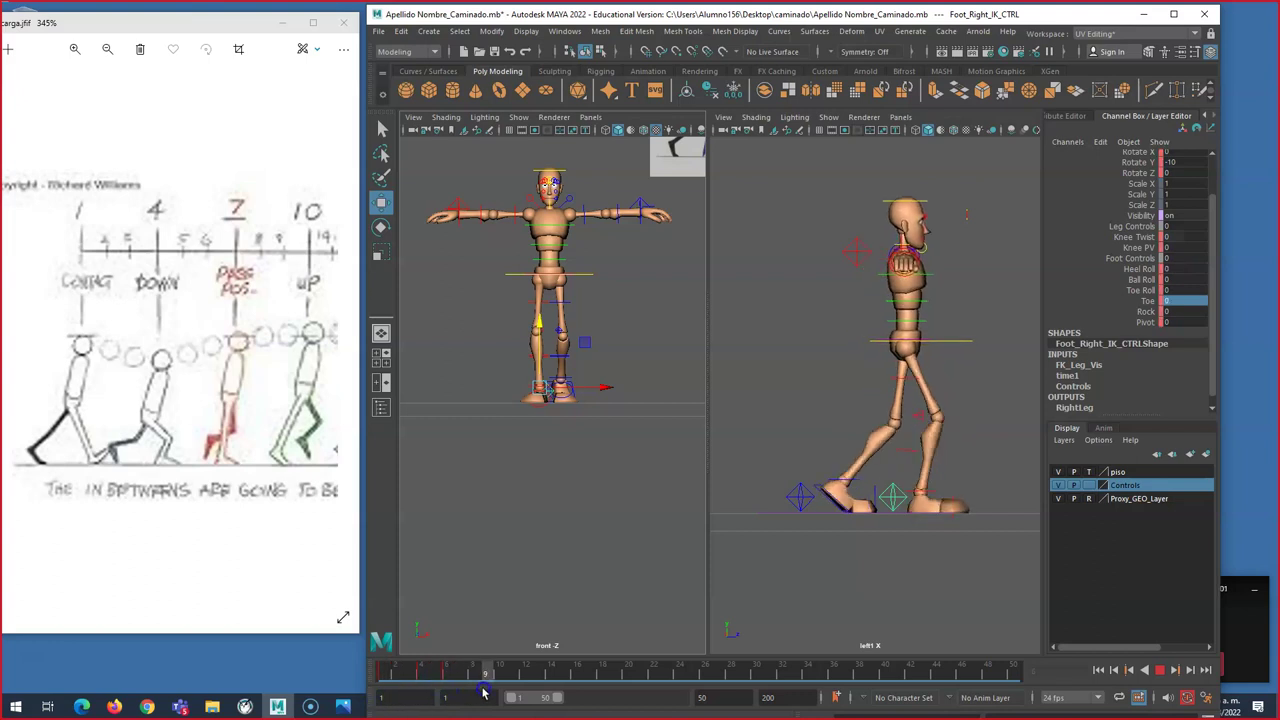
{"action": "left_click", "coordinate": [444, 690]}
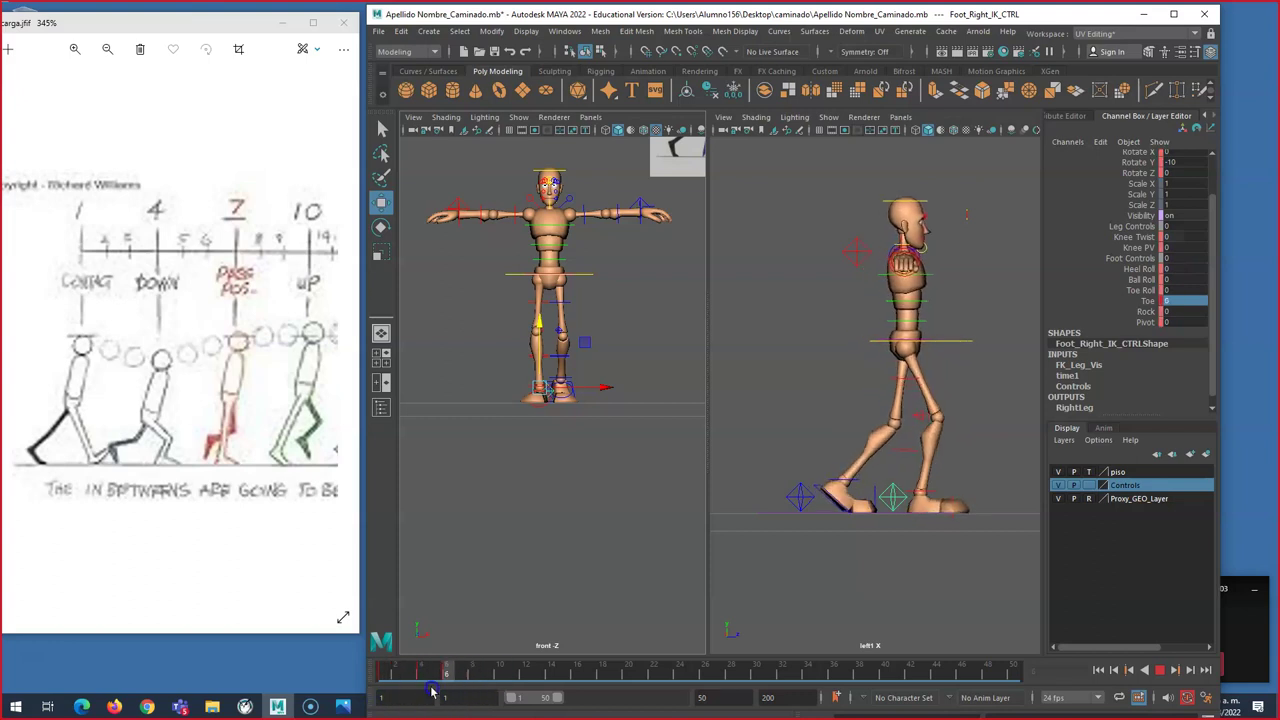
Step: At frame 7, raise the root control and shift it forward to about Translate Y -0.096 and Translate Z 7.697
{"action": "left_click_drag", "start_coordinate": [474, 680], "coordinate": [507, 680]}
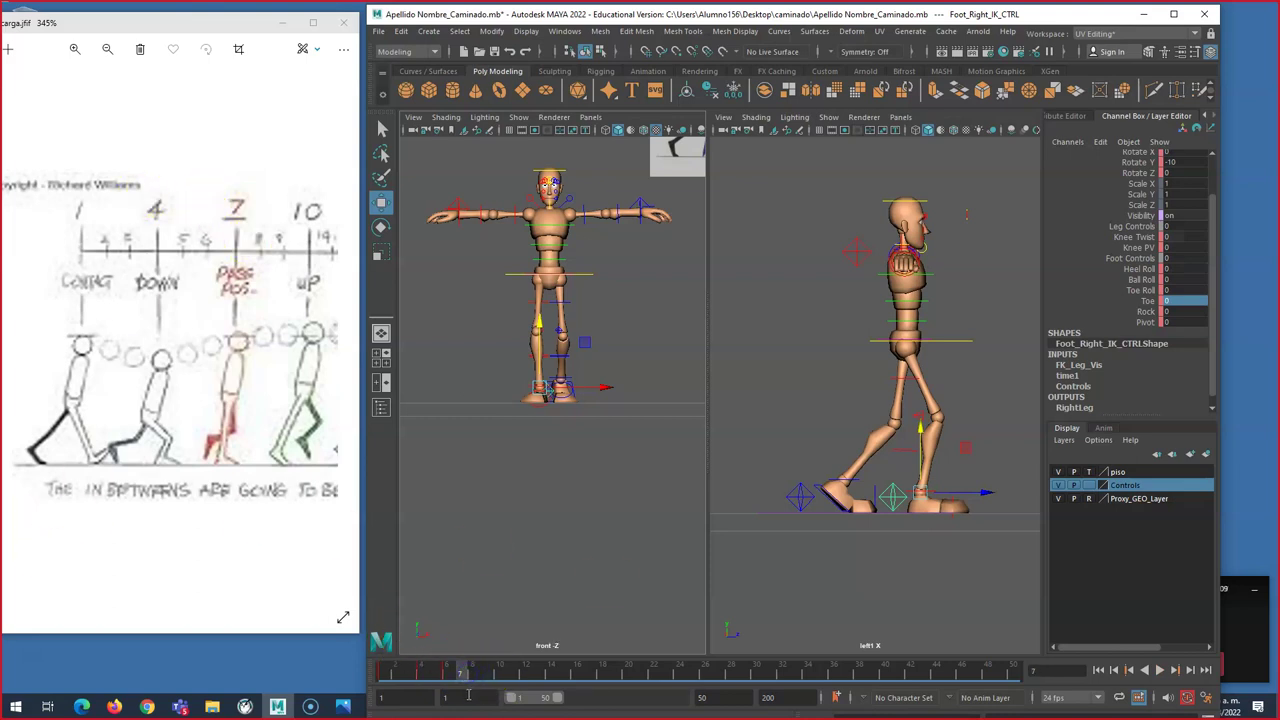
{"action": "left_click", "coordinate": [961, 355]}
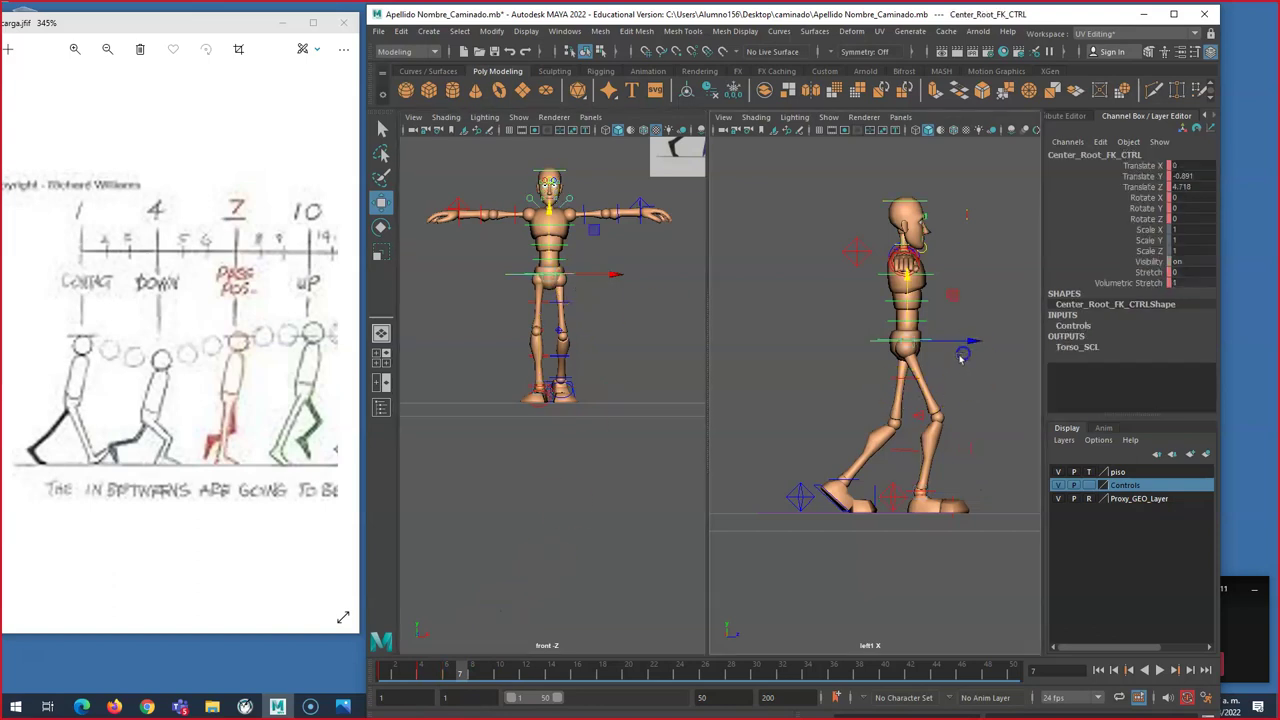
{"action": "left_click", "coordinate": [897, 503]}
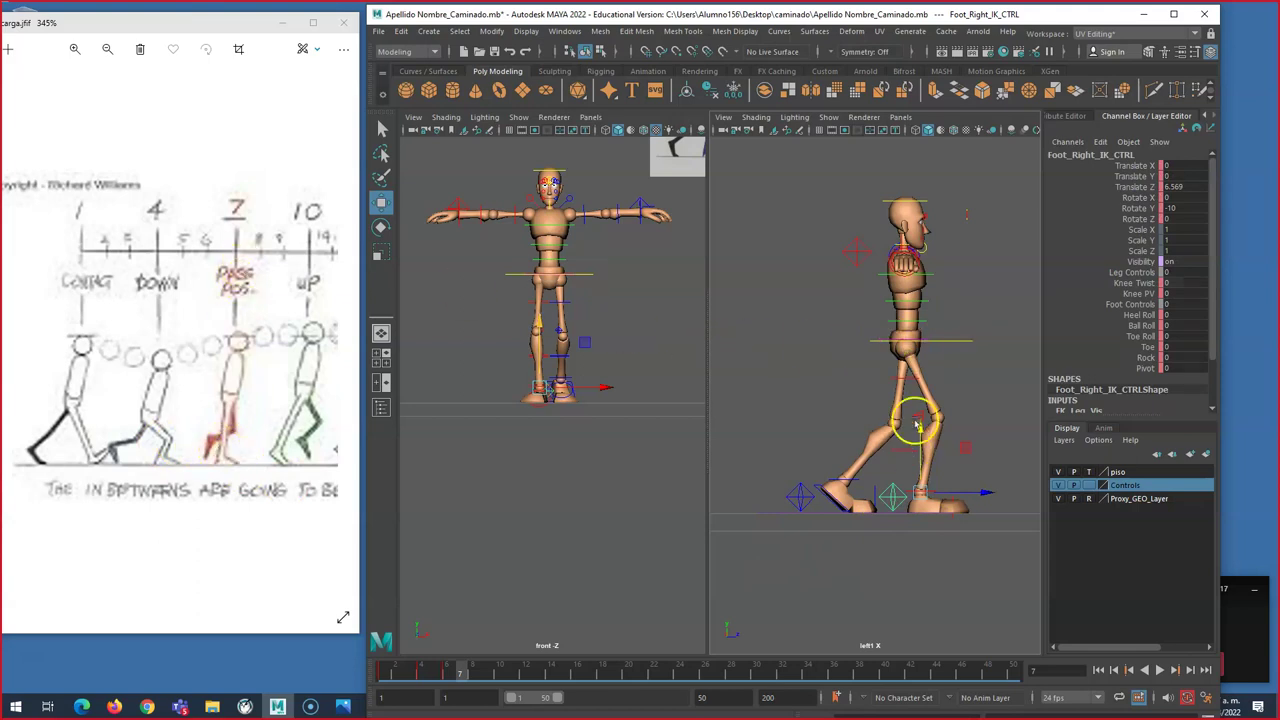
{"action": "left_click", "coordinate": [951, 347]}
{"action": "left_click", "coordinate": [906, 294]}
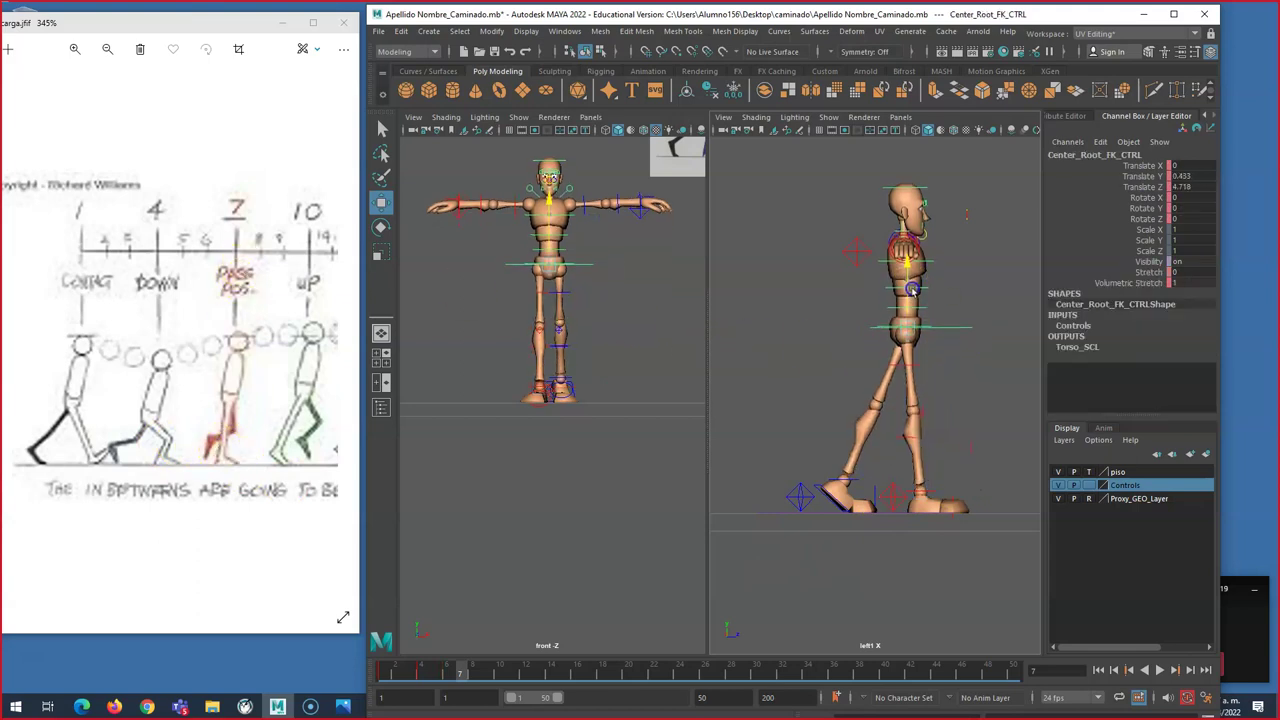
{"action": "left_click_drag", "start_coordinate": [914, 292], "coordinate": [940, 309]}
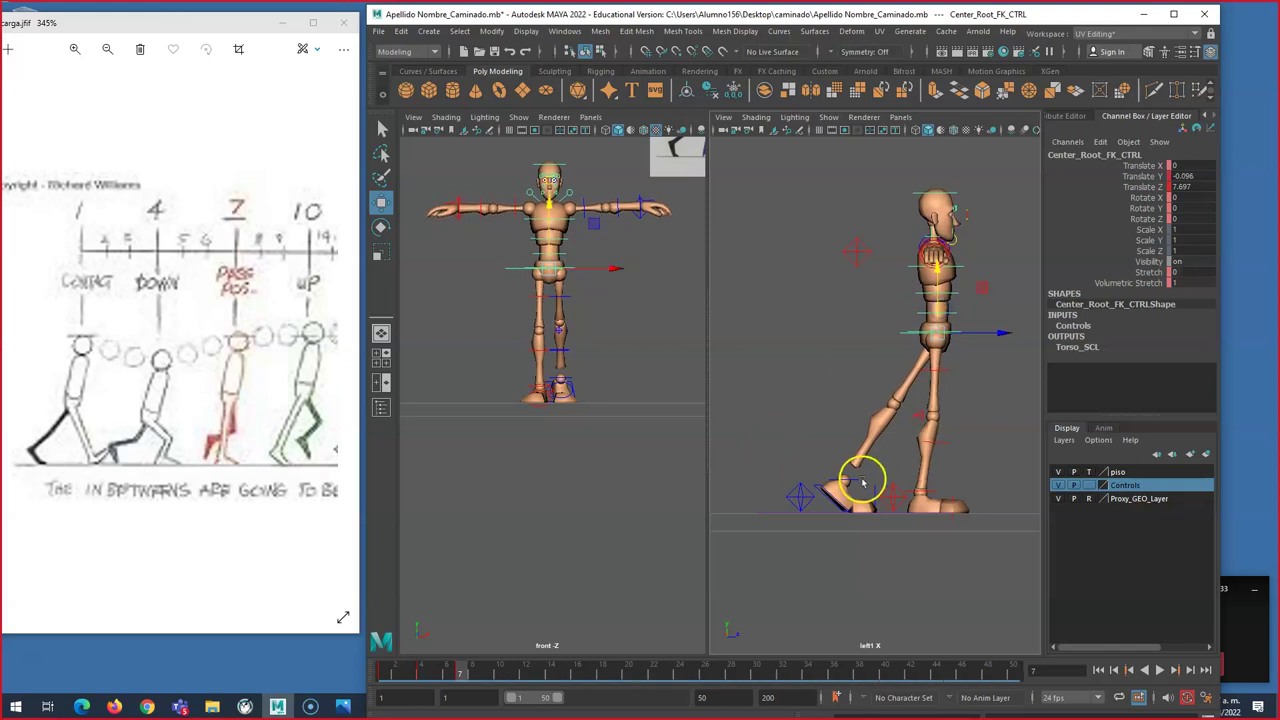
Step: Select the left foot control and tear off the Animation Editors list as a floating window over the side view
{"action": "left_click", "coordinate": [813, 490]}
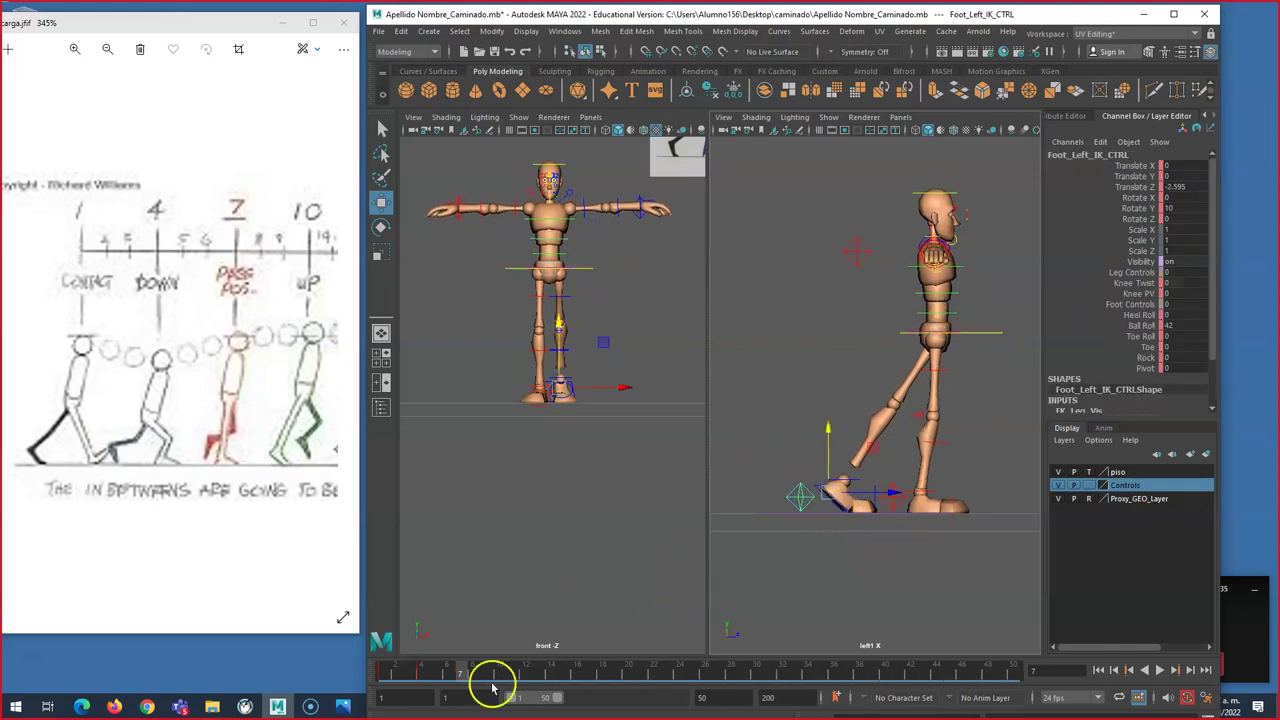
{"action": "right_click", "coordinate": [422, 672]}
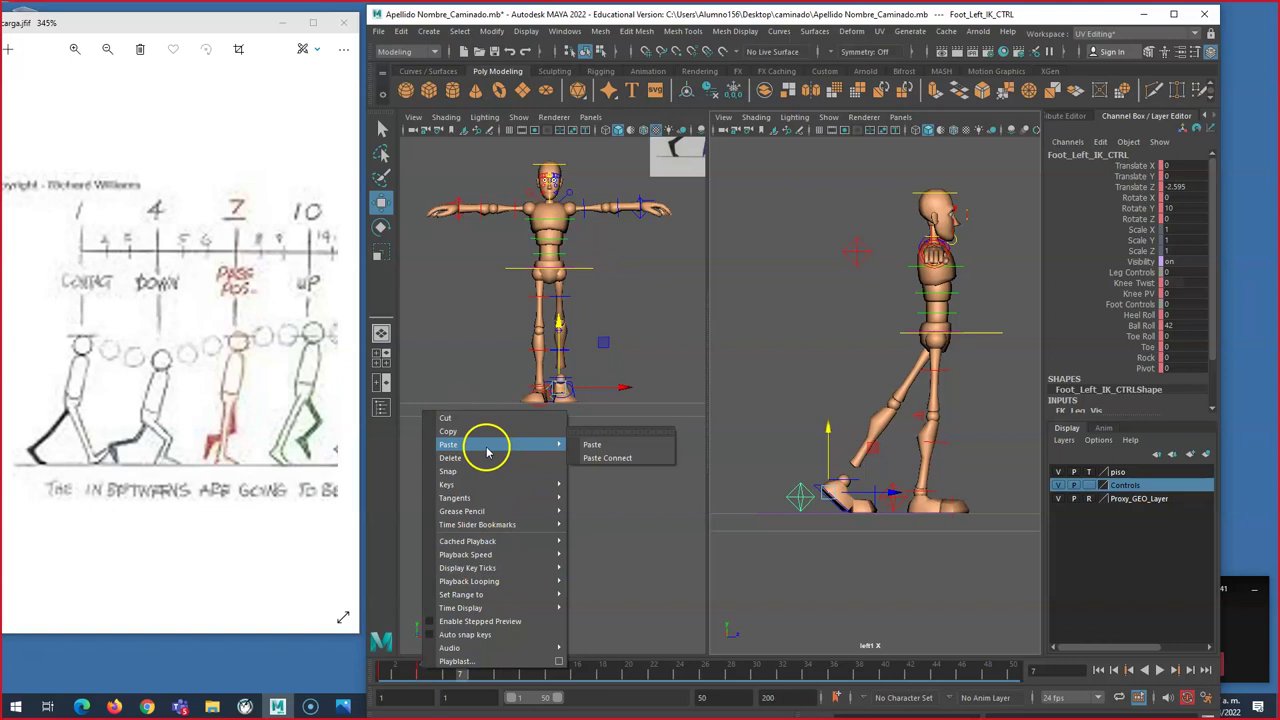
{"action": "left_click", "coordinate": [590, 44]}
{"action": "left_click", "coordinate": [565, 31]}
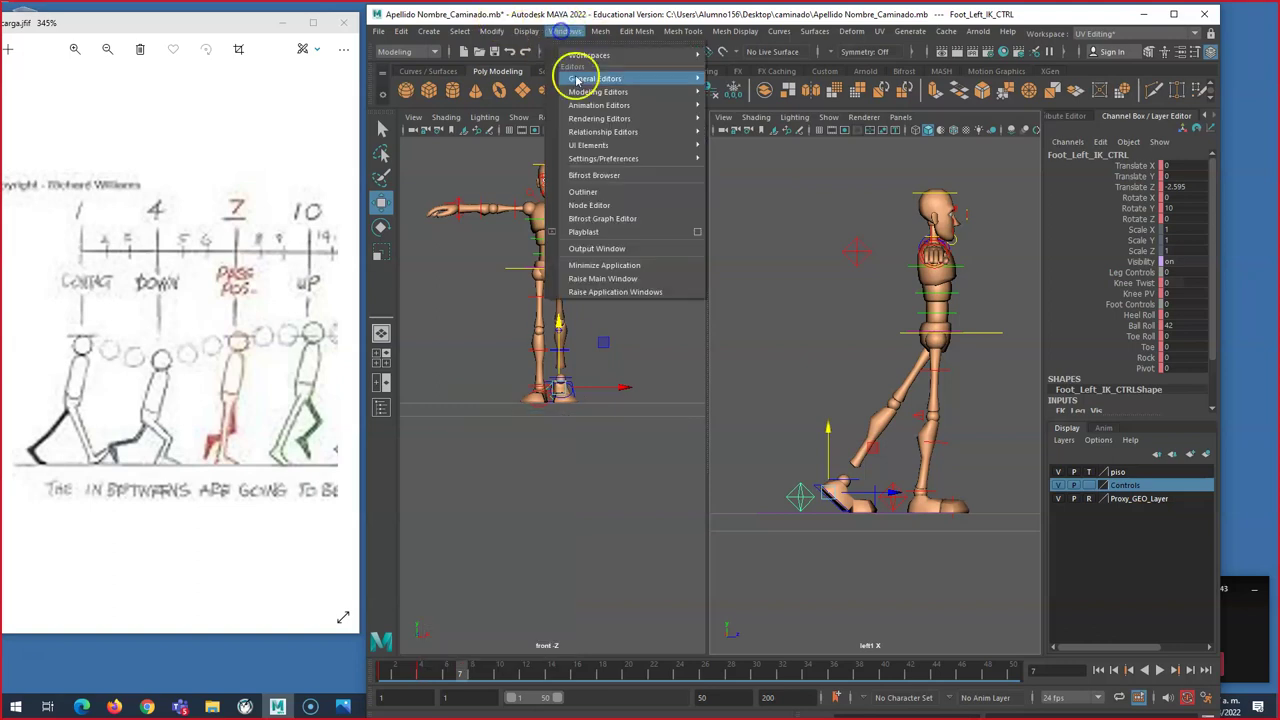
{"action": "mouse_move", "coordinate": [588, 107]}
{"action": "left_click", "coordinate": [743, 105]}
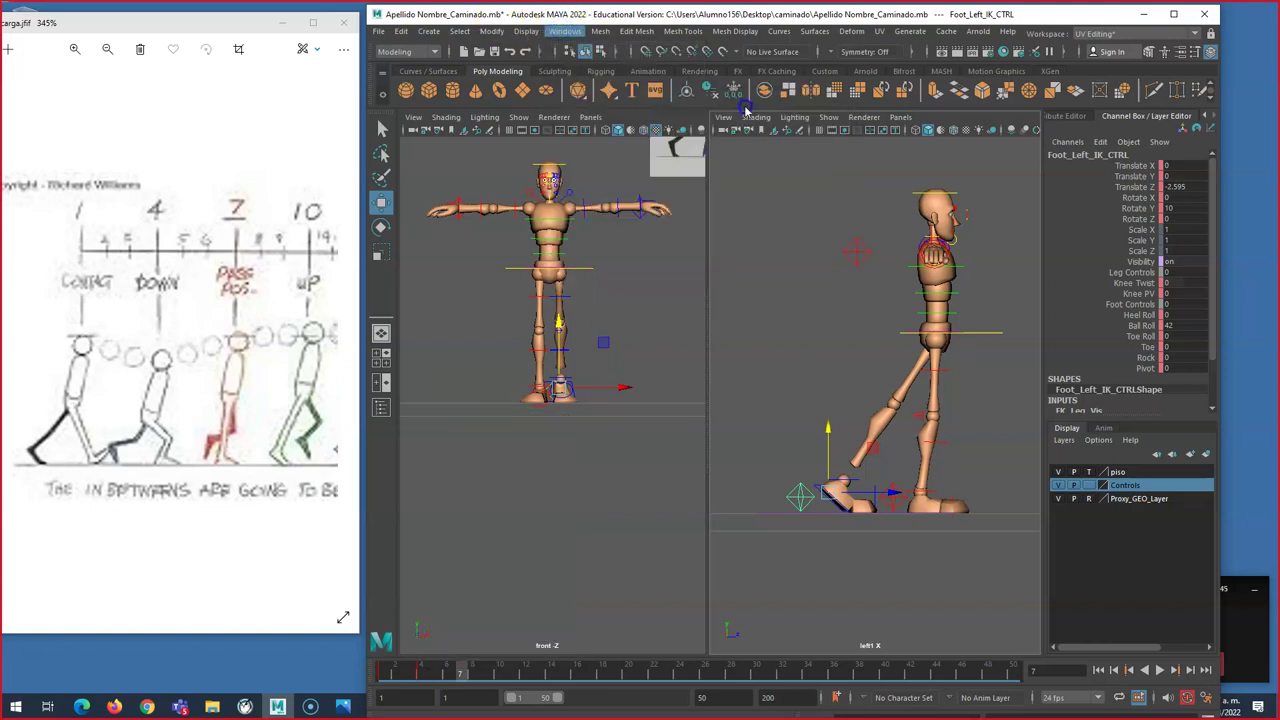
{"action": "left_click", "coordinate": [563, 163]}
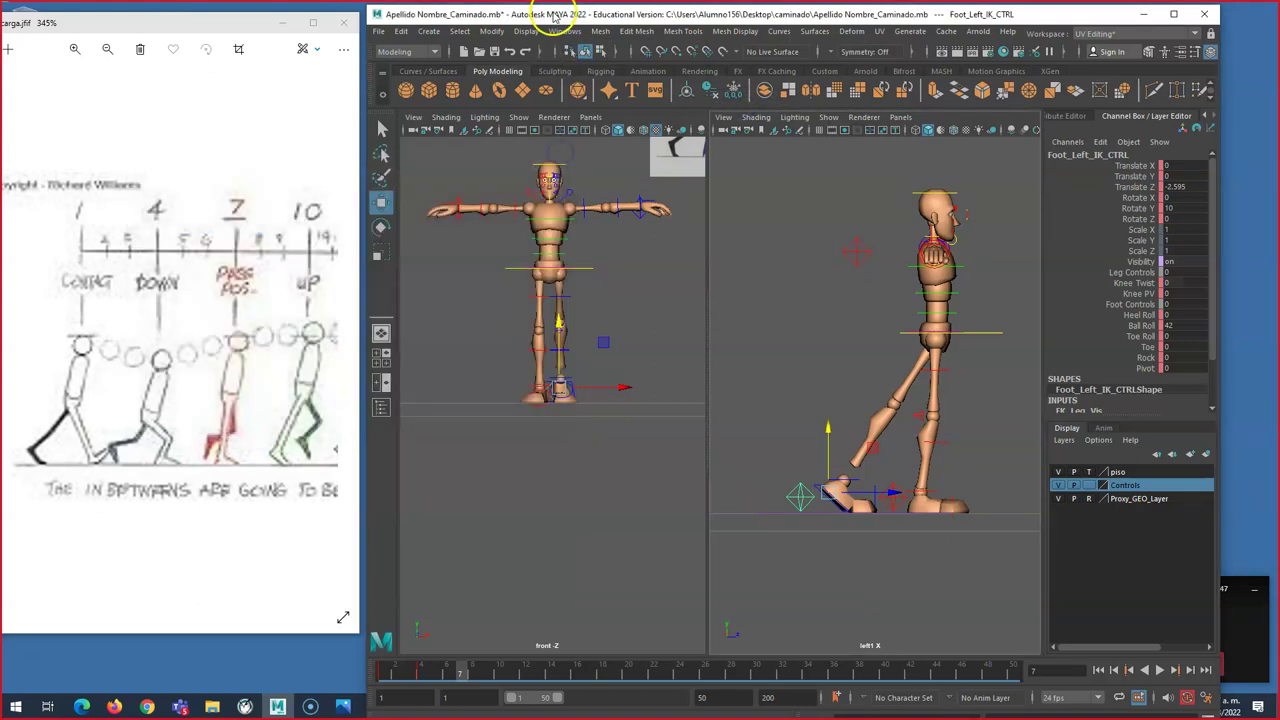
{"action": "left_click", "coordinate": [565, 31]}
{"action": "mouse_move", "coordinate": [600, 105]}
{"action": "left_click", "coordinate": [740, 98]}
{"action": "left_click_drag", "start_coordinate": [737, 86], "coordinate": [885, 535]}
Step: Maximize the side view around the left foot, reposition the floating Animation Editors window, and widen the Maya window over the reference
{"action": "scroll", "coordinate": [867, 546], "scroll_direction": "up", "scroll_amount": 6}
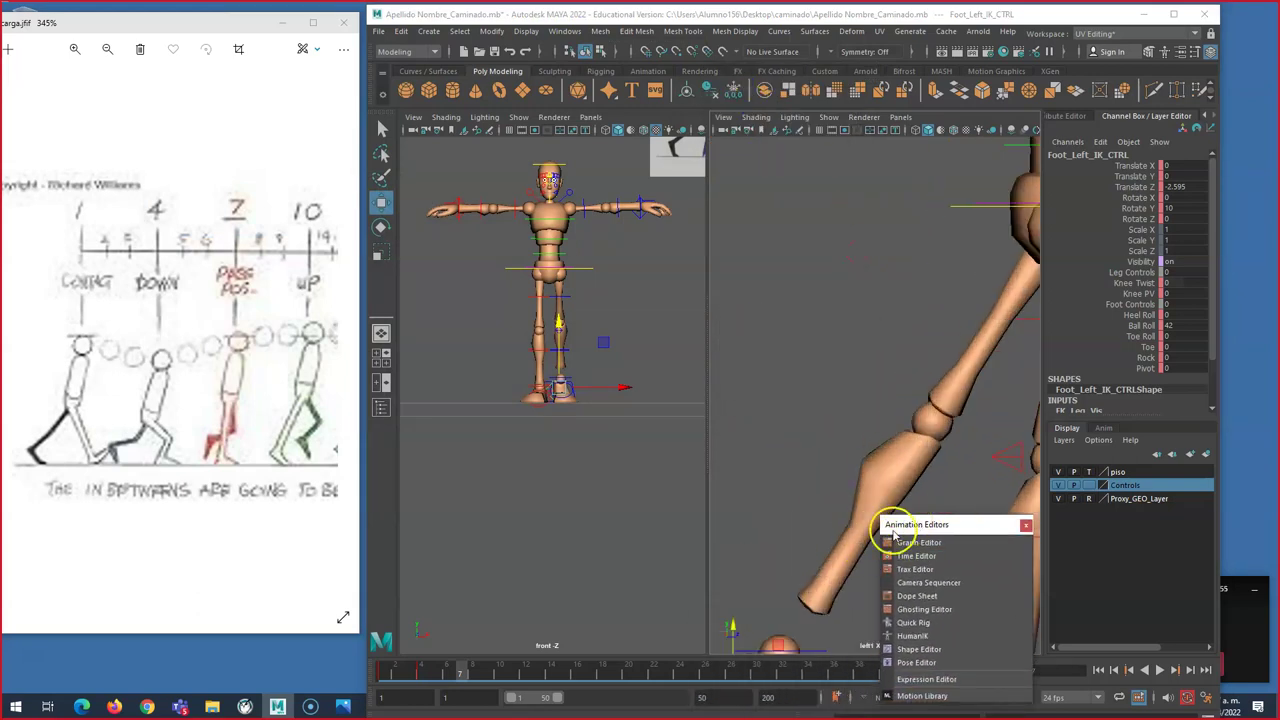
{"action": "middle_click_drag", "start_coordinate": [806, 507], "coordinate": [786, 262], "text": "alt"}
{"action": "left_click", "coordinate": [643, 326]}
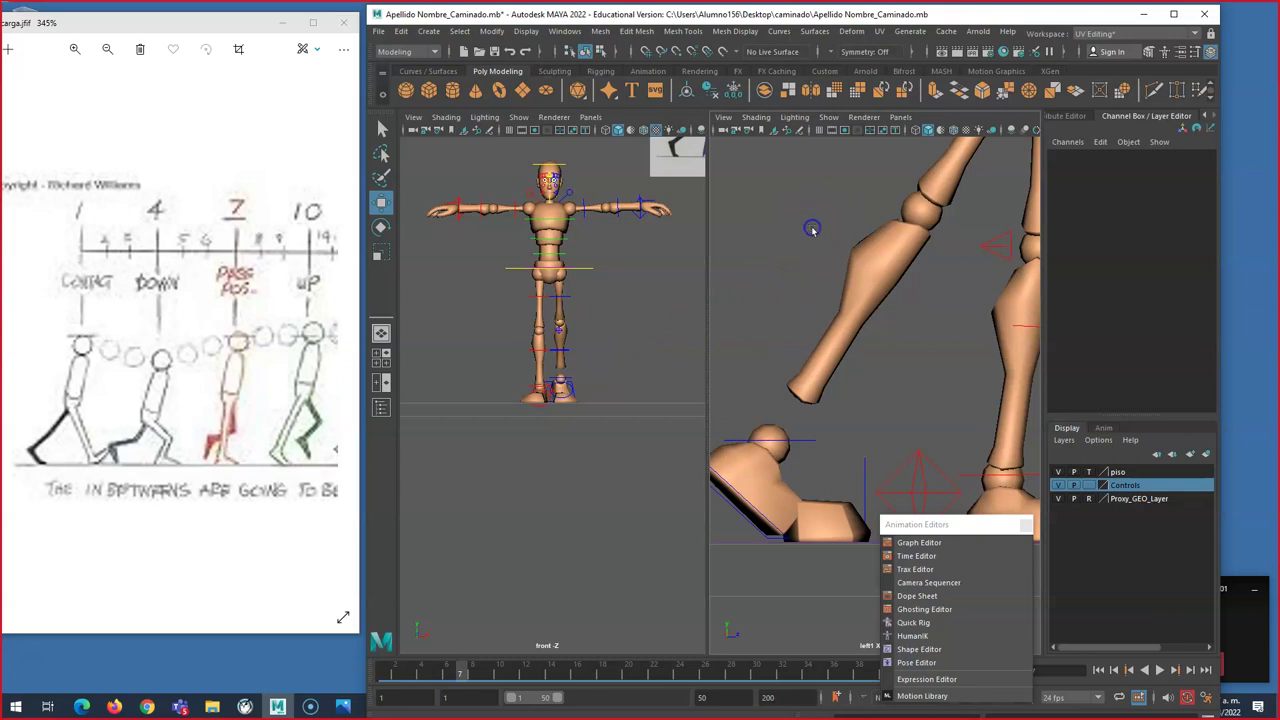
{"action": "key", "text": "space"}
{"action": "scroll", "coordinate": [673, 403], "scroll_direction": "down", "scroll_amount": 3}
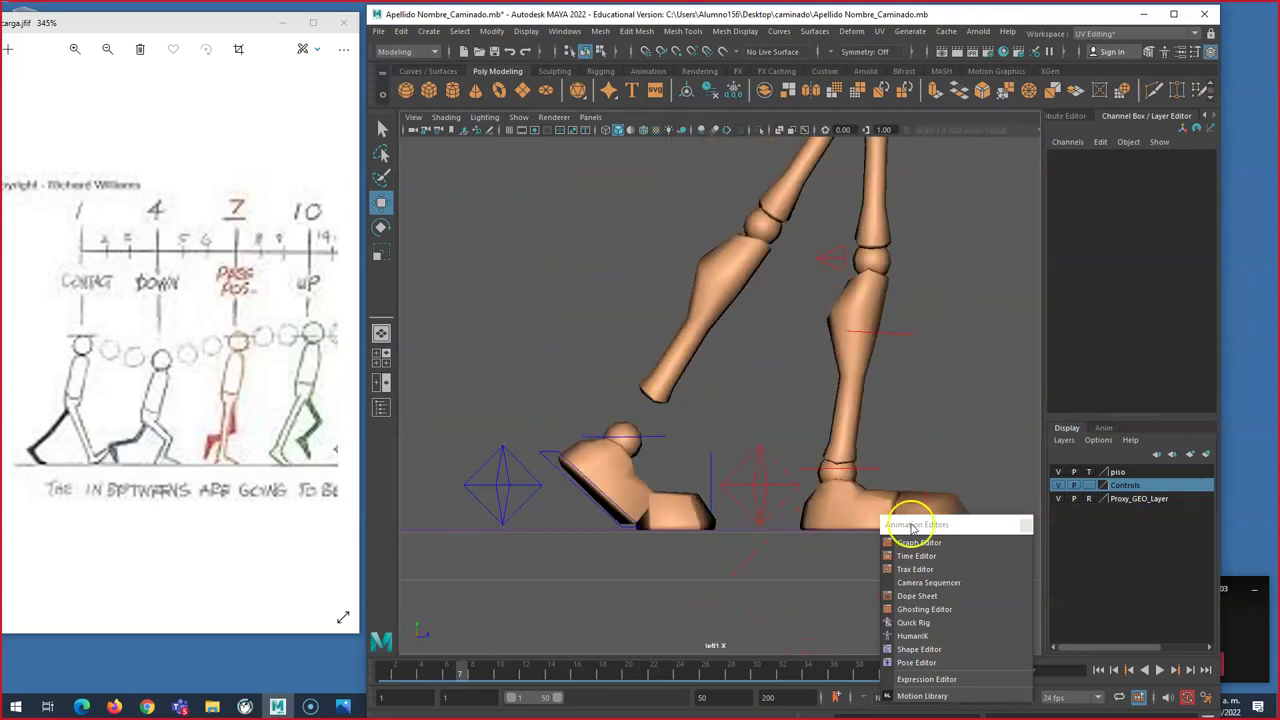
{"action": "left_click_drag", "start_coordinate": [913, 528], "coordinate": [751, 553]}
{"action": "scroll", "coordinate": [708, 507], "scroll_direction": "up", "scroll_amount": 3}
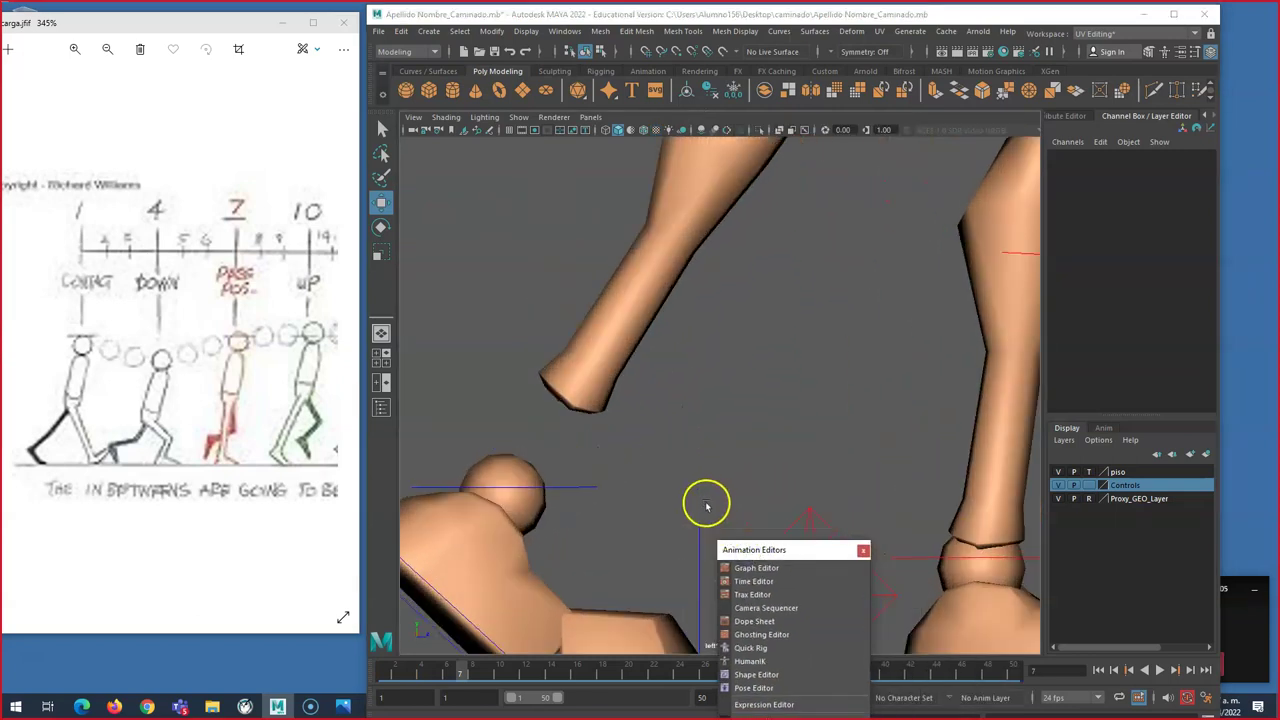
{"action": "key", "text": "space"}
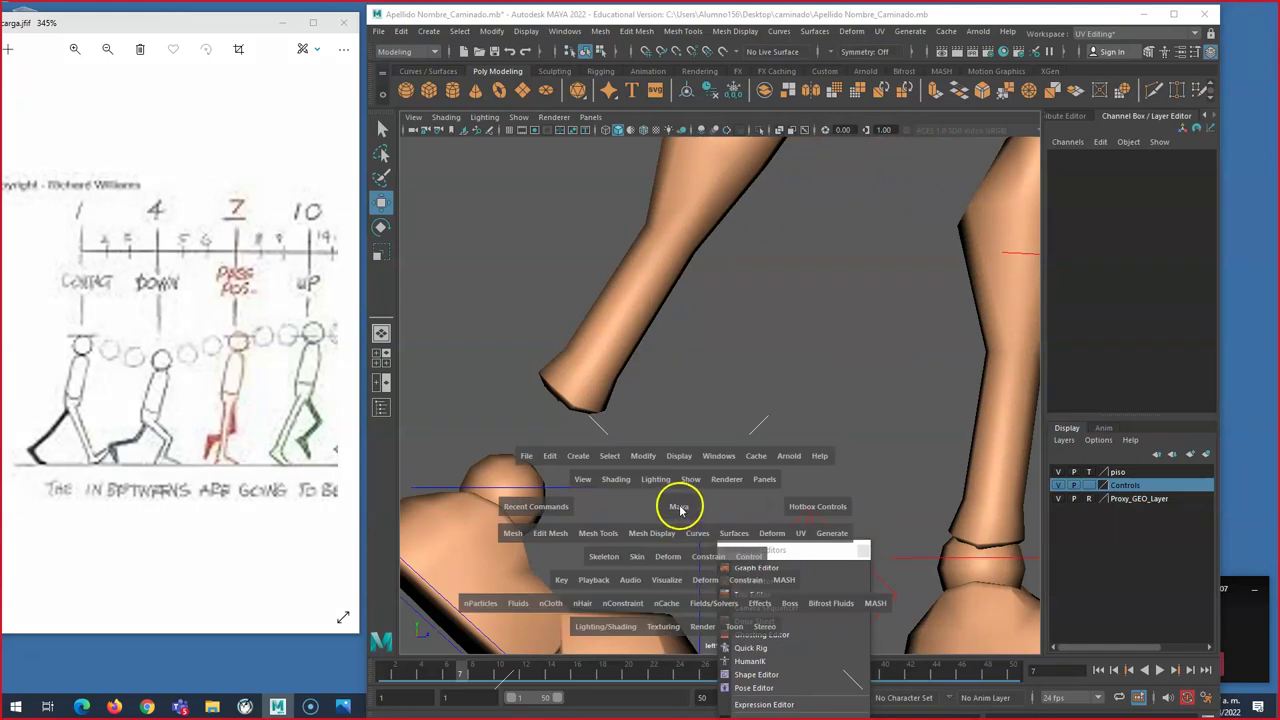
{"action": "middle_click_drag", "start_coordinate": [677, 506], "coordinate": [721, 333], "text": "alt"}
{"action": "left_click_drag", "start_coordinate": [731, 541], "coordinate": [766, 534]}
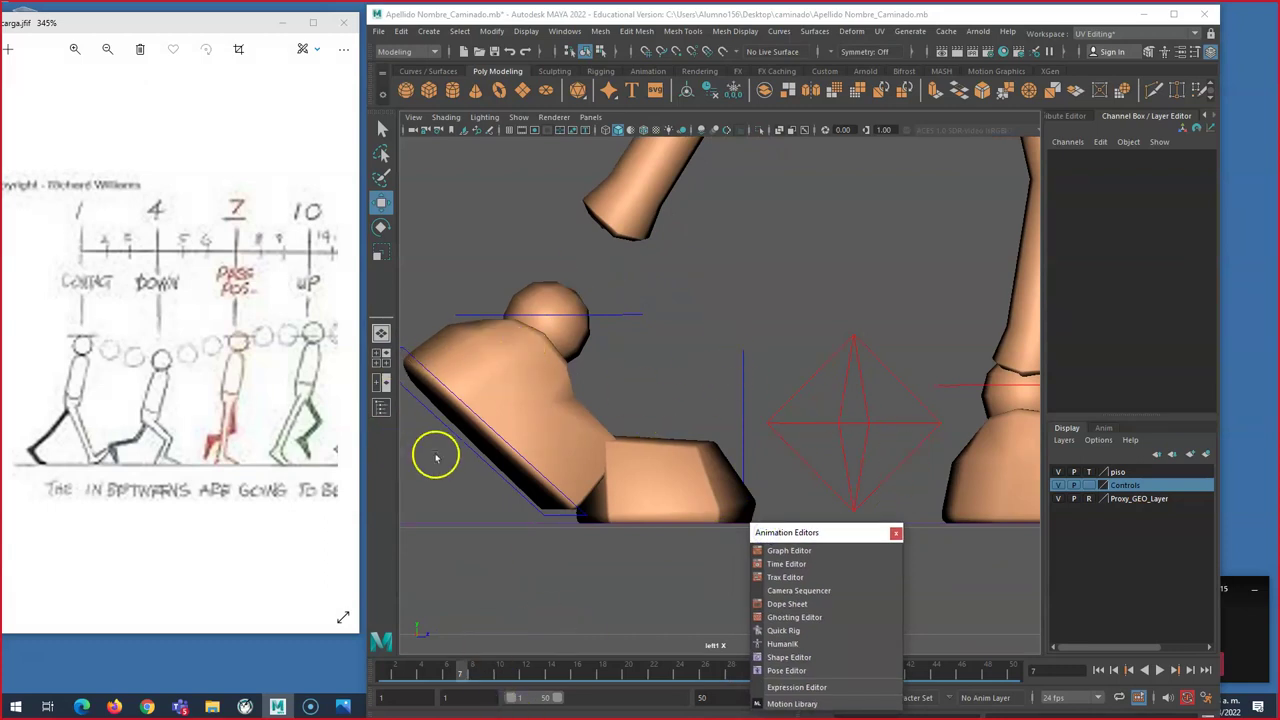
{"action": "left_click_drag", "start_coordinate": [366, 423], "coordinate": [266, 411]}
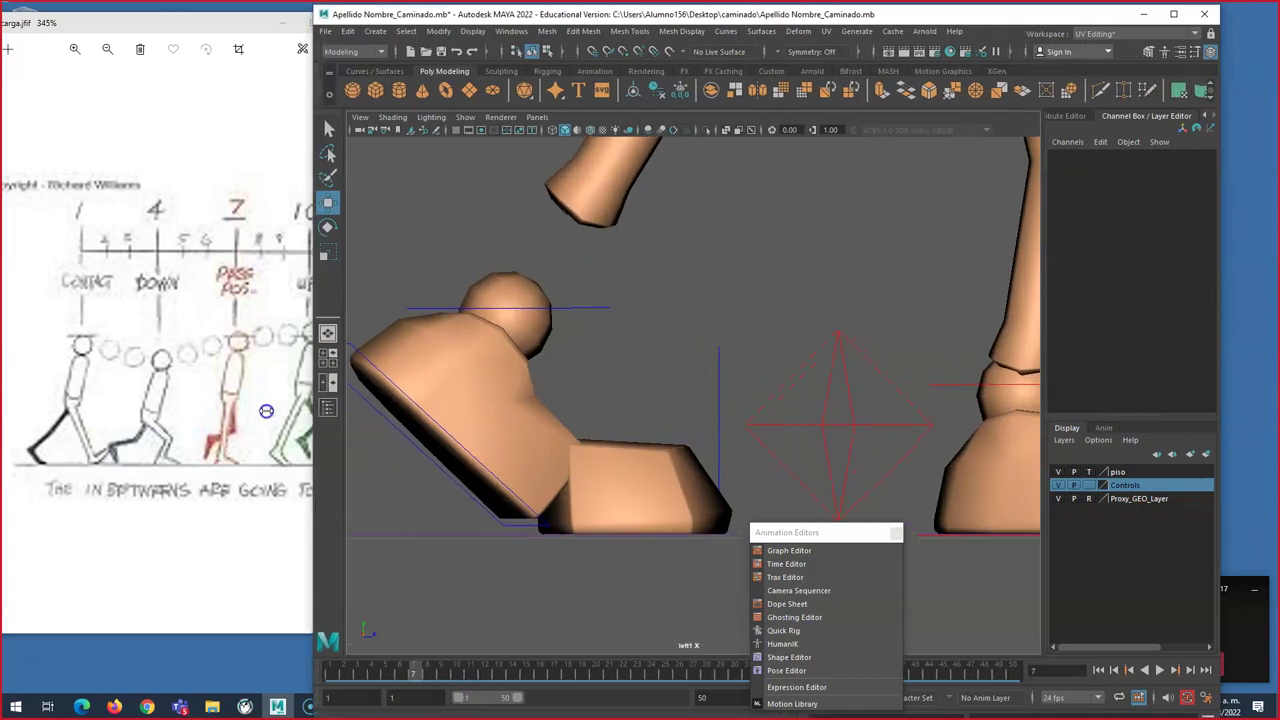
Step: At frame 7, raise the left foot control's Toe Roll to about 23.9 so the rear foot pivots onto its toe tip
{"action": "left_click", "coordinate": [362, 398]}
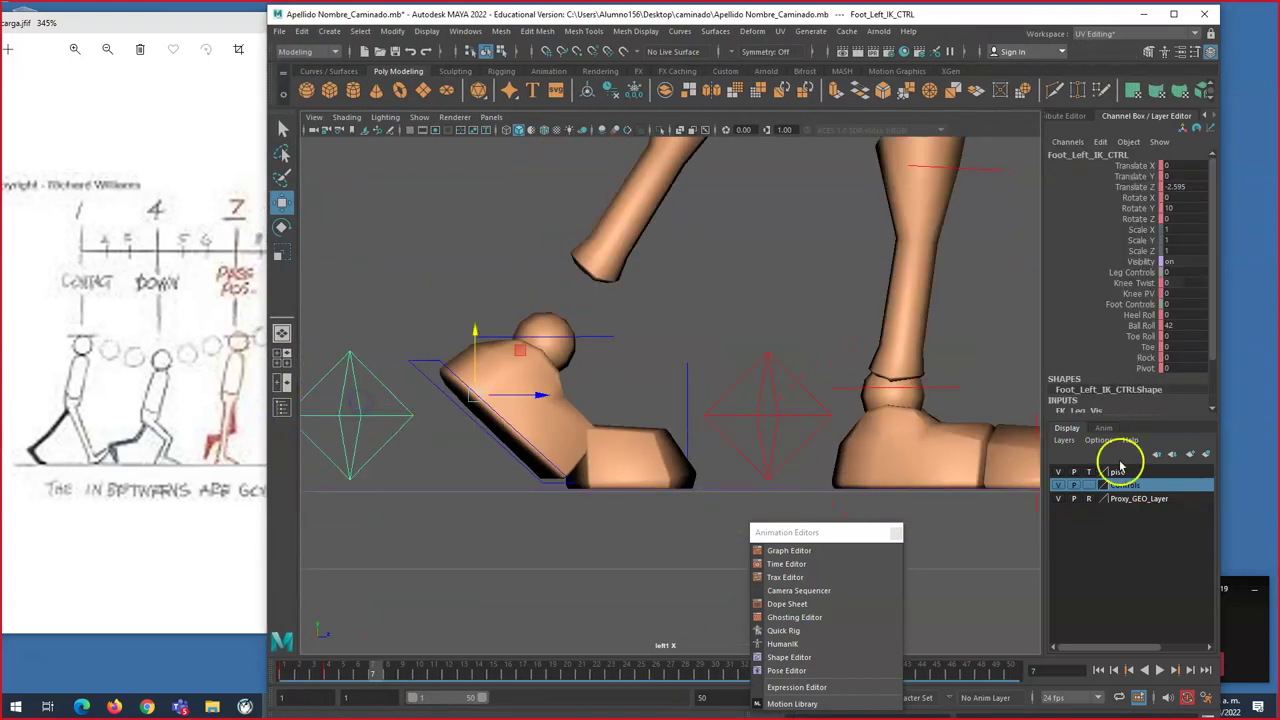
{"action": "left_click", "coordinate": [1146, 326]}
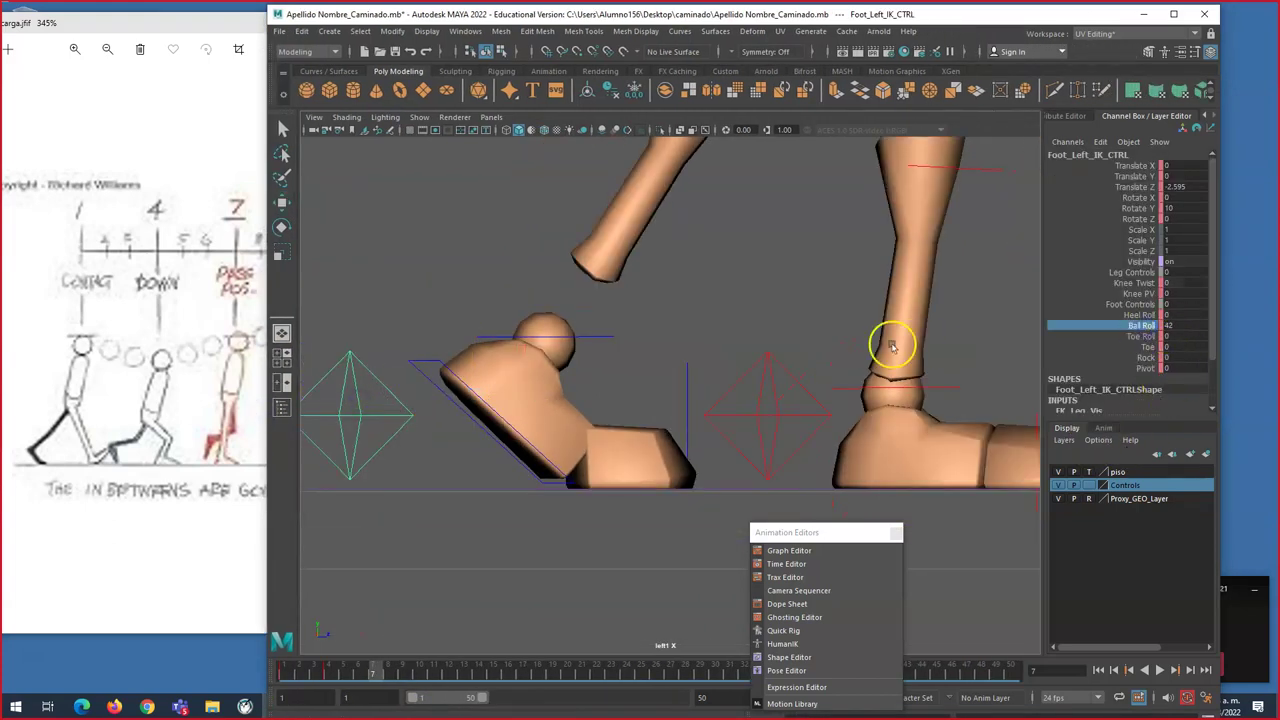
{"action": "middle_click_drag", "start_coordinate": [812, 286], "coordinate": [731, 261]}
{"action": "middle_click_drag", "start_coordinate": [934, 378], "coordinate": [943, 366]}
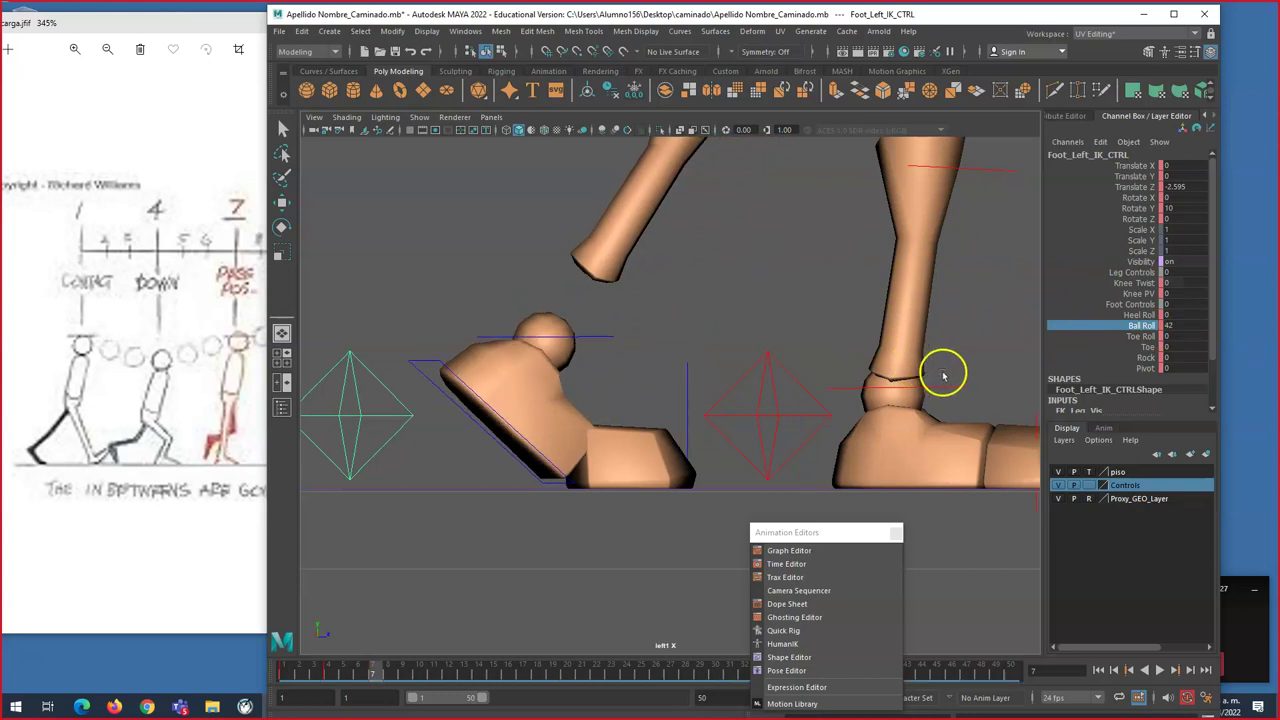
{"action": "left_click", "coordinate": [1144, 338]}
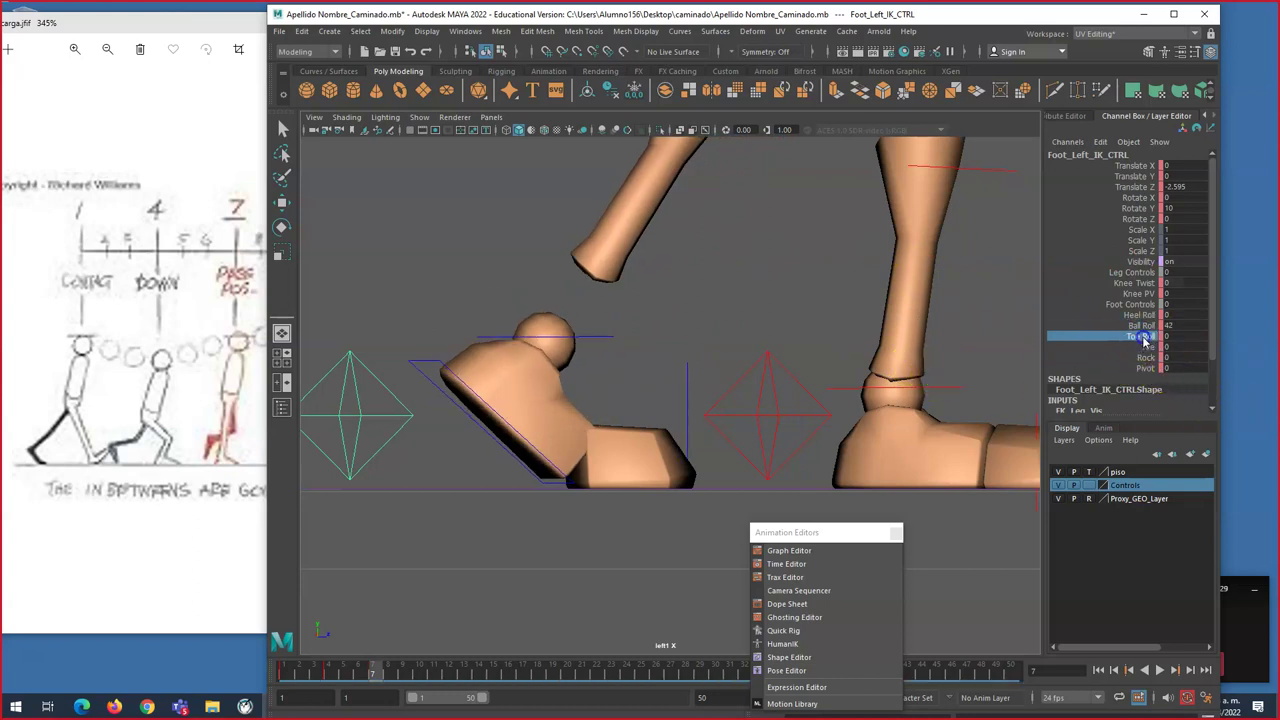
{"action": "middle_click_drag", "start_coordinate": [706, 303], "coordinate": [873, 240]}
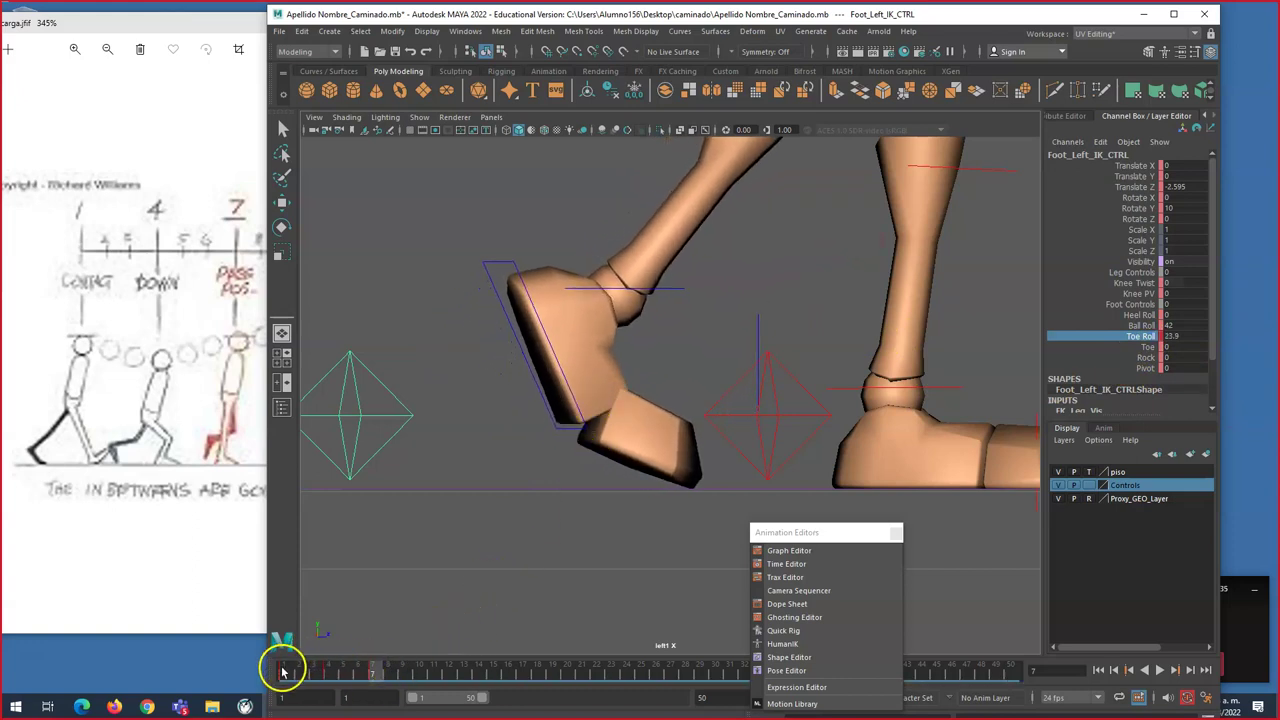
Step: Scrub between frames 1 and 7 to review the left foot's lift from the down pose to the passing pose
{"action": "left_click_drag", "start_coordinate": [367, 673], "coordinate": [288, 665]}
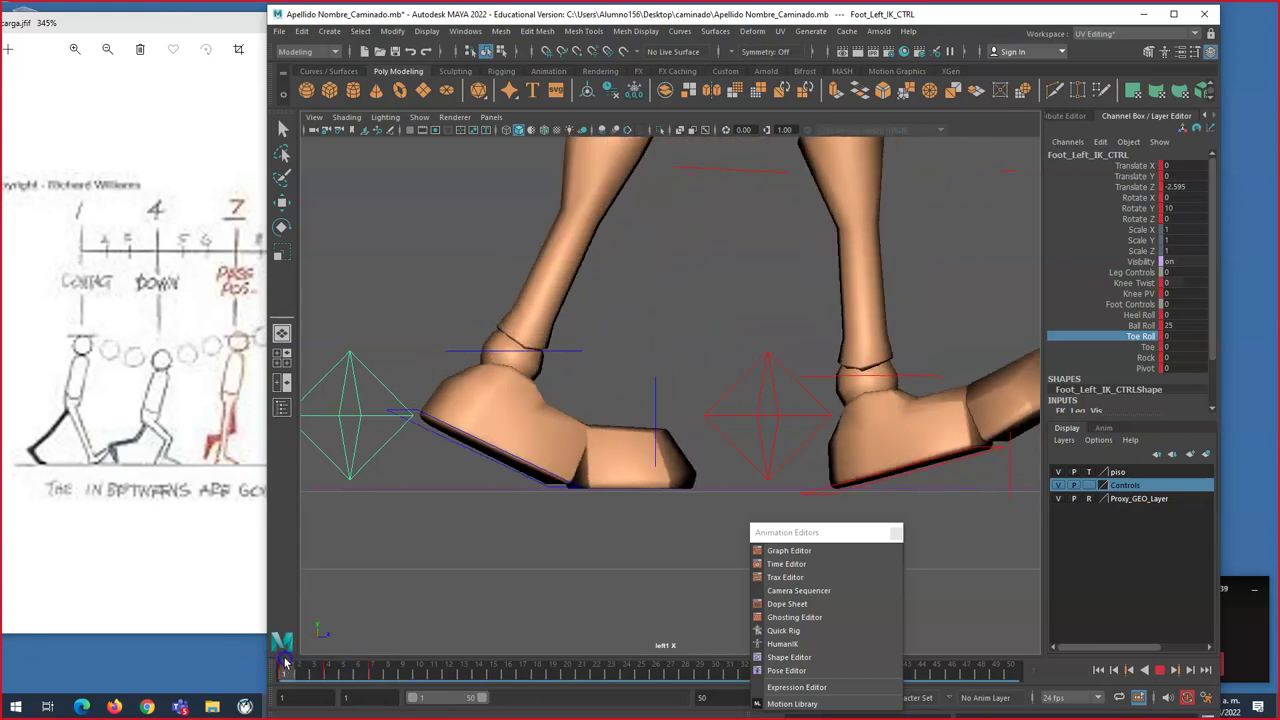
{"action": "left_click", "coordinate": [363, 668]}
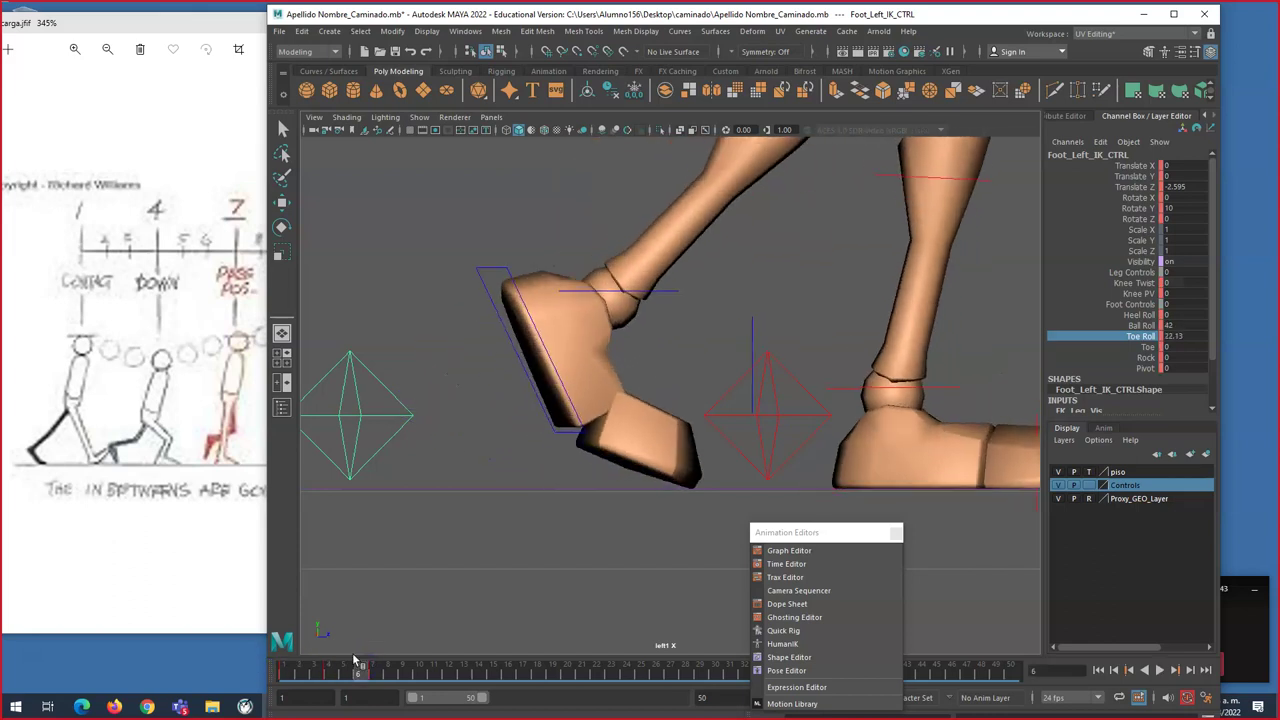
{"action": "left_click_drag", "start_coordinate": [380, 681], "coordinate": [352, 673]}
{"action": "left_click", "coordinate": [330, 672]}
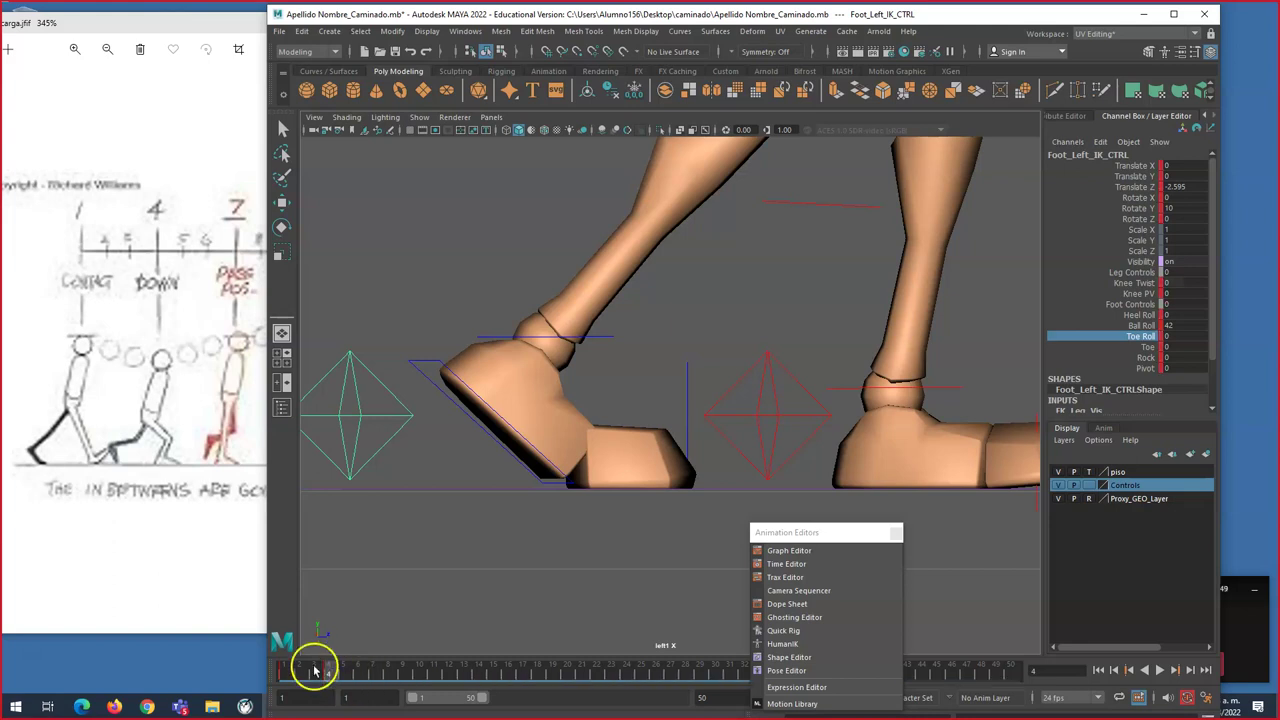
{"action": "left_click", "coordinate": [375, 673]}
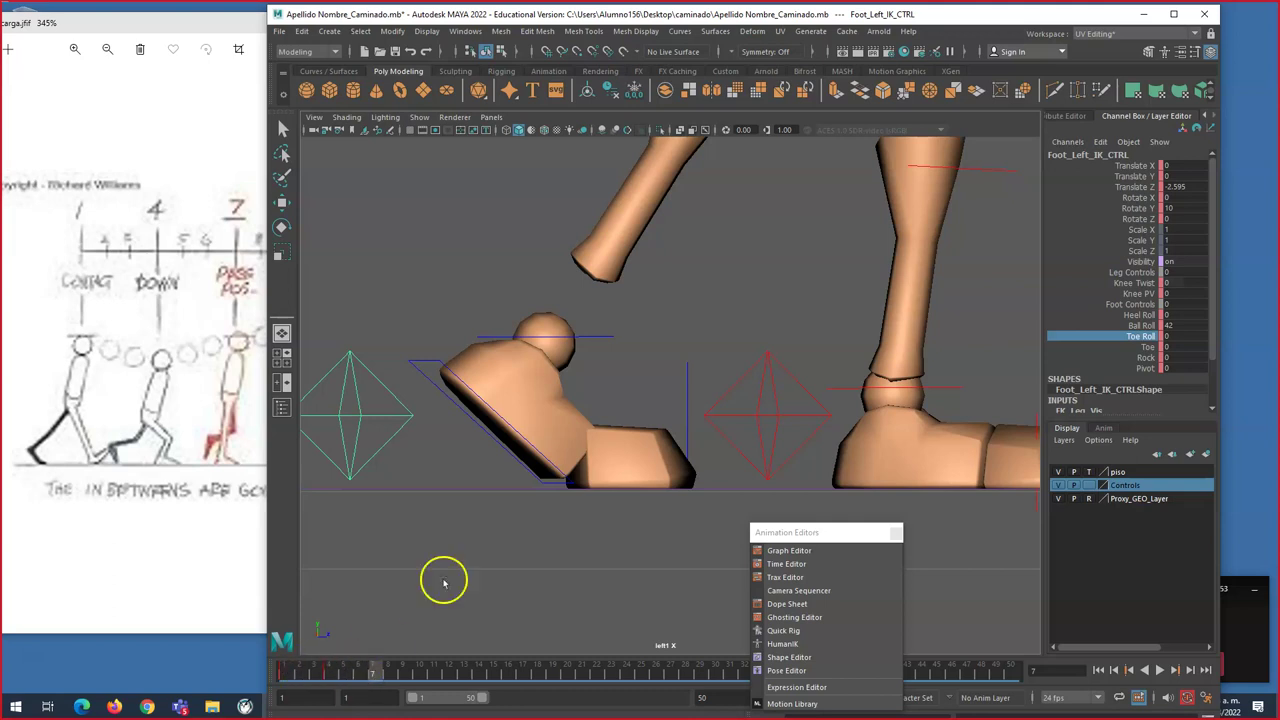
Step: At frame 7, set the left foot control's Ball Roll to 35 and its Toe Roll to 35
{"action": "middle_click_drag", "start_coordinate": [677, 286], "coordinate": [915, 207]}
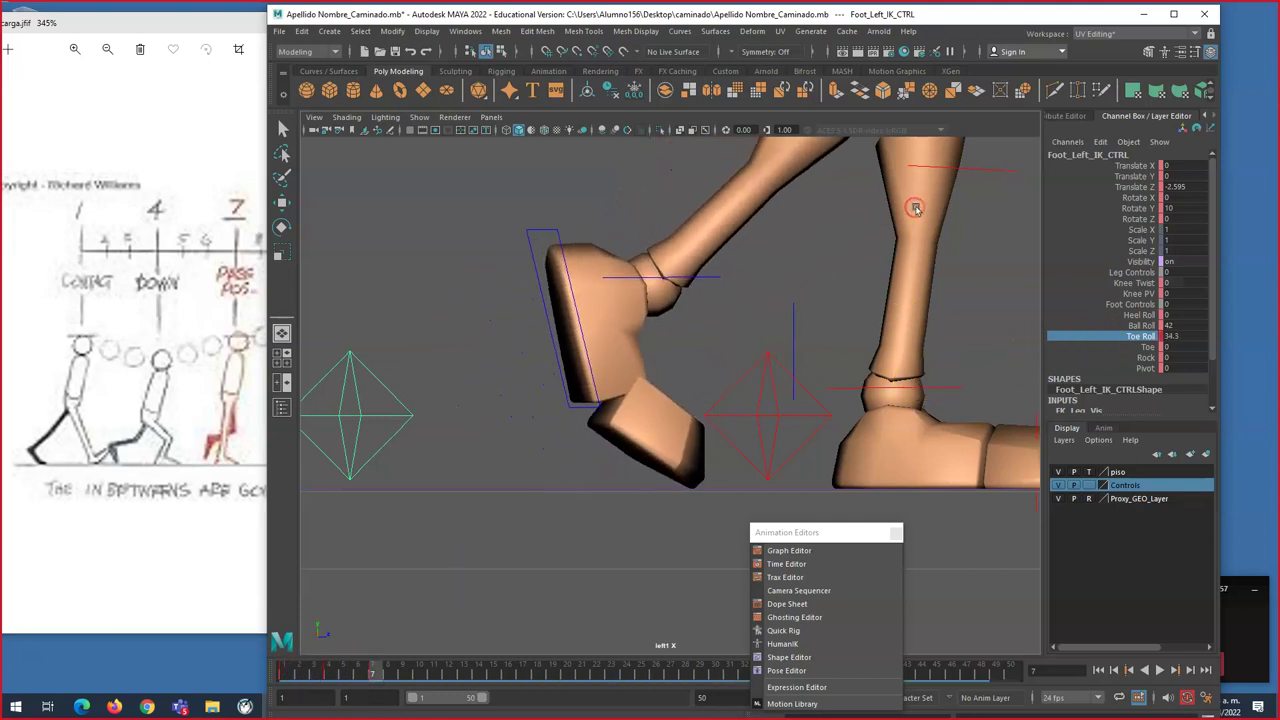
{"action": "left_click", "coordinate": [1140, 325]}
{"action": "middle_click_drag", "start_coordinate": [797, 286], "coordinate": [740, 271]}
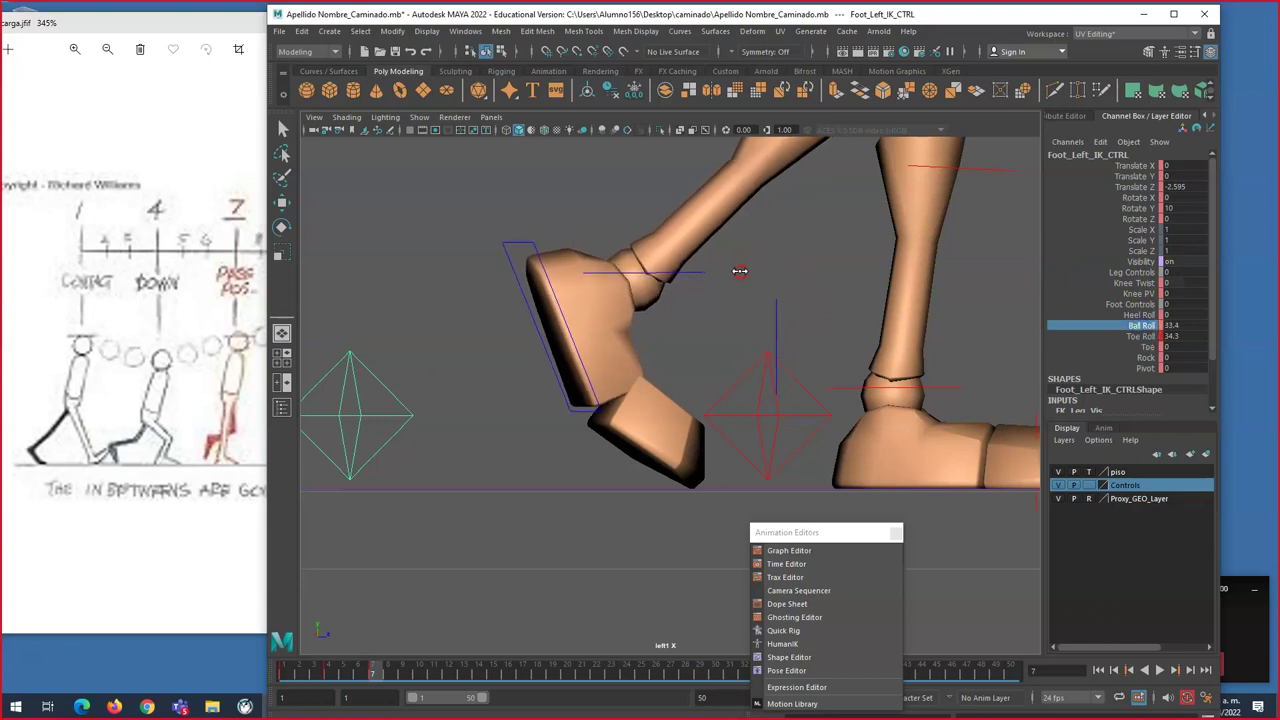
{"action": "double_click", "coordinate": [1170, 325]}
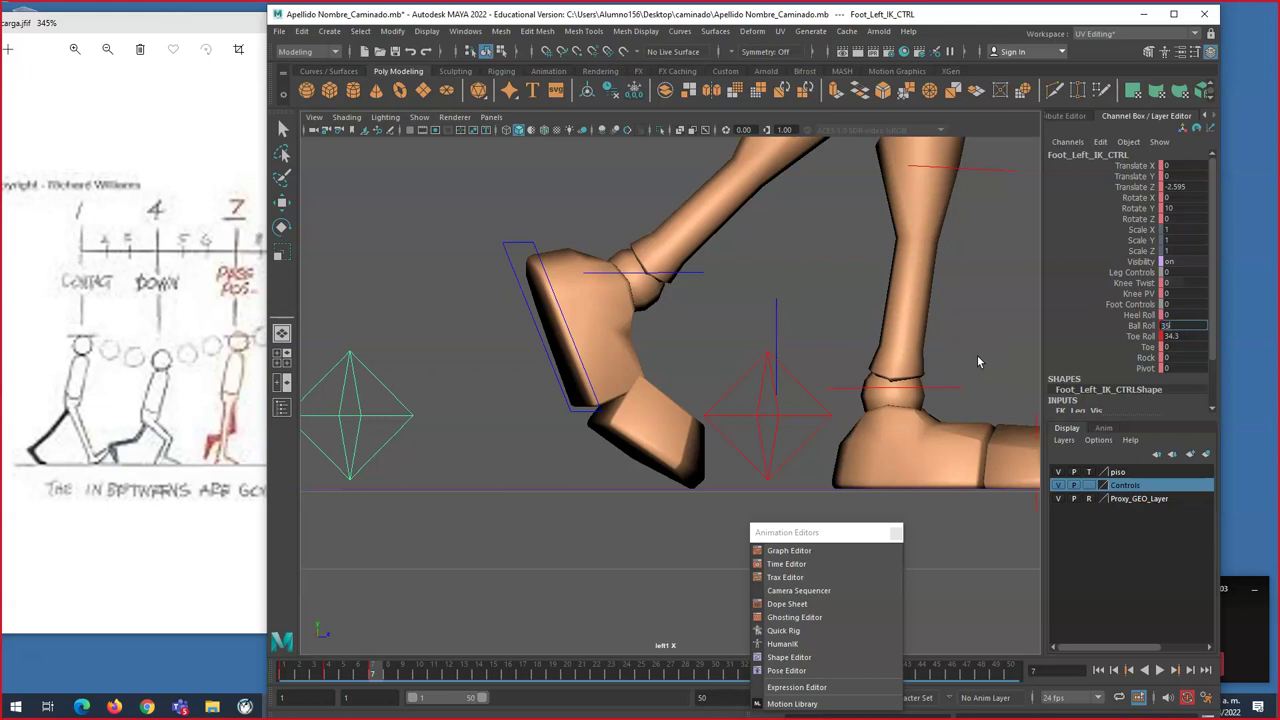
{"action": "type", "text": "35"}
{"action": "double_click", "coordinate": [1188, 336]}
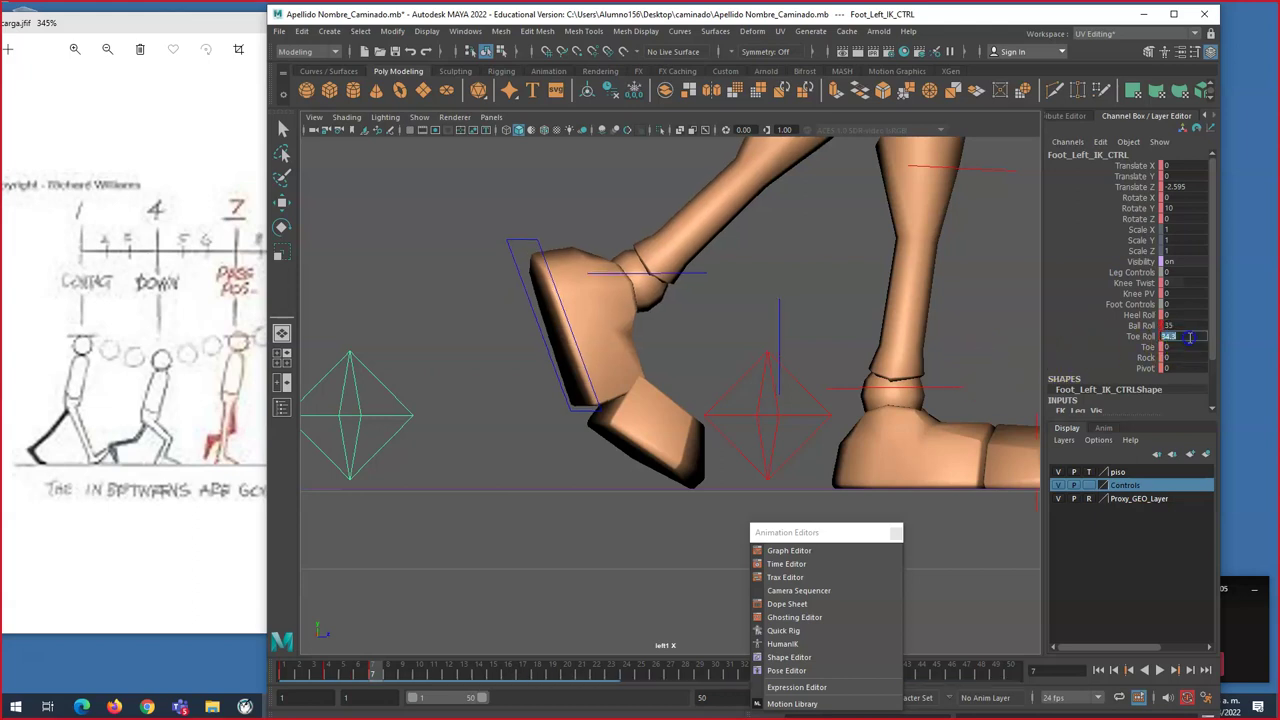
{"action": "type", "text": "35"}
{"action": "key", "text": "Return"}
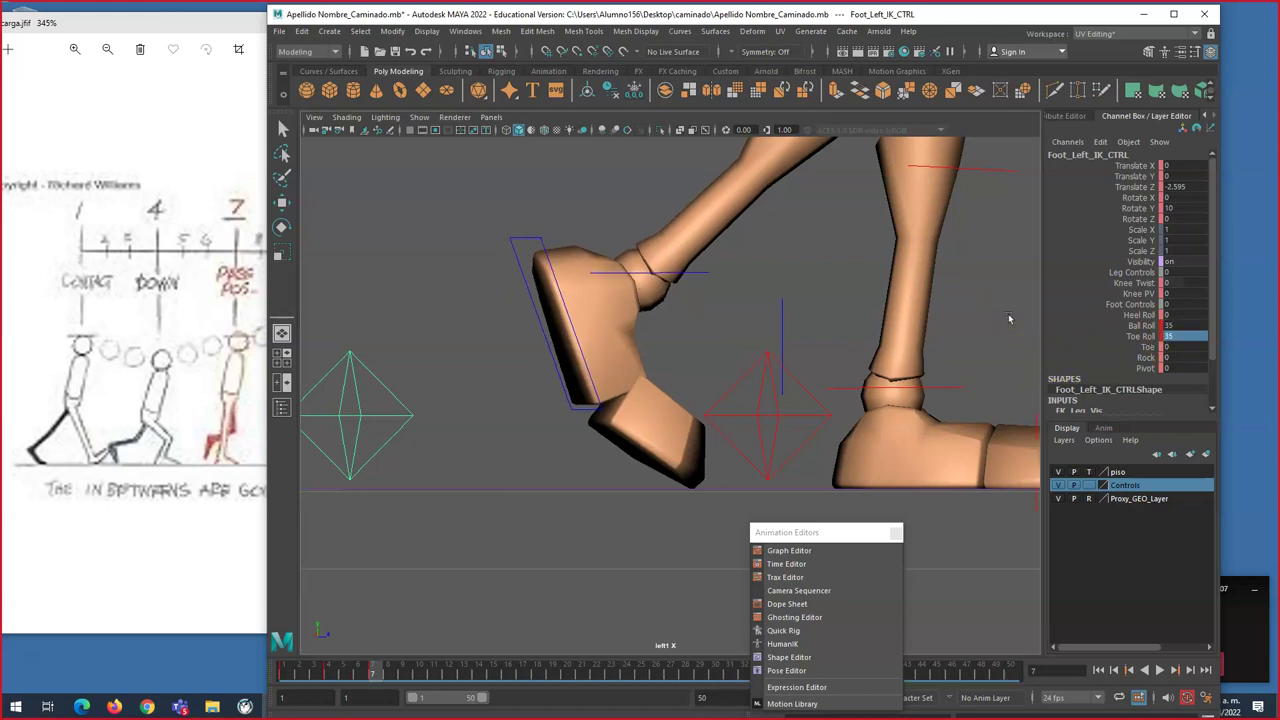
Step: Examine the left foot's roll values and leg motion at frame 1, frame 4 and the in-betweens up to frame 6
{"action": "left_click", "coordinate": [373, 670]}
{"action": "left_click_drag", "start_coordinate": [377, 675], "coordinate": [330, 674]}
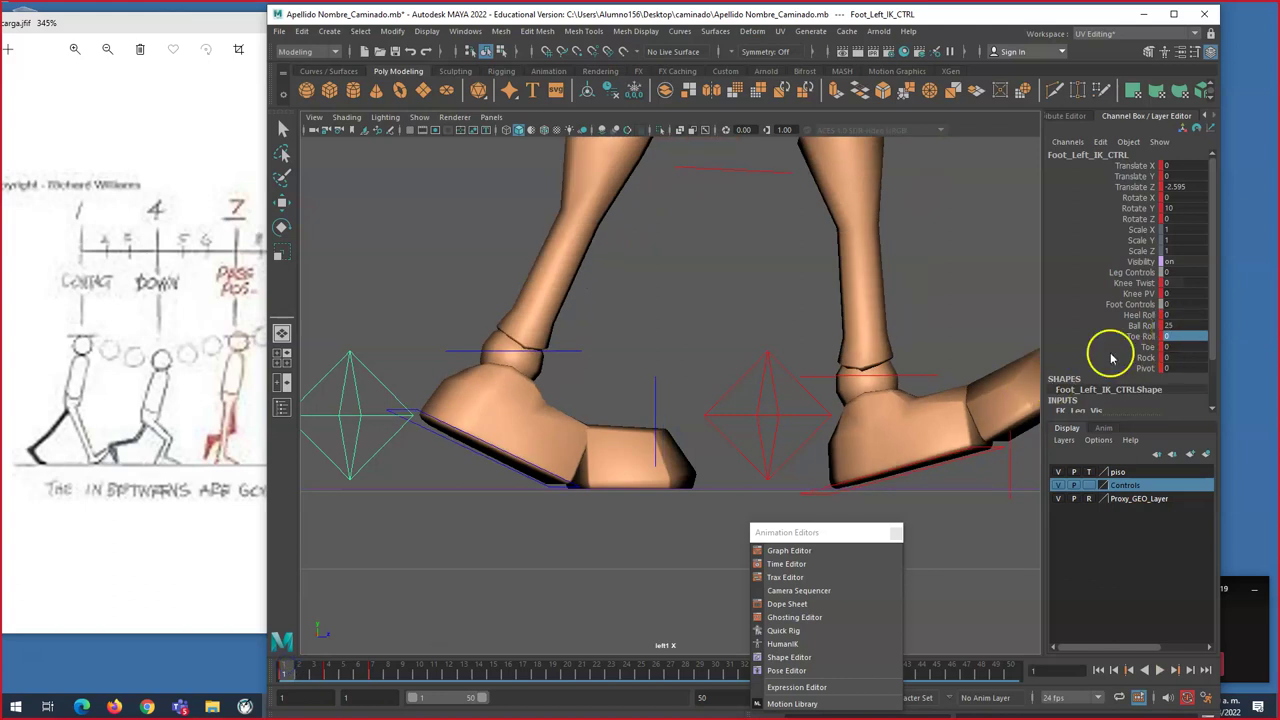
{"action": "left_click", "coordinate": [340, 676]}
{"action": "left_click_drag", "start_coordinate": [340, 676], "coordinate": [366, 676]}
{"action": "left_click", "coordinate": [330, 673]}
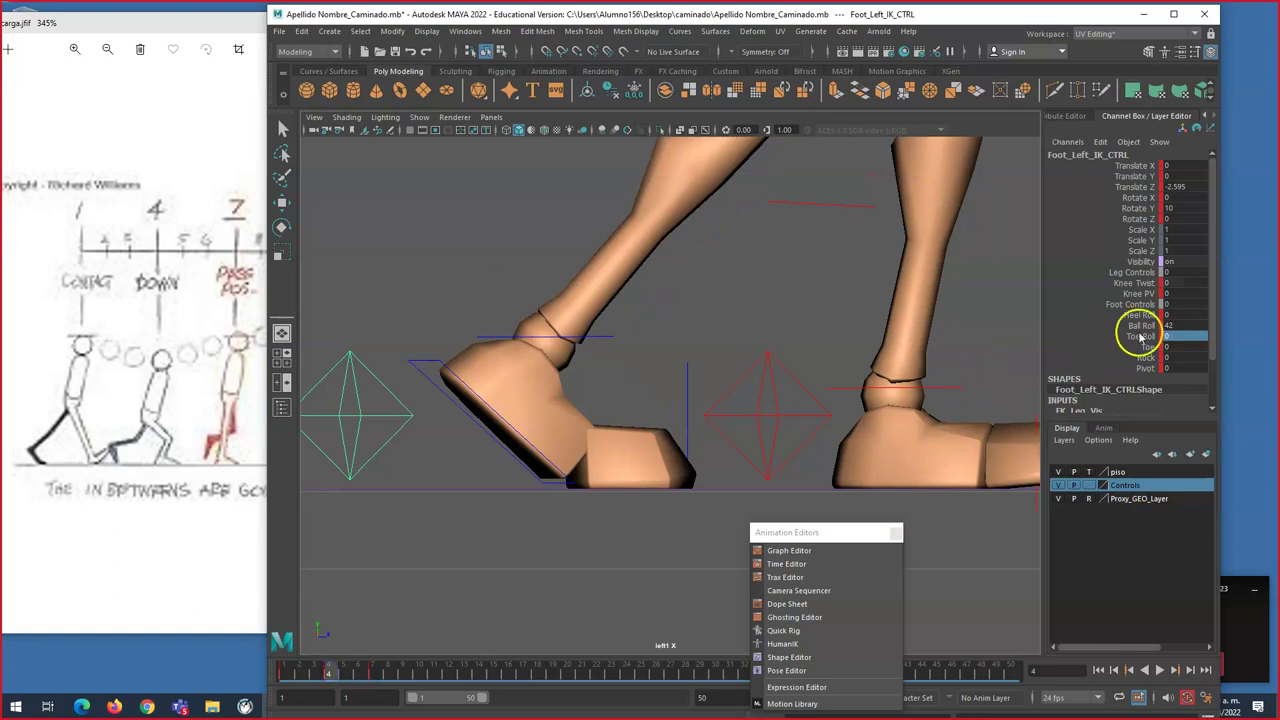
{"action": "left_click", "coordinate": [343, 673]}
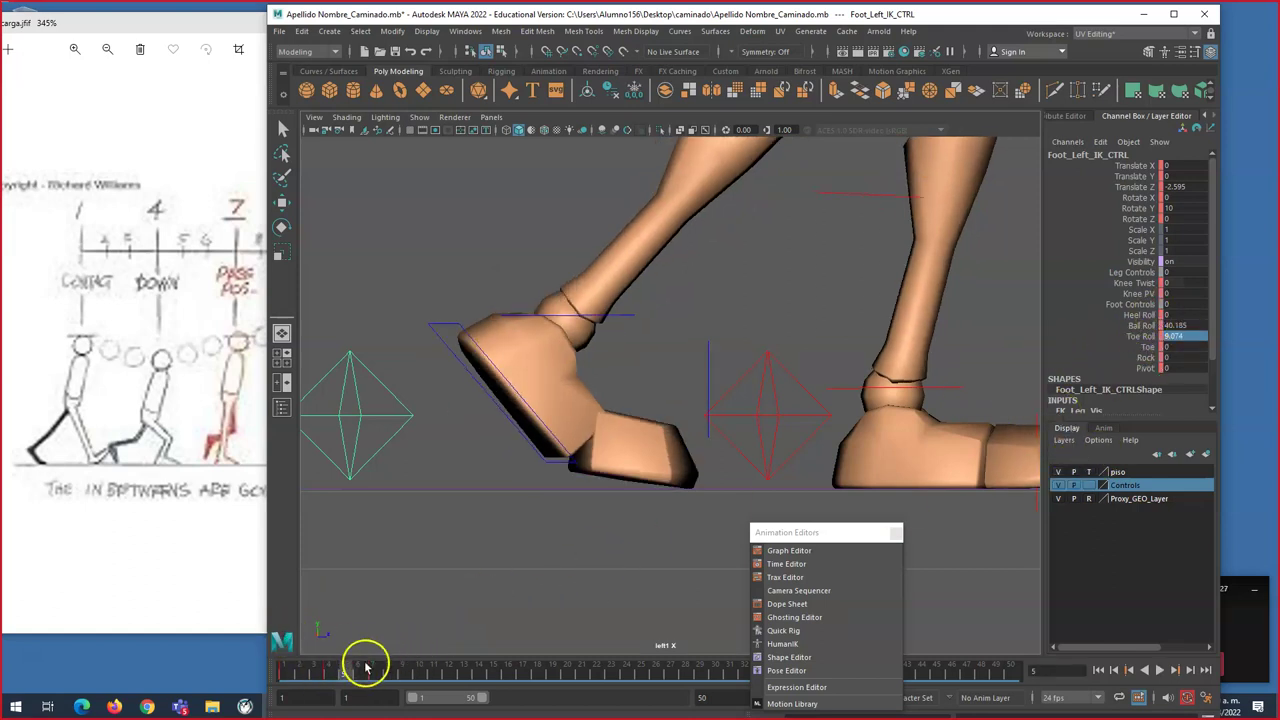
{"action": "key", "text": "alt+v"}
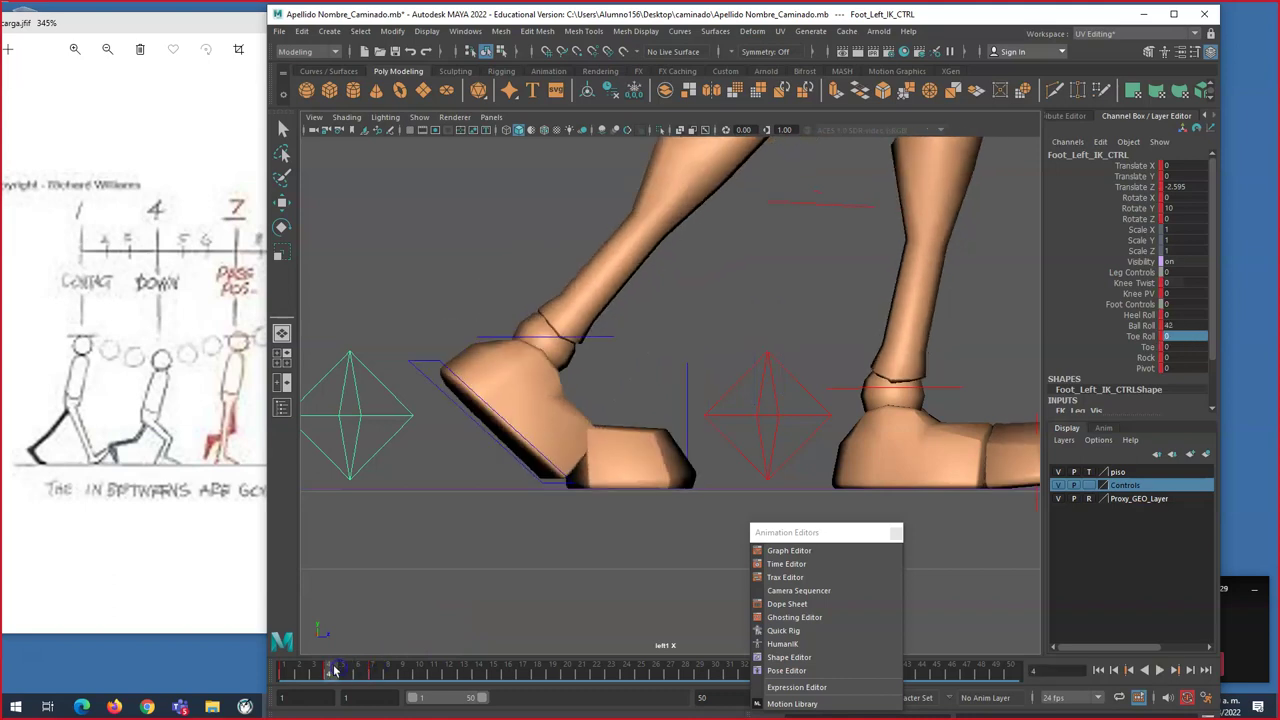
{"action": "mouse_move", "coordinate": [333, 672]}
{"action": "left_mouse_down"}
{"action": "mouse_move", "coordinate": [374, 672]}
{"action": "mouse_move", "coordinate": [338, 672]}
{"action": "mouse_move", "coordinate": [358, 672]}
{"action": "left_mouse_up"}
{"action": "scroll", "coordinate": [802, 402], "scroll_direction": "down", "scroll_amount": 6}
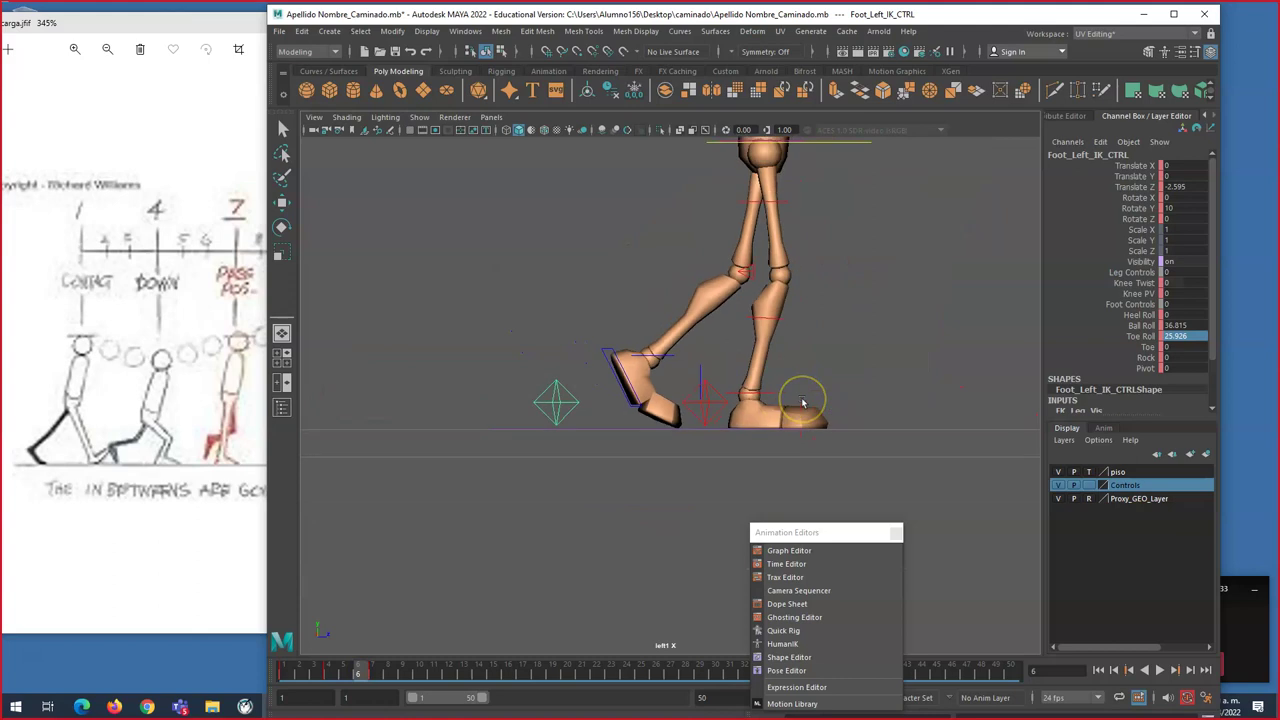
Step: At frame 7, shift the root control forward to a Translate Z of about 8.628 and play through the opening frames to check it
{"action": "left_click", "coordinate": [374, 673]}
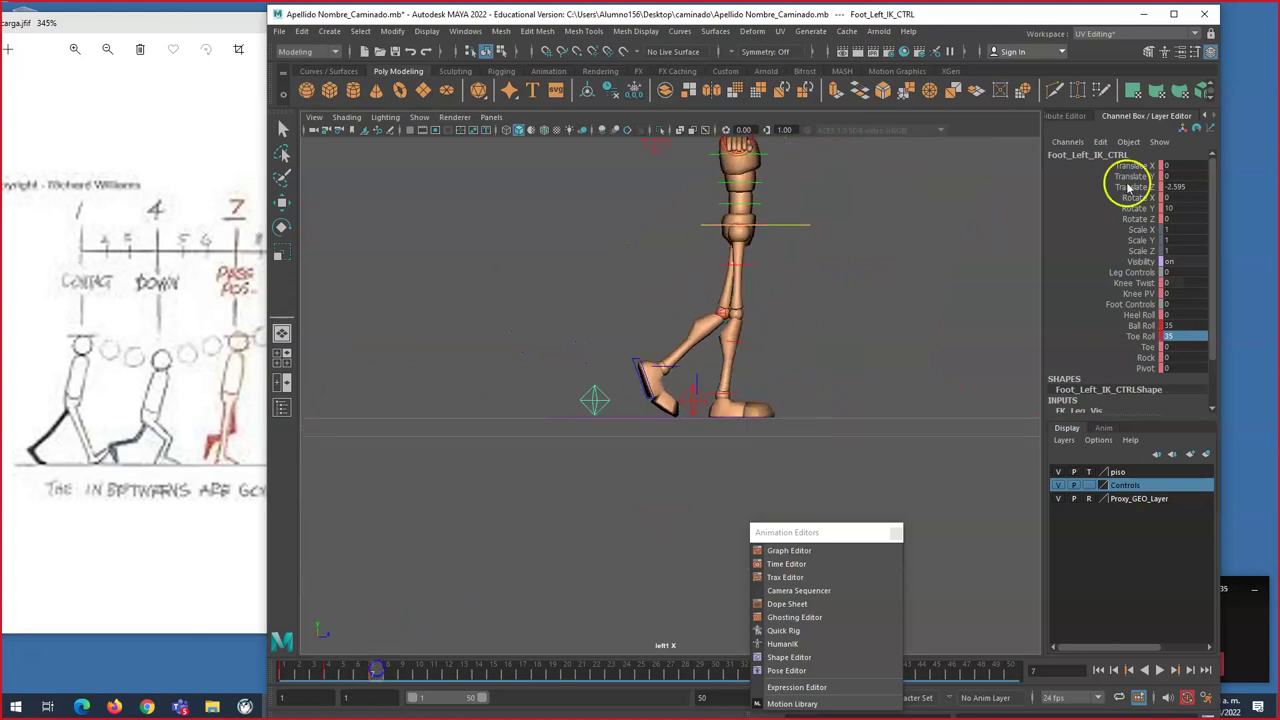
{"action": "left_click", "coordinate": [800, 225]}
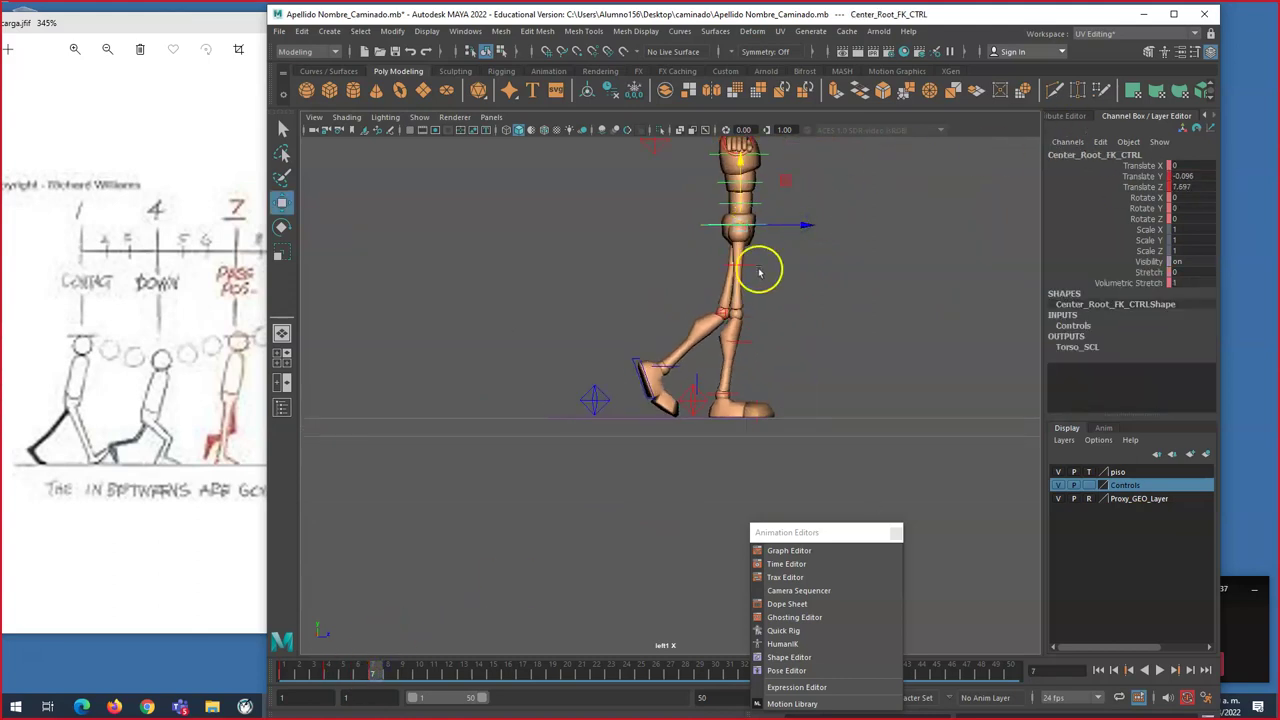
{"action": "left_click_drag", "start_coordinate": [782, 225], "coordinate": [879, 218]}
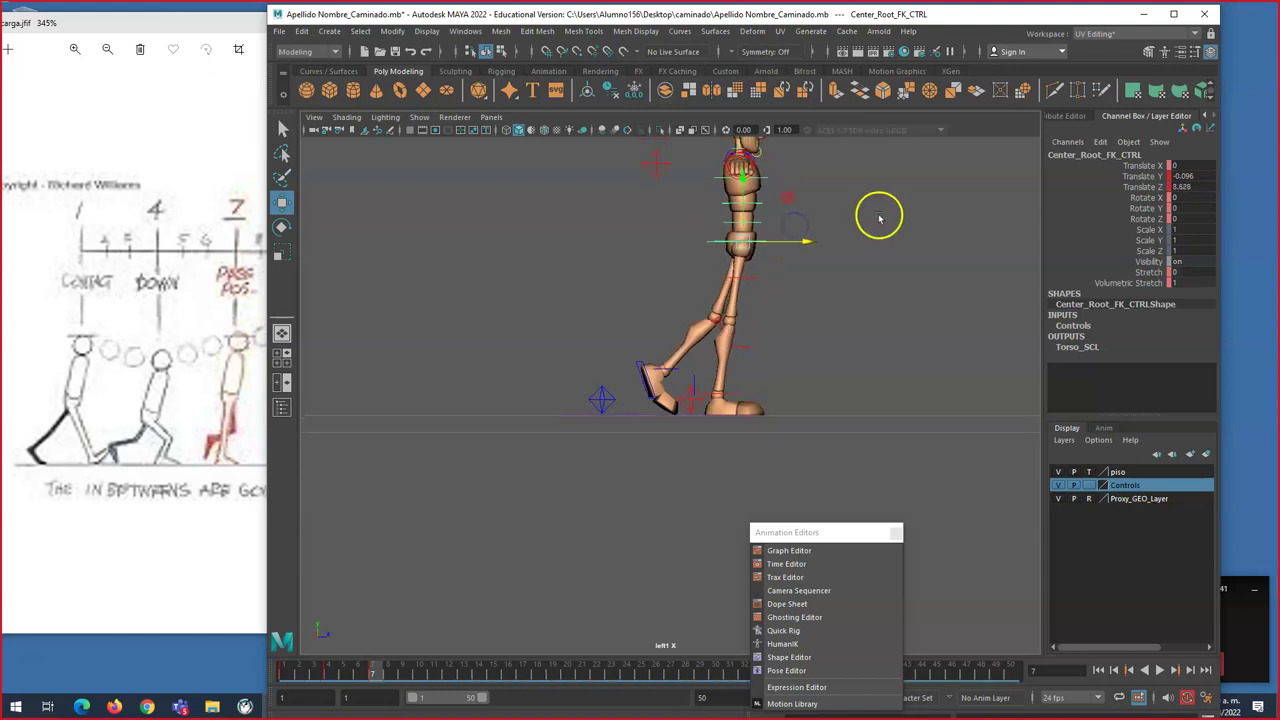
{"action": "key", "text": "alt+v"}
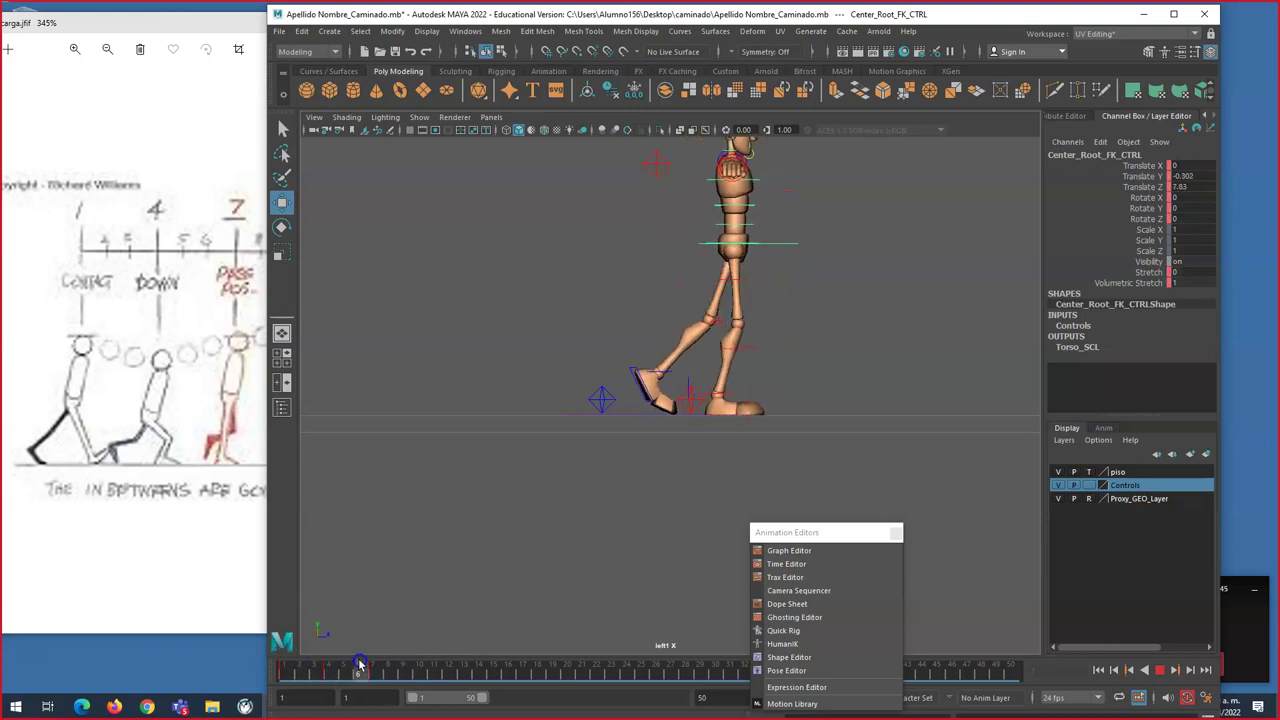
{"action": "left_click_drag", "start_coordinate": [280, 653], "coordinate": [369, 658]}
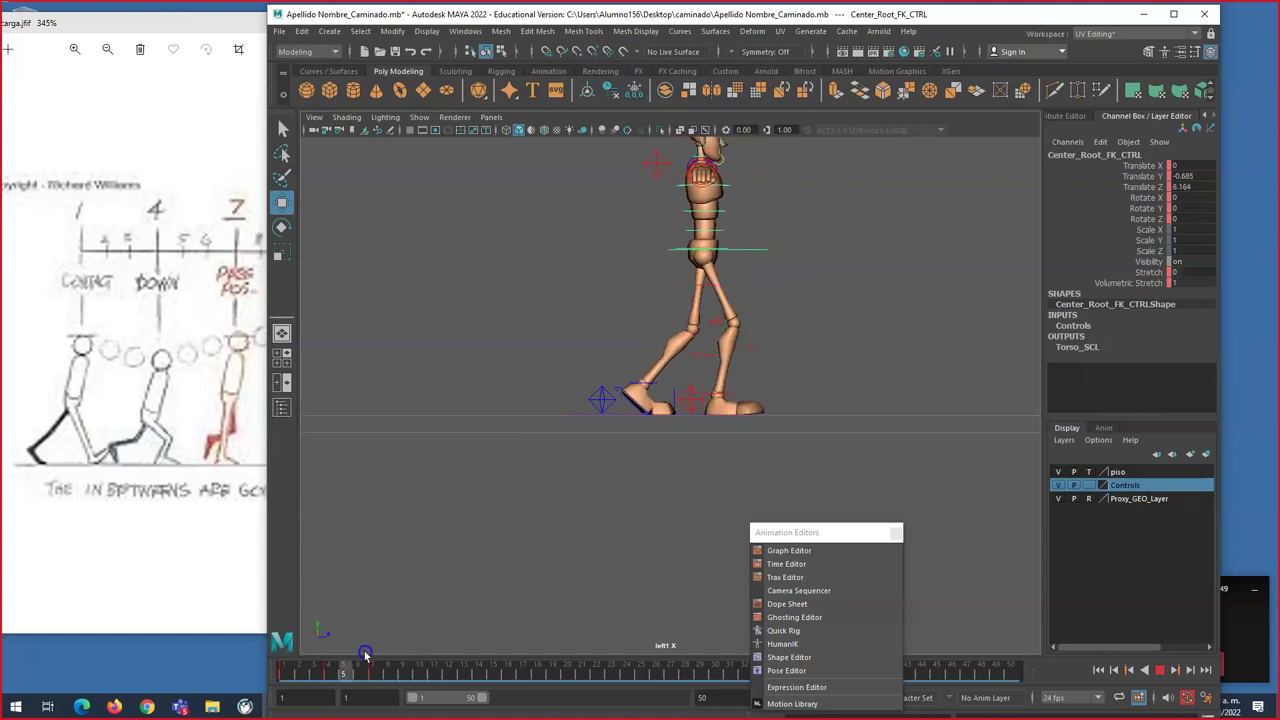
Step: Go to frame 10 and move the Maya window aside to uncover the UP pose in the reference chart
{"action": "left_click", "coordinate": [410, 655]}
{"action": "left_click_drag", "start_coordinate": [448, 16], "coordinate": [521, 10]}
{"action": "left_click_drag", "start_coordinate": [663, 12], "coordinate": [583, 15]}
{"action": "left_click_drag", "start_coordinate": [457, 9], "coordinate": [530, 16]}
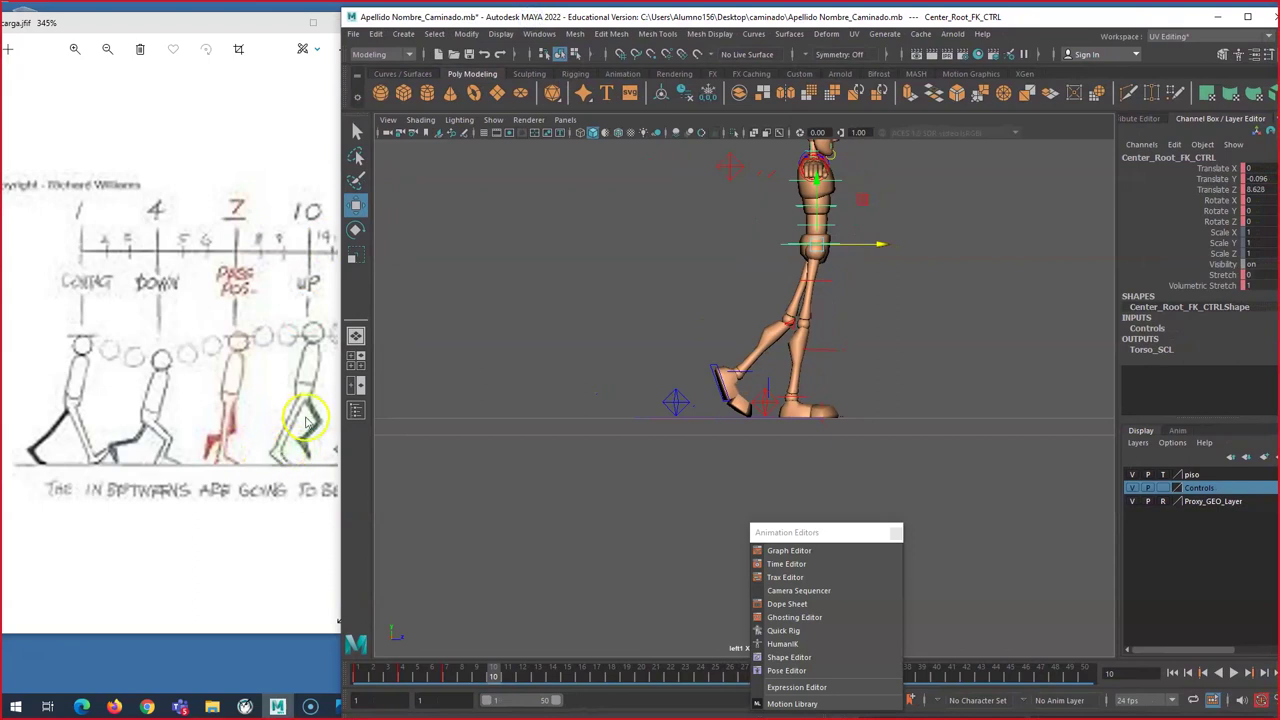
Step: At frame 10, try out the right foot control's Heel Roll, Ball Roll and Toe Roll, undoing each trial
{"action": "left_click", "coordinate": [760, 405]}
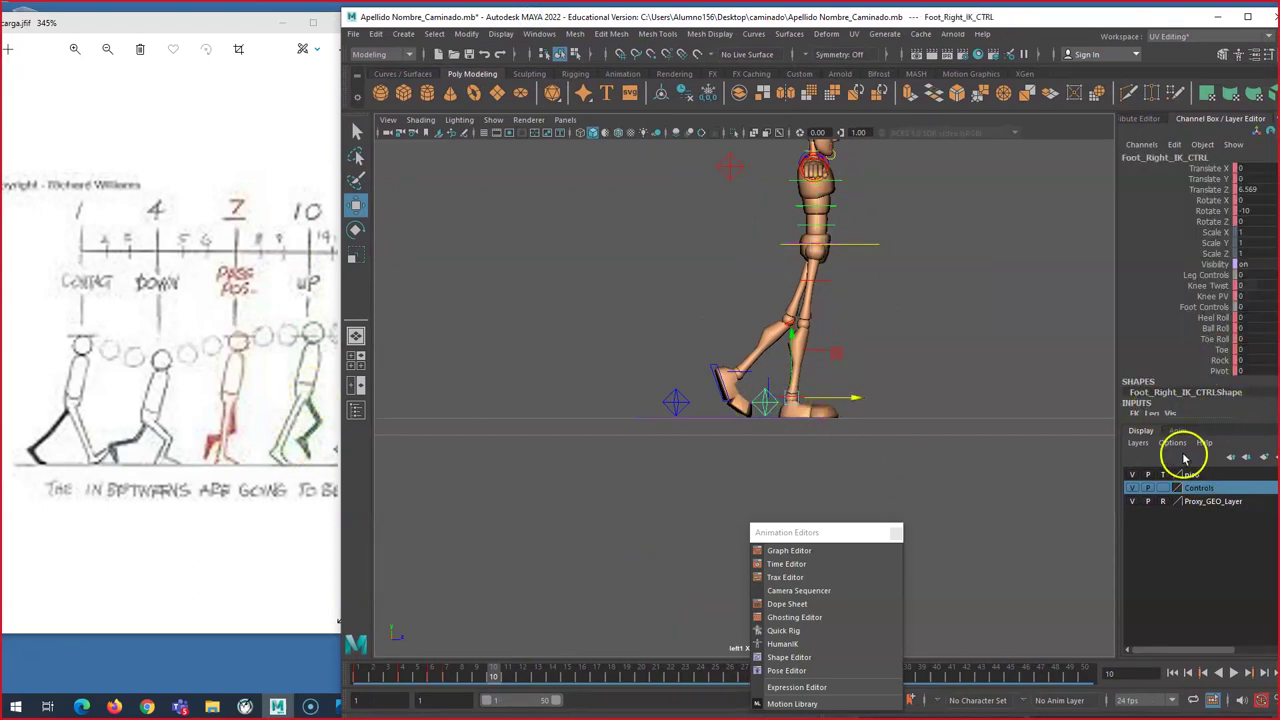
{"action": "left_click", "coordinate": [1218, 320]}
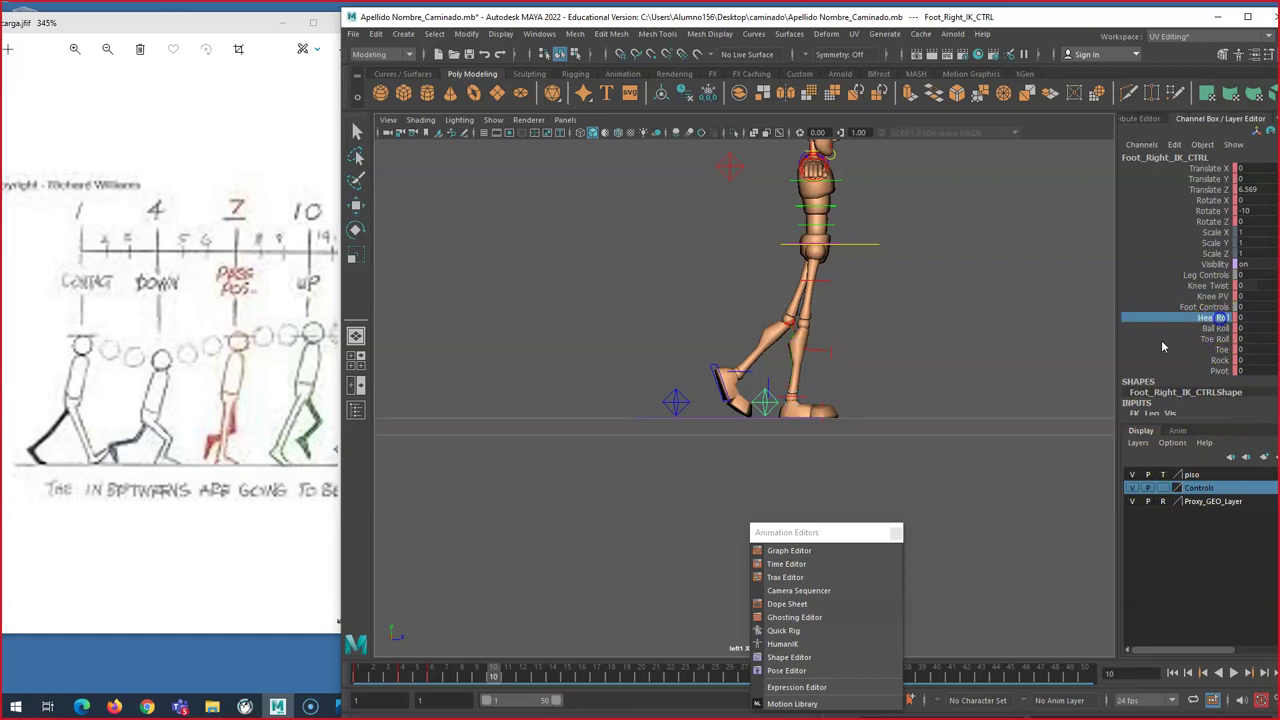
{"action": "middle_click_drag", "start_coordinate": [911, 337], "coordinate": [882, 345]}
{"action": "key", "text": "ctrl+z"}
{"action": "left_click", "coordinate": [1212, 329]}
{"action": "key", "text": "ctrl+z"}
{"action": "left_click", "coordinate": [1206, 341]}
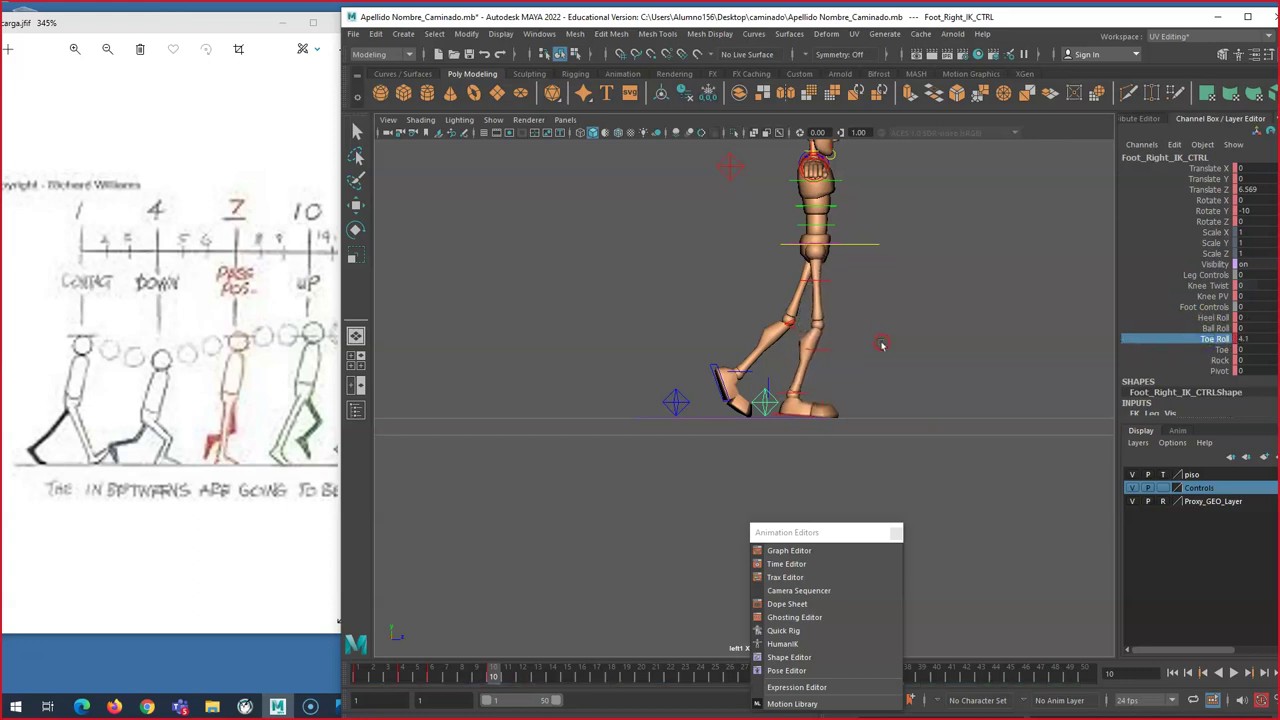
{"action": "middle_click", "coordinate": [907, 366]}
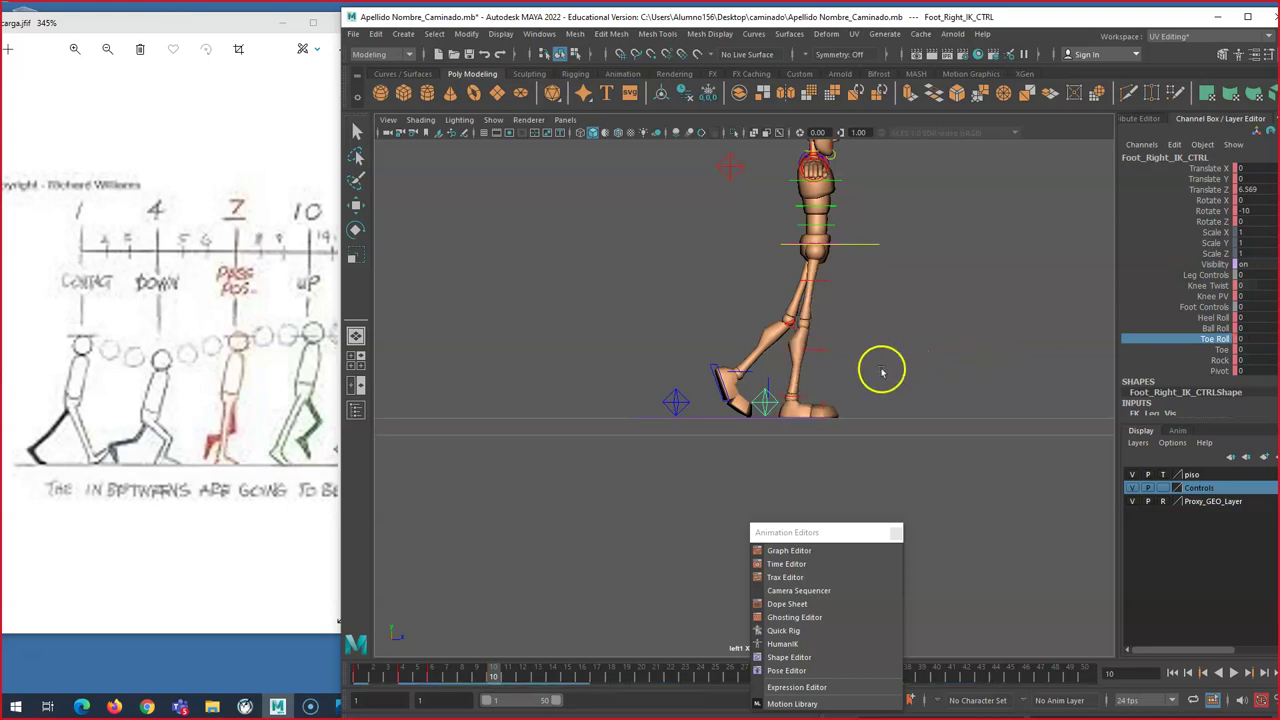
Step: Check the left foot control's roll values in the contact pose at frame 1
{"action": "left_click_drag", "start_coordinate": [491, 668], "coordinate": [242, 672]}
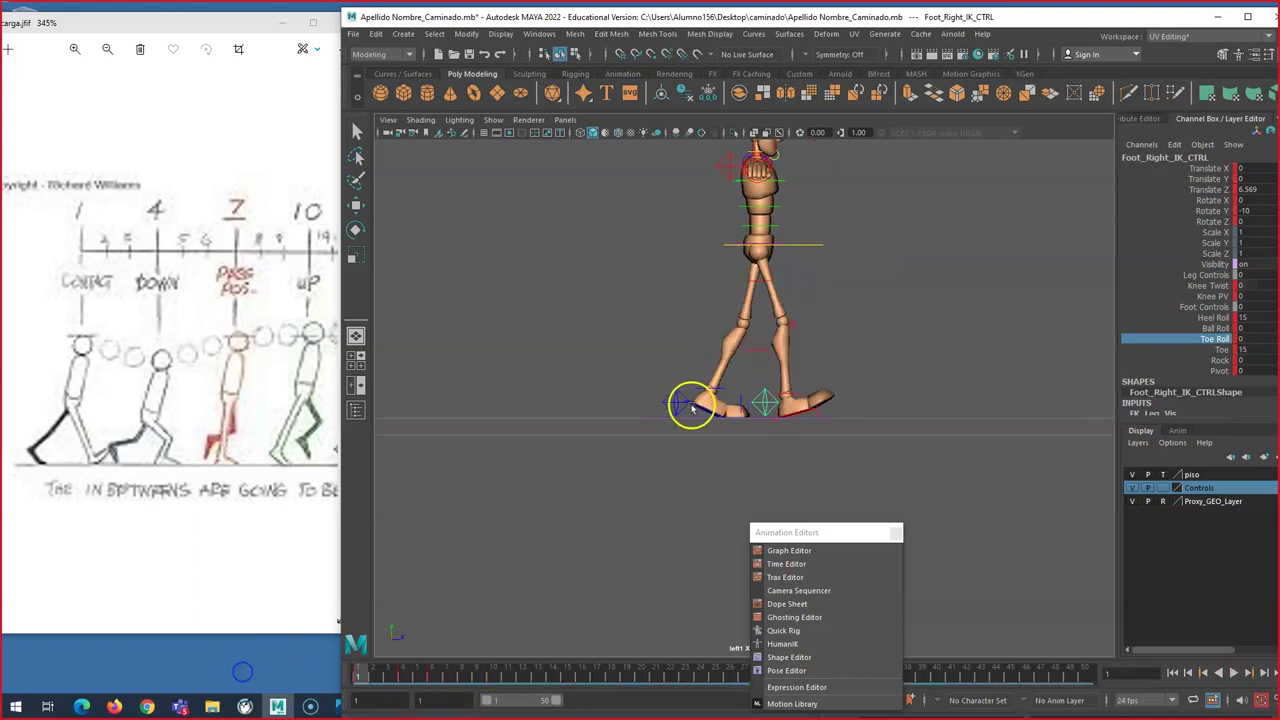
{"action": "left_click", "coordinate": [685, 407]}
{"action": "key", "text": "w"}
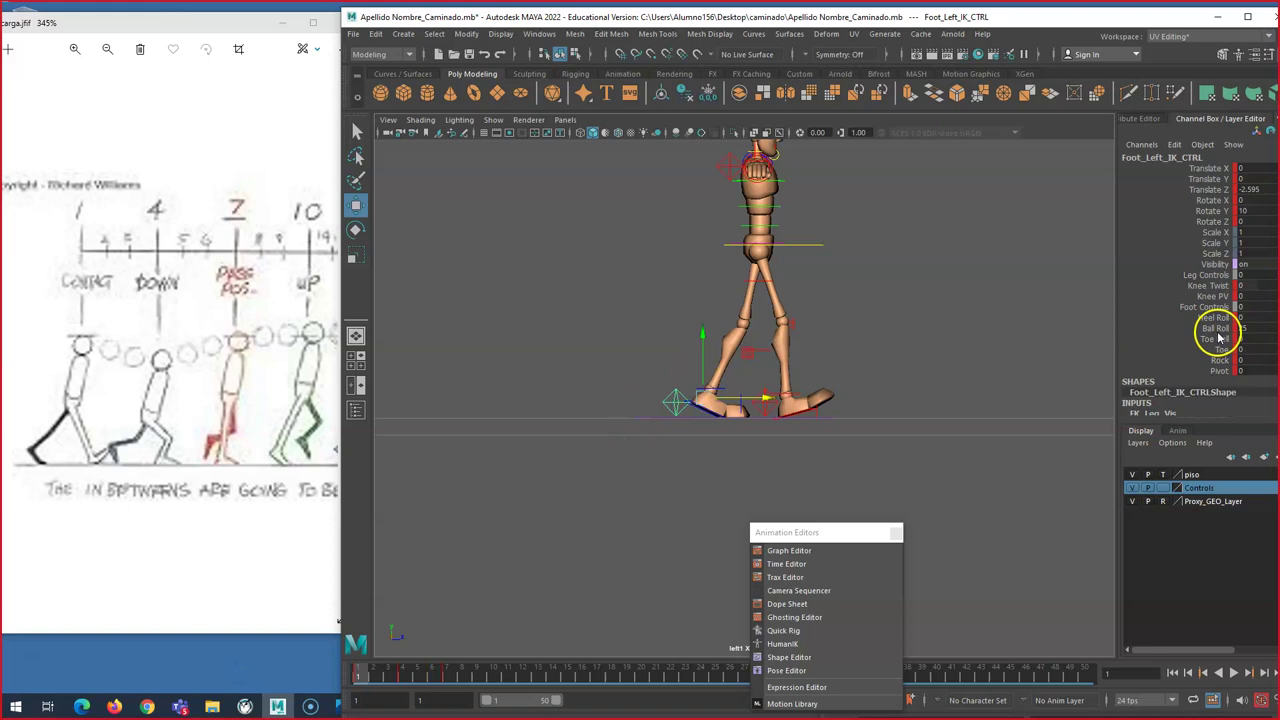
{"action": "middle_click", "coordinate": [783, 375]}
Step: At frame 10, set the right foot control's Ball Roll to 5
{"action": "left_click", "coordinate": [763, 410]}
{"action": "left_click_drag", "start_coordinate": [374, 674], "coordinate": [499, 678]}
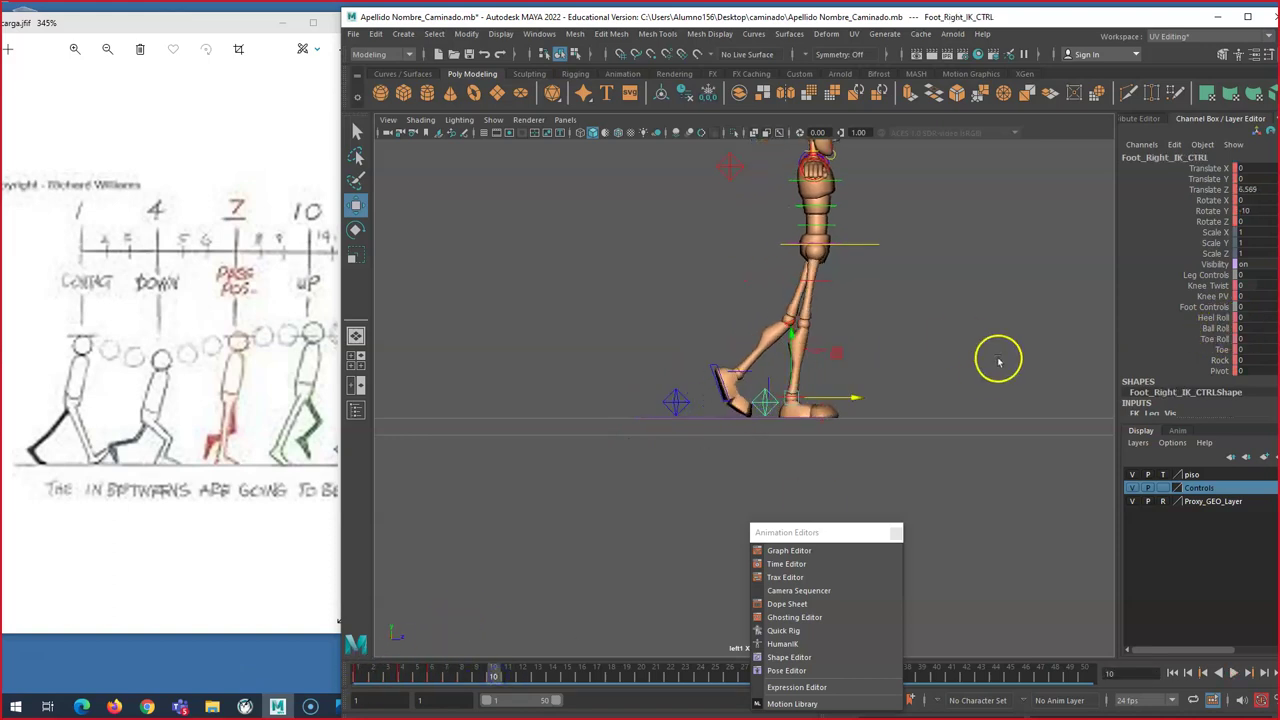
{"action": "left_click", "coordinate": [1216, 329]}
{"action": "middle_click_drag", "start_coordinate": [917, 362], "coordinate": [975, 347]}
{"action": "double_click", "coordinate": [1264, 328]}
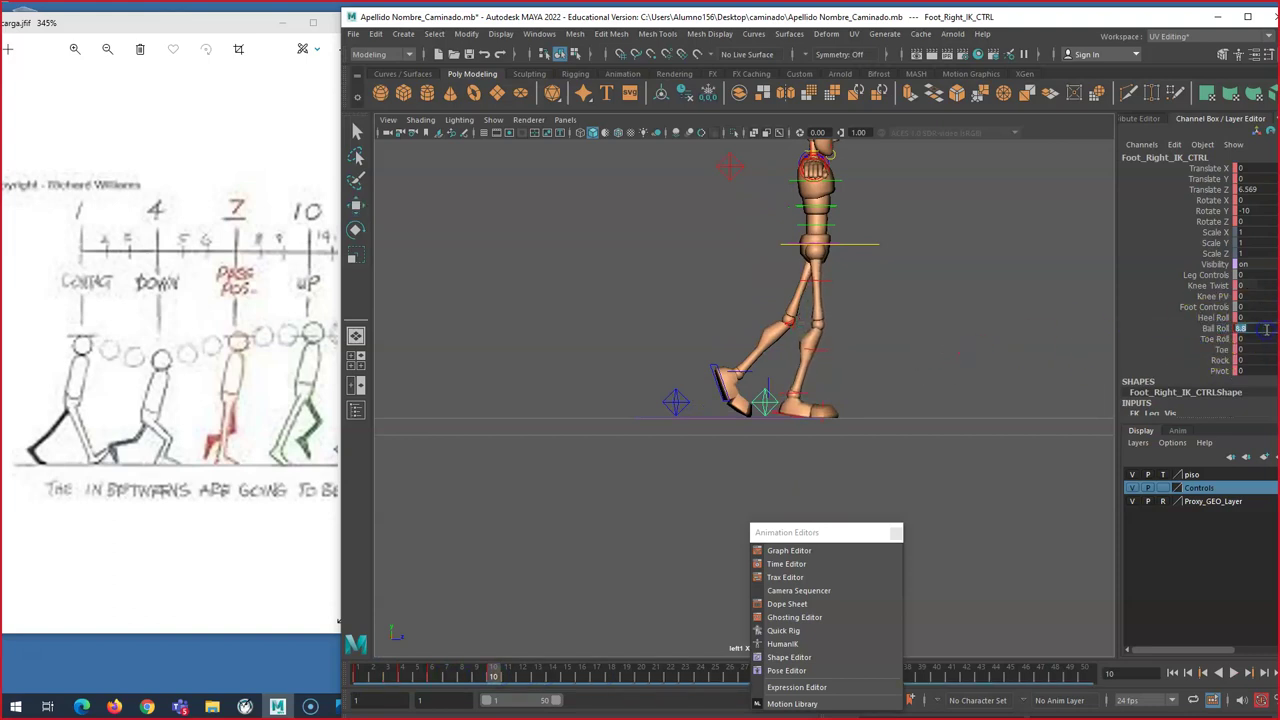
{"action": "type", "text": "5"}
{"action": "key", "text": "Return"}
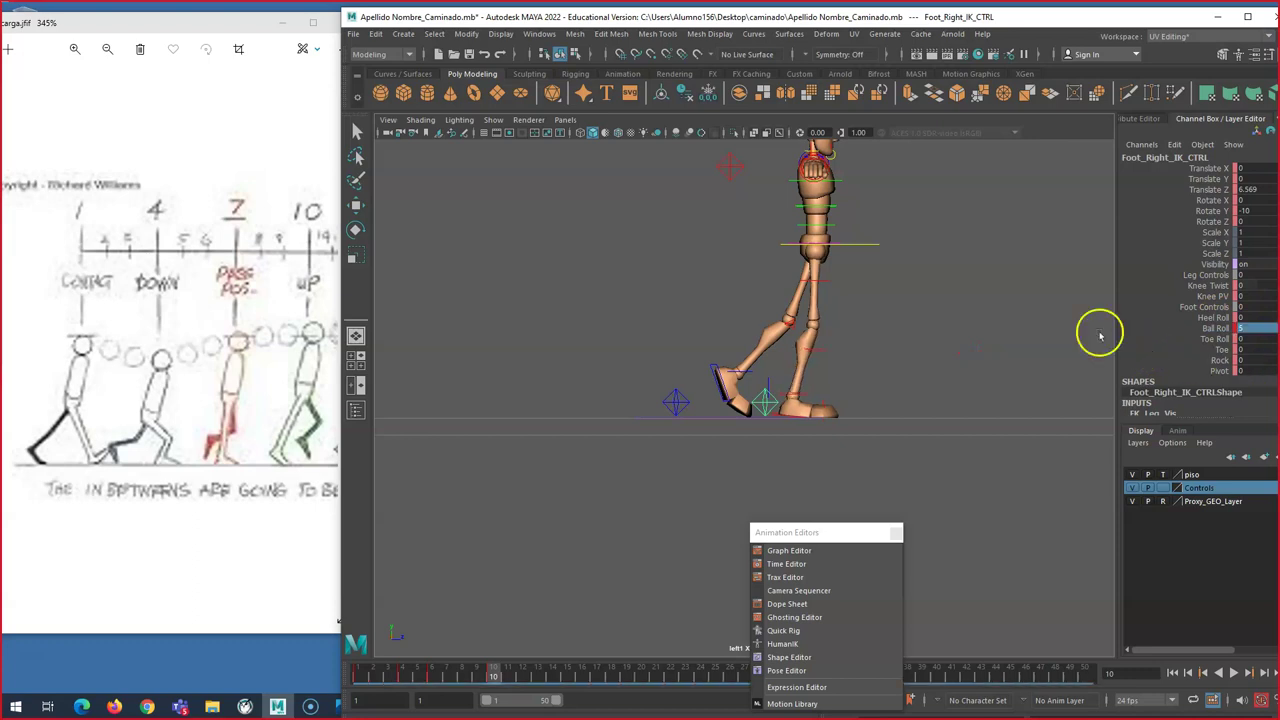
Step: At frame 10, raise the root control and shift it forward to about Translate Y 0.11 and Translate Z 9.178
{"action": "left_click", "coordinate": [860, 254]}
{"action": "left_click", "coordinate": [854, 244]}
{"action": "left_click_drag", "start_coordinate": [817, 193], "coordinate": [818, 190]}
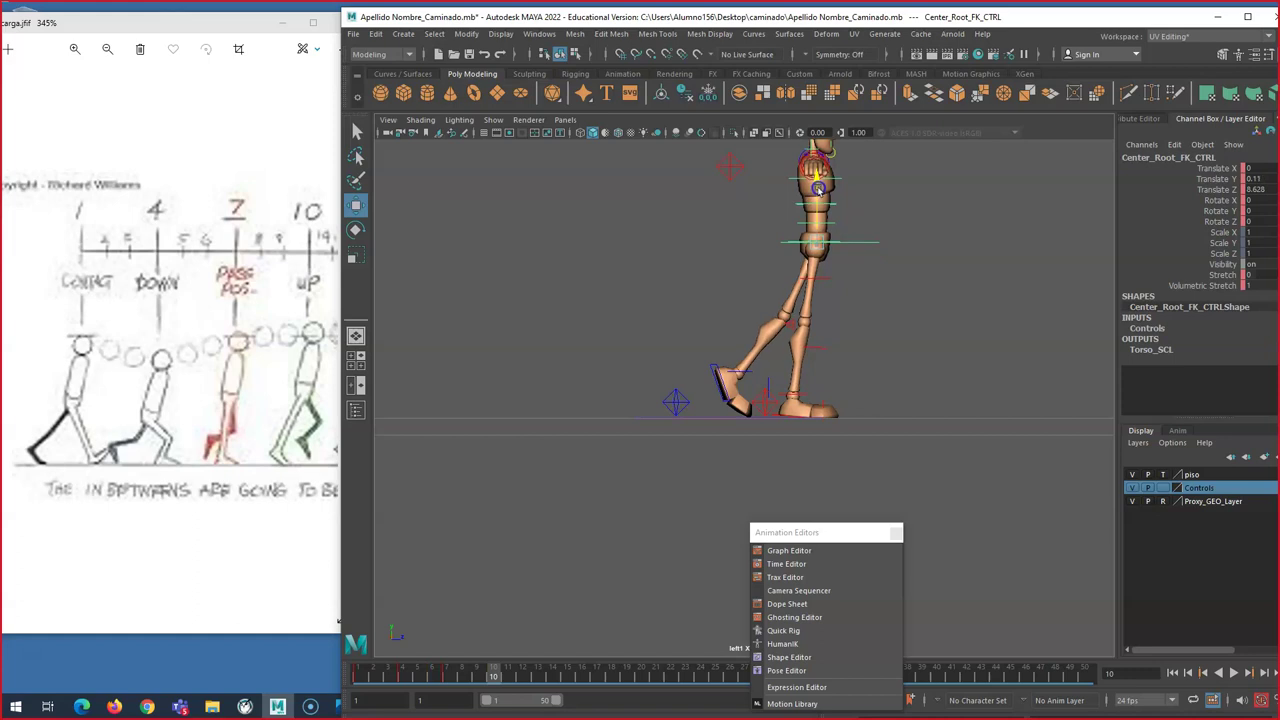
{"action": "left_click_drag", "start_coordinate": [858, 243], "coordinate": [865, 244]}
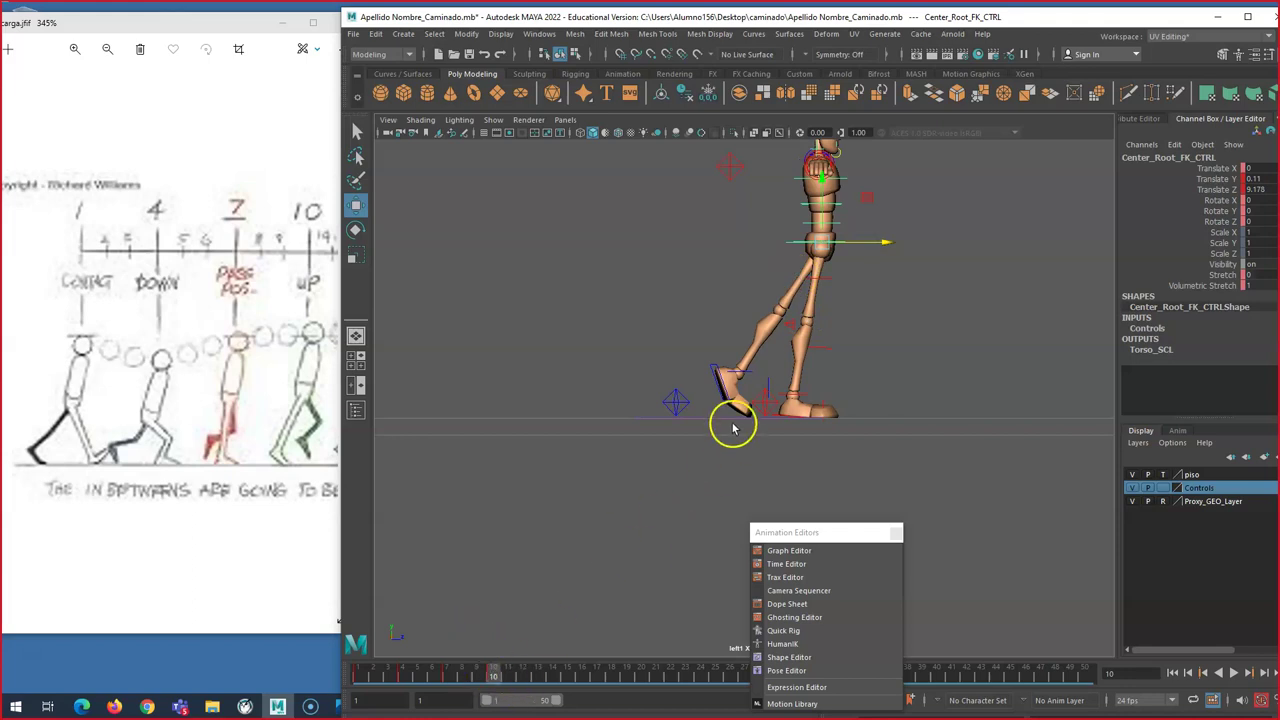
Step: Select the left foot control and move the floating Animation Editors window clear of the time slider
{"action": "left_click", "coordinate": [676, 404]}
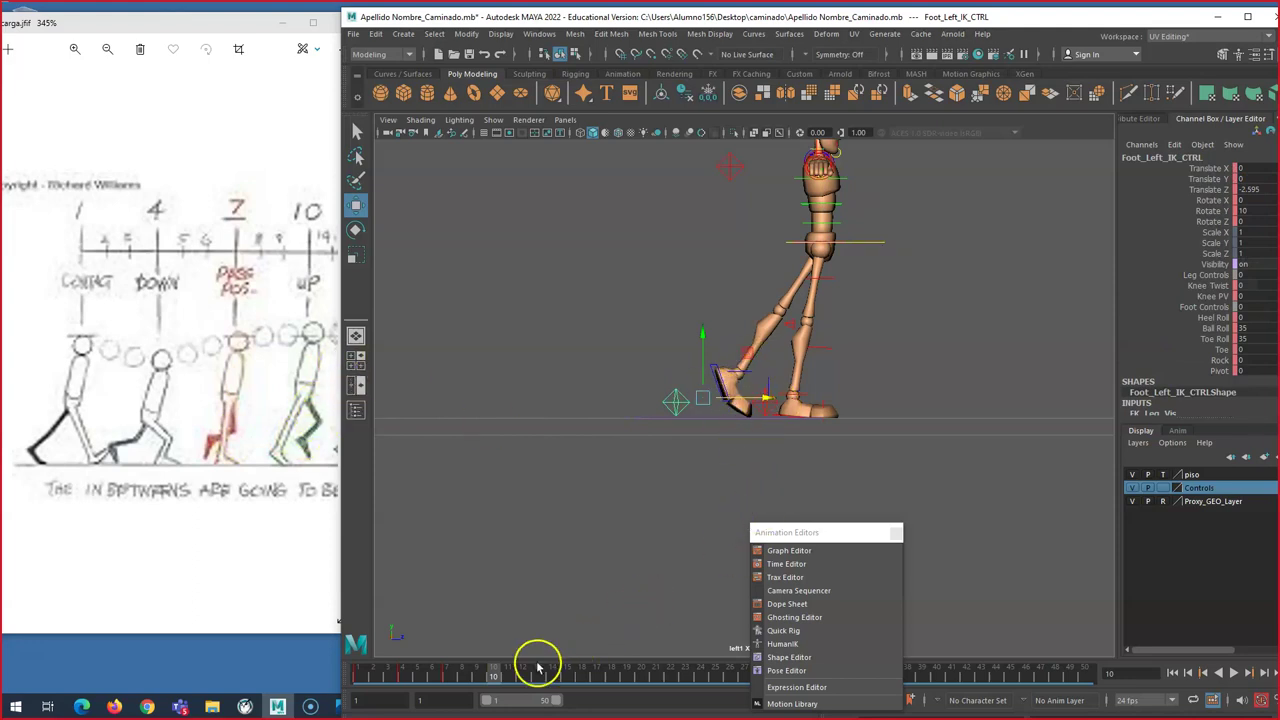
{"action": "left_click_drag", "start_coordinate": [782, 531], "coordinate": [782, 426]}
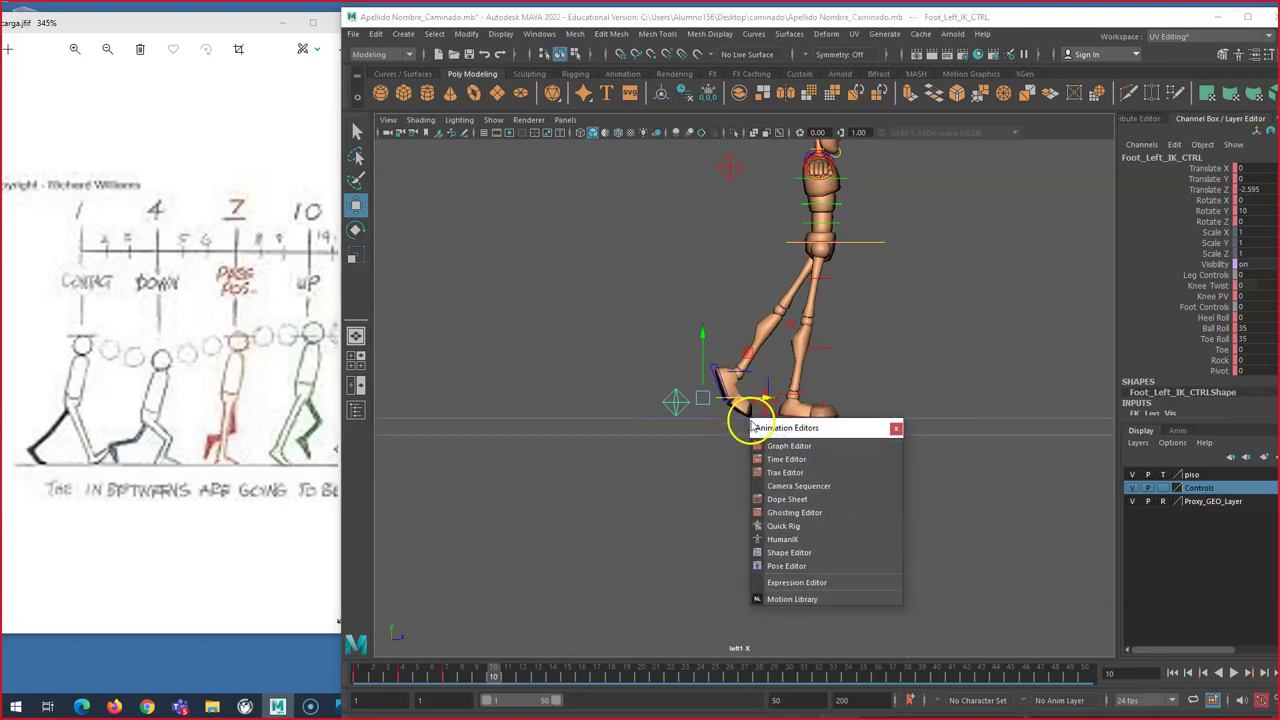
{"action": "left_click", "coordinate": [465, 672]}
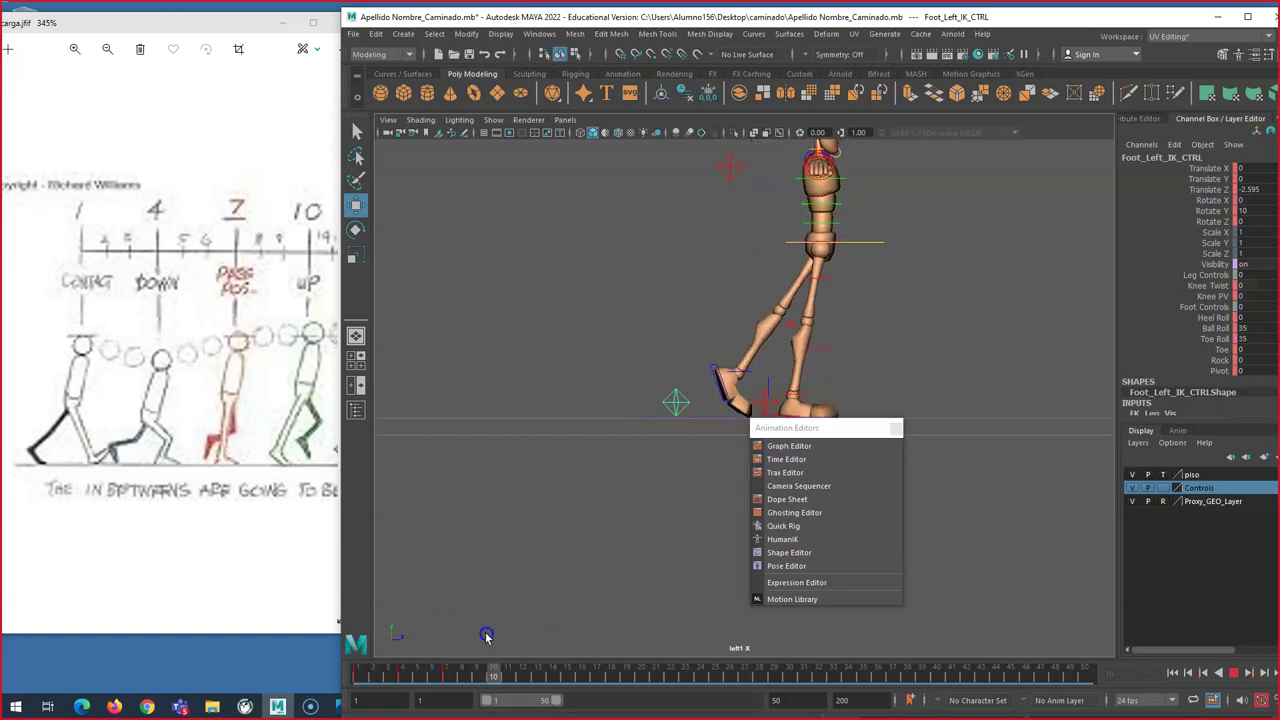
{"action": "key", "text": "Escape"}
{"action": "left_click", "coordinate": [690, 404]}
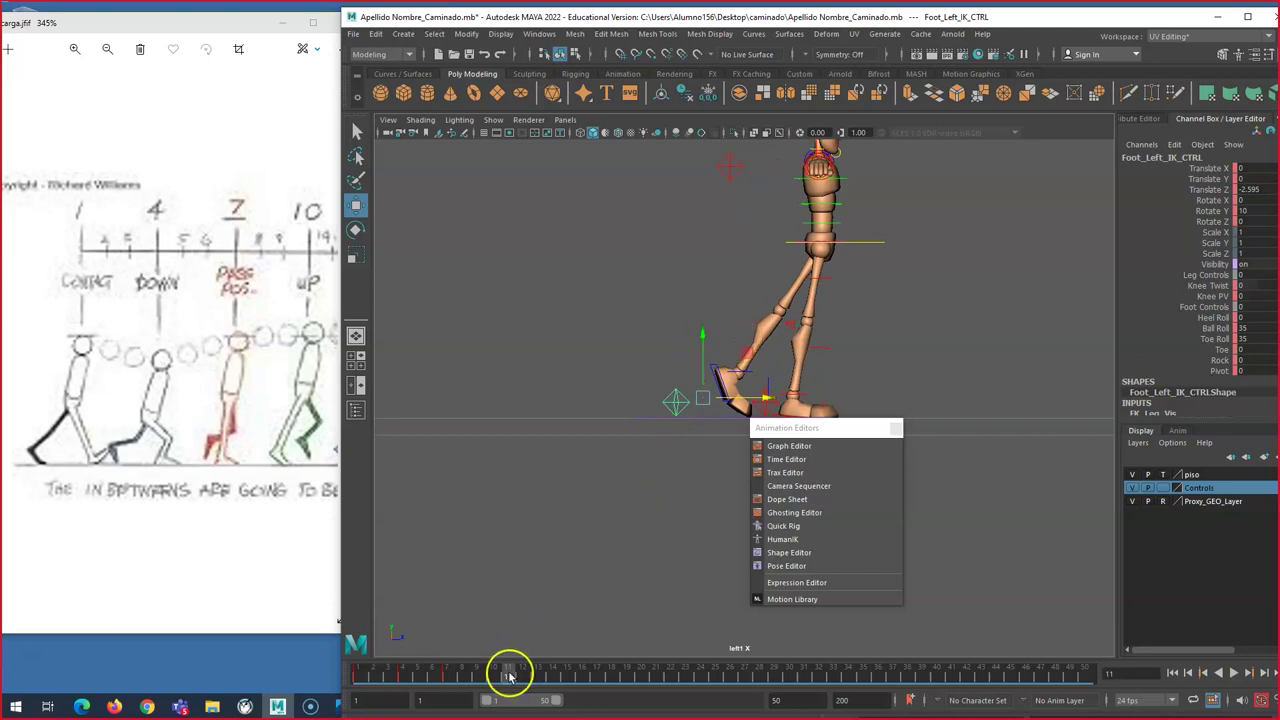
Step: Play back the walk animation to review the motion through the keyed poses
{"action": "key", "text": "alt+v"}
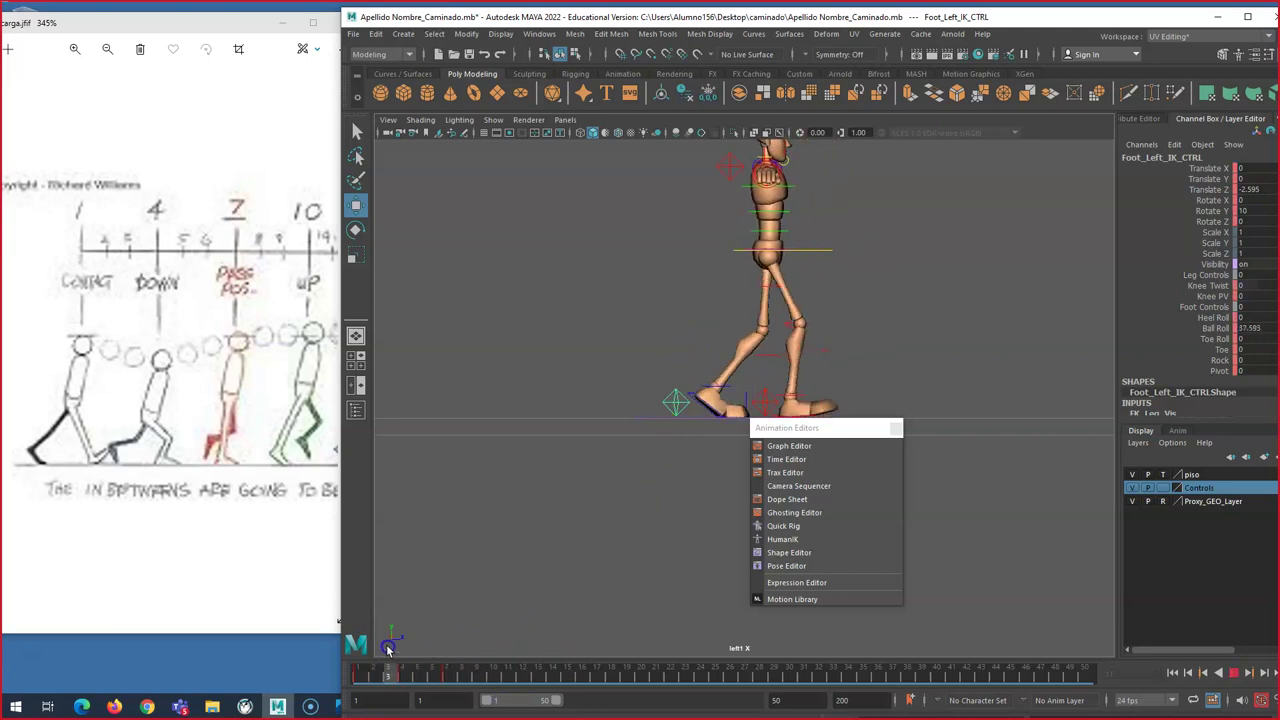
{"action": "key", "text": "Escape"}
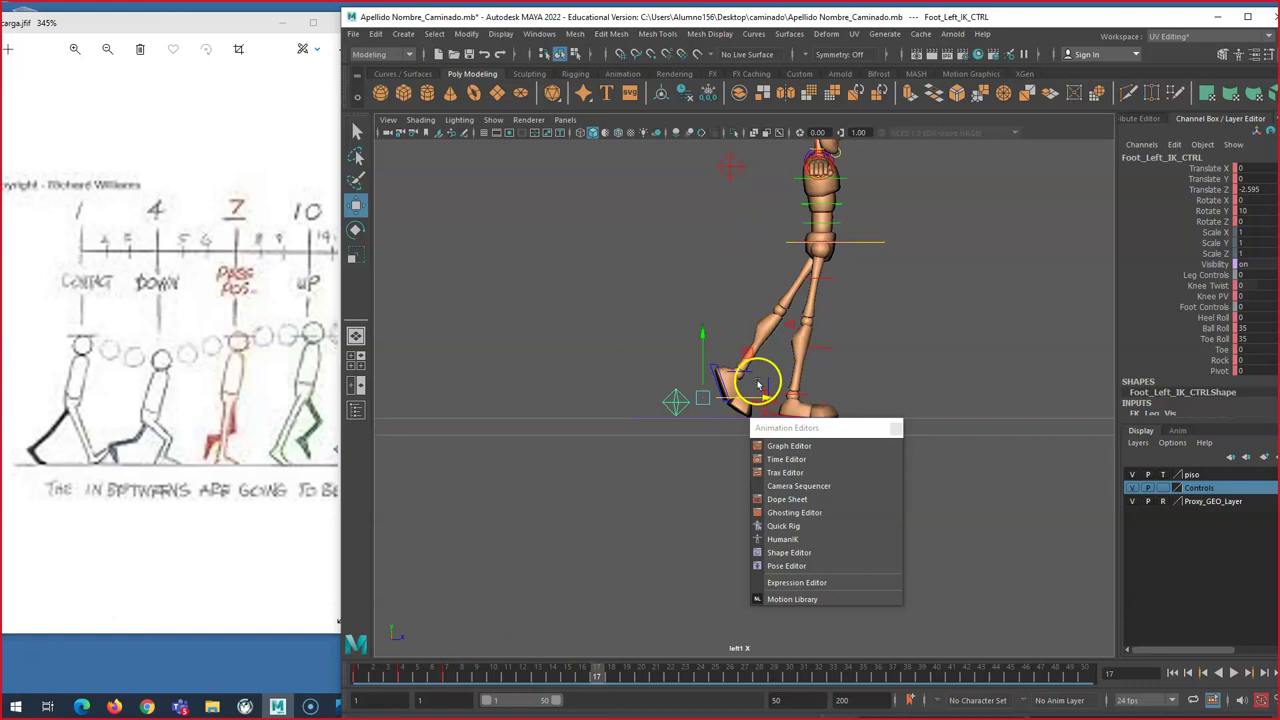
{"action": "key", "text": "alt+v"}
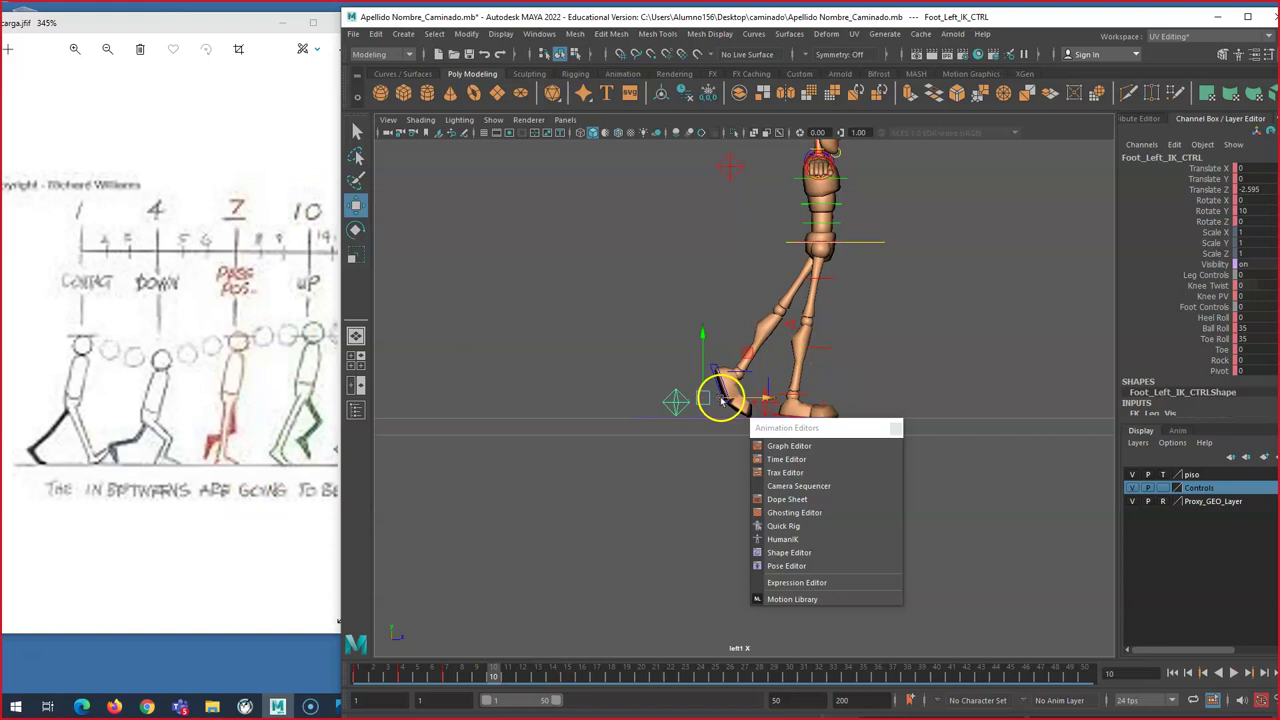
Step: At frame 10, raise the left foot control and move it forward to about Translate Y 0.55 and Translate Z 6.483
{"action": "left_click_drag", "start_coordinate": [797, 360], "coordinate": [796, 361]}
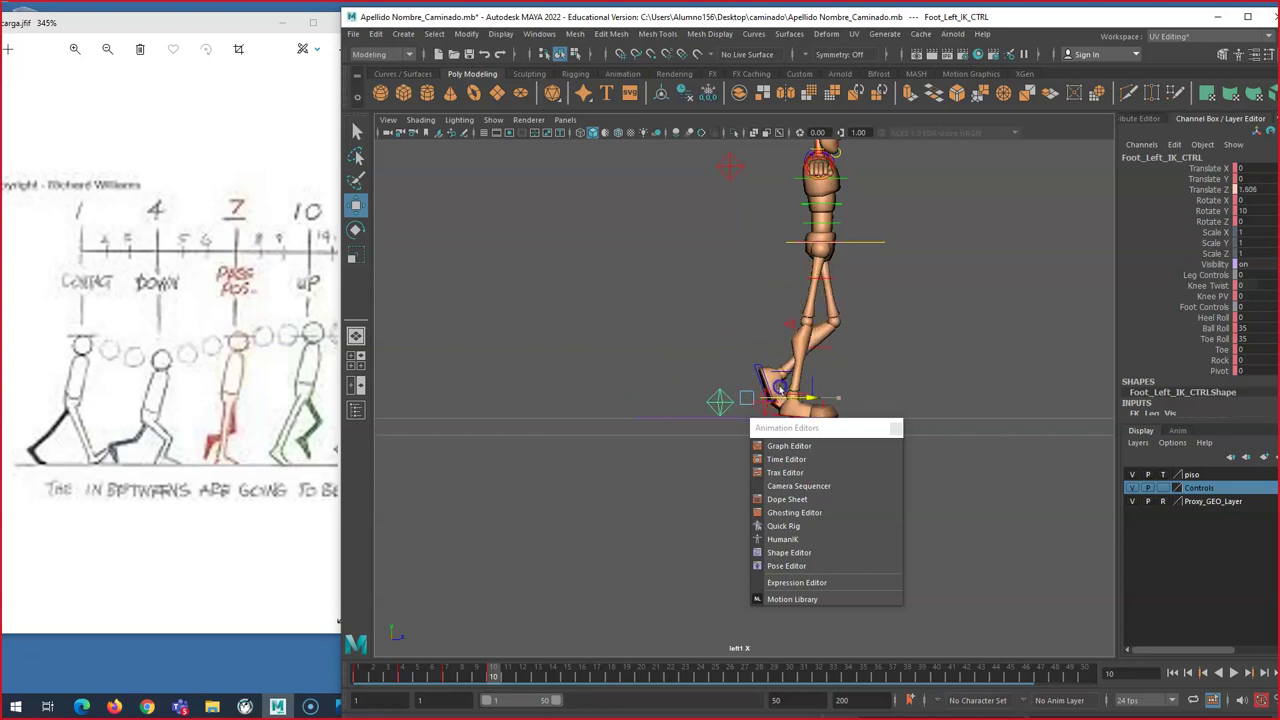
{"action": "left_click_drag", "start_coordinate": [757, 381], "coordinate": [813, 375]}
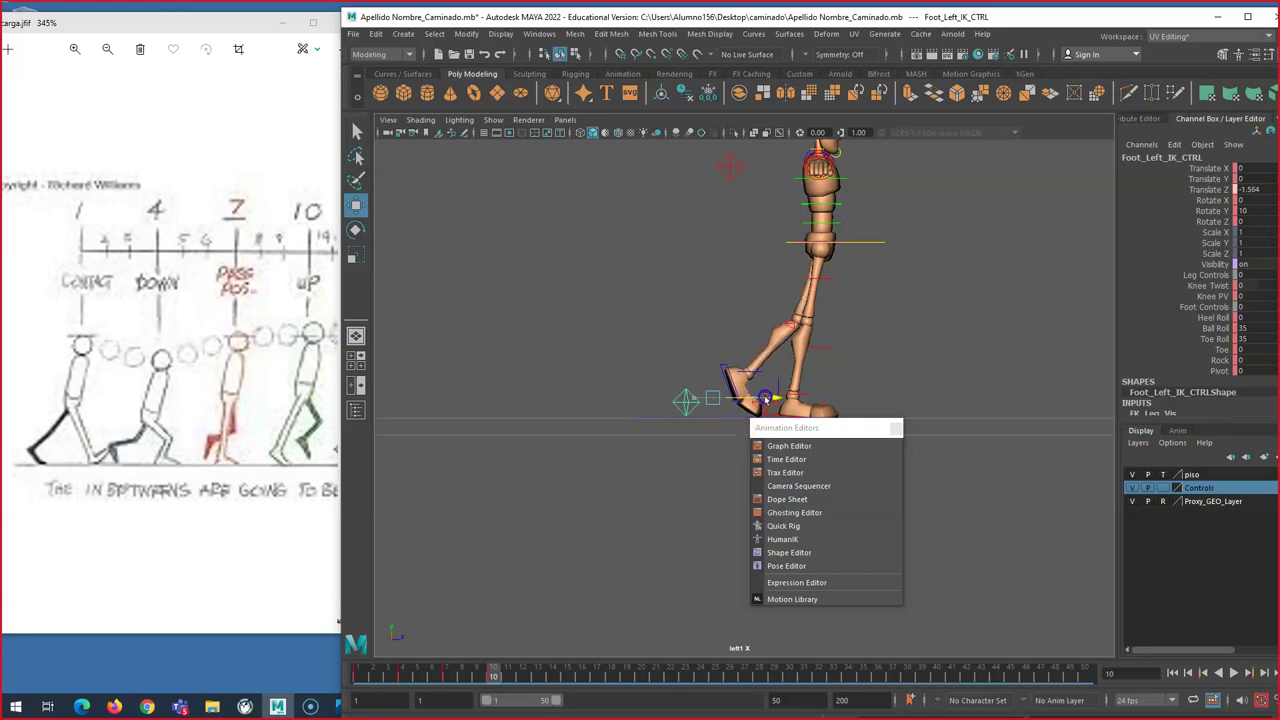
{"action": "left_click_drag", "start_coordinate": [809, 397], "coordinate": [710, 360]}
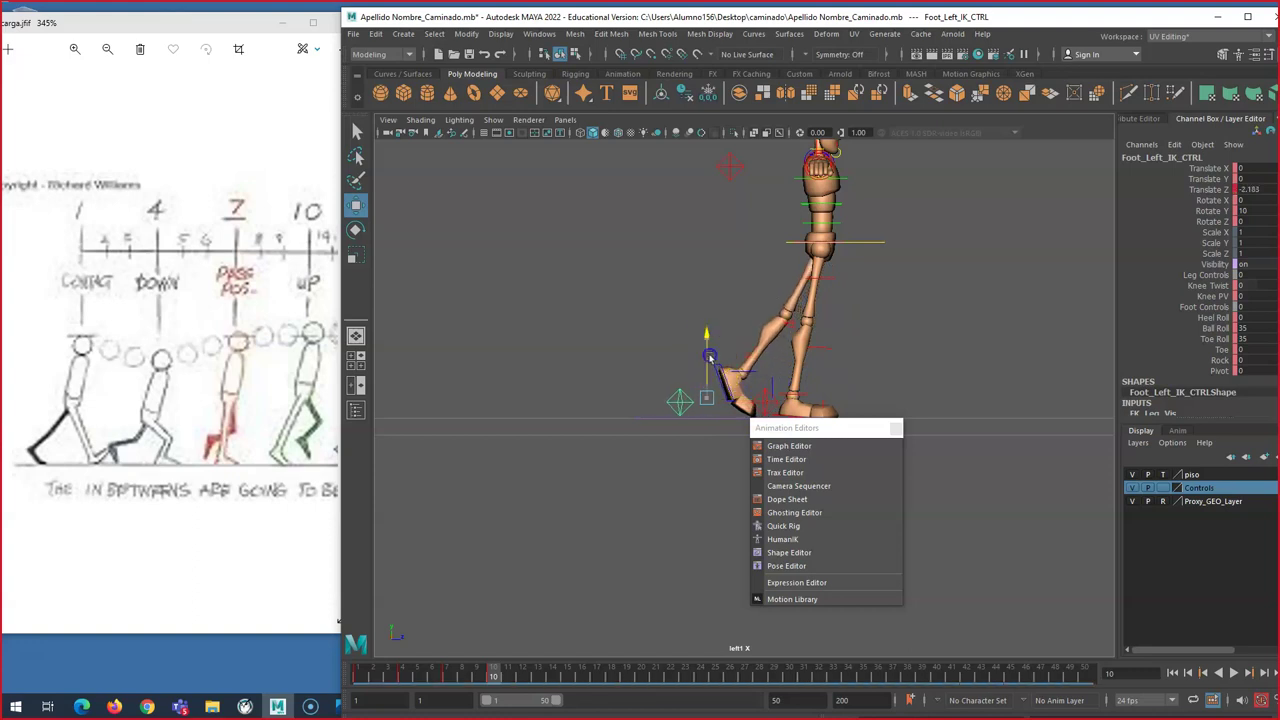
{"action": "left_click", "coordinate": [714, 352]}
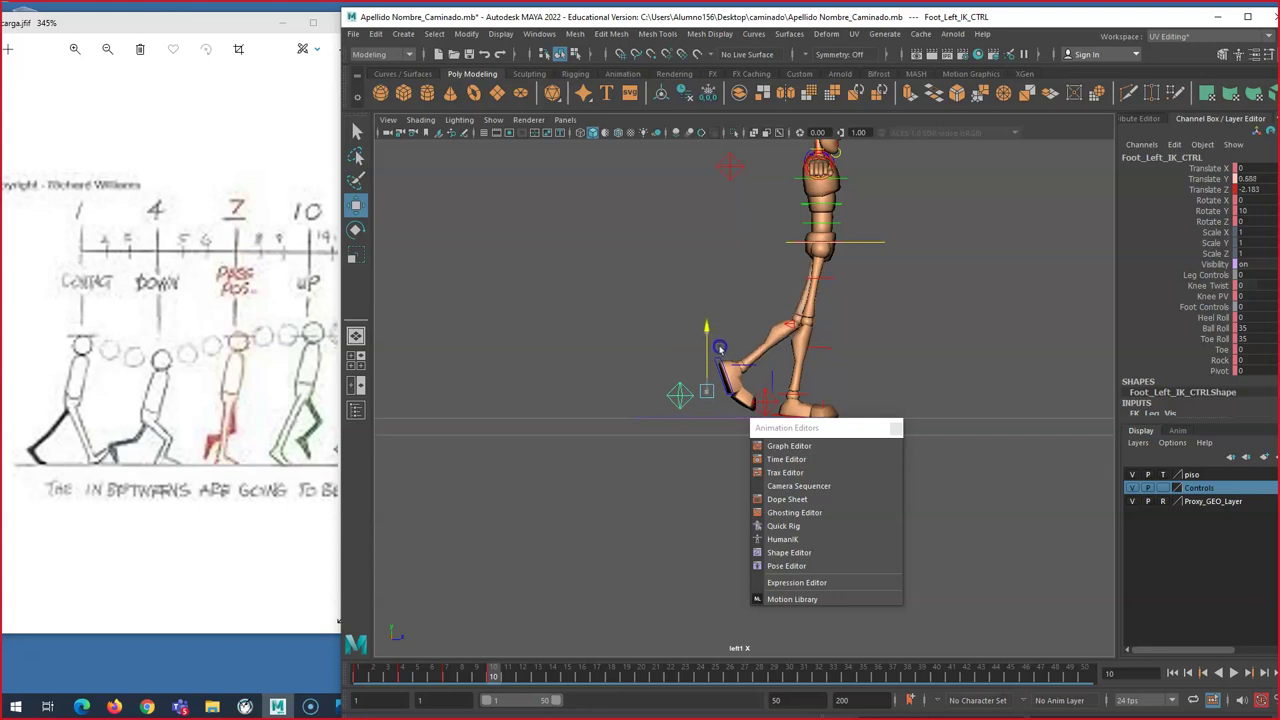
{"action": "left_click_drag", "start_coordinate": [722, 352], "coordinate": [851, 397]}
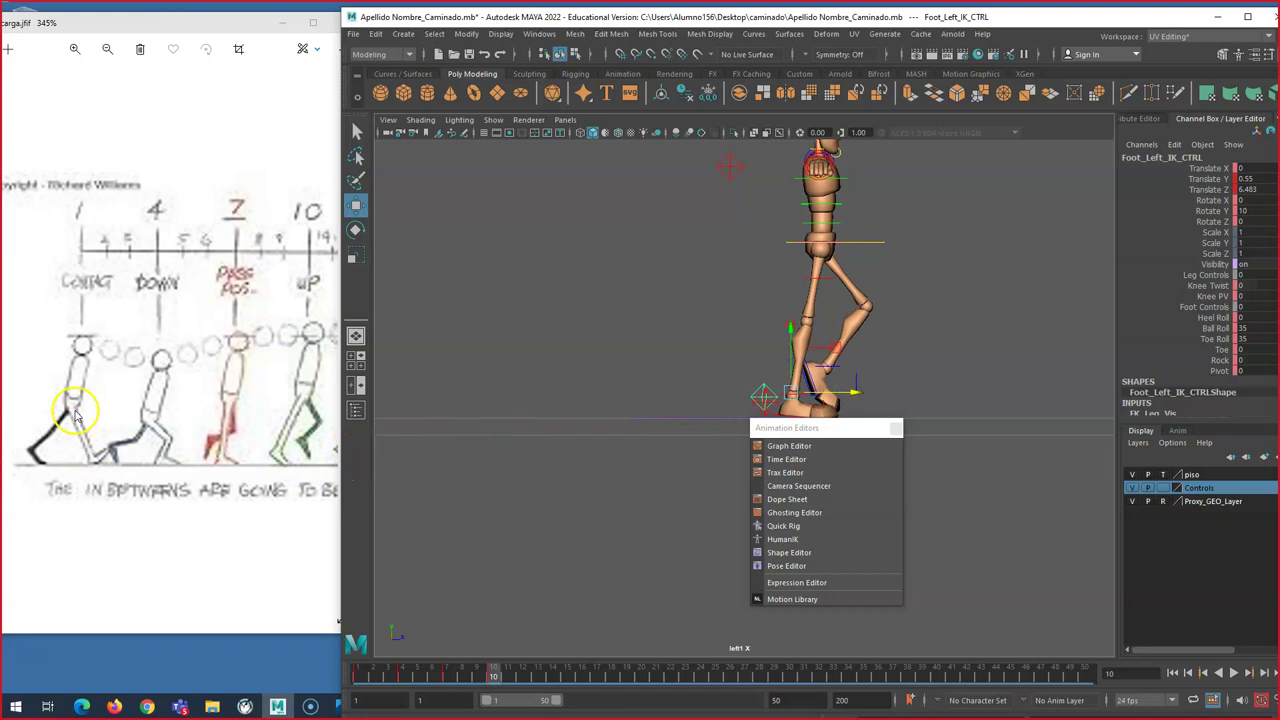
Step: Bring the reference chart's frame 10 to 16 poses into view and check the left foot's motion between frames 7 and 10
{"action": "left_click_drag", "start_coordinate": [280, 440], "coordinate": [112, 430]}
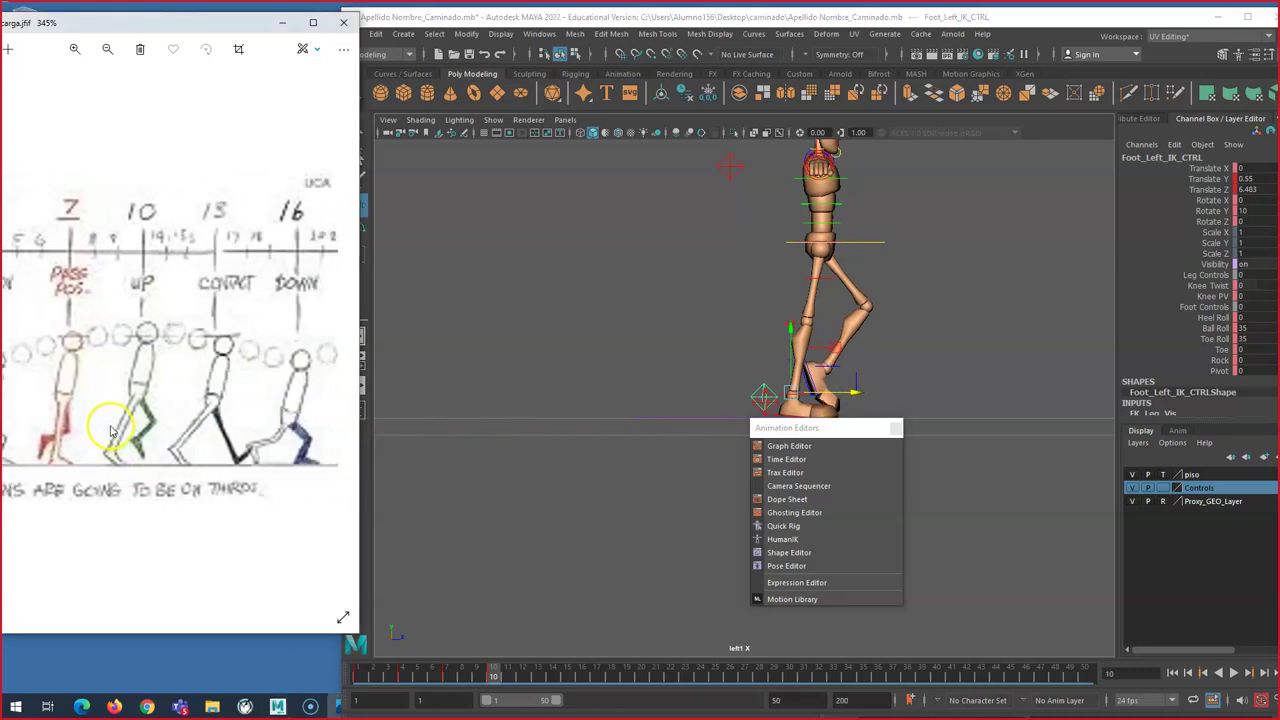
{"action": "left_click_drag", "start_coordinate": [843, 435], "coordinate": [877, 496]}
{"action": "left_click", "coordinate": [480, 672]}
{"action": "left_click_drag", "start_coordinate": [480, 672], "coordinate": [456, 662]}
{"action": "left_click_drag", "start_coordinate": [871, 490], "coordinate": [806, 456]}
{"action": "mouse_move", "coordinate": [482, 674]}
{"action": "left_mouse_down"}
{"action": "mouse_move", "coordinate": [403, 673]}
{"action": "mouse_move", "coordinate": [453, 675]}
{"action": "left_mouse_up"}
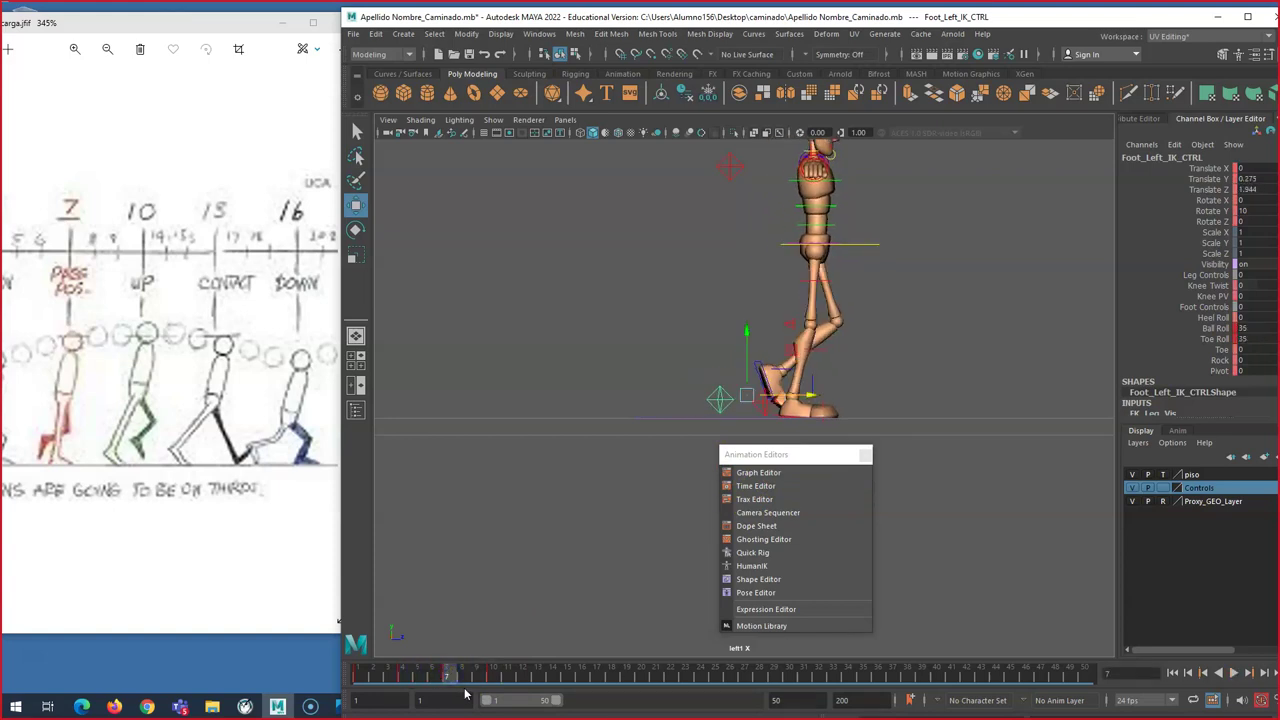
{"action": "key", "text": "alt+v"}
Step: Copy the left foot control's Translate Z value of -2.595 from frame 4 into frame 7
{"action": "left_click", "coordinate": [1226, 180]}
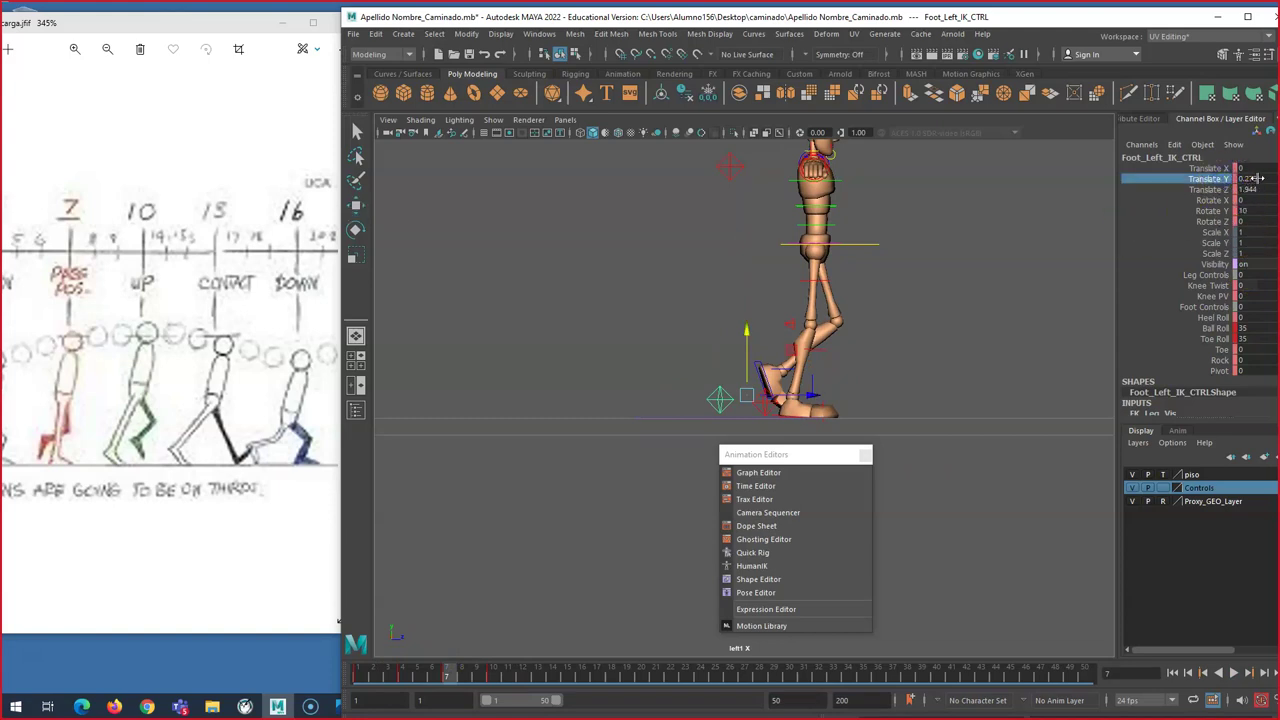
{"action": "left_click_drag", "start_coordinate": [450, 671], "coordinate": [405, 678]}
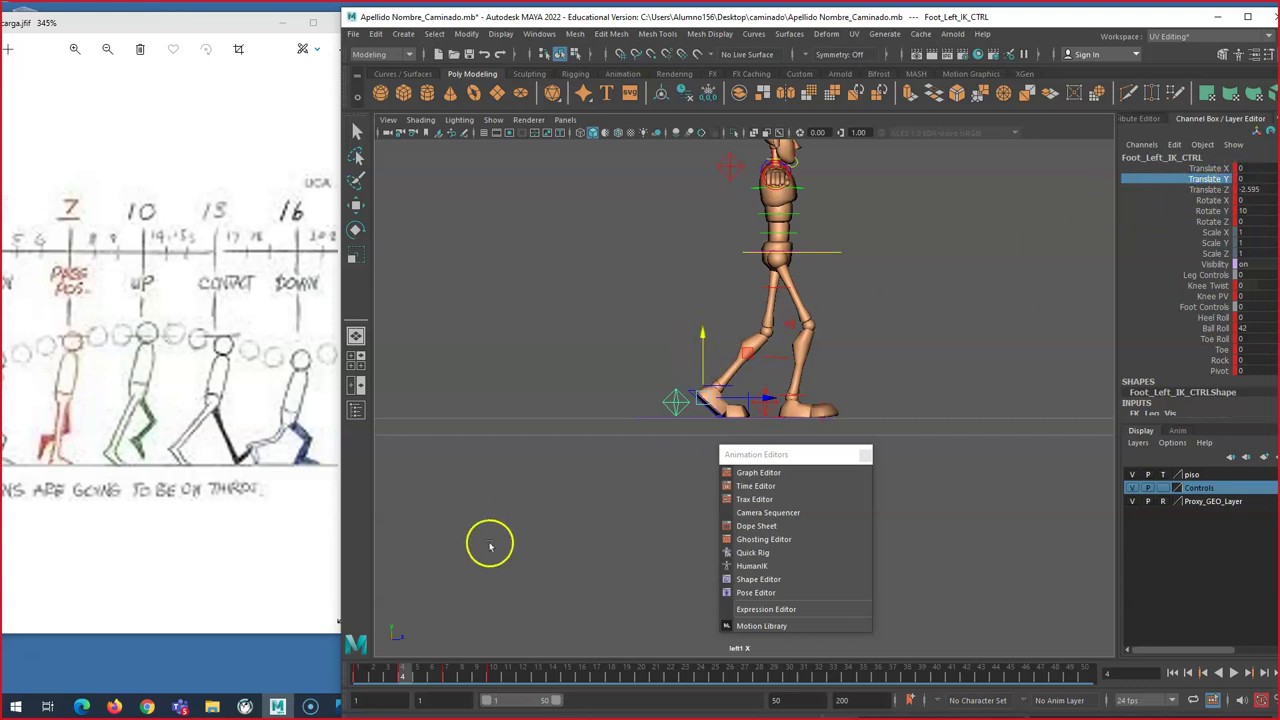
{"action": "mouse_move", "coordinate": [405, 674]}
{"action": "left_mouse_down"}
{"action": "mouse_move", "coordinate": [465, 676]}
{"action": "mouse_move", "coordinate": [410, 678]}
{"action": "left_mouse_up"}
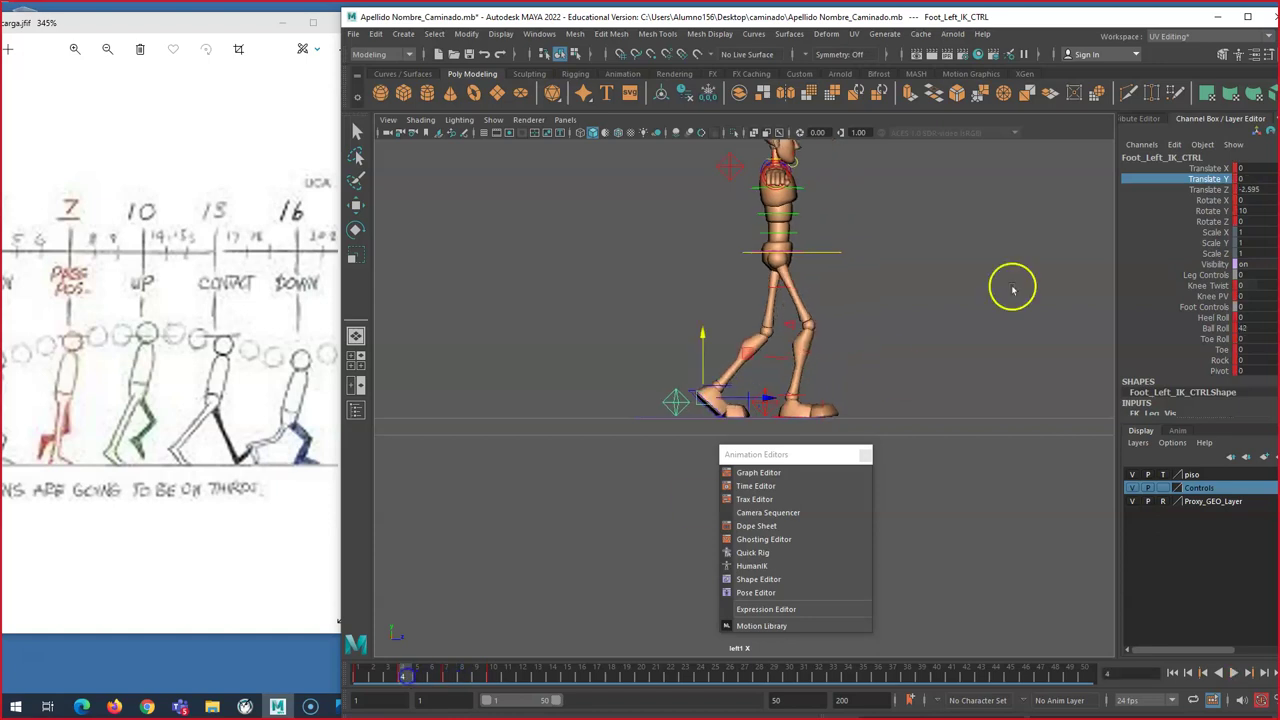
{"action": "left_click", "coordinate": [1260, 189]}
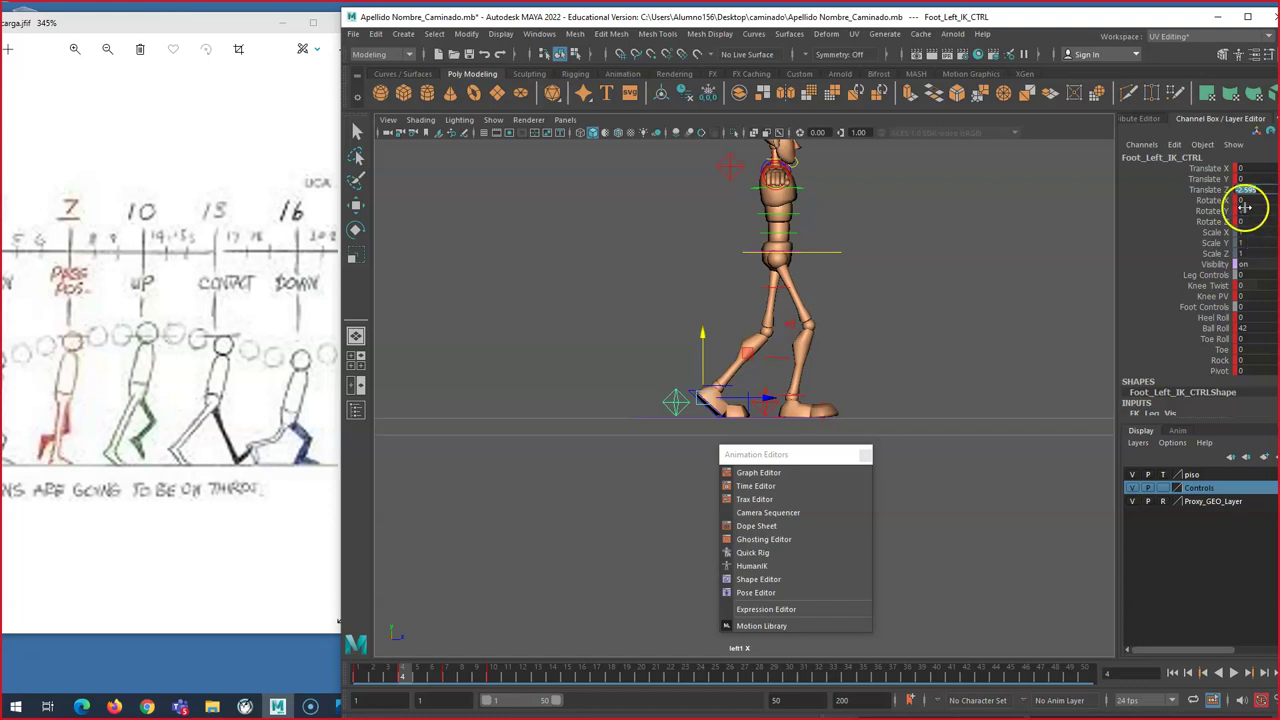
{"action": "left_click", "coordinate": [446, 677]}
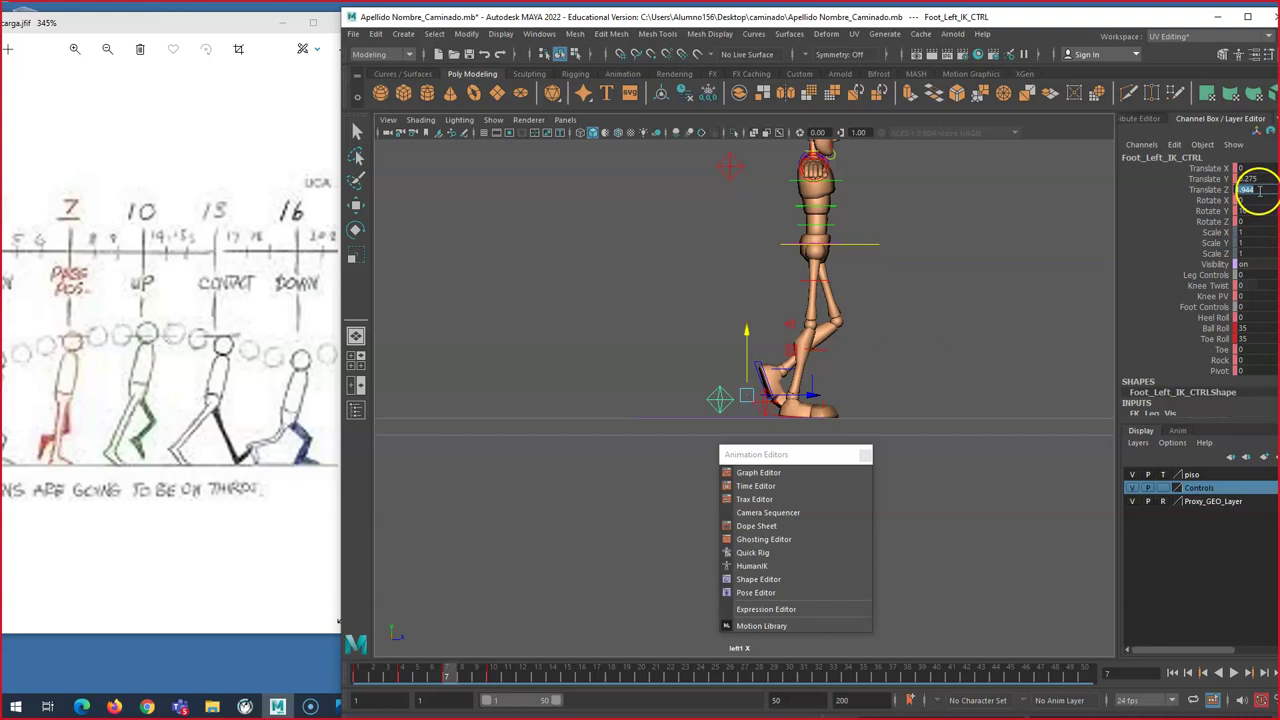
{"action": "key", "text": "Return"}
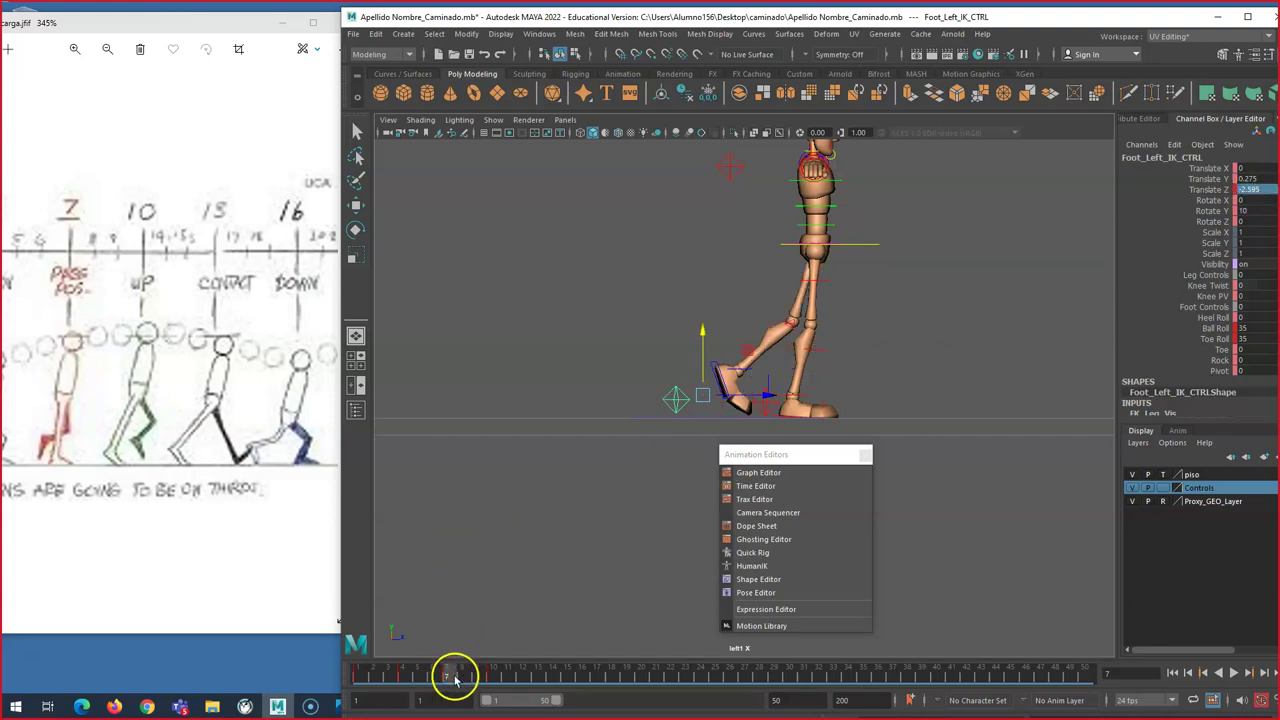
Step: At frame 7, set the left foot control's Translate Y to 0 and review the motion toward frame 10
{"action": "left_click_drag", "start_coordinate": [757, 455], "coordinate": [765, 444]}
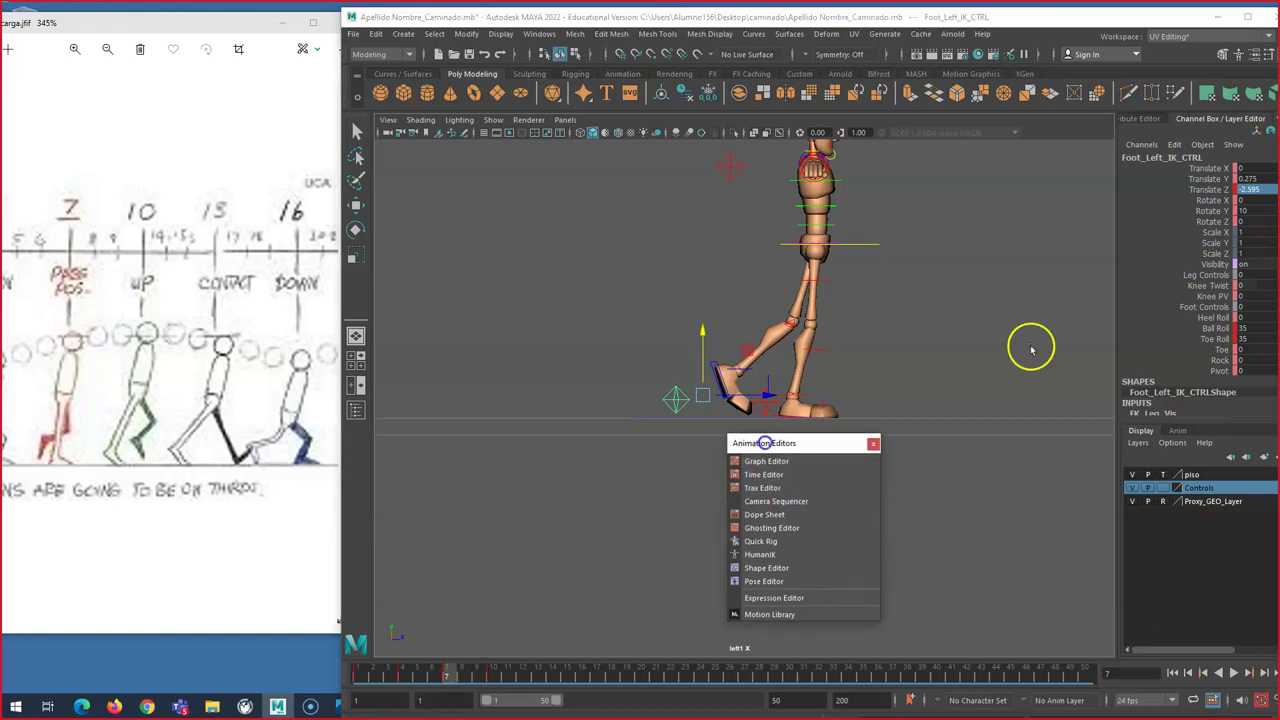
{"action": "mouse_move", "coordinate": [450, 677]}
{"action": "left_mouse_down"}
{"action": "mouse_move", "coordinate": [401, 676]}
{"action": "mouse_move", "coordinate": [447, 676]}
{"action": "left_mouse_up"}
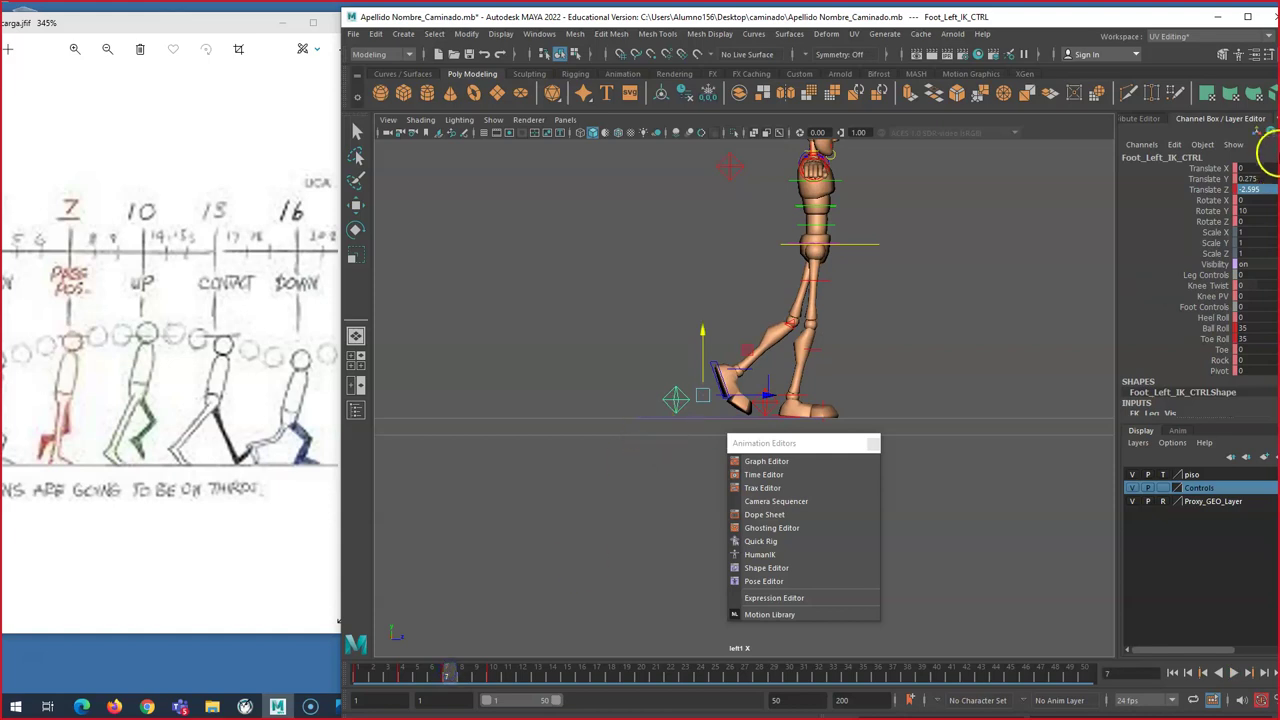
{"action": "left_click", "coordinate": [1255, 179]}
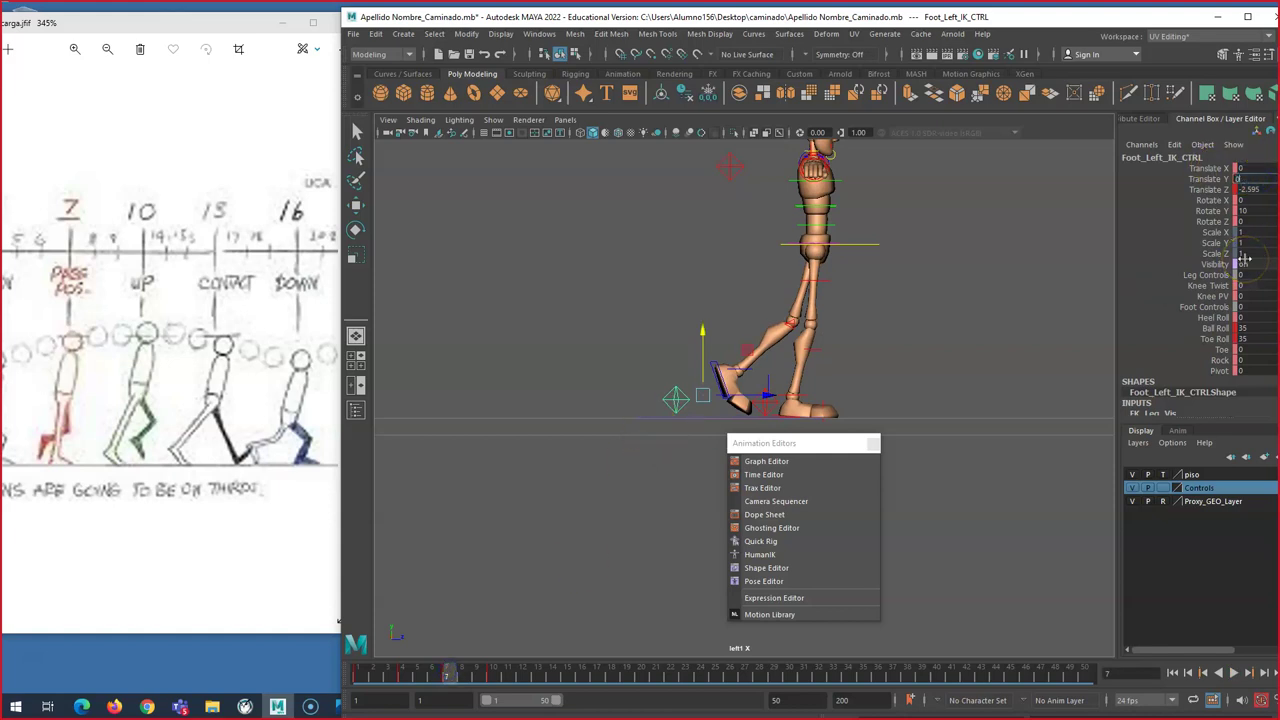
{"action": "type", "text": "0"}
{"action": "key", "text": "Return"}
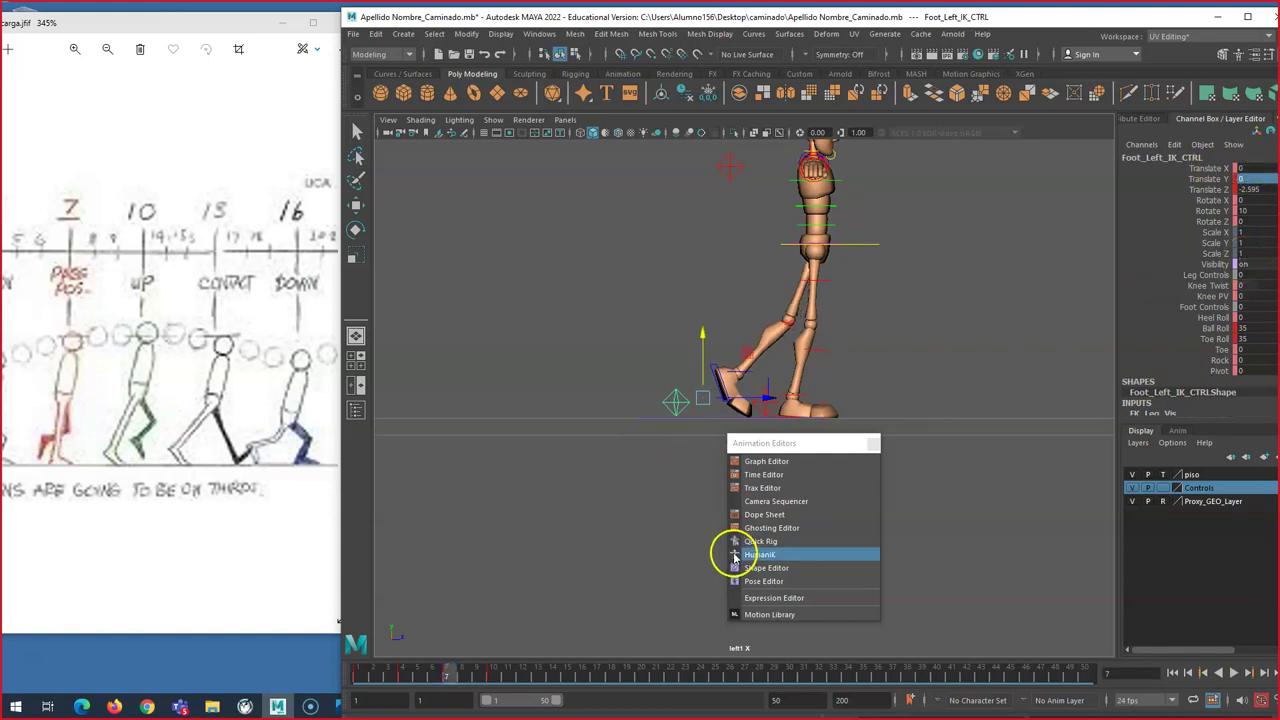
{"action": "left_click_drag", "start_coordinate": [753, 447], "coordinate": [777, 431]}
{"action": "mouse_move", "coordinate": [453, 674]}
{"action": "left_mouse_down"}
{"action": "mouse_move", "coordinate": [363, 673]}
{"action": "mouse_move", "coordinate": [474, 673]}
{"action": "left_mouse_up"}
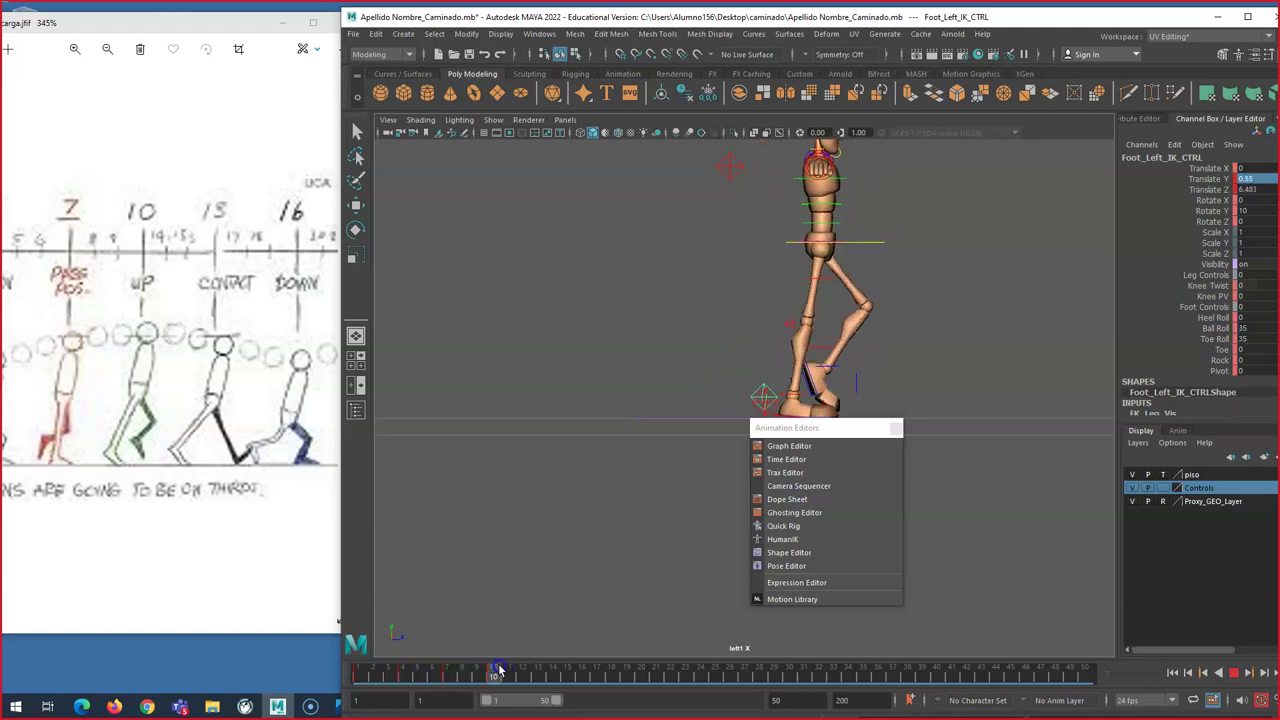
Step: At frame 15, set the left foot control's Ball Roll and Toe Roll to 0 and move it forward to about Translate Z 18.244
{"action": "left_click_drag", "start_coordinate": [456, 672], "coordinate": [567, 668]}
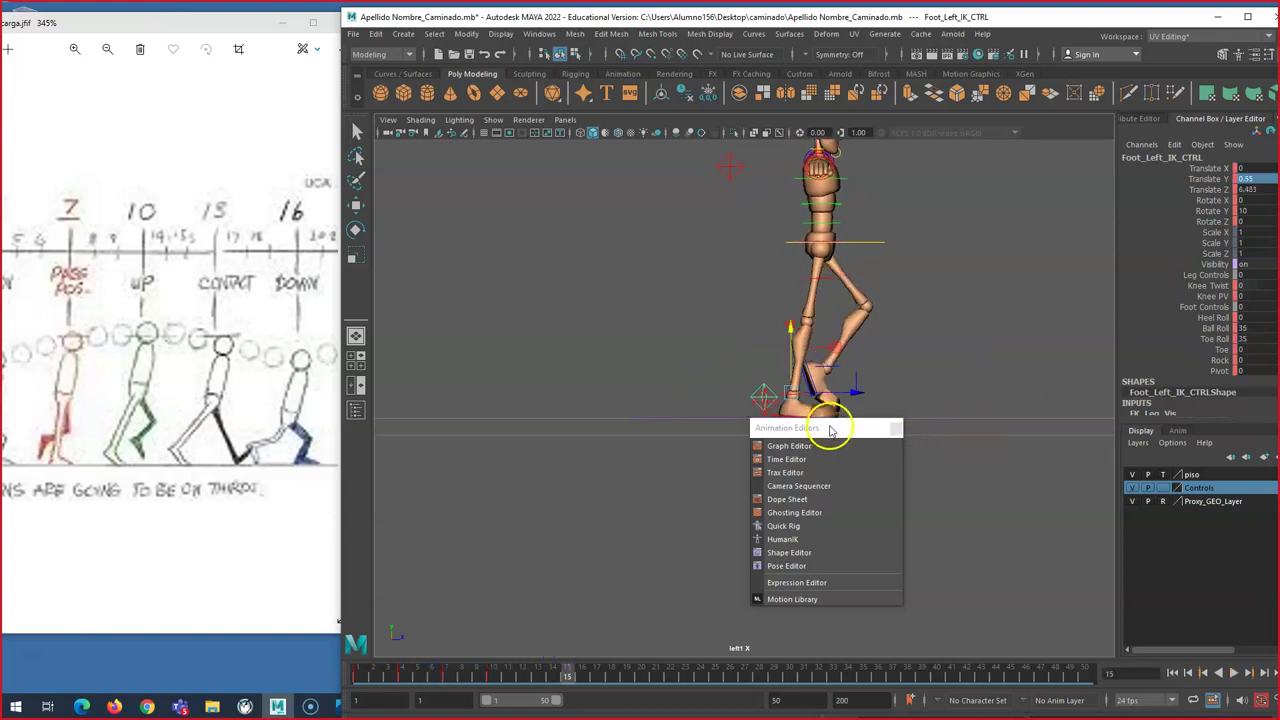
{"action": "left_click_drag", "start_coordinate": [830, 428], "coordinate": [979, 467]}
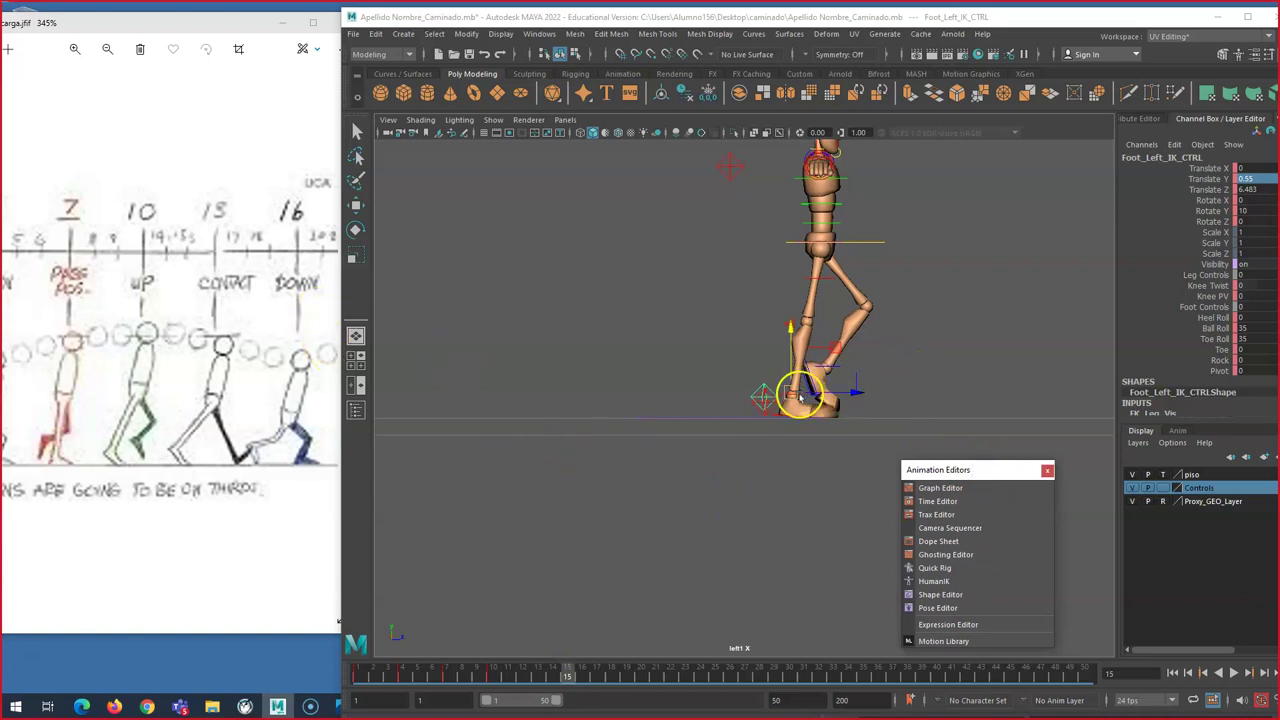
{"action": "left_click_drag", "start_coordinate": [846, 397], "coordinate": [902, 392]}
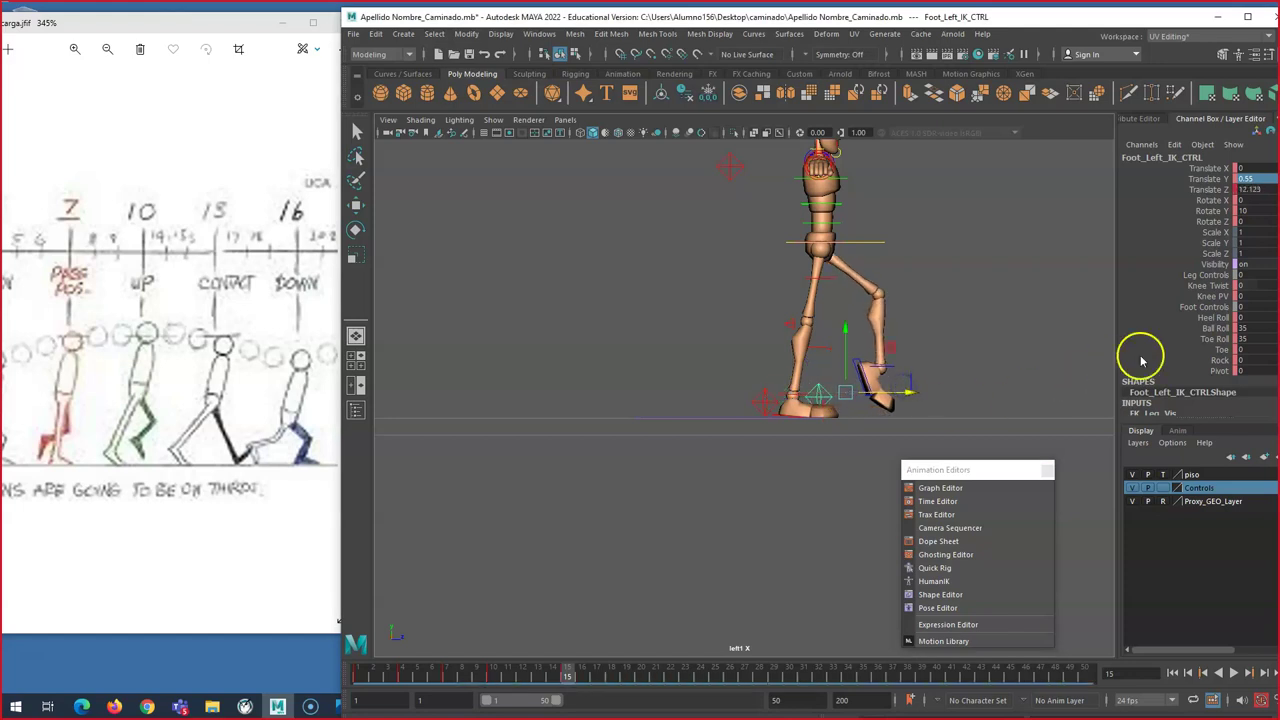
{"action": "double_click", "coordinate": [1250, 328]}
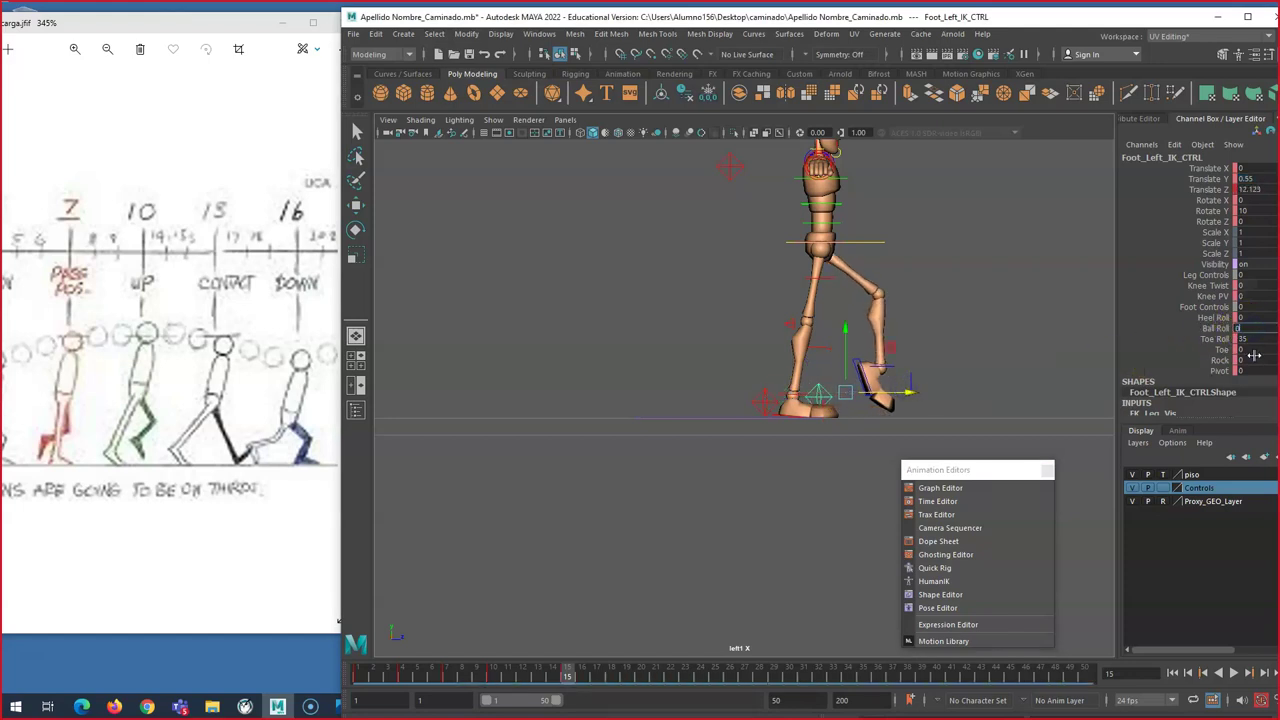
{"action": "type", "text": "0"}
{"action": "key", "text": "Return"}
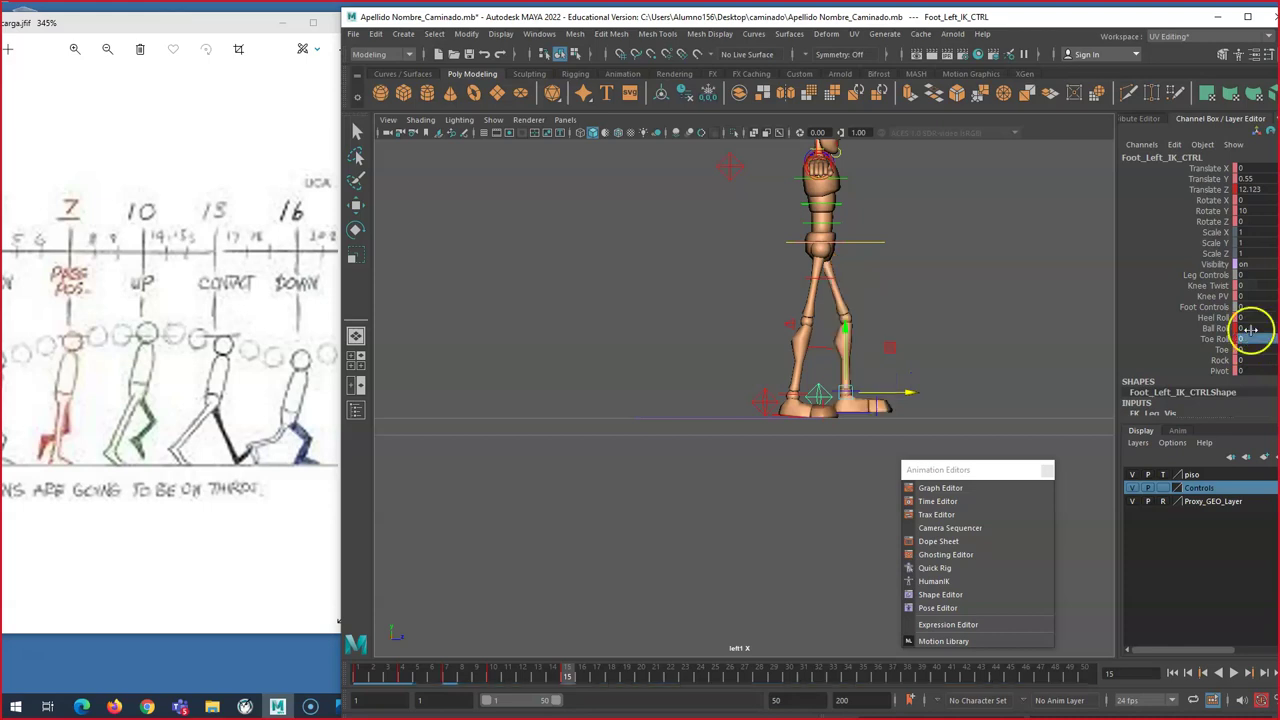
{"action": "left_click_drag", "start_coordinate": [843, 391], "coordinate": [895, 390]}
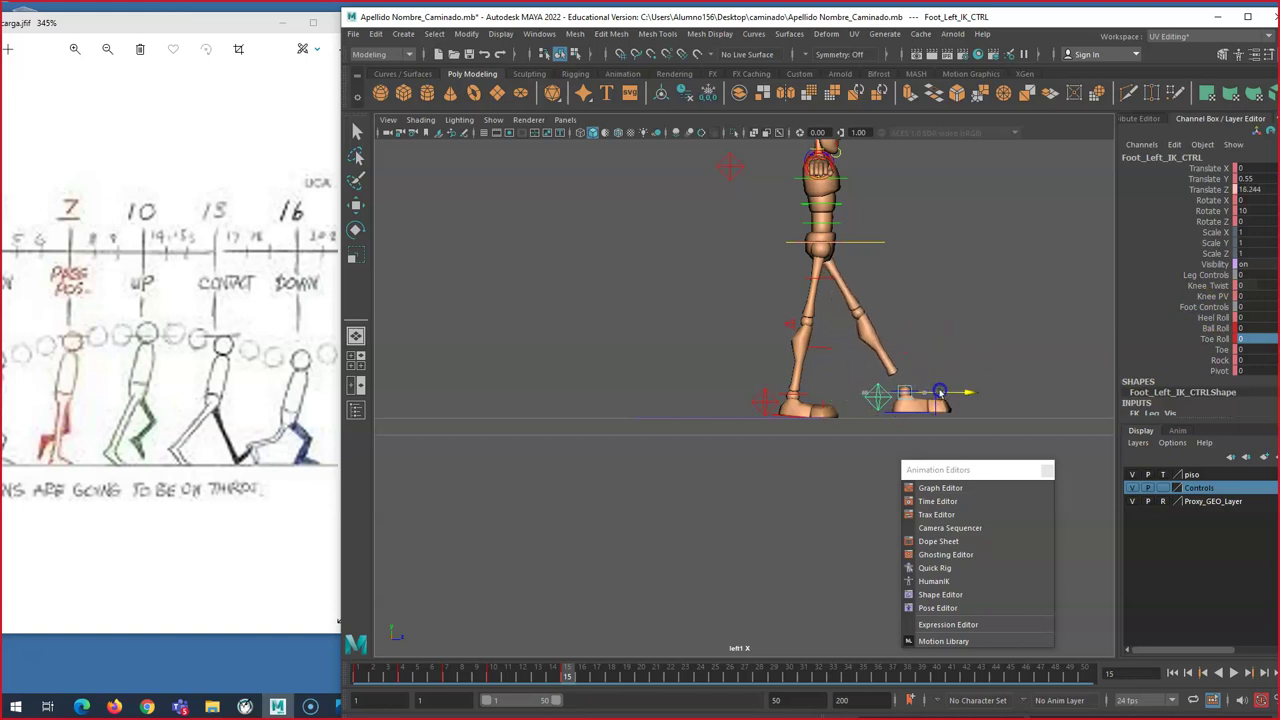
Step: Examine the placement of both feet up close in the contact pose at frame 1
{"action": "left_click", "coordinate": [423, 672]}
{"action": "left_click_drag", "start_coordinate": [423, 672], "coordinate": [358, 672]}
{"action": "left_click_drag", "start_coordinate": [909, 468], "coordinate": [764, 434]}
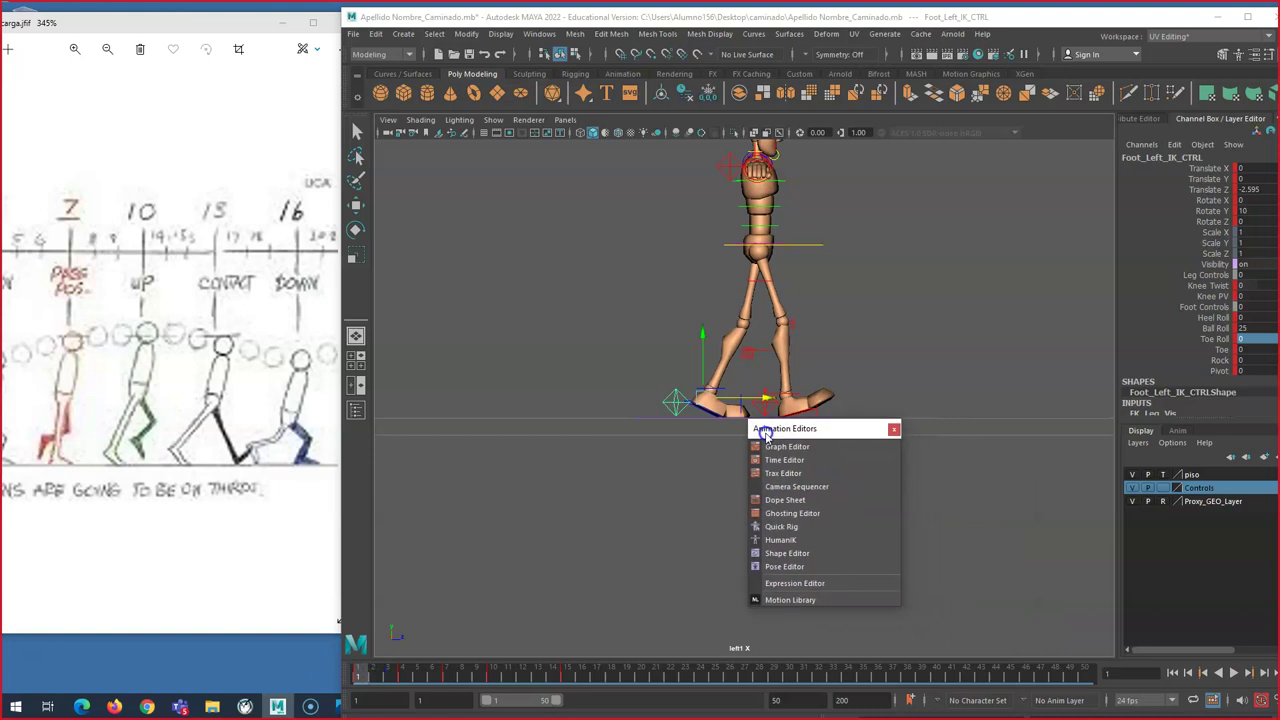
{"action": "left_click", "coordinate": [901, 459]}
{"action": "left_click_drag", "start_coordinate": [805, 426], "coordinate": [806, 428]}
{"action": "scroll", "coordinate": [759, 409], "scroll_direction": "up", "scroll_amount": 5}
{"action": "left_click_drag", "start_coordinate": [771, 435], "coordinate": [779, 463]}
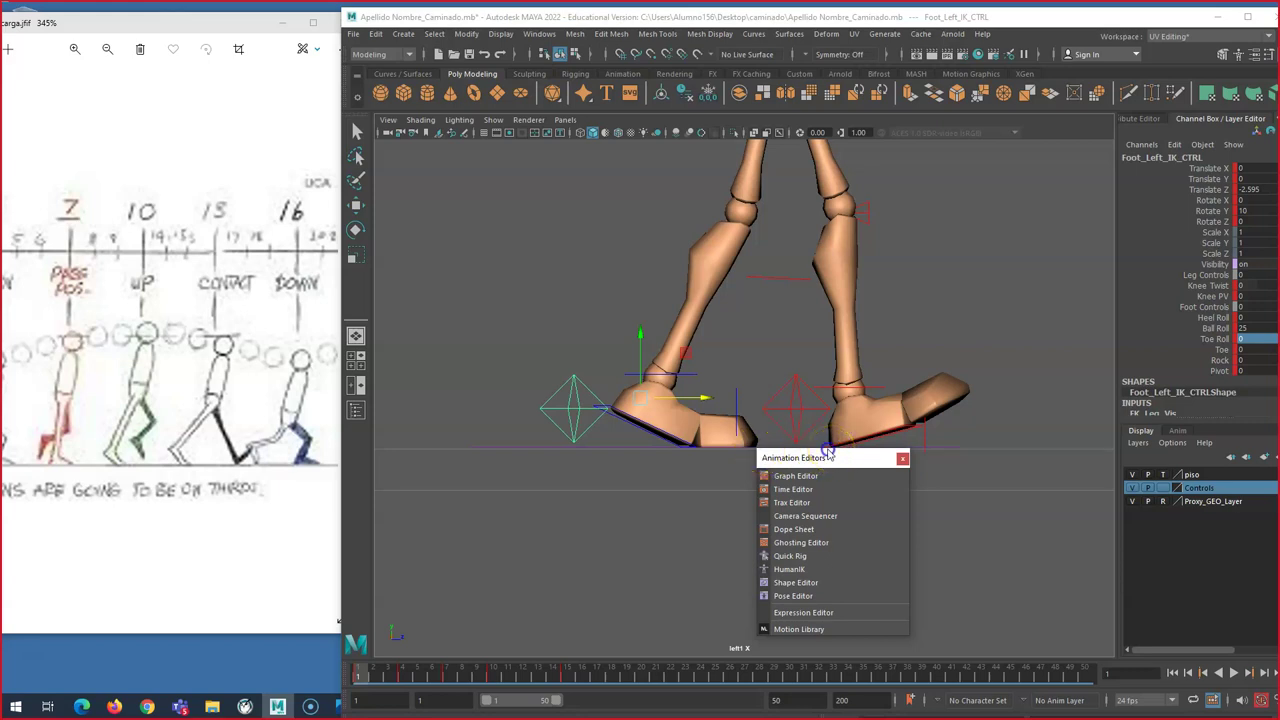
{"action": "left_click_drag", "start_coordinate": [828, 456], "coordinate": [1026, 457]}
Step: Try to move the left foot control forward to about Translate Z 15.47 at frame 12
{"action": "left_click_drag", "start_coordinate": [420, 676], "coordinate": [521, 670]}
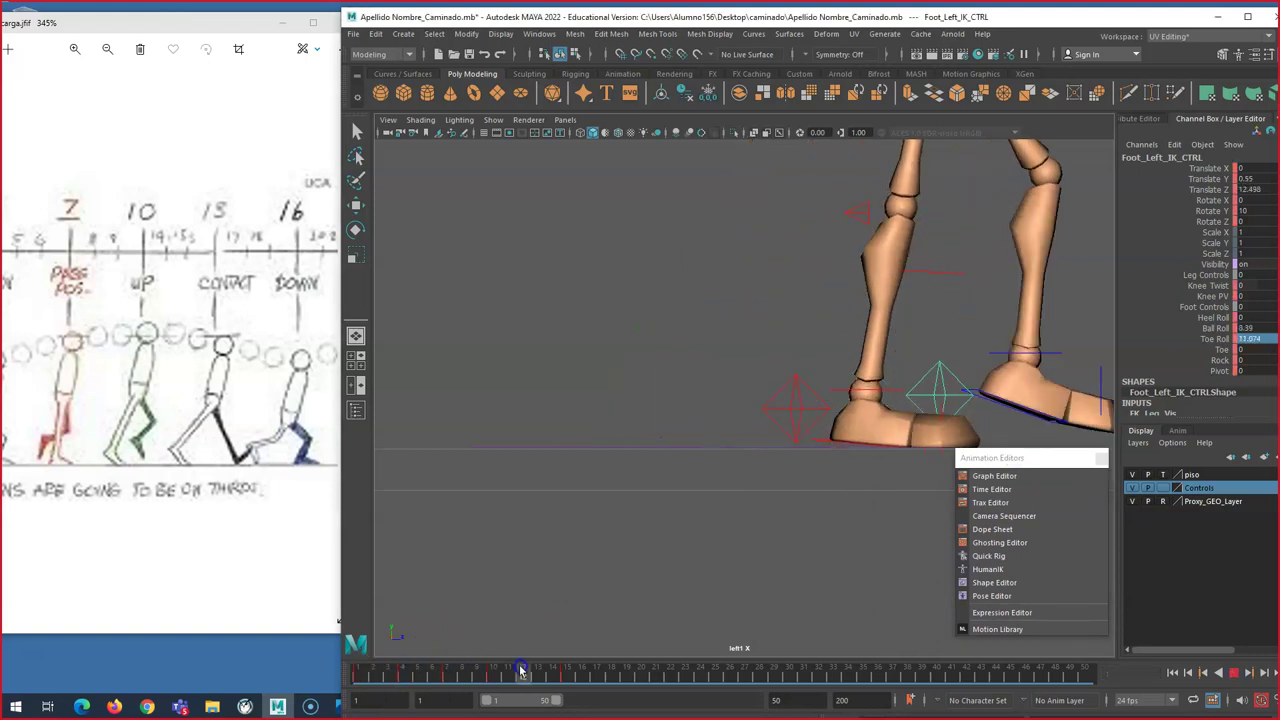
{"action": "middle_click_drag", "start_coordinate": [929, 494], "coordinate": [638, 450], "text": "alt"}
{"action": "left_click_drag", "start_coordinate": [1009, 458], "coordinate": [738, 466]}
{"action": "left_click", "coordinate": [711, 463]}
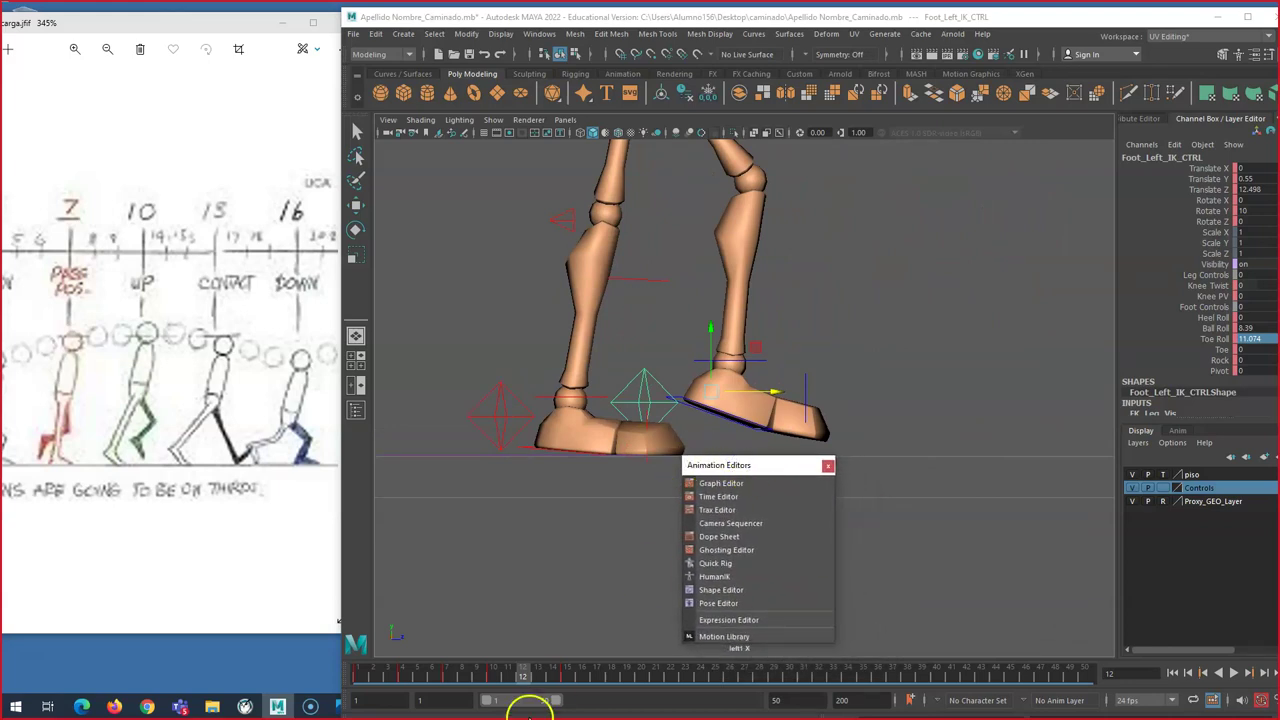
{"action": "left_click_drag", "start_coordinate": [730, 394], "coordinate": [806, 391]}
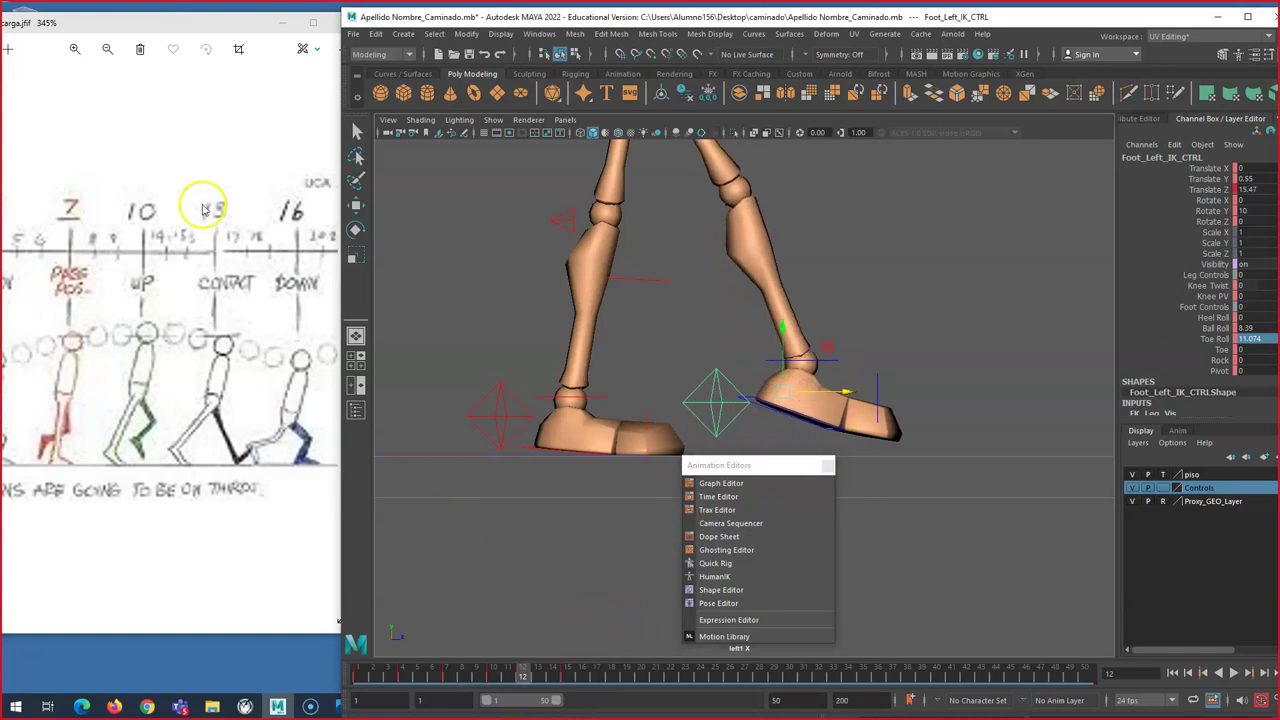
{"action": "key", "text": "ctrl+z"}
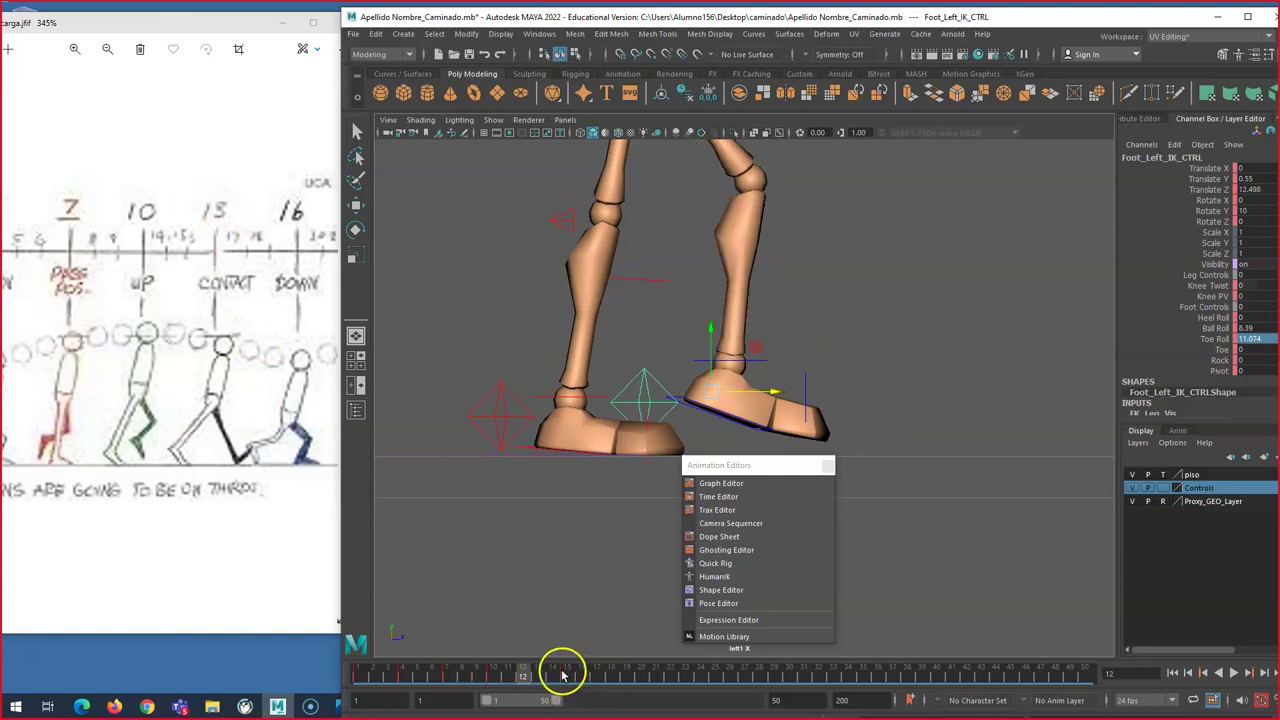
Step: Delete the left foot control's keyframe at frame 15
{"action": "left_click_drag", "start_coordinate": [562, 676], "coordinate": [567, 675]}
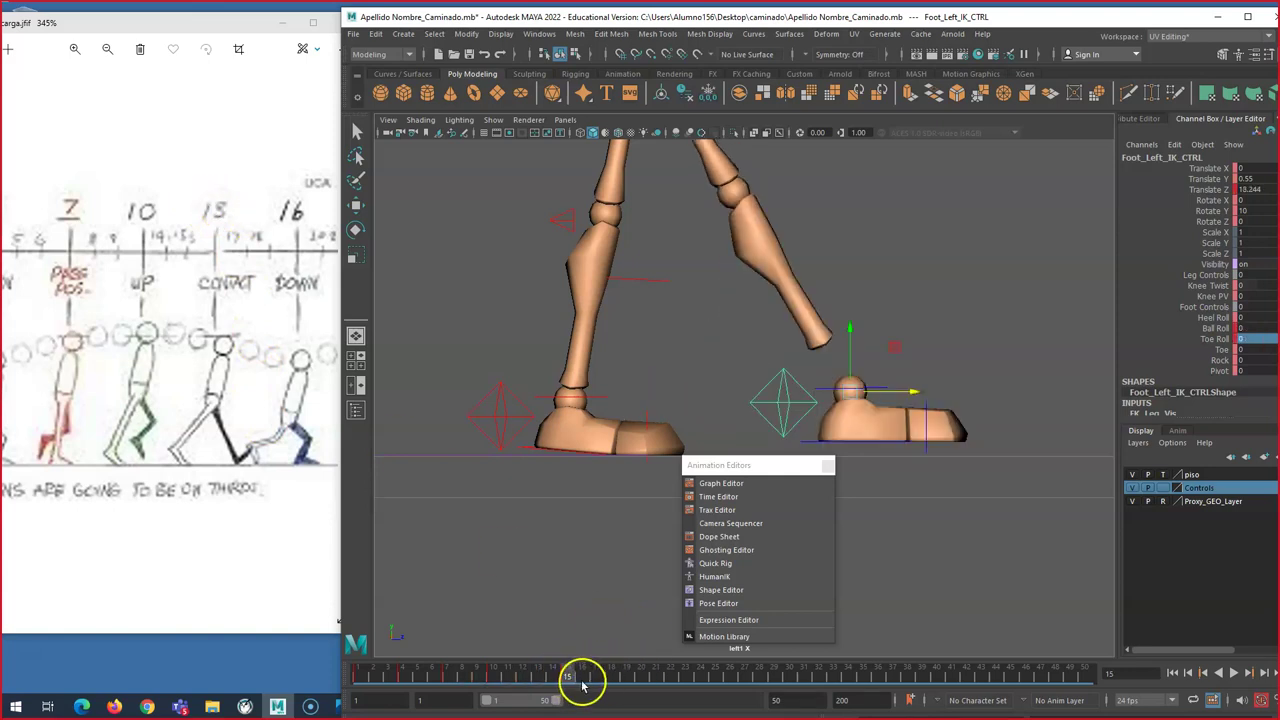
{"action": "right_click", "coordinate": [569, 676]}
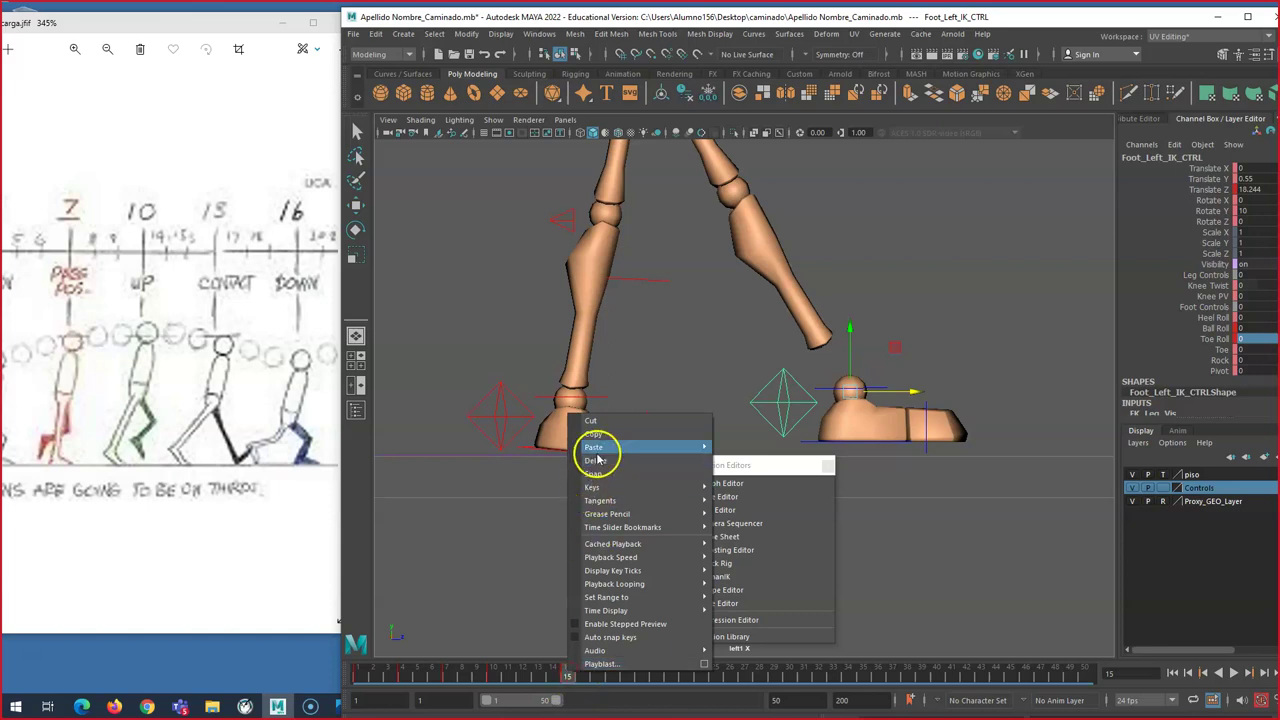
{"action": "left_click", "coordinate": [596, 461]}
Step: At frame 13, move the left foot control forward to about Translate Z 14.737 and set its Ball Roll and Toe Roll to 0
{"action": "left_click", "coordinate": [536, 676]}
{"action": "left_click_drag", "start_coordinate": [627, 388], "coordinate": [822, 390]}
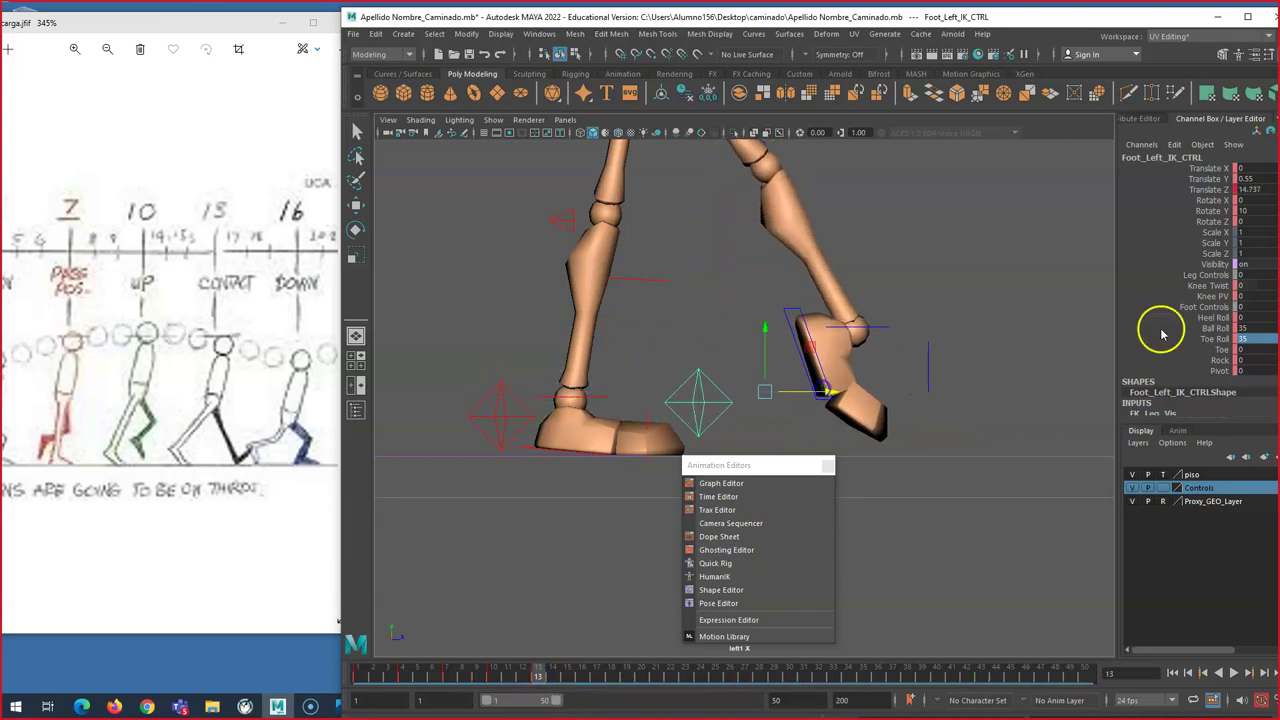
{"action": "left_click", "coordinate": [1250, 329]}
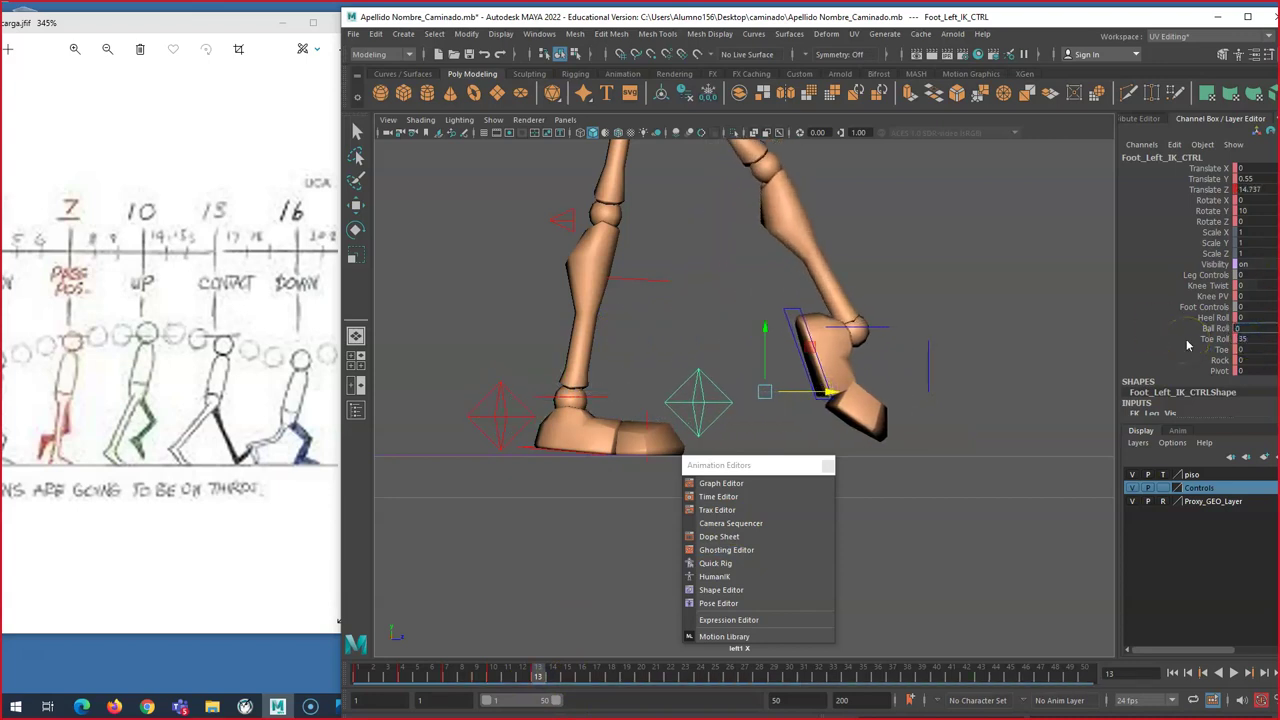
{"action": "key", "text": "Tab"}
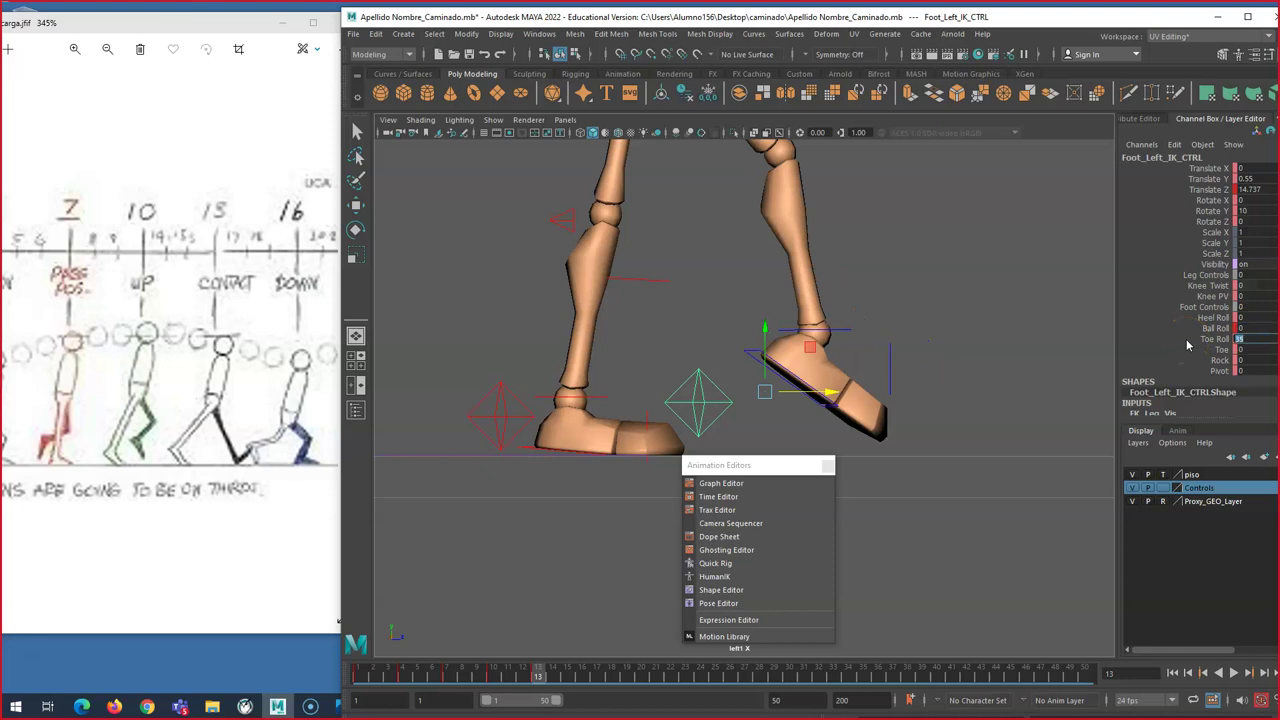
{"action": "type", "text": "0"}
{"action": "key", "text": "Return"}
Step: Place the left foot control on the ground line at about Translate Y -0.055 and Translate Z 15.783 at frame 13
{"action": "left_click", "coordinate": [1244, 315]}
{"action": "left_click_drag", "start_coordinate": [791, 391], "coordinate": [833, 392]}
{"action": "left_click_drag", "start_coordinate": [809, 349], "coordinate": [816, 364]}
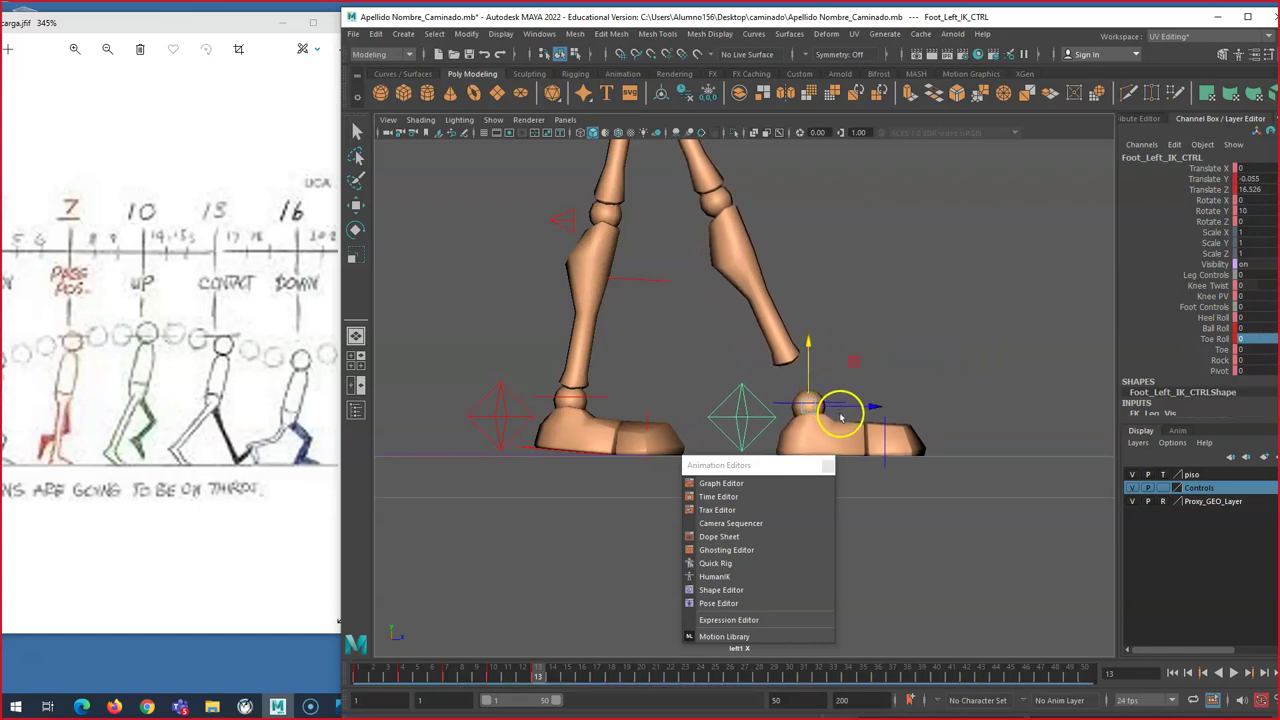
{"action": "left_click_drag", "start_coordinate": [847, 410], "coordinate": [831, 415]}
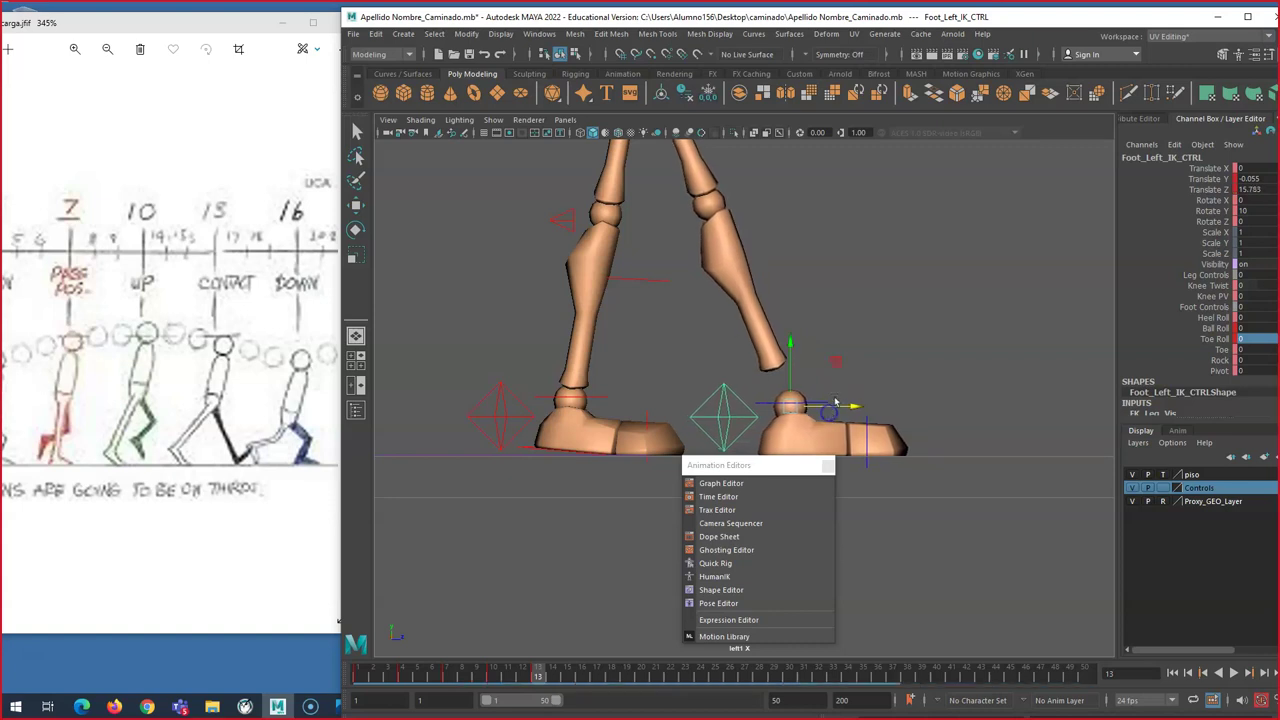
Step: Move the root control forward so the hips sit between both feet at frame 13, and lower it to bend the knees
{"action": "scroll", "coordinate": [869, 354], "scroll_direction": "down", "scroll_amount": 6}
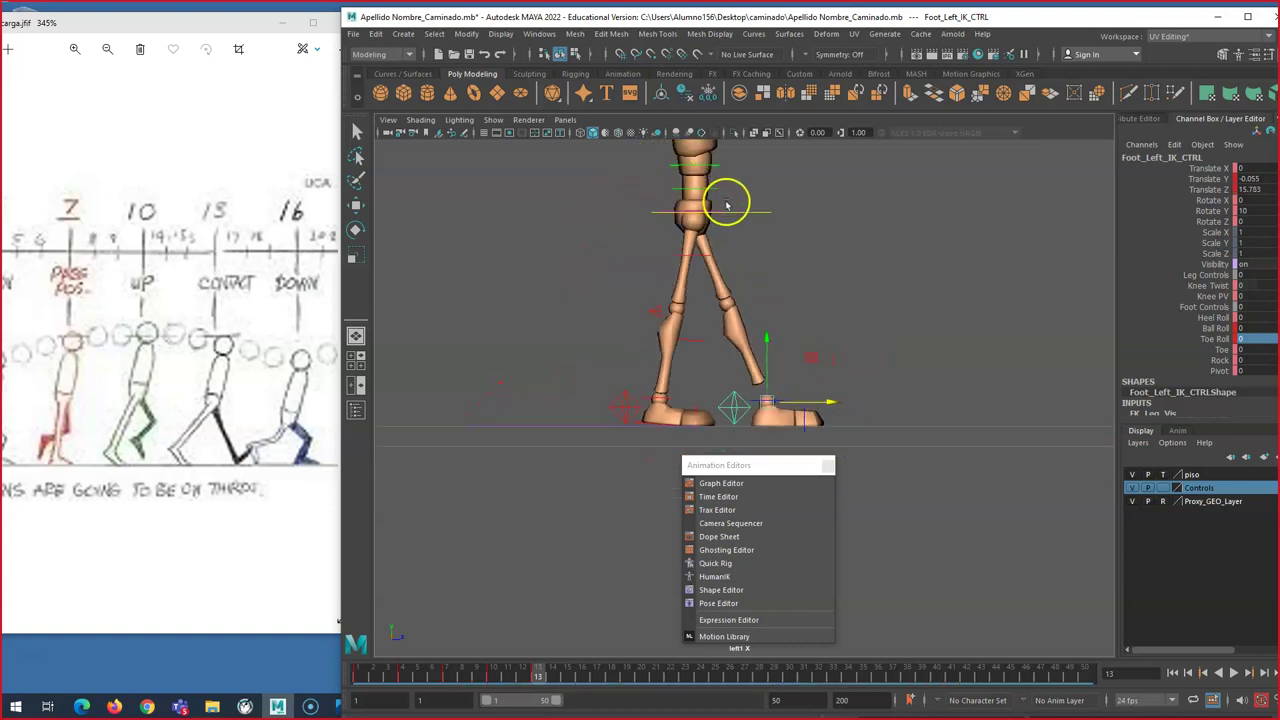
{"action": "left_click", "coordinate": [741, 213]}
{"action": "left_click_drag", "start_coordinate": [735, 213], "coordinate": [763, 213]}
{"action": "left_click_drag", "start_coordinate": [735, 478], "coordinate": [775, 495]}
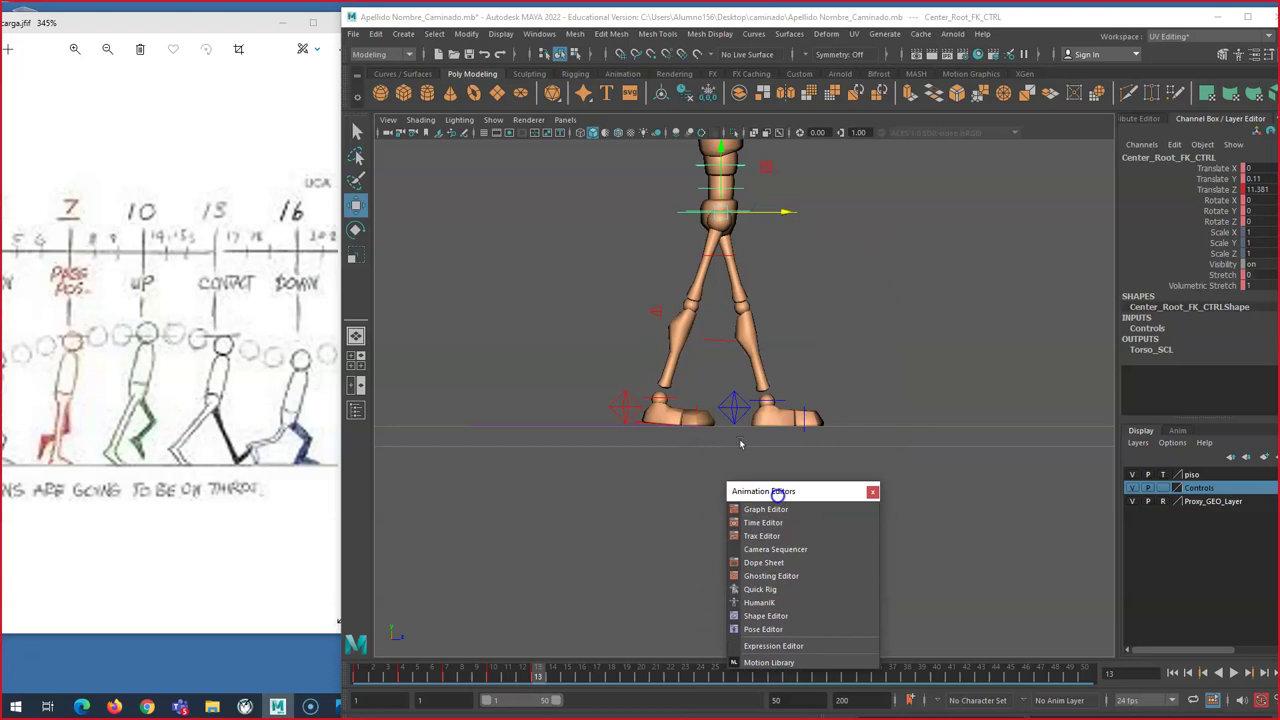
{"action": "left_click_drag", "start_coordinate": [776, 212], "coordinate": [780, 216]}
{"action": "left_click_drag", "start_coordinate": [727, 168], "coordinate": [727, 182]}
Step: Try a Ball Roll of 35 on the left foot control at frame 13
{"action": "left_click", "coordinate": [741, 404]}
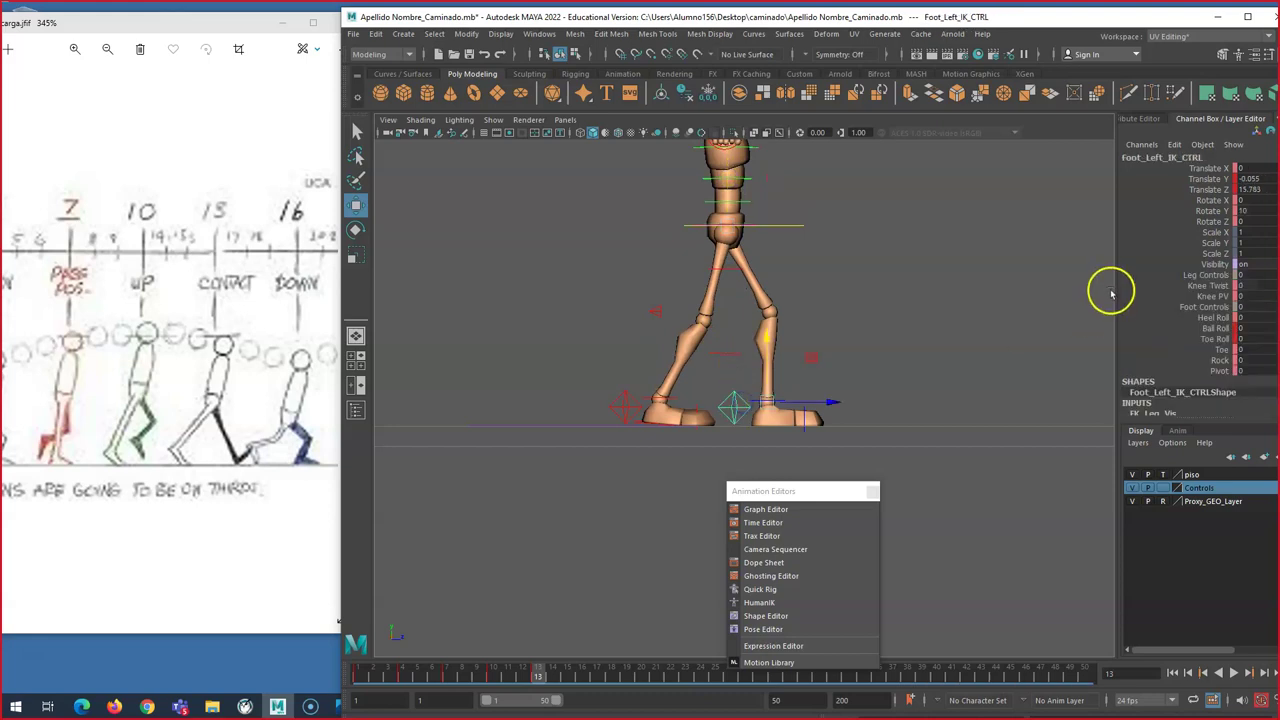
{"action": "left_click", "coordinate": [1213, 329]}
{"action": "left_click", "coordinate": [1243, 328]}
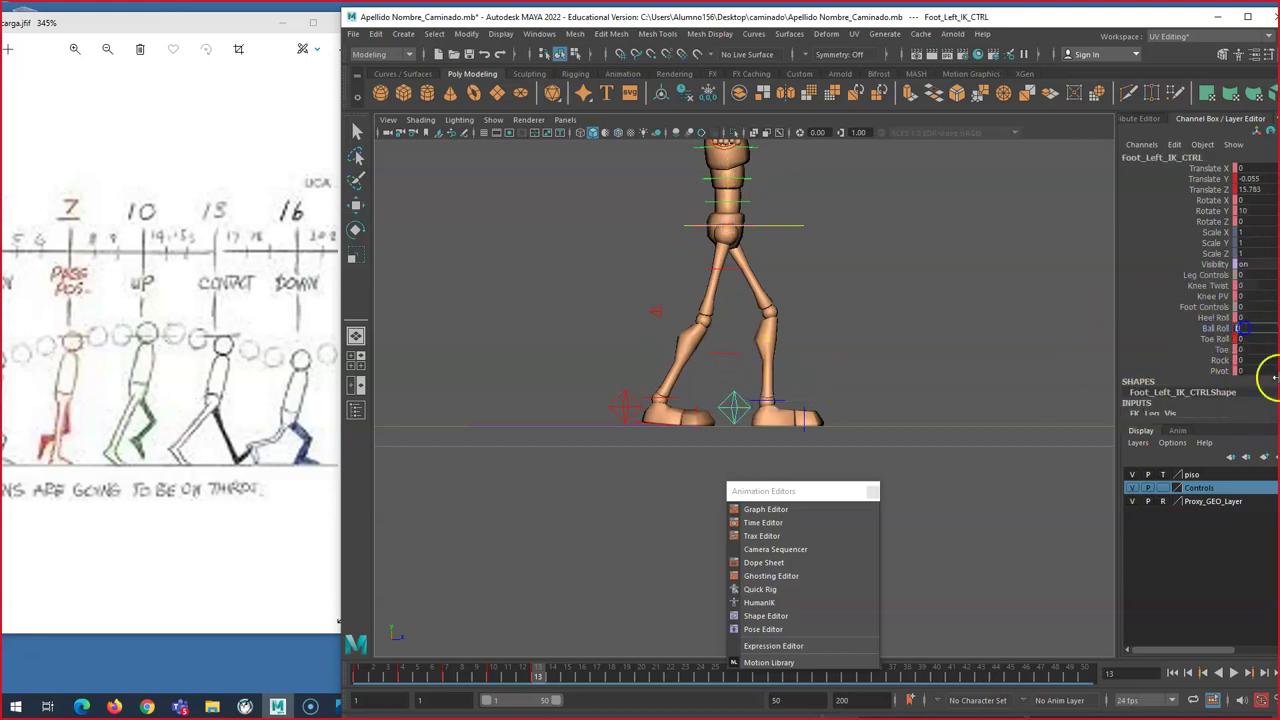
{"action": "type", "text": "35"}
{"action": "key", "text": "Return"}
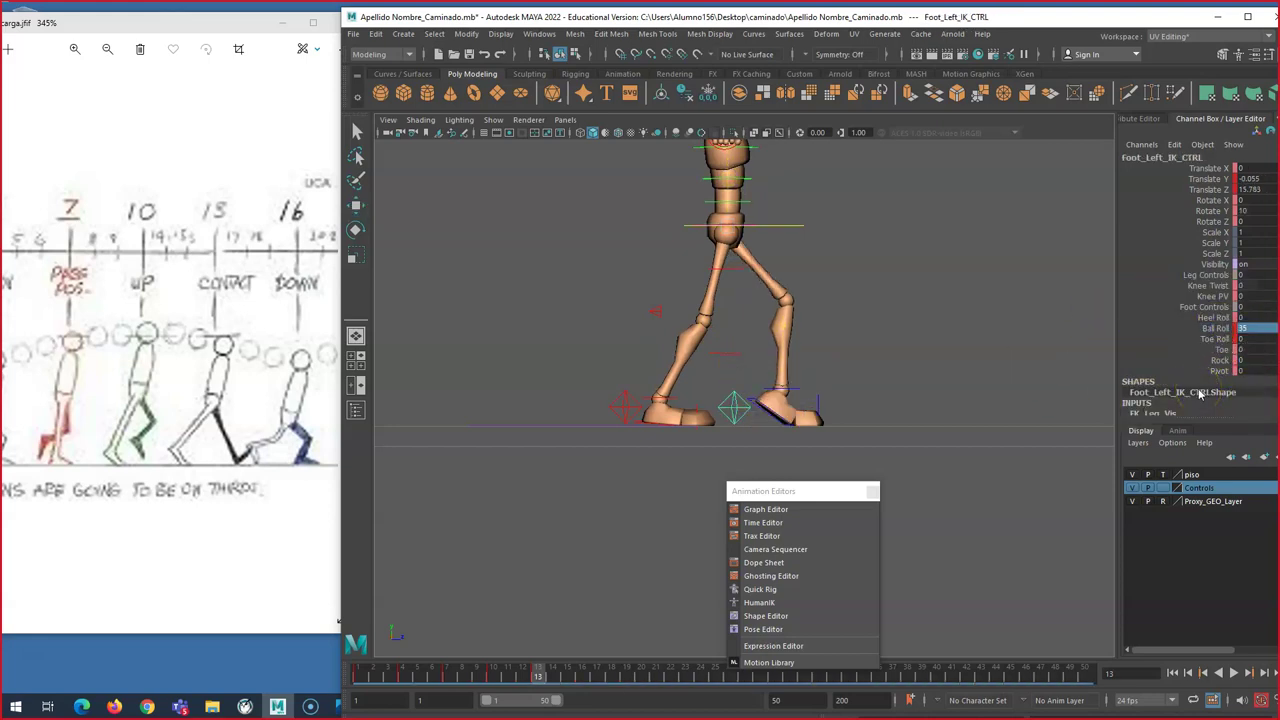
{"action": "key", "text": "ctrl+z"}
Step: Set the left foot control's Heel Roll to 20 at frame 13
{"action": "left_click", "coordinate": [1250, 340]}
{"action": "left_click", "coordinate": [1224, 340]}
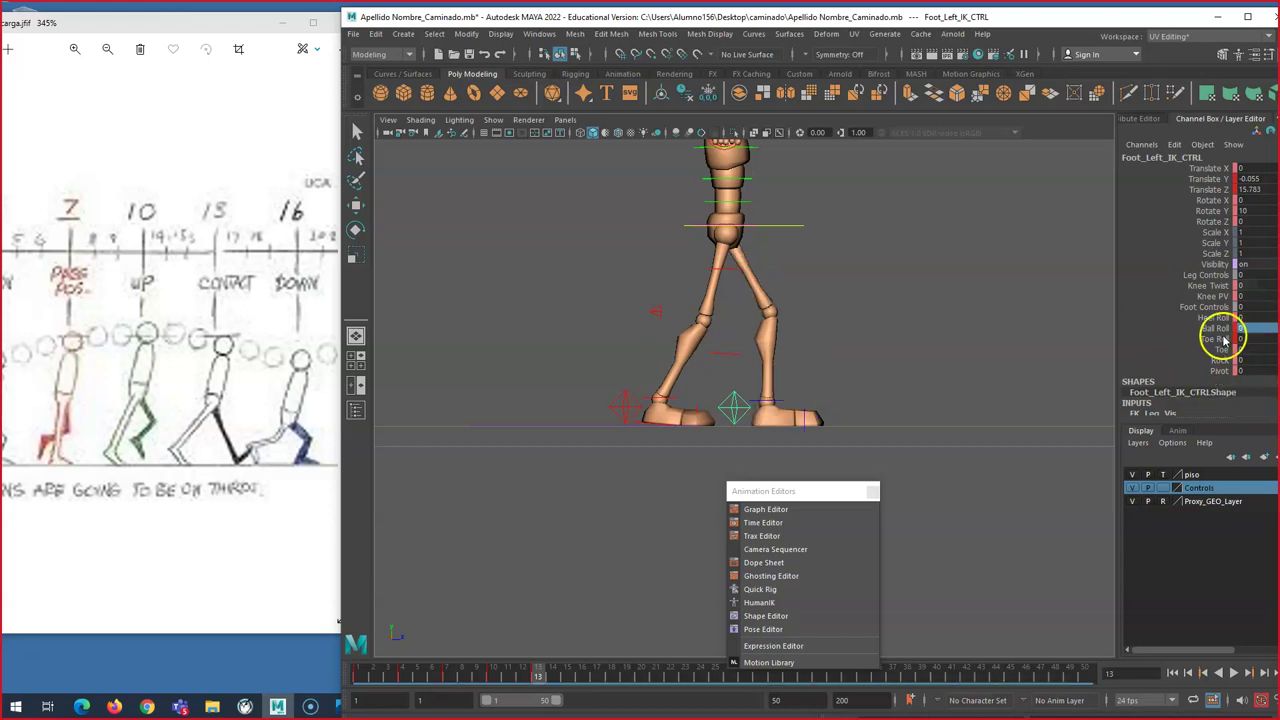
{"action": "left_click", "coordinate": [1213, 318]}
{"action": "middle_click_drag", "start_coordinate": [991, 372], "coordinate": [1001, 363]}
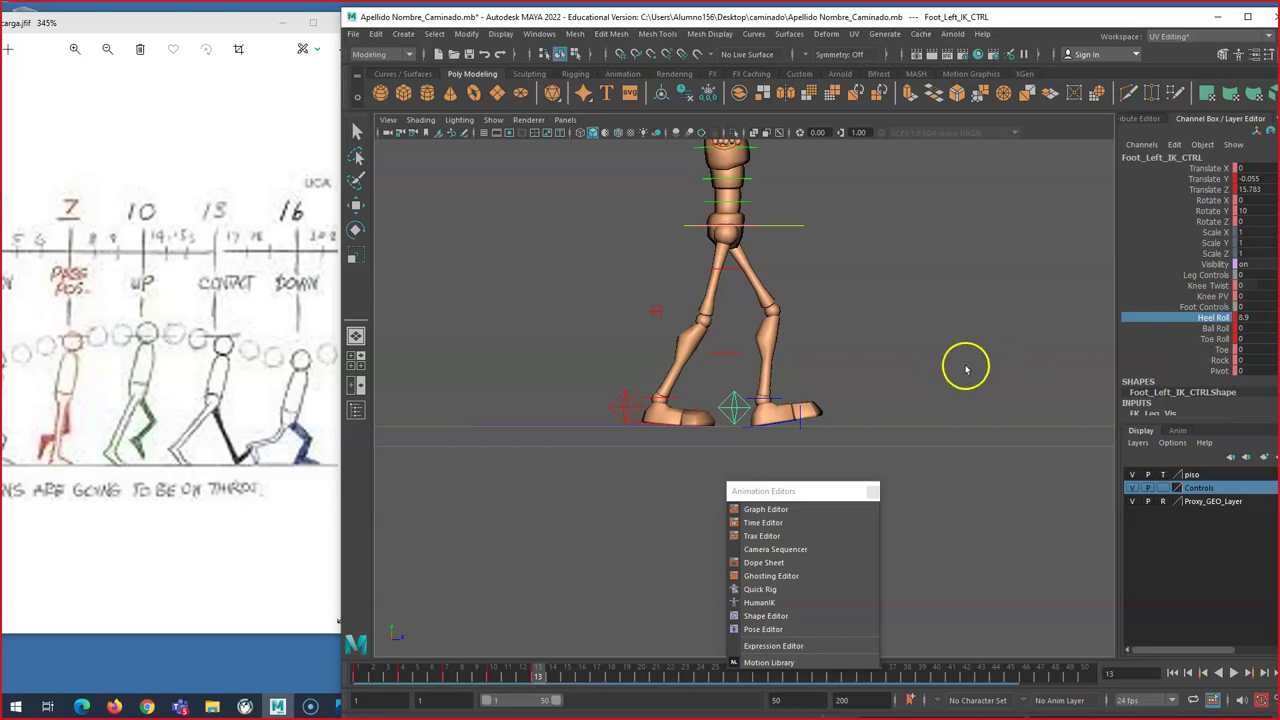
{"action": "double_click", "coordinate": [1246, 318]}
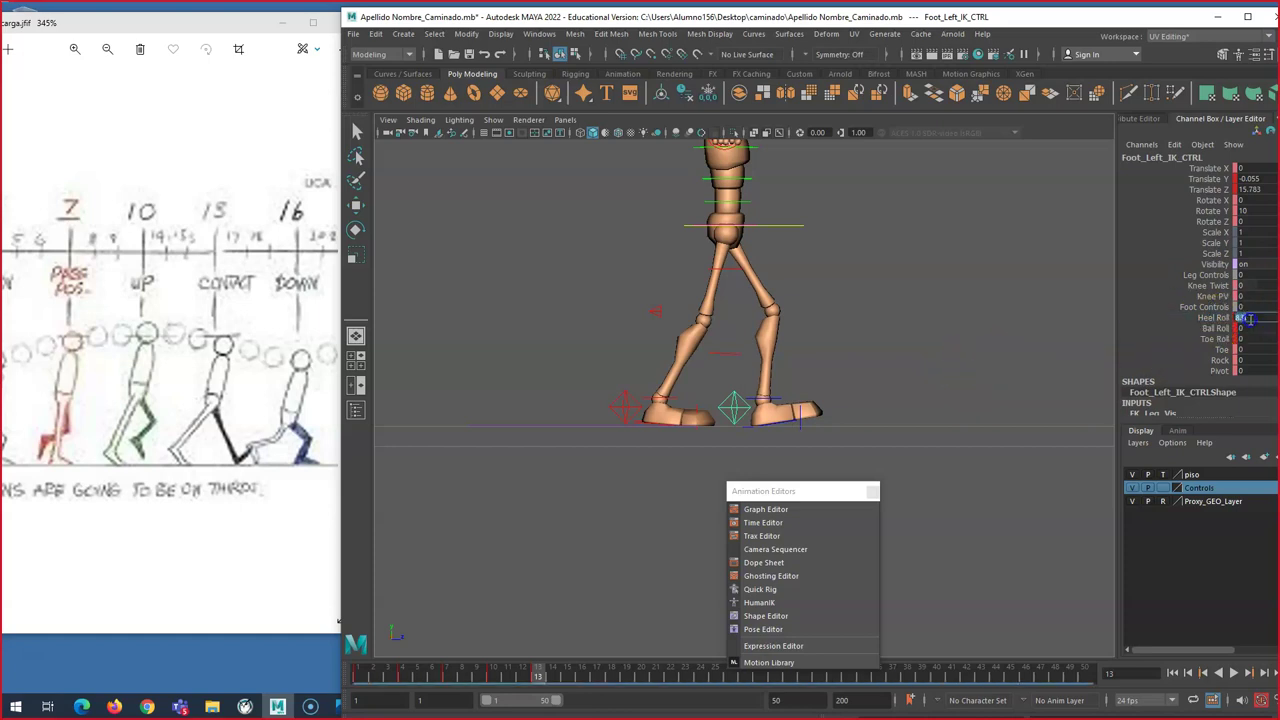
{"action": "type", "text": "20"}
{"action": "key", "text": "Return"}
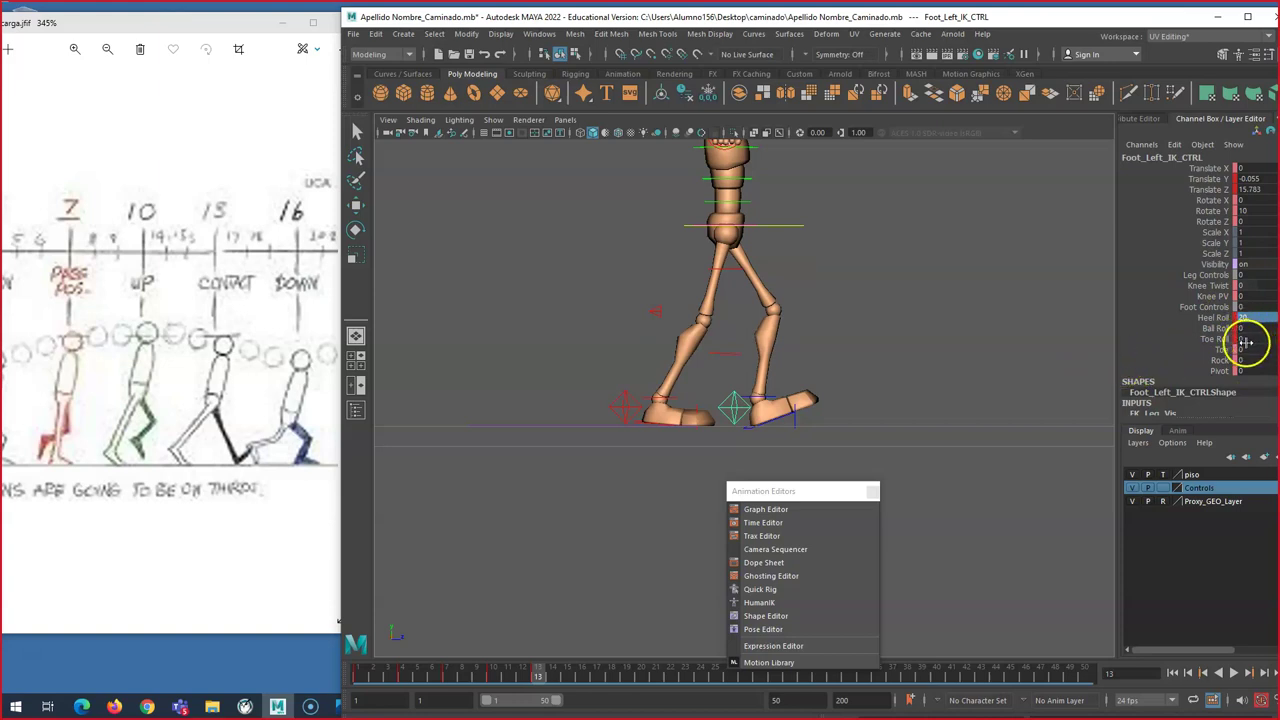
Step: Try to increase the left foot control's Heel Roll to about 26.4
{"action": "mouse_move", "coordinate": [911, 348]}
{"action": "middle_mouse_down"}
{"action": "mouse_move", "coordinate": [949, 326]}
{"action": "mouse_move", "coordinate": [931, 336]}
{"action": "middle_mouse_up"}
{"action": "key", "text": "ctrl+z"}
{"action": "left_click_drag", "start_coordinate": [1045, 350], "coordinate": [975, 357]}
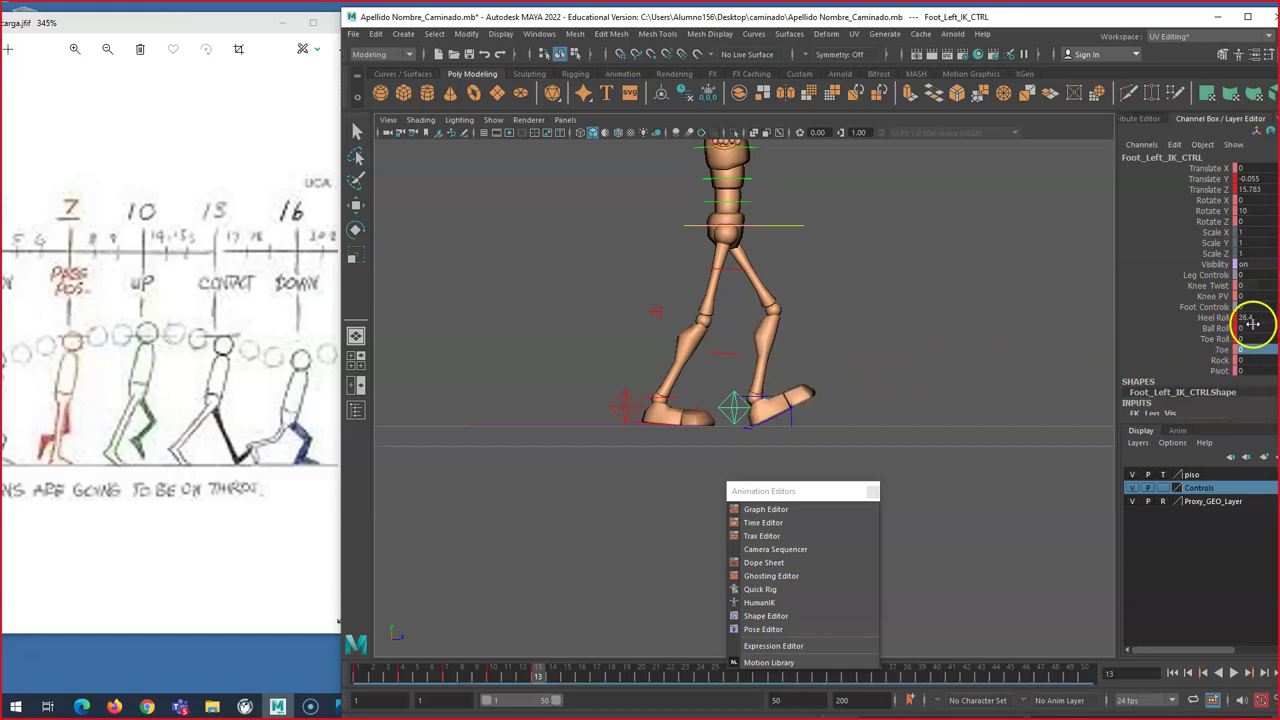
{"action": "key", "text": "ctrl+z"}
Step: Bend the left foot's toes upward with a Toe value of about 14.1 at frame 13
{"action": "left_click", "coordinate": [1215, 350]}
{"action": "middle_click_drag", "start_coordinate": [799, 367], "coordinate": [897, 355]}
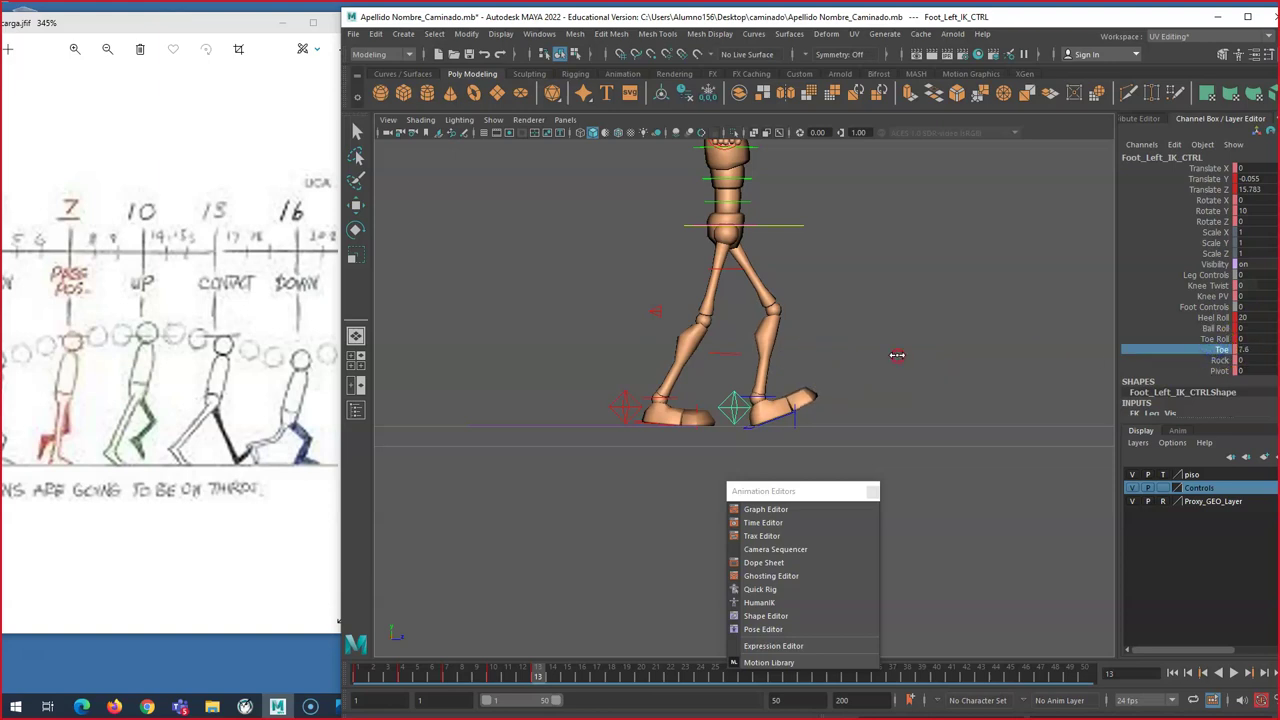
{"action": "middle_click_drag", "start_coordinate": [936, 316], "coordinate": [938, 316]}
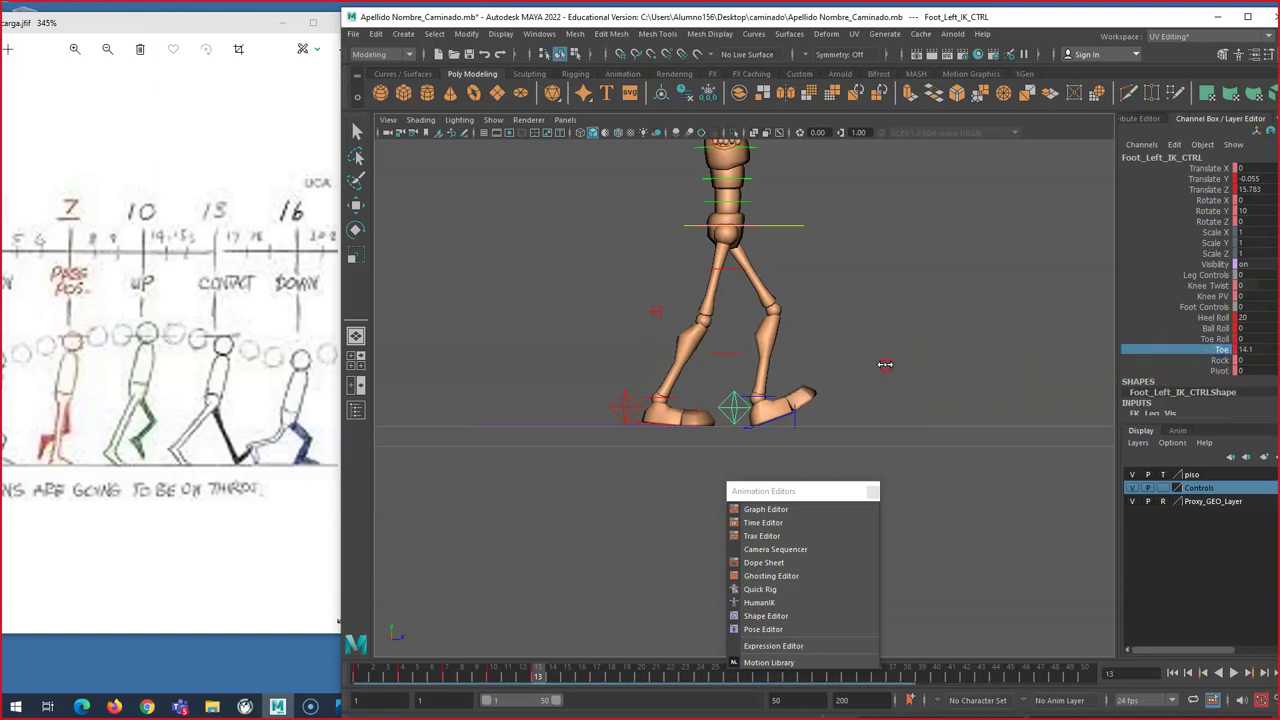
Step: Raise the right foot control's Ball Roll to about 24.2 and move the root control to about Translate Y -0.268, Translate Z 12.321
{"action": "left_click", "coordinate": [645, 410]}
{"action": "key", "text": "w"}
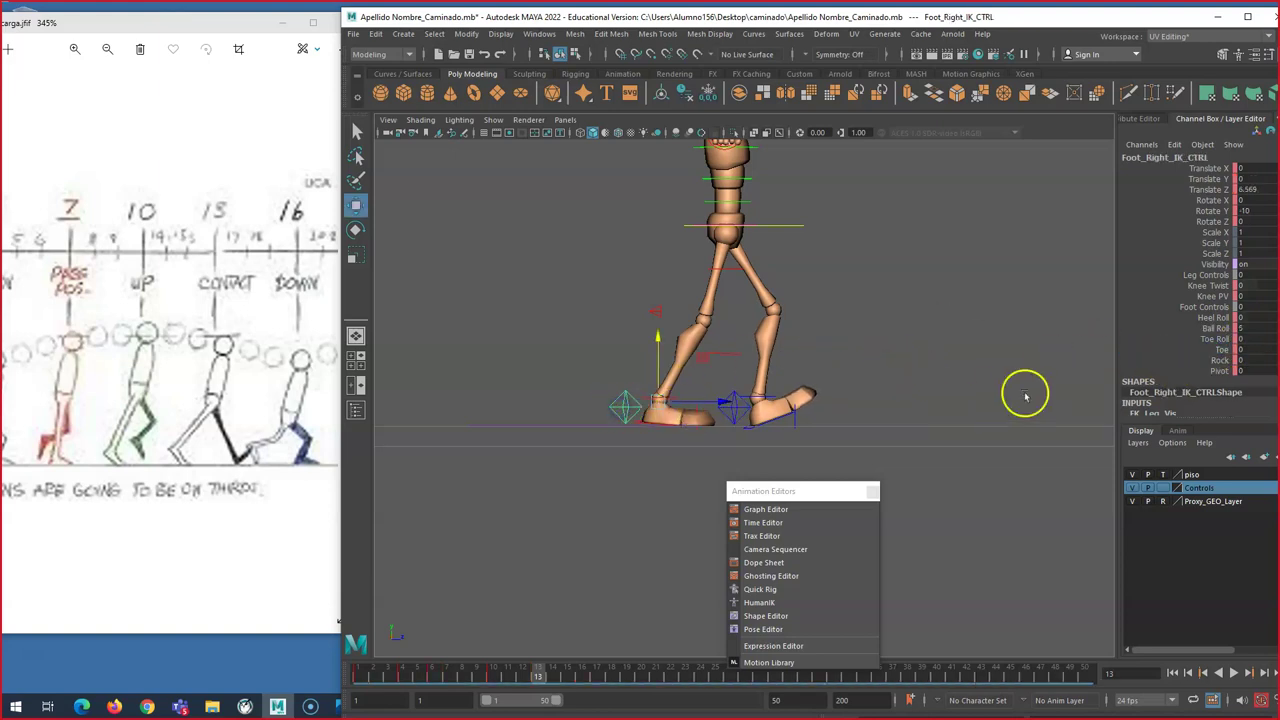
{"action": "left_click", "coordinate": [1215, 328]}
{"action": "middle_click_drag", "start_coordinate": [943, 329], "coordinate": [1060, 313]}
{"action": "left_click", "coordinate": [741, 232]}
{"action": "left_click_drag", "start_coordinate": [735, 211], "coordinate": [780, 232]}
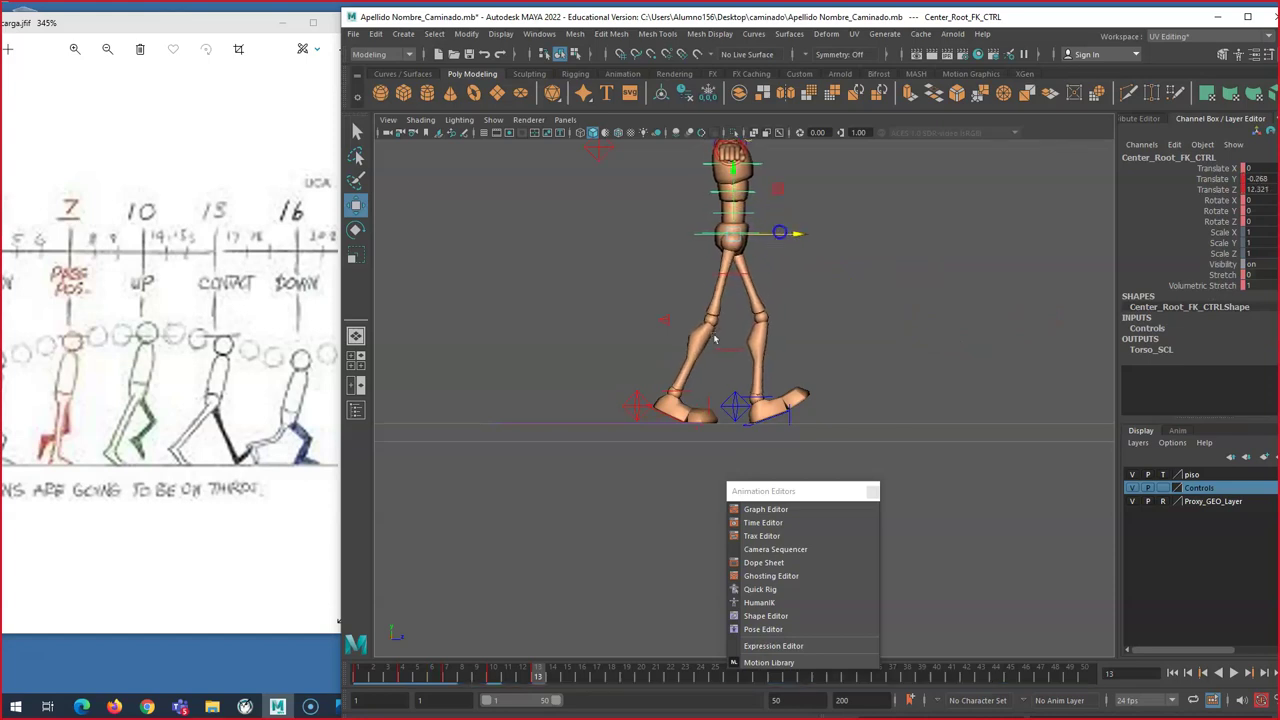
Step: Match the left foot control at frame 13 to the leading foot at frame 1 by setting Heel Roll and Toe to 15
{"action": "left_click_drag", "start_coordinate": [544, 680], "coordinate": [340, 622]}
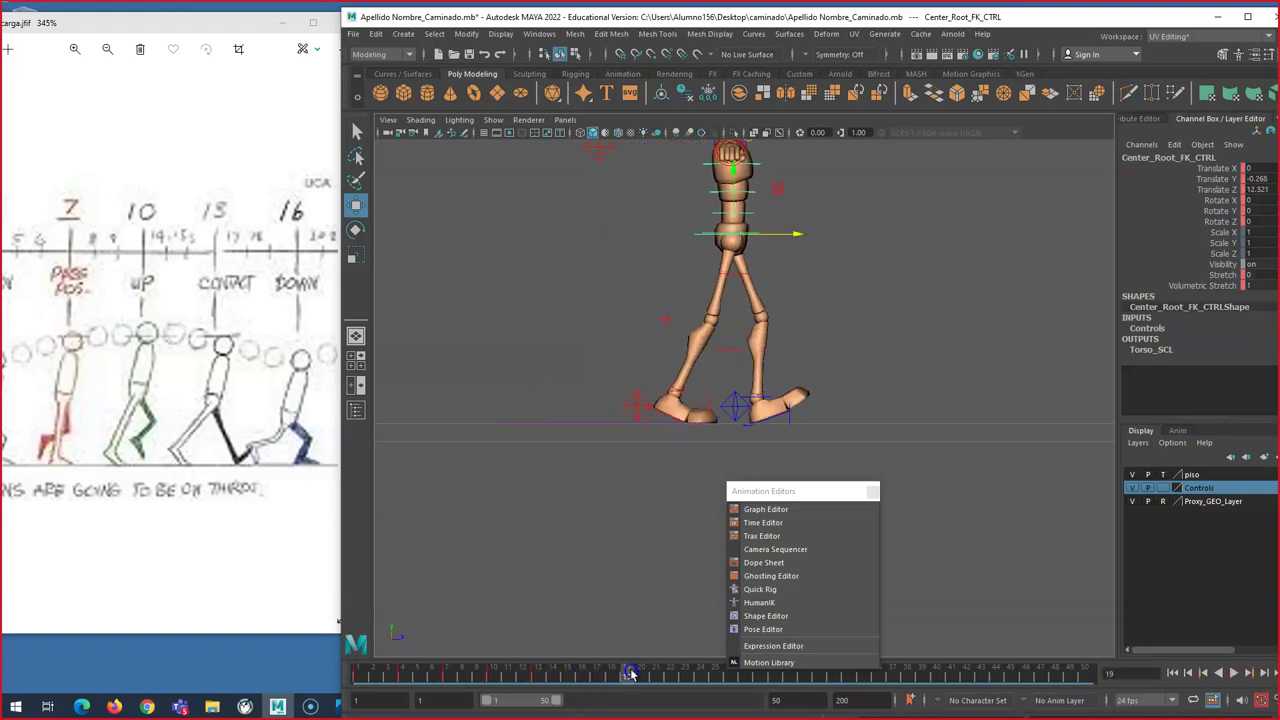
{"action": "left_click_drag", "start_coordinate": [540, 673], "coordinate": [353, 673]}
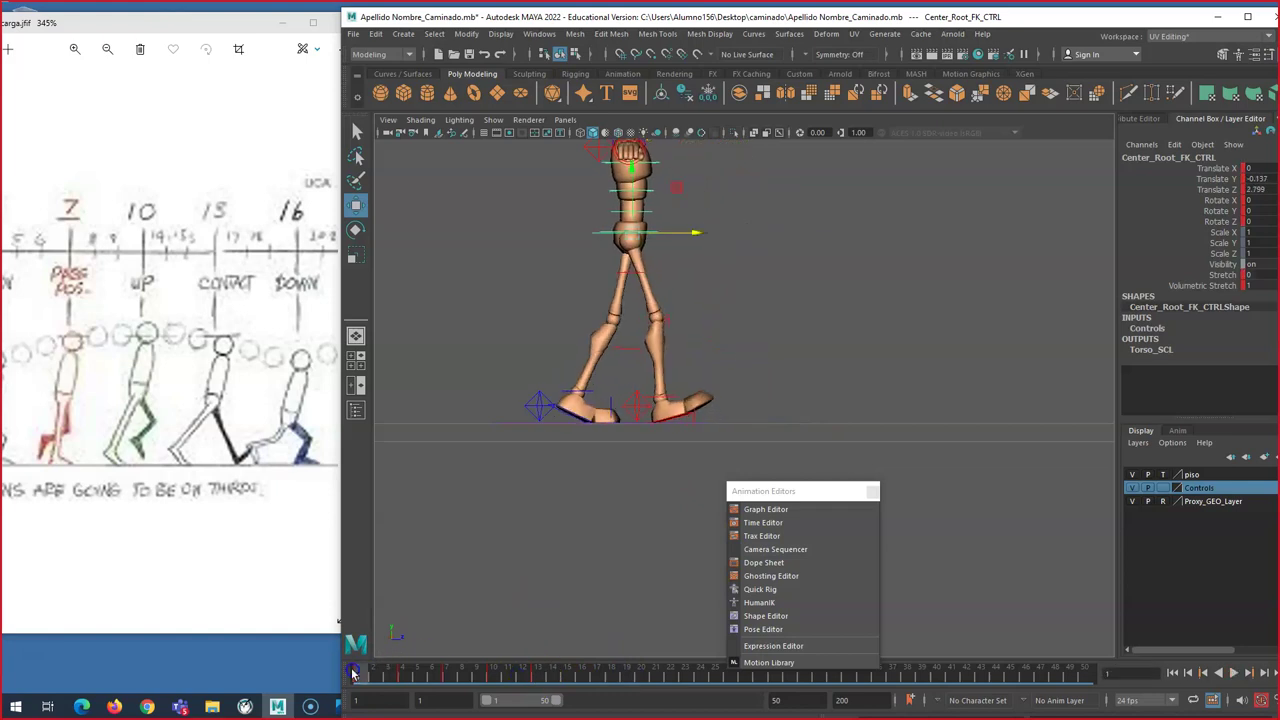
{"action": "left_click", "coordinate": [571, 404]}
{"action": "left_click", "coordinate": [636, 412]}
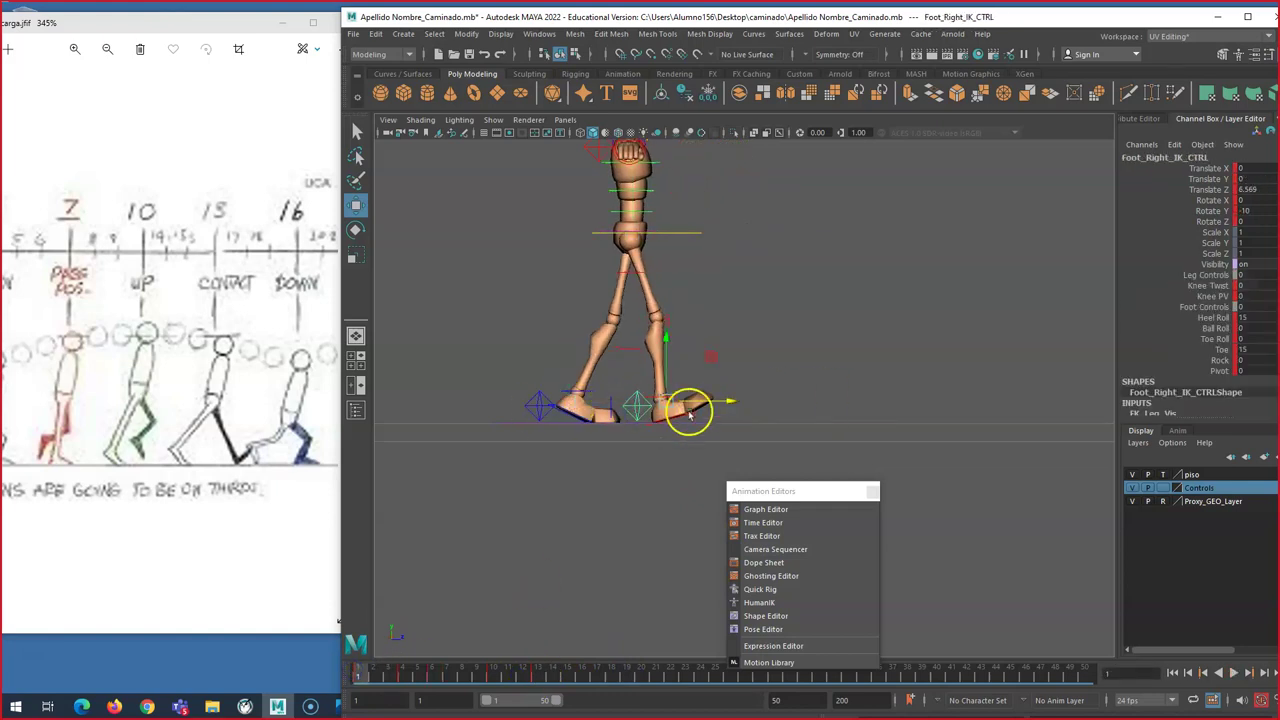
{"action": "left_click_drag", "start_coordinate": [392, 675], "coordinate": [540, 680]}
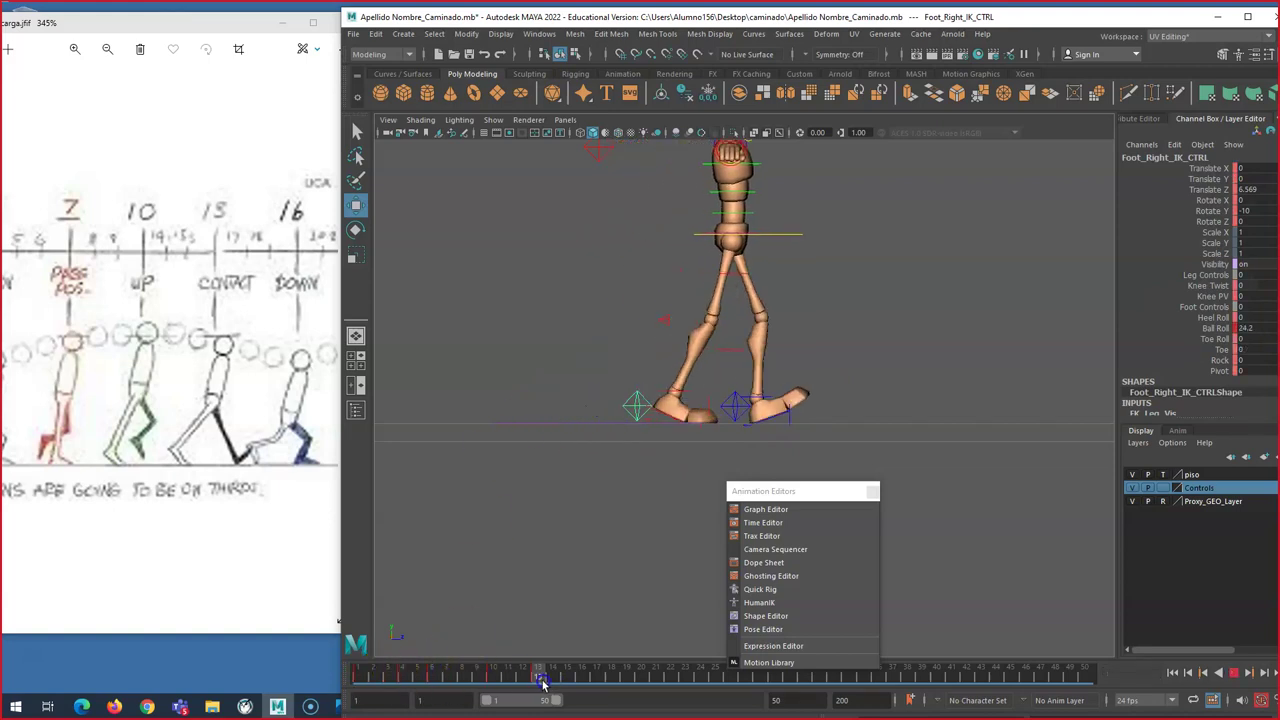
{"action": "left_click", "coordinate": [762, 410]}
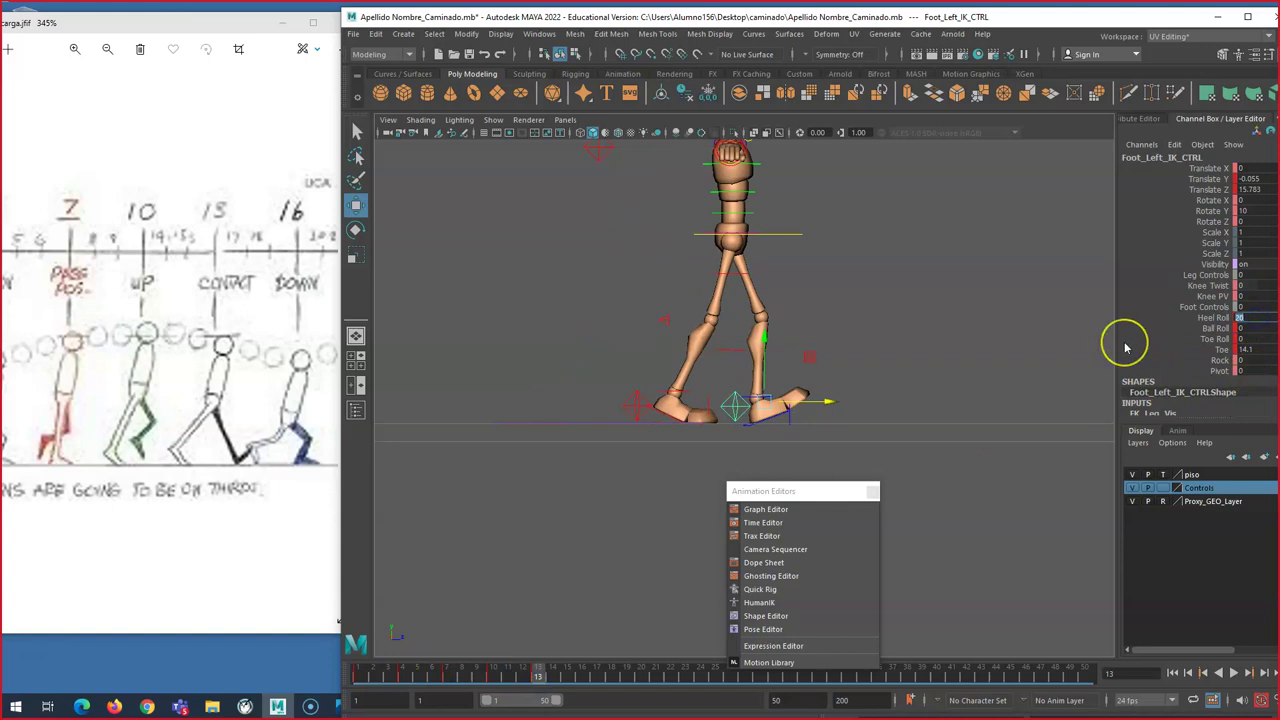
{"action": "left_click", "coordinate": [1248, 351]}
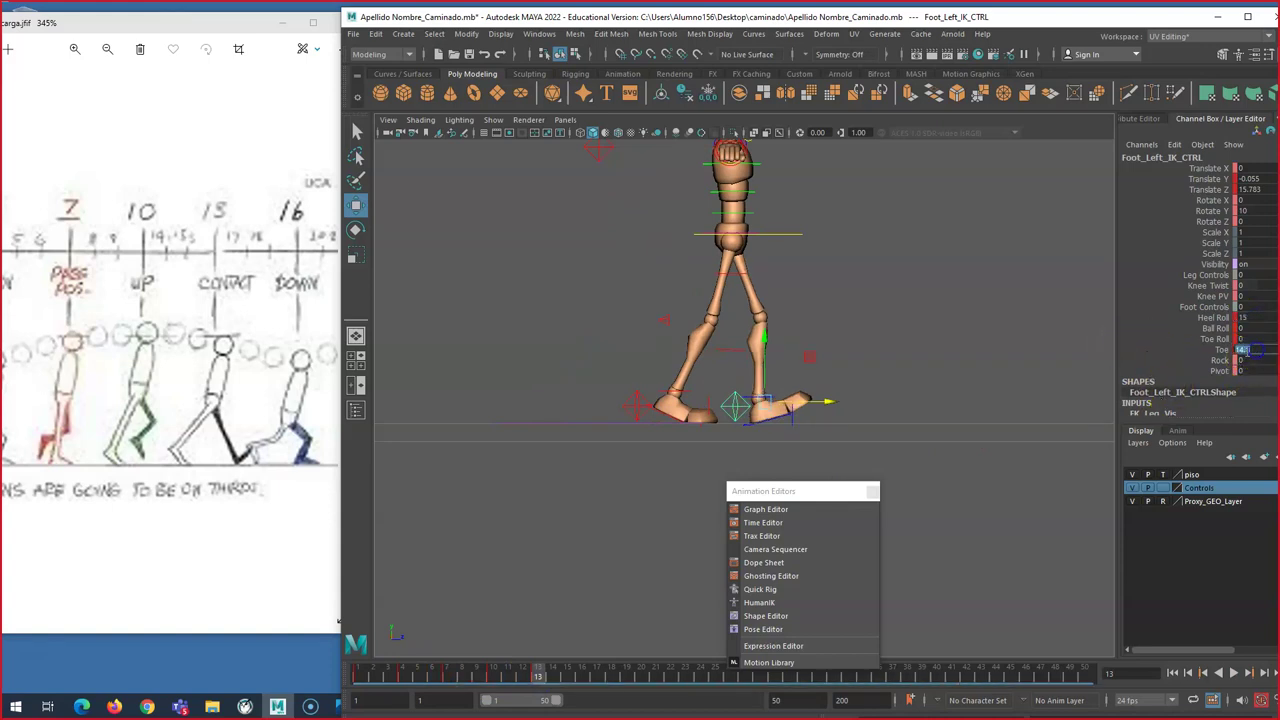
{"action": "key", "text": "Return"}
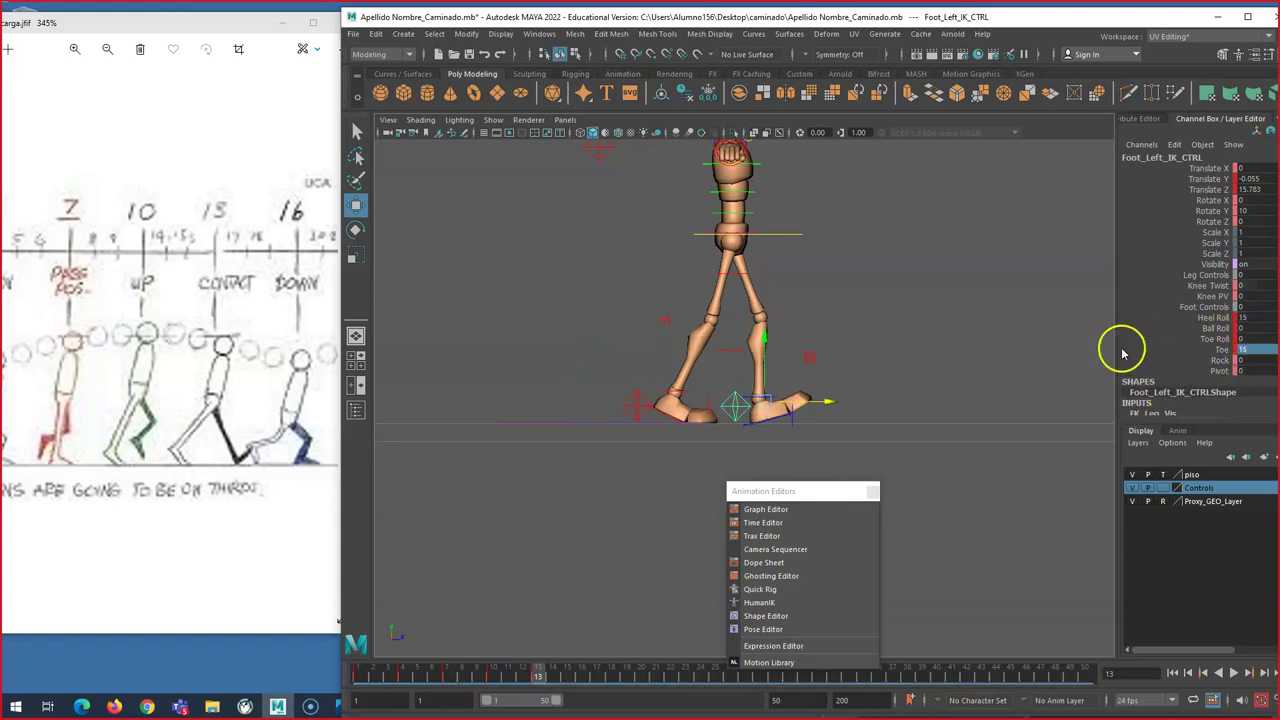
Step: Set the right foot control's Ball Roll to 25 at frame 13 and check it against the trailing left foot at frame 1
{"action": "left_click", "coordinate": [634, 409]}
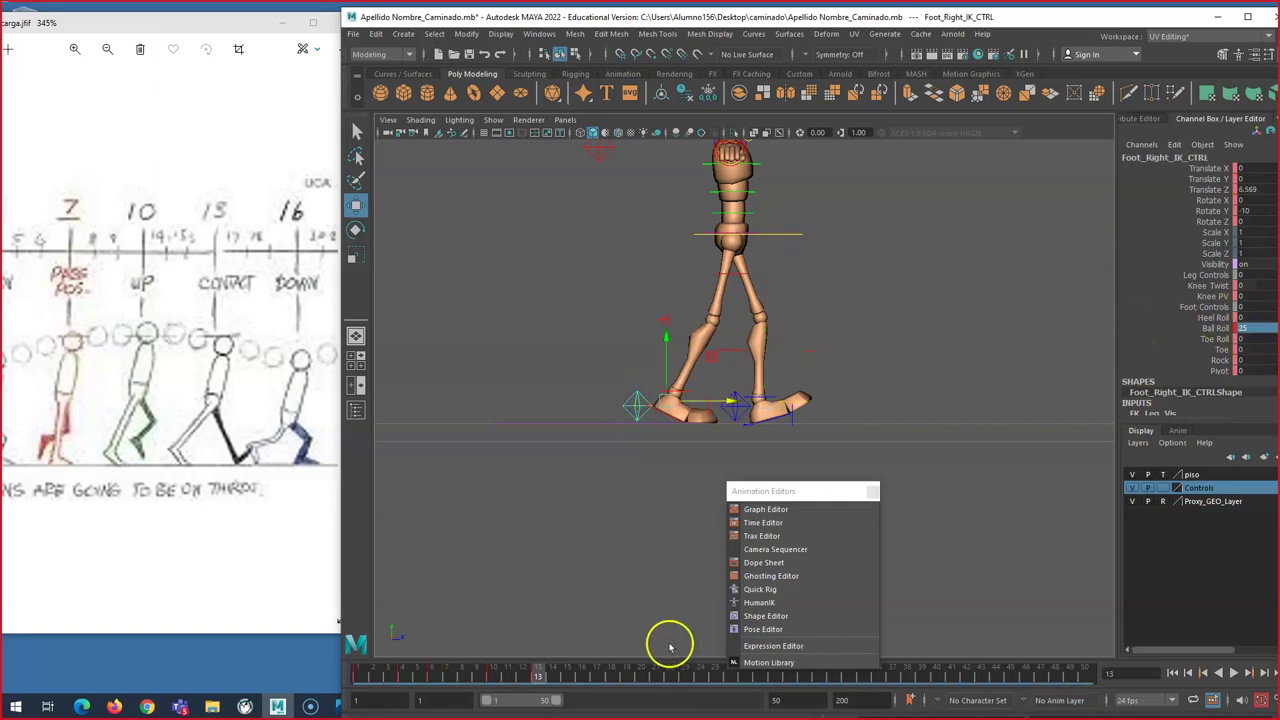
{"action": "left_click_drag", "start_coordinate": [514, 667], "coordinate": [312, 658]}
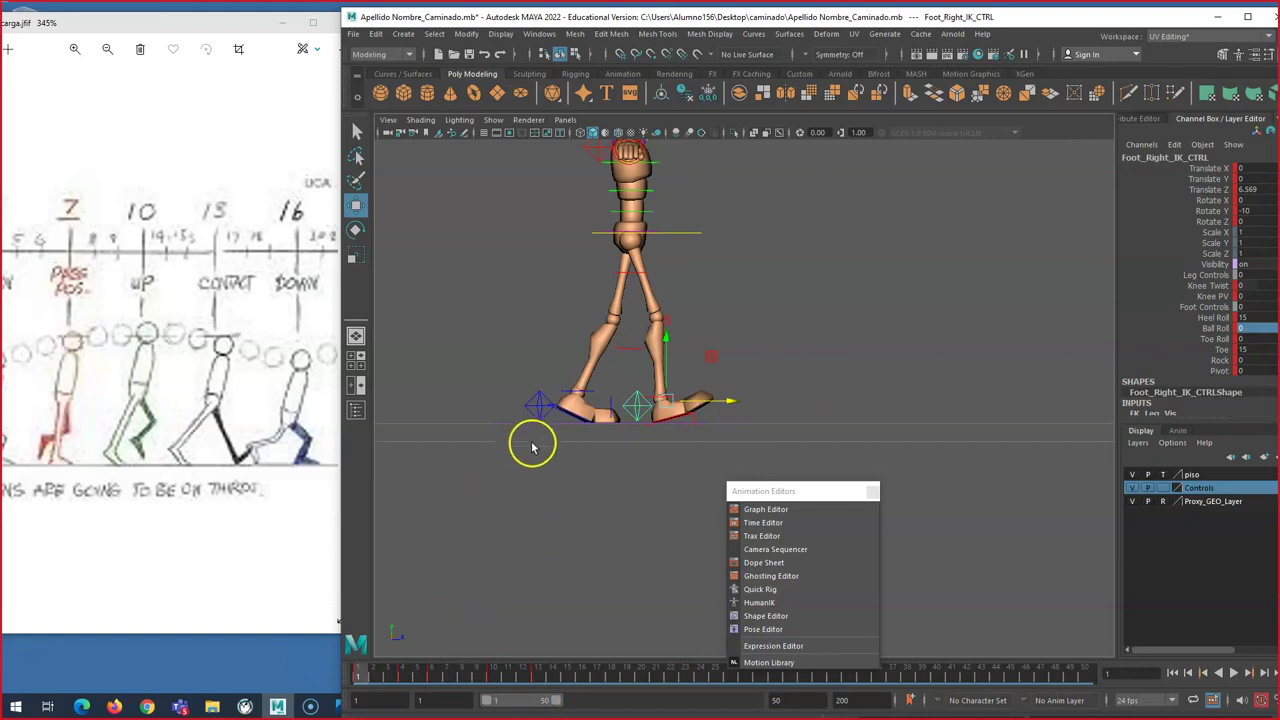
{"action": "left_click", "coordinate": [540, 404]}
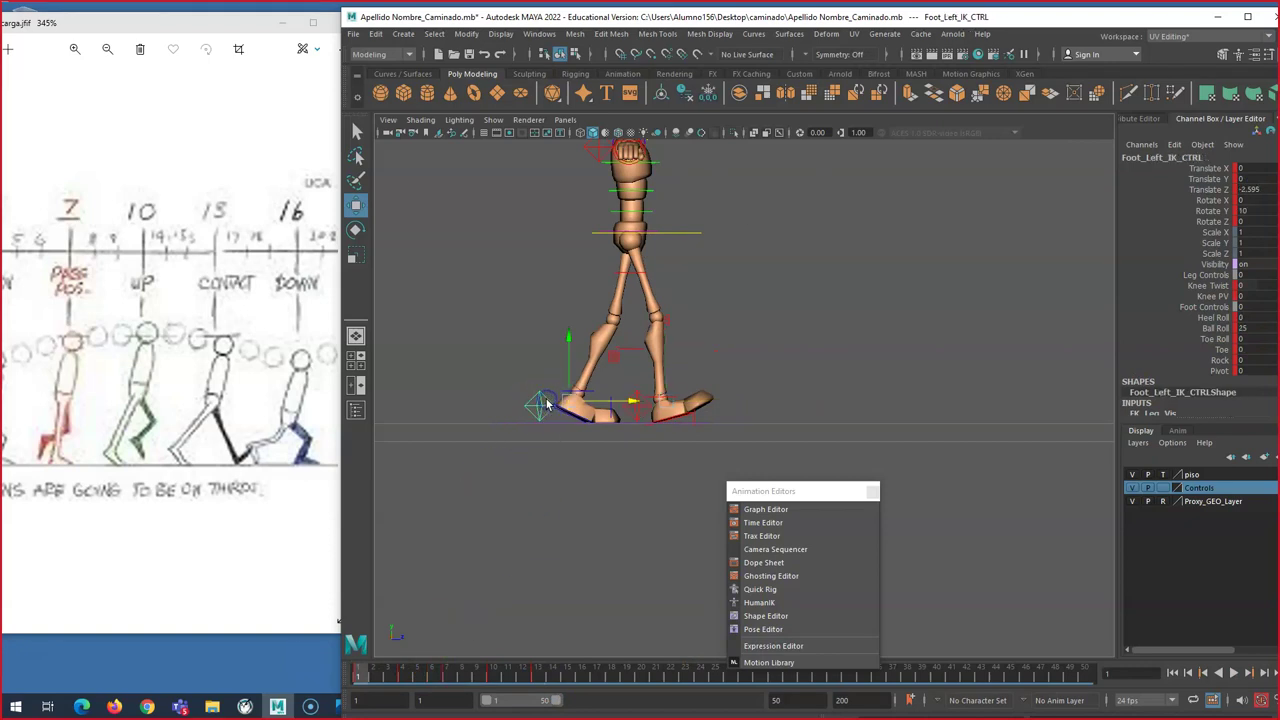
{"action": "left_click_drag", "start_coordinate": [440, 683], "coordinate": [536, 690]}
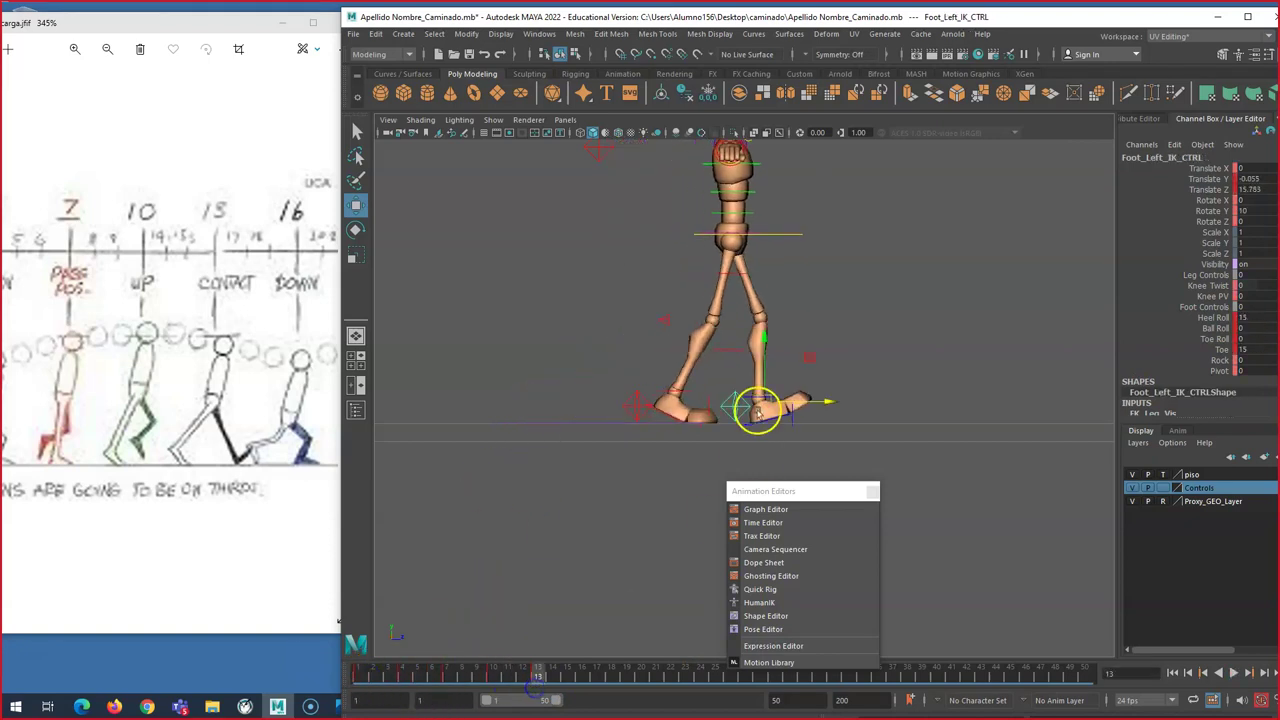
Step: Raise the root control to about Translate Y -0.199 at frame 13 and go to frame 16
{"action": "left_click", "coordinate": [775, 252]}
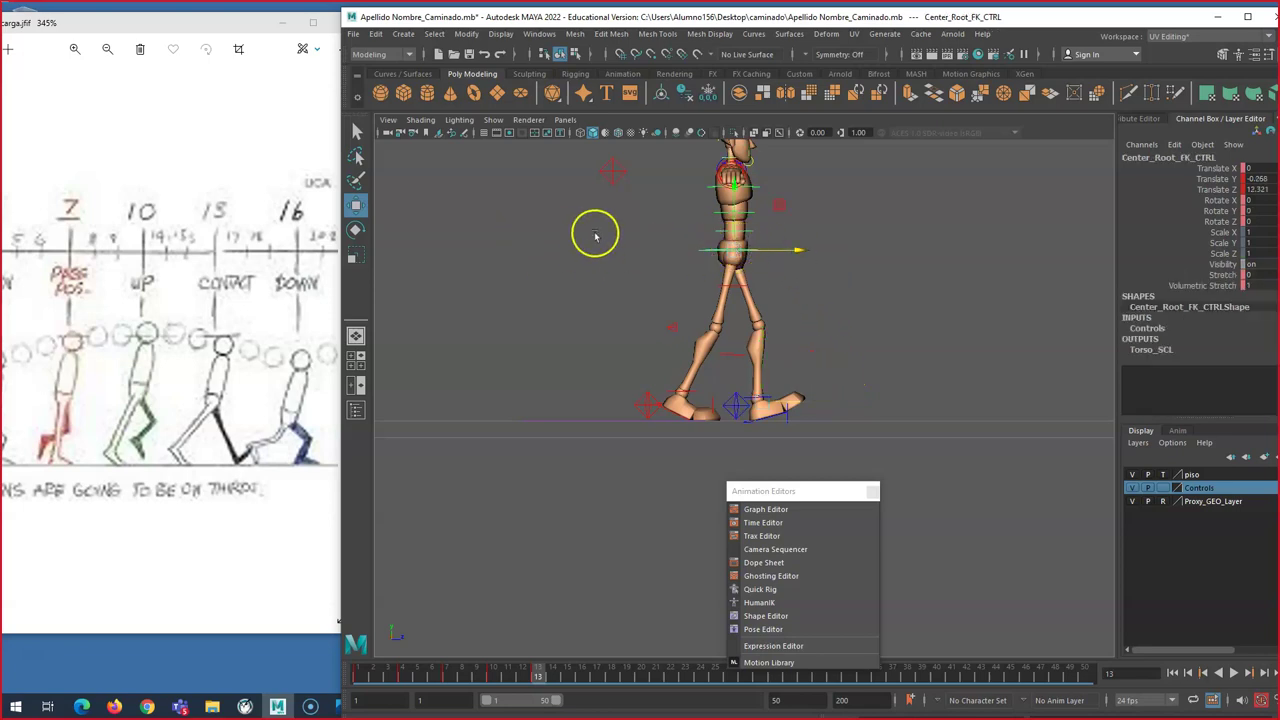
{"action": "left_click_drag", "start_coordinate": [737, 230], "coordinate": [738, 229]}
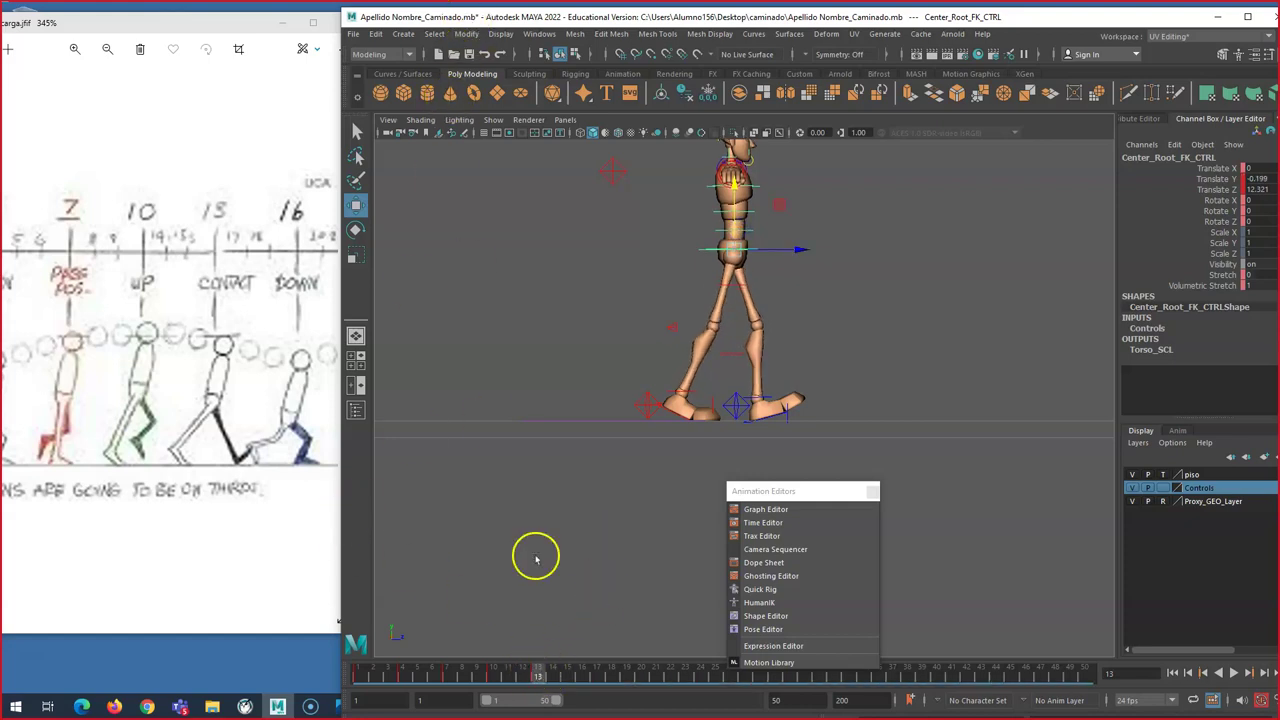
{"action": "left_click_drag", "start_coordinate": [531, 668], "coordinate": [568, 677]}
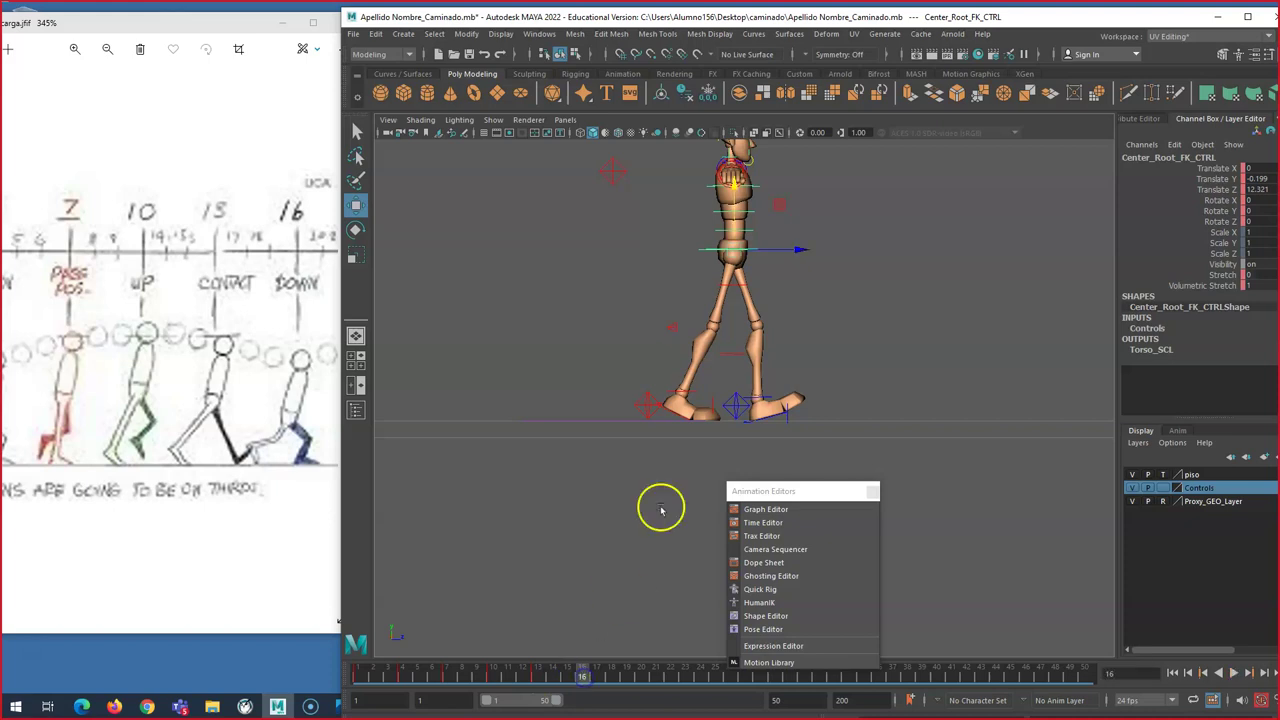
Step: Save the scene and set the left foot control's Heel Roll to 0 at frame 16
{"action": "left_click", "coordinate": [353, 34]}
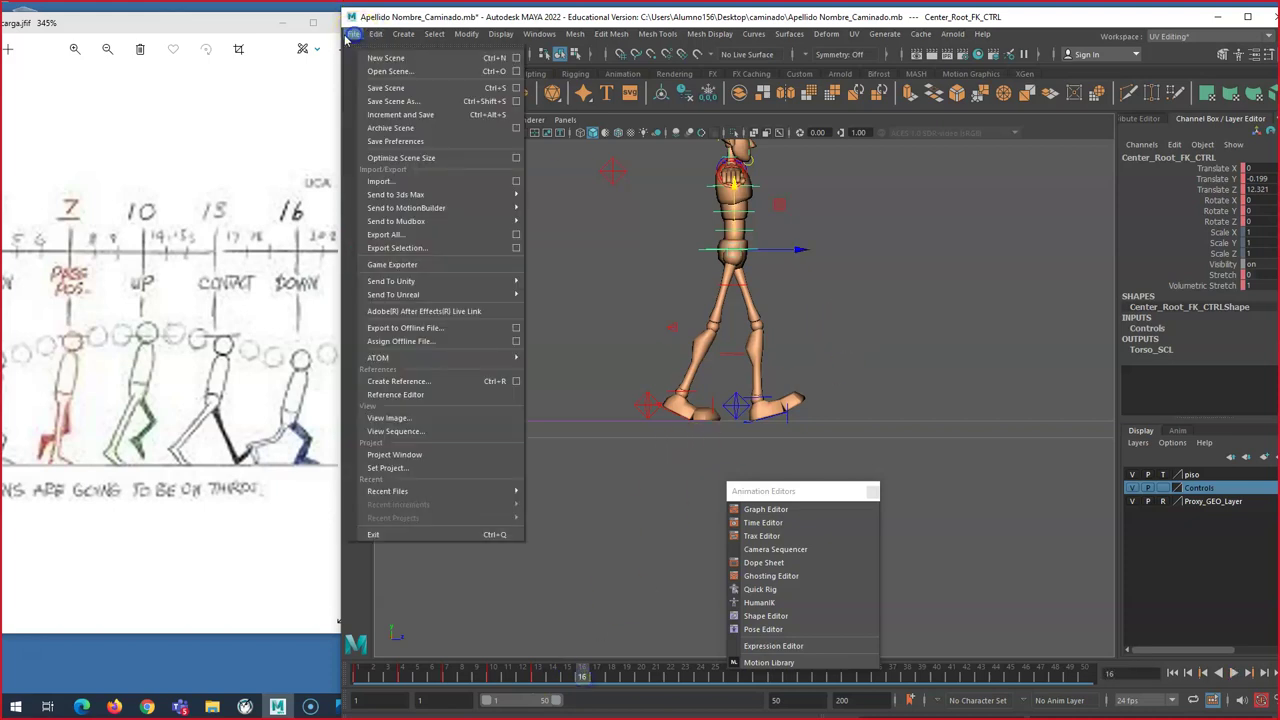
{"action": "left_click", "coordinate": [389, 88]}
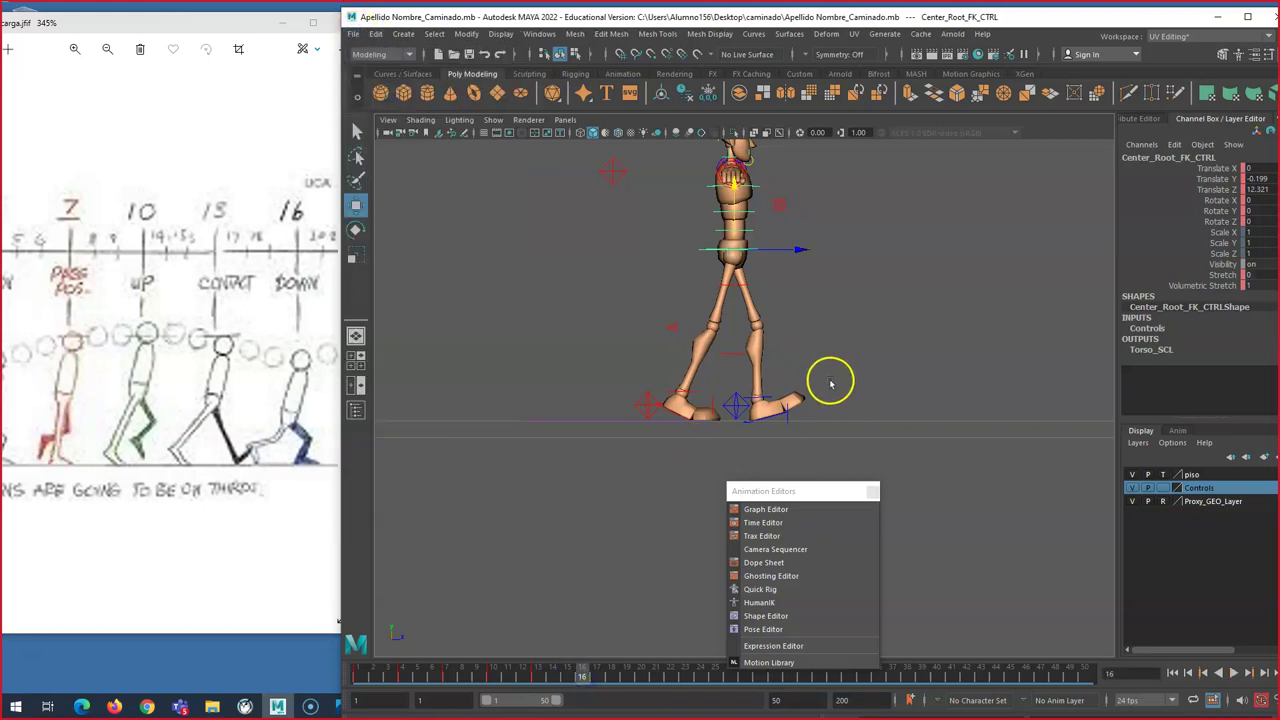
{"action": "left_click", "coordinate": [736, 406]}
{"action": "left_click", "coordinate": [1248, 316]}
{"action": "type", "text": "10"}
{"action": "left_click", "coordinate": [1078, 400]}
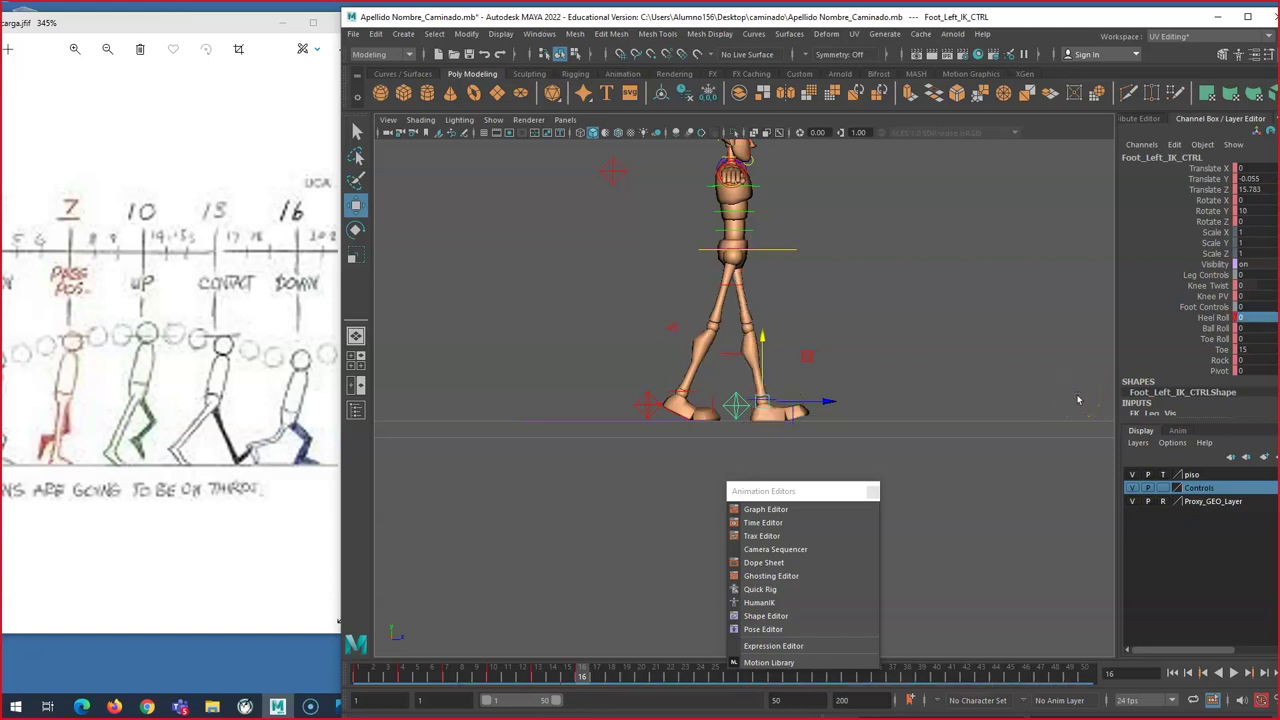
Step: At frame 16, move the root control to about Translate Y -0.823, Translate Z 14.194, and set the right foot control's Ball Roll to 40
{"action": "left_click", "coordinate": [748, 250]}
{"action": "left_click_drag", "start_coordinate": [763, 251], "coordinate": [752, 218]}
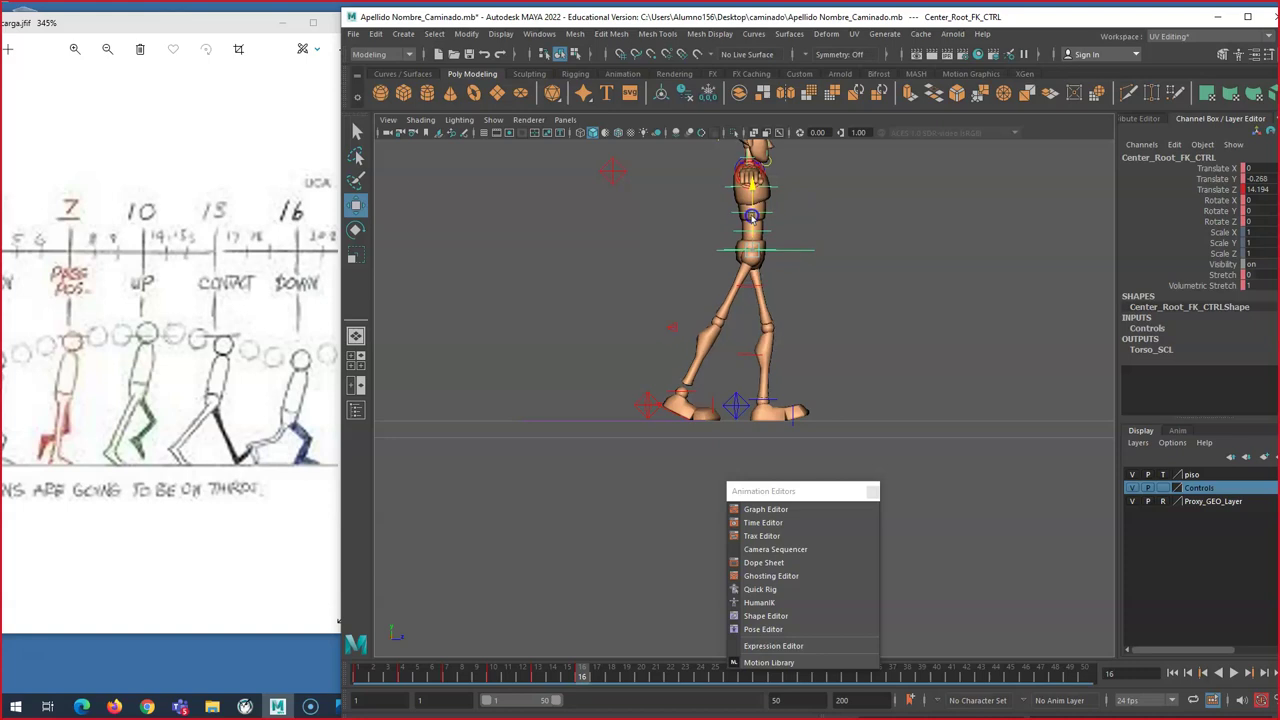
{"action": "left_click", "coordinate": [645, 410]}
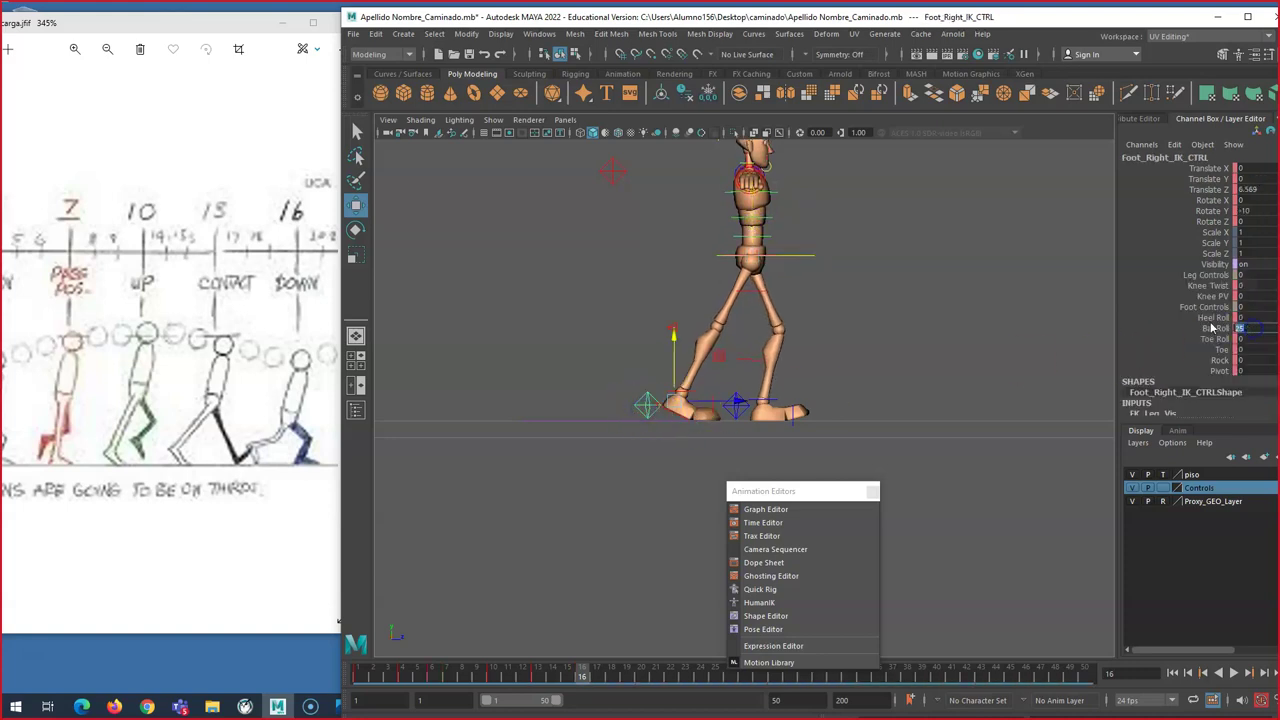
{"action": "left_click", "coordinate": [1212, 327]}
{"action": "middle_click_drag", "start_coordinate": [1017, 331], "coordinate": [1057, 295]}
{"action": "left_click", "coordinate": [1250, 327]}
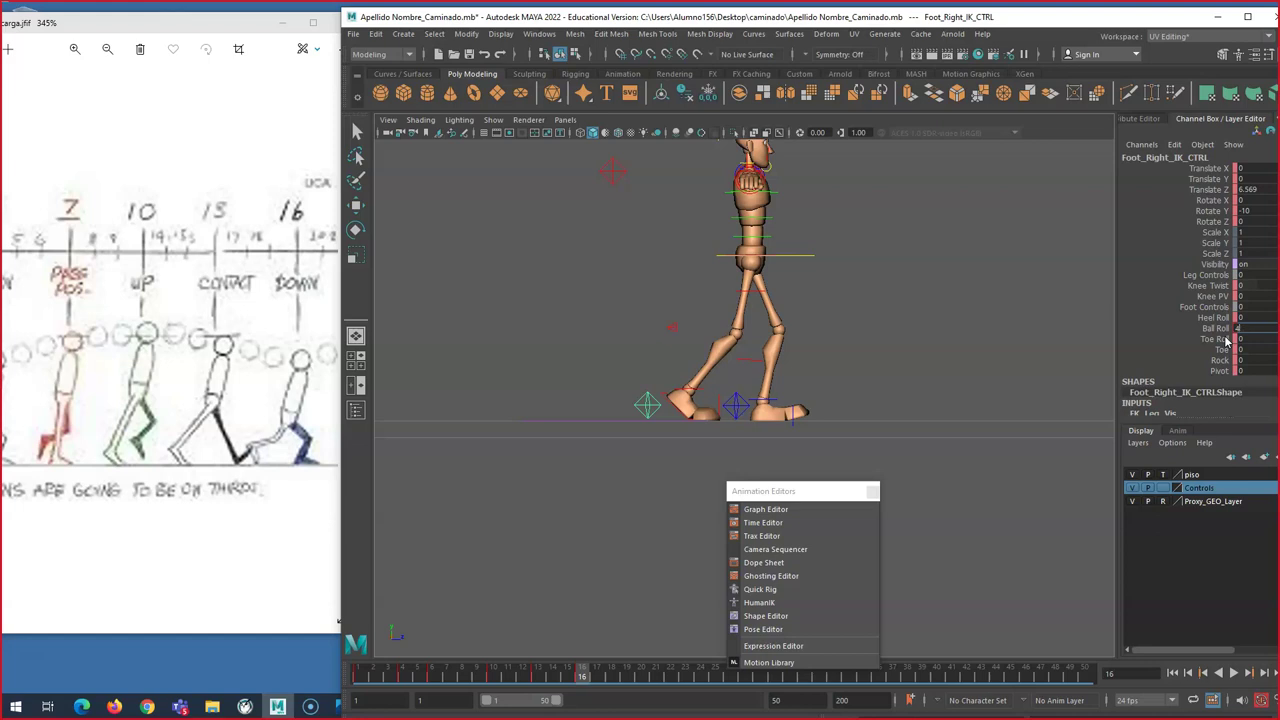
Step: Set the left foot control's Toe to 0 at frame 18 and return to frame 16
{"action": "left_click", "coordinate": [799, 255]}
{"action": "left_click", "coordinate": [737, 407]}
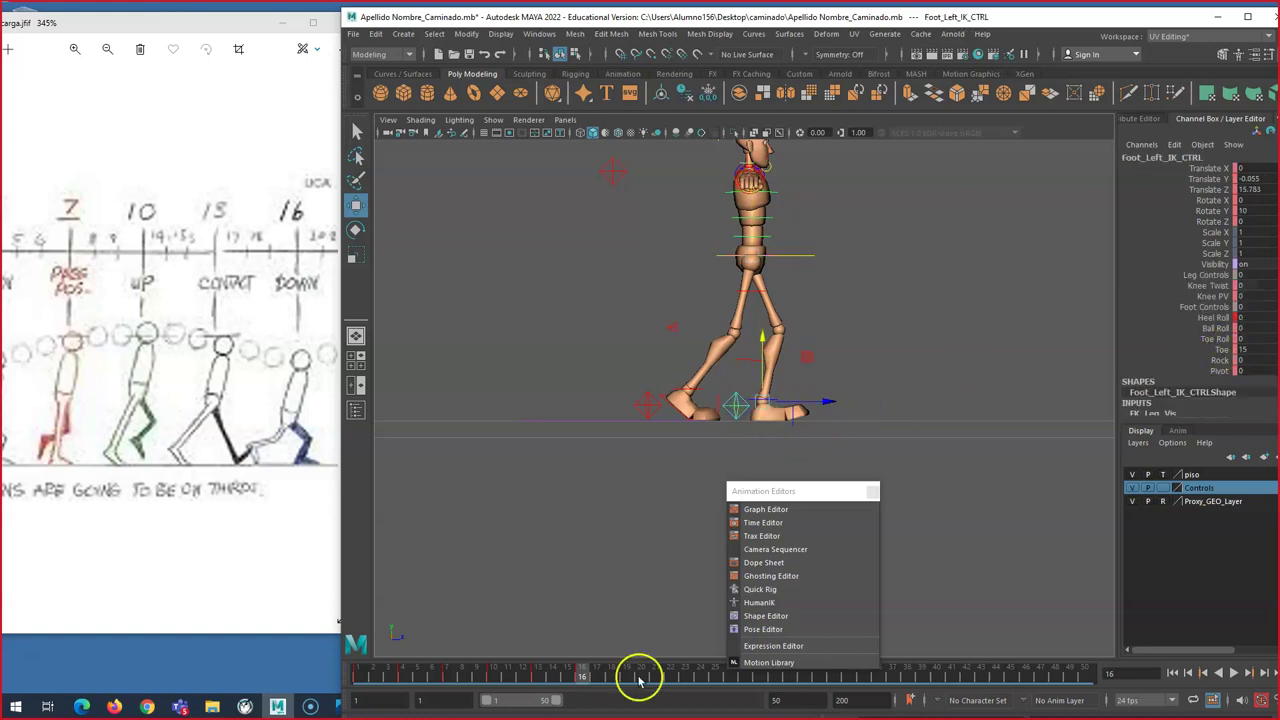
{"action": "left_click", "coordinate": [598, 676]}
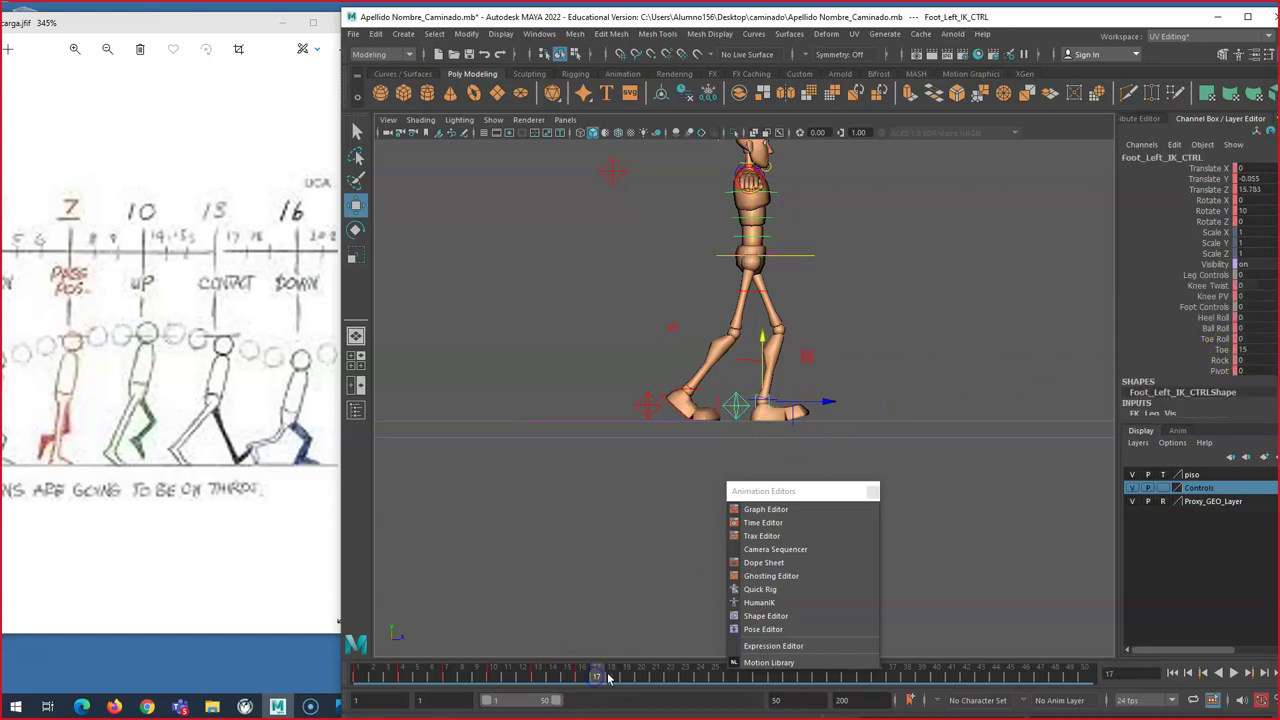
{"action": "double_click", "coordinate": [1248, 349]}
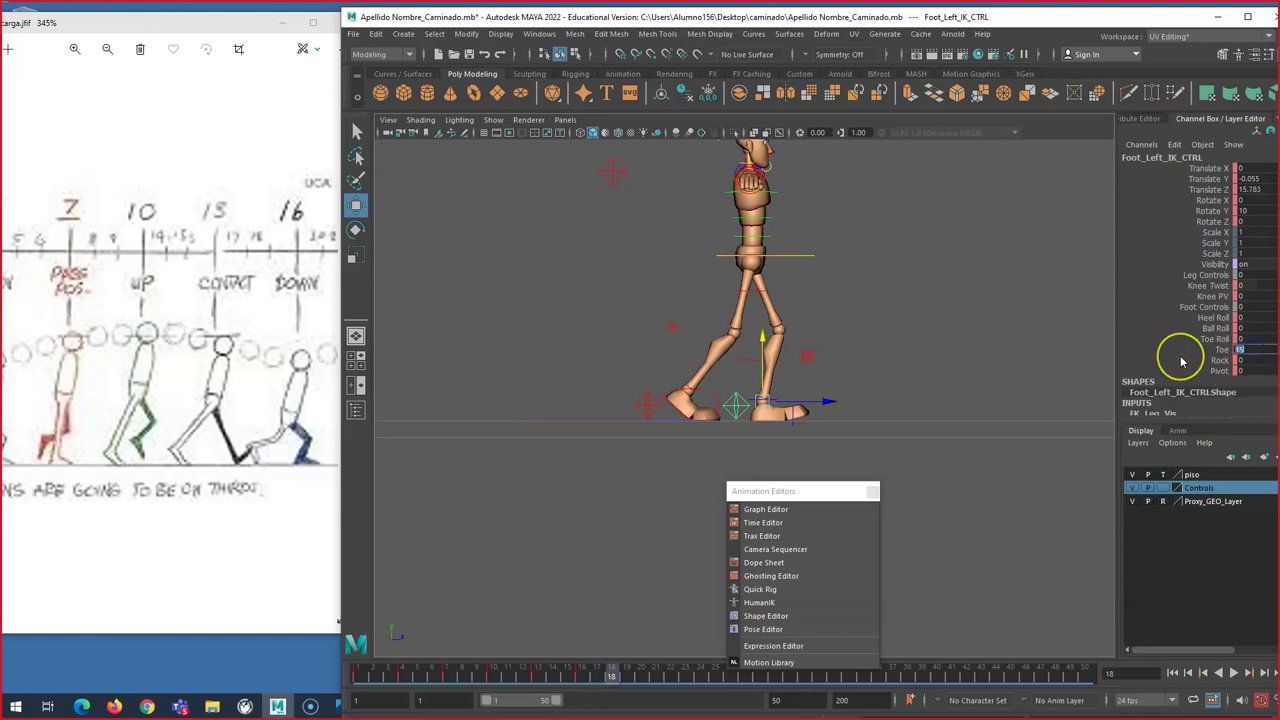
{"action": "left_click_drag", "start_coordinate": [614, 672], "coordinate": [587, 688]}
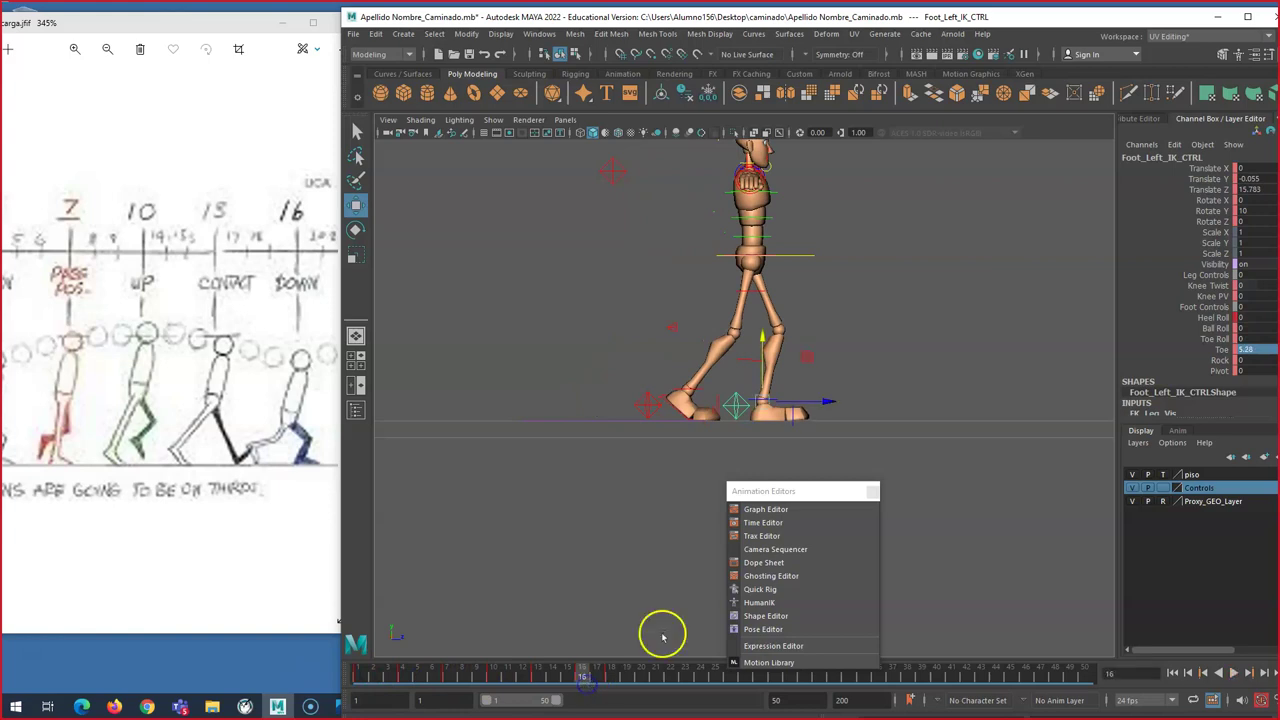
Step: Compare the trailing left foot's Ball Roll at frame 4 with the right foot control at frame 16
{"action": "left_click", "coordinate": [650, 410]}
{"action": "left_click_drag", "start_coordinate": [580, 674], "coordinate": [404, 675]}
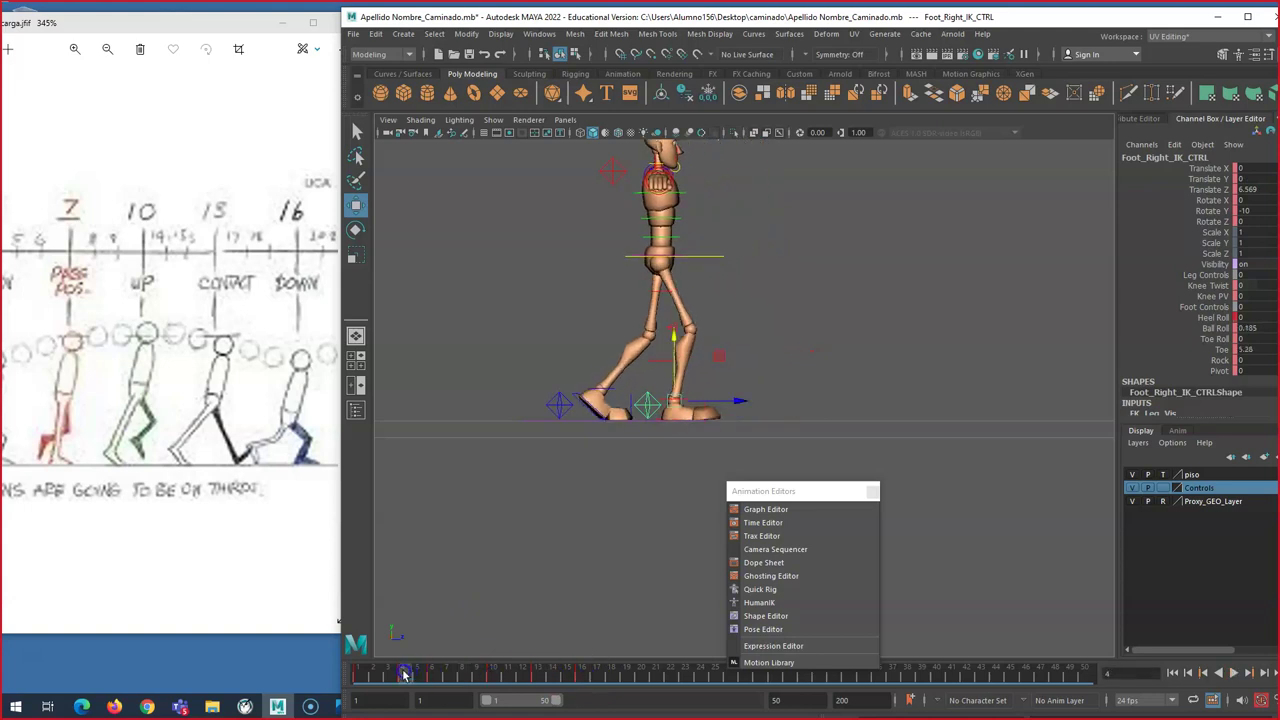
{"action": "left_click", "coordinate": [585, 400]}
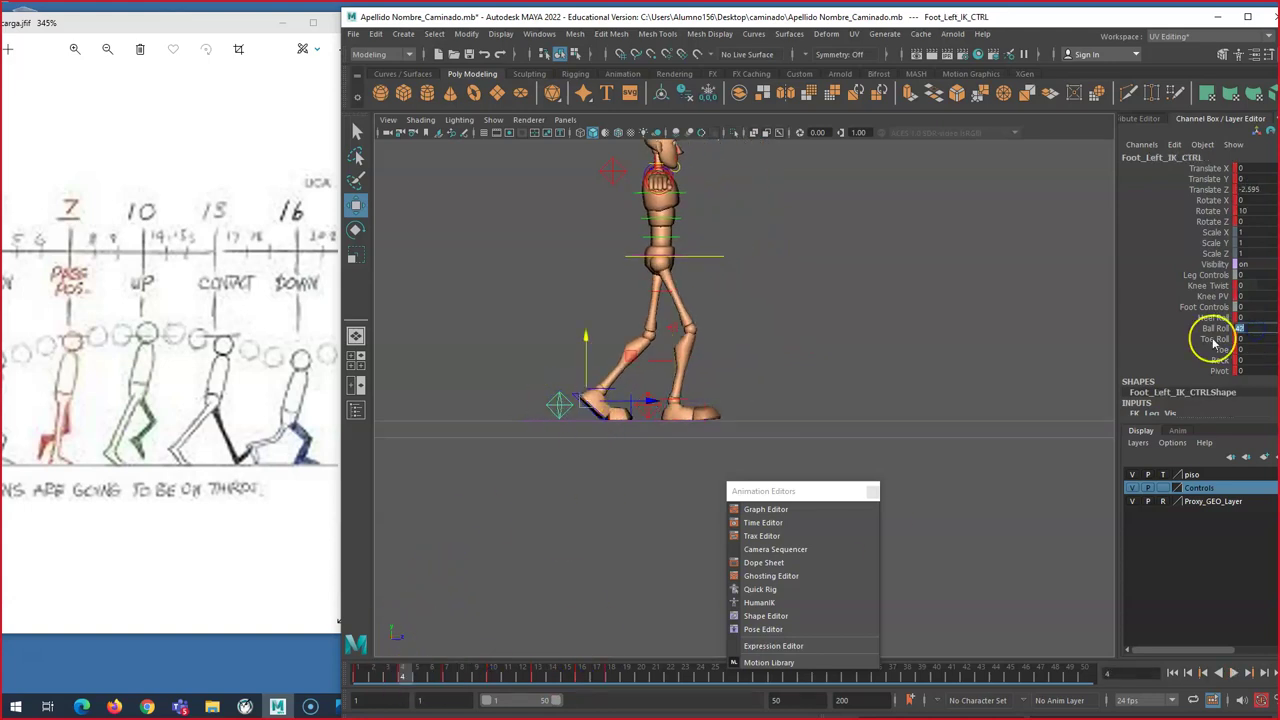
{"action": "key", "text": "Return"}
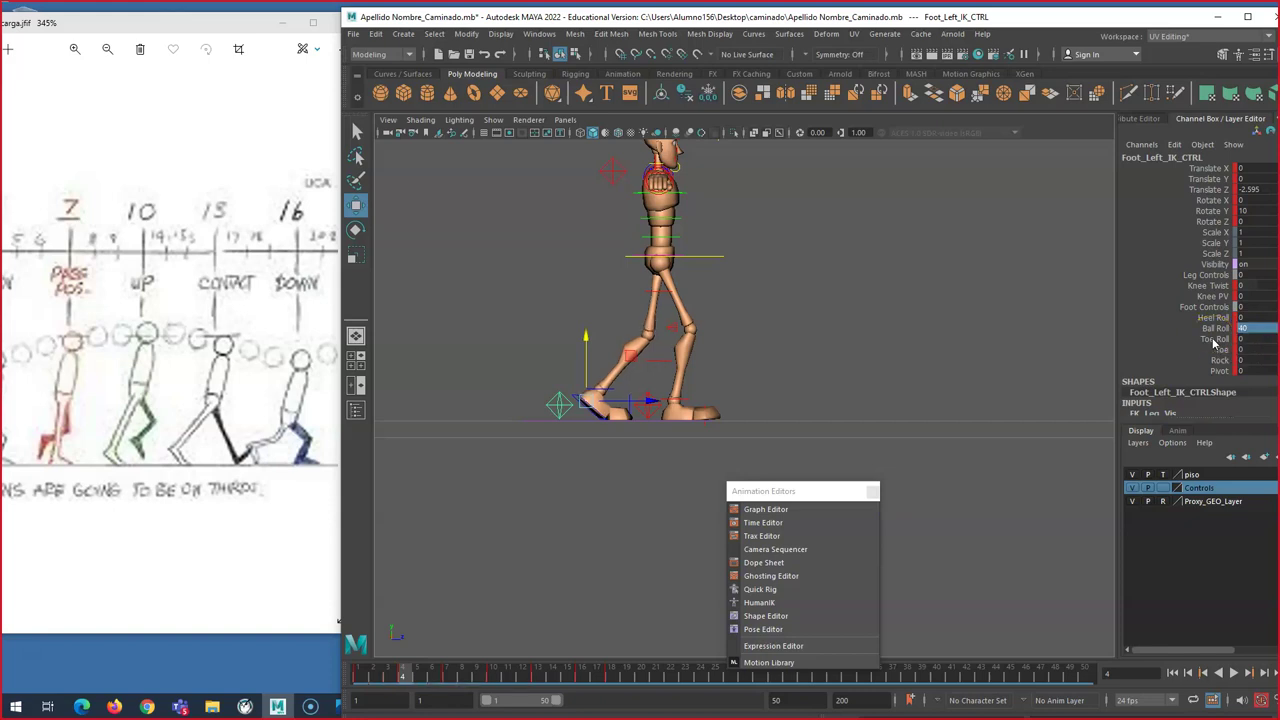
{"action": "left_click_drag", "start_coordinate": [377, 678], "coordinate": [583, 673]}
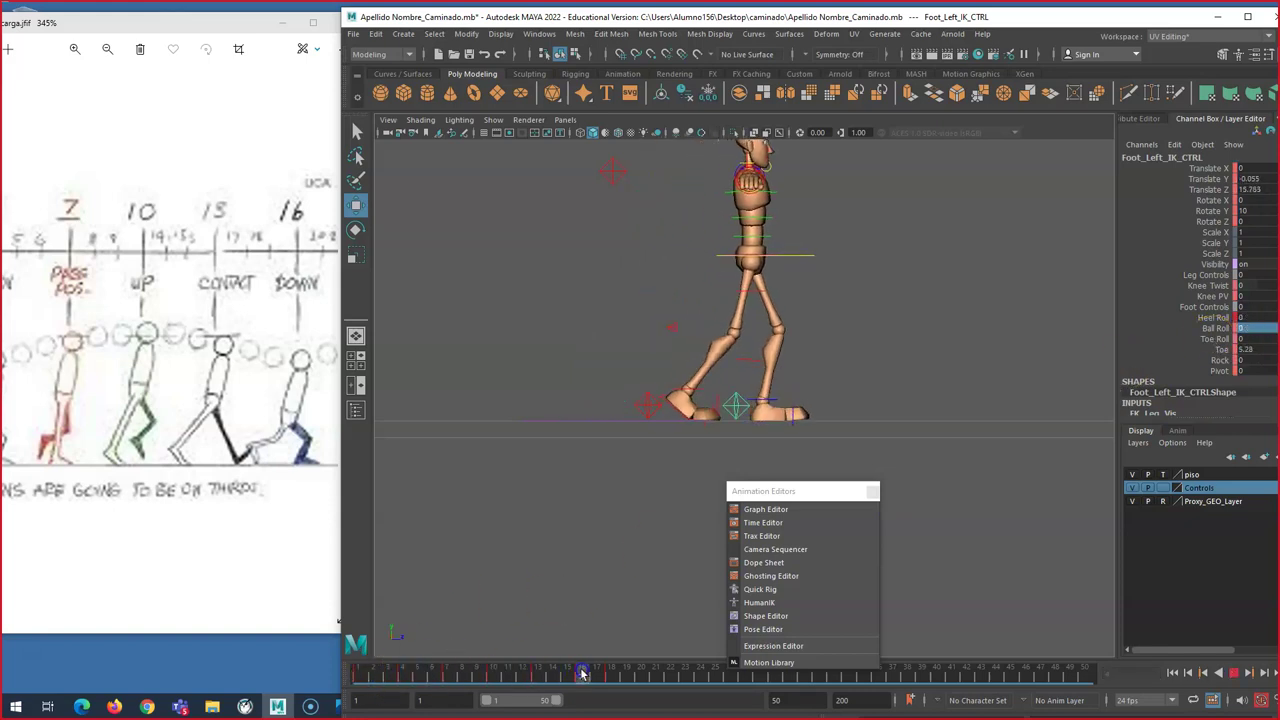
{"action": "left_click", "coordinate": [655, 405]}
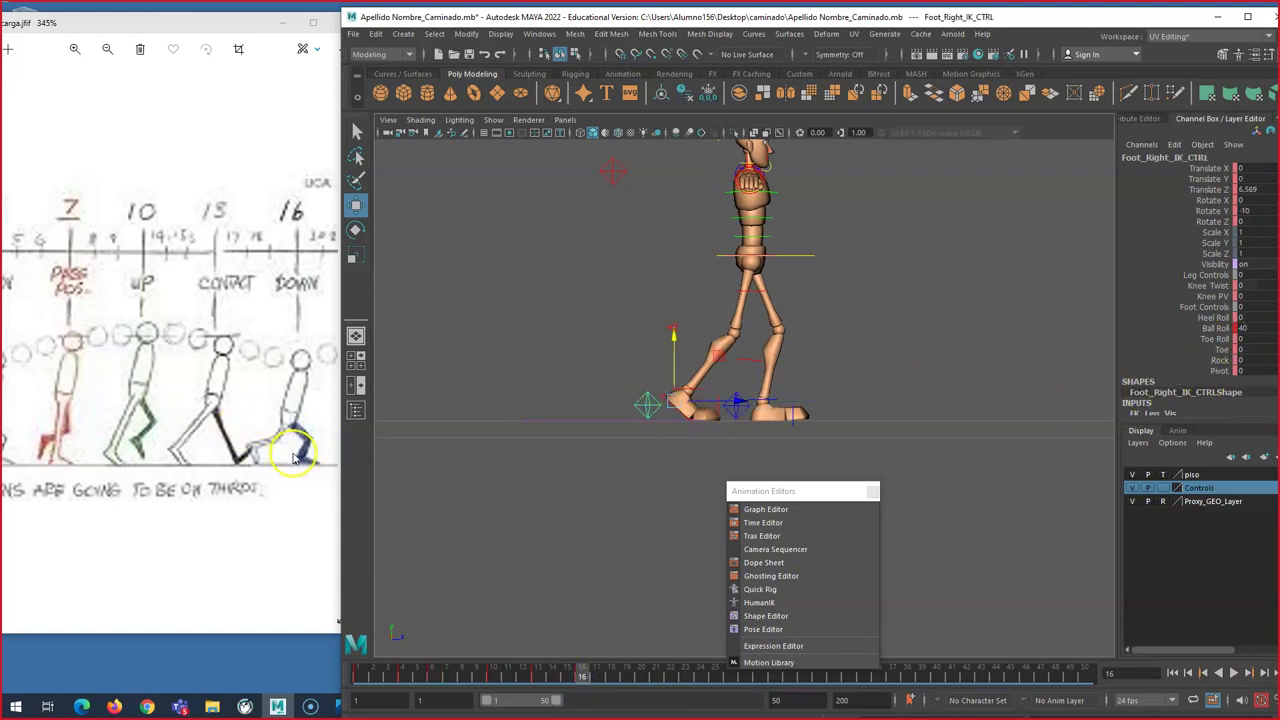
Step: Move the Maya window aside, bring the chart's frame 7 passing pose into view, and reposition the Animation Editors palette
{"action": "left_click_drag", "start_coordinate": [487, 24], "coordinate": [512, 17]}
{"action": "left_click_drag", "start_coordinate": [108, 345], "coordinate": [199, 342]}
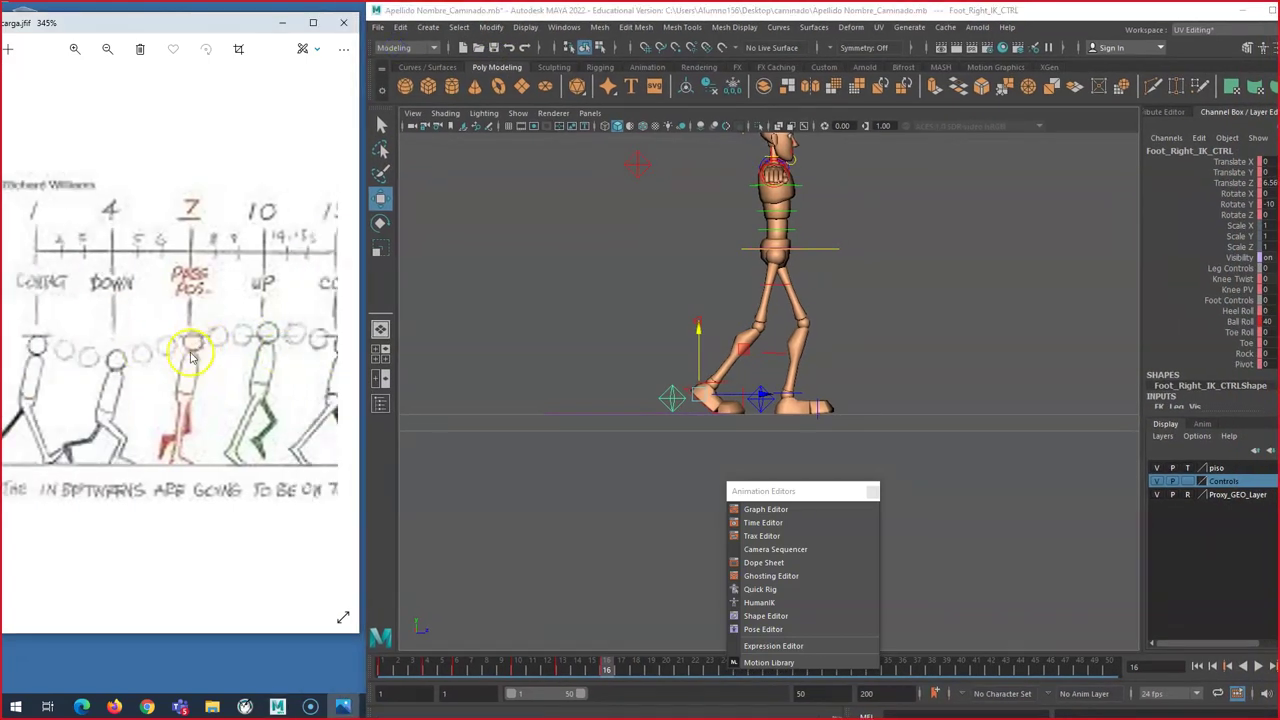
{"action": "left_click_drag", "start_coordinate": [800, 491], "coordinate": [893, 481]}
Step: At frame 19, move the root control forward and up over the planted left foot for the passing pose
{"action": "left_click", "coordinate": [657, 669]}
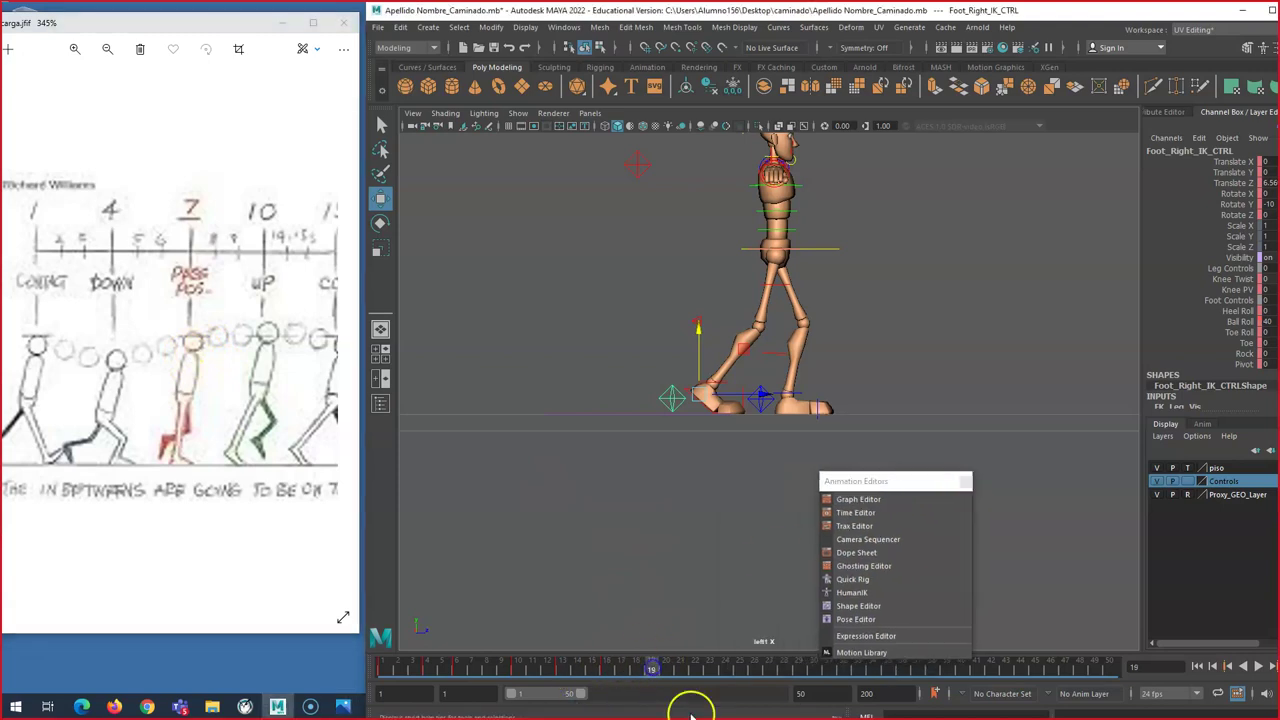
{"action": "left_click", "coordinate": [821, 250]}
{"action": "mouse_move", "coordinate": [808, 248]}
{"action": "left_mouse_down"}
{"action": "mouse_move", "coordinate": [843, 244]}
{"action": "mouse_move", "coordinate": [811, 223]}
{"action": "left_mouse_up"}
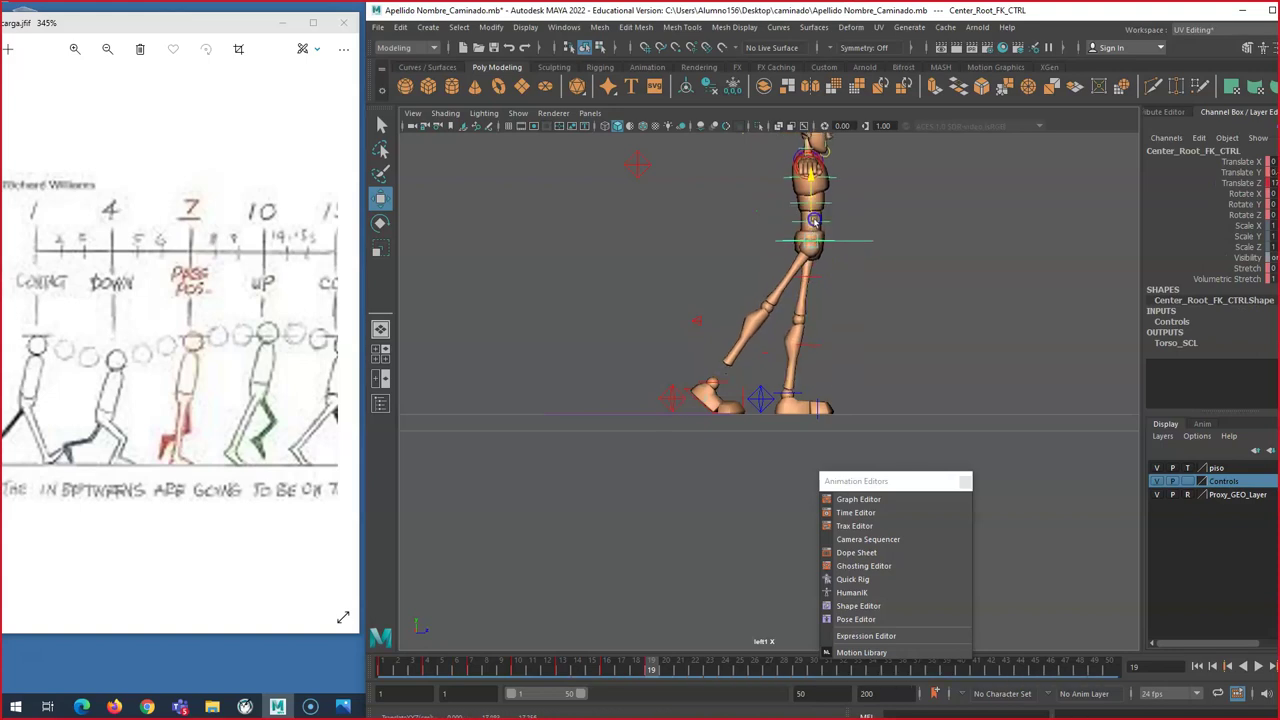
Step: Select the left foot control and shift the Maya window so the full channel values can be read
{"action": "left_click", "coordinate": [768, 410]}
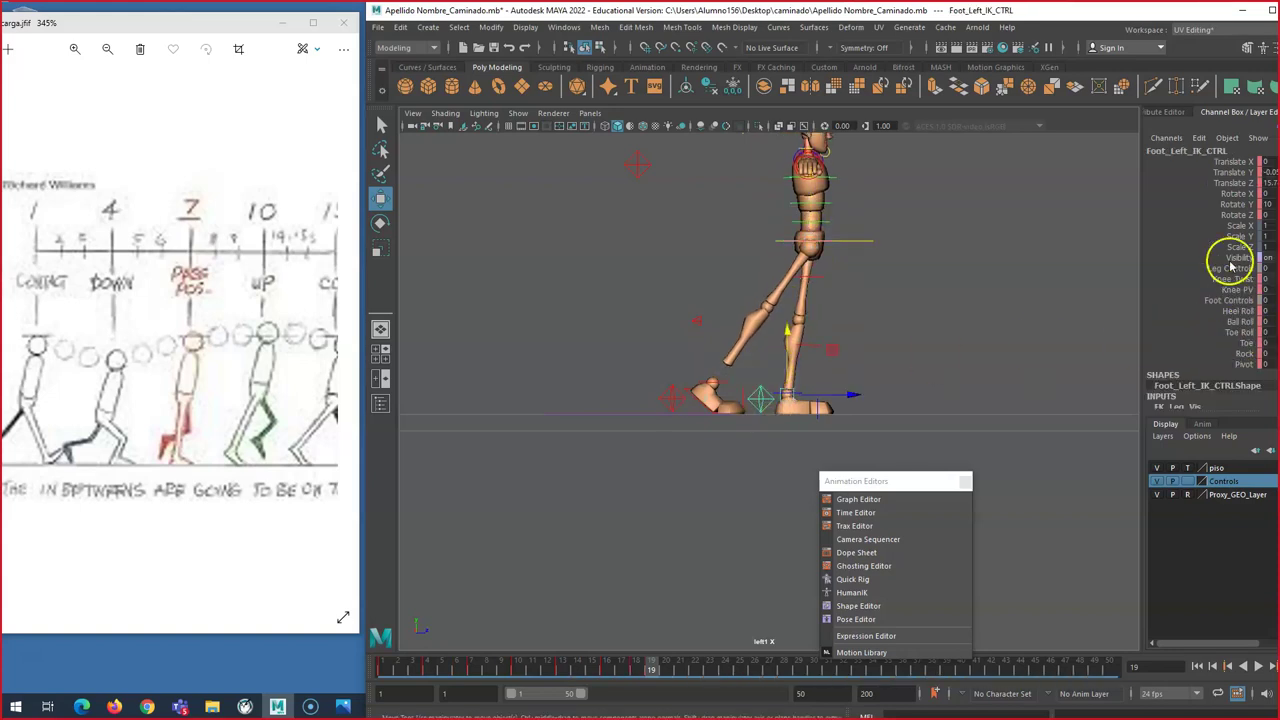
{"action": "left_click_drag", "start_coordinate": [1140, 12], "coordinate": [1075, 10]}
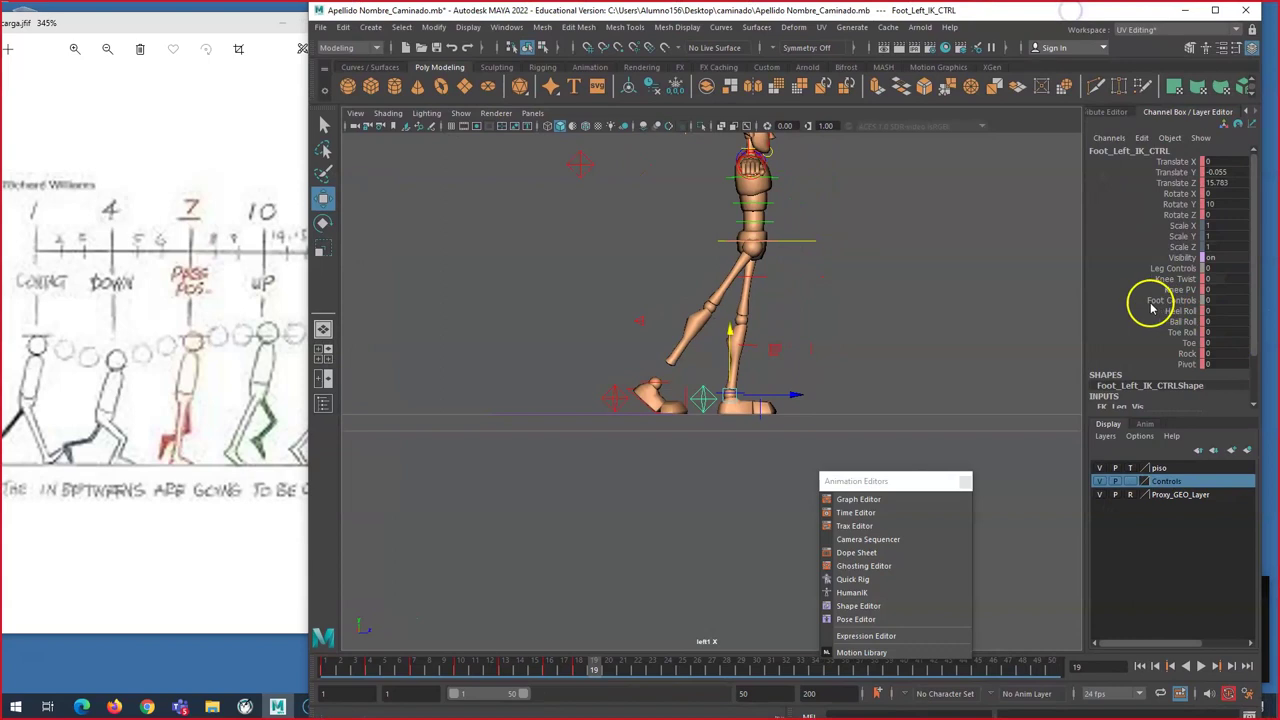
{"action": "left_click", "coordinate": [1182, 311]}
{"action": "middle_click_drag", "start_coordinate": [920, 329], "coordinate": [942, 328]}
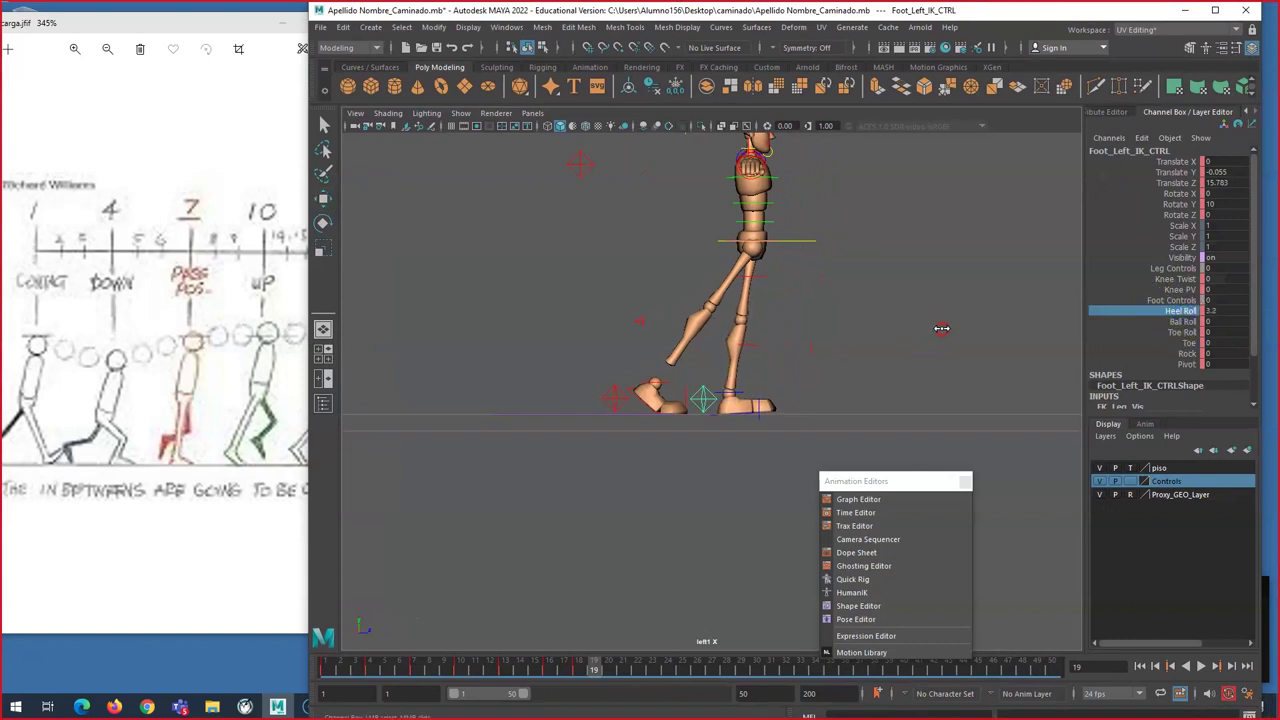
{"action": "key", "text": "ctrl+z"}
Step: Set the left foot control's Ball Roll to 5 at frame 19
{"action": "left_click", "coordinate": [1158, 323]}
{"action": "middle_click_drag", "start_coordinate": [842, 334], "coordinate": [880, 334]}
{"action": "double_click", "coordinate": [1223, 322]}
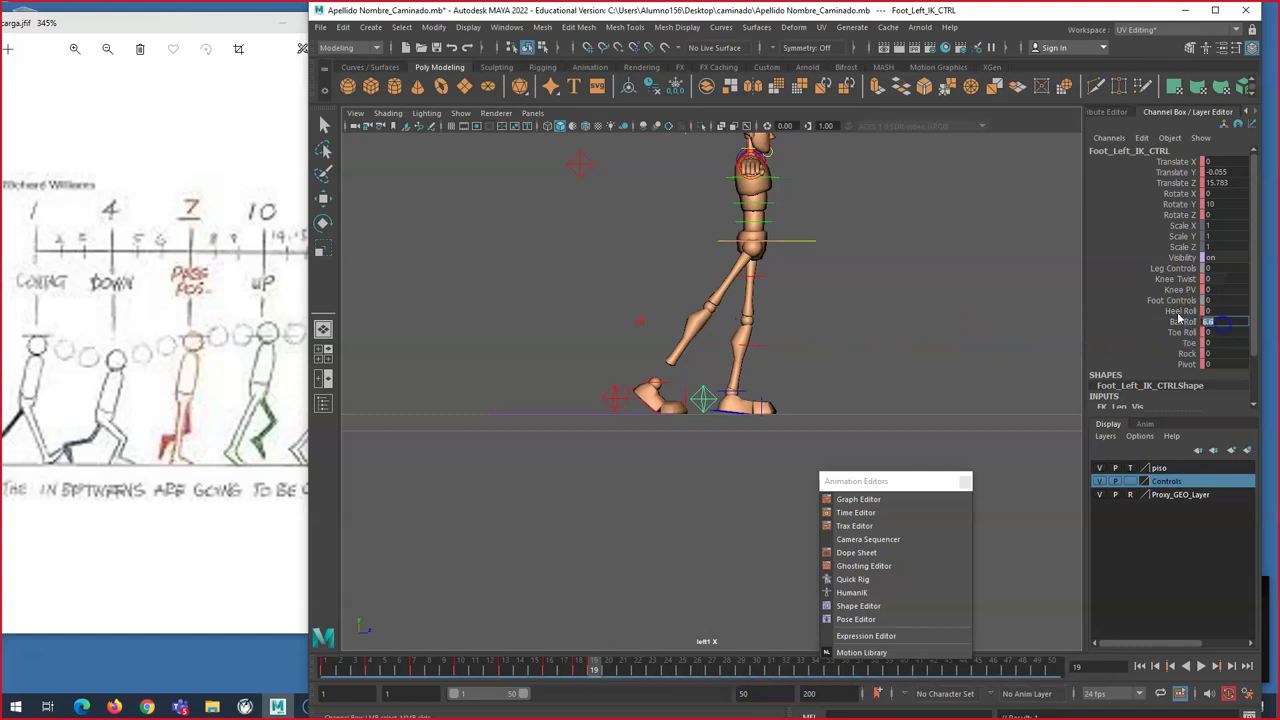
{"action": "left_click", "coordinate": [949, 283]}
Step: Raise the right foot control's Toe Roll to about 33 at frame 19
{"action": "left_click", "coordinate": [634, 388]}
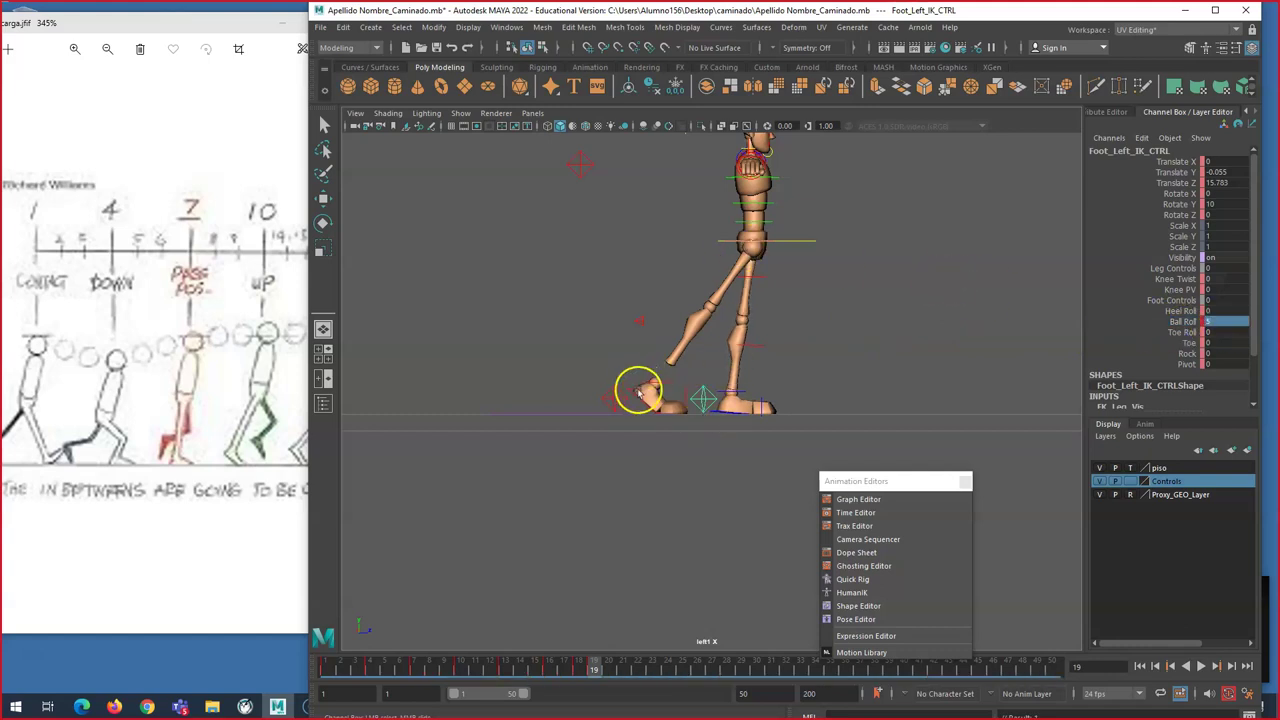
{"action": "key", "text": "w"}
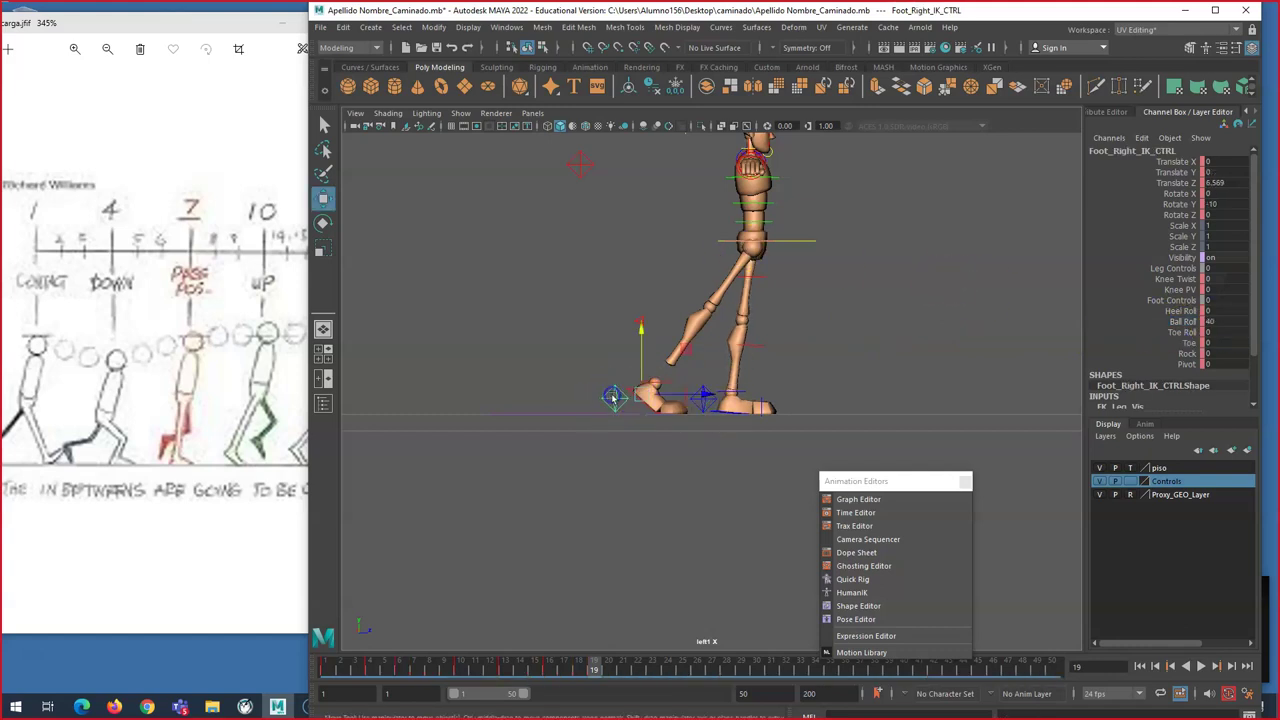
{"action": "left_click", "coordinate": [1185, 334]}
{"action": "middle_click_drag", "start_coordinate": [943, 351], "coordinate": [1035, 251]}
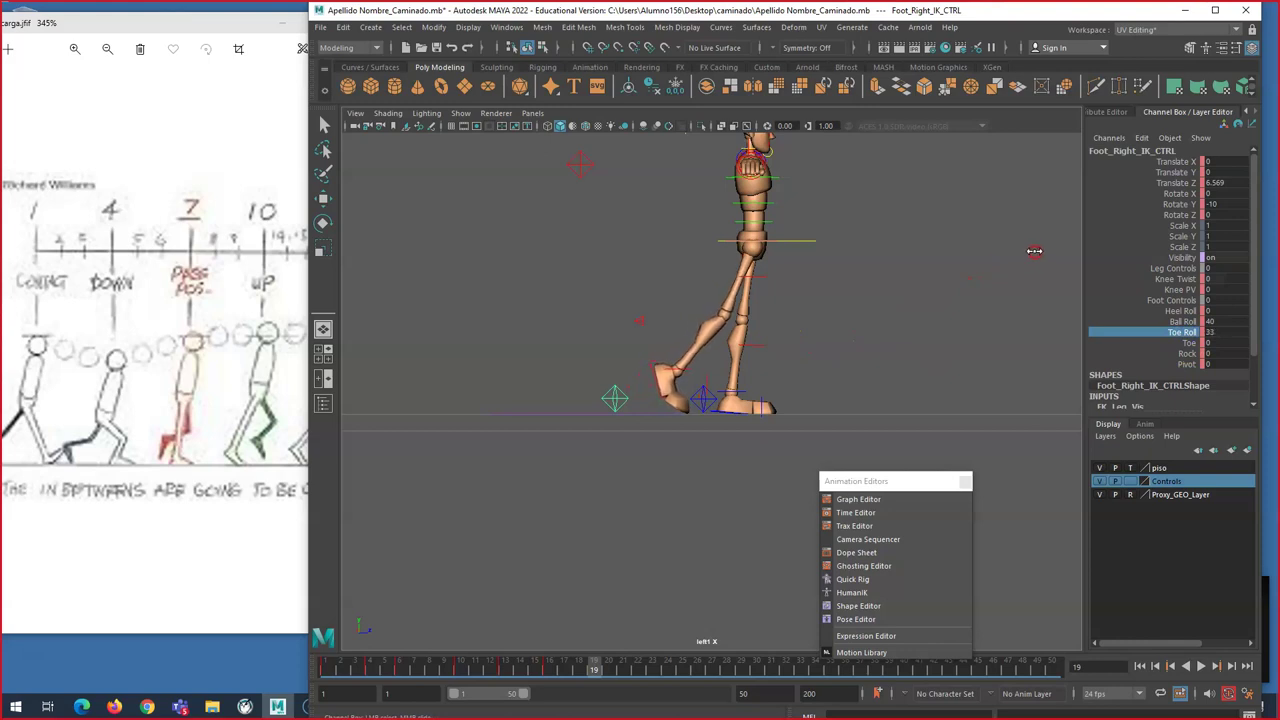
Step: Match the right foot control at frame 19 to the trailing left foot at frame 7 by setting Ball Roll and Toe Roll to 35
{"action": "left_click_drag", "start_coordinate": [594, 668], "coordinate": [366, 654]}
{"action": "left_click", "coordinate": [519, 430]}
{"action": "left_click", "coordinate": [527, 398]}
{"action": "left_click", "coordinate": [418, 668]}
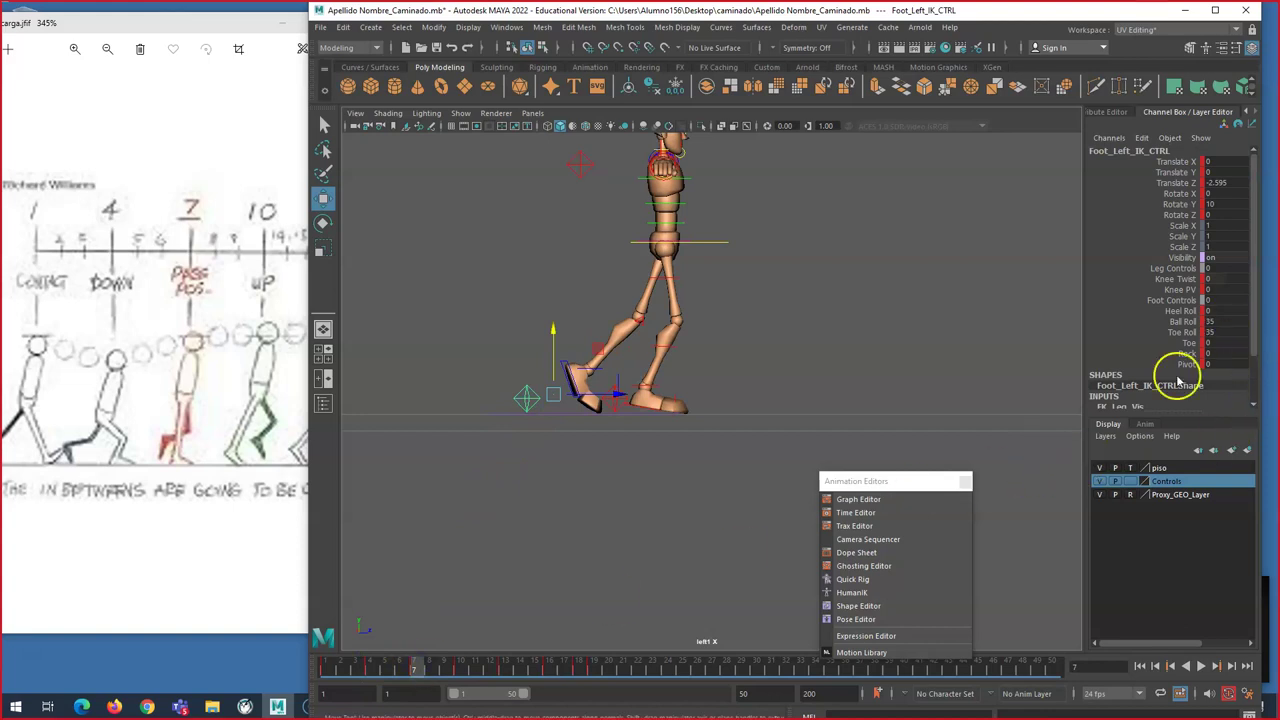
{"action": "left_click", "coordinate": [591, 670]}
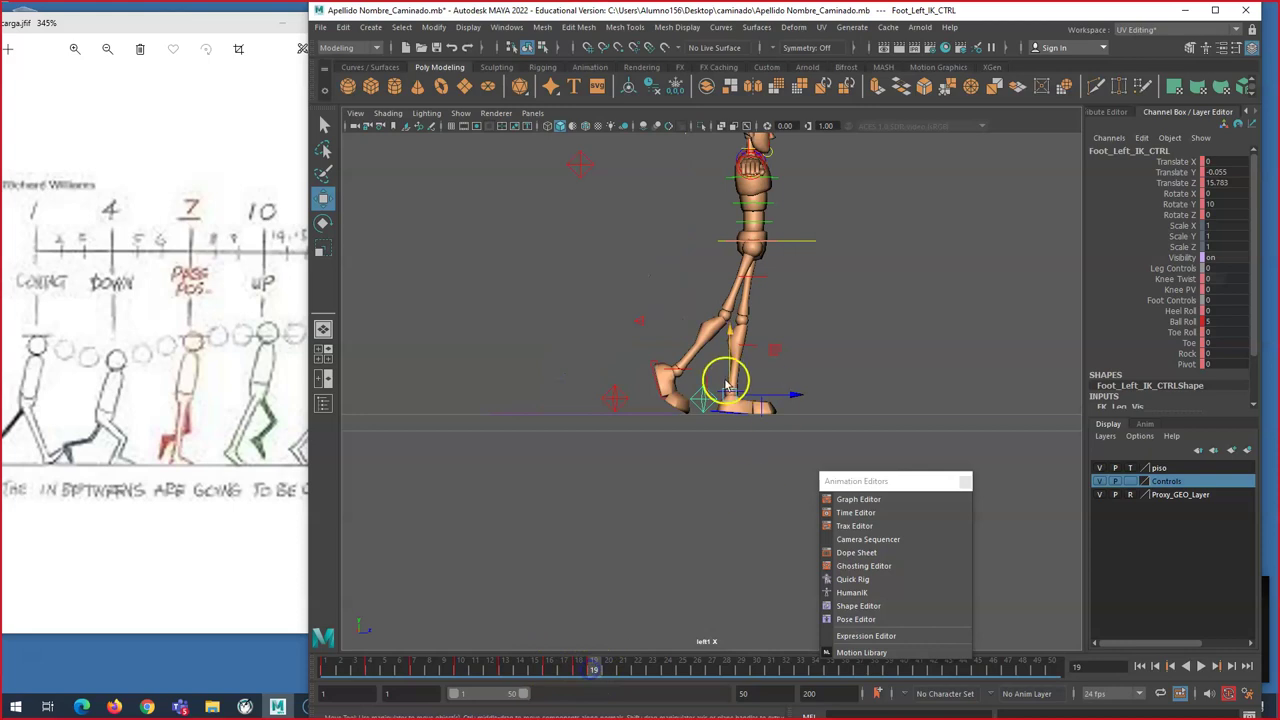
{"action": "left_click", "coordinate": [617, 396]}
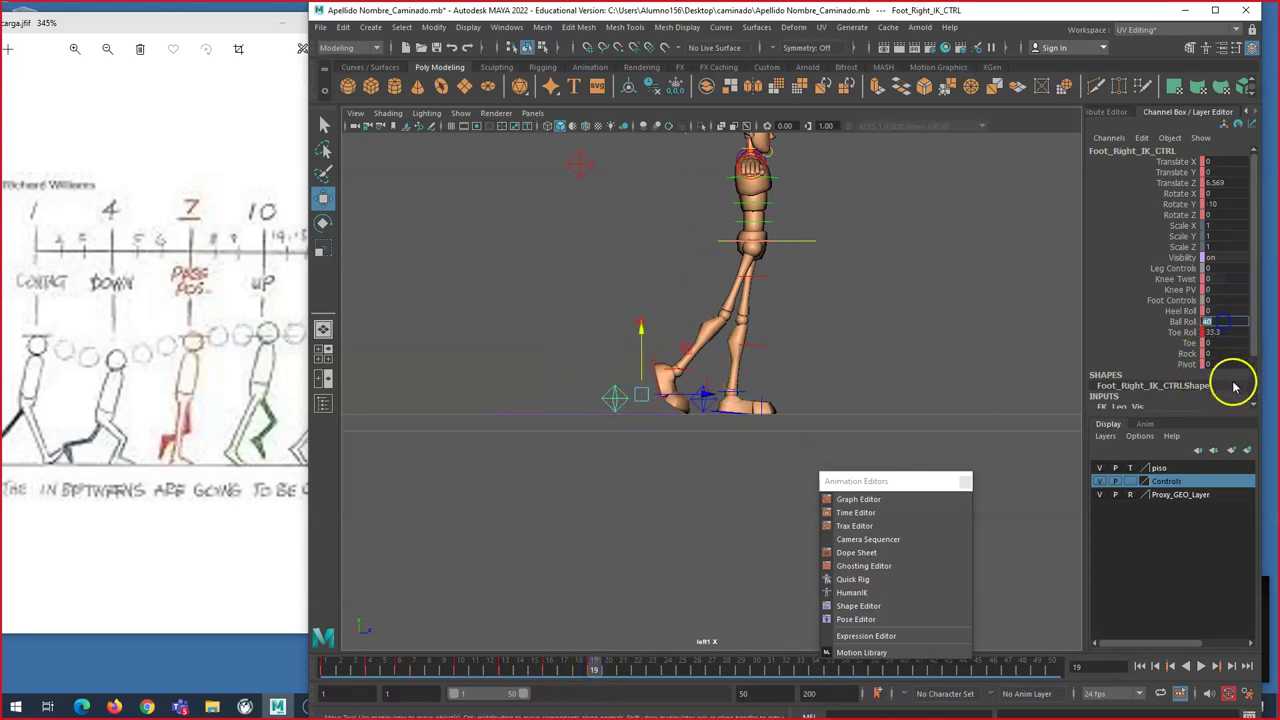
{"action": "key", "text": "Tab"}
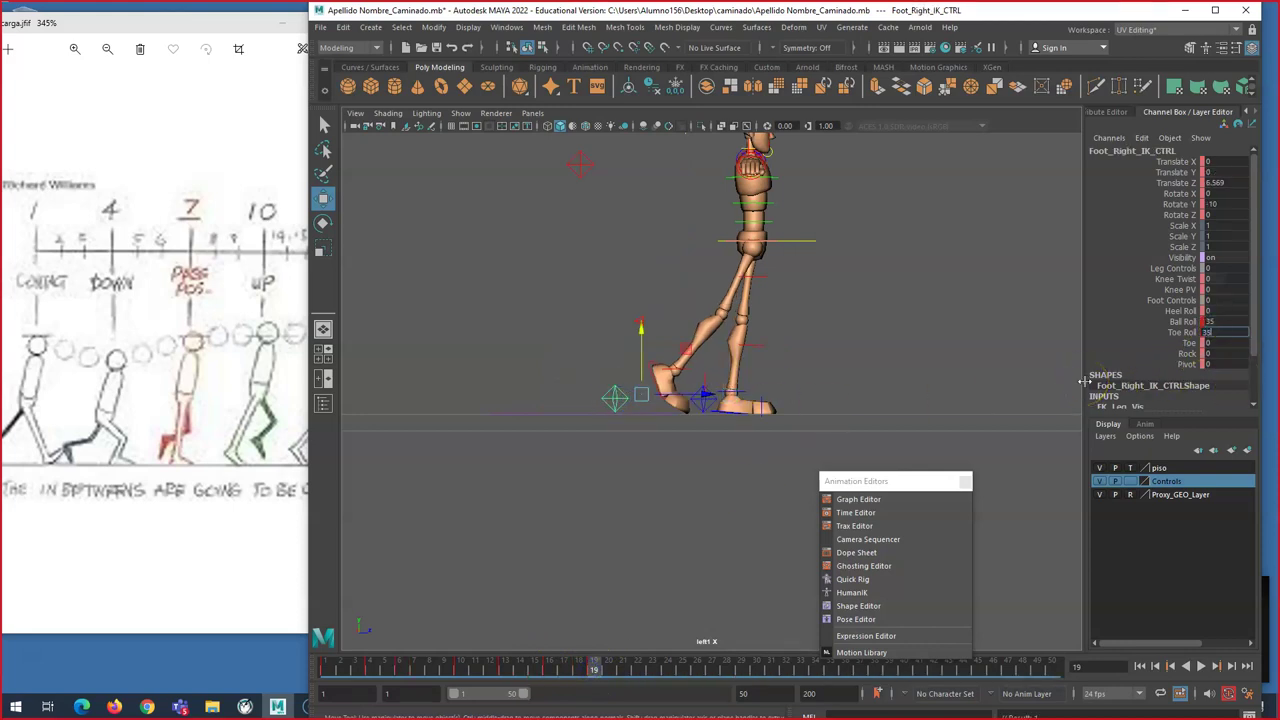
{"action": "key", "text": "Return"}
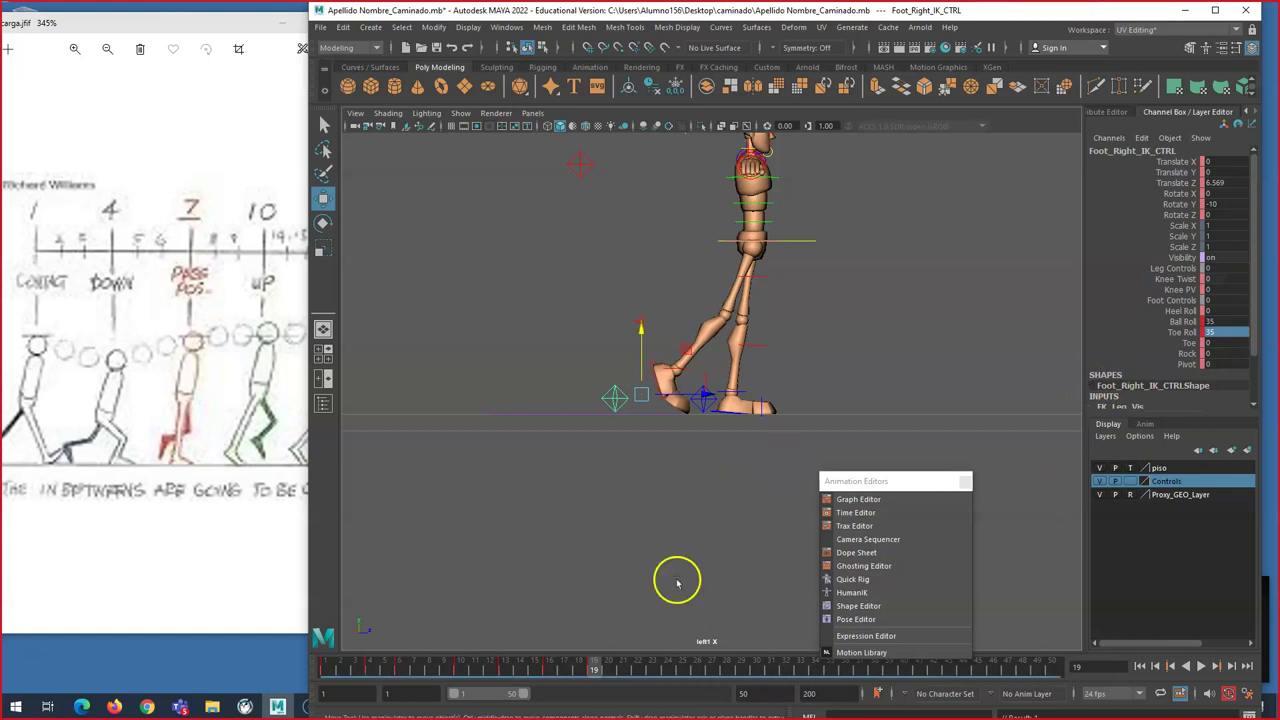
Step: Review the walk's motion, shift the root control forward and up near frame 16, and select the right foot control at frame 19
{"action": "left_click_drag", "start_coordinate": [842, 480], "coordinate": [706, 420]}
{"action": "left_click_drag", "start_coordinate": [590, 667], "coordinate": [289, 610]}
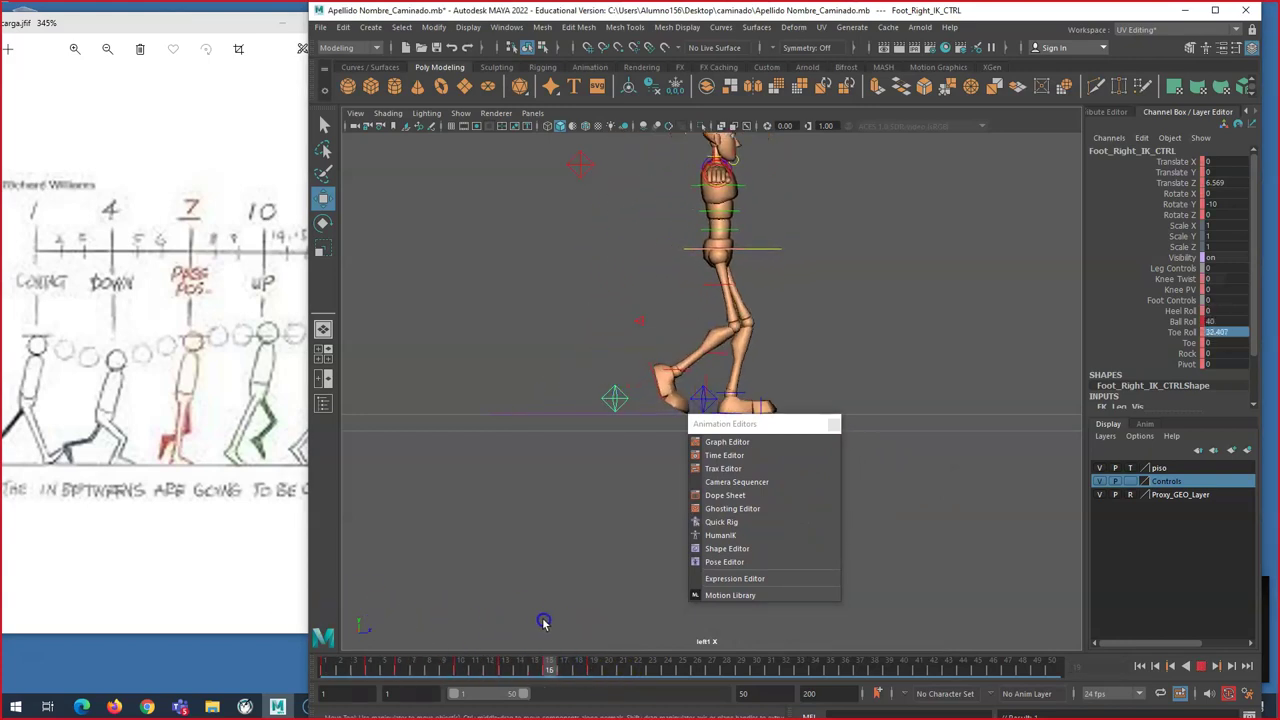
{"action": "key", "text": "Escape"}
{"action": "left_click_drag", "start_coordinate": [774, 249], "coordinate": [760, 207]}
{"action": "mouse_move", "coordinate": [557, 654]}
{"action": "left_mouse_down"}
{"action": "mouse_move", "coordinate": [430, 655]}
{"action": "mouse_move", "coordinate": [437, 634]}
{"action": "mouse_move", "coordinate": [458, 636]}
{"action": "mouse_move", "coordinate": [366, 643]}
{"action": "mouse_move", "coordinate": [445, 642]}
{"action": "mouse_move", "coordinate": [517, 670]}
{"action": "mouse_move", "coordinate": [594, 668]}
{"action": "left_mouse_up"}
{"action": "left_click", "coordinate": [610, 398]}
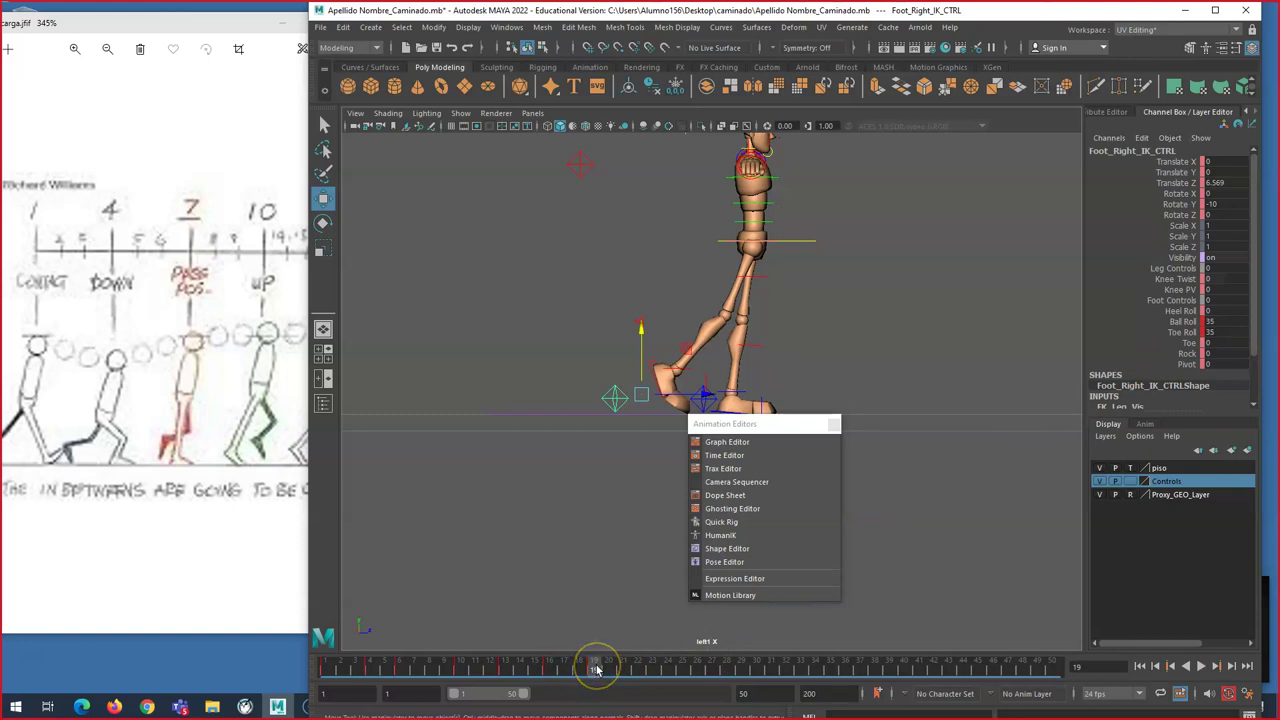
Step: Key the right foot control at frame 16 and set its Toe Roll to 0
{"action": "left_click_drag", "start_coordinate": [597, 668], "coordinate": [549, 668]}
{"action": "left_click", "coordinate": [879, 693]}
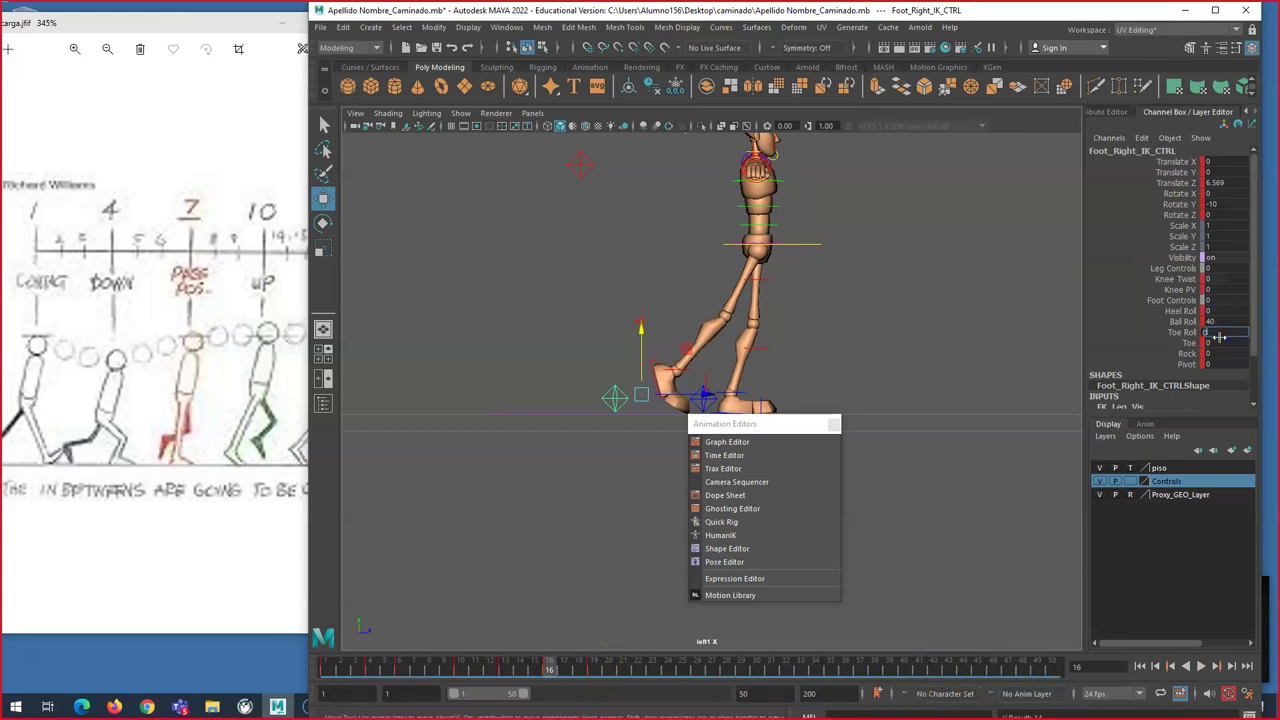
{"action": "key", "text": "Return"}
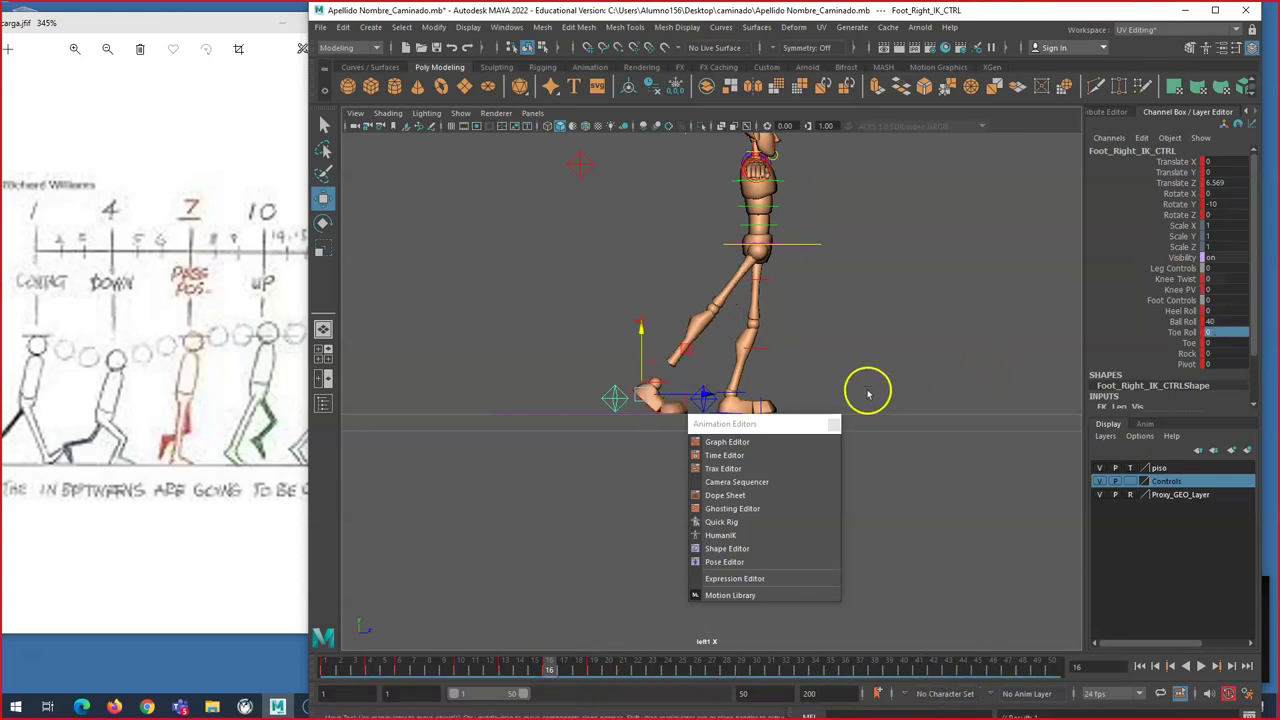
{"action": "left_click", "coordinate": [809, 249]}
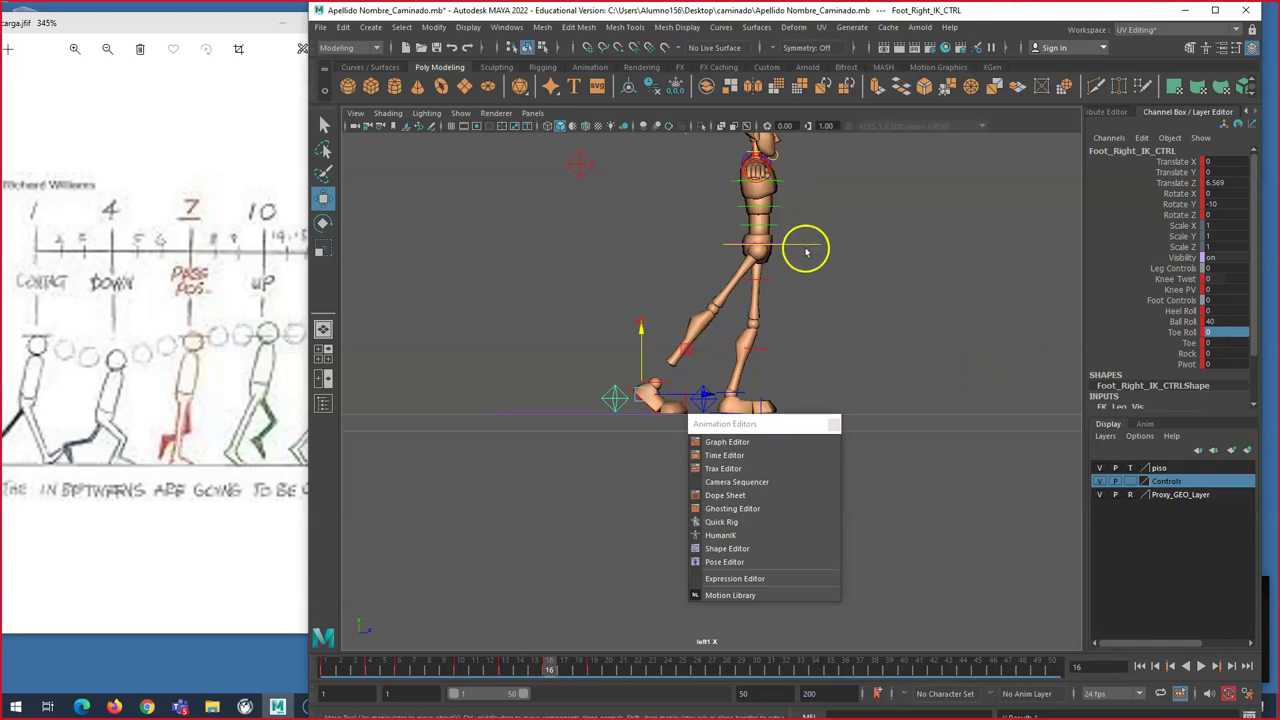
Step: Move the root control back to about 15.1 in Translate Z at frame 16 and compare it with the contact pose at frame 13
{"action": "left_click", "coordinate": [760, 237]}
{"action": "left_click_drag", "start_coordinate": [760, 240], "coordinate": [733, 240]}
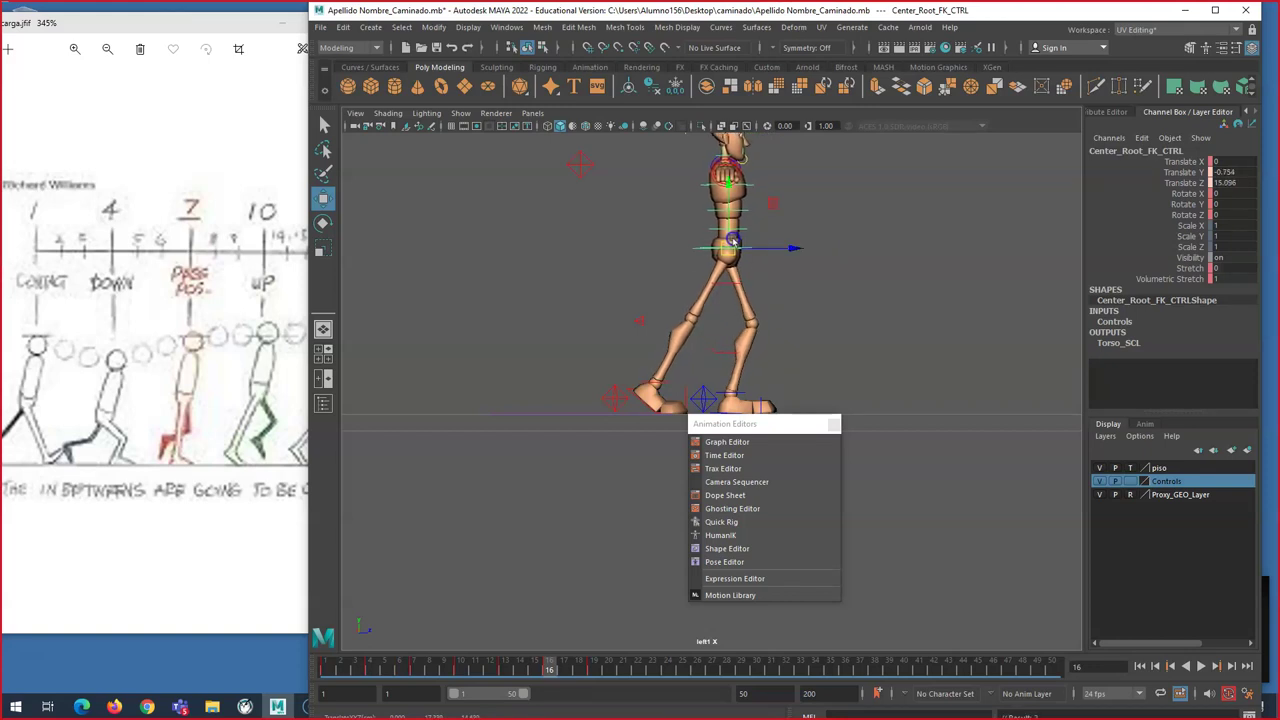
{"action": "left_click_drag", "start_coordinate": [549, 669], "coordinate": [507, 667]}
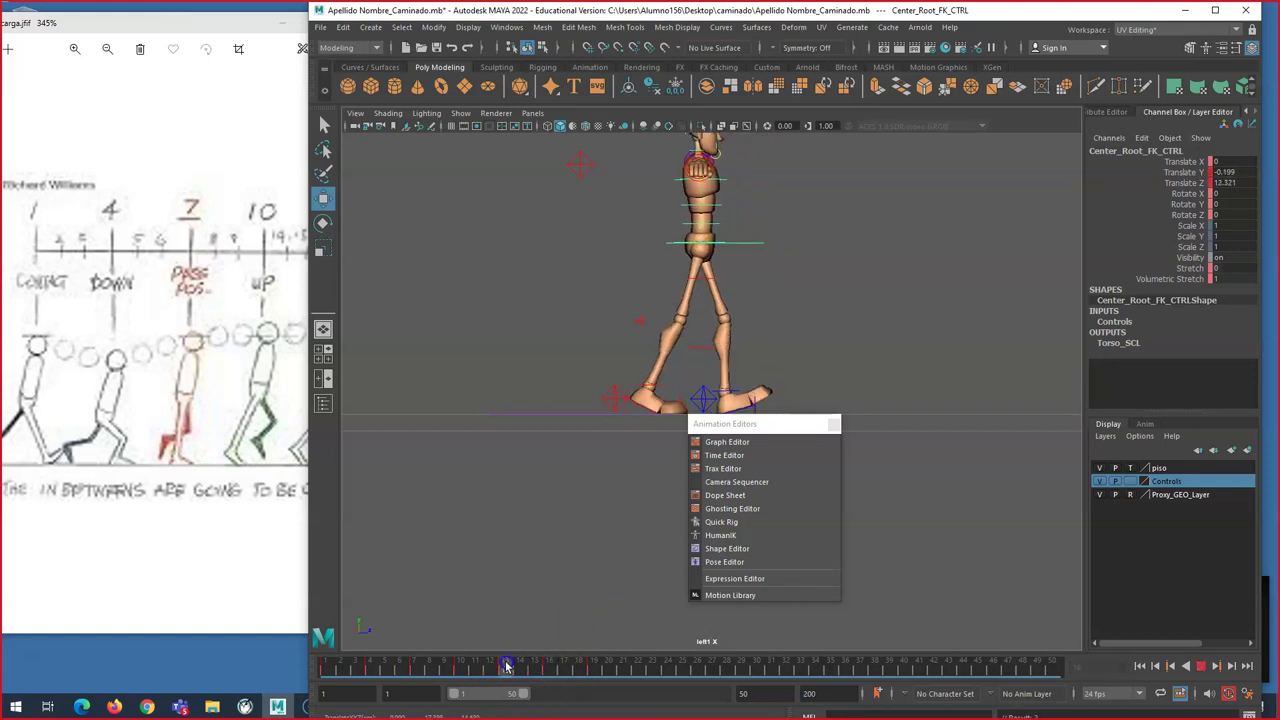
Step: Rearrange the windows to uncover the reference image and pan the chart to its contact 13 and down 16 poses
{"action": "left_click", "coordinate": [508, 27]}
{"action": "left_click", "coordinate": [590, 10]}
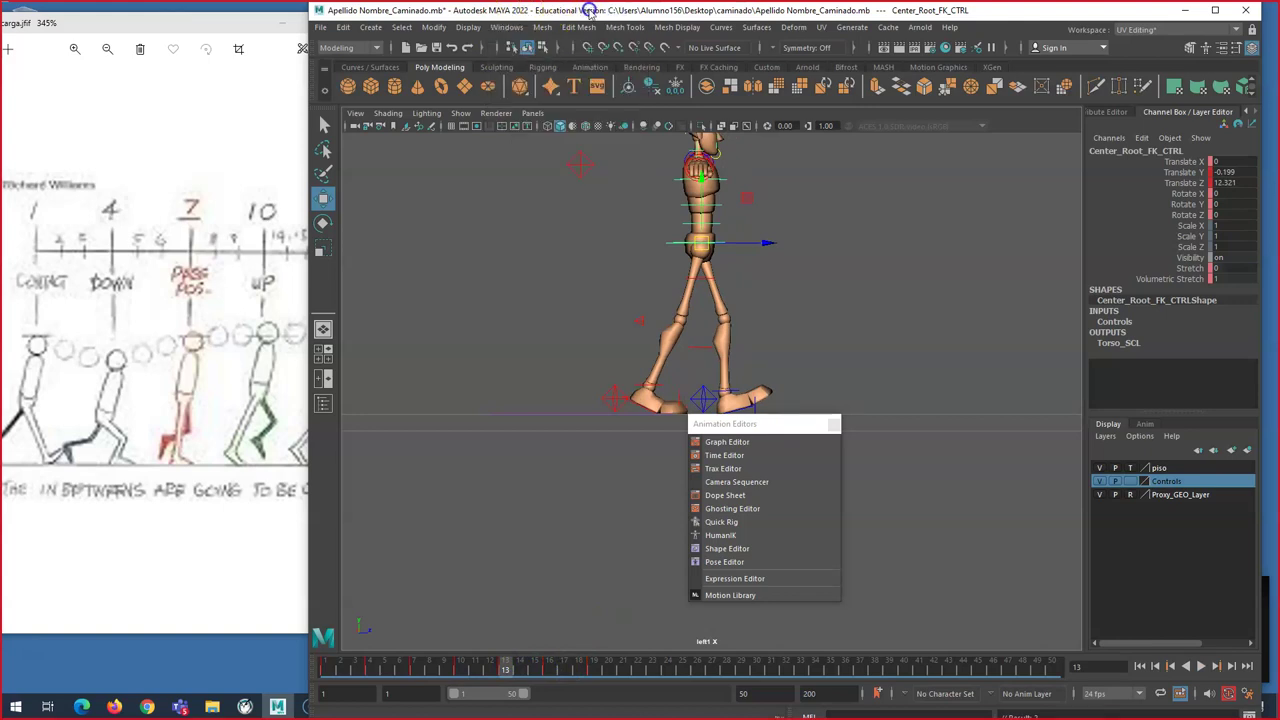
{"action": "left_click_drag", "start_coordinate": [523, 12], "coordinate": [585, 10]}
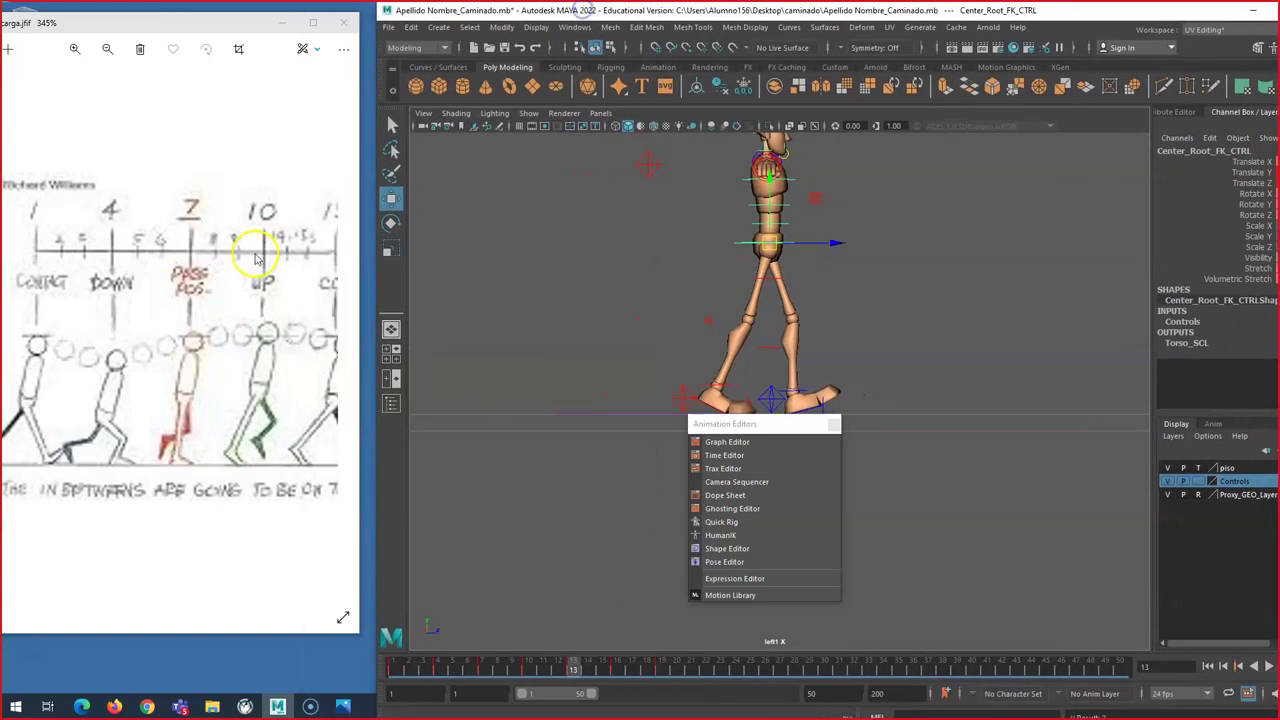
{"action": "left_click_drag", "start_coordinate": [256, 260], "coordinate": [116, 258]}
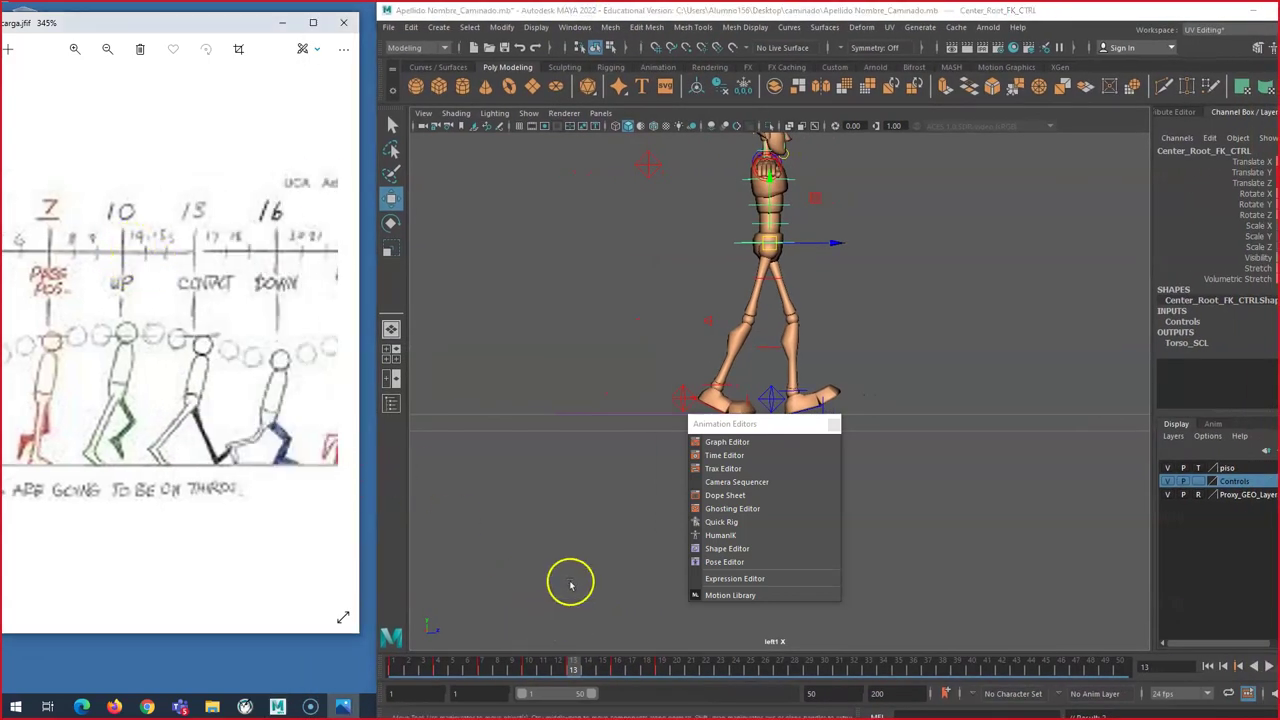
Step: Lower the root control at frame 16 to about -1.03 in Translate Y to match the chart's down pose
{"action": "left_click_drag", "start_coordinate": [586, 666], "coordinate": [527, 671]}
{"action": "left_click_drag", "start_coordinate": [756, 422], "coordinate": [873, 429]}
{"action": "left_click_drag", "start_coordinate": [537, 672], "coordinate": [617, 667]}
{"action": "left_click_drag", "start_coordinate": [796, 209], "coordinate": [793, 213]}
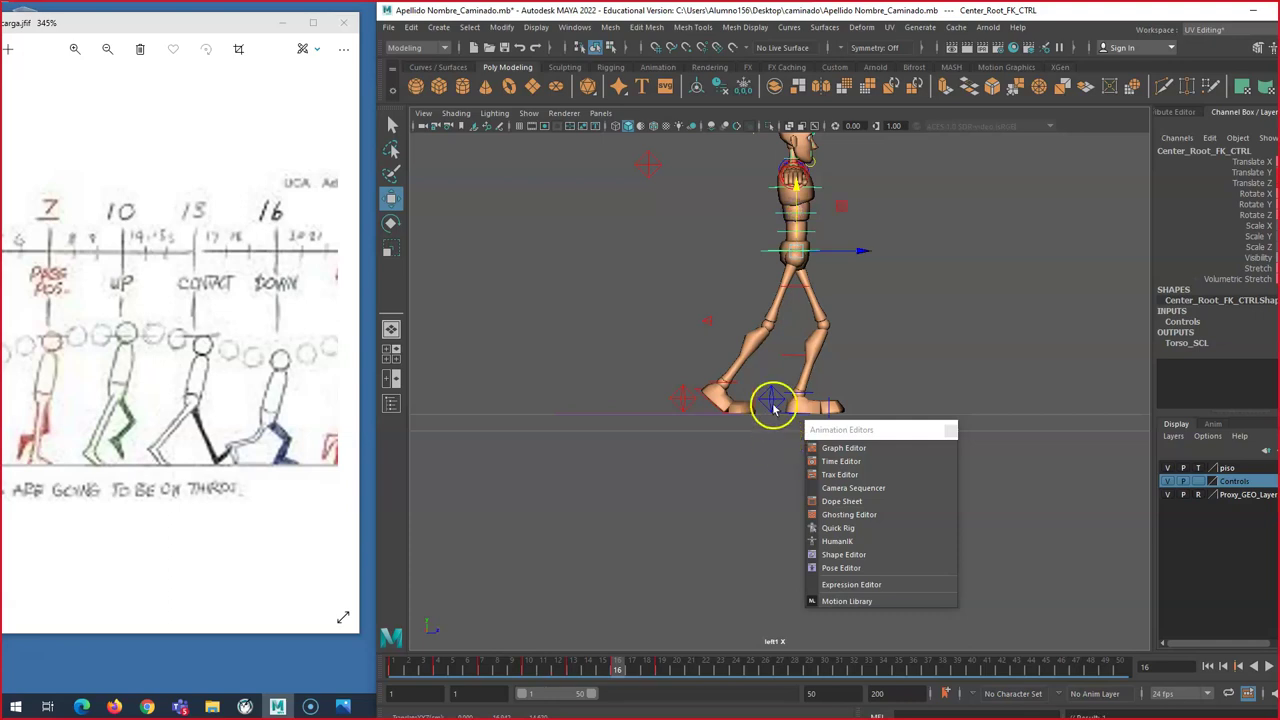
Step: Bring the full Maya channel list into view and set the left foot control's Ball Roll to 0 at frame 16
{"action": "left_click", "coordinate": [772, 406]}
{"action": "left_click_drag", "start_coordinate": [1071, 12], "coordinate": [994, 12]}
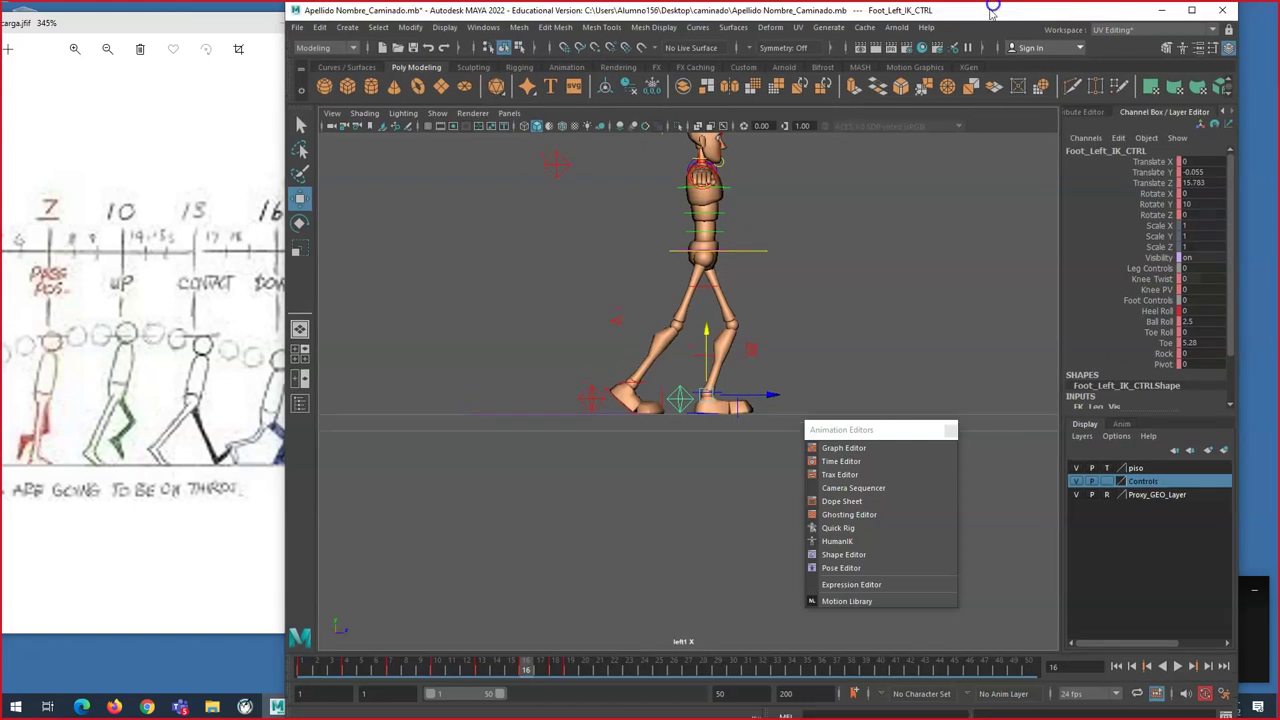
{"action": "left_click_drag", "start_coordinate": [858, 429], "coordinate": [880, 430]}
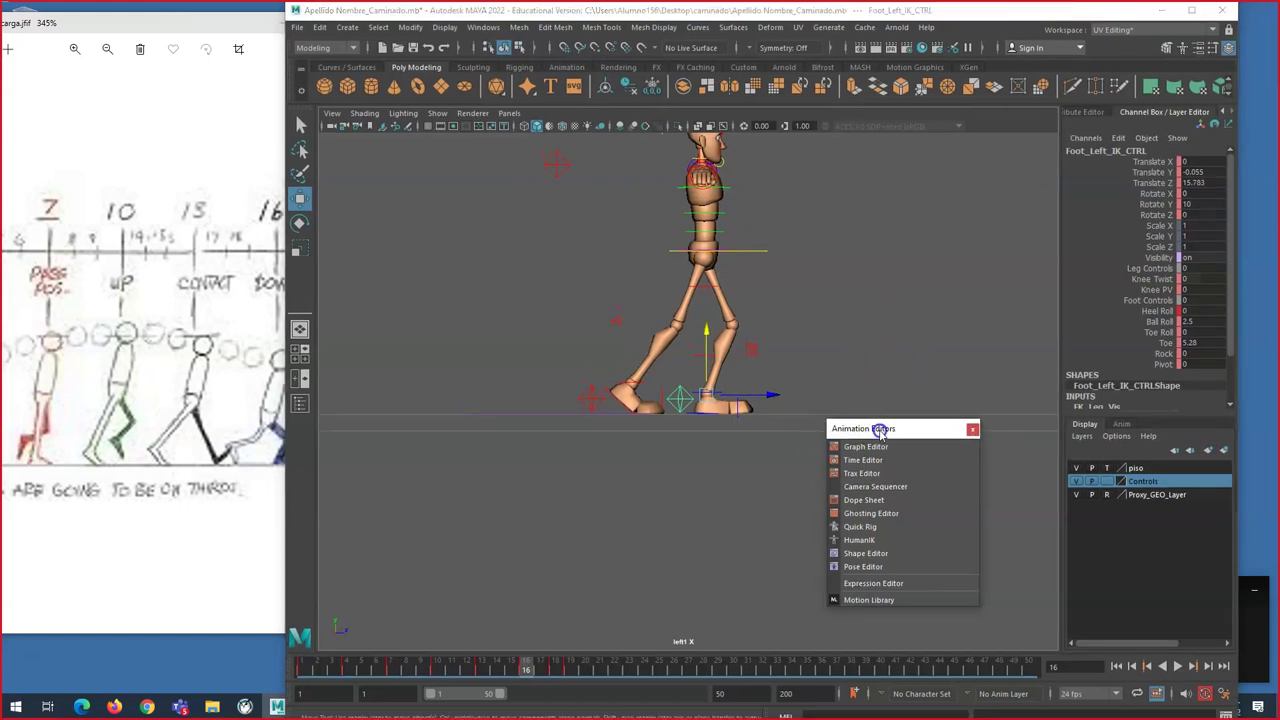
{"action": "left_click", "coordinate": [555, 668]}
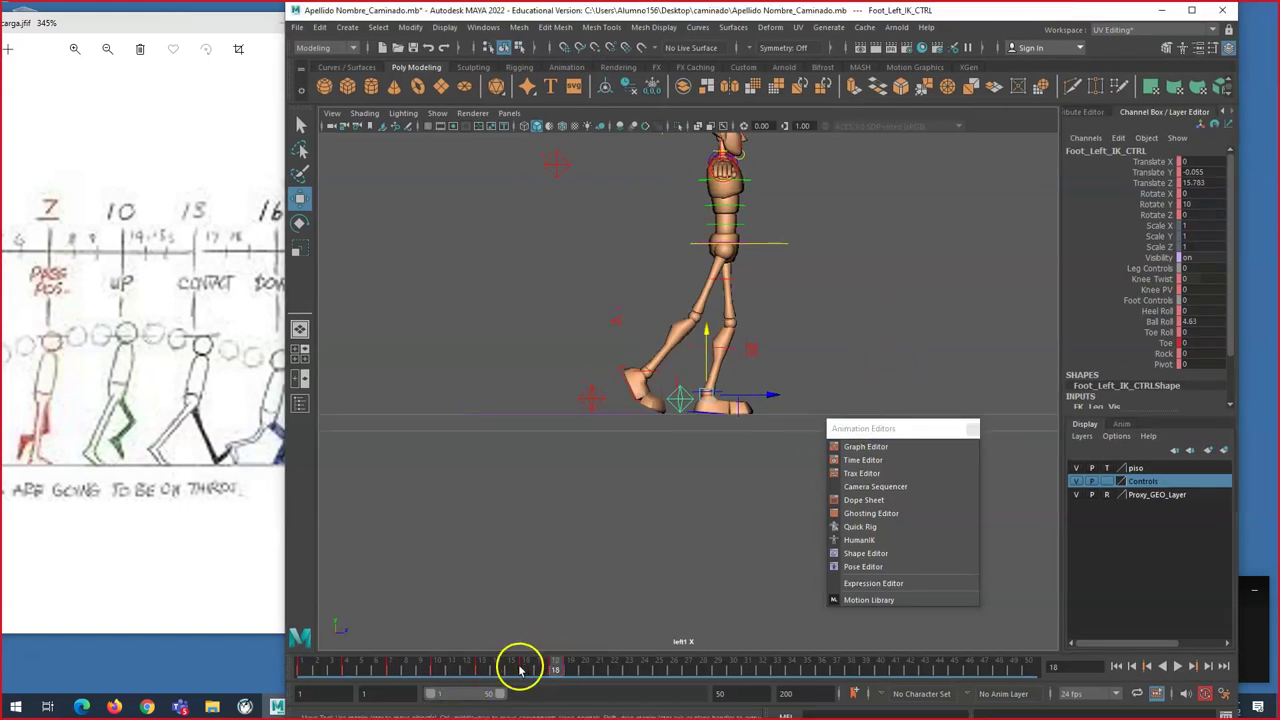
{"action": "key", "text": "alt+v"}
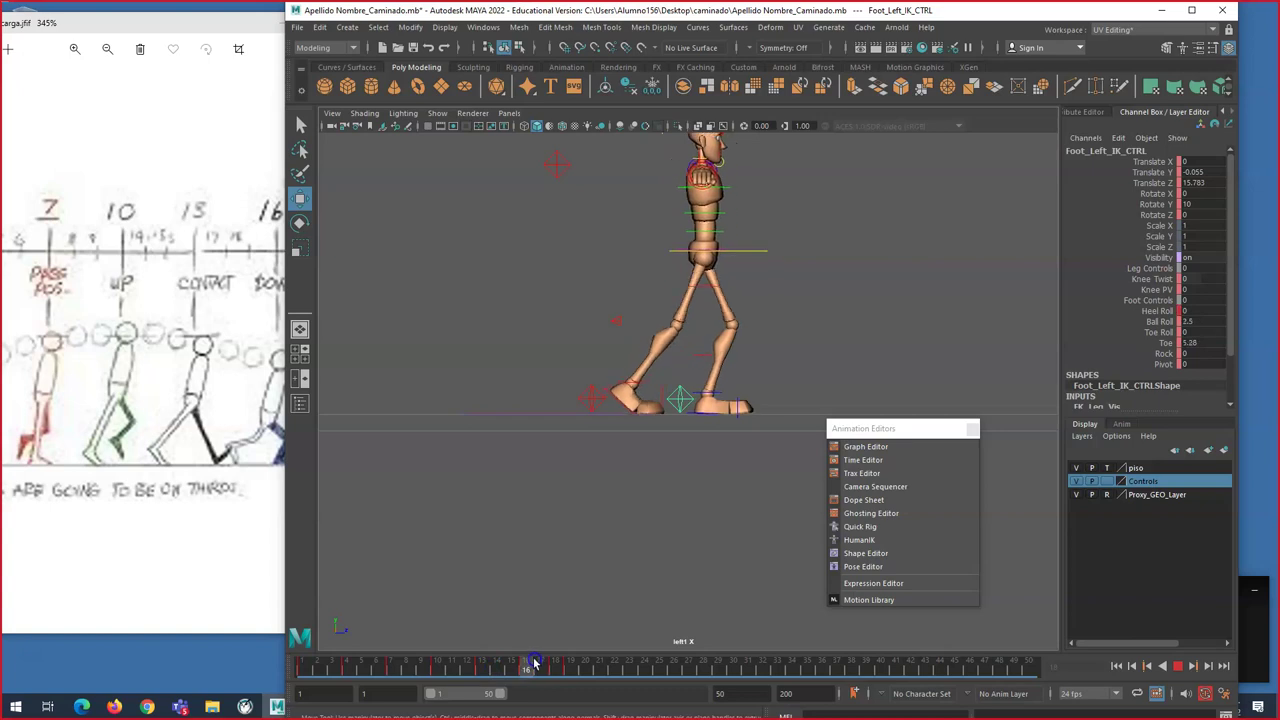
{"action": "left_click", "coordinate": [529, 668]}
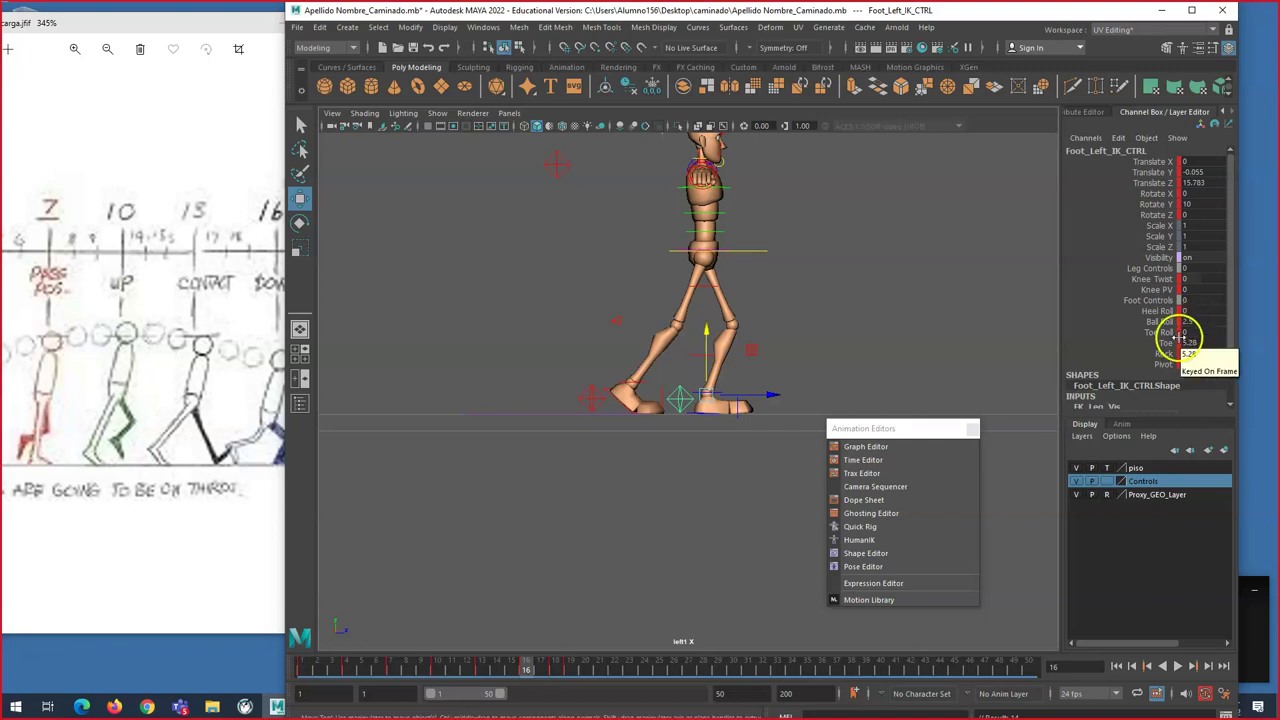
{"action": "left_click", "coordinate": [1207, 321]}
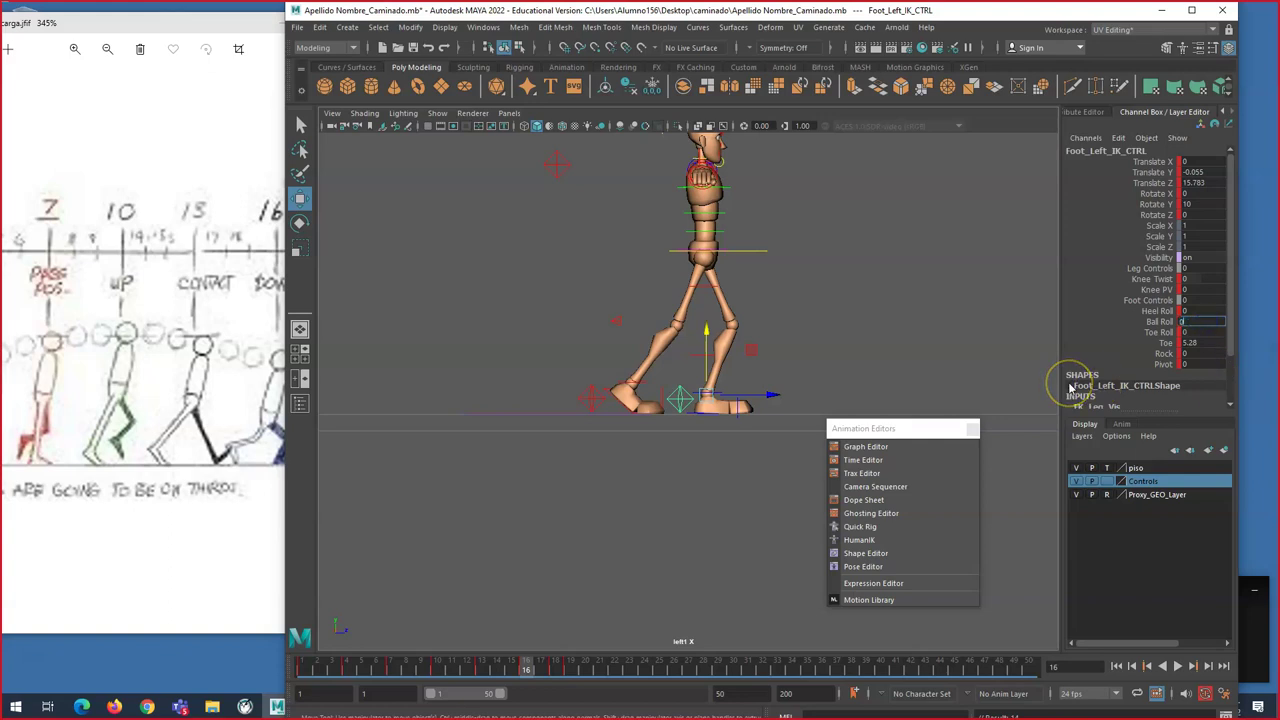
Step: Set the left foot control's Ball Roll to 0 at frames 18 and 19
{"action": "left_click", "coordinate": [554, 670]}
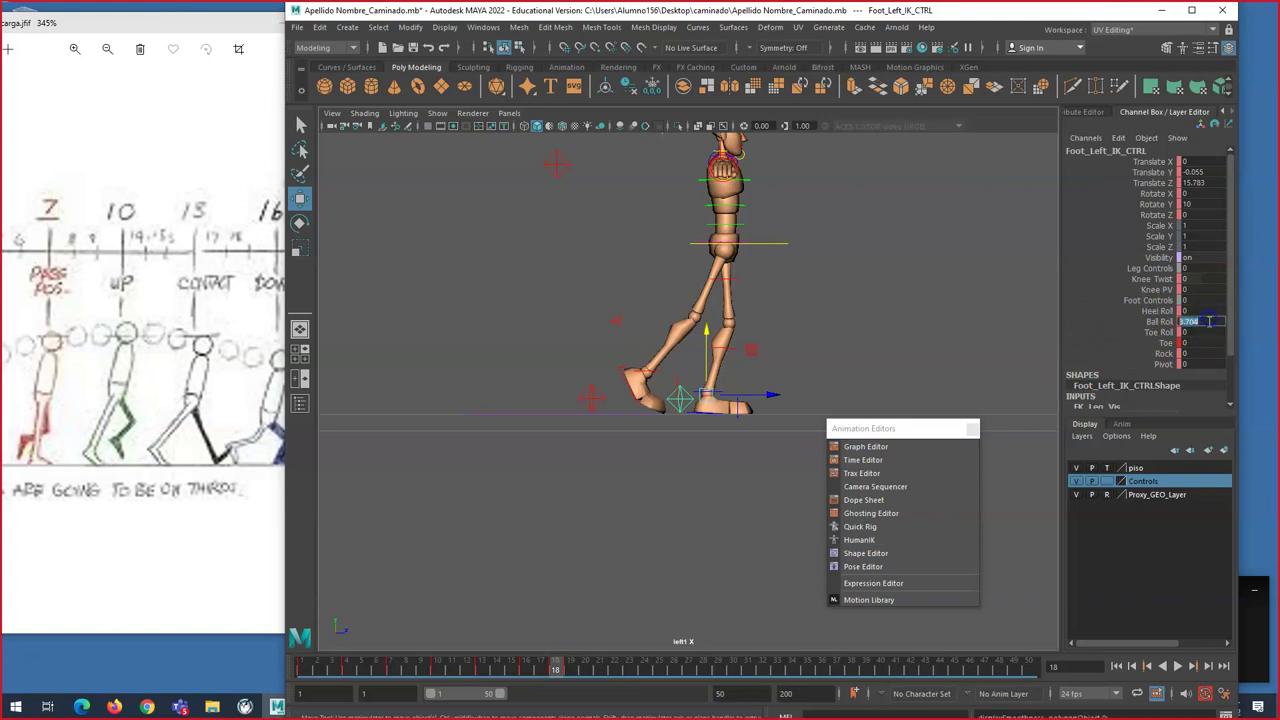
{"action": "type", "text": "0"}
{"action": "key", "text": "Return"}
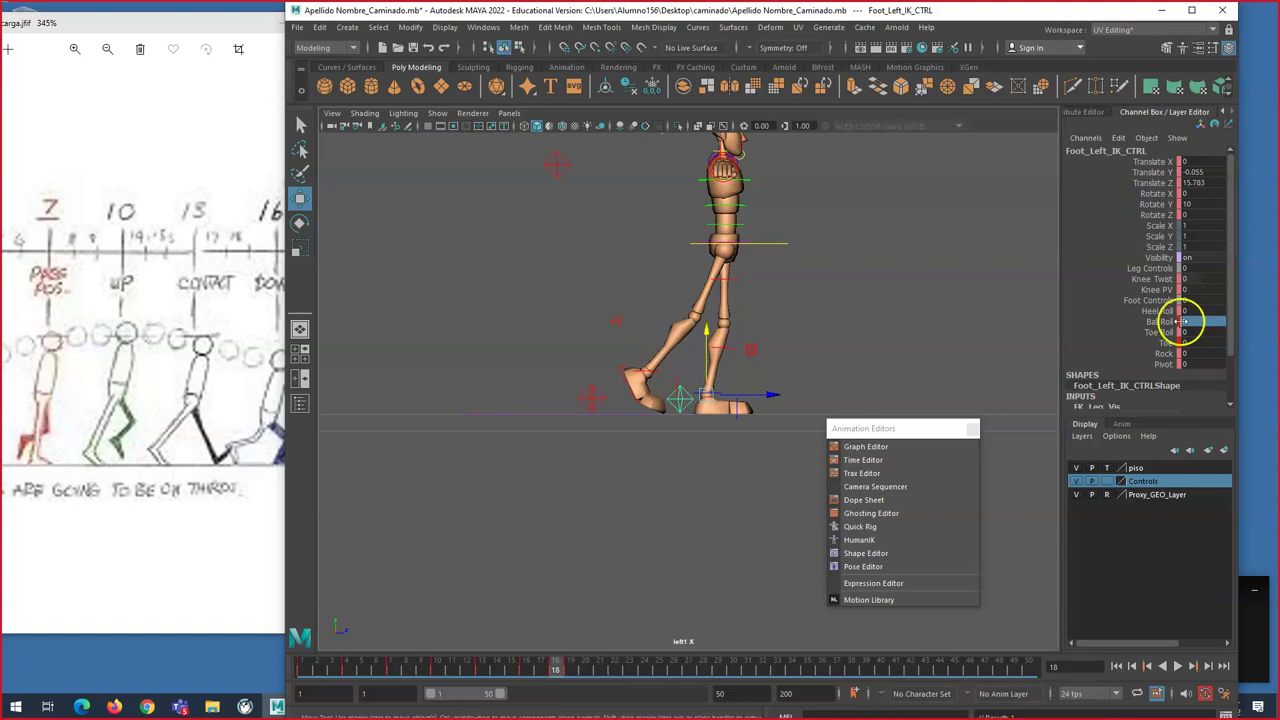
{"action": "left_click", "coordinate": [568, 665]}
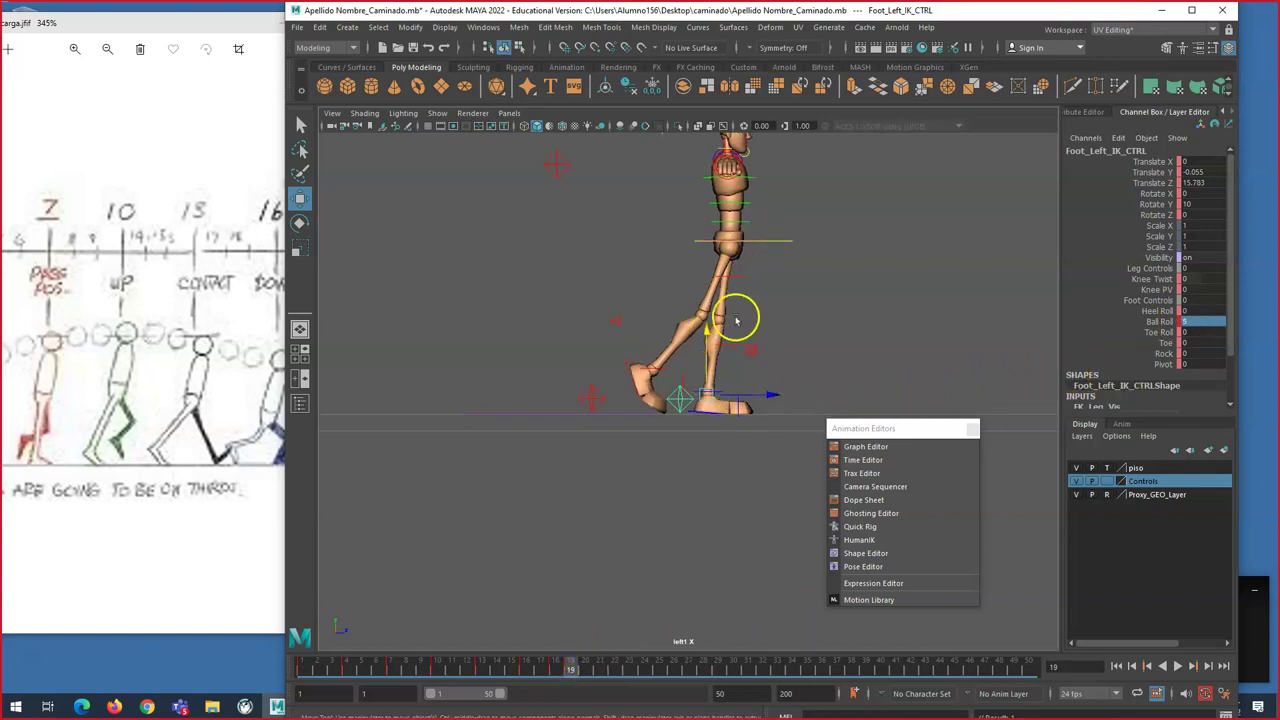
{"action": "left_click", "coordinate": [760, 243]}
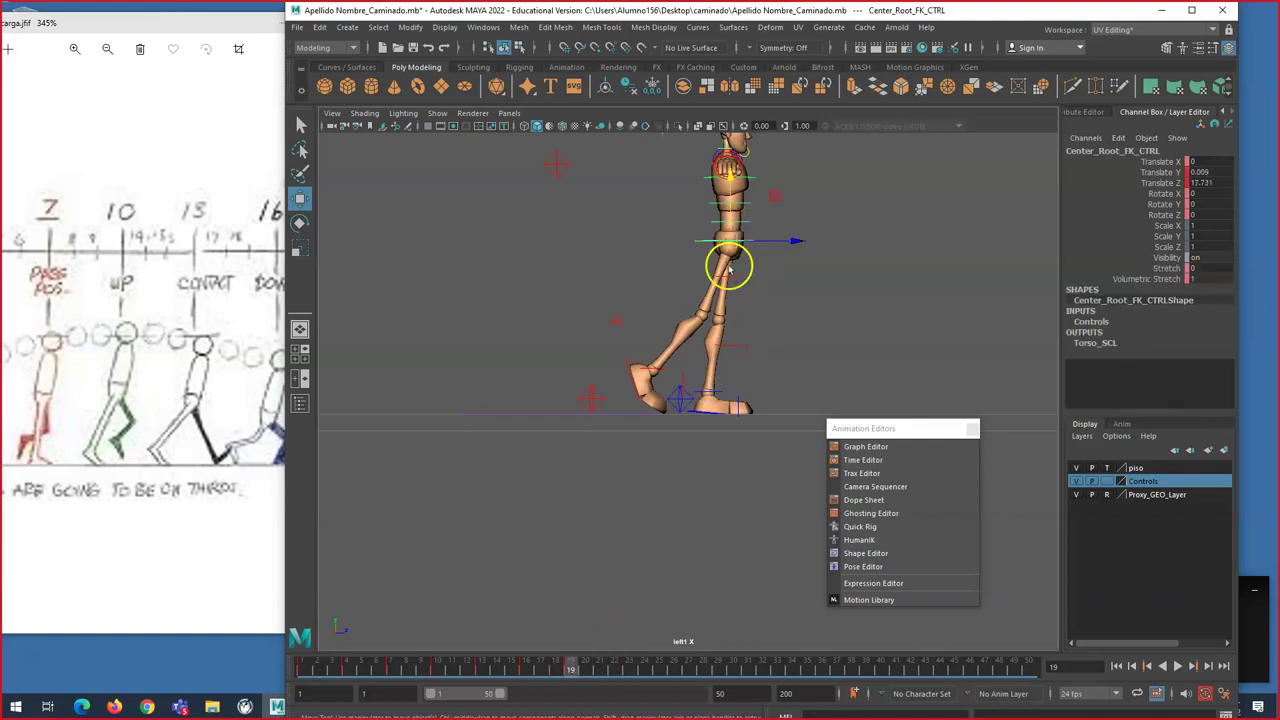
{"action": "left_click", "coordinate": [684, 401]}
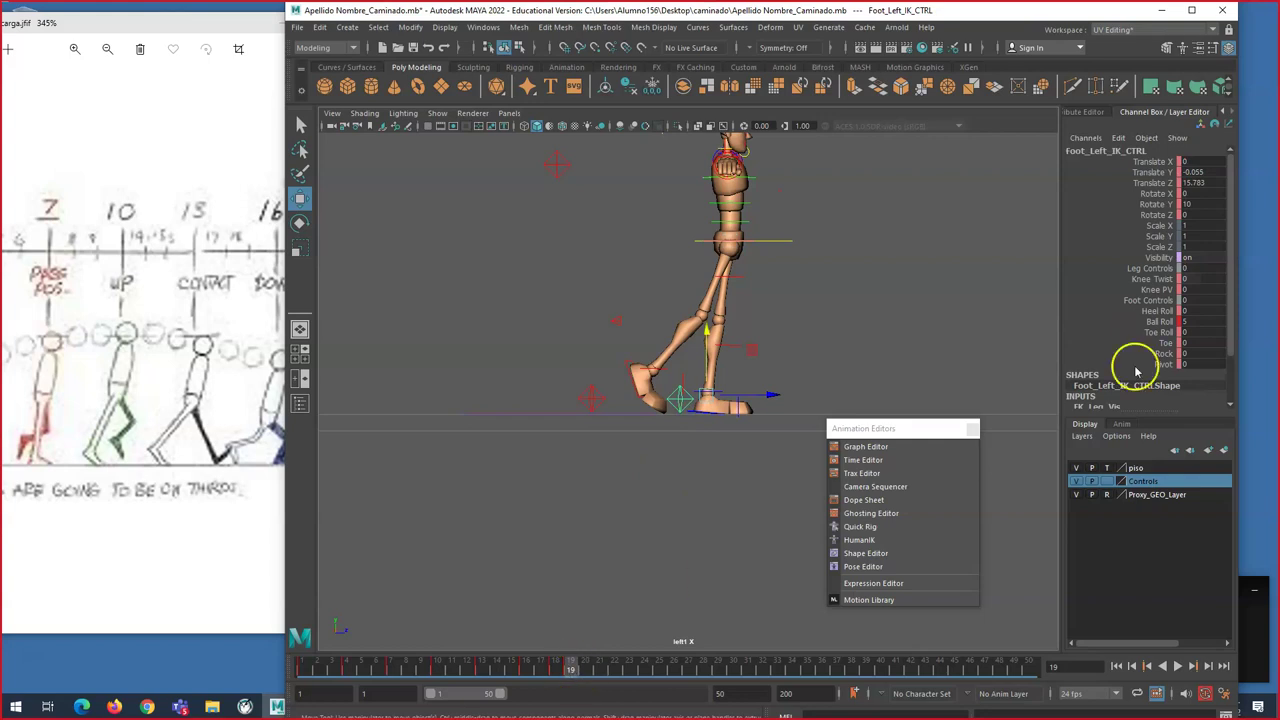
{"action": "left_click", "coordinate": [1200, 324]}
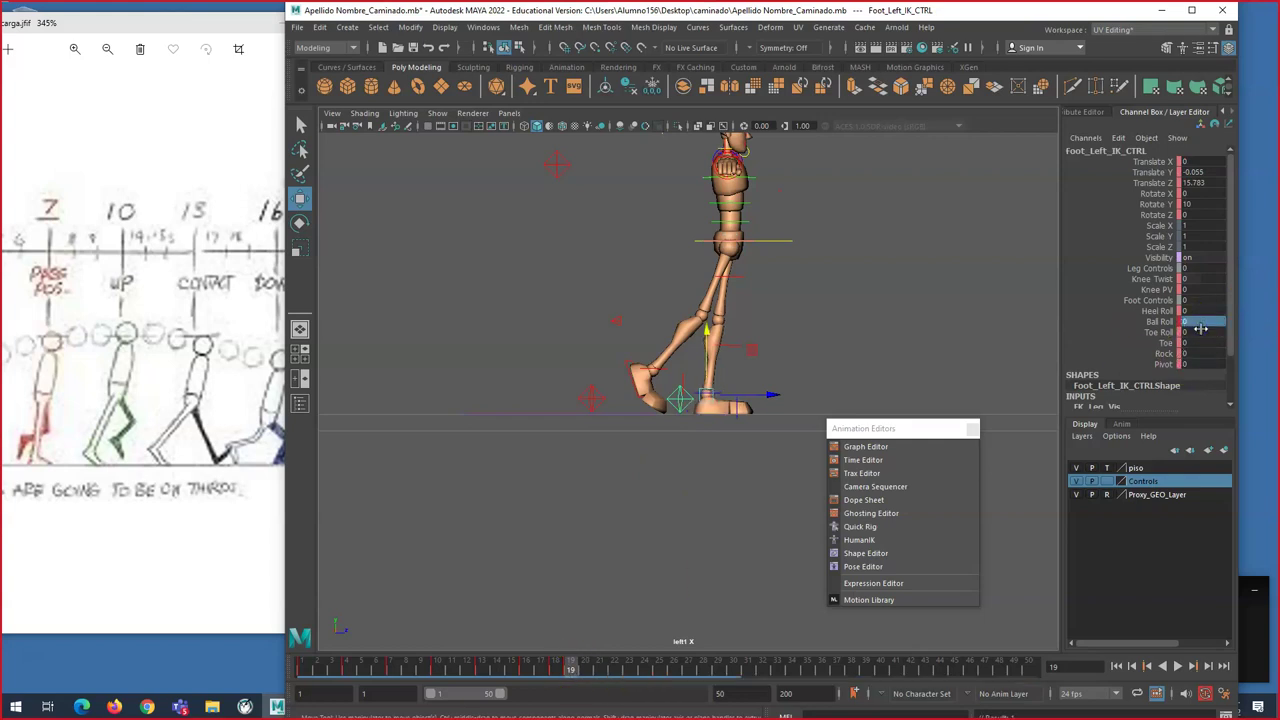
Step: Examine the down pose around frame 16 with the root control and the right foot control
{"action": "left_click_drag", "start_coordinate": [569, 660], "coordinate": [512, 674]}
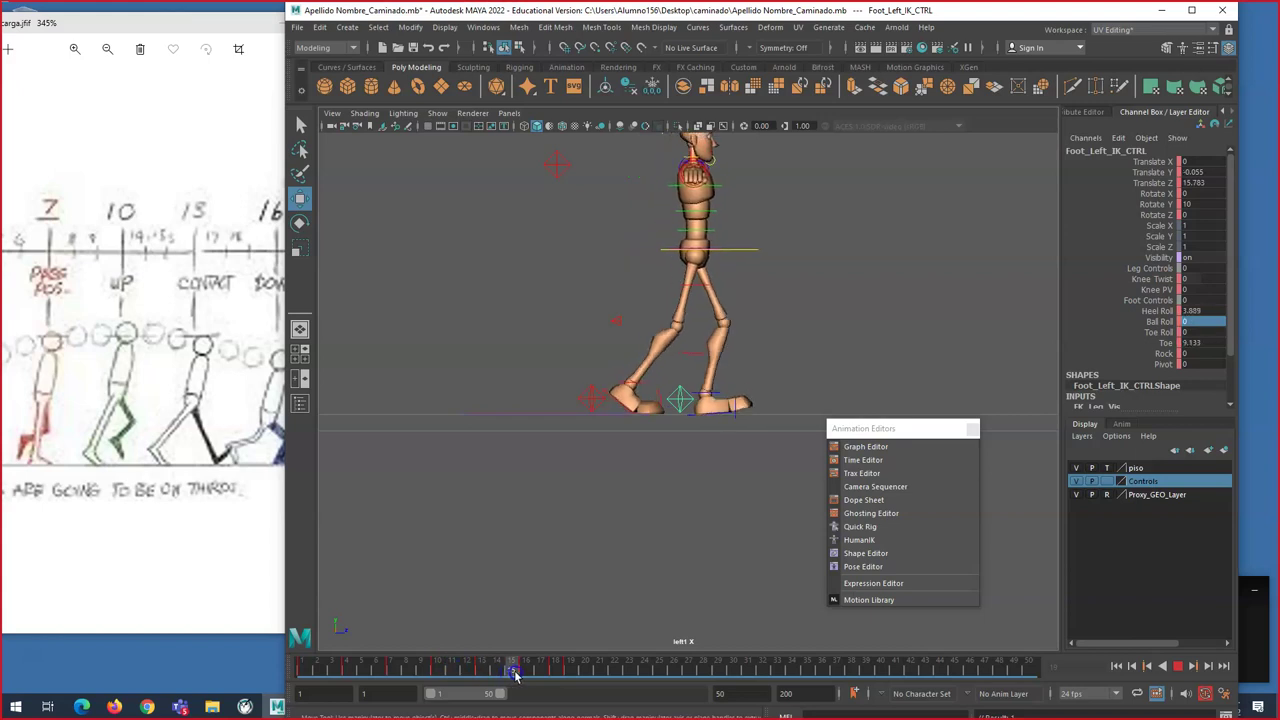
{"action": "left_click", "coordinate": [700, 252]}
{"action": "left_click_drag", "start_coordinate": [741, 256], "coordinate": [694, 214]}
{"action": "mouse_move", "coordinate": [524, 670]}
{"action": "left_mouse_down"}
{"action": "mouse_move", "coordinate": [475, 669]}
{"action": "mouse_move", "coordinate": [570, 669]}
{"action": "mouse_move", "coordinate": [482, 669]}
{"action": "mouse_move", "coordinate": [561, 669]}
{"action": "mouse_move", "coordinate": [488, 669]}
{"action": "mouse_move", "coordinate": [528, 669]}
{"action": "left_mouse_up"}
{"action": "left_click", "coordinate": [604, 405]}
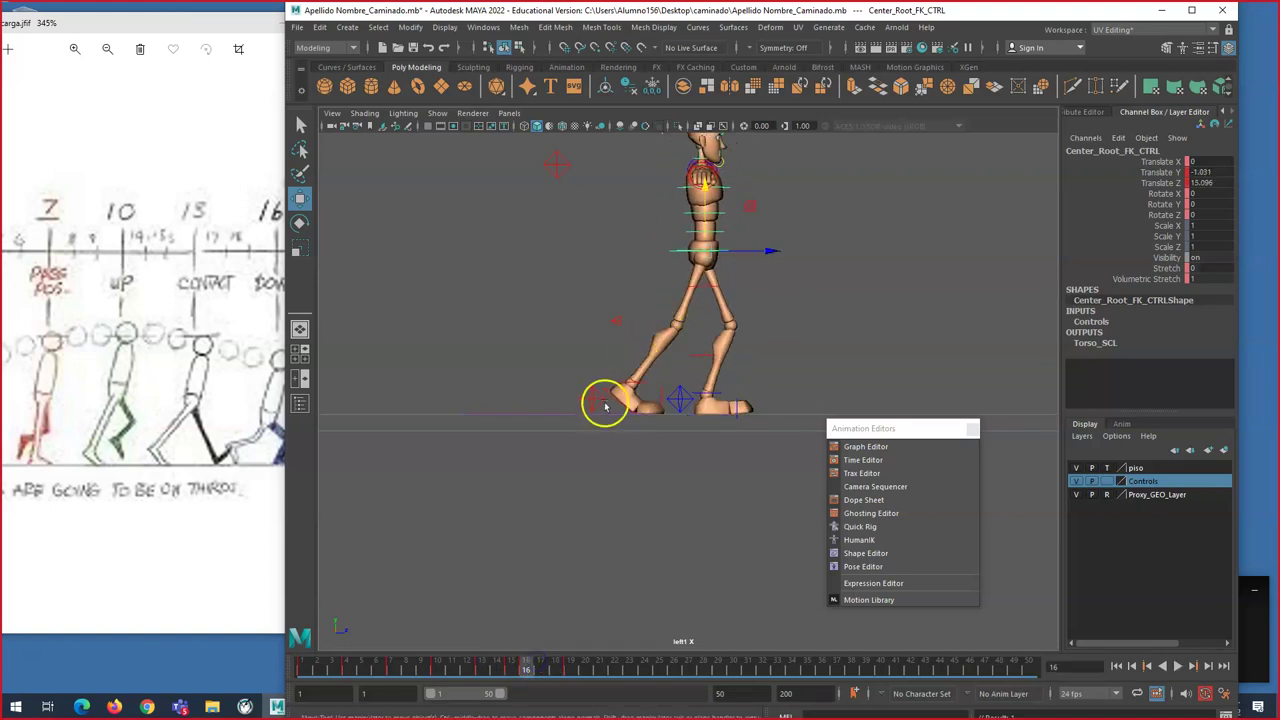
{"action": "left_click", "coordinate": [596, 400]}
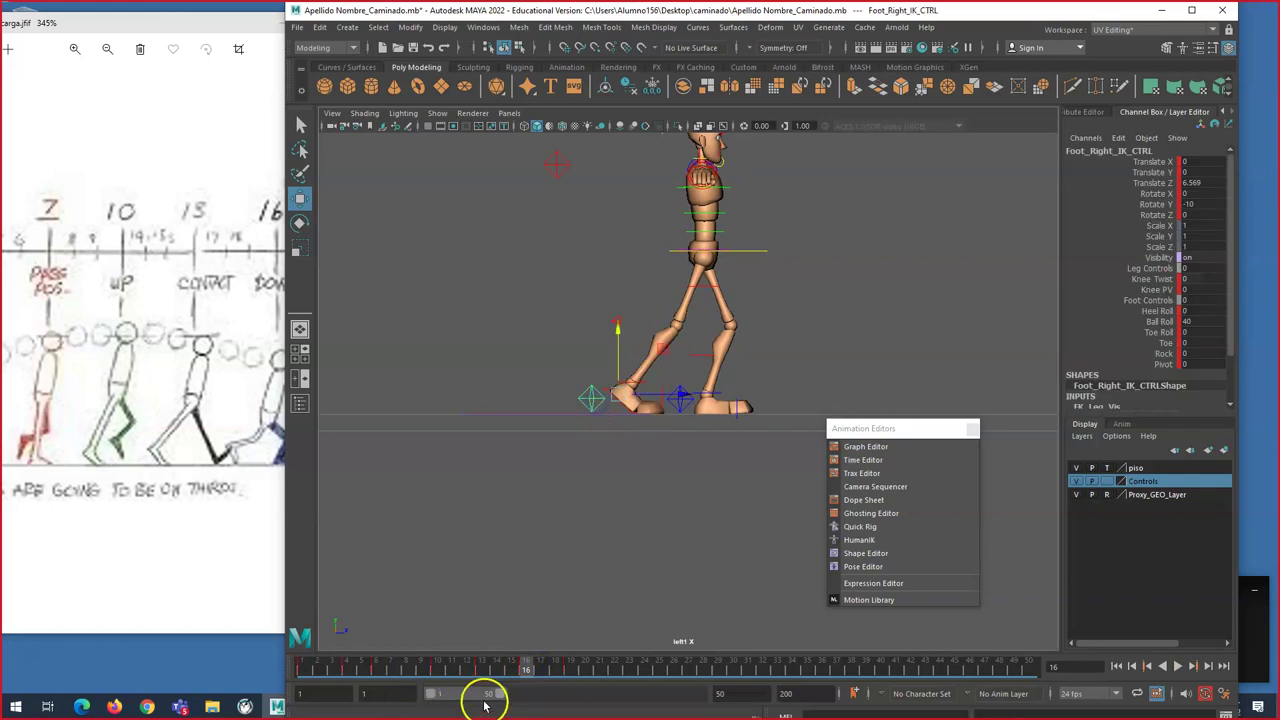
Step: Inspect the left and right foot controls' channel values at frames 19 and 16
{"action": "left_click", "coordinate": [566, 668]}
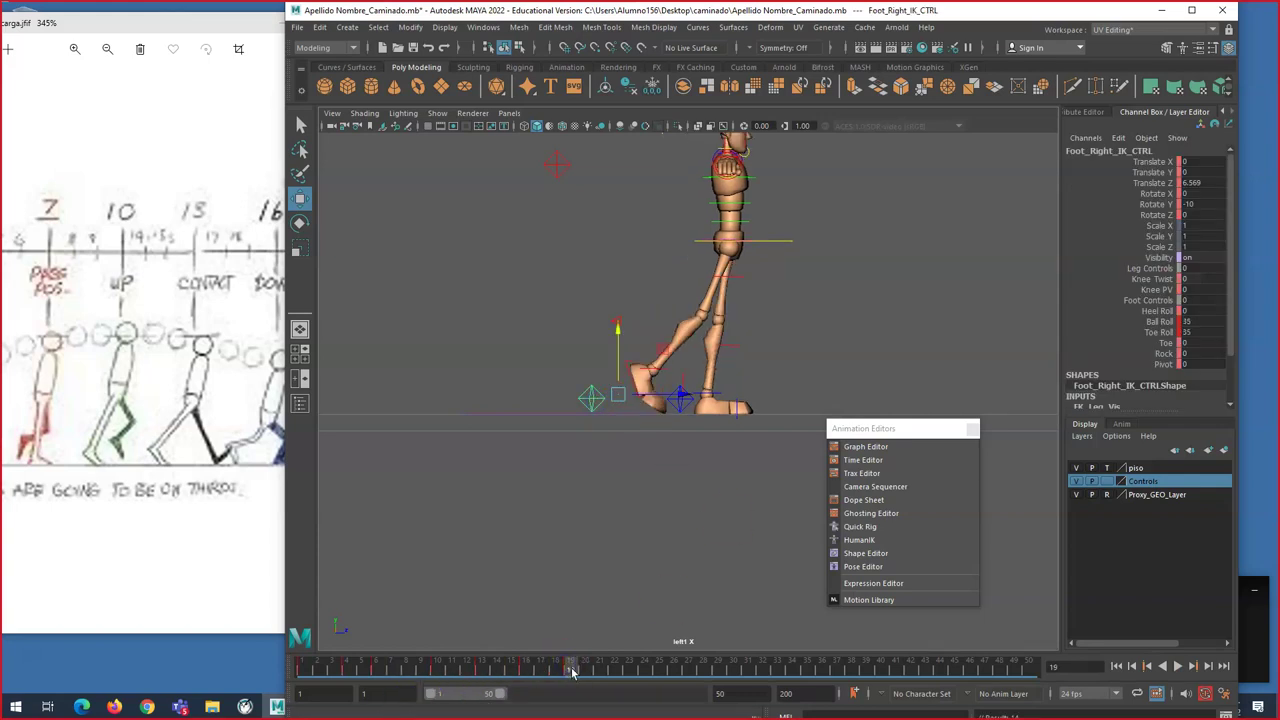
{"action": "left_click", "coordinate": [678, 405]}
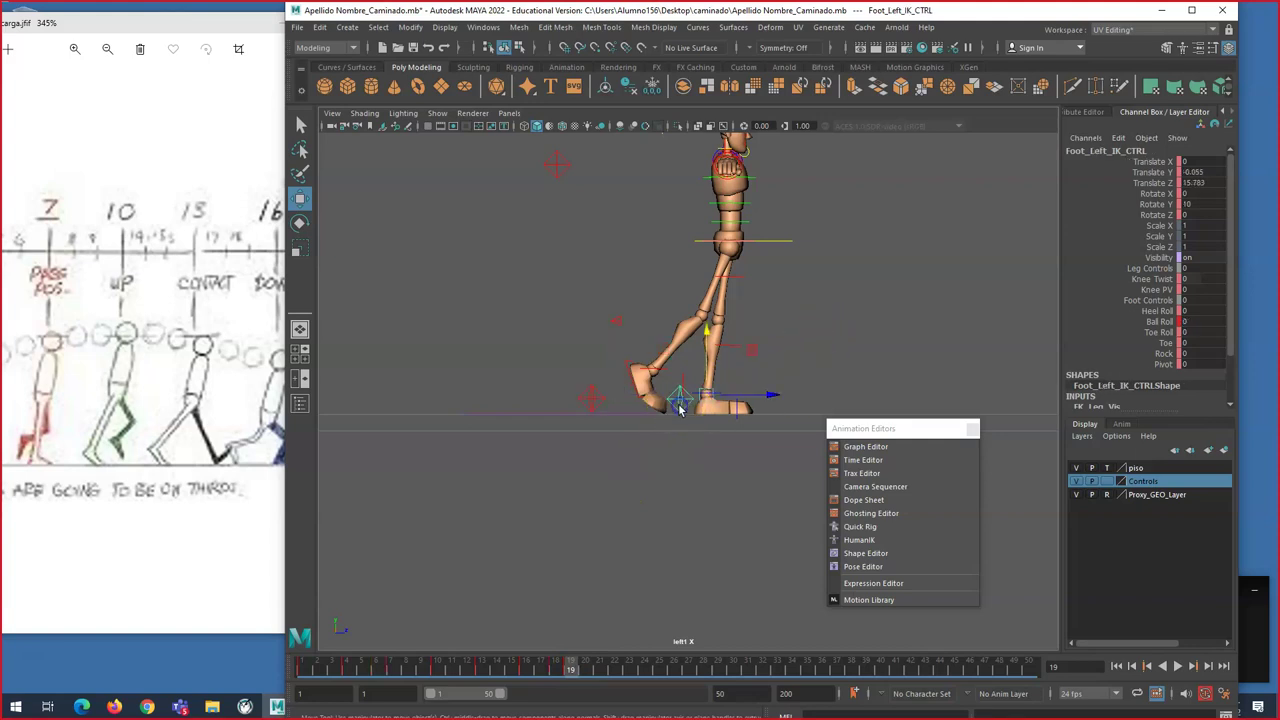
{"action": "left_click", "coordinate": [591, 398]}
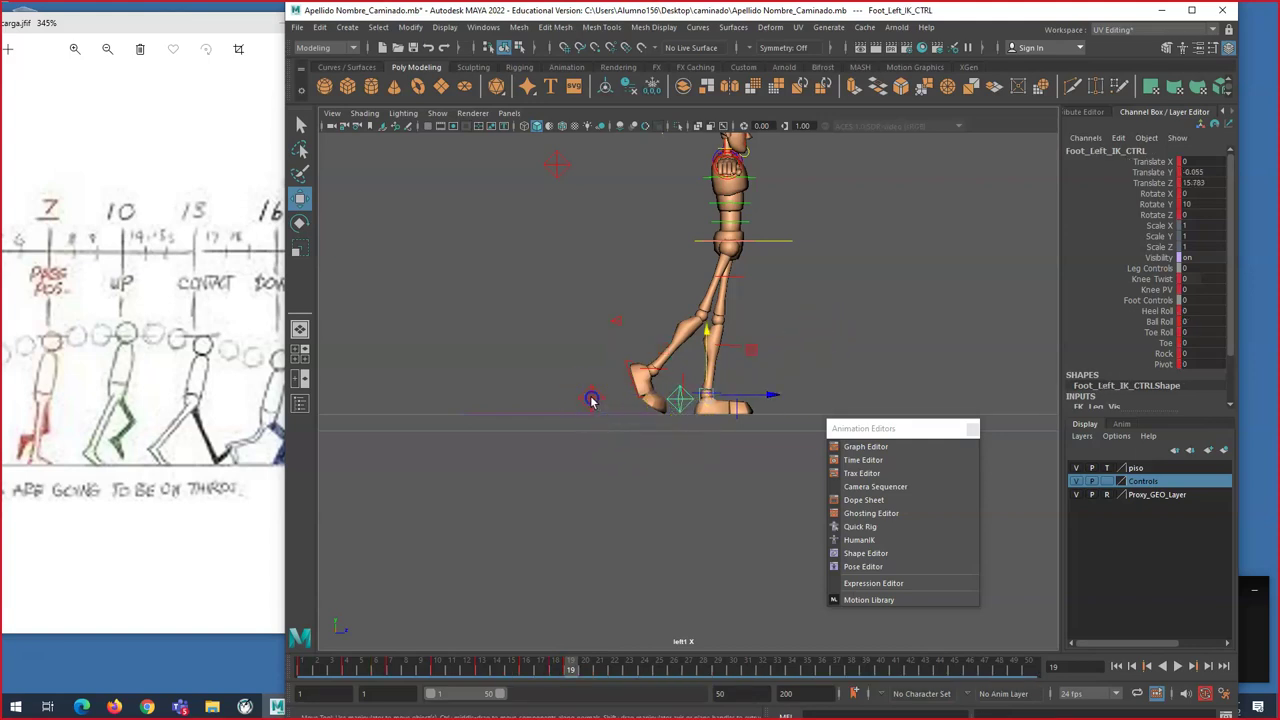
{"action": "left_click", "coordinate": [526, 666]}
{"action": "left_click", "coordinate": [679, 405]}
{"action": "left_click", "coordinate": [601, 399]}
{"action": "left_click", "coordinate": [527, 670]}
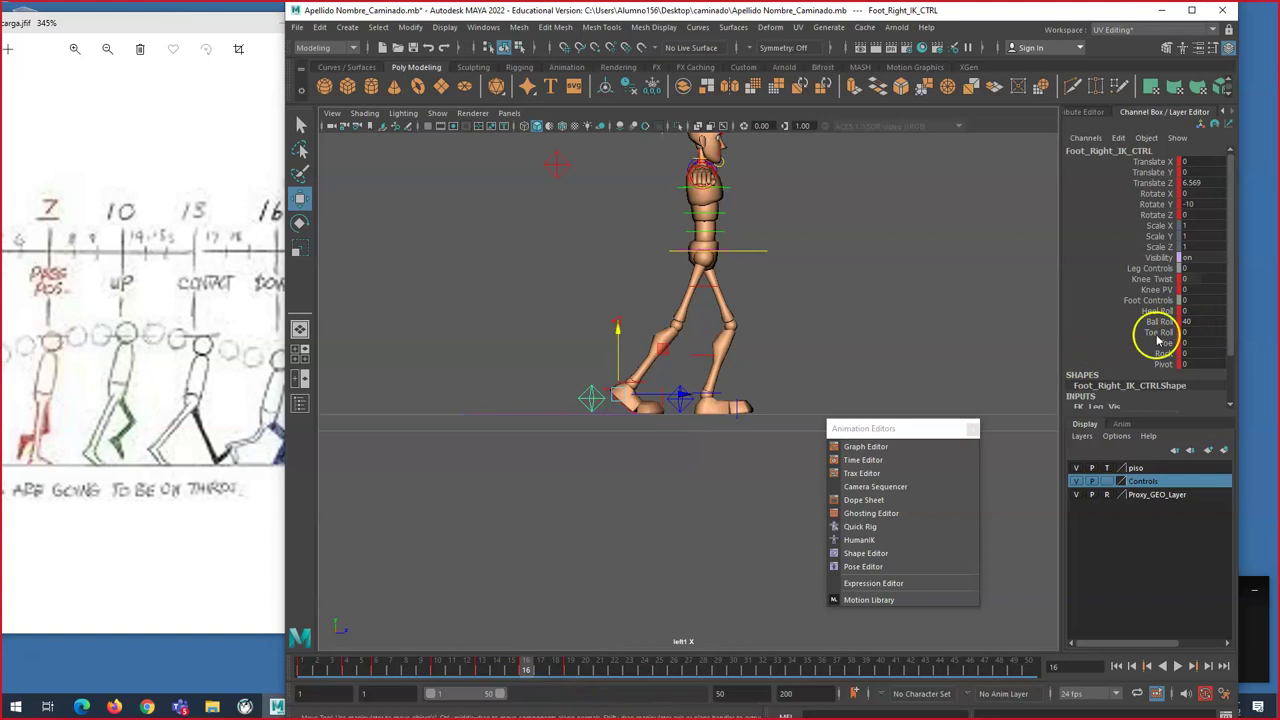
Step: Scrub from frame 16 to 20 with the root control selected to review the transition into the passing pose
{"action": "left_click_drag", "start_coordinate": [529, 667], "coordinate": [569, 669]}
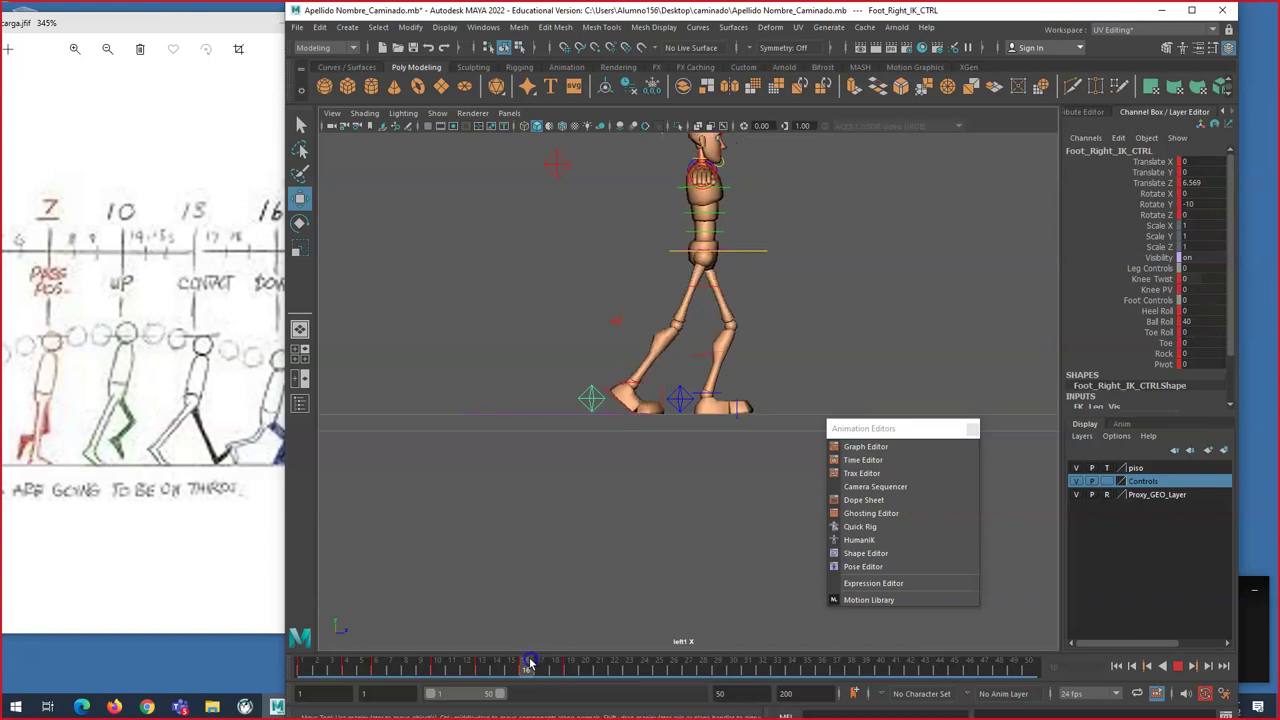
{"action": "left_click", "coordinate": [718, 260]}
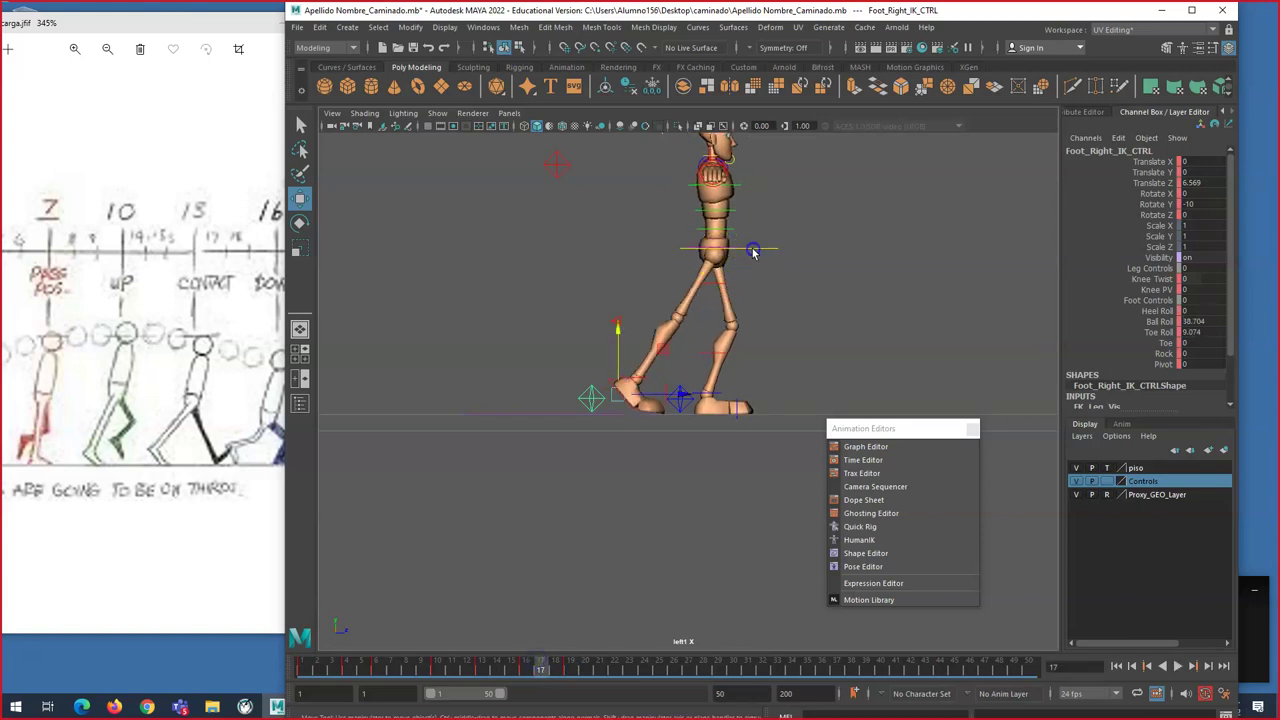
{"action": "left_click", "coordinate": [753, 253]}
{"action": "left_click_drag", "start_coordinate": [544, 667], "coordinate": [576, 658]}
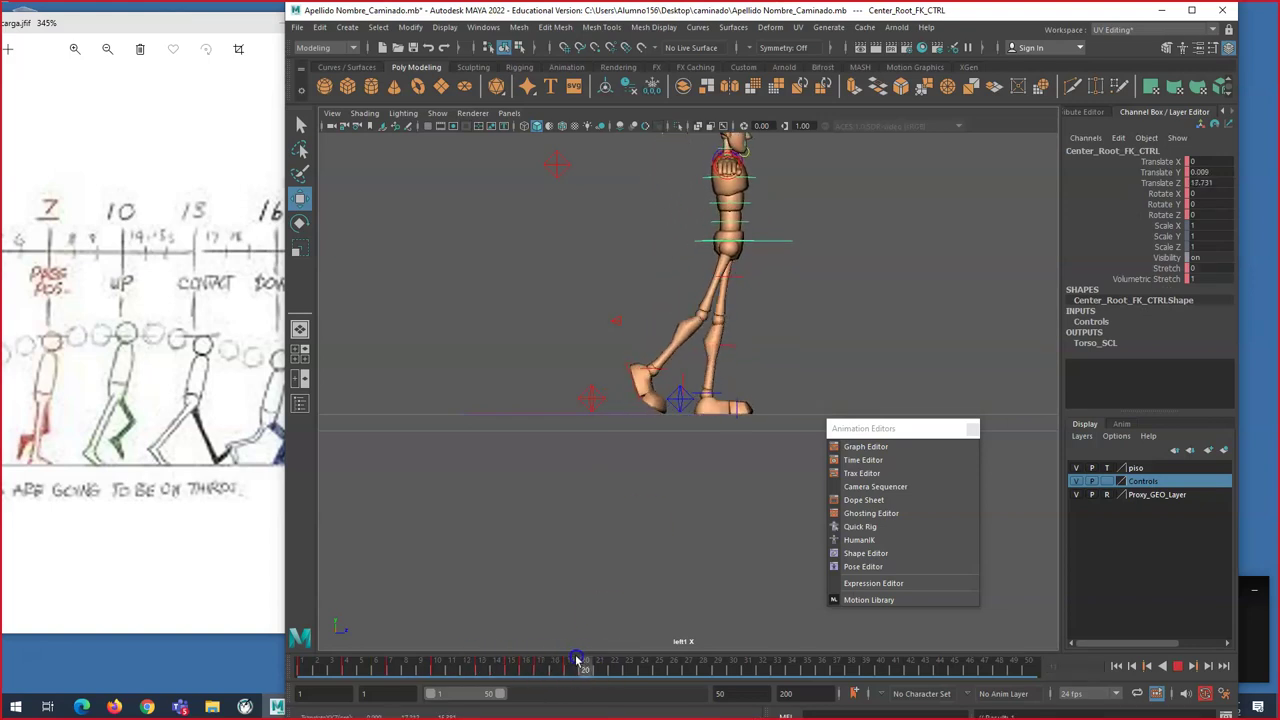
{"action": "left_click", "coordinate": [570, 670]}
Step: Go to frame 22 for the up pose and set the left foot control's Ball Roll to 5
{"action": "left_click", "coordinate": [587, 671]}
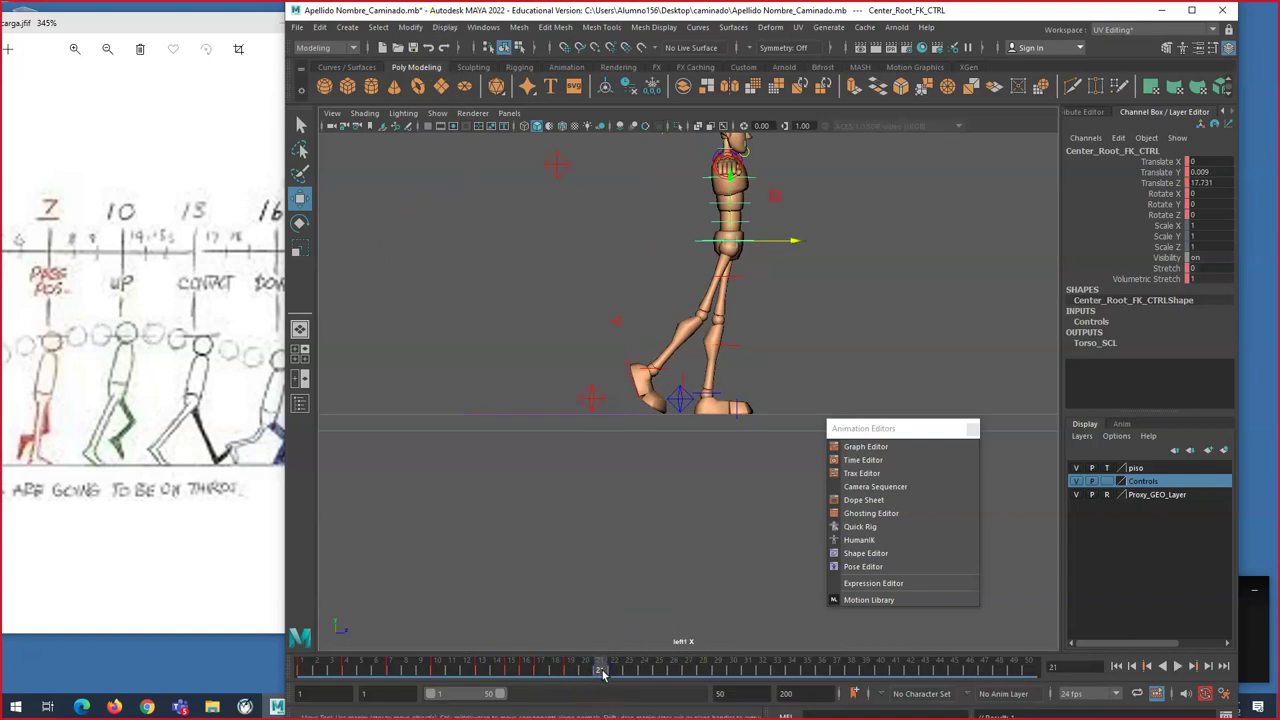
{"action": "left_click", "coordinate": [571, 668]}
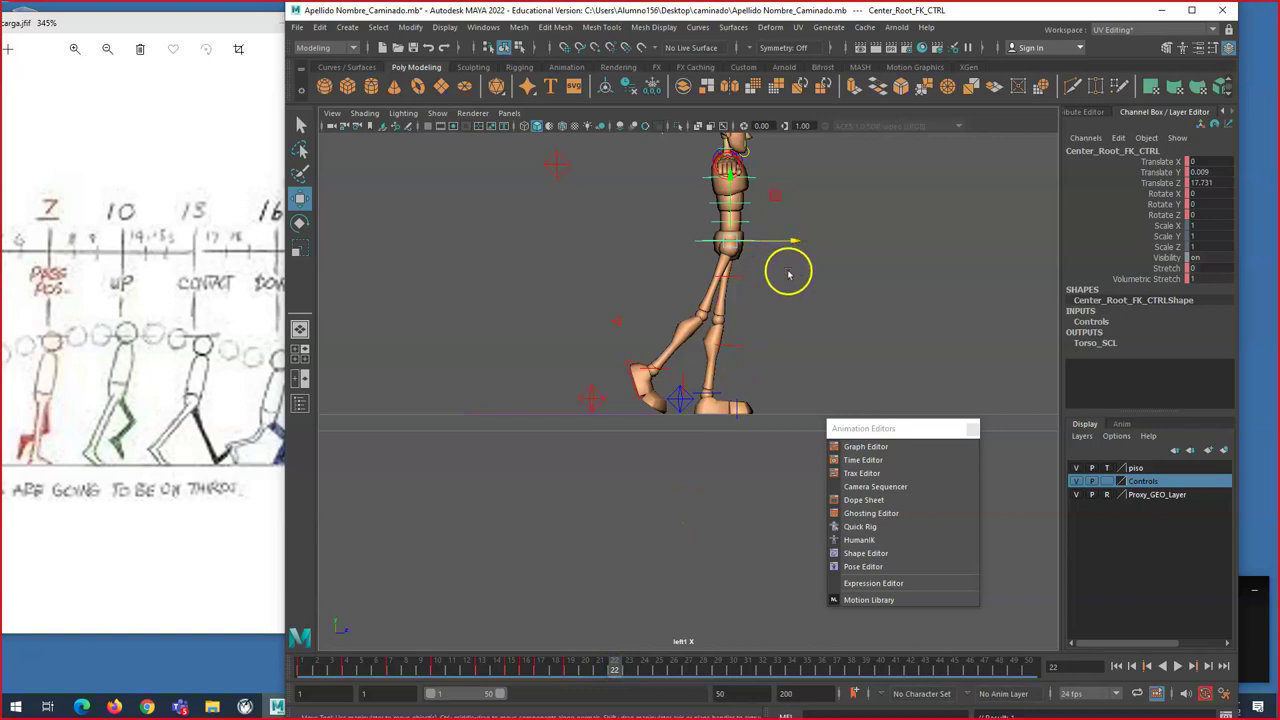
{"action": "left_click", "coordinate": [674, 404]}
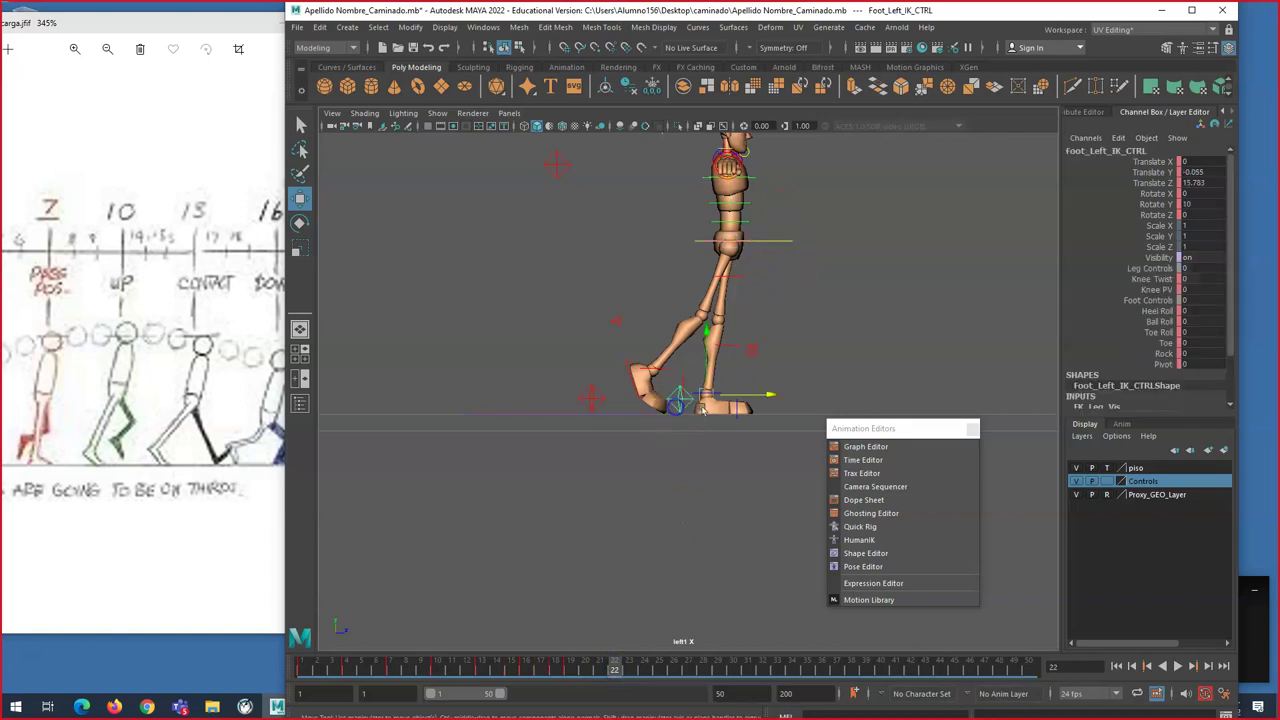
{"action": "left_click", "coordinate": [1157, 321]}
{"action": "middle_click_drag", "start_coordinate": [780, 337], "coordinate": [825, 340]}
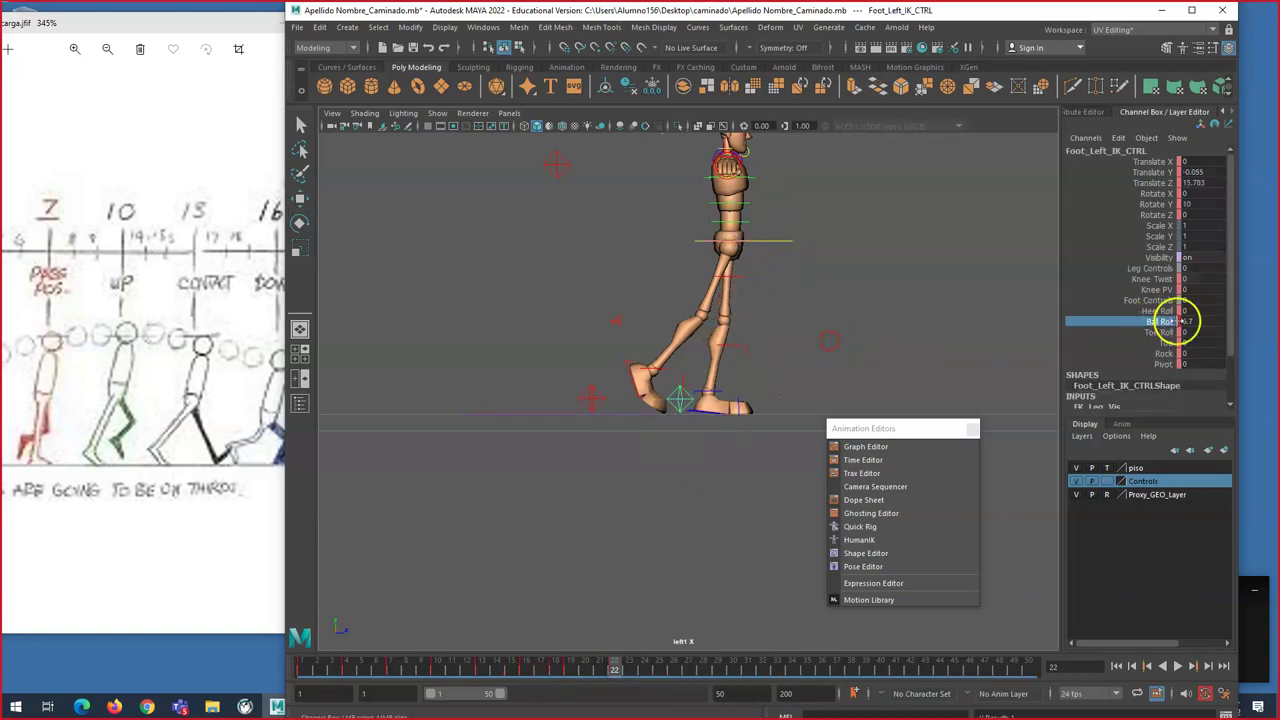
{"action": "left_click", "coordinate": [1197, 320]}
{"action": "type", "text": "5"}
{"action": "key", "text": "Return"}
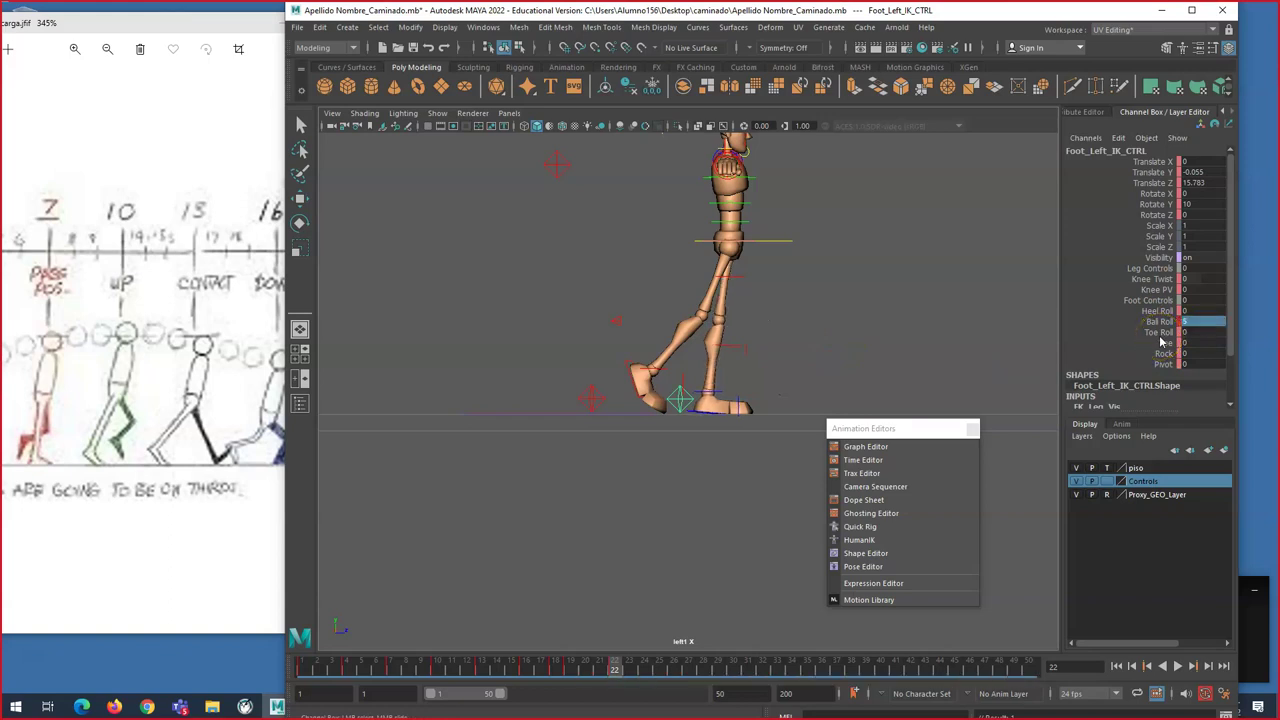
Step: Move the right foot control forward past the left leg for the up pose at frame 22, after comparing with the passing pose
{"action": "left_click_drag", "start_coordinate": [726, 234], "coordinate": [737, 210]}
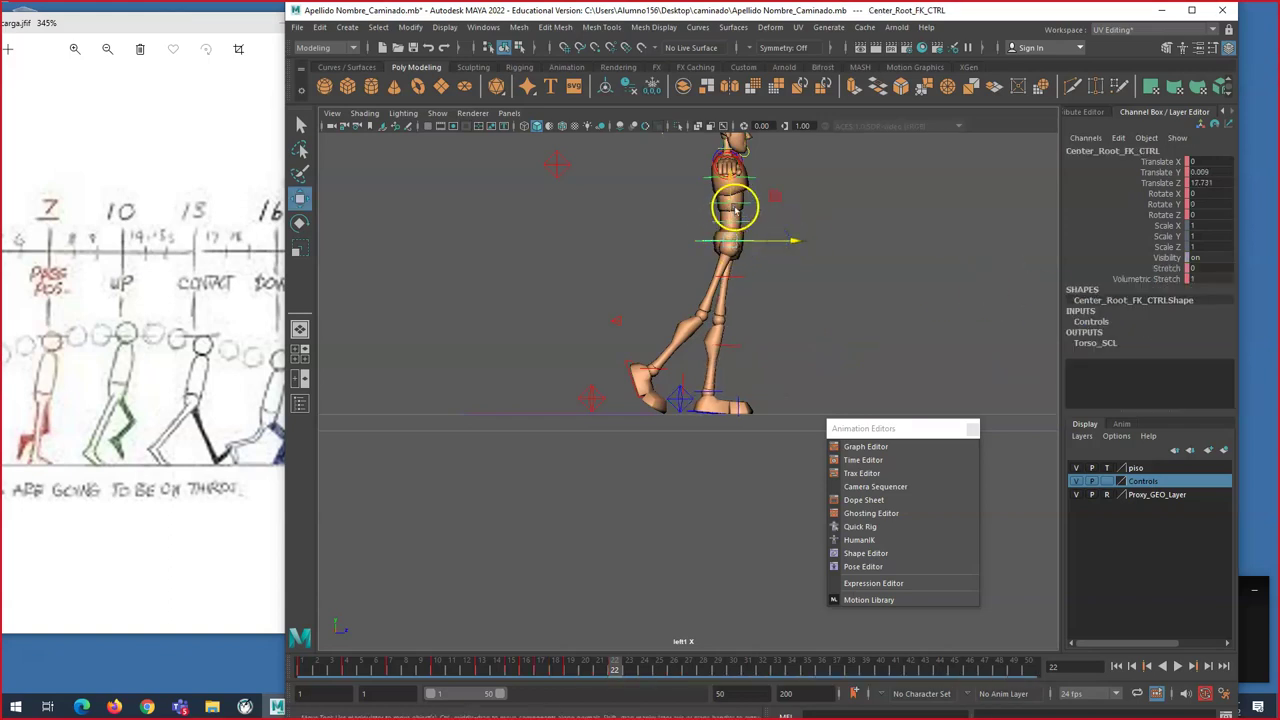
{"action": "left_click", "coordinate": [591, 398]}
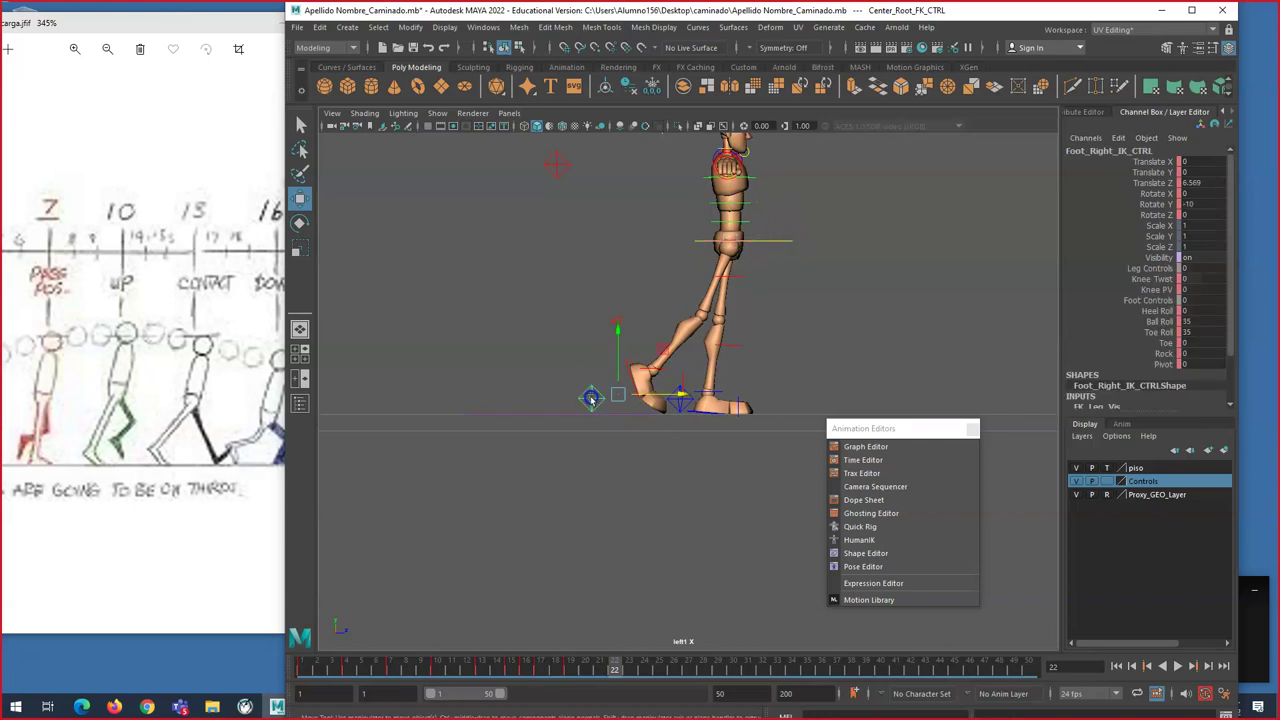
{"action": "left_click", "coordinate": [571, 673]}
{"action": "left_click", "coordinate": [614, 668]}
{"action": "left_click", "coordinate": [618, 395]}
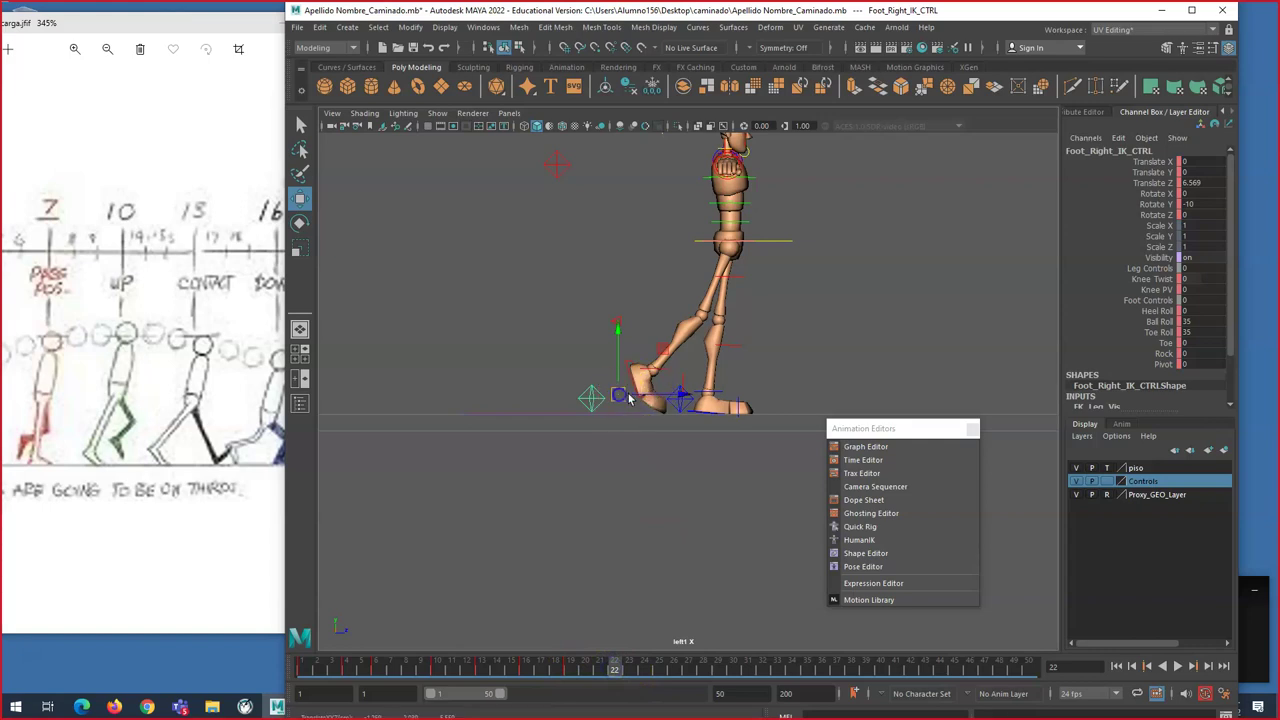
{"action": "left_click_drag", "start_coordinate": [655, 400], "coordinate": [758, 387]}
Step: Move the root control forward to Translate Z 18.772 at frame 22
{"action": "left_click", "coordinate": [772, 245]}
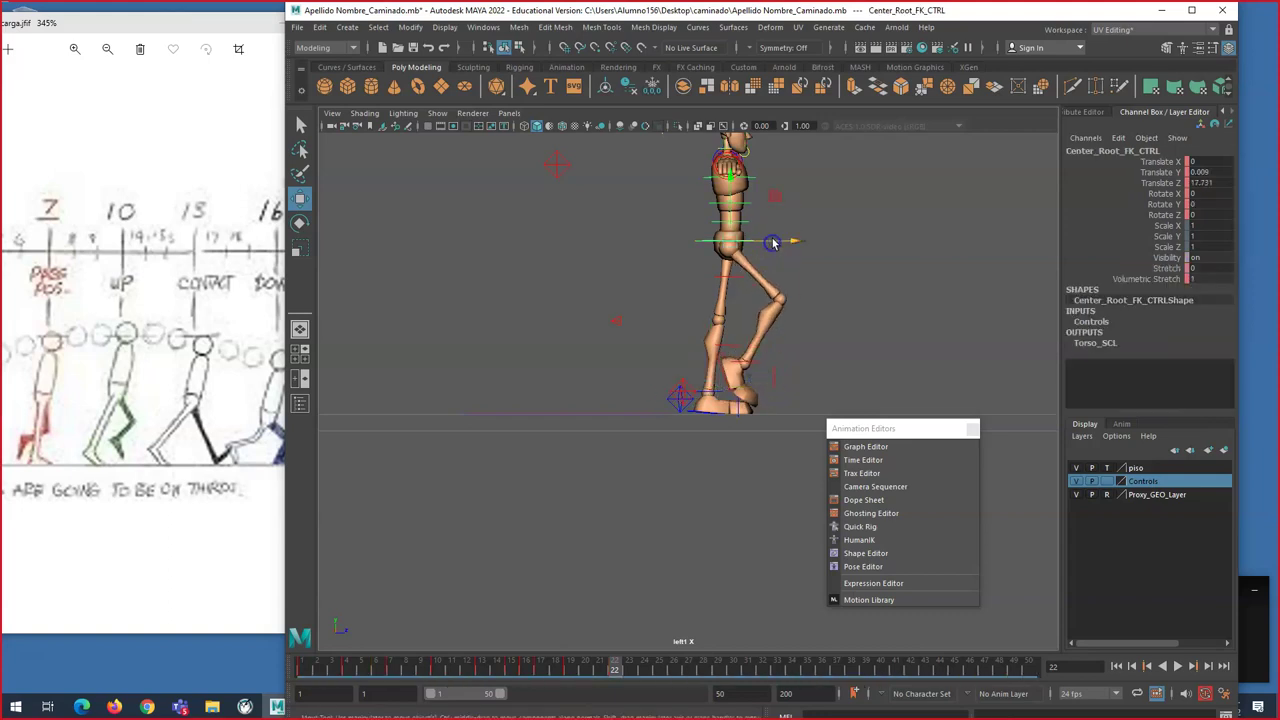
{"action": "left_click_drag", "start_coordinate": [789, 240], "coordinate": [799, 240]}
{"action": "left_click_drag", "start_coordinate": [608, 670], "coordinate": [611, 644]}
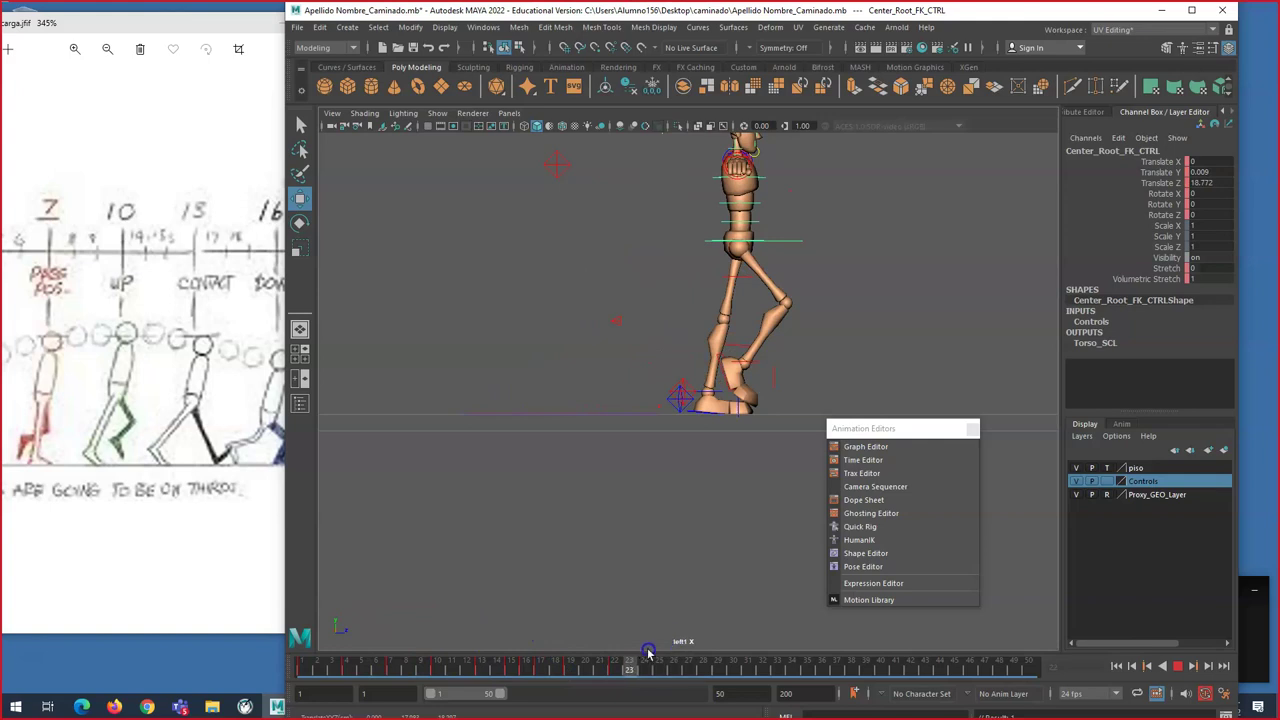
Step: Go to frame 25 for the contact pose and move the right foot control forward, ahead of the left foot
{"action": "left_click_drag", "start_coordinate": [620, 670], "coordinate": [657, 673]}
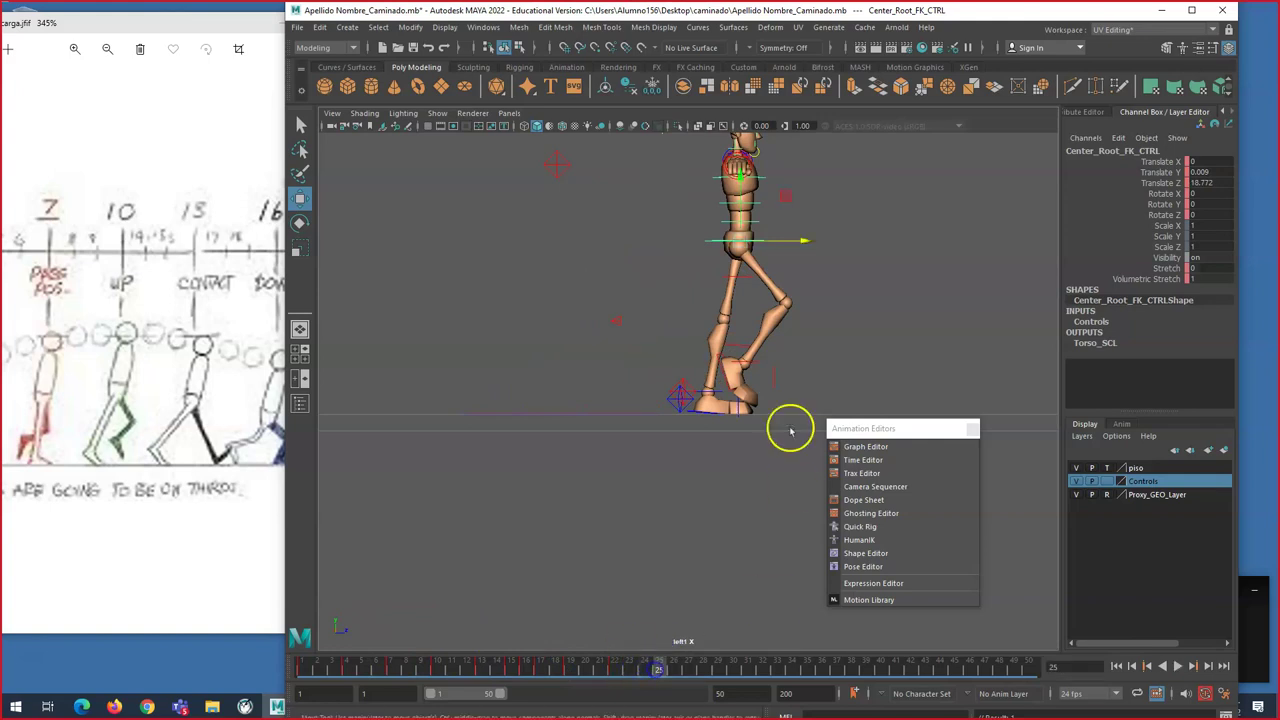
{"action": "left_click", "coordinate": [683, 398]}
{"action": "mouse_move", "coordinate": [757, 391]}
{"action": "left_mouse_down"}
{"action": "mouse_move", "coordinate": [788, 372]}
{"action": "mouse_move", "coordinate": [776, 346]}
{"action": "mouse_move", "coordinate": [767, 372]}
{"action": "left_mouse_up"}
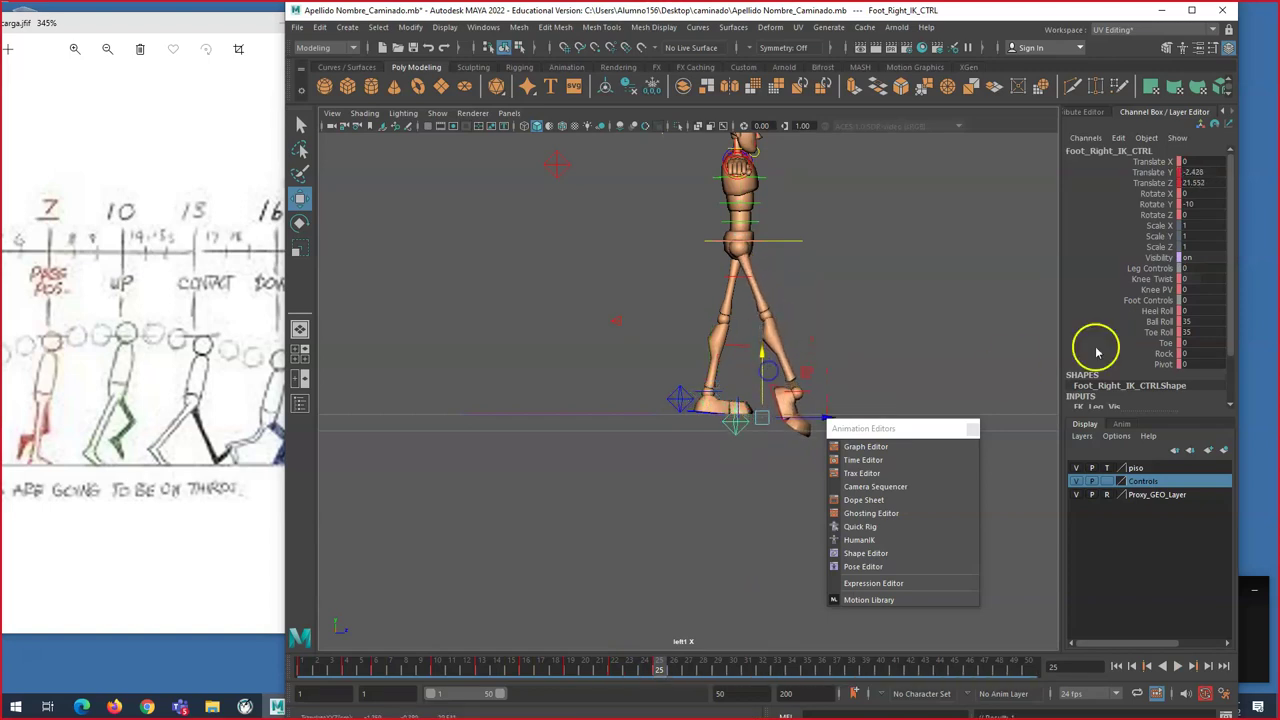
Step: Set the right foot control's Ball Roll and Toe Roll to 0 at frame 25
{"action": "left_click", "coordinate": [1208, 332]}
{"action": "type", "text": "35"}
{"action": "key", "text": "Tab"}
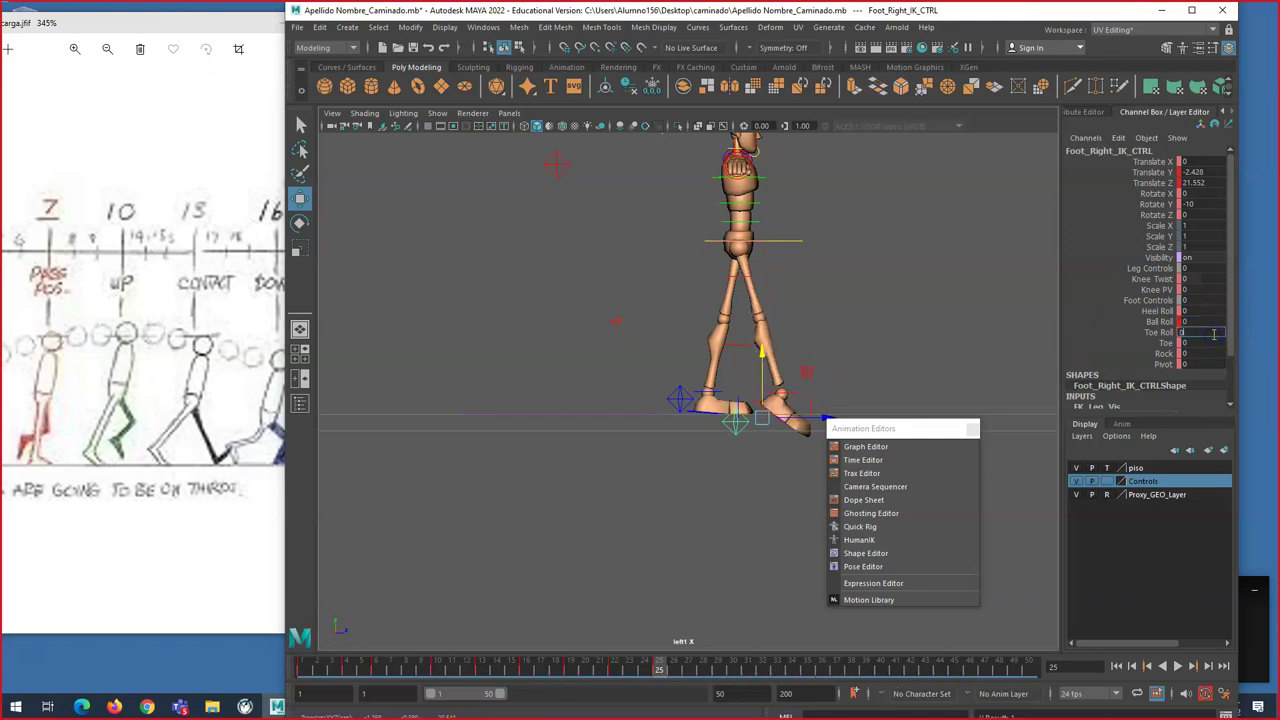
{"action": "left_click", "coordinate": [1213, 335]}
{"action": "type", "text": "0"}
{"action": "key", "text": "Return"}
Step: Place the right foot flat on the floor ahead of the left one, at Translate Y -0.03 and Translate Z 24.891
{"action": "left_click_drag", "start_coordinate": [762, 365], "coordinate": [764, 337]}
{"action": "left_click_drag", "start_coordinate": [786, 389], "coordinate": [810, 392]}
{"action": "mouse_move", "coordinate": [861, 429]}
{"action": "left_mouse_down"}
{"action": "mouse_move", "coordinate": [783, 427]}
{"action": "mouse_move", "coordinate": [841, 441]}
{"action": "left_mouse_up"}
{"action": "scroll", "coordinate": [737, 443], "scroll_direction": "up", "scroll_amount": 3}
{"action": "left_click_drag", "start_coordinate": [853, 386], "coordinate": [876, 388]}
{"action": "scroll", "coordinate": [750, 456], "scroll_direction": "up", "scroll_amount": 5}
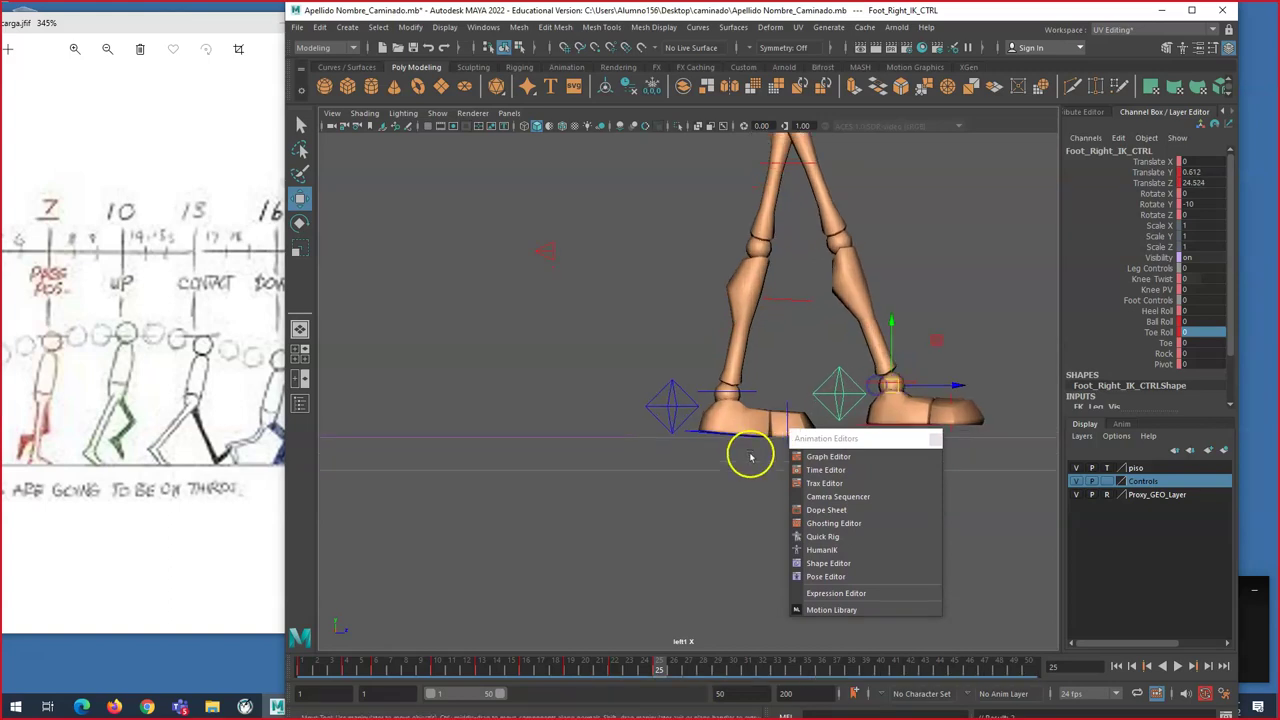
{"action": "scroll", "coordinate": [790, 428], "scroll_direction": "down", "scroll_amount": 4}
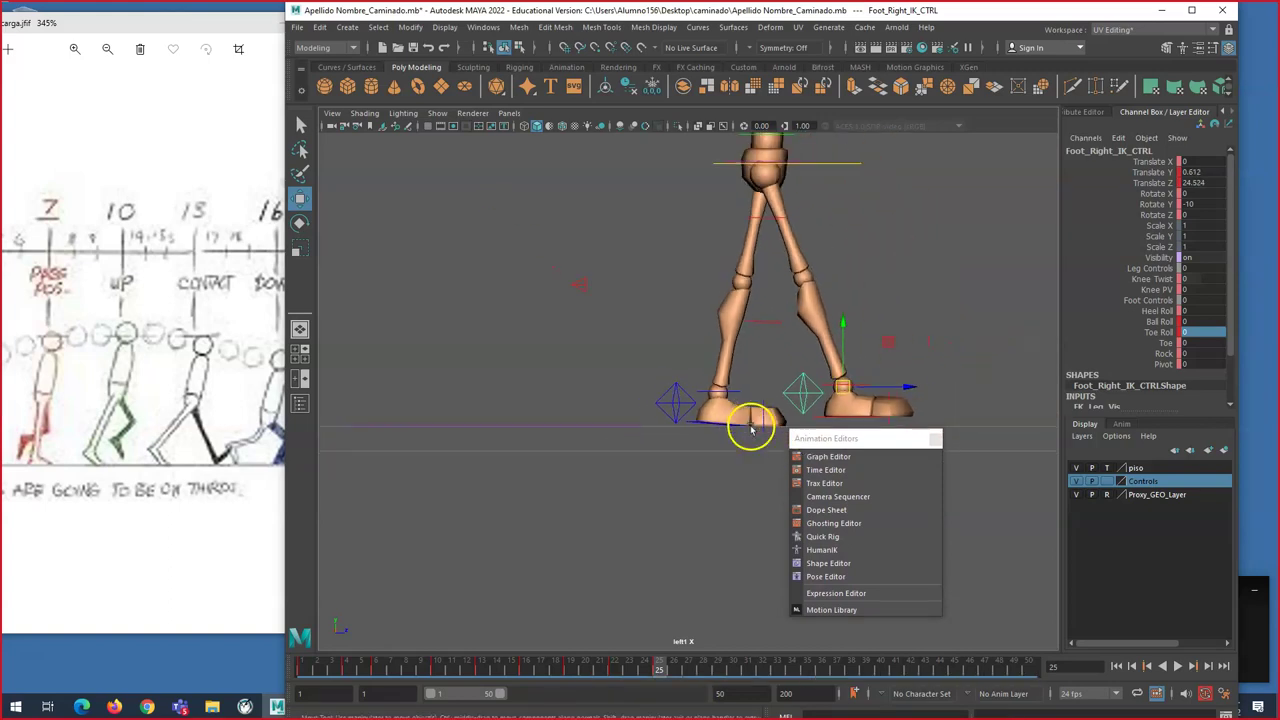
{"action": "left_click_drag", "start_coordinate": [814, 438], "coordinate": [809, 437]}
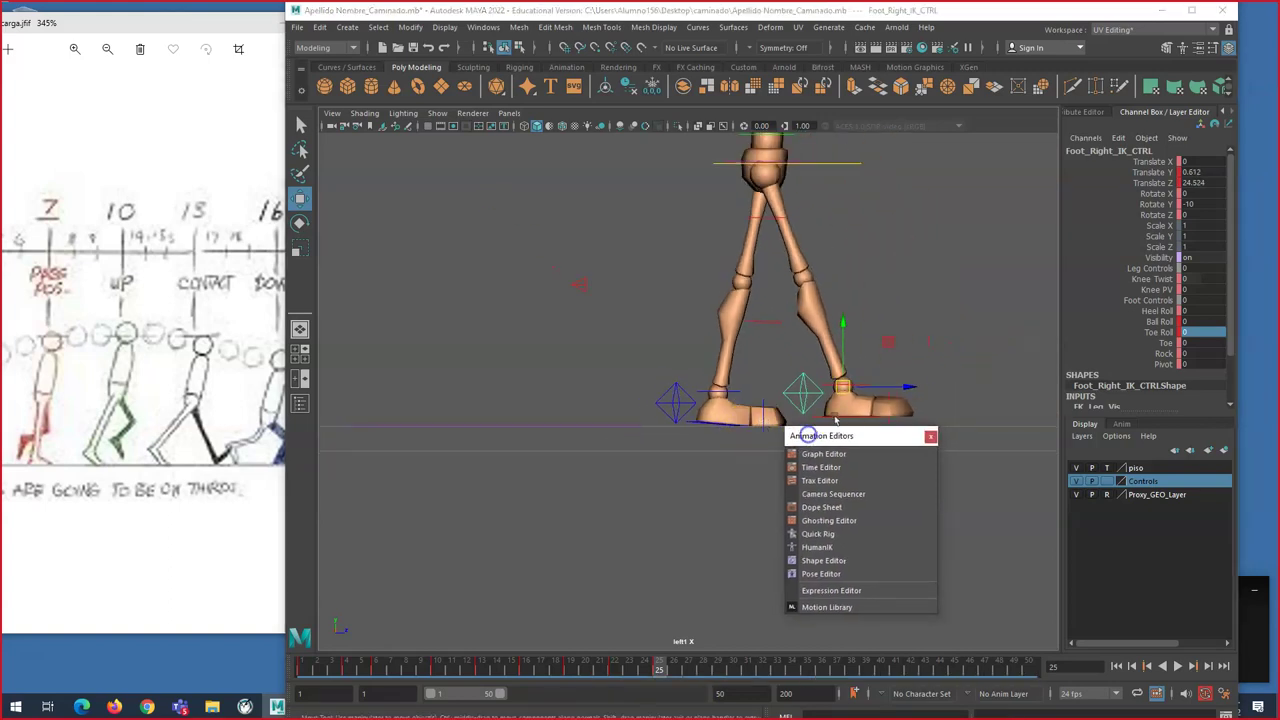
{"action": "left_click_drag", "start_coordinate": [846, 371], "coordinate": [898, 400]}
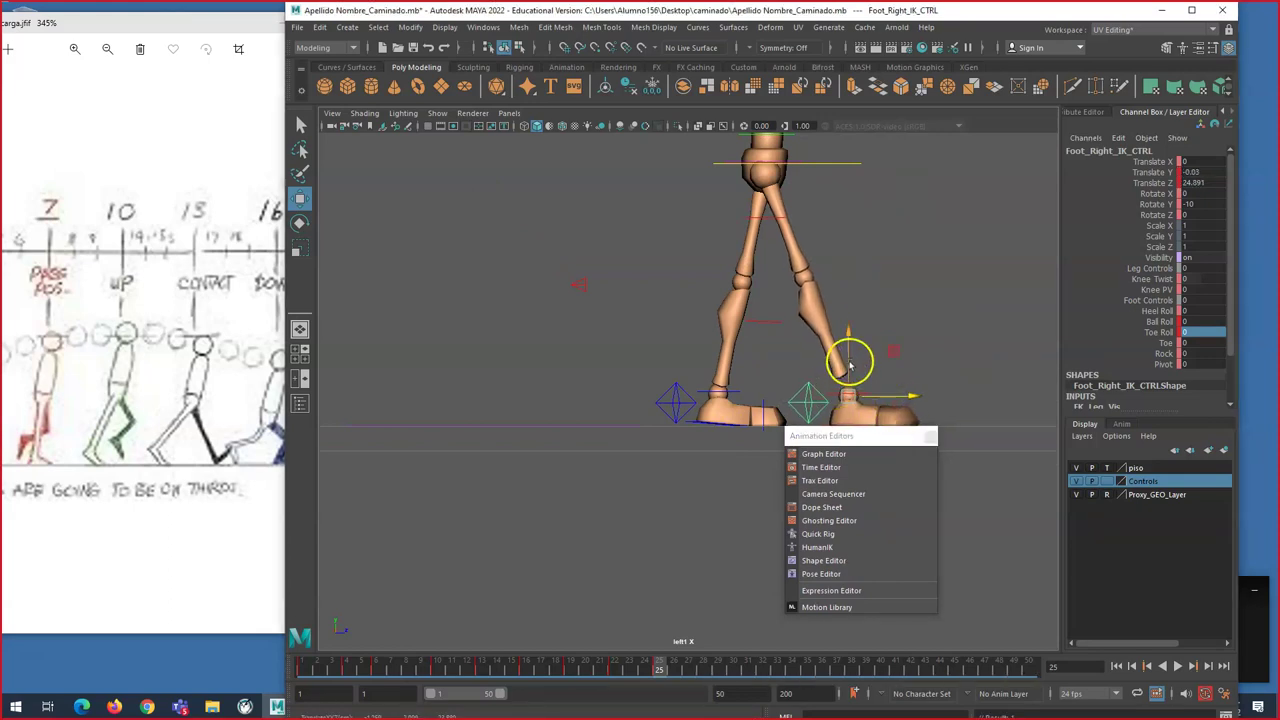
Step: Shift the root control forward and slightly down at frame 25, and set the left foot control's Ball Roll to 25
{"action": "left_click", "coordinate": [840, 173]}
{"action": "left_click", "coordinate": [766, 160]}
{"action": "mouse_move", "coordinate": [805, 163]}
{"action": "left_mouse_down"}
{"action": "mouse_move", "coordinate": [833, 169]}
{"action": "mouse_move", "coordinate": [797, 155]}
{"action": "left_mouse_up"}
{"action": "left_click", "coordinate": [672, 410]}
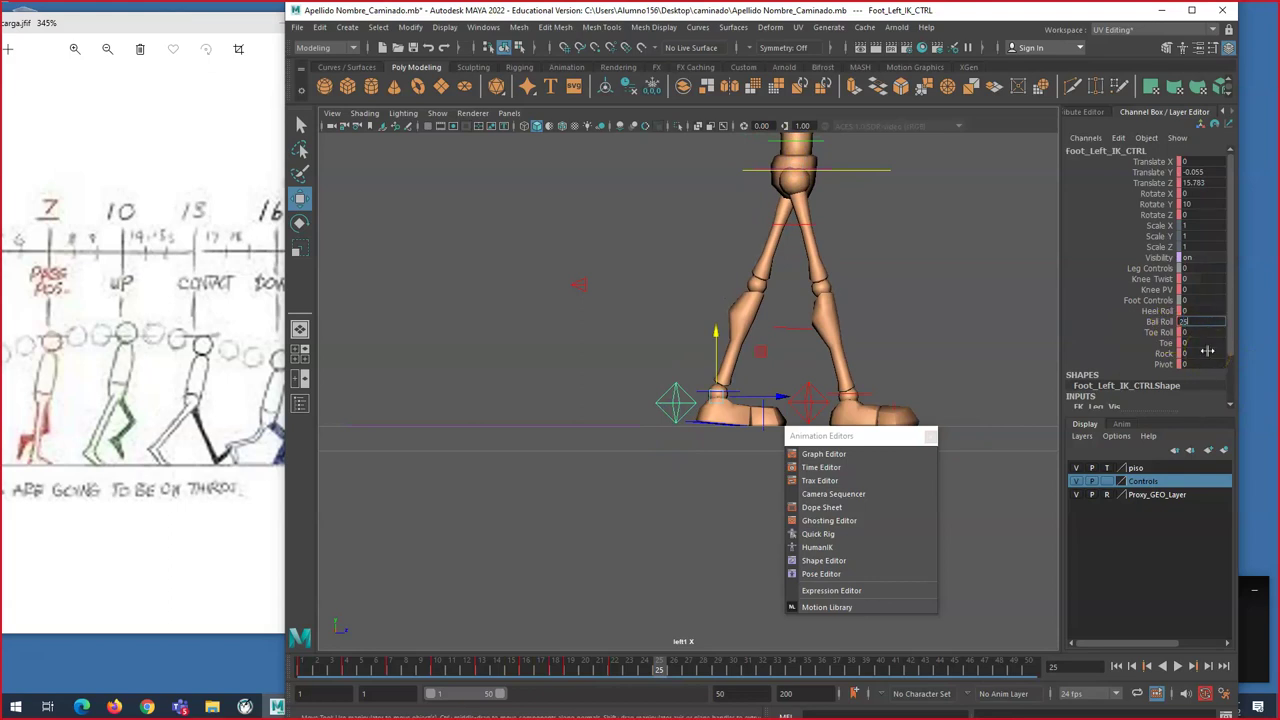
{"action": "key", "text": "Return"}
Step: Move the root control further forward to Translate Z 21.889
{"action": "left_click", "coordinate": [858, 172]}
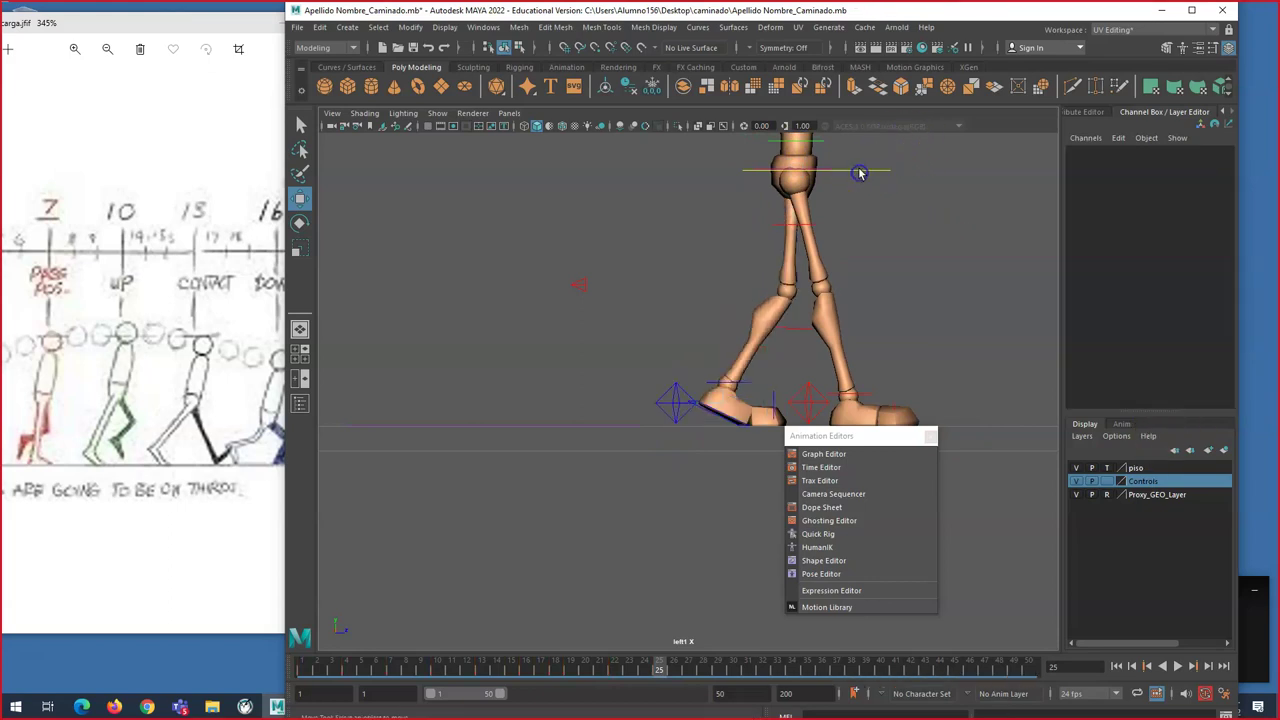
{"action": "left_click", "coordinate": [859, 171]}
{"action": "left_click_drag", "start_coordinate": [853, 170], "coordinate": [868, 170]}
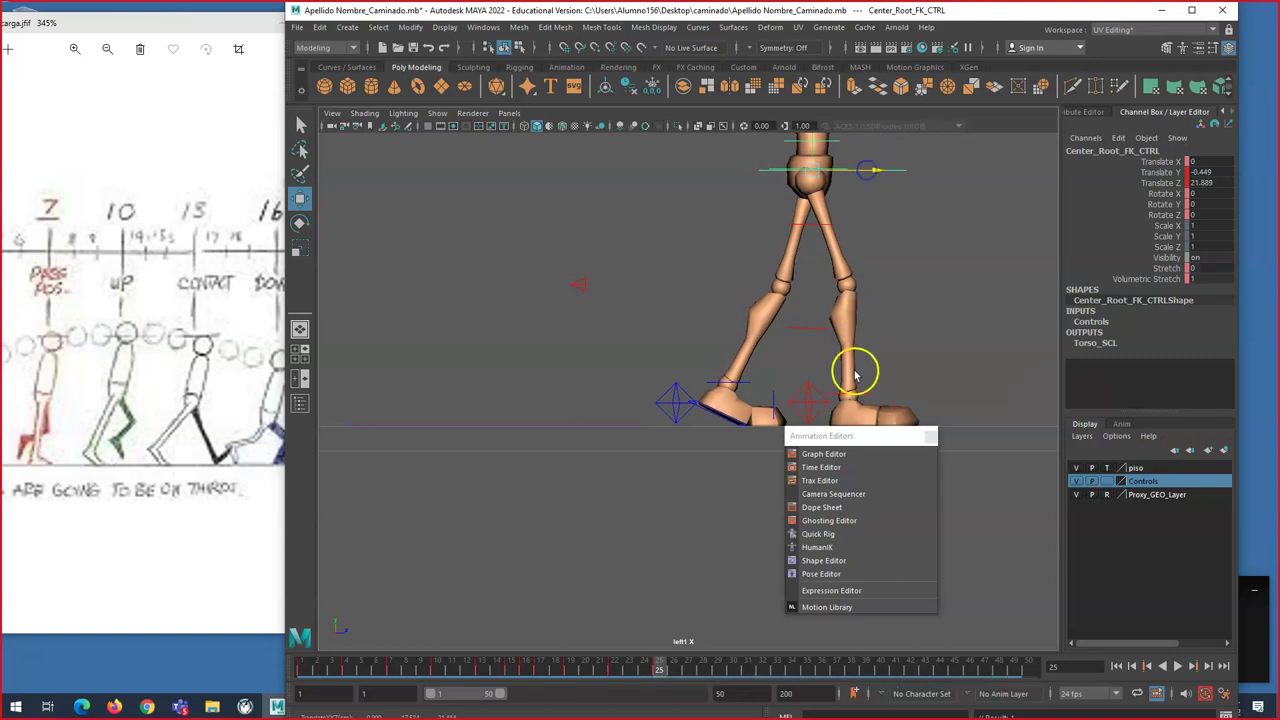
Step: Select the right foot control and move the Animation Editors window clear of the feet
{"action": "left_click", "coordinate": [806, 398]}
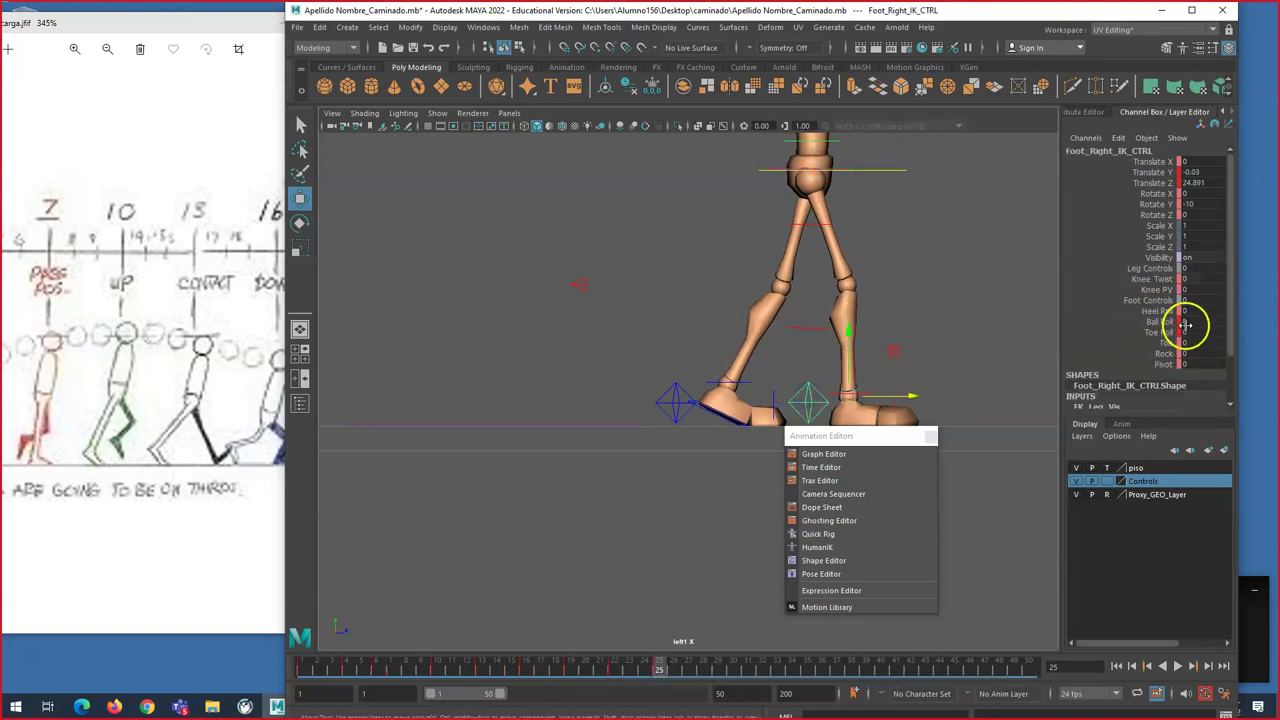
{"action": "left_click_drag", "start_coordinate": [888, 440], "coordinate": [900, 515]}
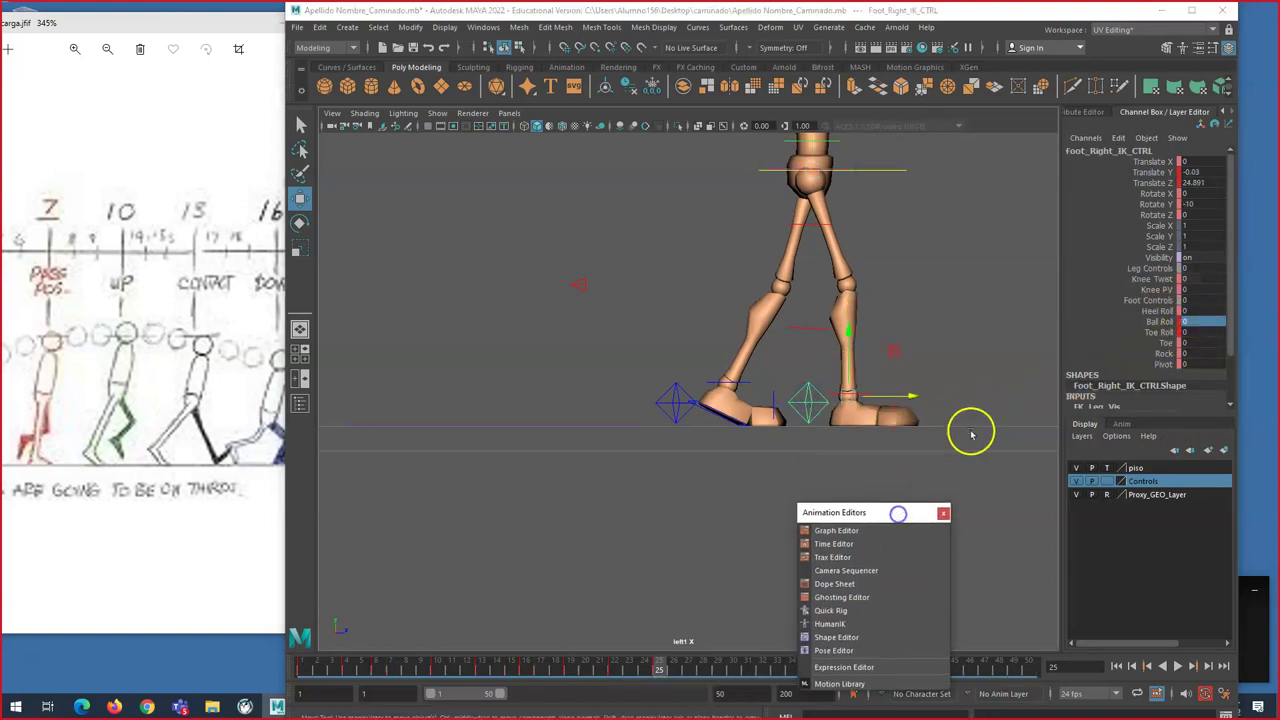
{"action": "left_click", "coordinate": [1157, 322]}
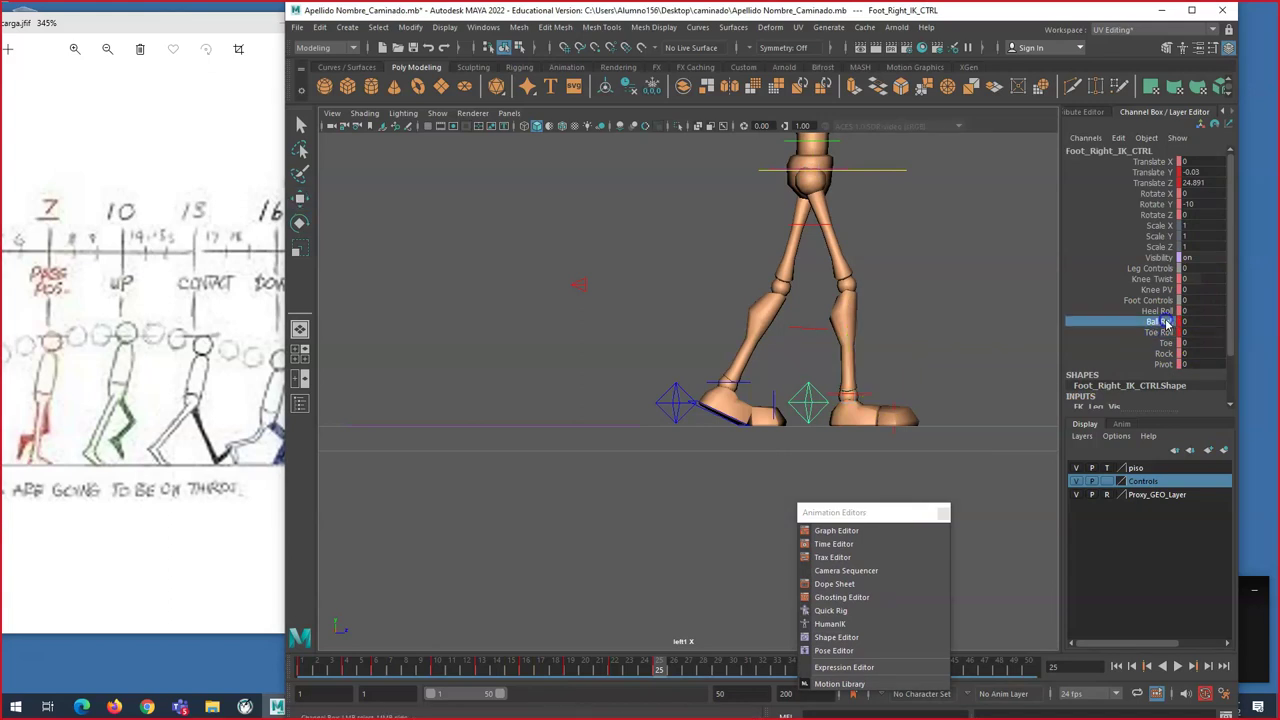
{"action": "middle_click_drag", "start_coordinate": [974, 346], "coordinate": [1008, 340]}
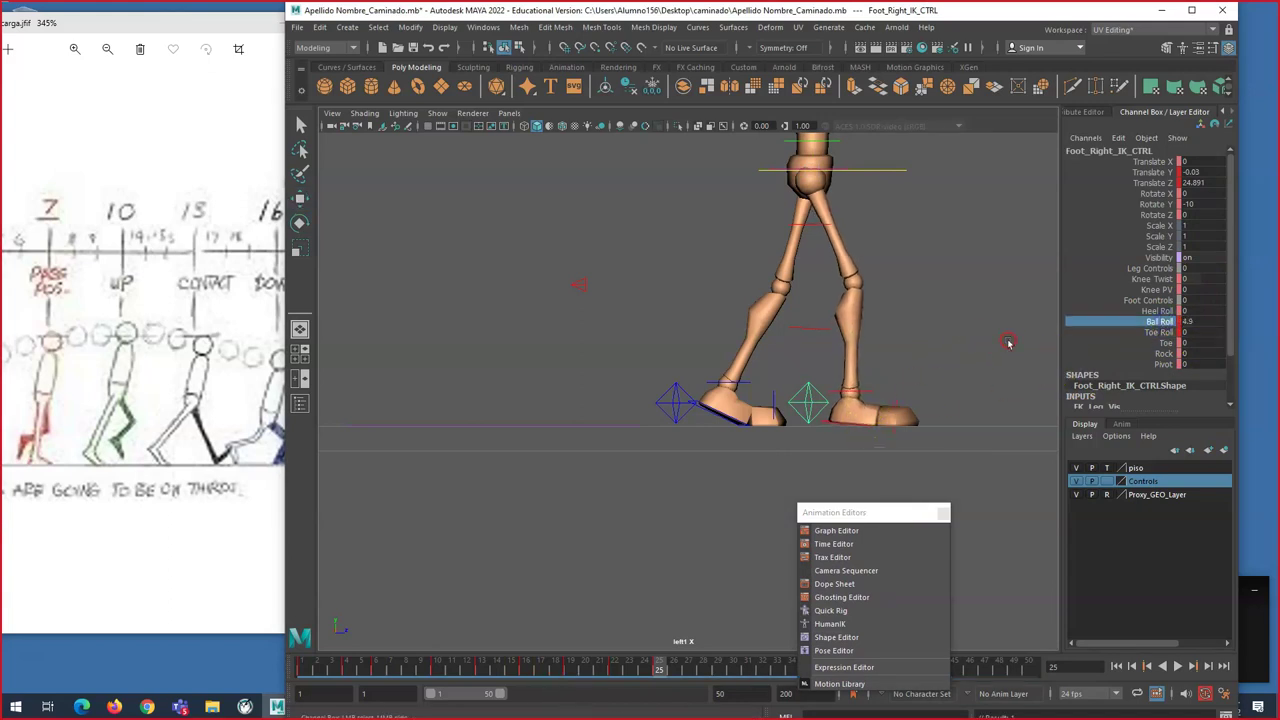
{"action": "key", "text": "ctrl+z"}
Step: Set the right foot control's Heel Roll to 15 and Toe to 15 for the heel strike at frame 25
{"action": "left_click", "coordinate": [1150, 311]}
{"action": "middle_click_drag", "start_coordinate": [899, 339], "coordinate": [974, 337]}
{"action": "left_click", "coordinate": [1193, 310]}
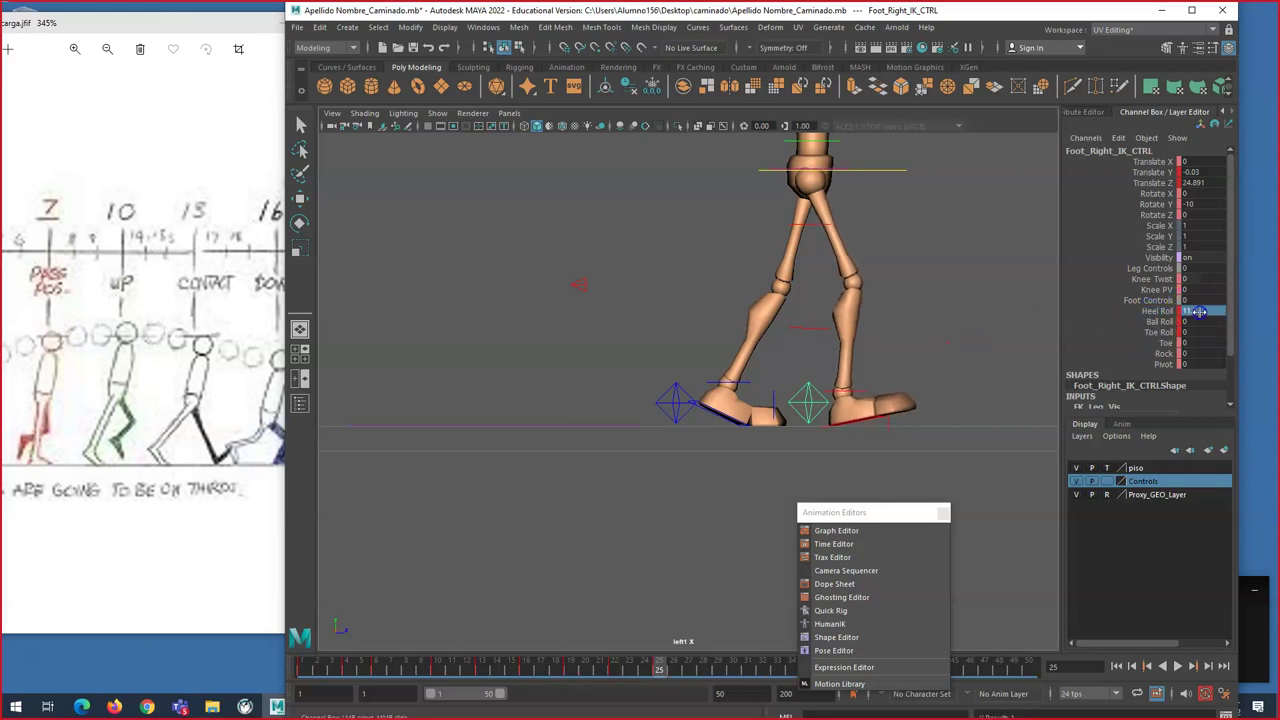
{"action": "type", "text": "20"}
{"action": "key", "text": "Return"}
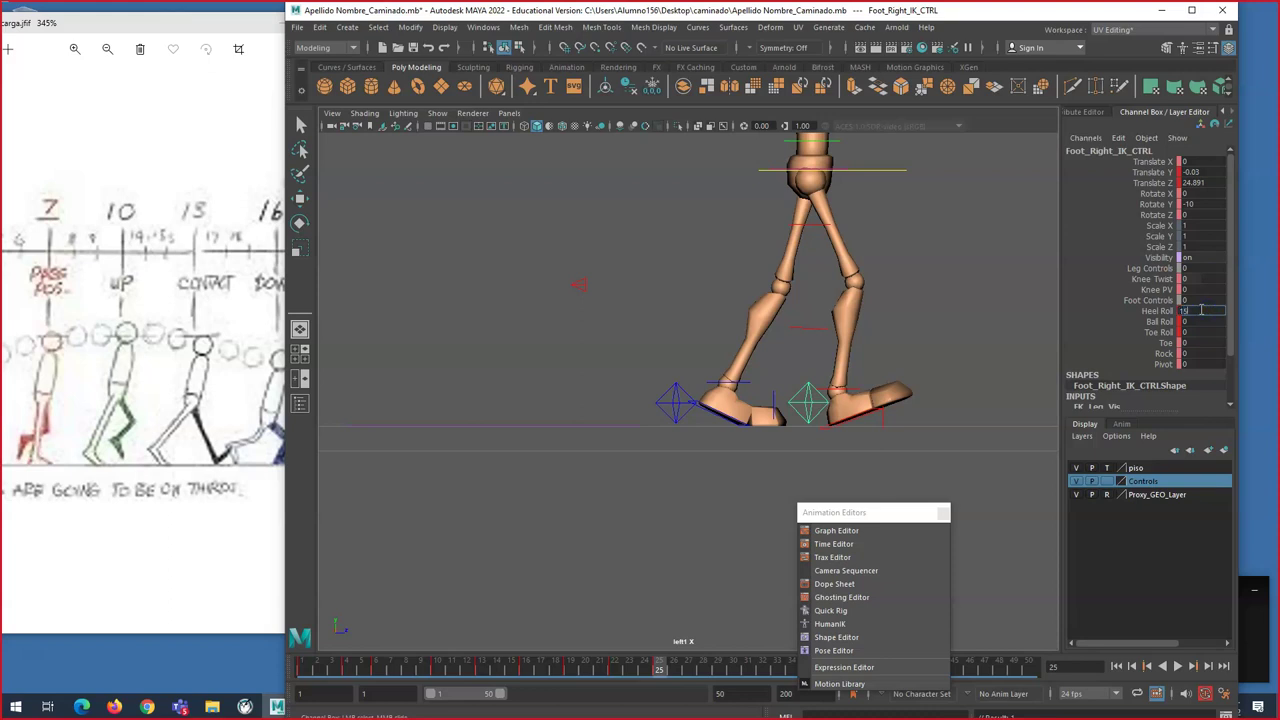
{"action": "key", "text": "Return"}
{"action": "left_click", "coordinate": [1193, 342]}
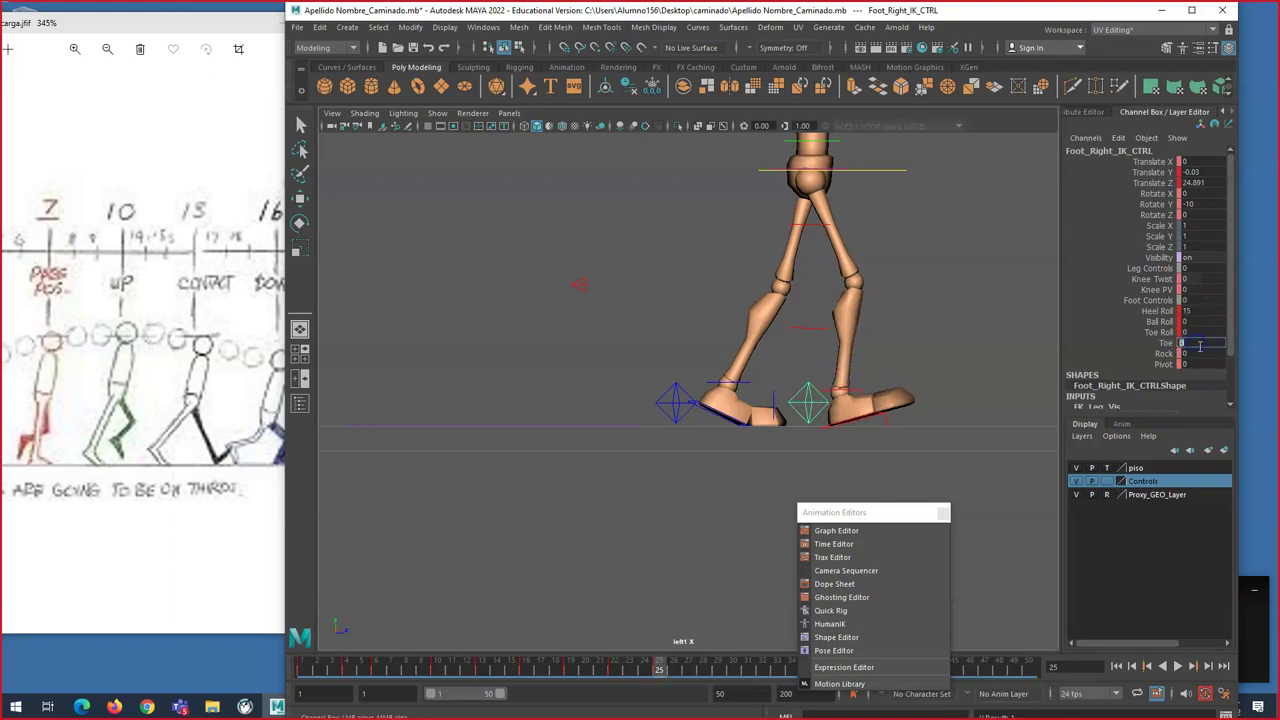
{"action": "key", "text": "Return"}
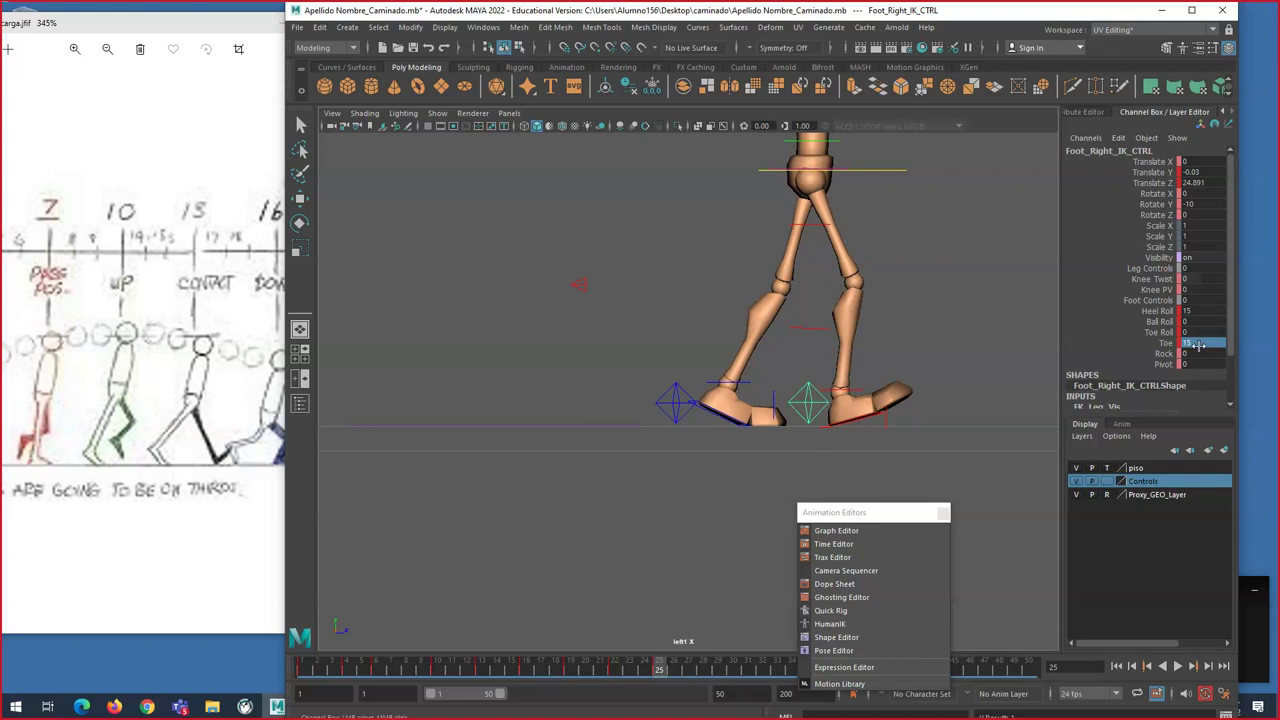
Step: Nudge the root control back and up to Translate Y -0.312 and Translate Z 21.614
{"action": "left_click", "coordinate": [873, 177]}
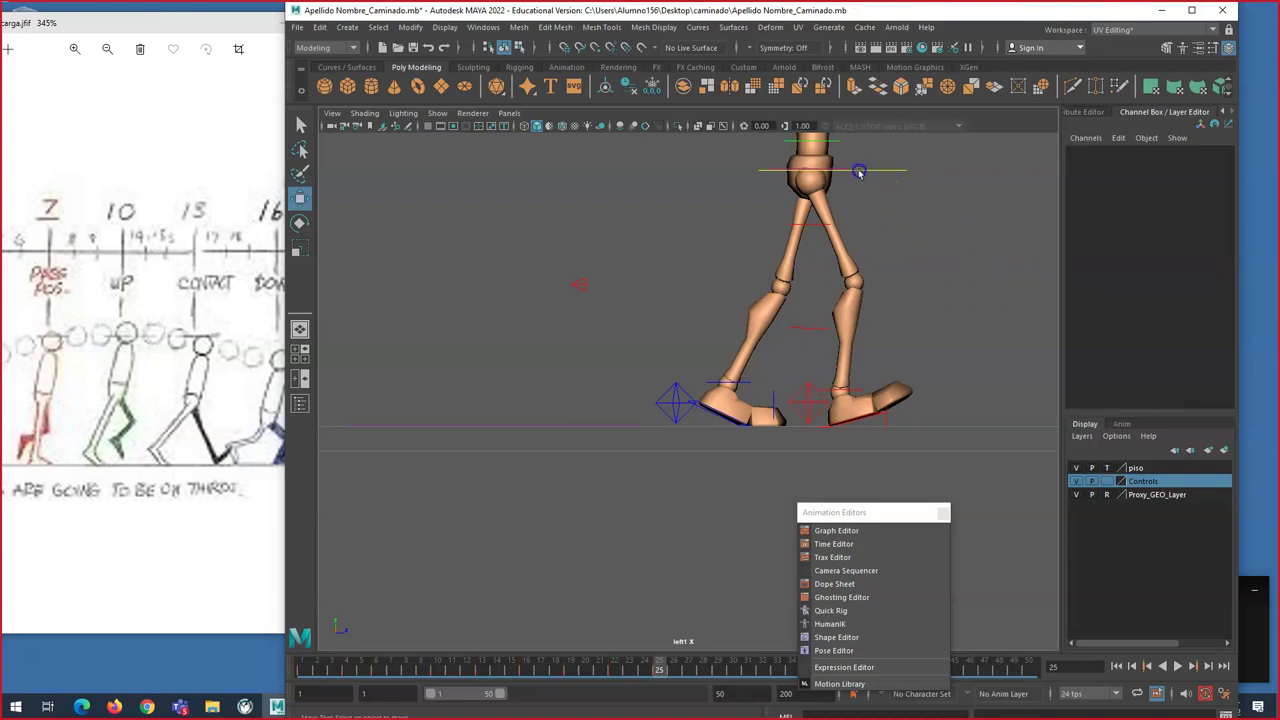
{"action": "left_click", "coordinate": [860, 171]}
{"action": "left_click_drag", "start_coordinate": [853, 174], "coordinate": [810, 147]}
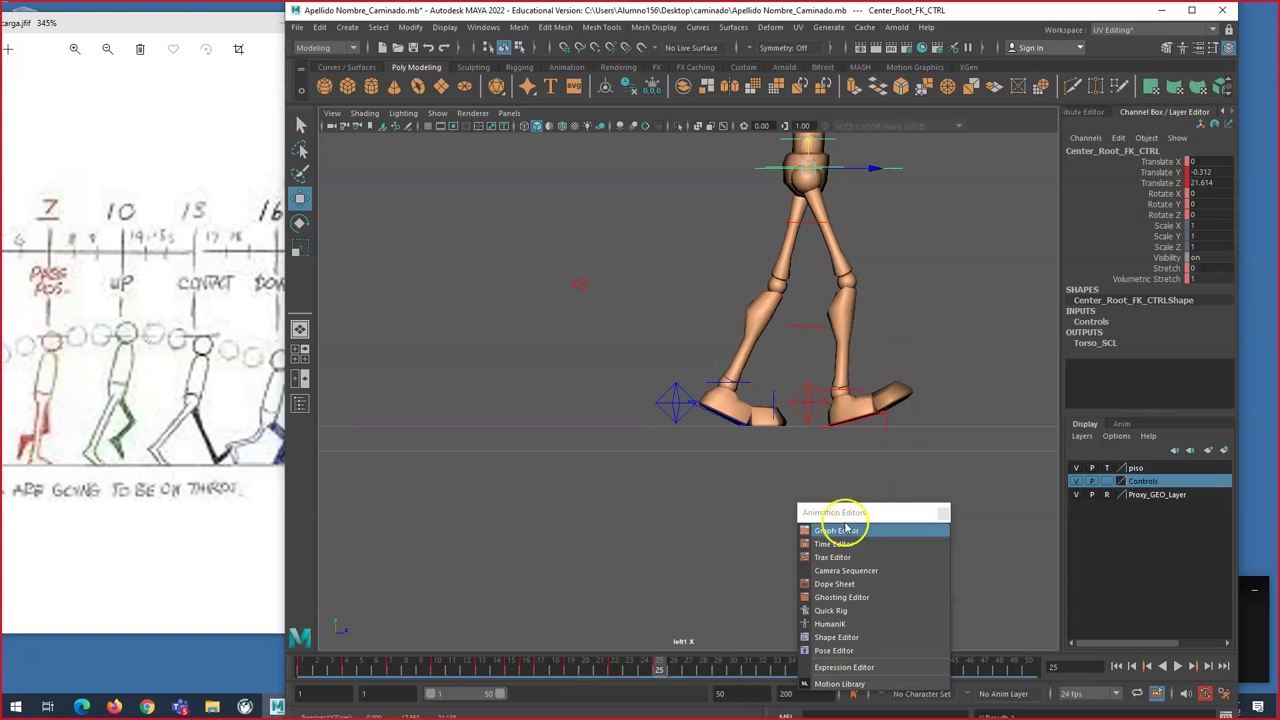
Step: Return to frame 2 and switch the workspace to side-by-side views, moving the Animation Editors window aside
{"action": "left_click_drag", "start_coordinate": [832, 514], "coordinate": [1061, 514]}
{"action": "left_click_drag", "start_coordinate": [665, 655], "coordinate": [318, 660]}
{"action": "left_click", "coordinate": [685, 408]}
{"action": "key", "text": "space"}
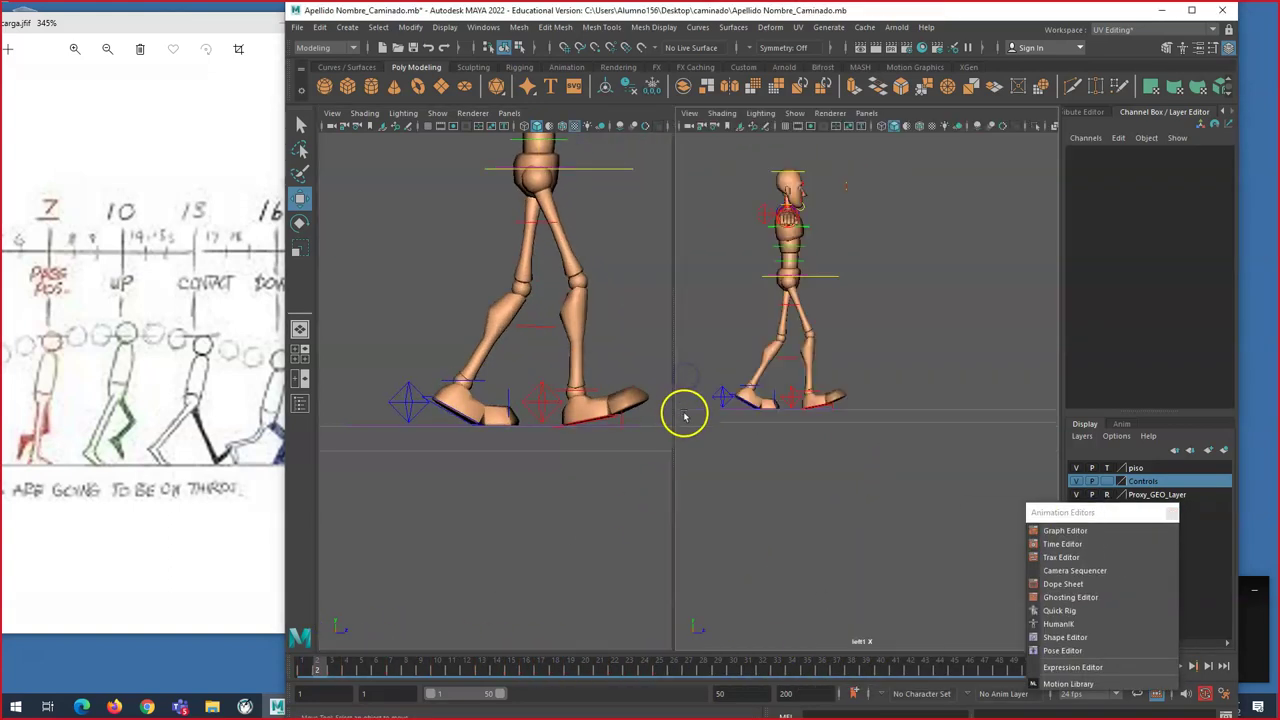
Step: Scrub through the walk to review the poses in the front and side views, stopping at frame 6
{"action": "left_click_drag", "start_coordinate": [465, 671], "coordinate": [664, 669]}
{"action": "left_click_drag", "start_coordinate": [429, 657], "coordinate": [353, 648]}
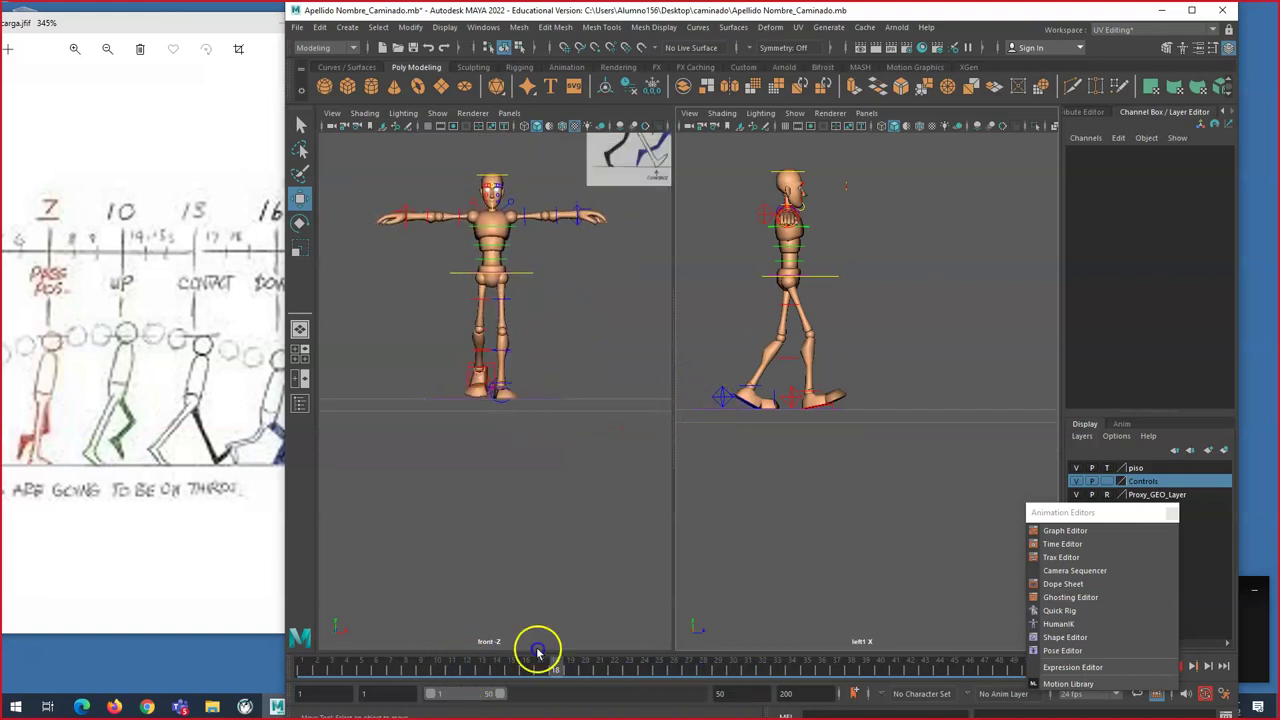
{"action": "left_click", "coordinate": [376, 648]}
Step: Select the root control, return to frame 1, and bring the first poses of the reference chart into view
{"action": "left_click", "coordinate": [531, 280]}
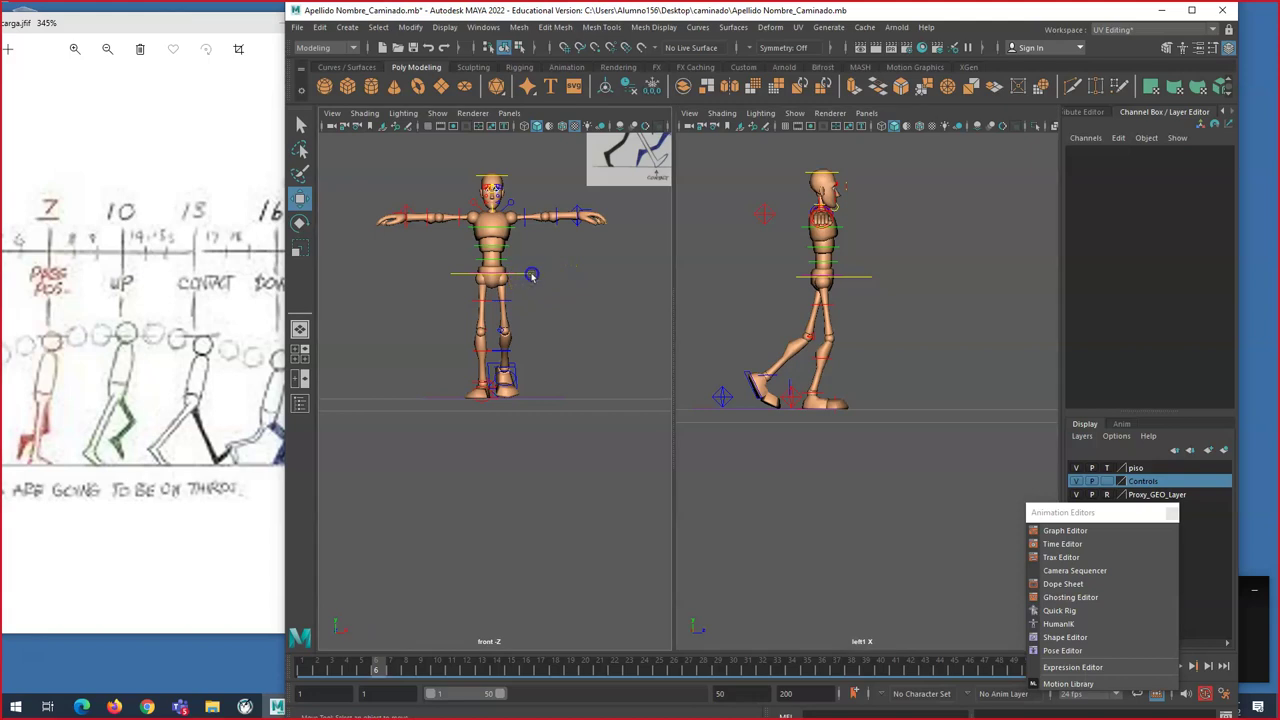
{"action": "left_click_drag", "start_coordinate": [338, 668], "coordinate": [286, 654]}
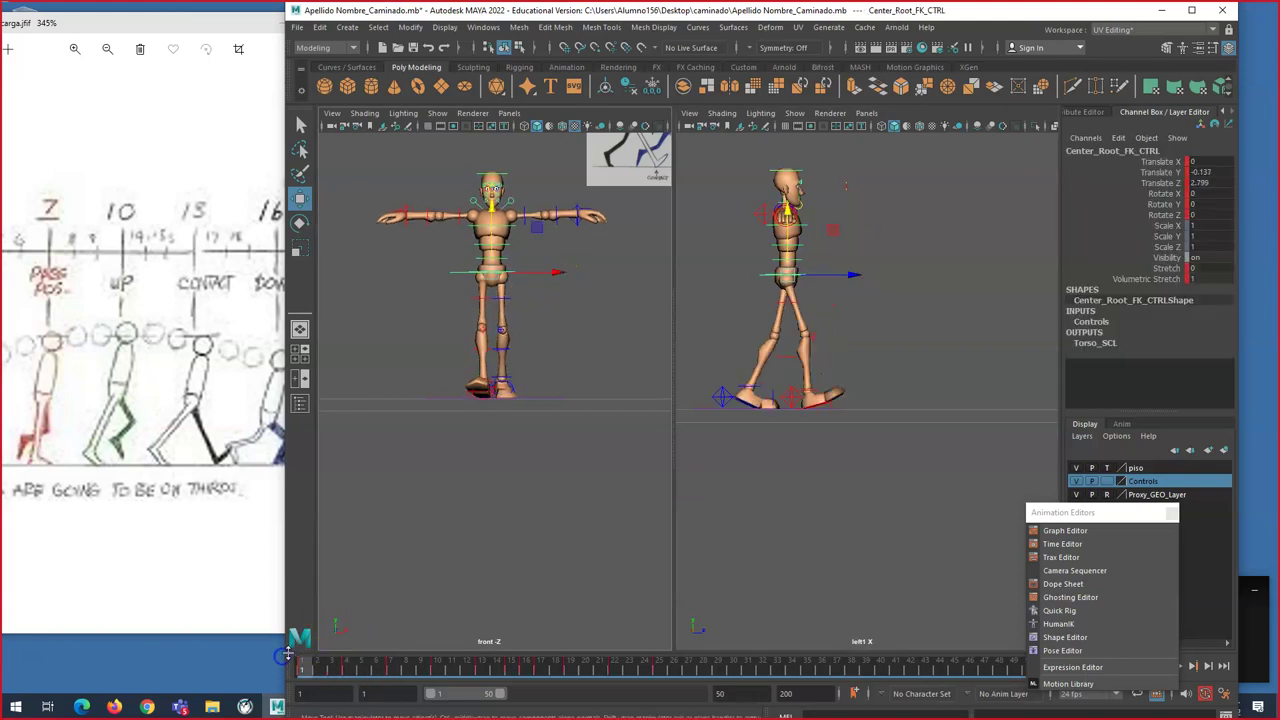
{"action": "left_click_drag", "start_coordinate": [158, 165], "coordinate": [288, 142]}
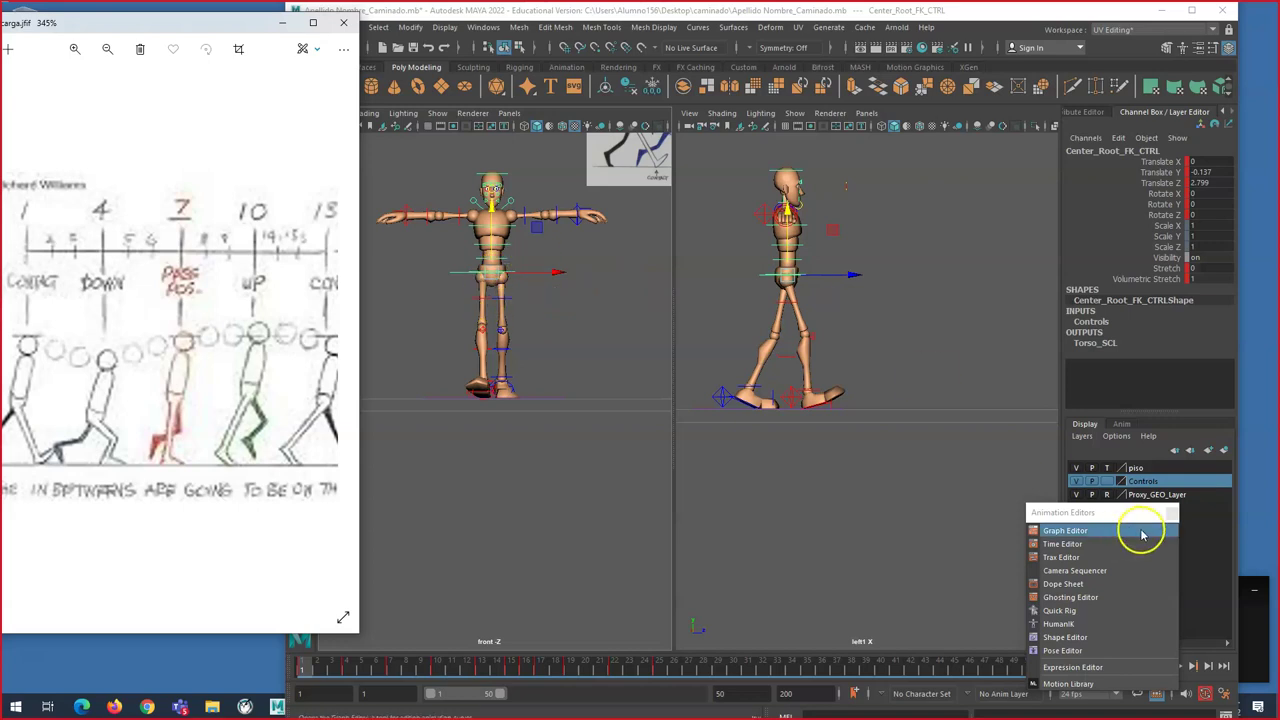
Step: Go to frame 4 for the down pose and reposition the Animation Editors window beneath the front-view character
{"action": "left_click_drag", "start_coordinate": [1094, 512], "coordinate": [622, 317]}
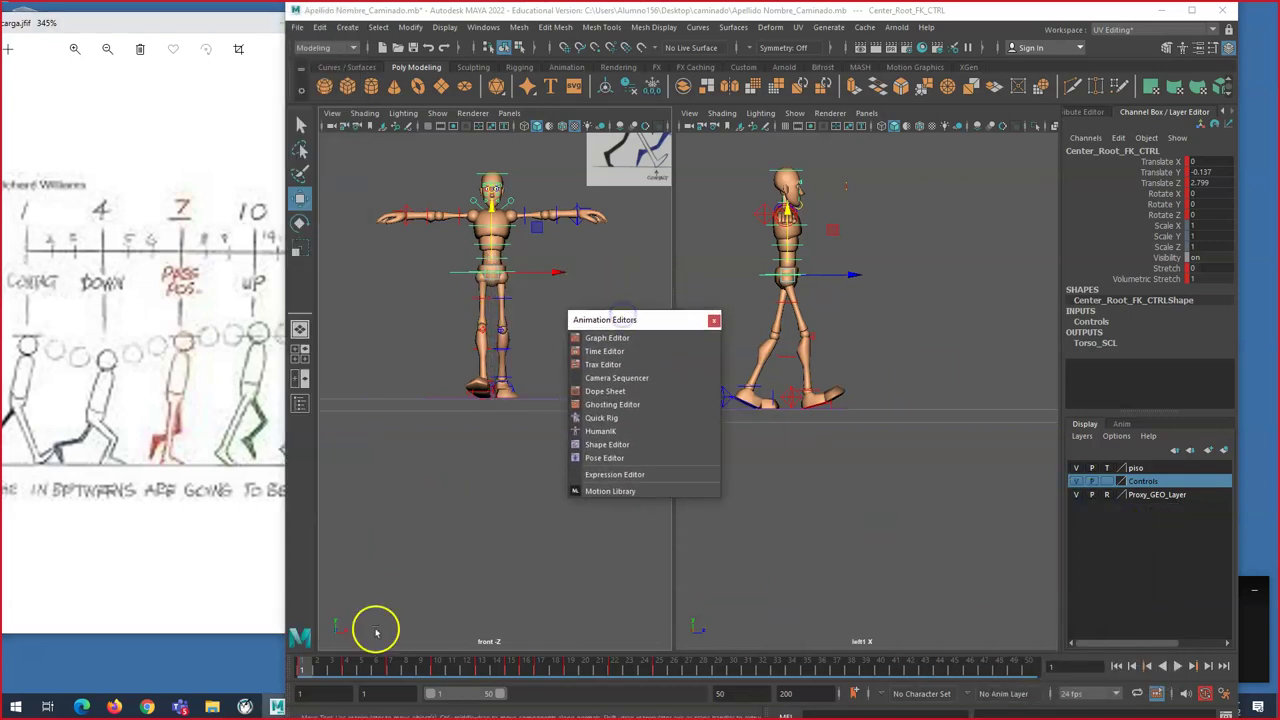
{"action": "left_click_drag", "start_coordinate": [305, 667], "coordinate": [349, 662]}
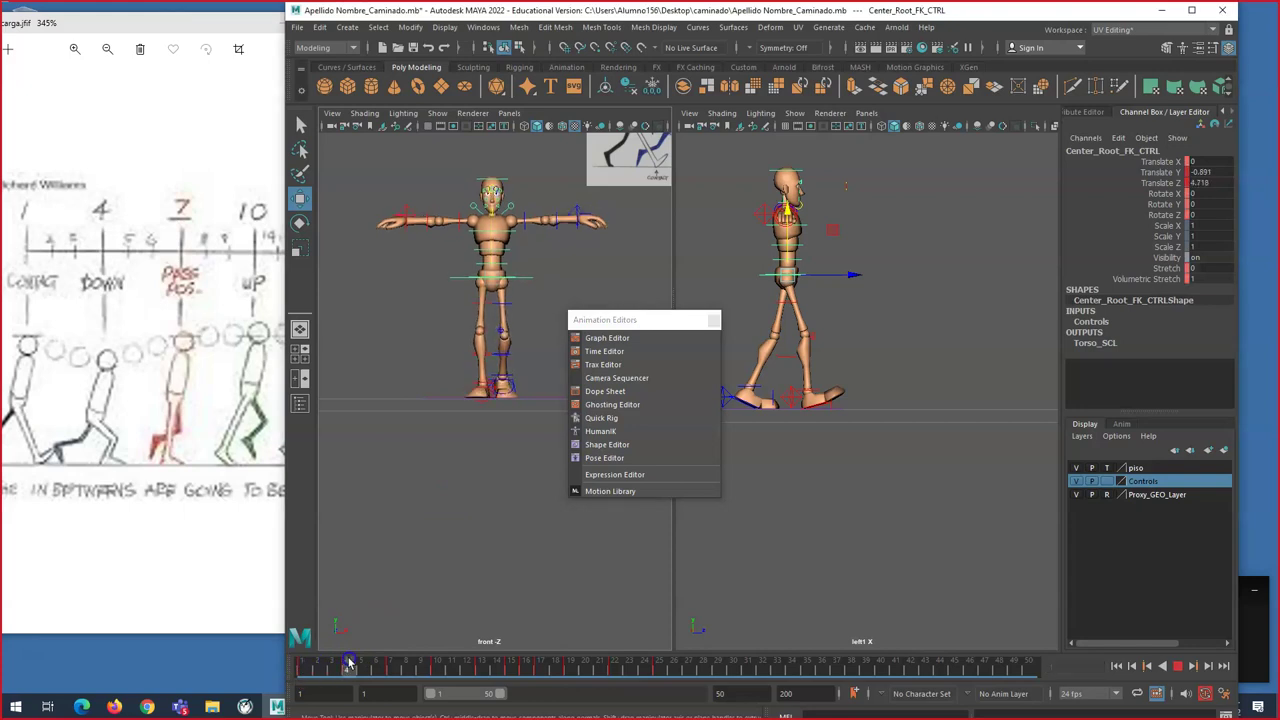
{"action": "left_click", "coordinate": [349, 663]}
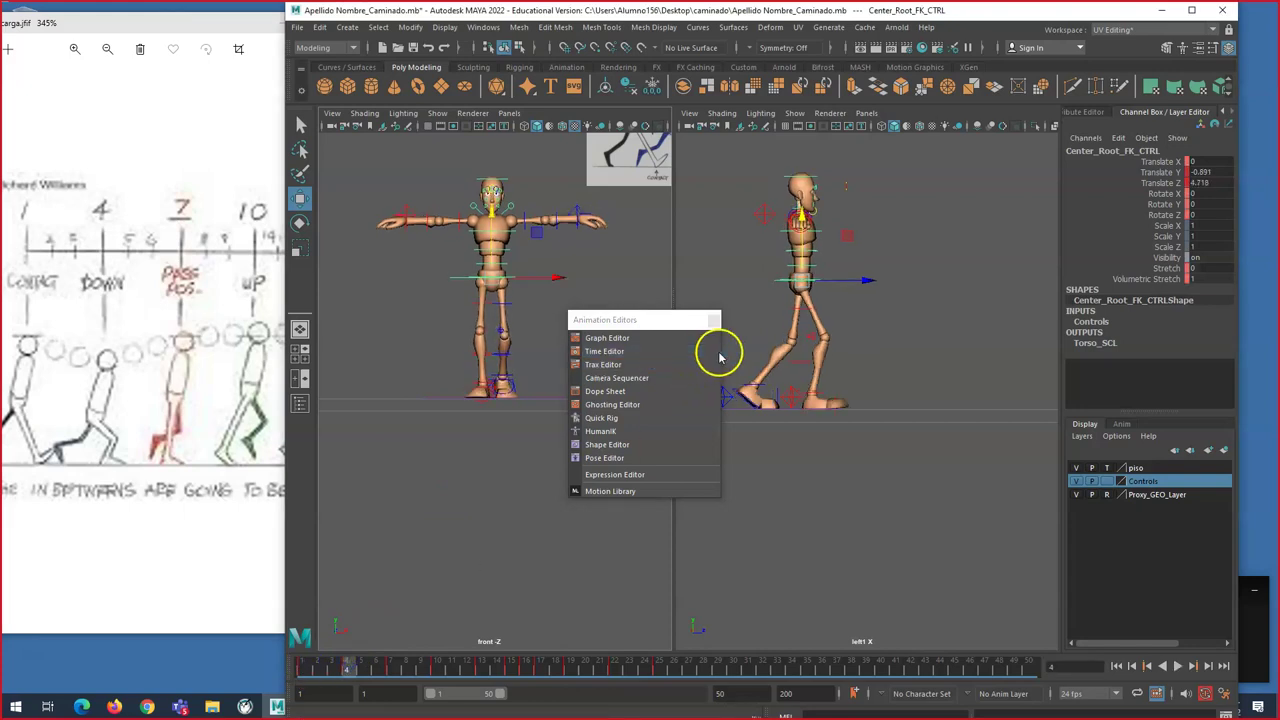
{"action": "left_click_drag", "start_coordinate": [677, 320], "coordinate": [694, 358]}
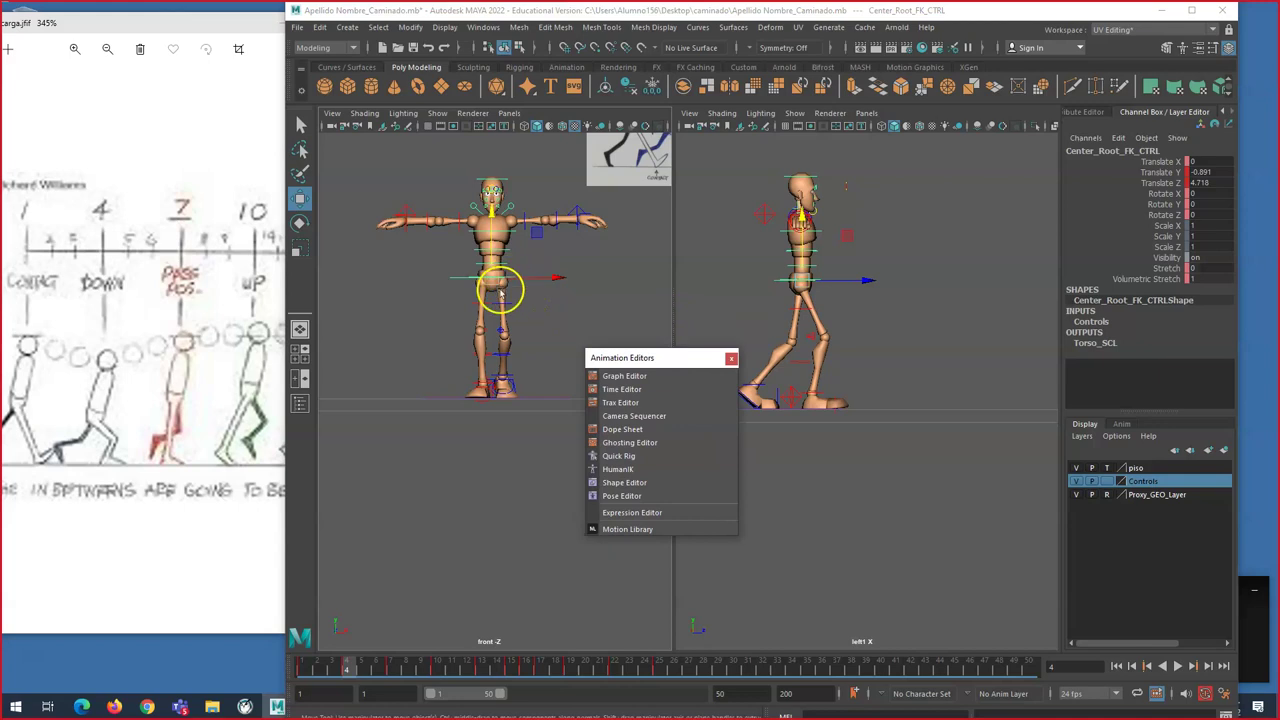
{"action": "left_click_drag", "start_coordinate": [612, 360], "coordinate": [569, 371]}
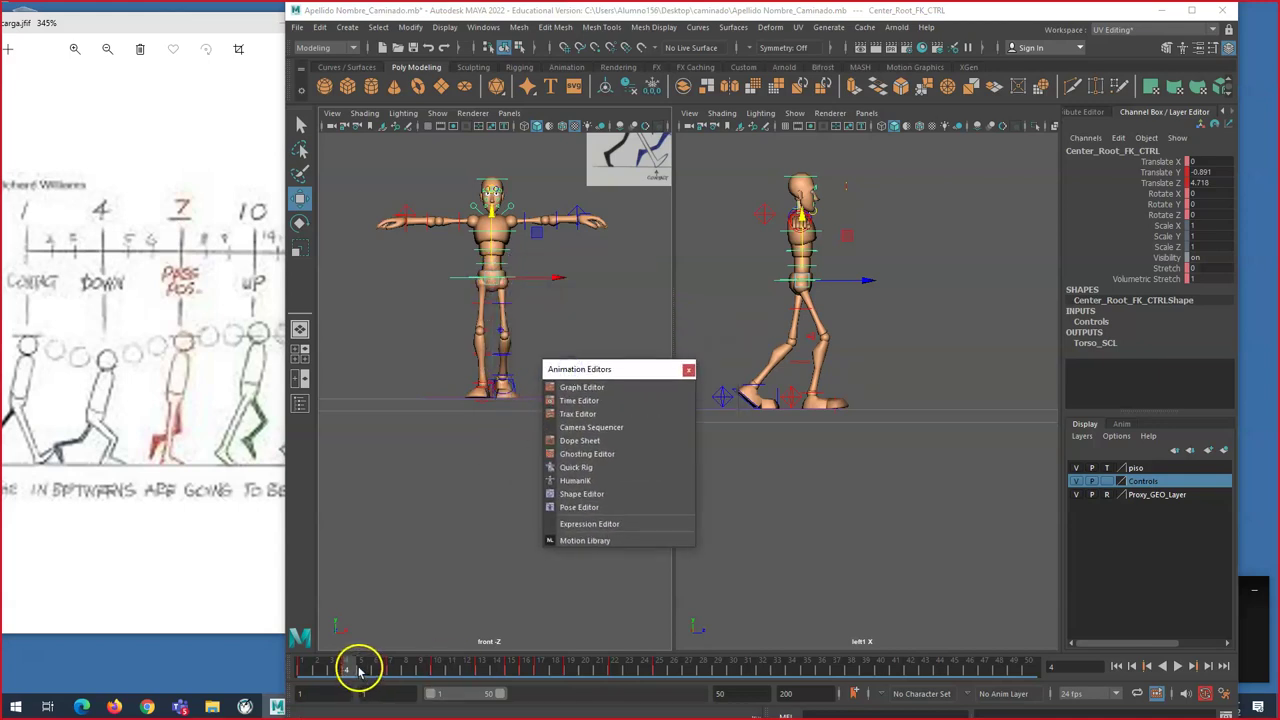
Step: Shift the root control sideways to Translate X -0.944 at frame 7, and lower the Animation Editors window after going to frame 6
{"action": "left_click_drag", "start_coordinate": [351, 668], "coordinate": [392, 668]}
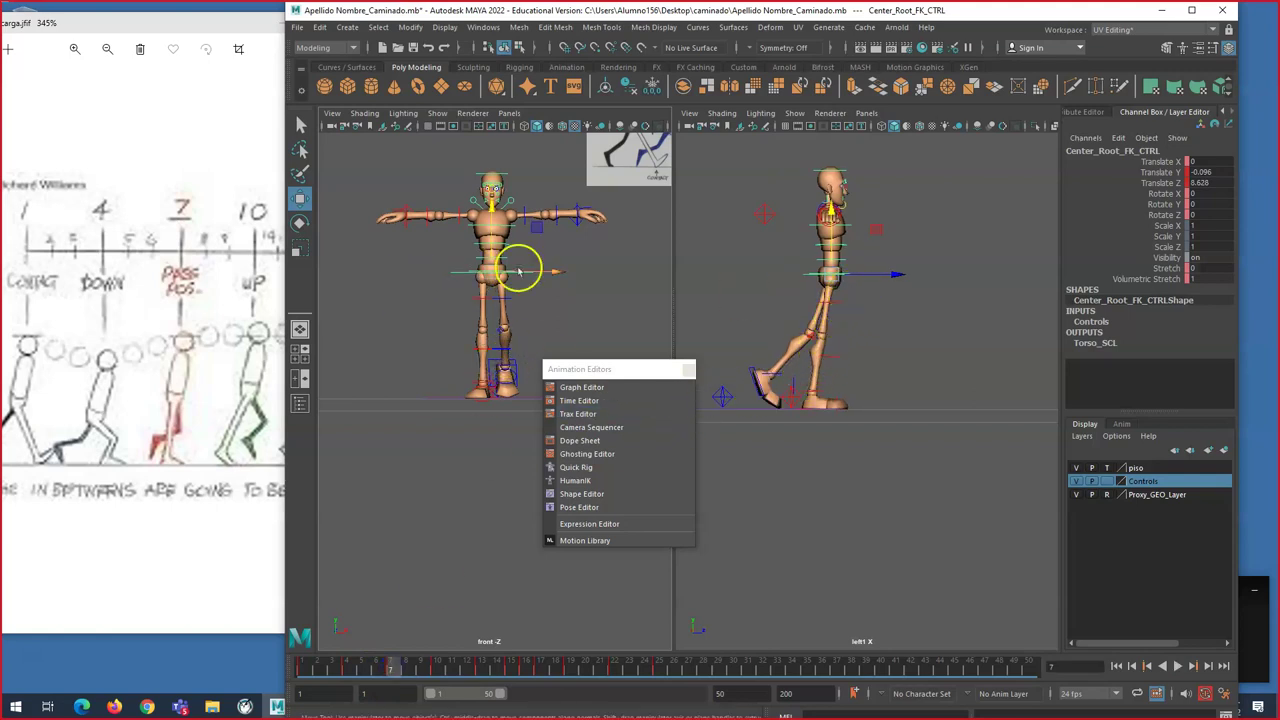
{"action": "left_click_drag", "start_coordinate": [541, 272], "coordinate": [535, 272]}
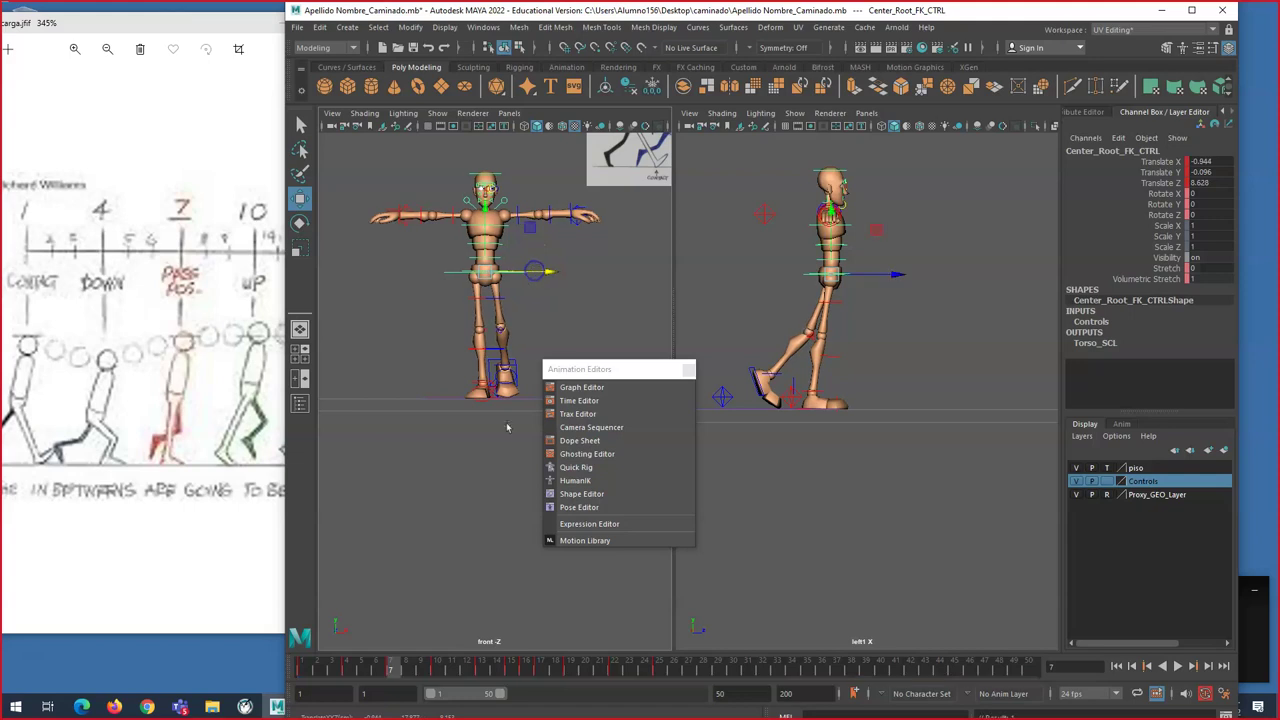
{"action": "mouse_move", "coordinate": [393, 669]}
{"action": "left_mouse_down"}
{"action": "mouse_move", "coordinate": [309, 665]}
{"action": "mouse_move", "coordinate": [378, 668]}
{"action": "left_mouse_up"}
{"action": "left_click_drag", "start_coordinate": [582, 368], "coordinate": [600, 421]}
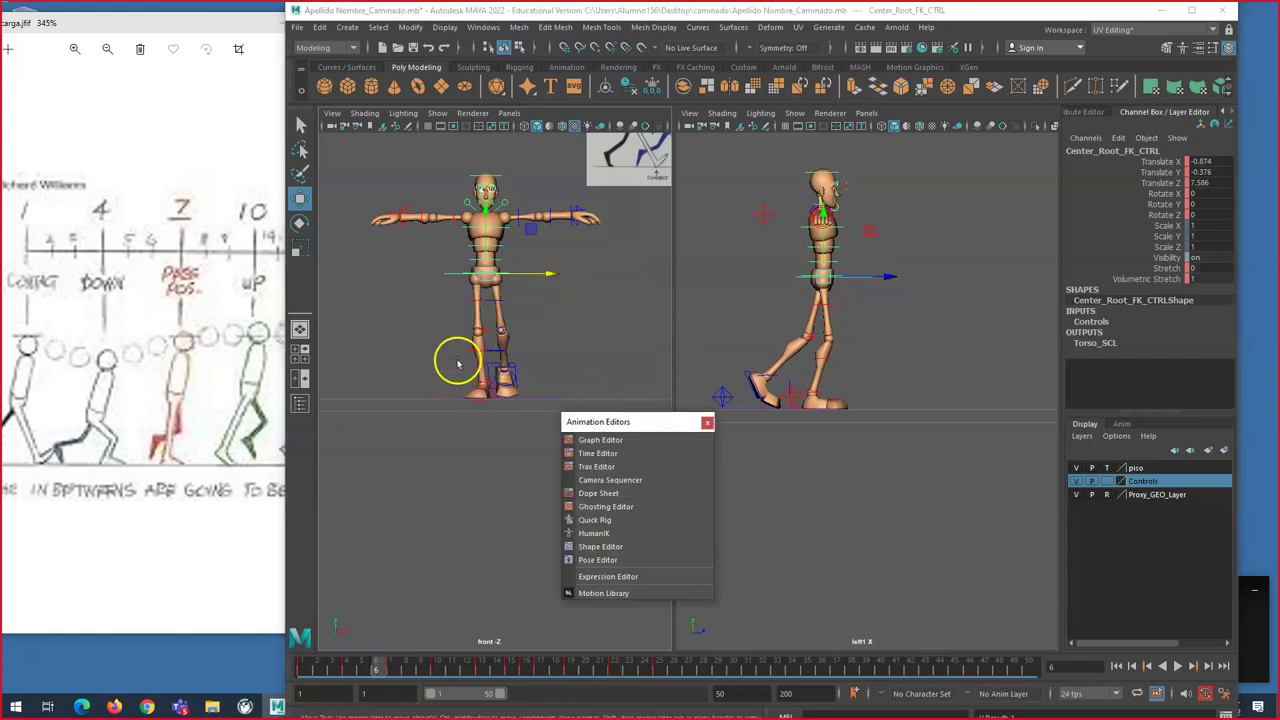
Step: Tilt the root control in the front view at frame 6 by setting Rotate Z to -3
{"action": "key", "text": "e"}
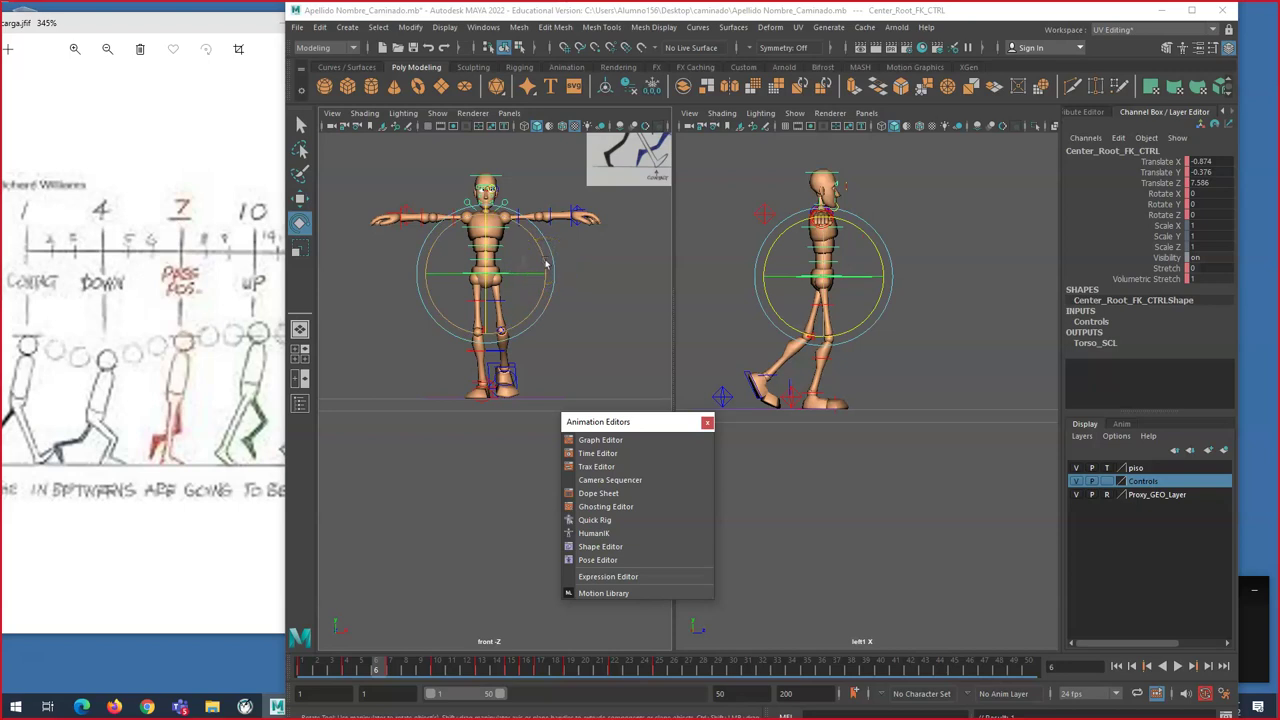
{"action": "left_click_drag", "start_coordinate": [546, 264], "coordinate": [543, 256]}
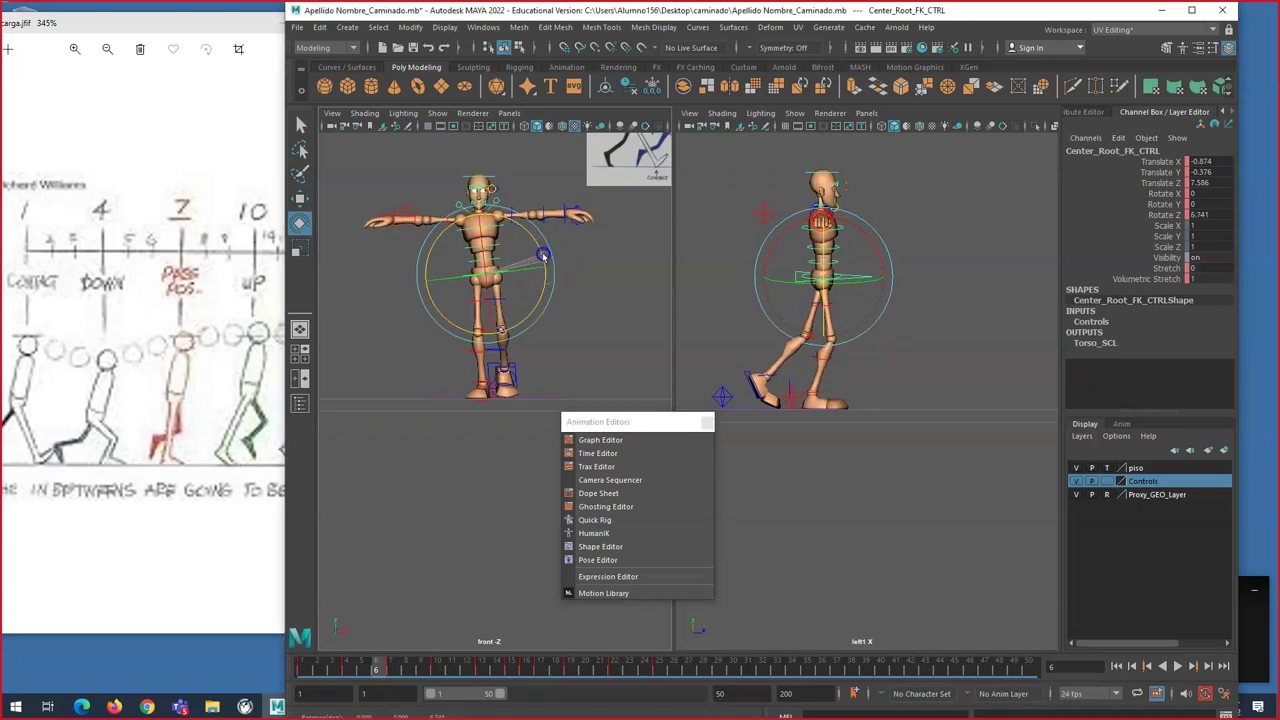
{"action": "key", "text": "ctrl+z"}
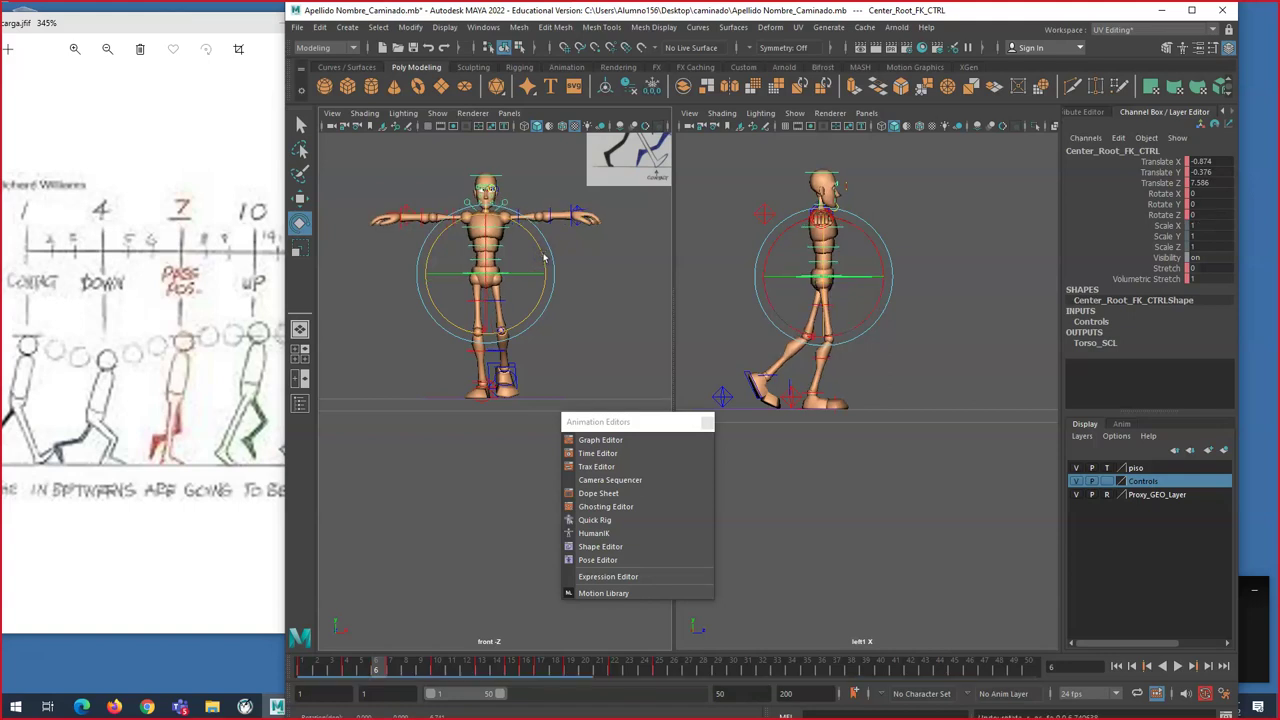
{"action": "left_click_drag", "start_coordinate": [544, 255], "coordinate": [546, 258]}
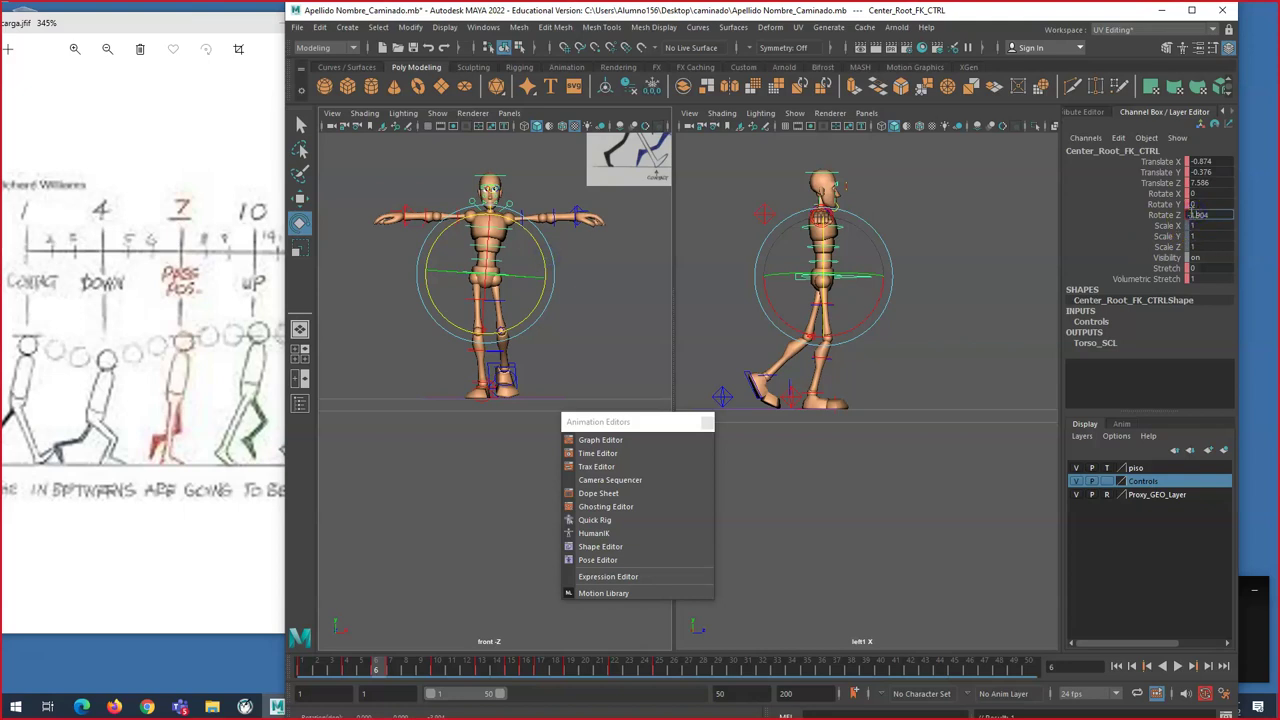
{"action": "left_click", "coordinate": [970, 240]}
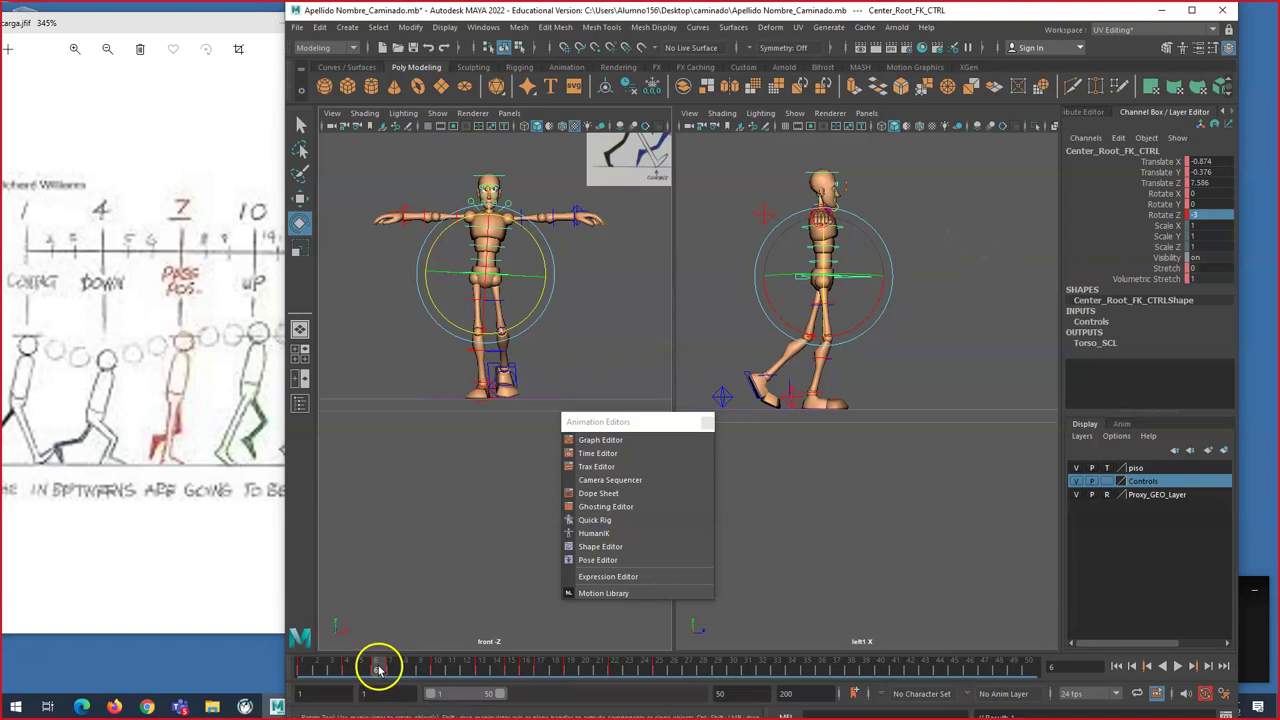
Step: At frame 13, level the root control with Rotate Z 0 and shift it back near the center to Translate X -0.189
{"action": "key", "text": "alt+v"}
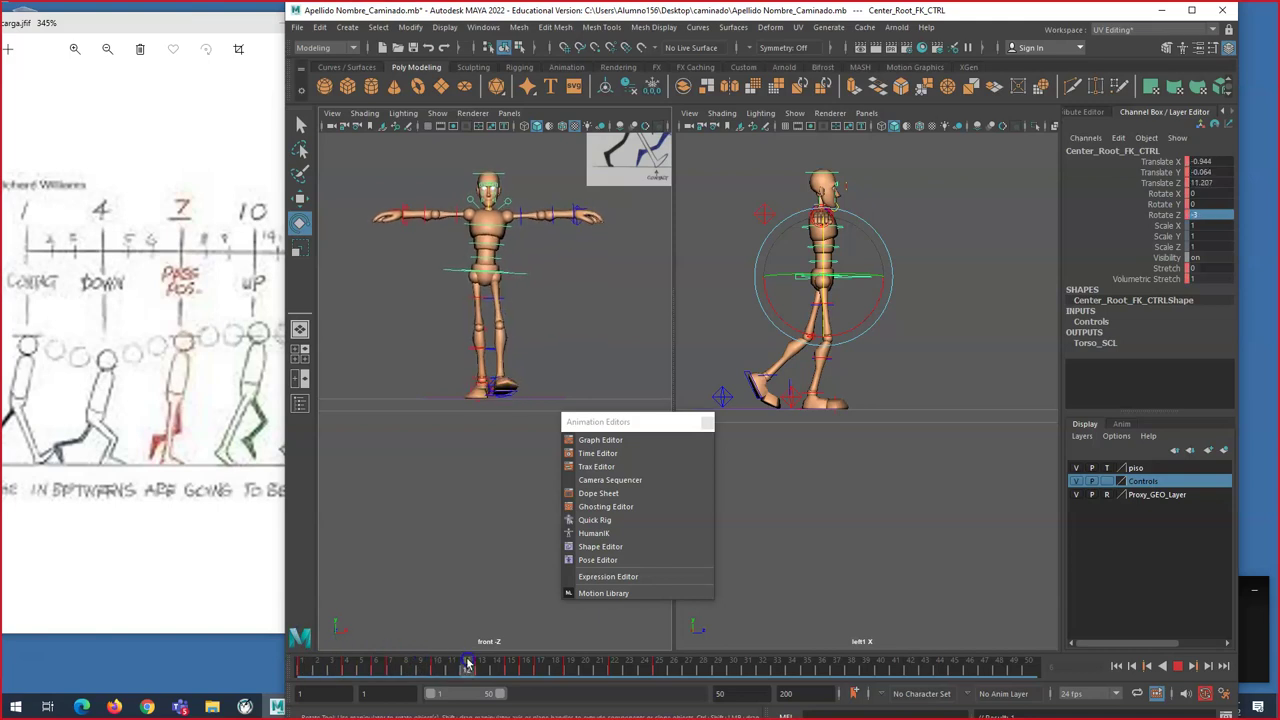
{"action": "left_click_drag", "start_coordinate": [415, 653], "coordinate": [495, 656]}
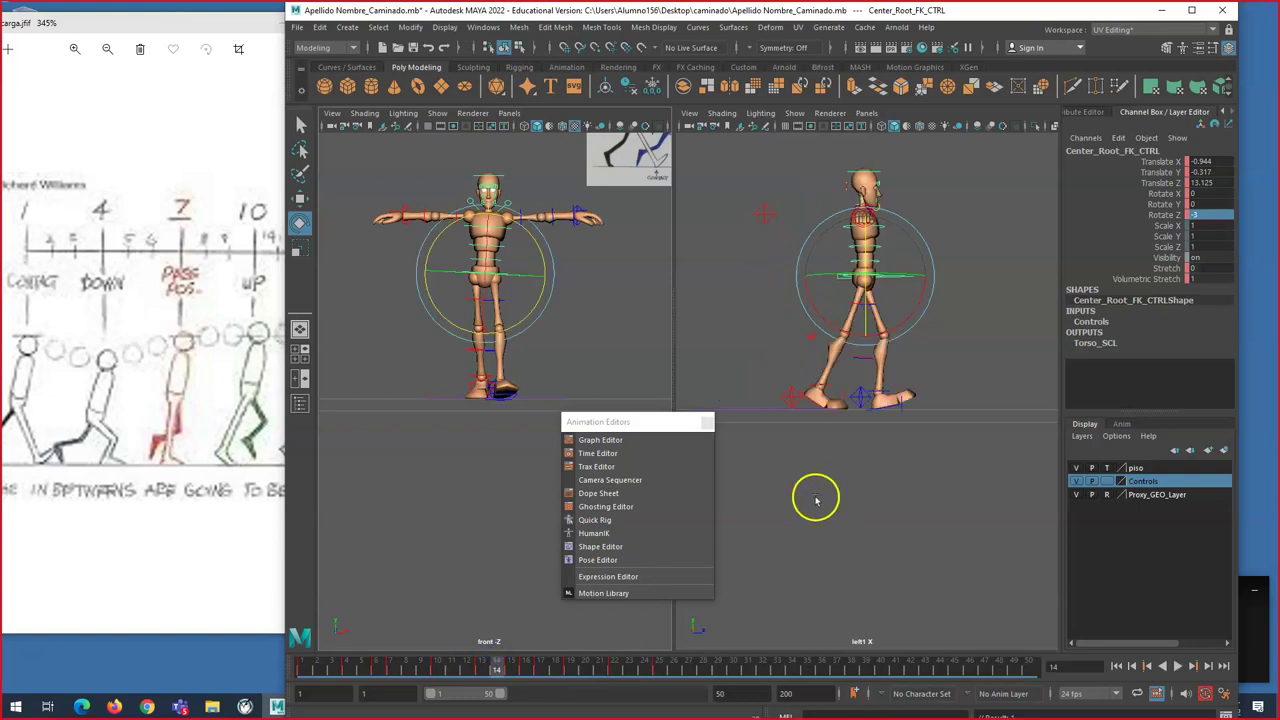
{"action": "left_click", "coordinate": [482, 670]}
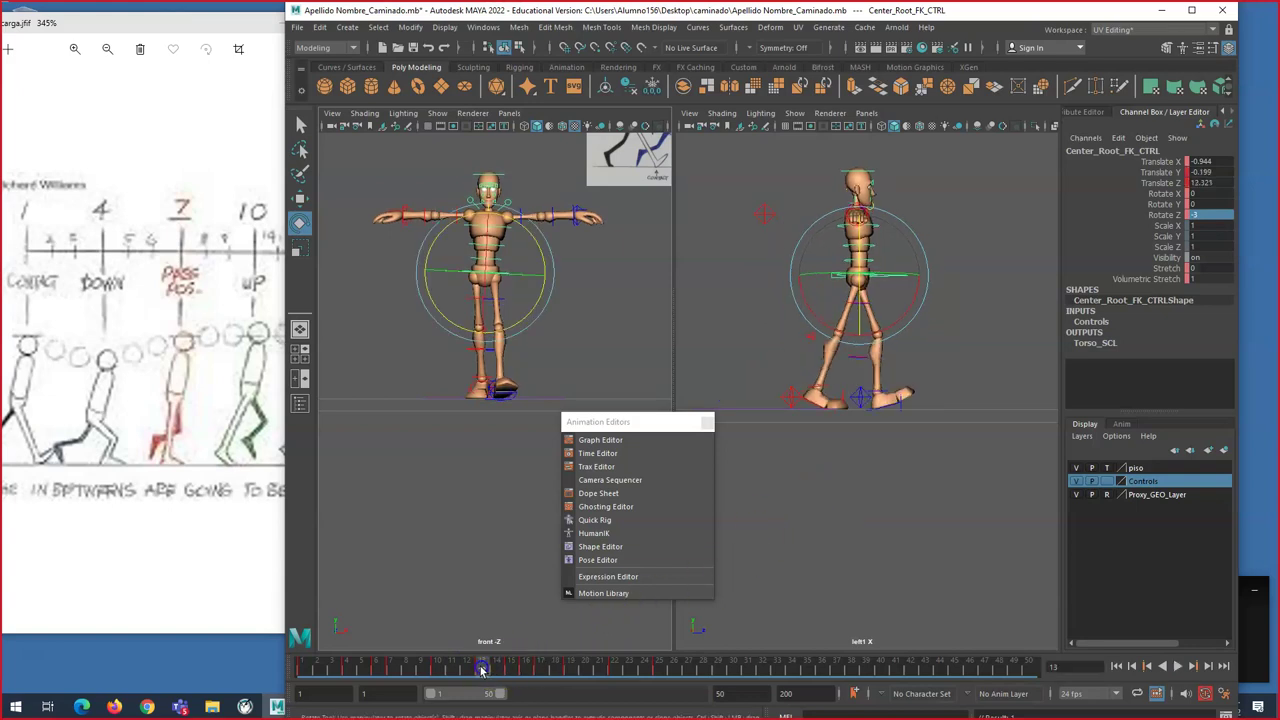
{"action": "mouse_move", "coordinate": [482, 670]}
{"action": "left_mouse_down"}
{"action": "mouse_move", "coordinate": [531, 666]}
{"action": "mouse_move", "coordinate": [482, 670]}
{"action": "left_mouse_up"}
{"action": "left_click_drag", "start_coordinate": [1196, 214], "coordinate": [1210, 215]}
{"action": "key", "text": "w"}
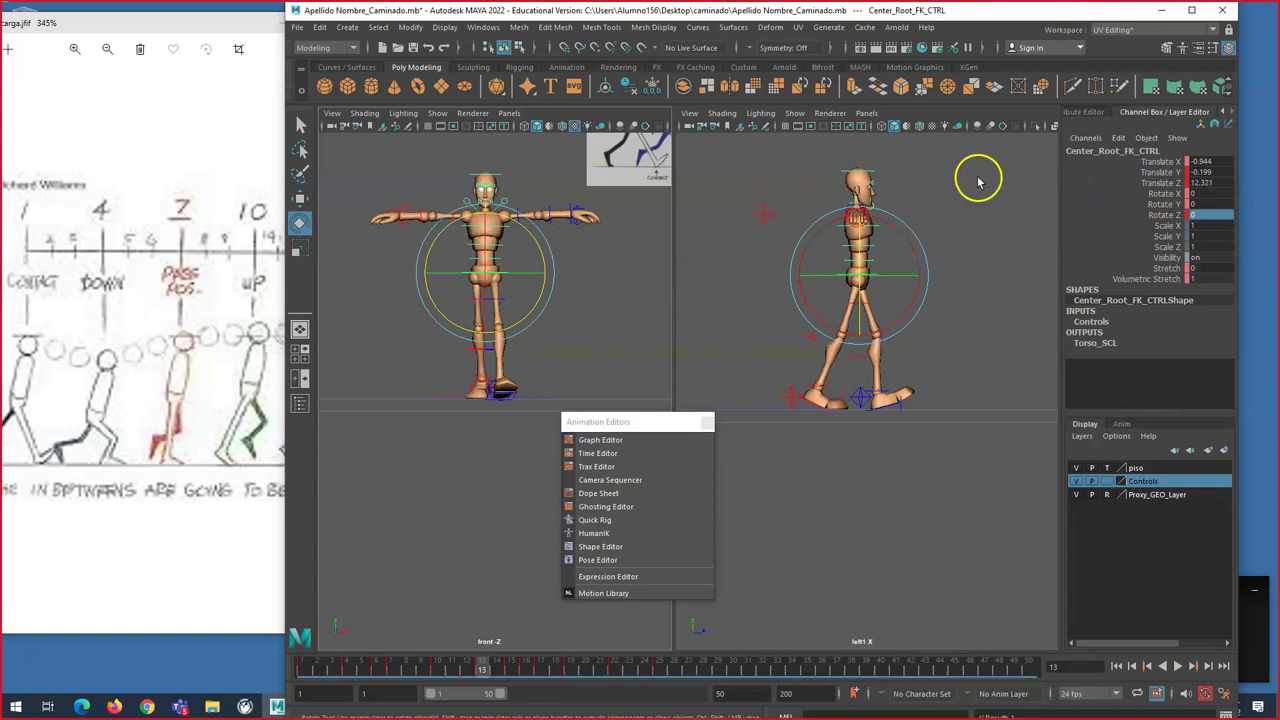
{"action": "left_click_drag", "start_coordinate": [533, 273], "coordinate": [548, 272]}
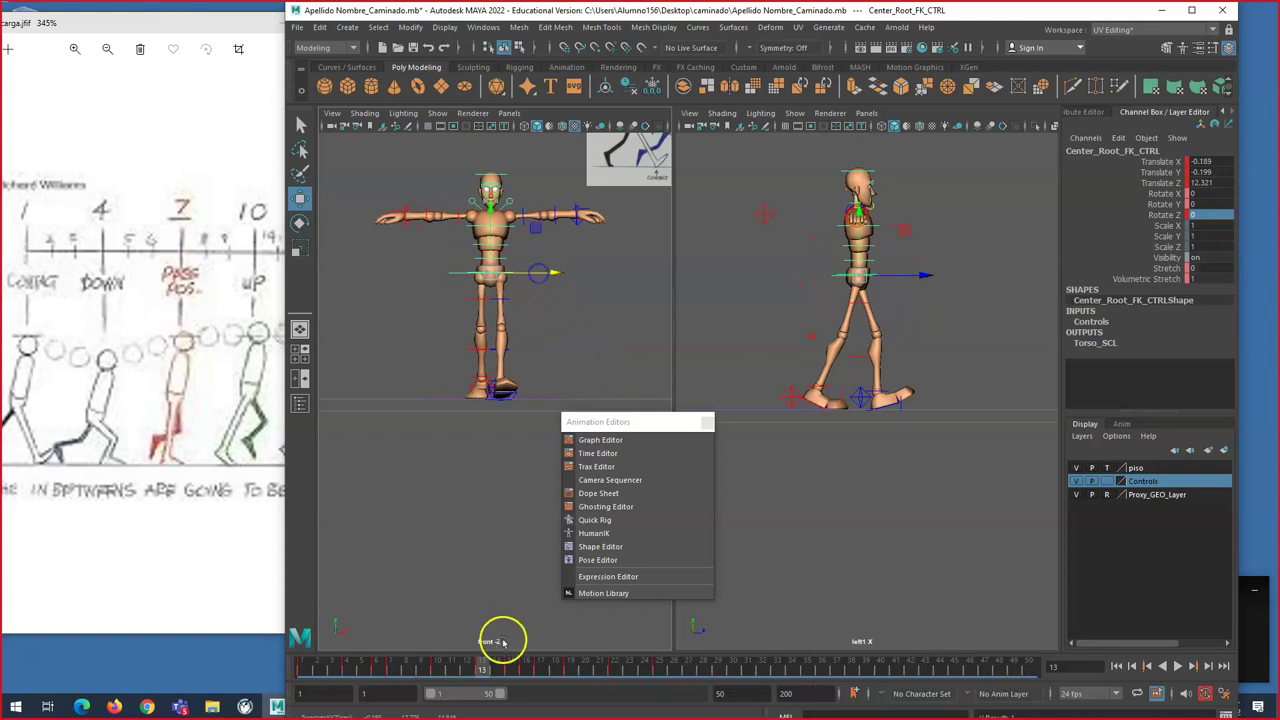
Step: Review the motion up to frame 16 and shift the root control over the supporting foot to Translate X 0.661
{"action": "key", "text": "alt+v"}
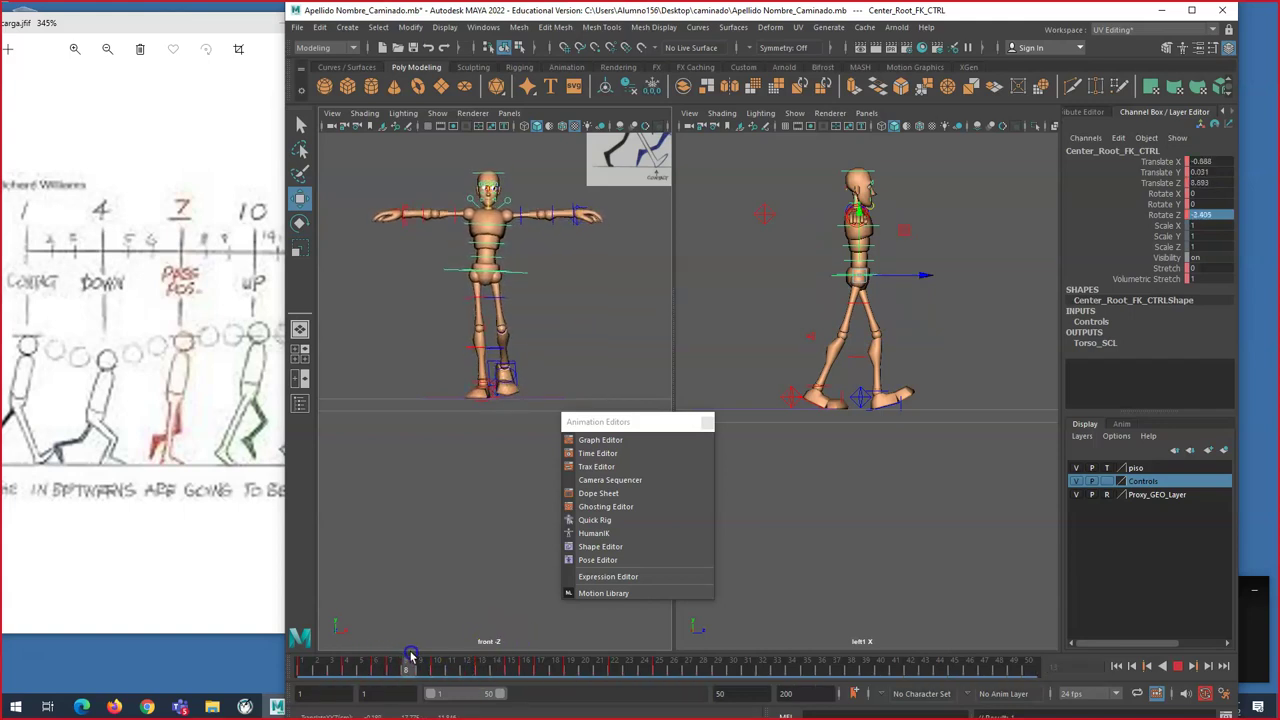
{"action": "mouse_move", "coordinate": [480, 645]}
{"action": "left_mouse_down"}
{"action": "mouse_move", "coordinate": [362, 652]}
{"action": "mouse_move", "coordinate": [463, 662]}
{"action": "left_mouse_up"}
{"action": "mouse_move", "coordinate": [340, 657]}
{"action": "left_mouse_down"}
{"action": "mouse_move", "coordinate": [315, 660]}
{"action": "mouse_move", "coordinate": [540, 670]}
{"action": "left_mouse_up"}
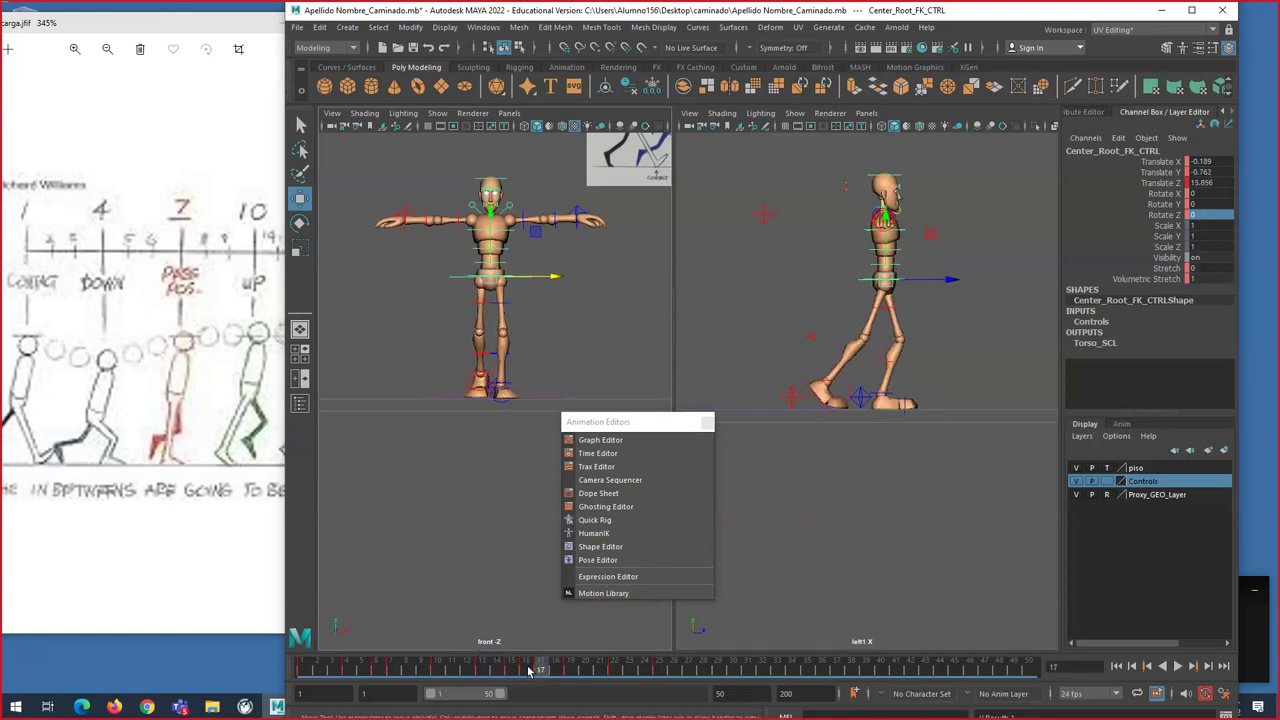
{"action": "left_click", "coordinate": [523, 670]}
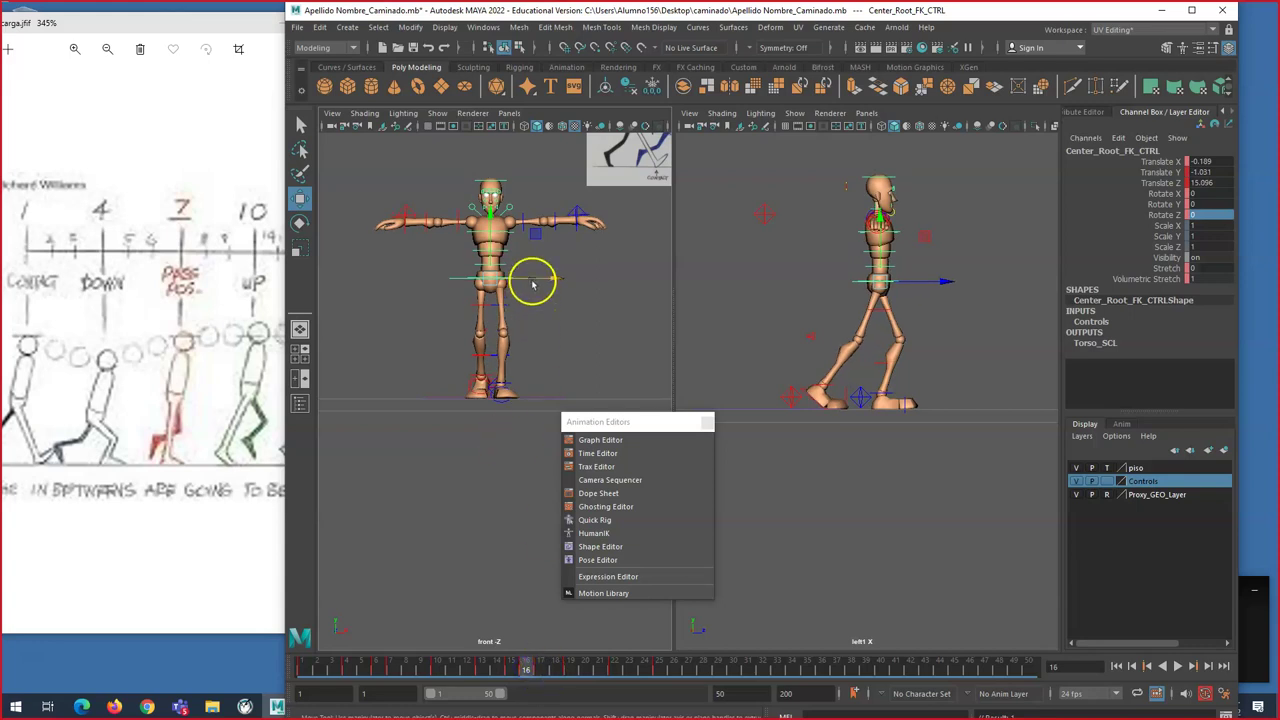
{"action": "left_click_drag", "start_coordinate": [535, 283], "coordinate": [539, 281]}
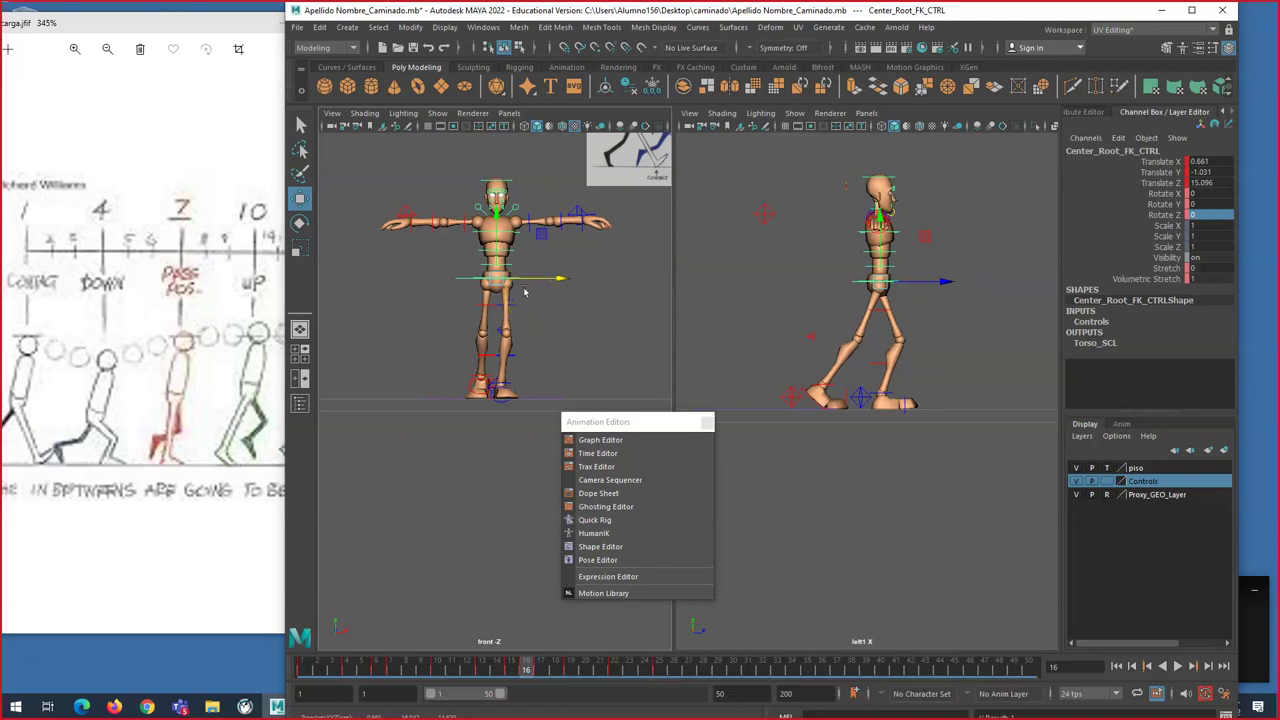
Step: At frame 19, tilt the root control to the opposite side by setting Rotate Z to 3
{"action": "mouse_move", "coordinate": [514, 664]}
{"action": "left_mouse_down"}
{"action": "mouse_move", "coordinate": [585, 667]}
{"action": "mouse_move", "coordinate": [574, 666]}
{"action": "left_mouse_up"}
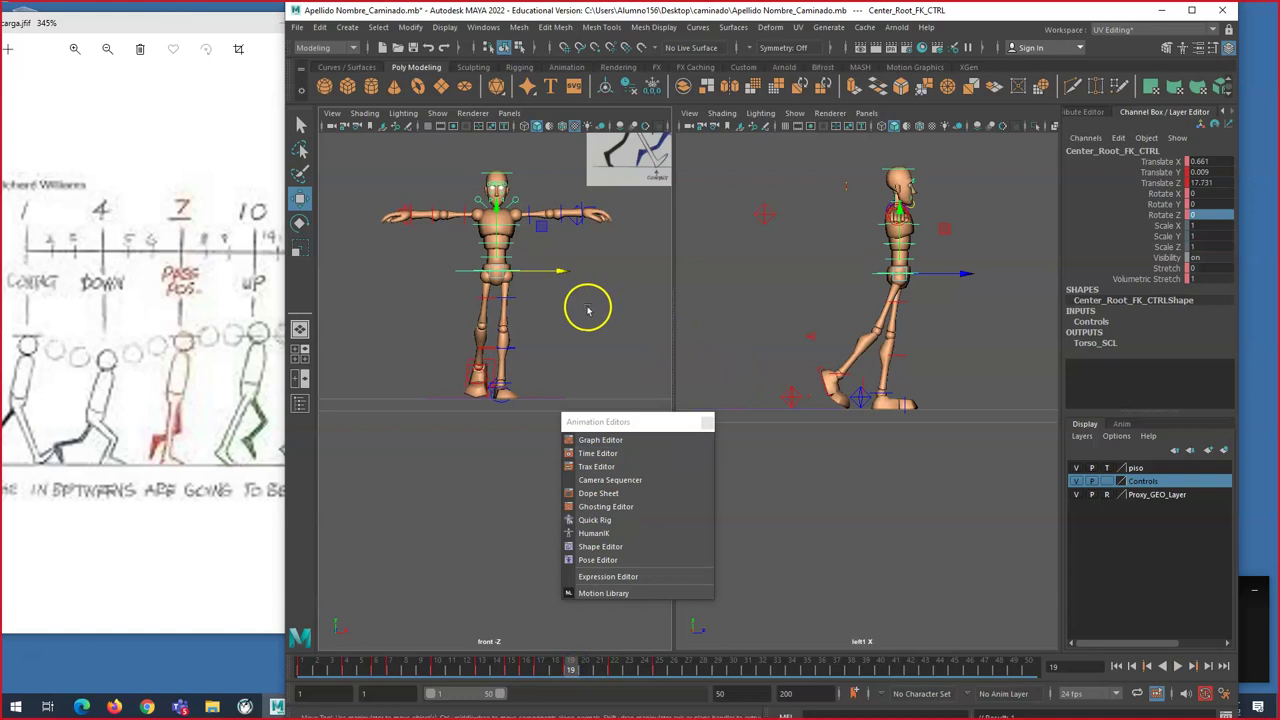
{"action": "key", "text": "e"}
{"action": "left_click_drag", "start_coordinate": [556, 262], "coordinate": [554, 256]}
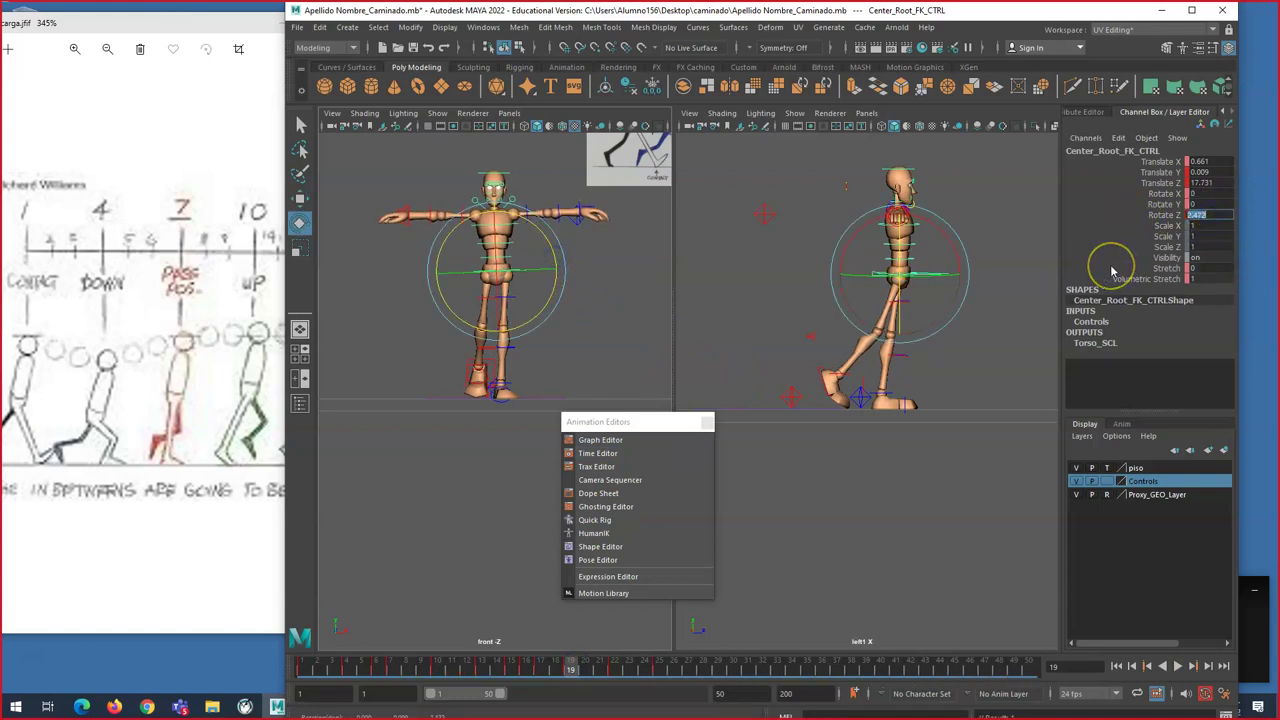
Step: At the frame 25 contact pose, set the root control's Rotate Z to 0 and shift it to Translate X 0.189
{"action": "left_click_drag", "start_coordinate": [572, 664], "coordinate": [591, 645]}
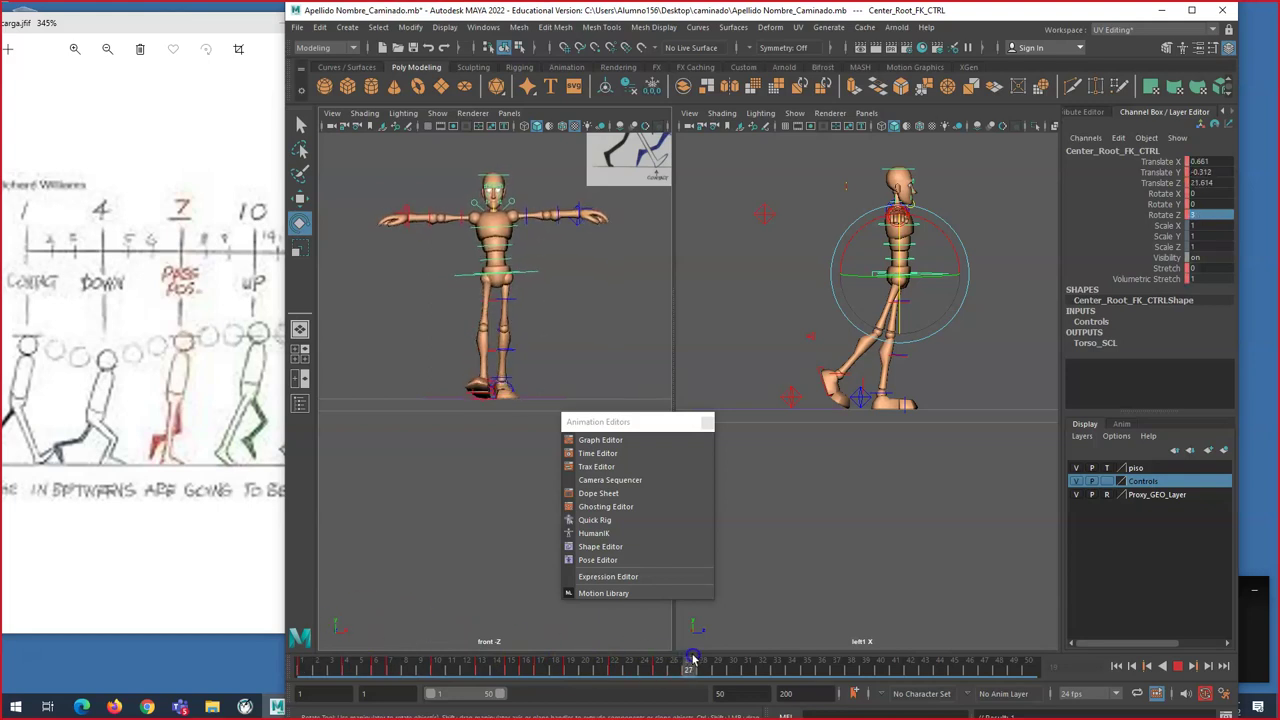
{"action": "left_click_drag", "start_coordinate": [661, 665], "coordinate": [659, 665]}
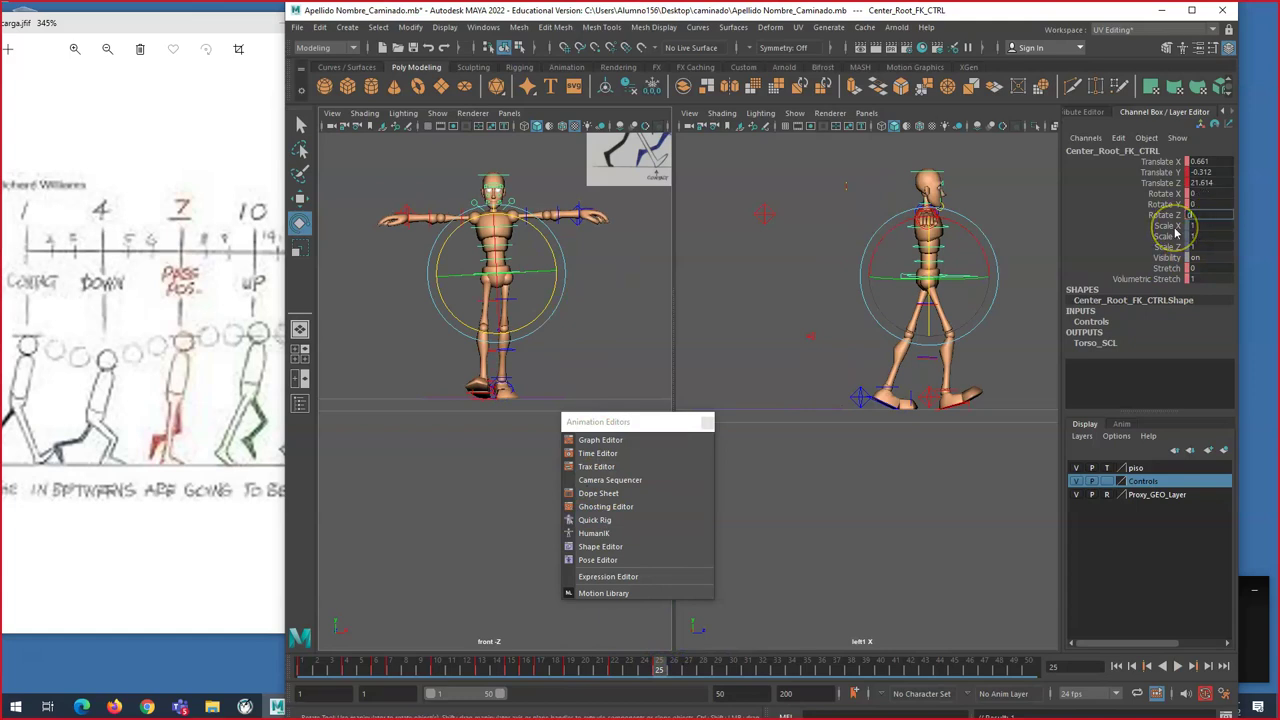
{"action": "key", "text": "Return"}
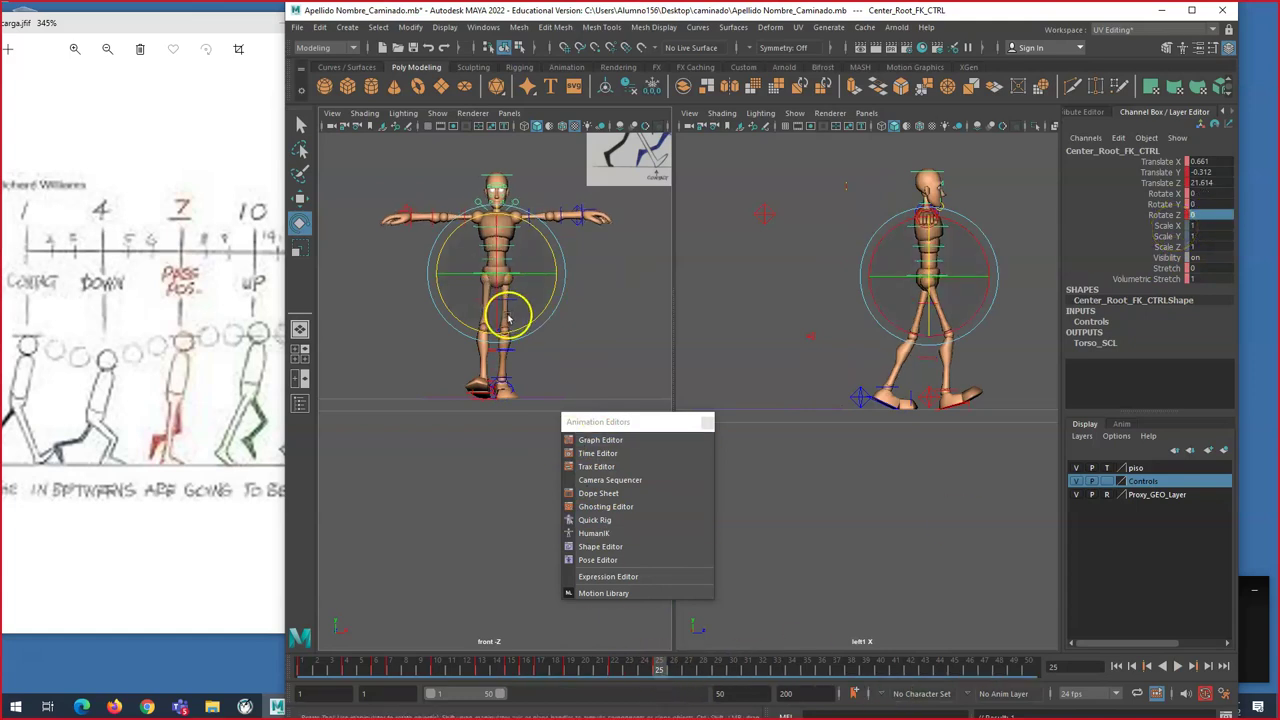
{"action": "key", "text": "w"}
{"action": "left_click_drag", "start_coordinate": [539, 278], "coordinate": [536, 278]}
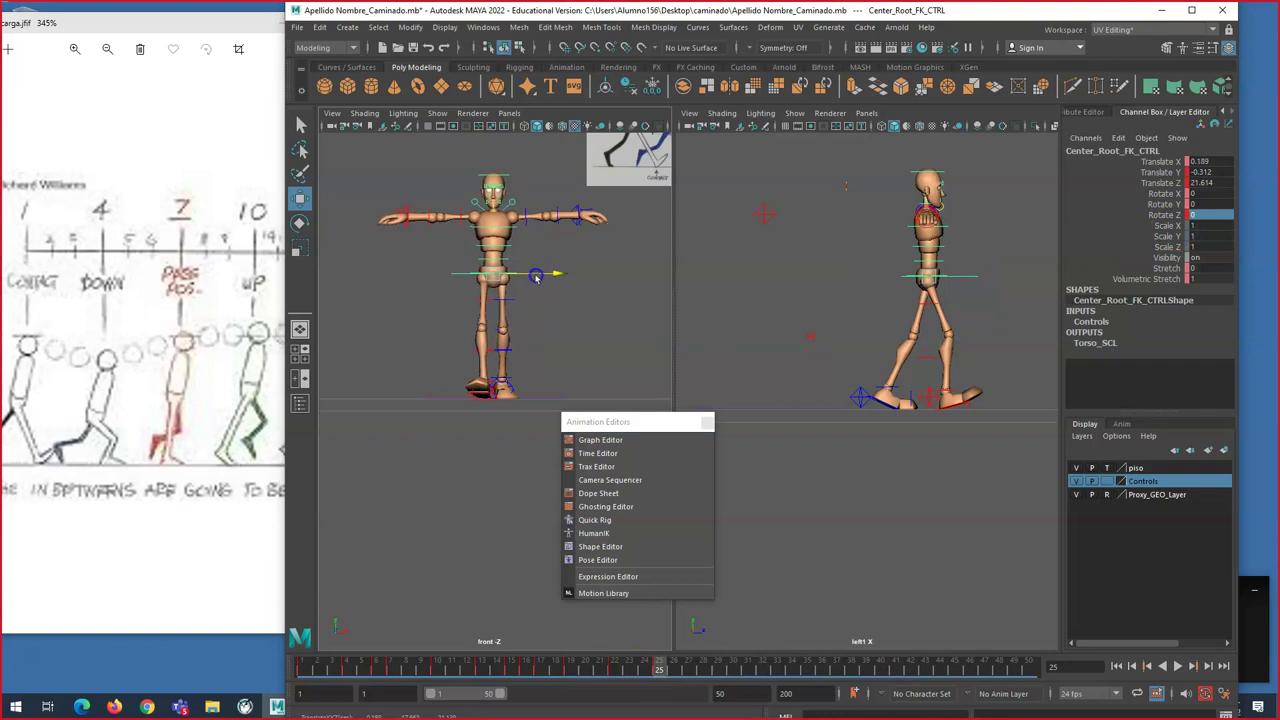
Step: Review the walk, go to frame 5, and set the reselected root control's Rotate X to -3
{"action": "left_click_drag", "start_coordinate": [657, 667], "coordinate": [342, 635]}
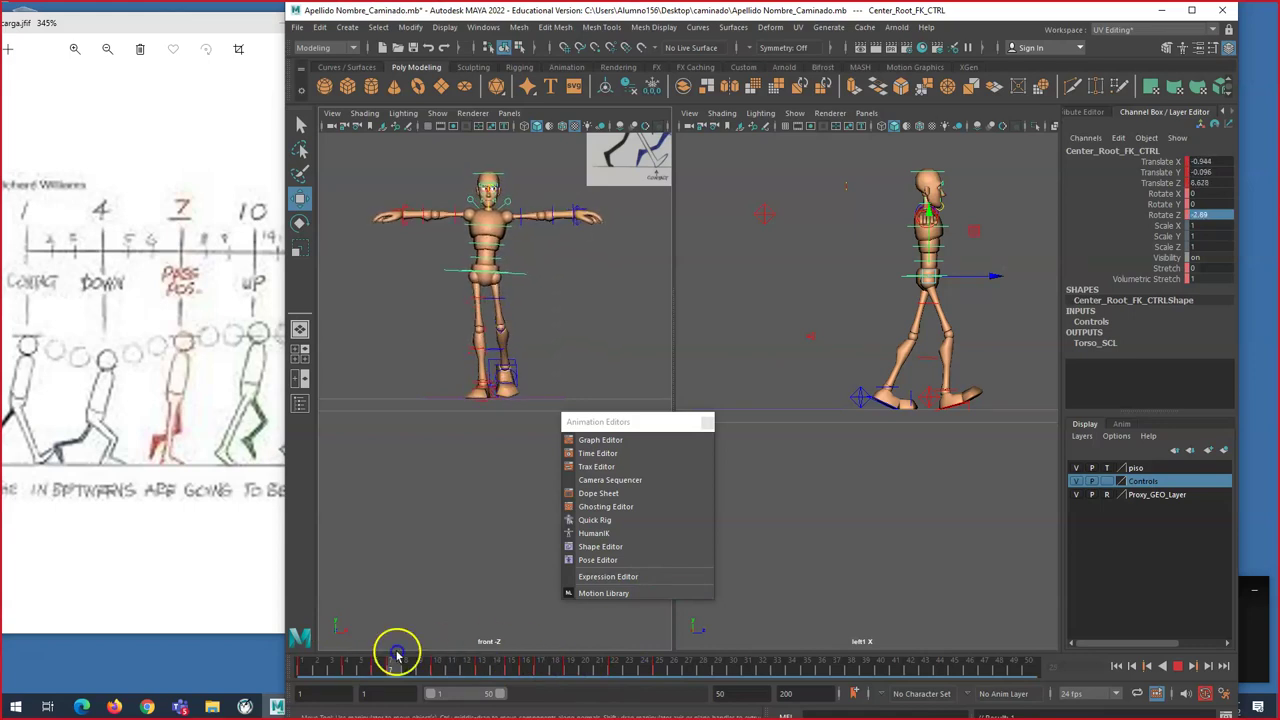
{"action": "left_click_drag", "start_coordinate": [585, 642], "coordinate": [349, 633]}
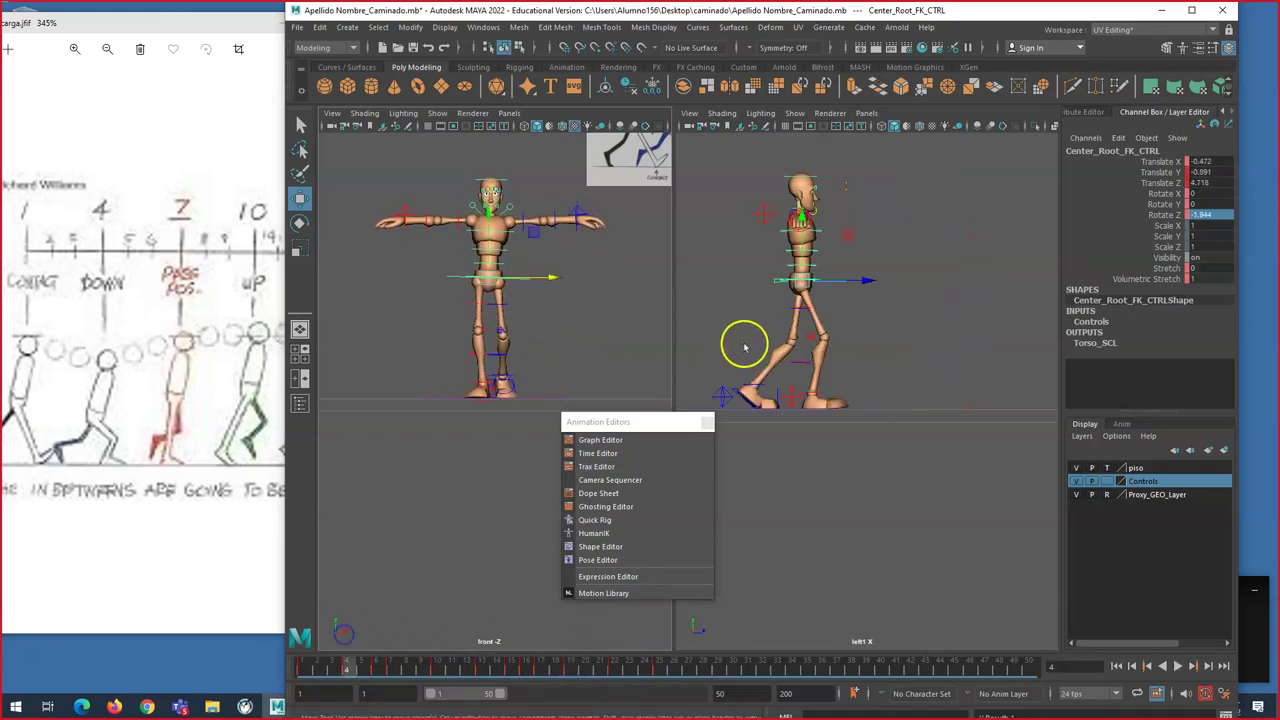
{"action": "key", "text": "alt+v"}
{"action": "left_click", "coordinate": [914, 294]}
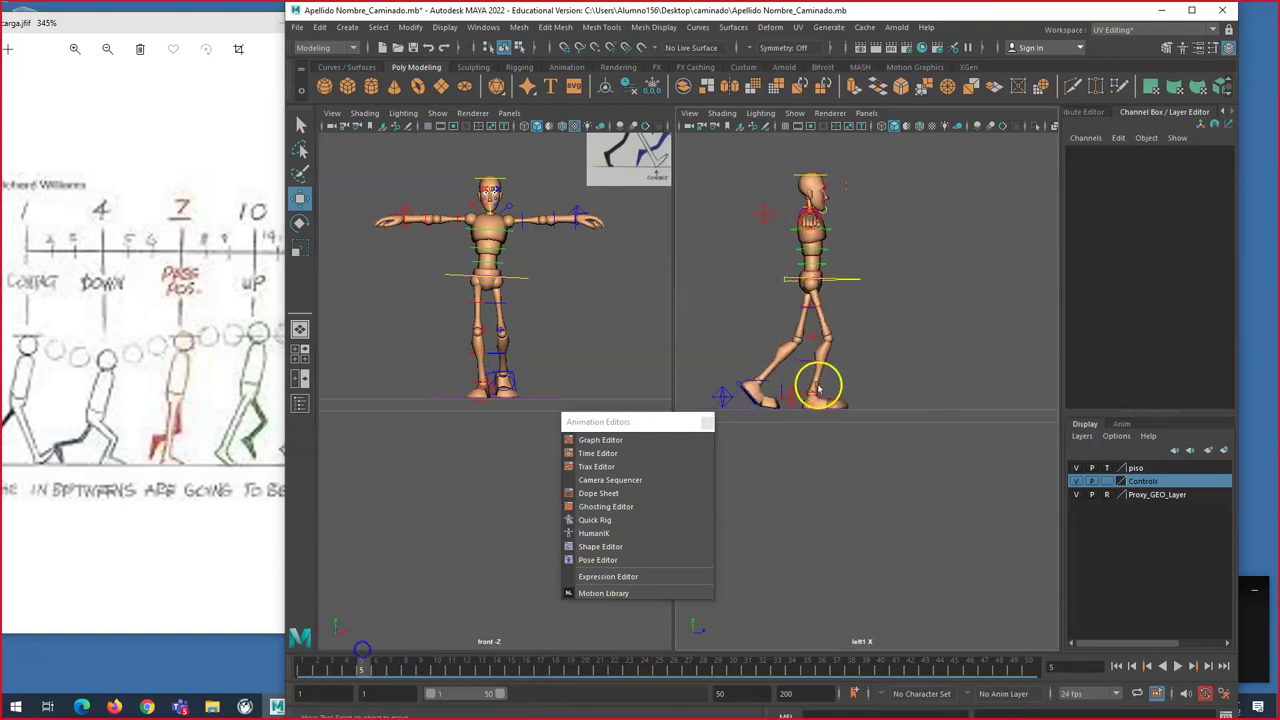
{"action": "left_click", "coordinate": [851, 284]}
{"action": "key", "text": "e"}
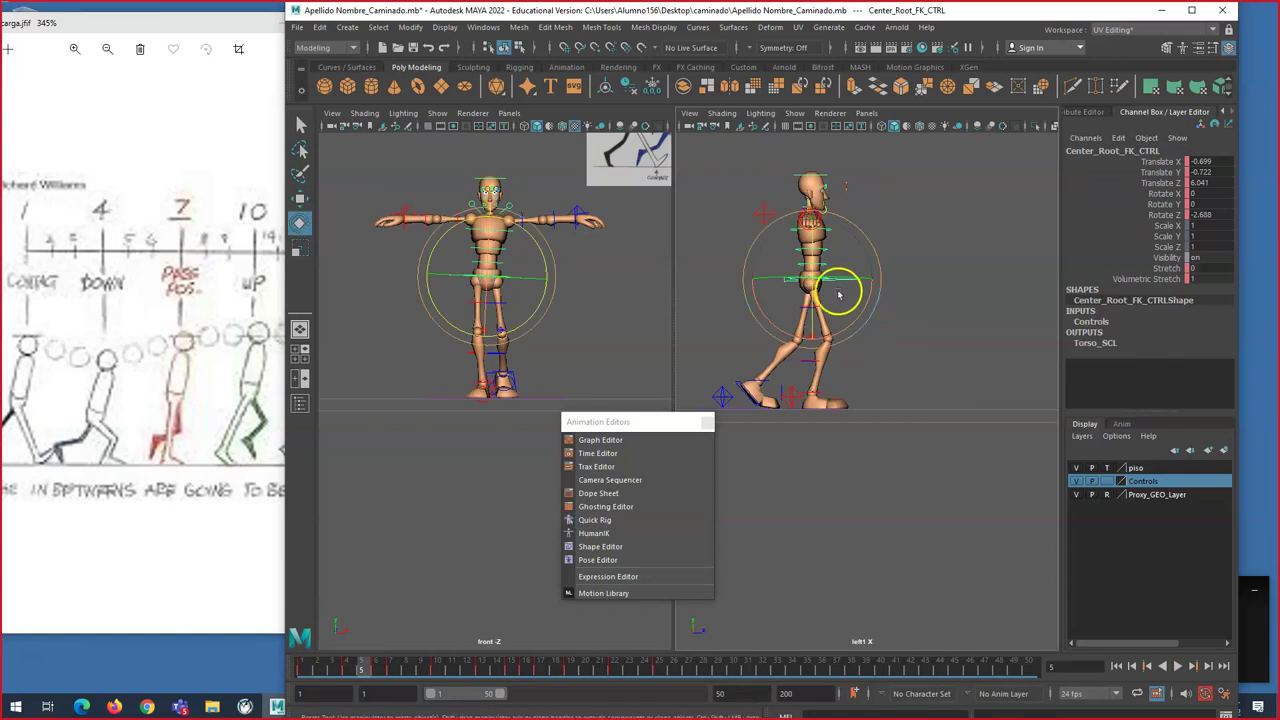
{"action": "left_click_drag", "start_coordinate": [757, 309], "coordinate": [765, 313]}
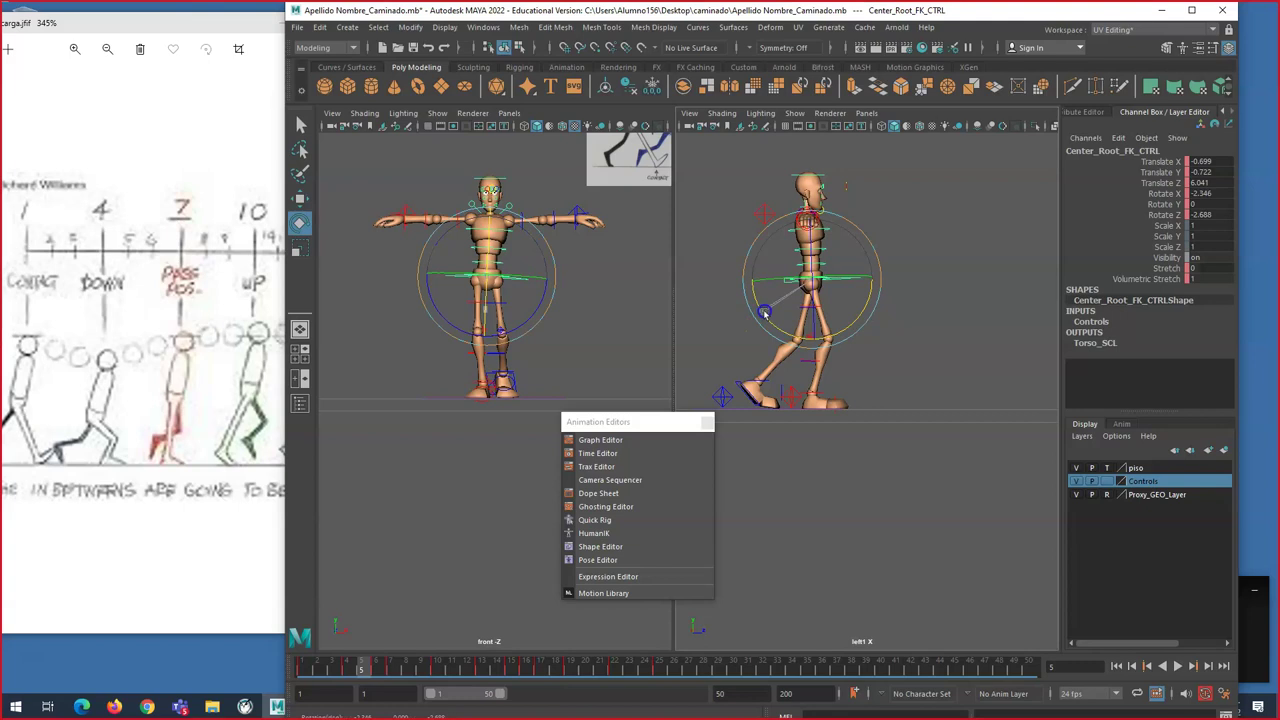
{"action": "left_click", "coordinate": [1199, 192]}
{"action": "key", "text": "Return"}
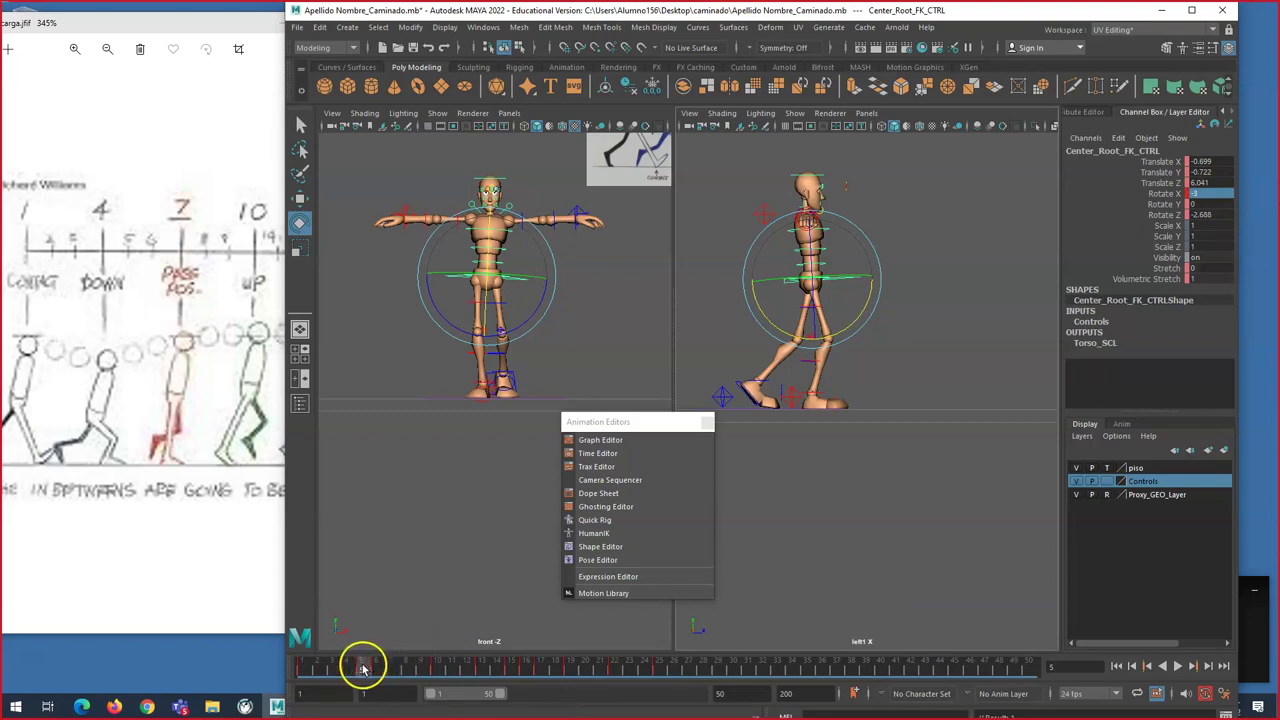
Step: Scrub and play the walk onward to check the root's forward-back tilt, stopping at frame 10
{"action": "left_click_drag", "start_coordinate": [362, 668], "coordinate": [436, 645]}
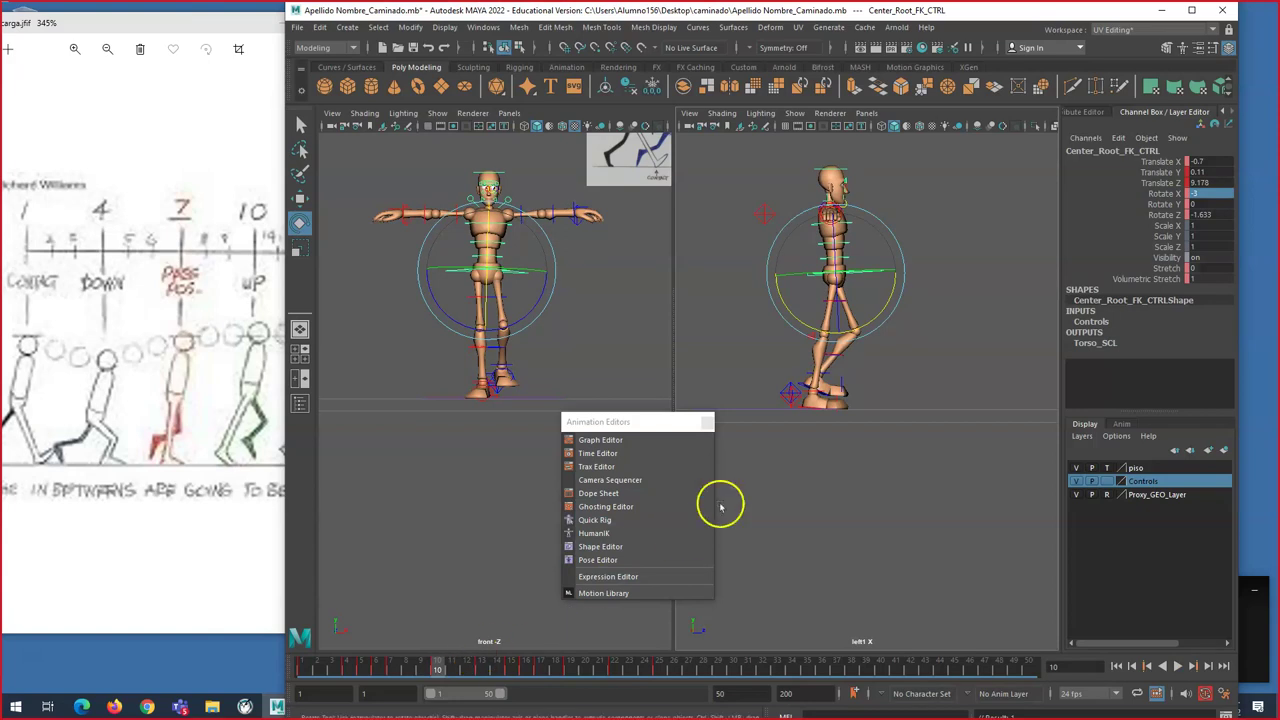
{"action": "key", "text": "alt+v"}
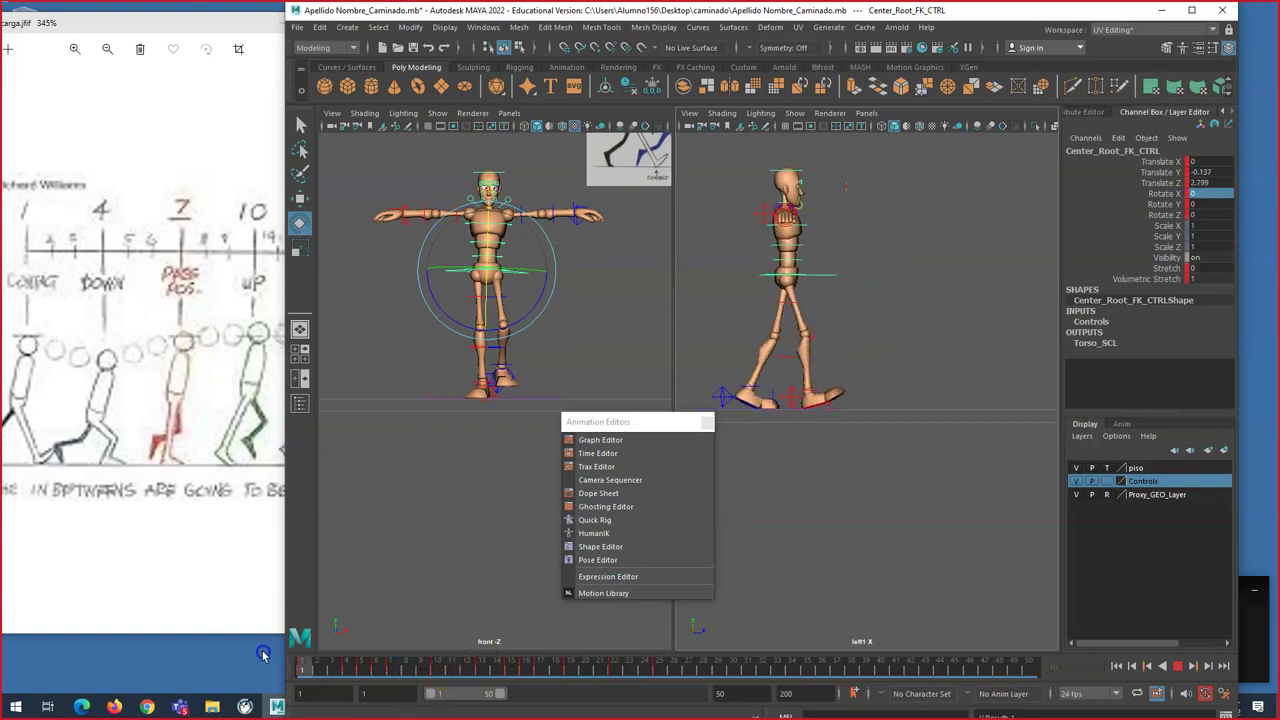
{"action": "left_click", "coordinate": [437, 657]}
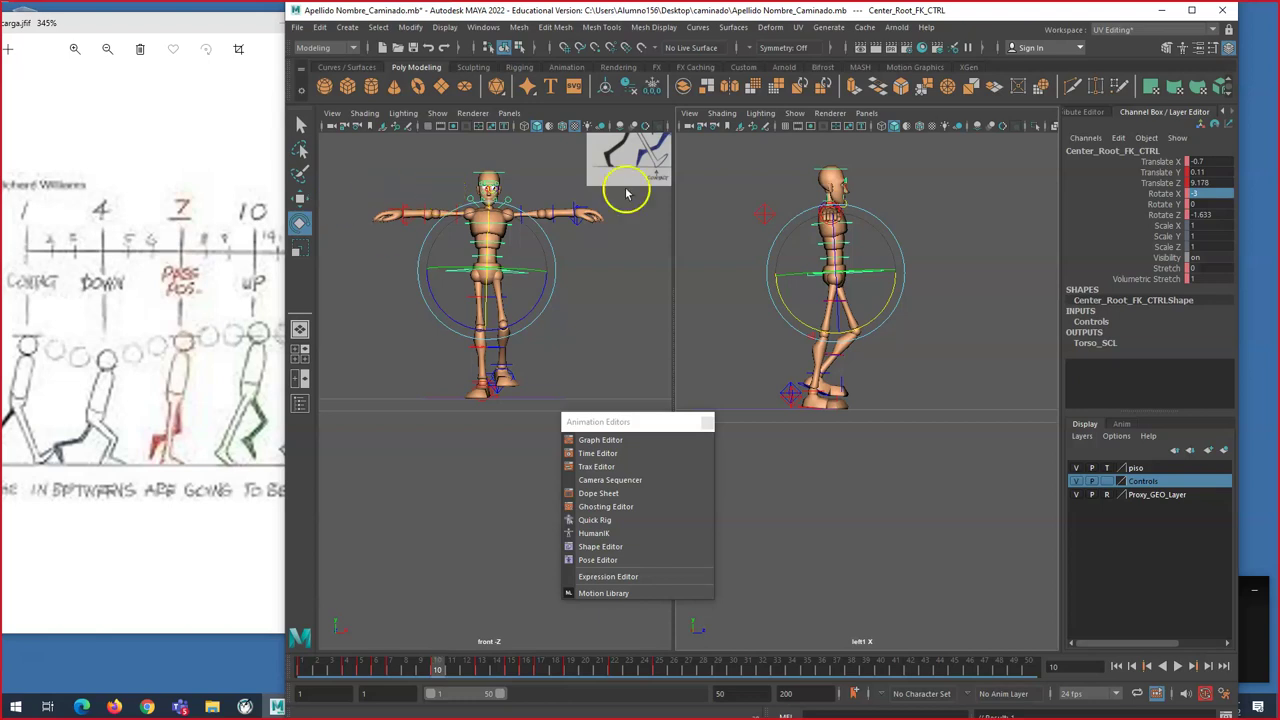
Step: At frame 10, rotate the root control the opposite way by setting its Rotate X to 3
{"action": "left_click_drag", "start_coordinate": [863, 309], "coordinate": [896, 309]}
{"action": "left_click", "coordinate": [1212, 203]}
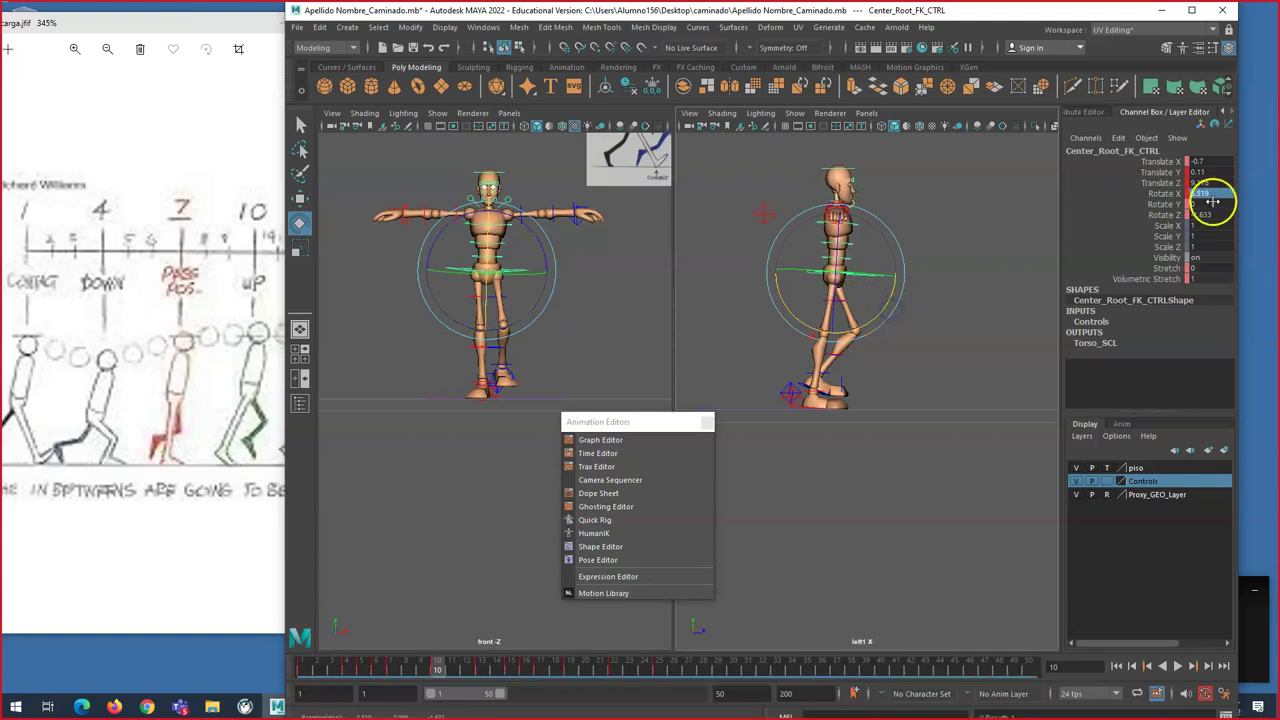
{"action": "left_click", "coordinate": [925, 267]}
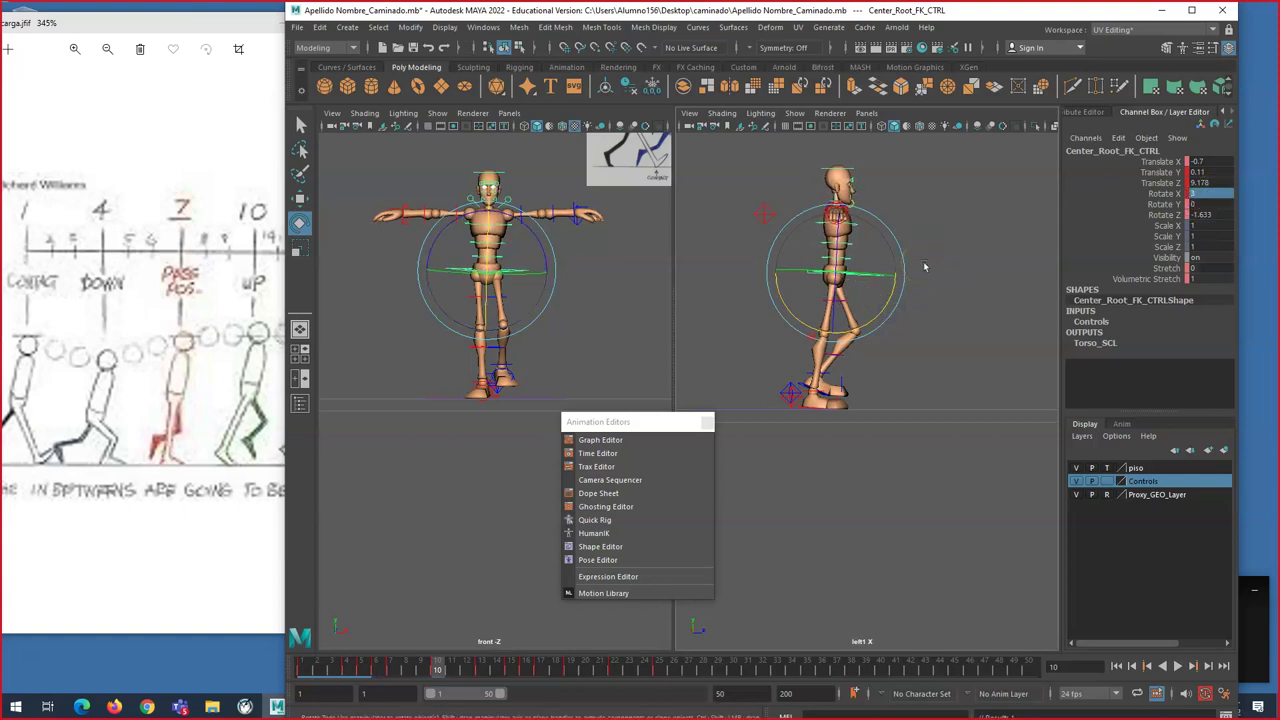
Step: Set the root control's Rotate X to -3 at frame 16 and to 3 at frame 19
{"action": "left_click", "coordinate": [430, 670]}
{"action": "key", "text": "alt+v"}
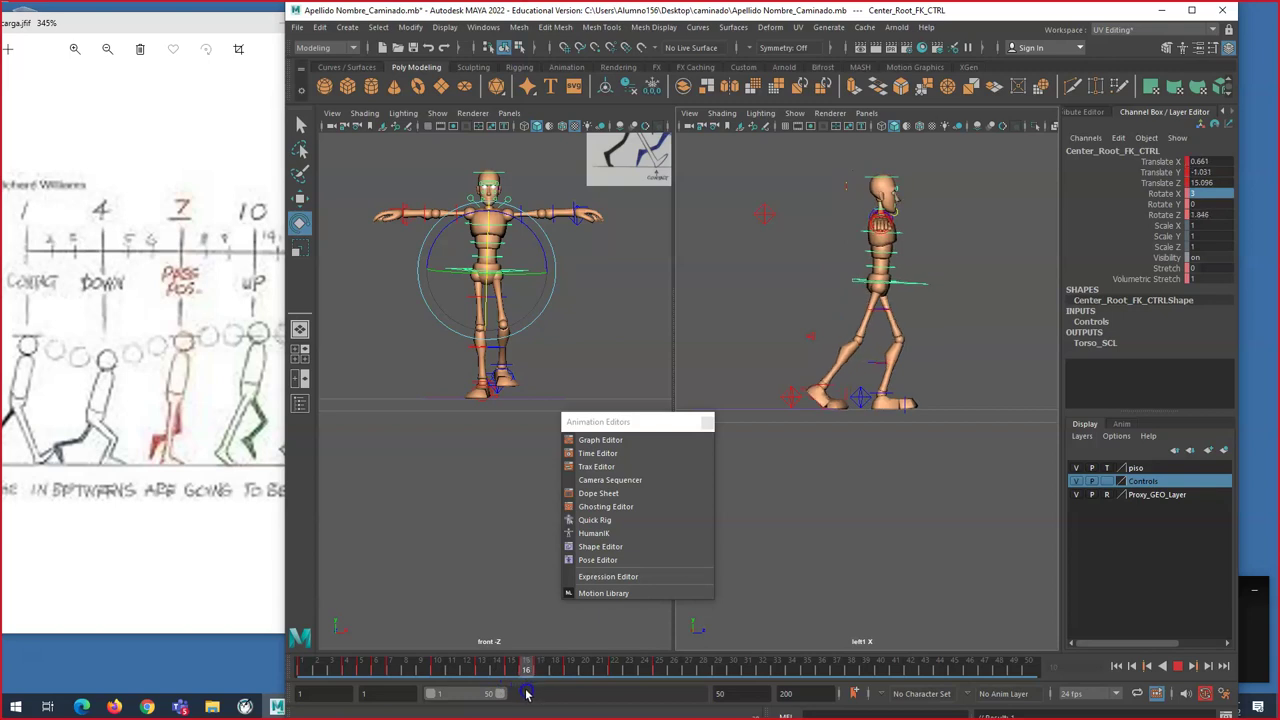
{"action": "left_click_drag", "start_coordinate": [526, 691], "coordinate": [527, 691]}
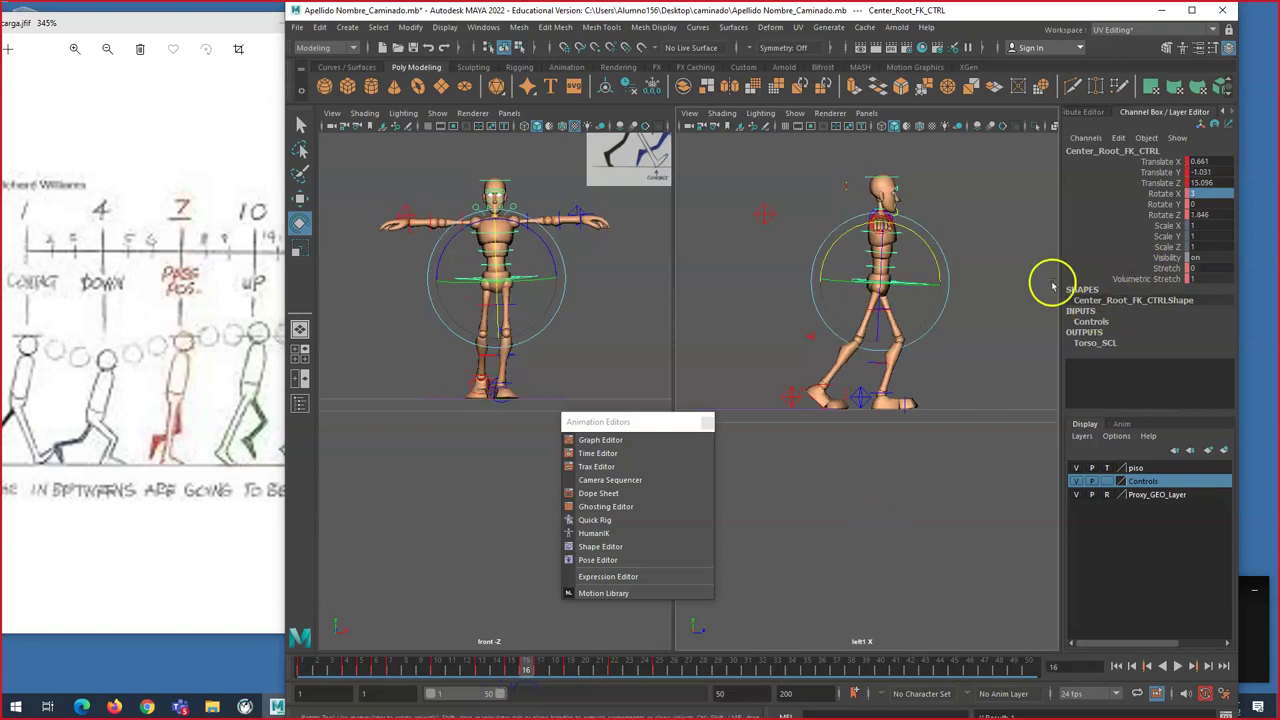
{"action": "left_click_drag", "start_coordinate": [938, 272], "coordinate": [938, 264]}
{"action": "left_click", "coordinate": [1200, 193]}
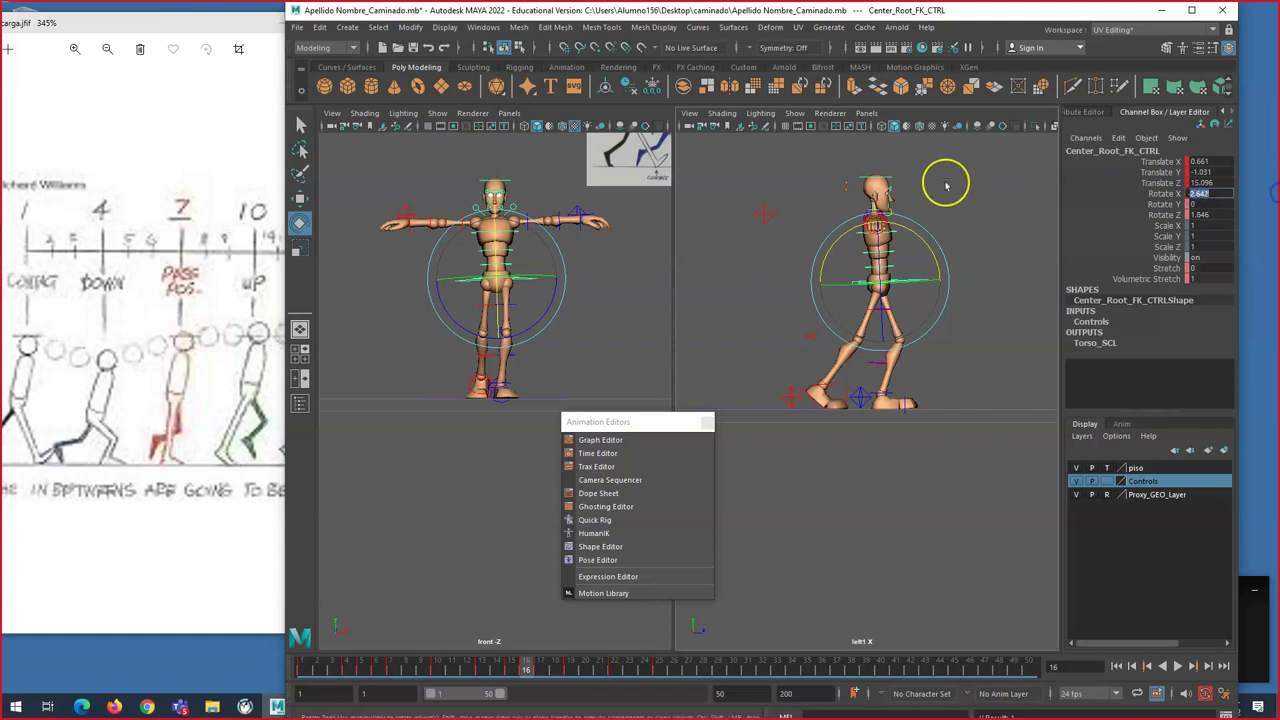
{"action": "key", "text": "Return"}
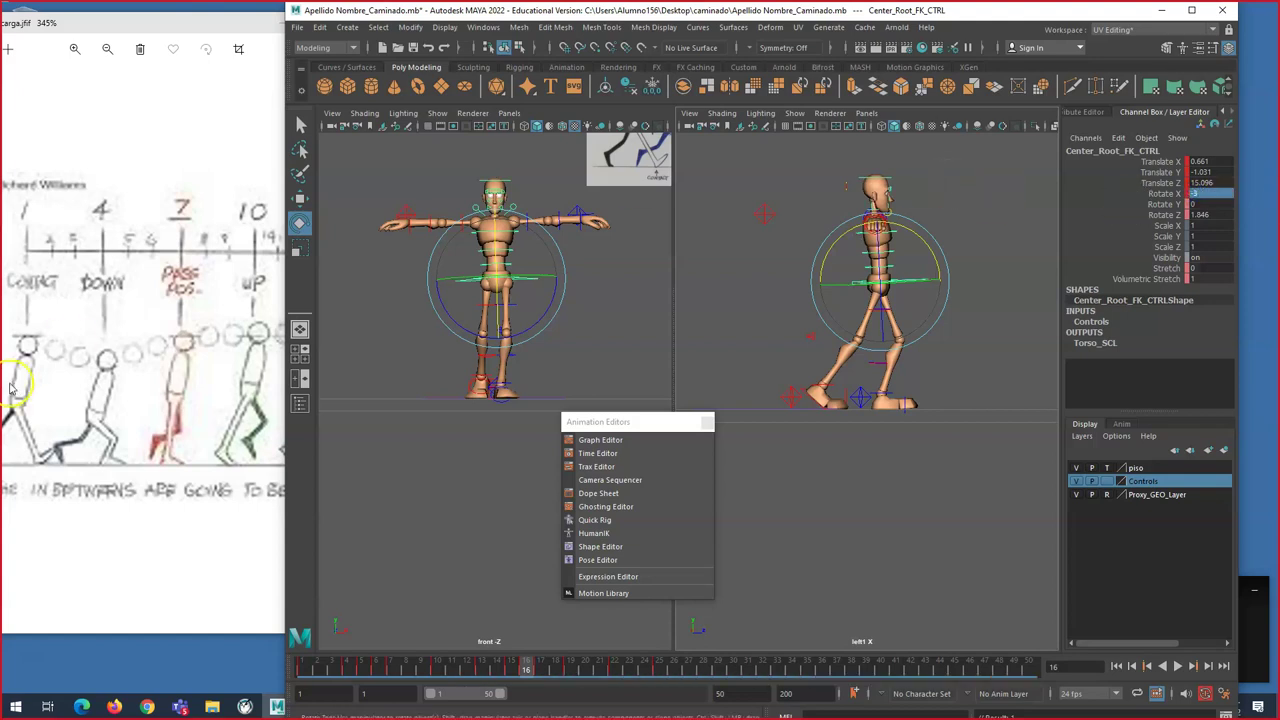
{"action": "left_click_drag", "start_coordinate": [535, 670], "coordinate": [574, 672]}
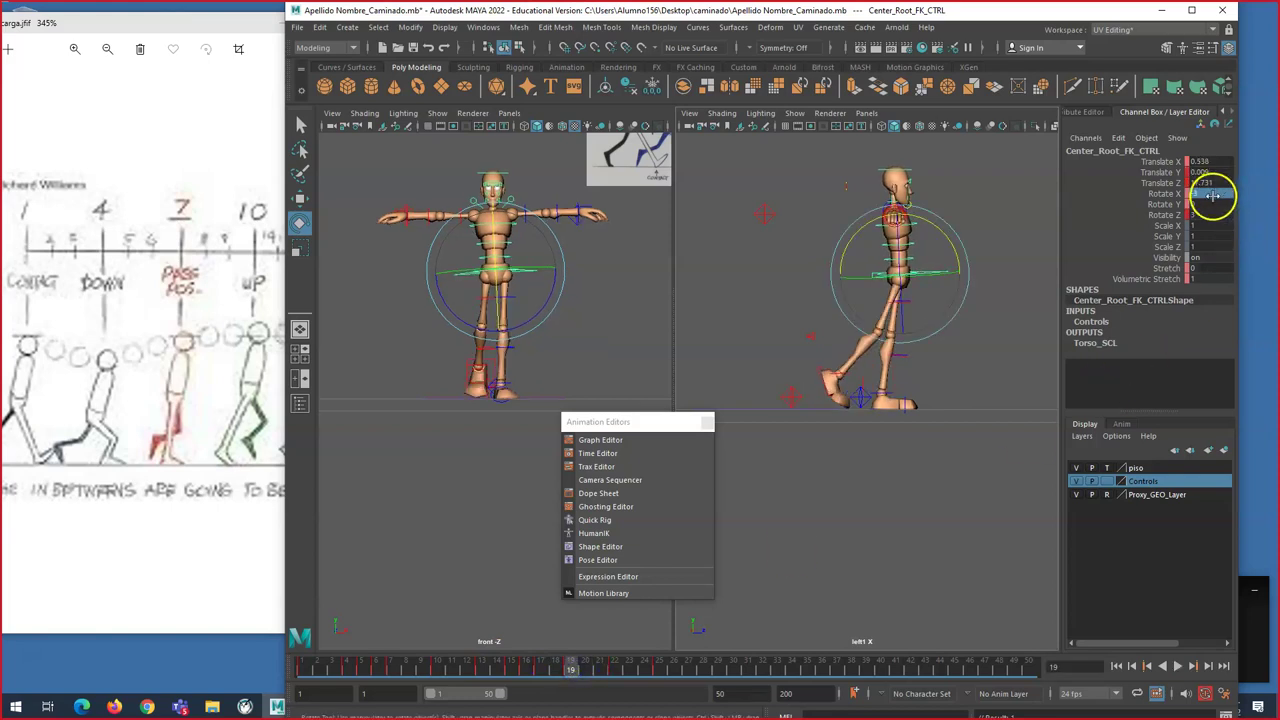
{"action": "key", "text": "Return"}
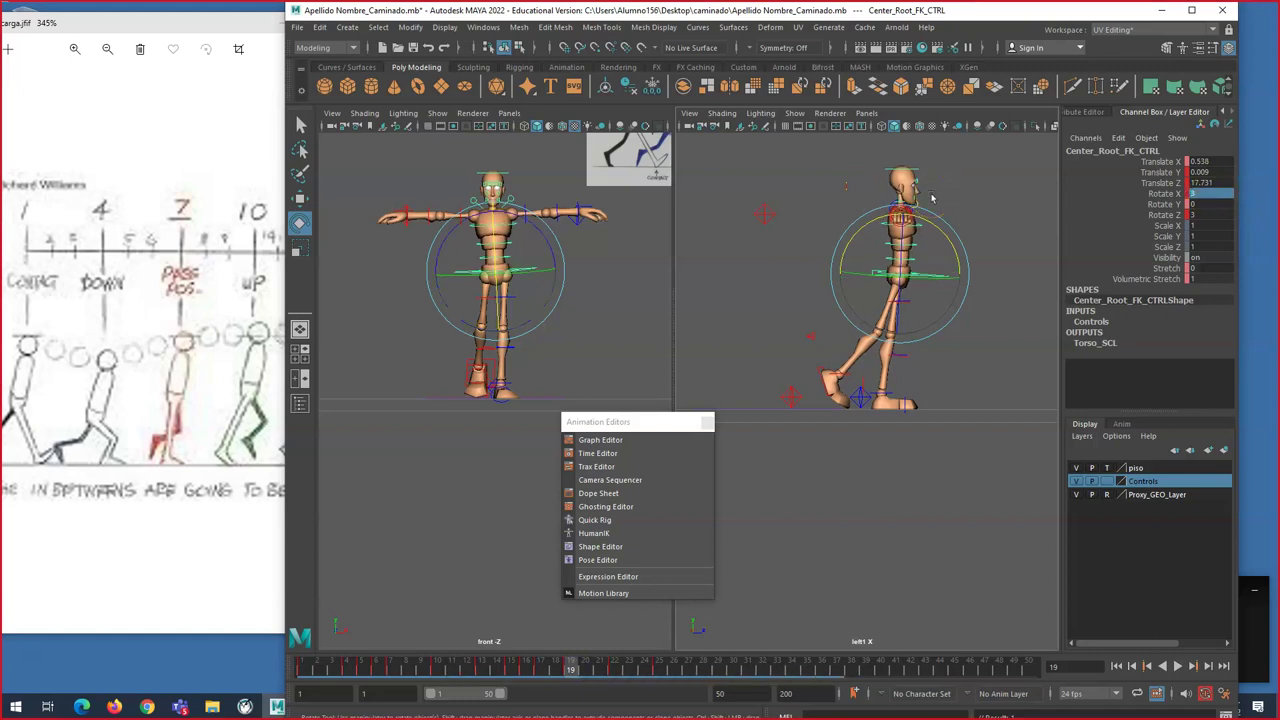
Step: Check the frame 25 contact pose, then deselect the root control and play the walk from frame 1
{"action": "left_click_drag", "start_coordinate": [571, 668], "coordinate": [660, 668]}
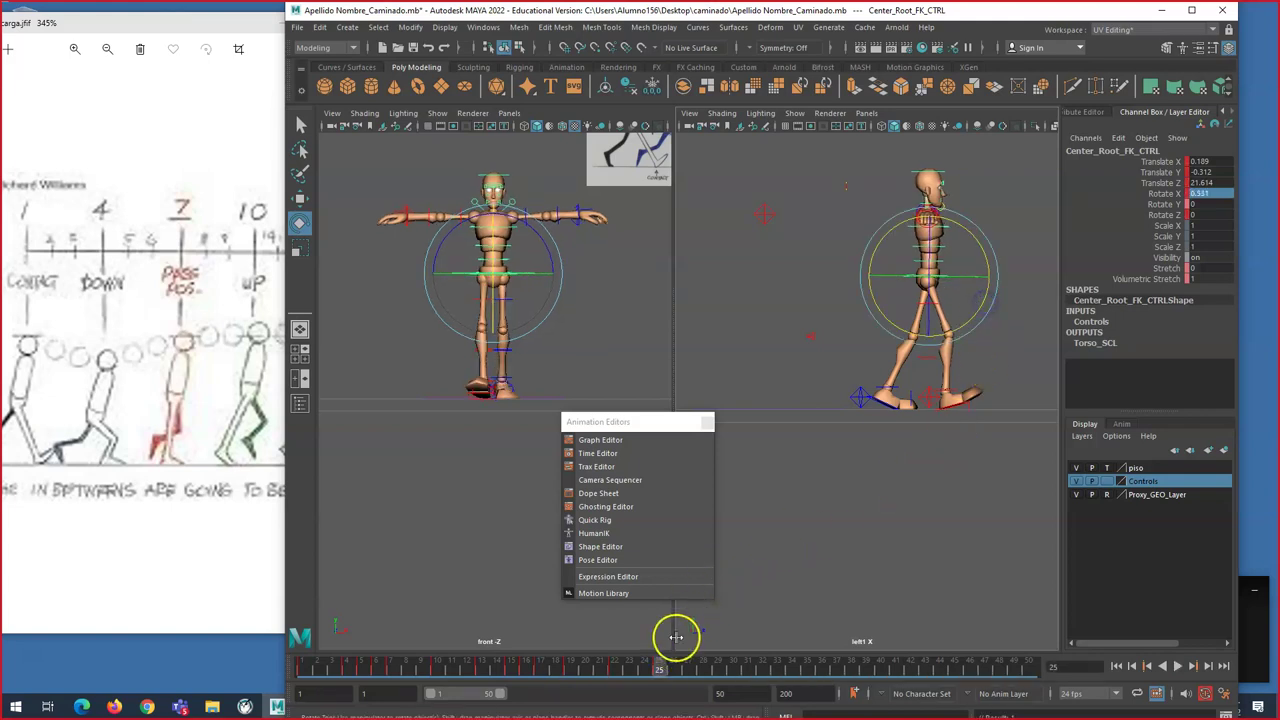
{"action": "left_click", "coordinate": [652, 670]}
{"action": "left_click_drag", "start_coordinate": [652, 675], "coordinate": [643, 627]}
{"action": "left_click_drag", "start_coordinate": [566, 666], "coordinate": [331, 645]}
{"action": "left_click", "coordinate": [575, 325]}
{"action": "key", "text": "alt+v"}
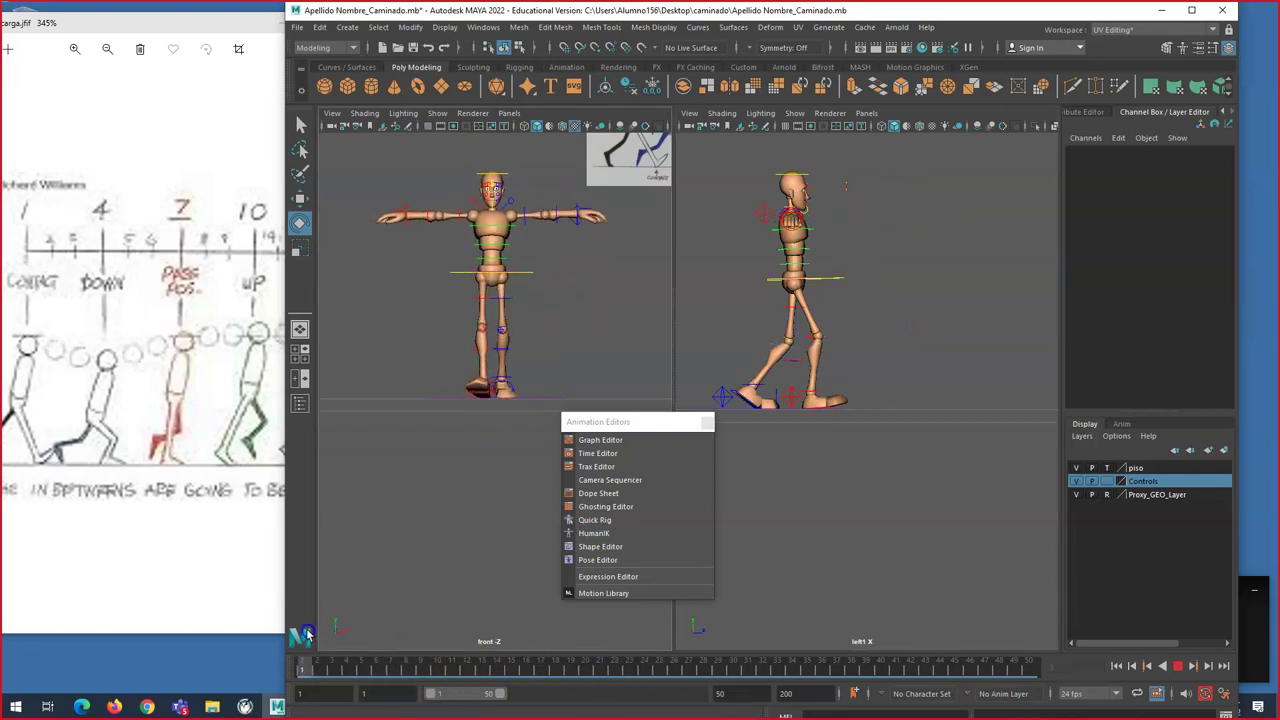
{"action": "key", "text": "alt+v"}
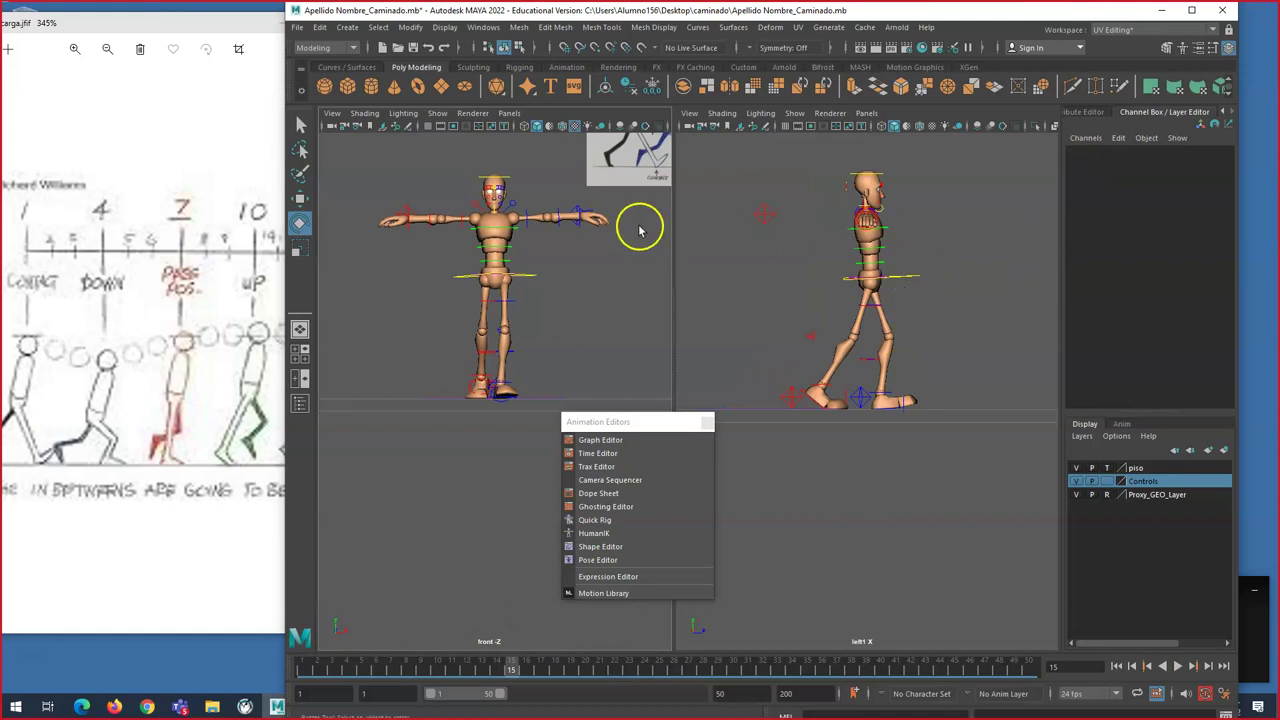
Step: Inspect the character's hips and upper body at frame 15, and switch the side view to the persp camera
{"action": "scroll", "coordinate": [455, 150], "scroll_direction": "up", "scroll_amount": 2}
{"action": "scroll", "coordinate": [455, 150], "scroll_direction": "up", "scroll_amount": 3}
{"action": "scroll", "coordinate": [482, 210], "scroll_direction": "down", "scroll_amount": 5}
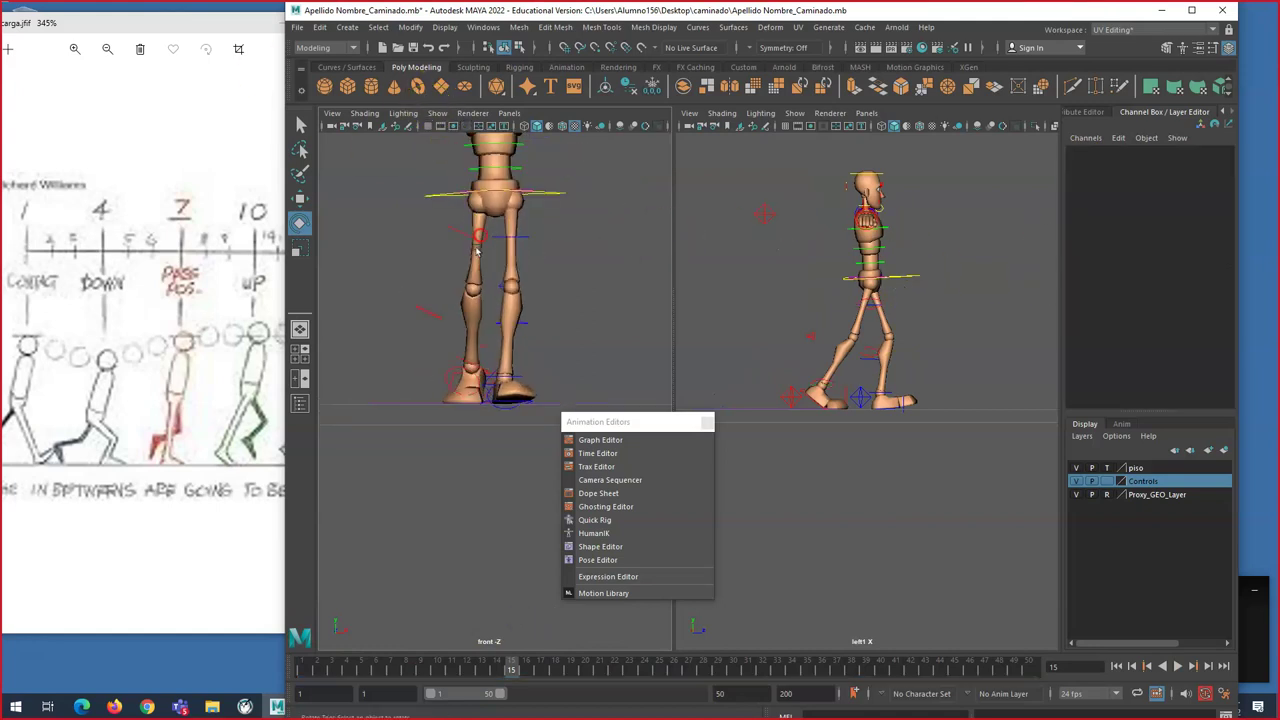
{"action": "scroll", "coordinate": [490, 205], "scroll_direction": "up", "scroll_amount": 5}
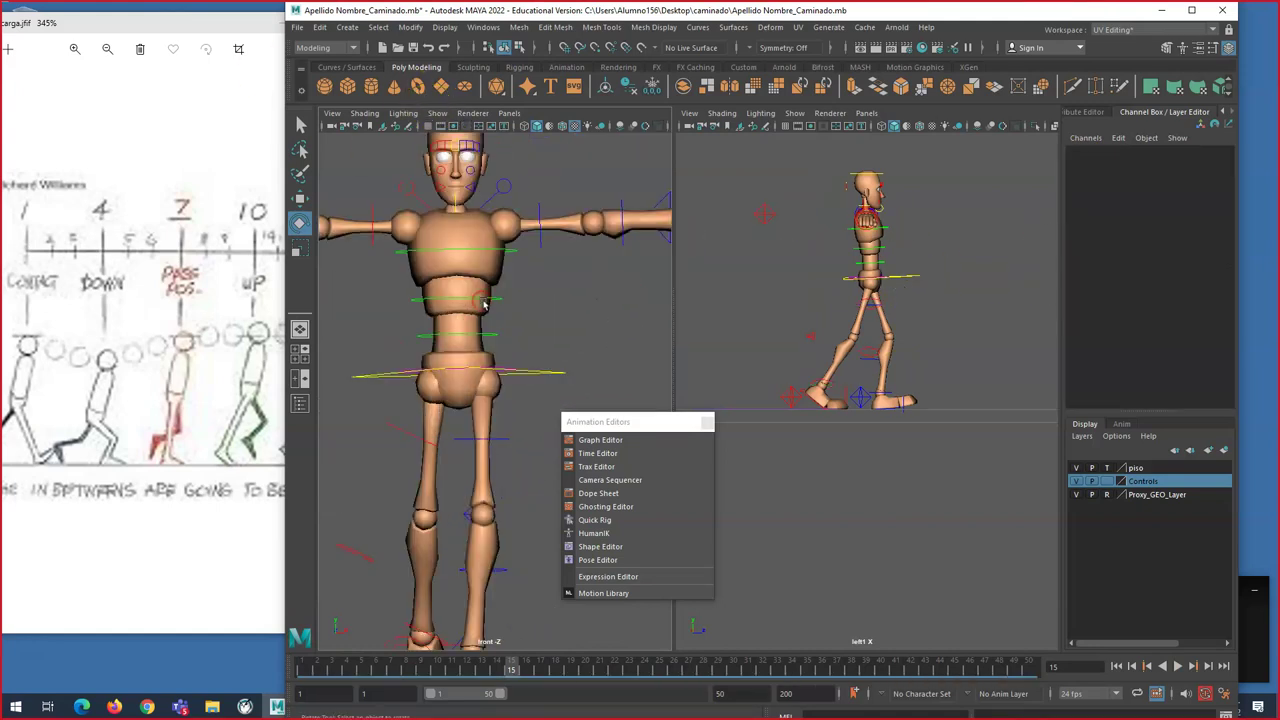
{"action": "scroll", "coordinate": [820, 208], "scroll_direction": "up", "scroll_amount": 6}
{"action": "mouse_move", "coordinate": [868, 172]}
{"action": "middle_mouse_down", "text": "alt"}
{"action": "mouse_move", "coordinate": [826, 354]}
{"action": "mouse_move", "coordinate": [855, 475]}
{"action": "middle_mouse_up", "text": "alt"}
{"action": "middle_click_drag", "start_coordinate": [856, 209], "coordinate": [863, 299], "text": "alt"}
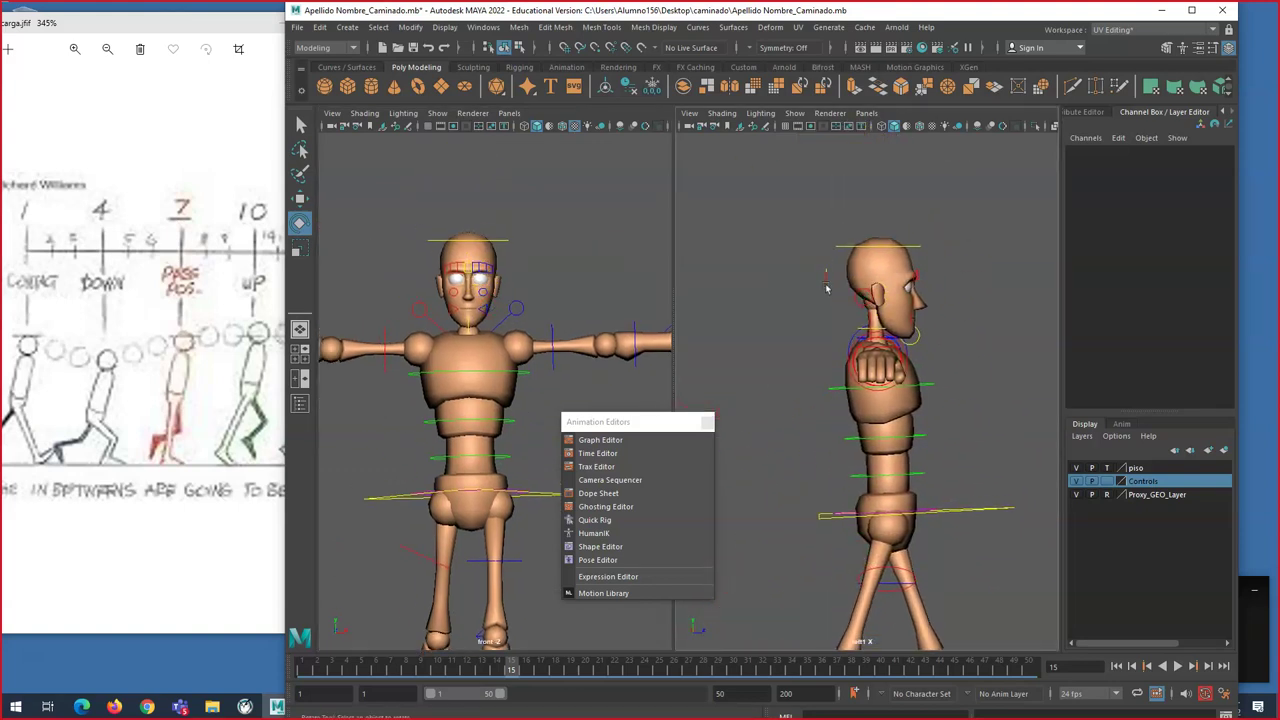
{"action": "scroll", "coordinate": [847, 273], "scroll_direction": "up", "scroll_amount": 2}
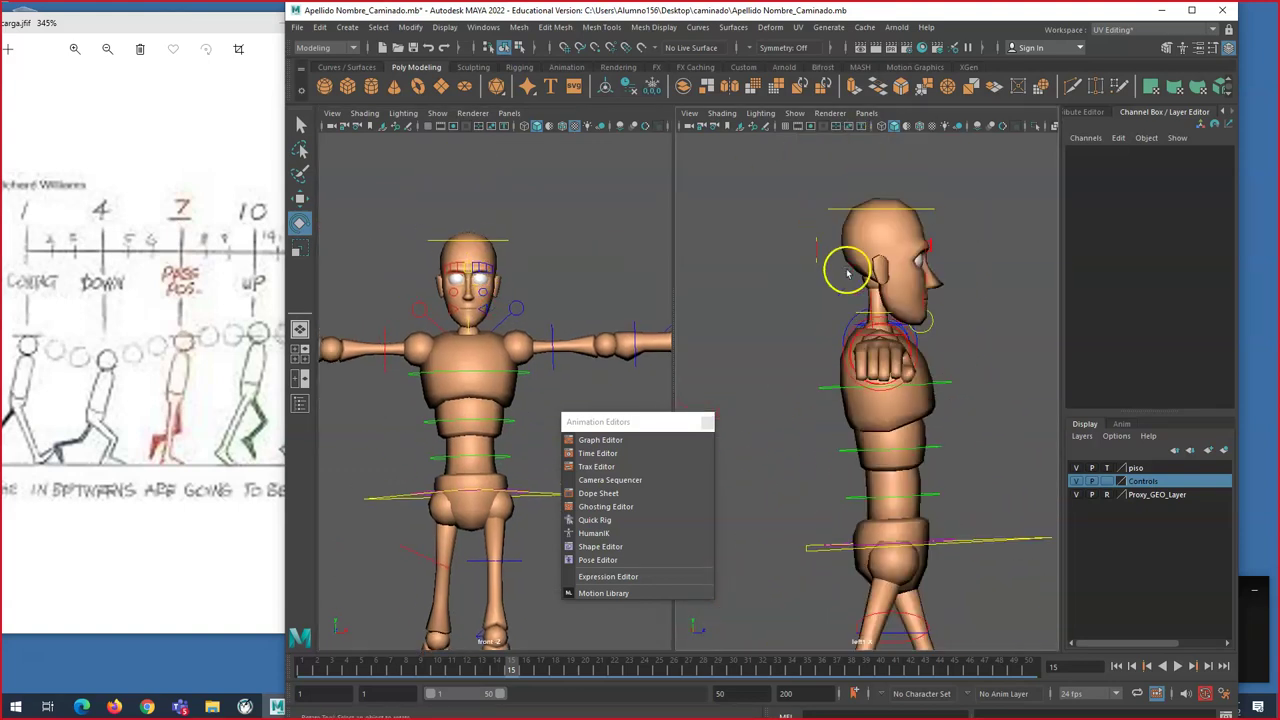
{"action": "left_click", "coordinate": [866, 112]}
{"action": "mouse_move", "coordinate": [886, 129]}
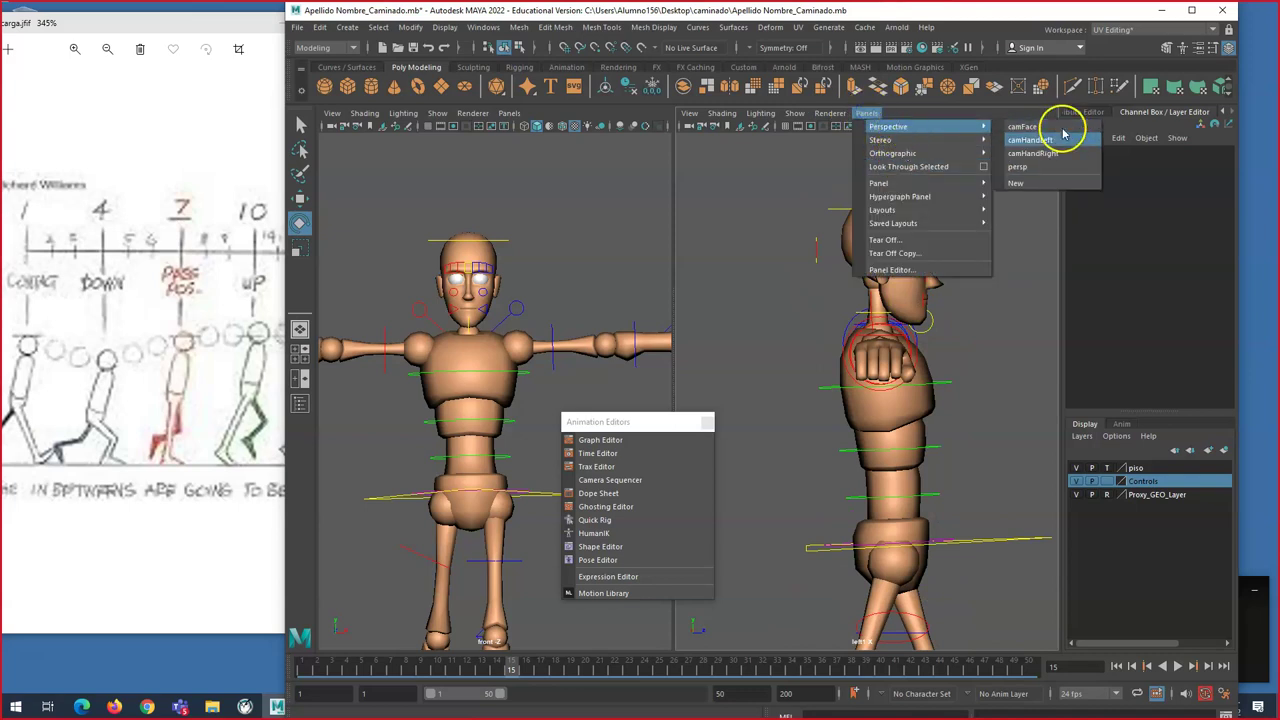
{"action": "left_click", "coordinate": [1022, 162]}
{"action": "scroll", "coordinate": [809, 296], "scroll_direction": "up", "scroll_amount": 3}
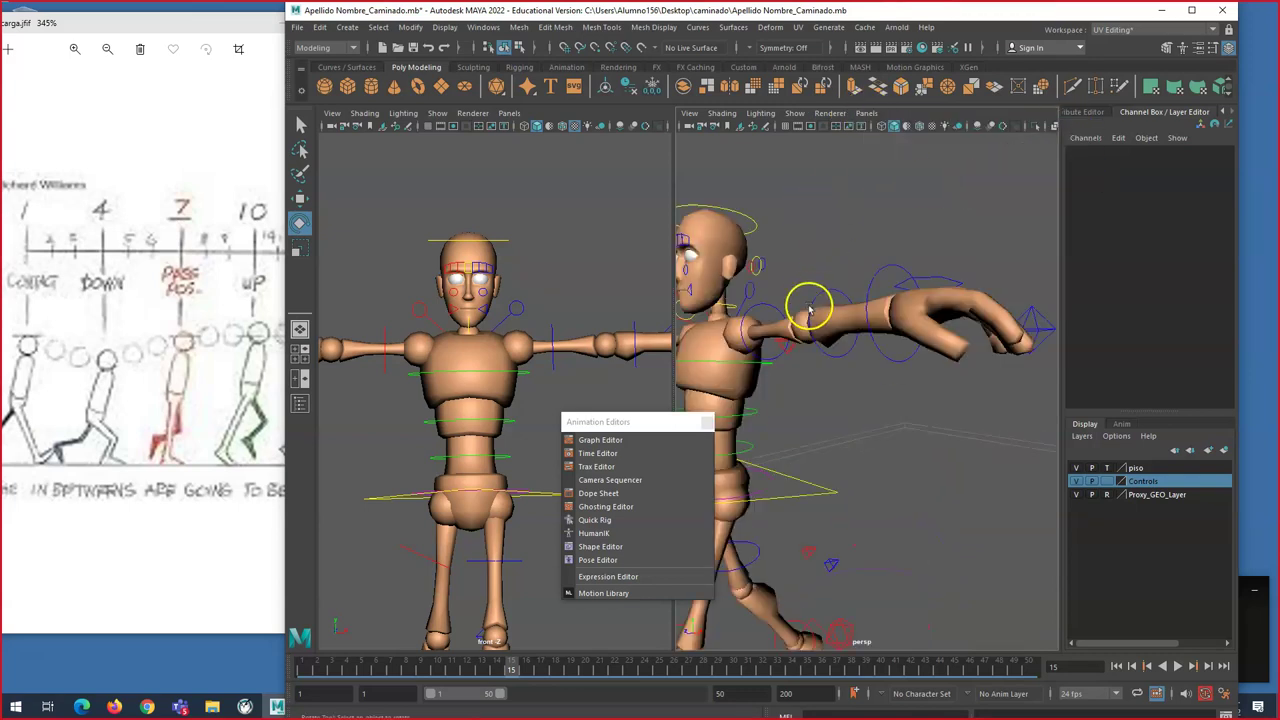
Step: Move the eye target control forward out of the head to Translate Z 10.445 and scrub to frame 23
{"action": "left_click", "coordinate": [760, 260]}
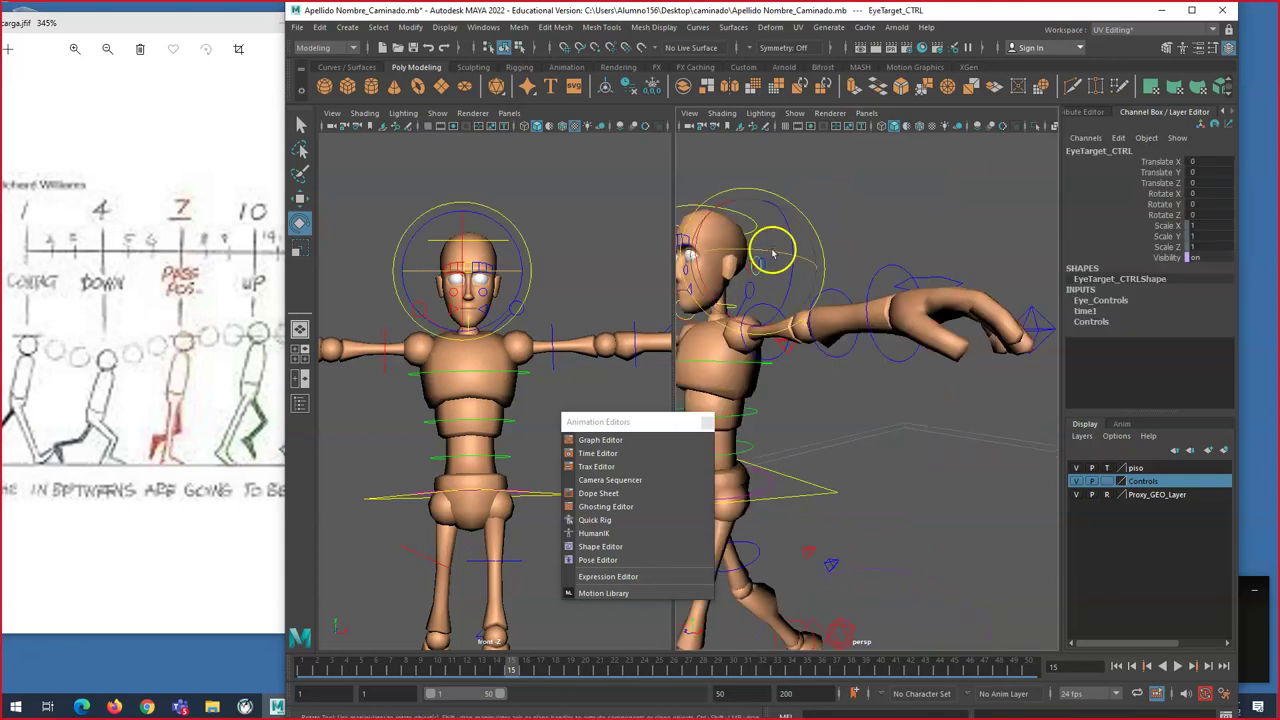
{"action": "key", "text": "w"}
{"action": "left_click_drag", "start_coordinate": [729, 260], "coordinate": [622, 222]}
{"action": "left_click_drag", "start_coordinate": [468, 160], "coordinate": [430, 147]}
{"action": "key", "text": "f"}
{"action": "left_click_drag", "start_coordinate": [577, 663], "coordinate": [629, 661]}
{"action": "scroll", "coordinate": [824, 396], "scroll_direction": "up", "scroll_amount": 10}
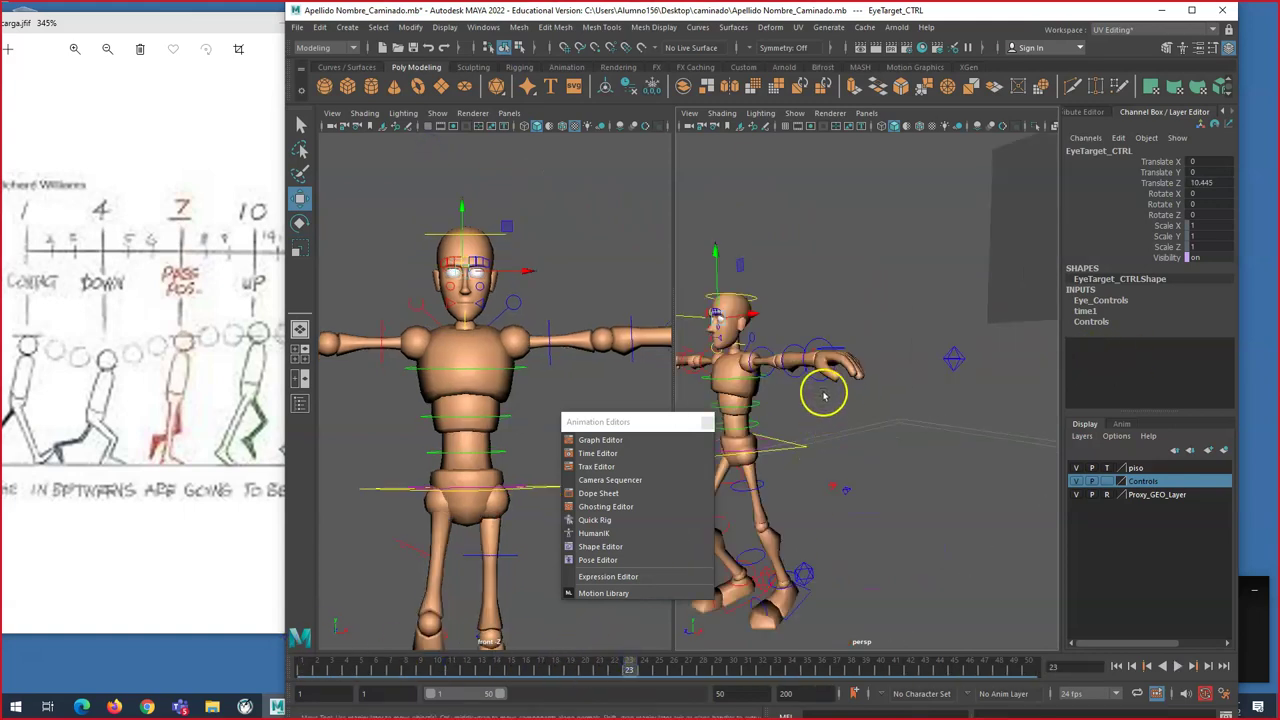
Step: Adjust the eye target control's forward position to Translate Z 11.066 and frame the whole character in perspective
{"action": "scroll", "coordinate": [820, 395], "scroll_direction": "down", "scroll_amount": 3}
{"action": "middle_click_drag", "start_coordinate": [778, 368], "coordinate": [897, 360], "text": "alt"}
{"action": "scroll", "coordinate": [982, 362], "scroll_direction": "up", "scroll_amount": 5}
{"action": "scroll", "coordinate": [982, 360], "scroll_direction": "down", "scroll_amount": 3}
{"action": "scroll", "coordinate": [979, 356], "scroll_direction": "up", "scroll_amount": 2}
{"action": "scroll", "coordinate": [979, 354], "scroll_direction": "up", "scroll_amount": 2}
{"action": "middle_click_drag", "start_coordinate": [980, 351], "coordinate": [835, 368]}
{"action": "scroll", "coordinate": [838, 376], "scroll_direction": "down", "scroll_amount": 2}
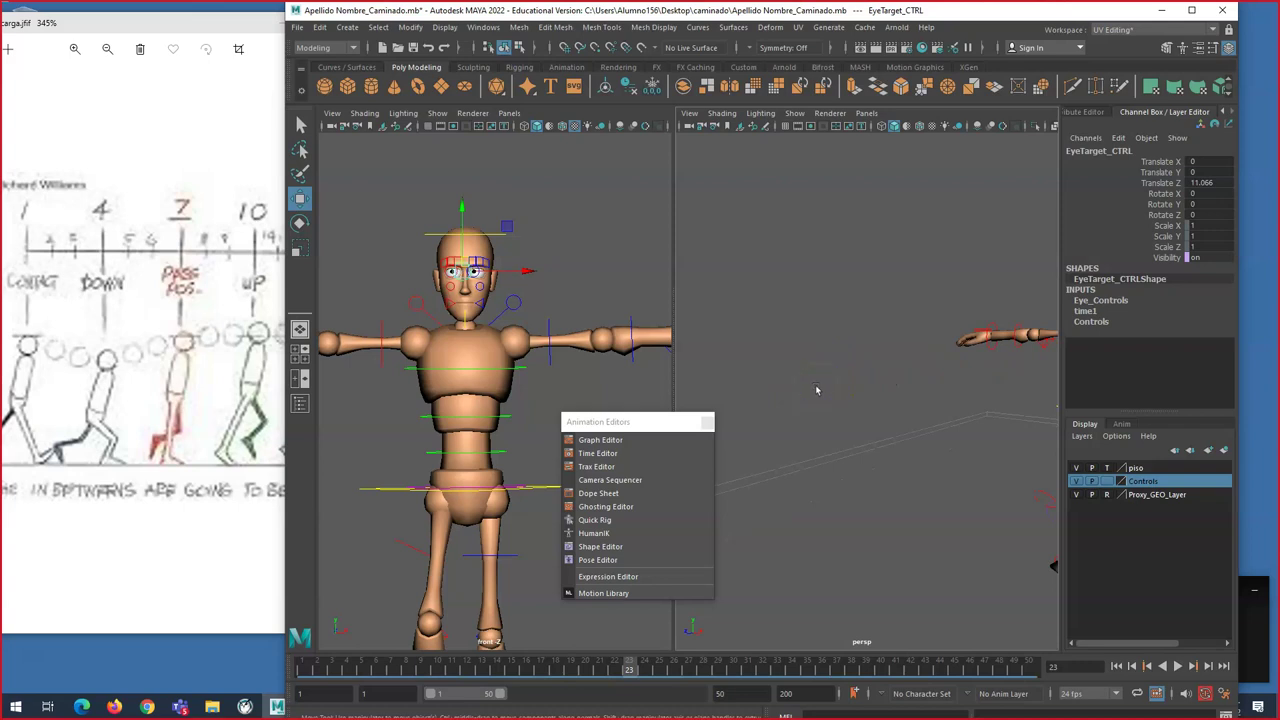
{"action": "scroll", "coordinate": [845, 395], "scroll_direction": "down", "scroll_amount": 5}
{"action": "scroll", "coordinate": [893, 352], "scroll_direction": "up", "scroll_amount": 4}
{"action": "middle_click_drag", "start_coordinate": [945, 340], "coordinate": [853, 326], "text": "alt"}
{"action": "scroll", "coordinate": [853, 326], "scroll_direction": "up", "scroll_amount": 3}
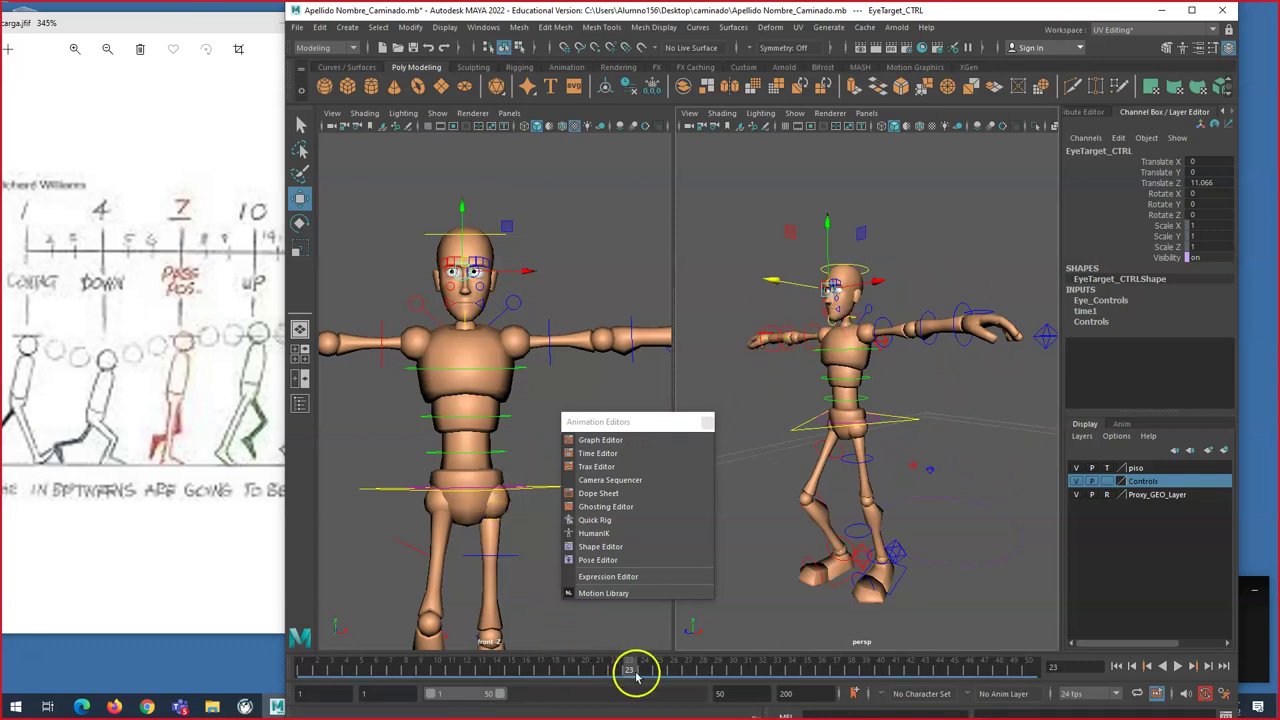
Step: At frame 25, move the eye target control farther in front of the face, scrub to frame 37 and deselect it
{"action": "left_click_drag", "start_coordinate": [635, 675], "coordinate": [660, 668]}
{"action": "left_click_drag", "start_coordinate": [786, 283], "coordinate": [697, 253]}
{"action": "left_click_drag", "start_coordinate": [661, 669], "coordinate": [836, 611]}
{"action": "left_click", "coordinate": [534, 367]}
Step: Open the playblast options and set the format to qt with H.264 encoding
{"action": "right_click", "coordinate": [760, 664]}
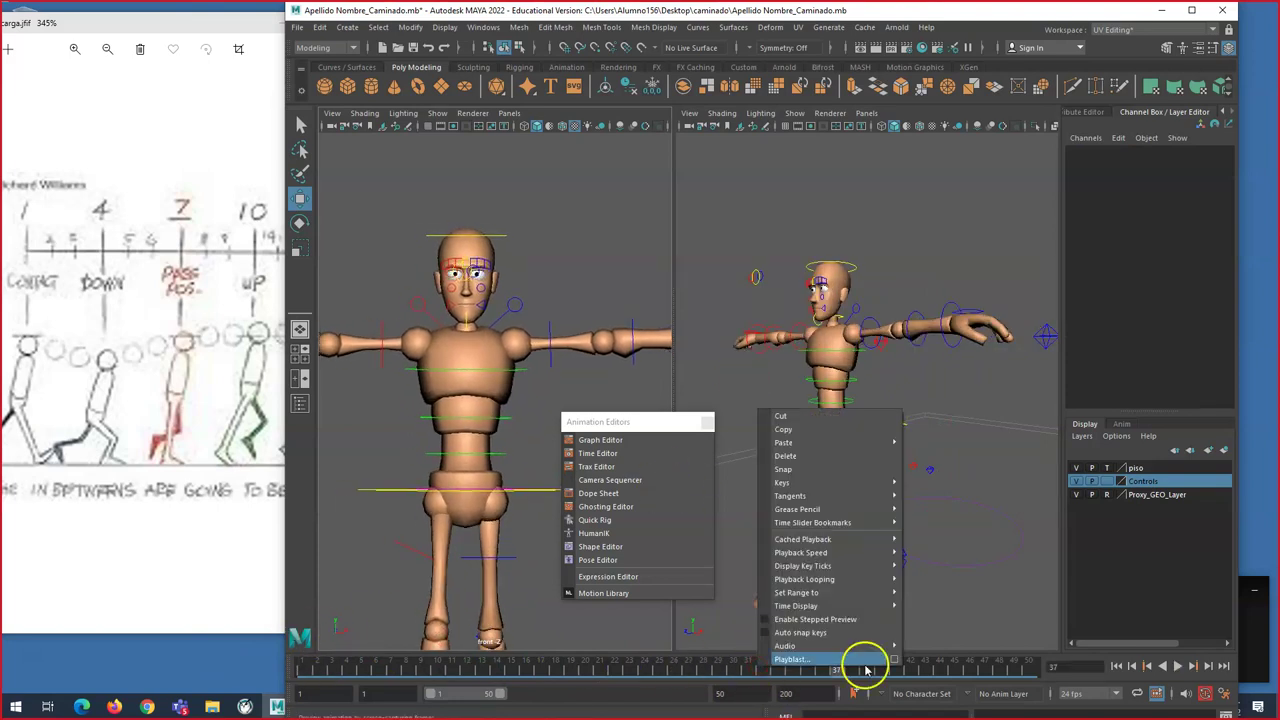
{"action": "left_click", "coordinate": [897, 661]}
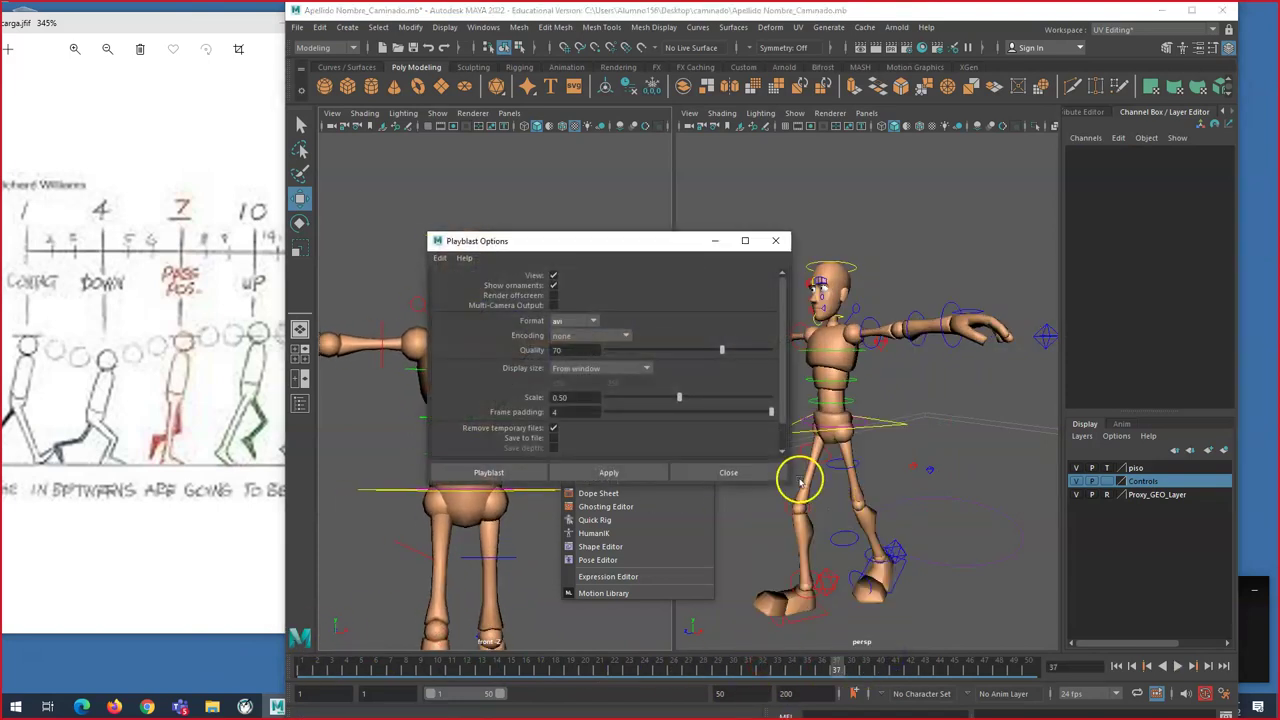
{"action": "left_click", "coordinate": [588, 321]}
{"action": "left_click", "coordinate": [558, 346]}
{"action": "left_click", "coordinate": [654, 335]}
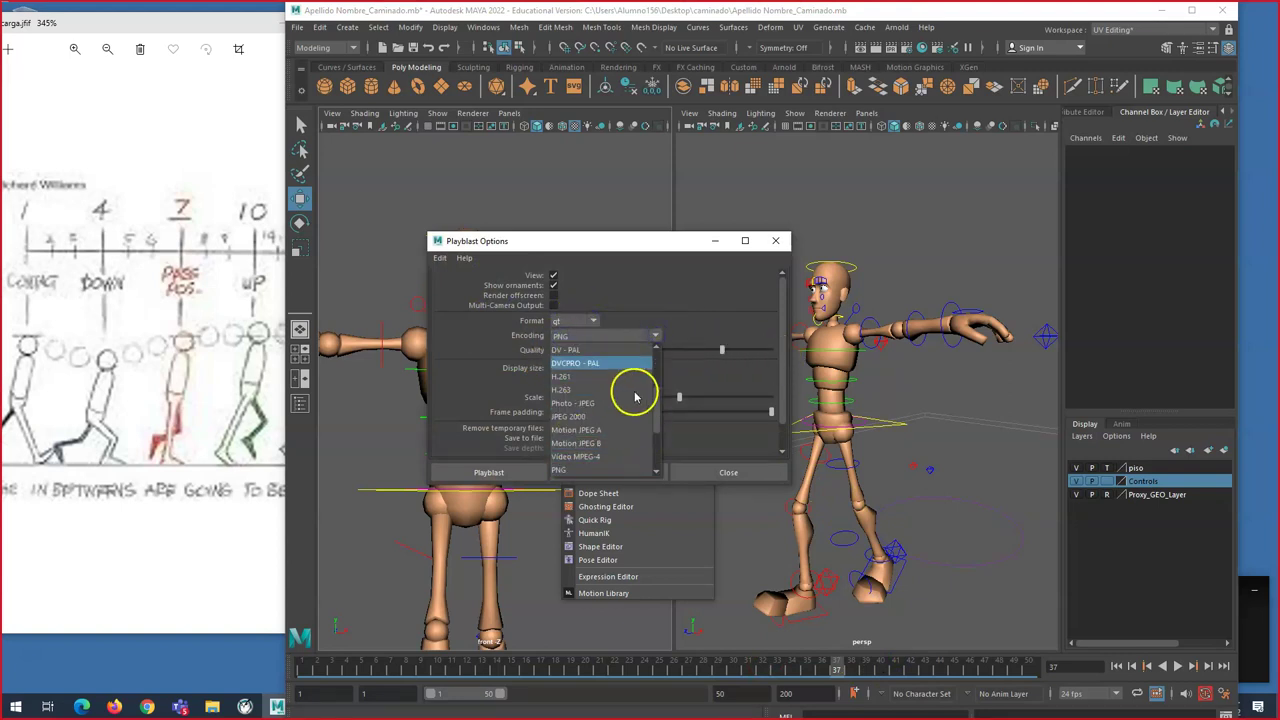
{"action": "scroll", "coordinate": [656, 403], "scroll_direction": "down", "scroll_amount": 2}
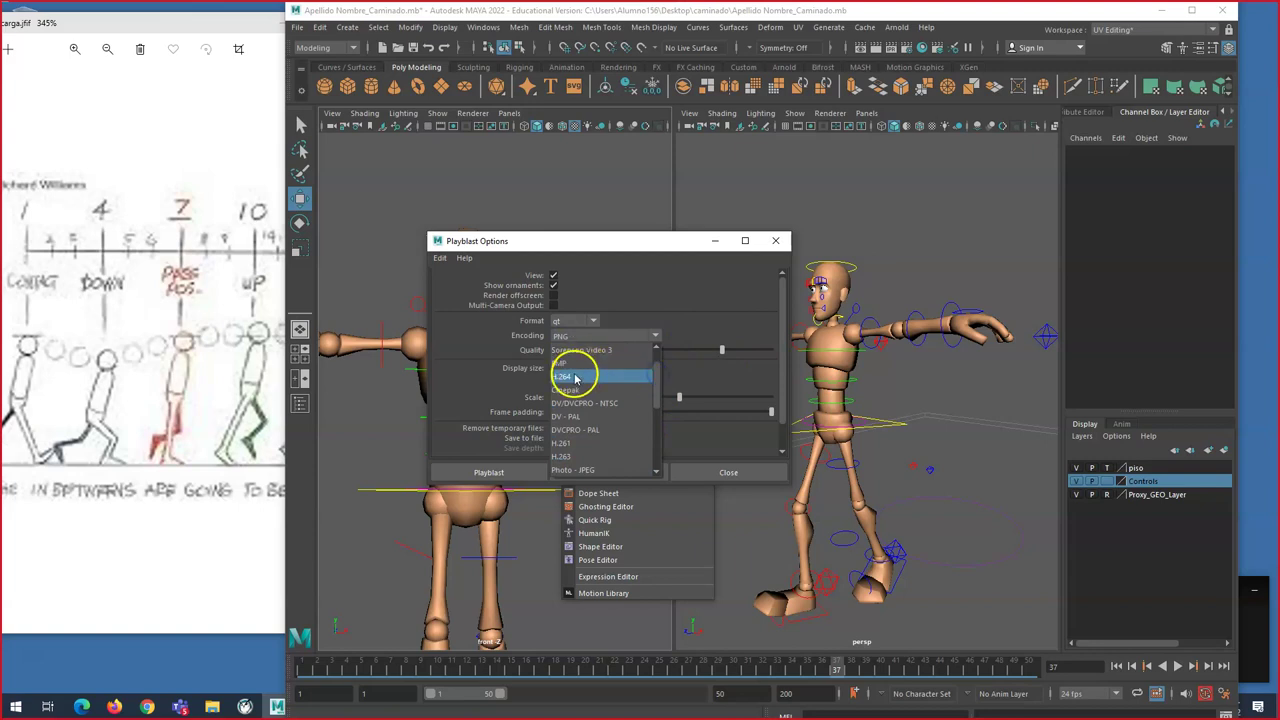
{"action": "left_click", "coordinate": [565, 369]}
Step: Set the playblast quality to 100 and the scale to 1.00
{"action": "scroll", "coordinate": [690, 337], "scroll_direction": "down", "scroll_amount": 1}
{"action": "left_click_drag", "start_coordinate": [718, 322], "coordinate": [849, 328]}
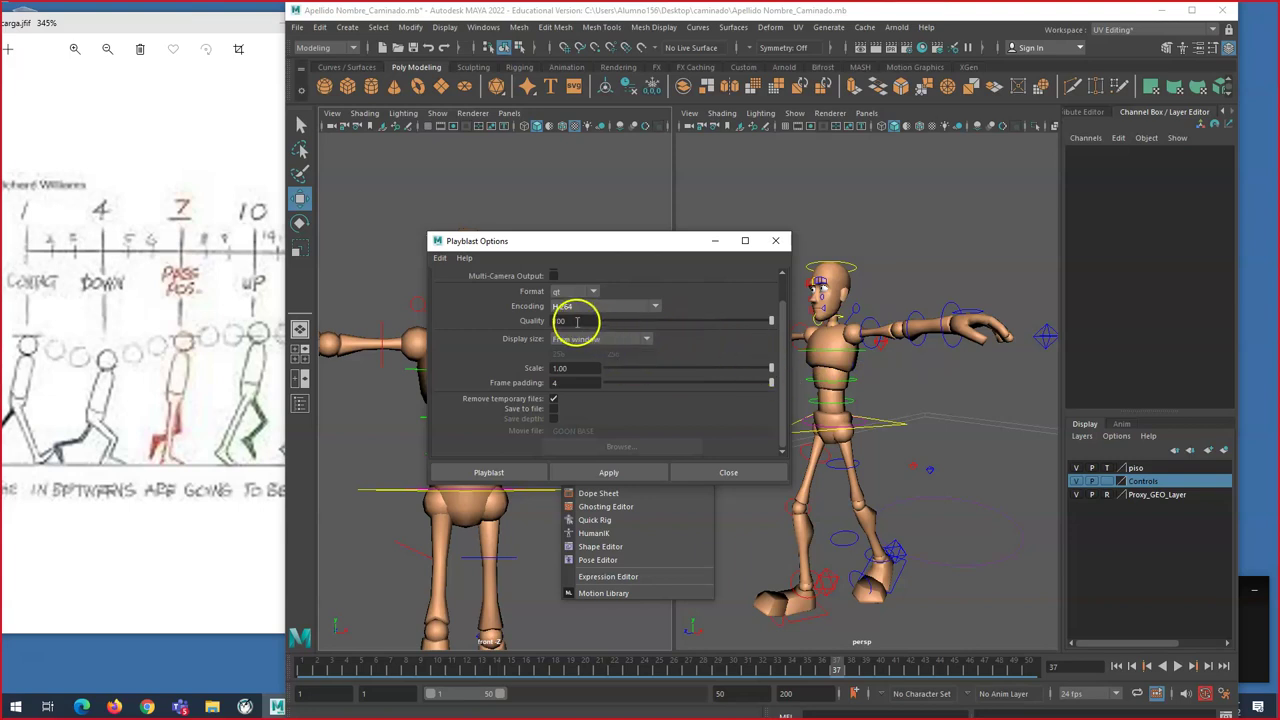
{"action": "left_click", "coordinate": [563, 368]}
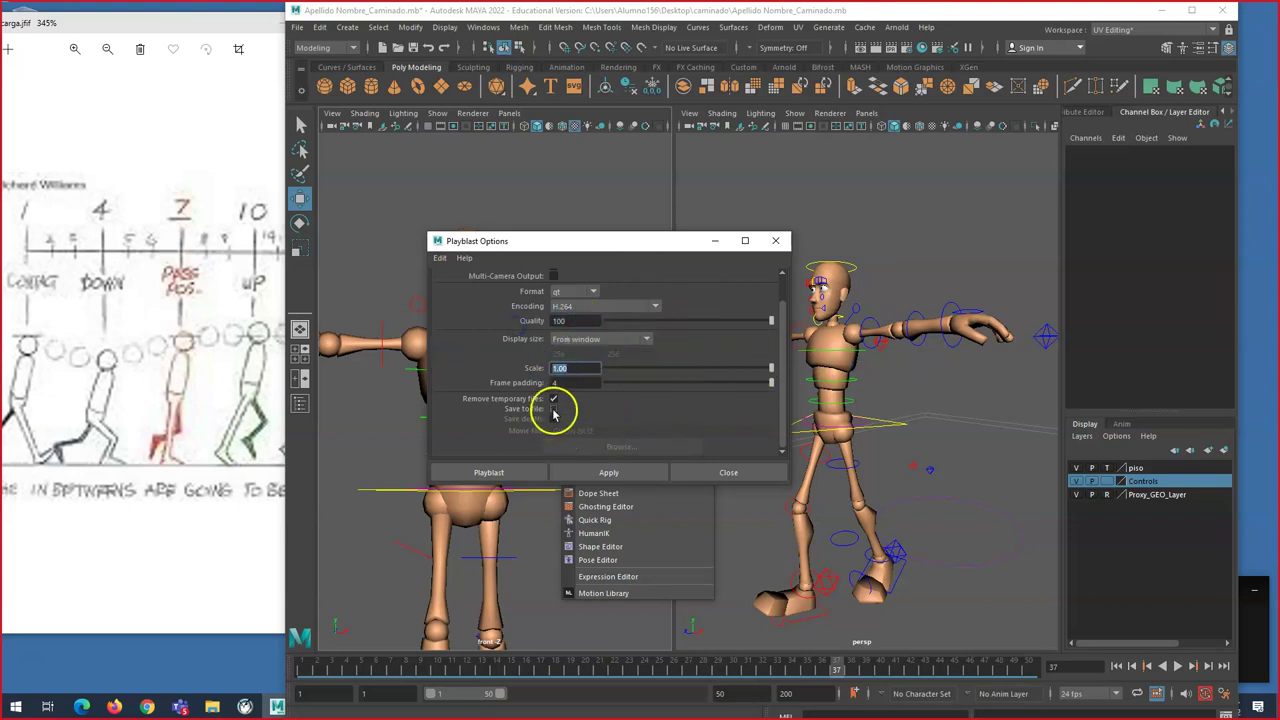
Step: Enable saving the playblast to file and name the movie an_c in the desktop's caminado folder
{"action": "left_click", "coordinate": [553, 409]}
{"action": "left_click", "coordinate": [619, 446]}
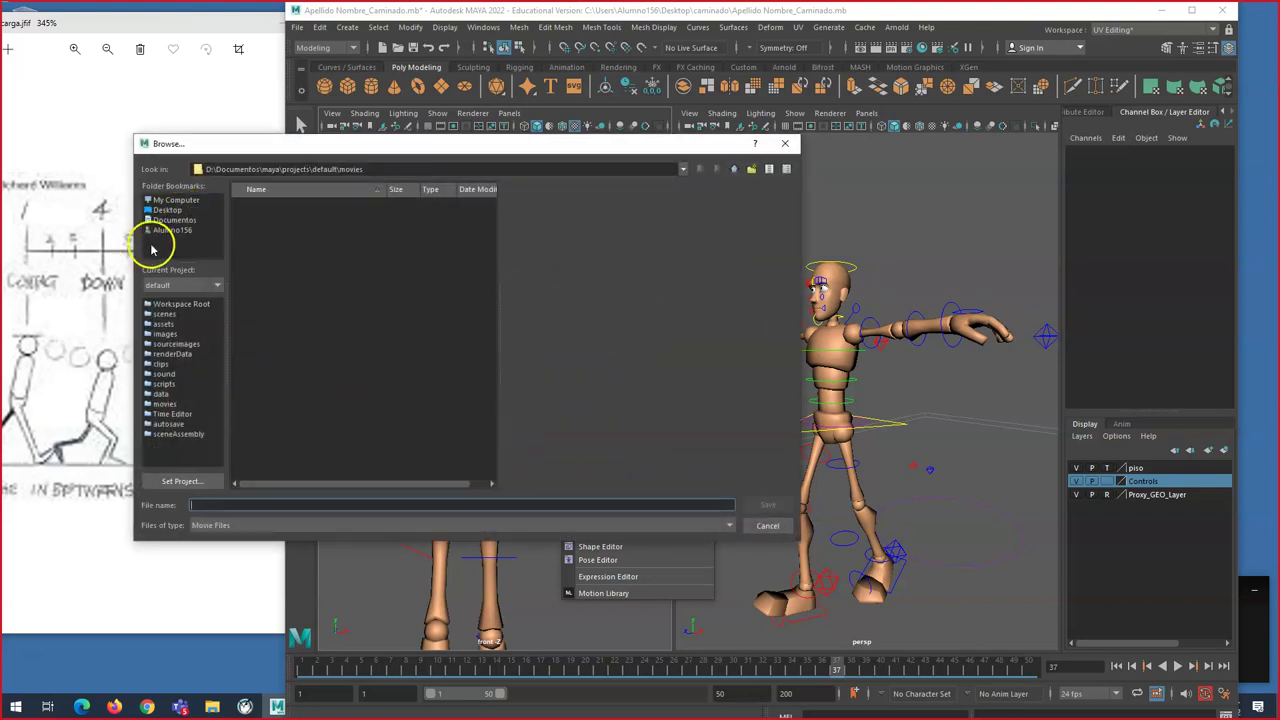
{"action": "left_click", "coordinate": [167, 212]}
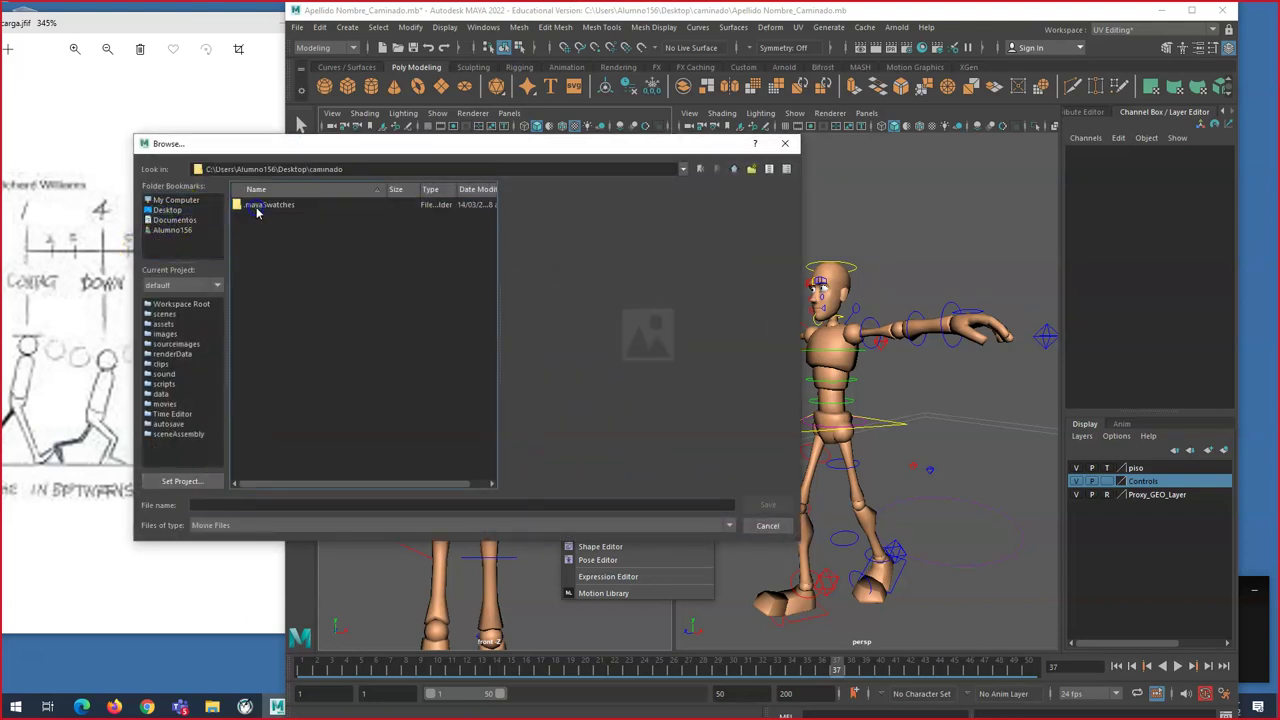
{"action": "left_click", "coordinate": [249, 504]}
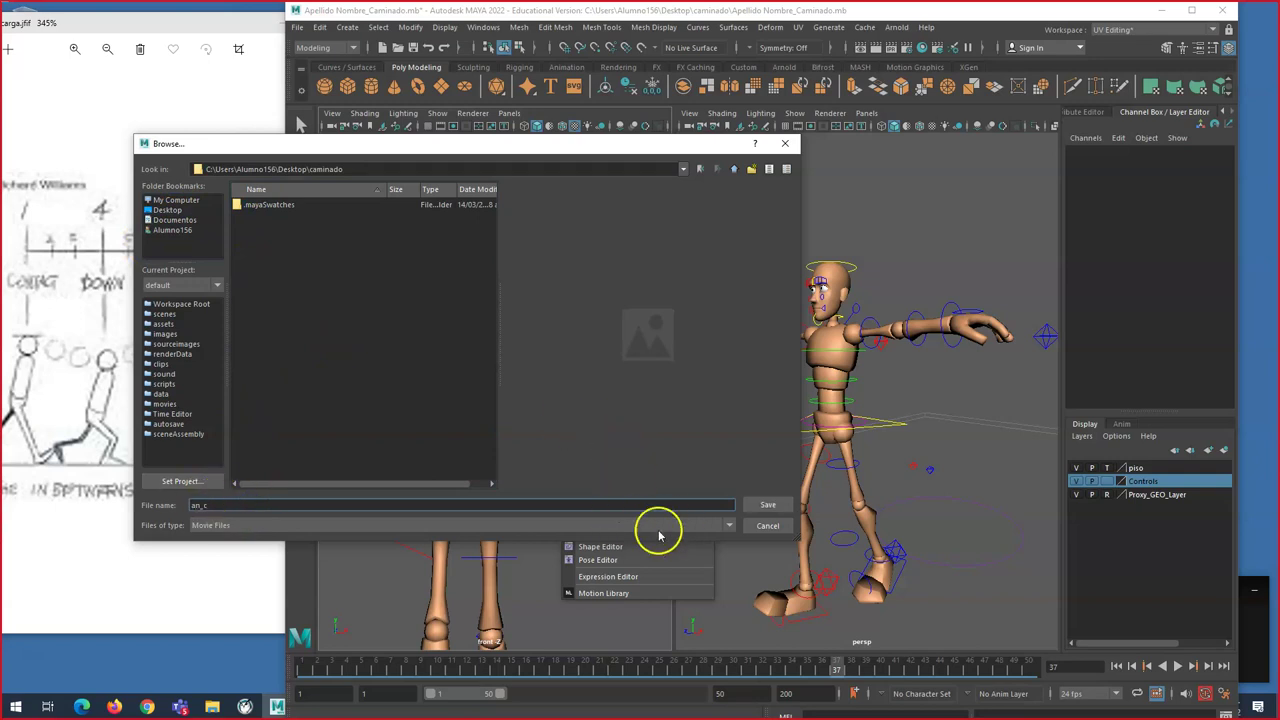
{"action": "left_click", "coordinate": [767, 511]}
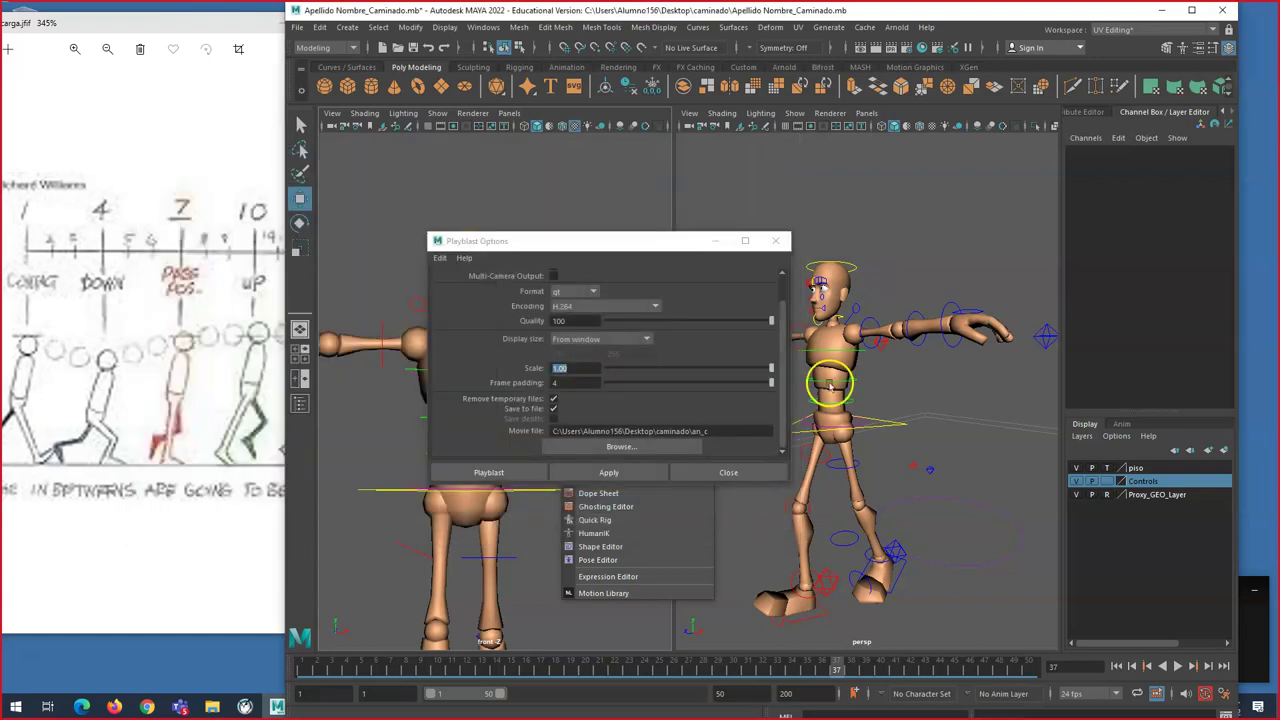
Step: Move the playblast options clear of the views, hide the Controls layer, and set the piso layer to reference display
{"action": "left_click_drag", "start_coordinate": [657, 245], "coordinate": [237, 248]}
{"action": "scroll", "coordinate": [749, 223], "scroll_direction": "down", "scroll_amount": 3}
{"action": "scroll", "coordinate": [810, 295], "scroll_direction": "up", "scroll_amount": 8}
{"action": "scroll", "coordinate": [810, 295], "scroll_direction": "down", "scroll_amount": 8}
{"action": "scroll", "coordinate": [820, 290], "scroll_direction": "up", "scroll_amount": 2}
{"action": "left_click", "coordinate": [858, 353]}
{"action": "left_click", "coordinate": [899, 323]}
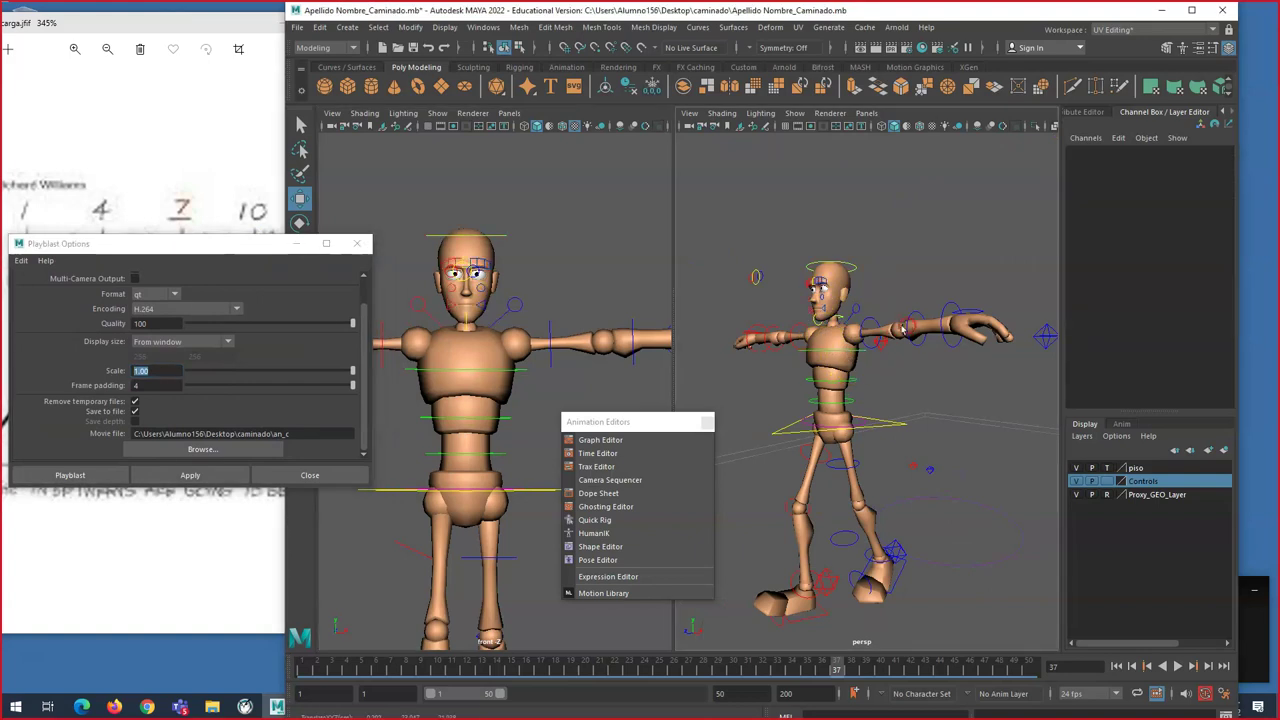
{"action": "left_click", "coordinate": [1076, 482]}
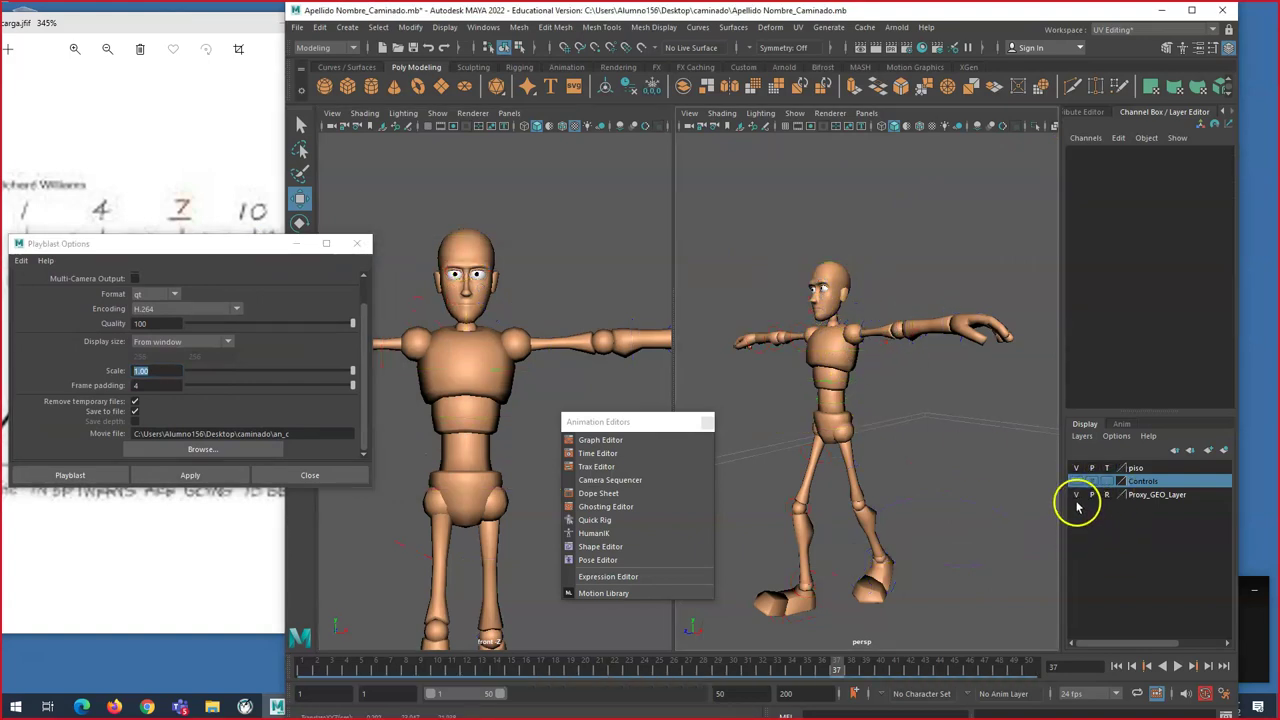
{"action": "left_click", "coordinate": [1107, 468]}
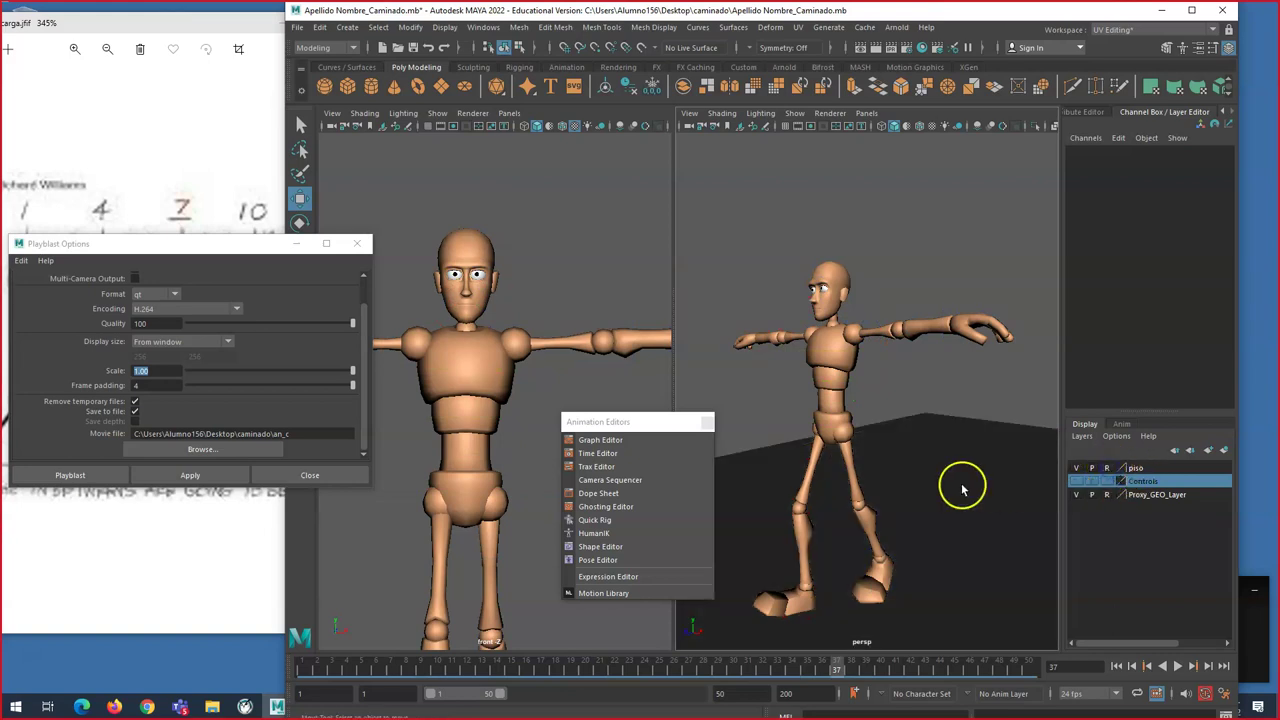
{"action": "scroll", "coordinate": [962, 489], "scroll_direction": "down", "scroll_amount": 5}
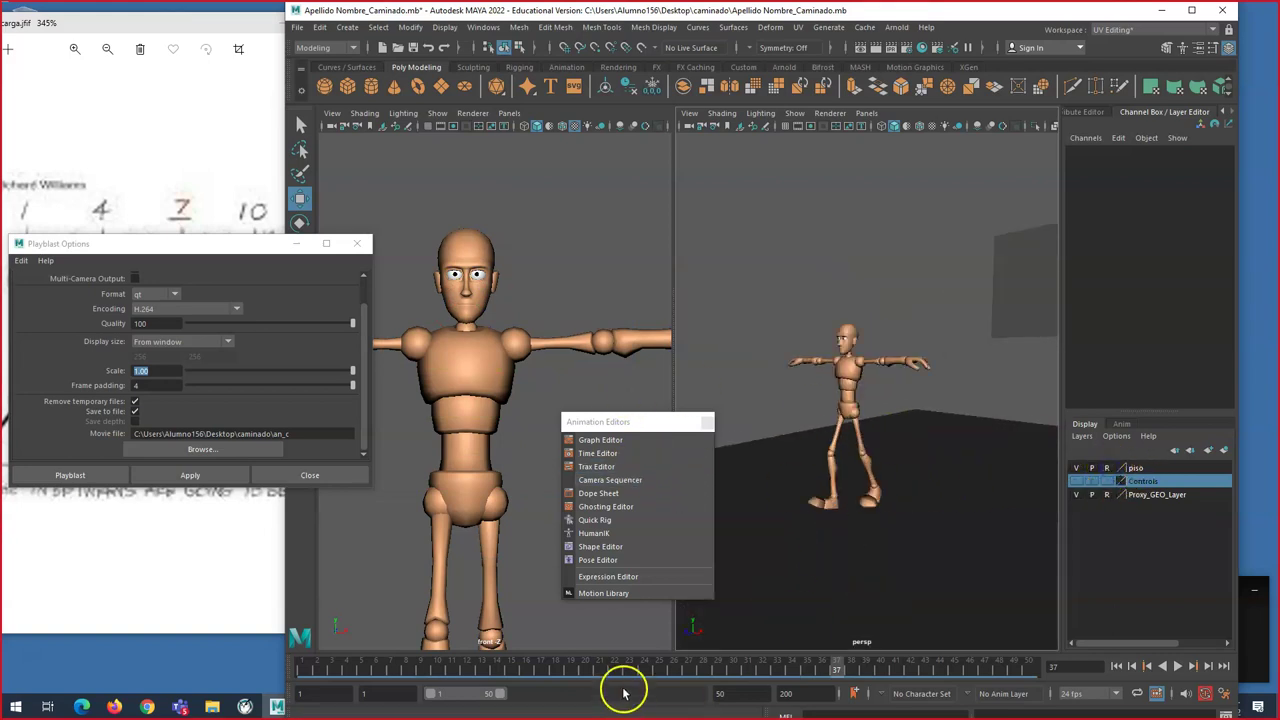
Step: Return to frame 1, end the playback range at frame 30, and generate the perspective view's playblast movie
{"action": "left_click_drag", "start_coordinate": [838, 666], "coordinate": [302, 667]}
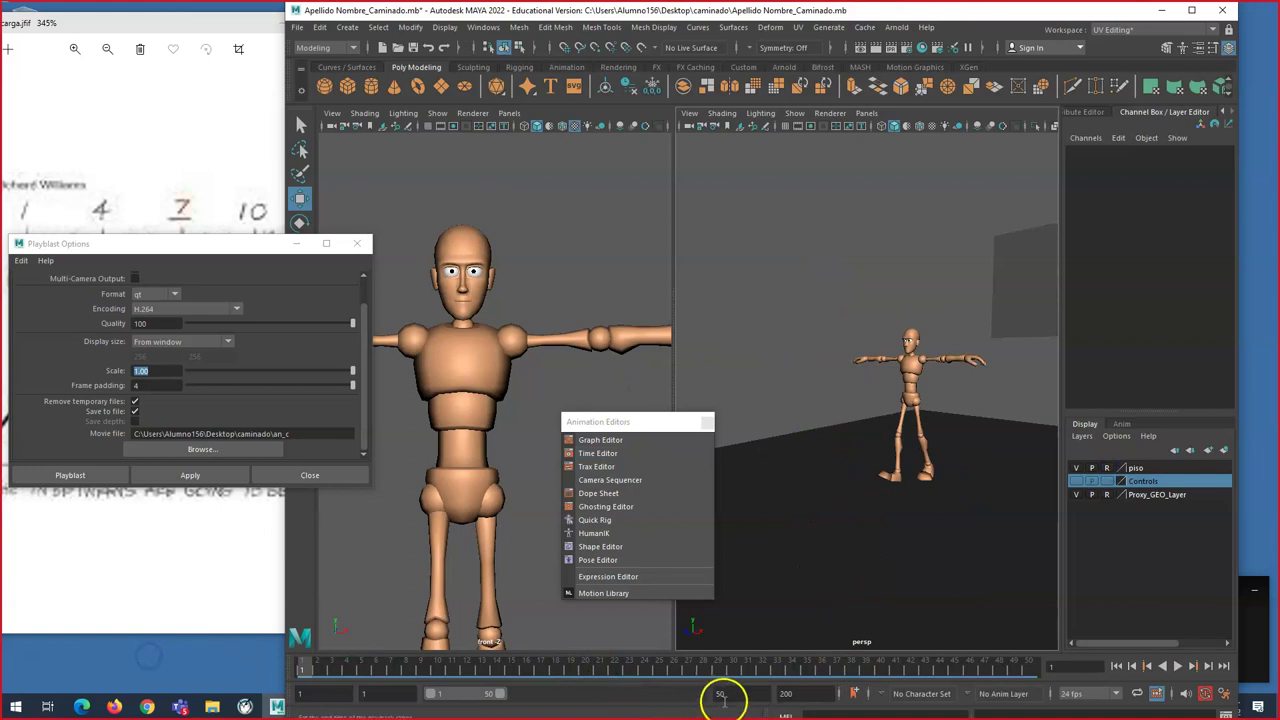
{"action": "key", "text": "Return"}
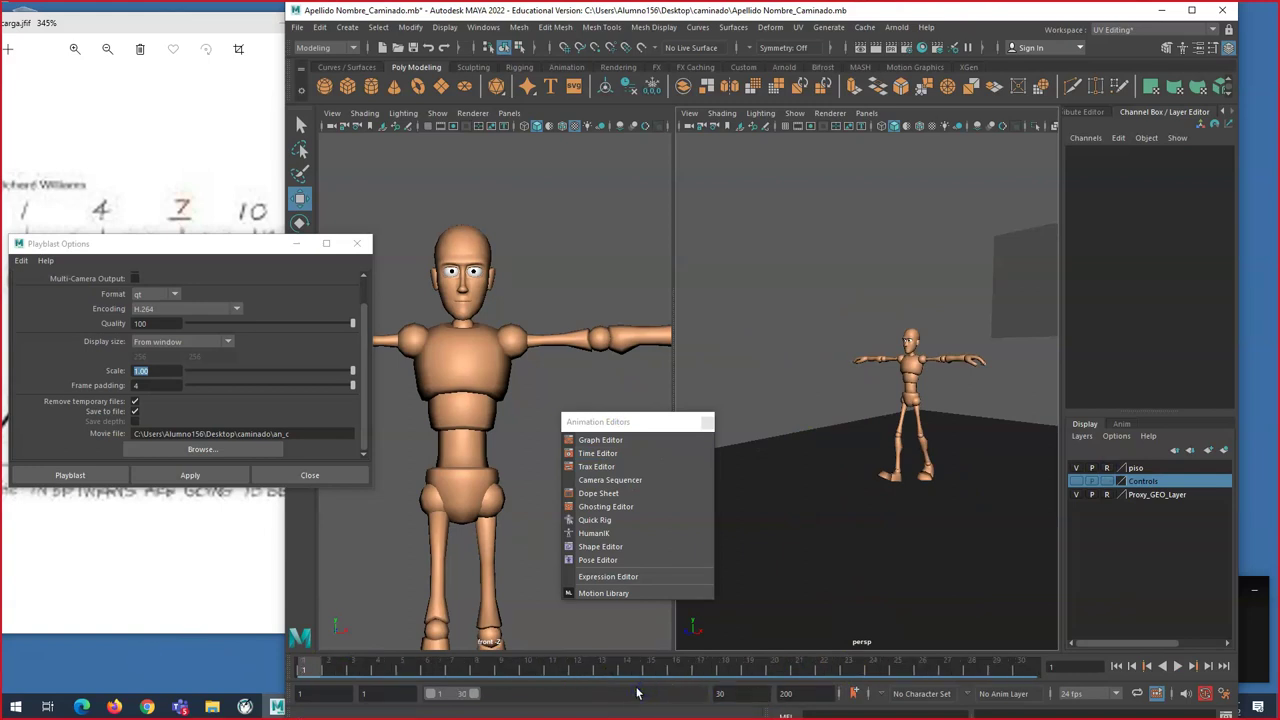
{"action": "left_click_drag", "start_coordinate": [627, 420], "coordinate": [630, 250]}
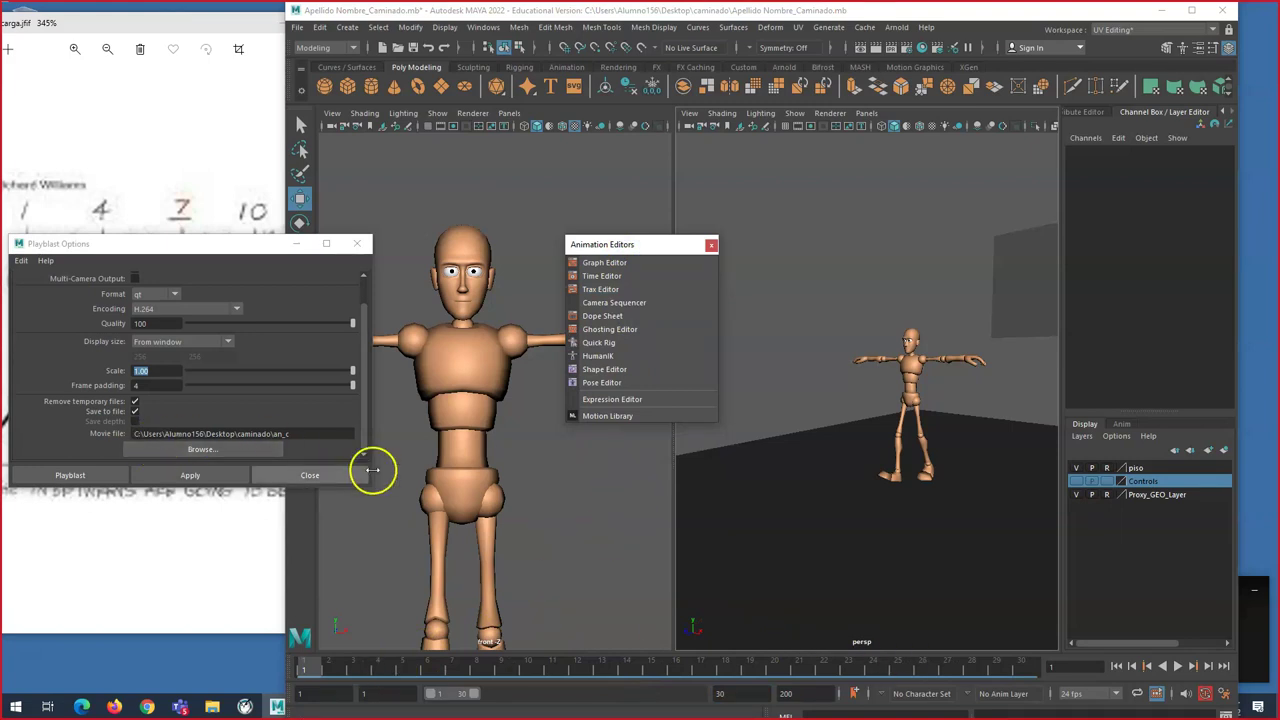
{"action": "left_click", "coordinate": [310, 475]}
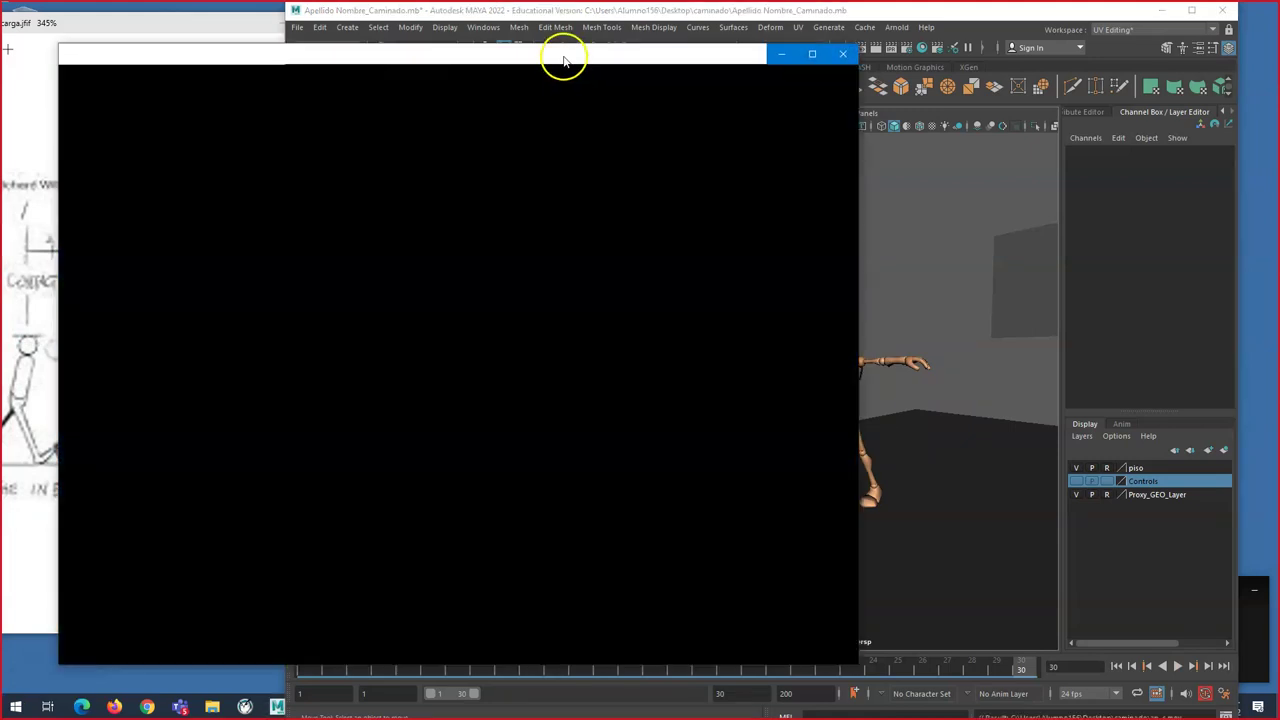
Step: Review the an_c playblast movie in the Películas y TV player through to its last frame, then close the player
{"action": "left_click_drag", "start_coordinate": [563, 60], "coordinate": [560, 29]}
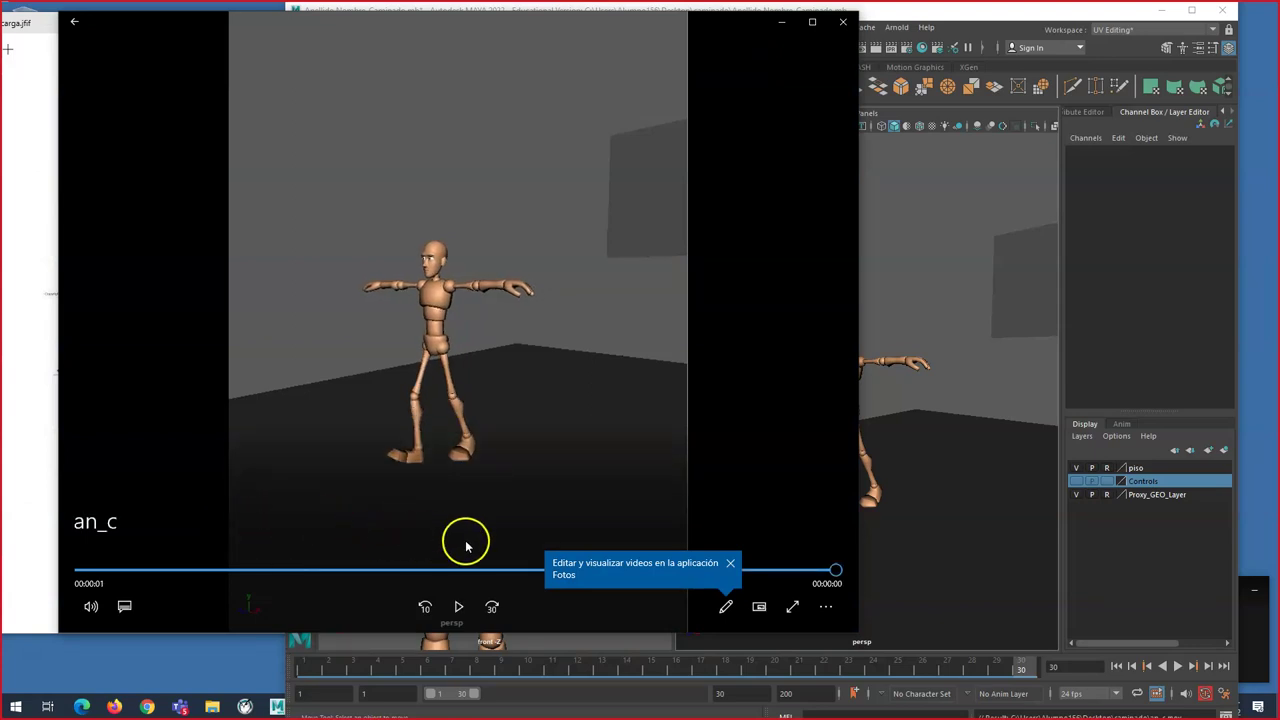
{"action": "mouse_move", "coordinate": [833, 570]}
{"action": "left_mouse_down"}
{"action": "mouse_move", "coordinate": [543, 537]}
{"action": "mouse_move", "coordinate": [330, 545]}
{"action": "mouse_move", "coordinate": [103, 516]}
{"action": "mouse_move", "coordinate": [349, 540]}
{"action": "mouse_move", "coordinate": [106, 530]}
{"action": "mouse_move", "coordinate": [266, 540]}
{"action": "mouse_move", "coordinate": [820, 557]}
{"action": "mouse_move", "coordinate": [40, 517]}
{"action": "mouse_move", "coordinate": [757, 543]}
{"action": "mouse_move", "coordinate": [836, 570]}
{"action": "left_mouse_up"}
{"action": "left_click", "coordinate": [843, 21]}
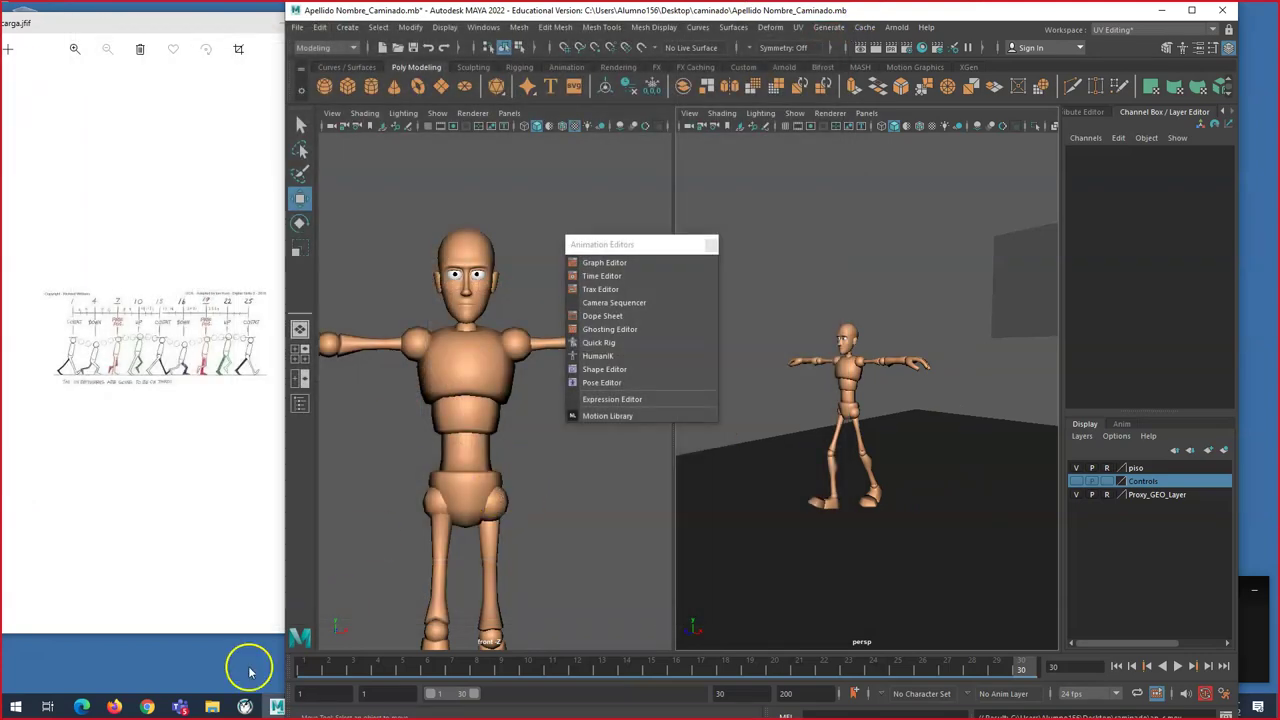